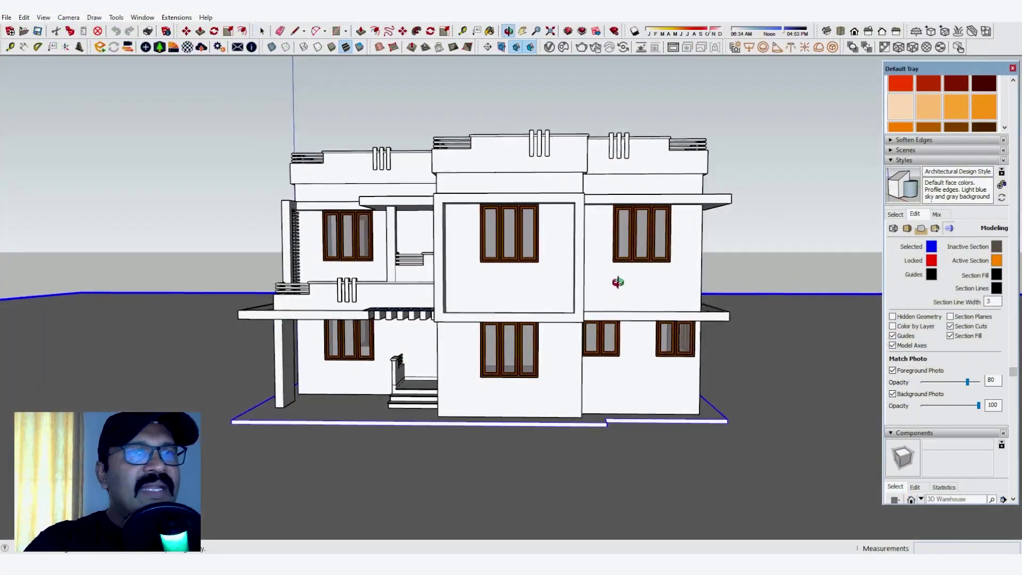
Examine the house's exterior spiral staircase and how it connects the lower terrace to the roof.
key("space")
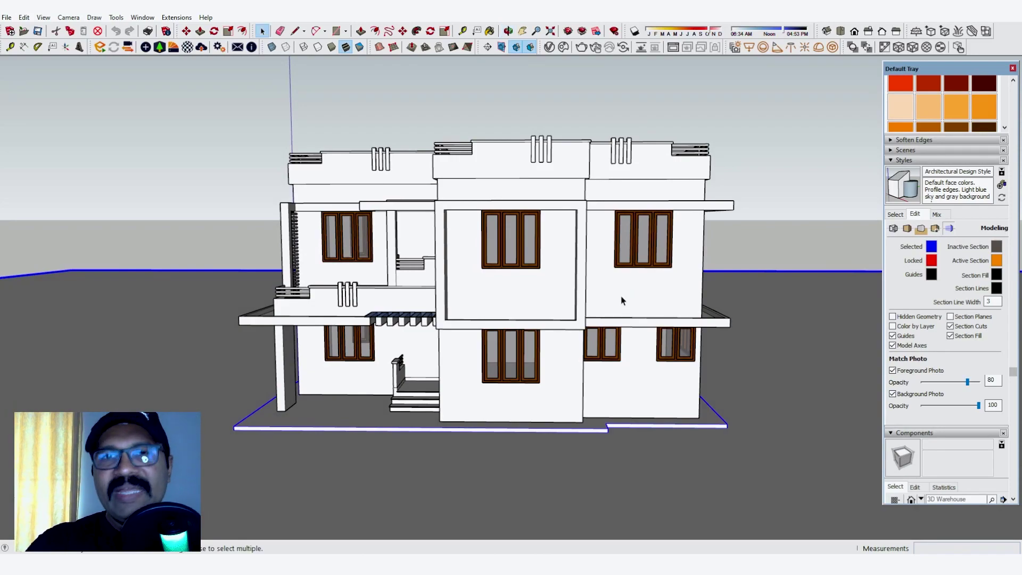
middle_click_drag(718, 267, 524, 325)
scroll(526, 331, "up", 5)
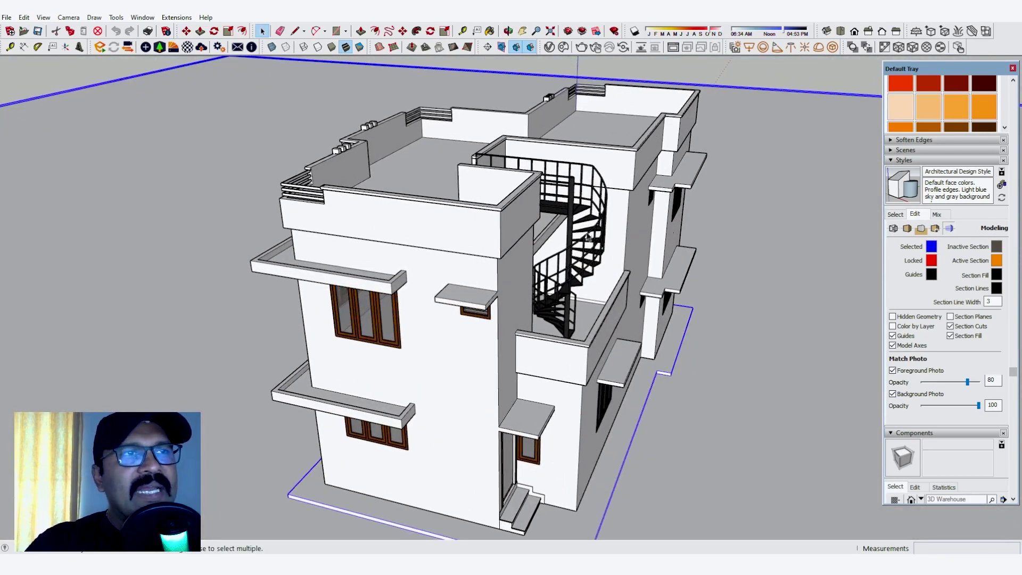
scroll(526, 331, "up", 3)
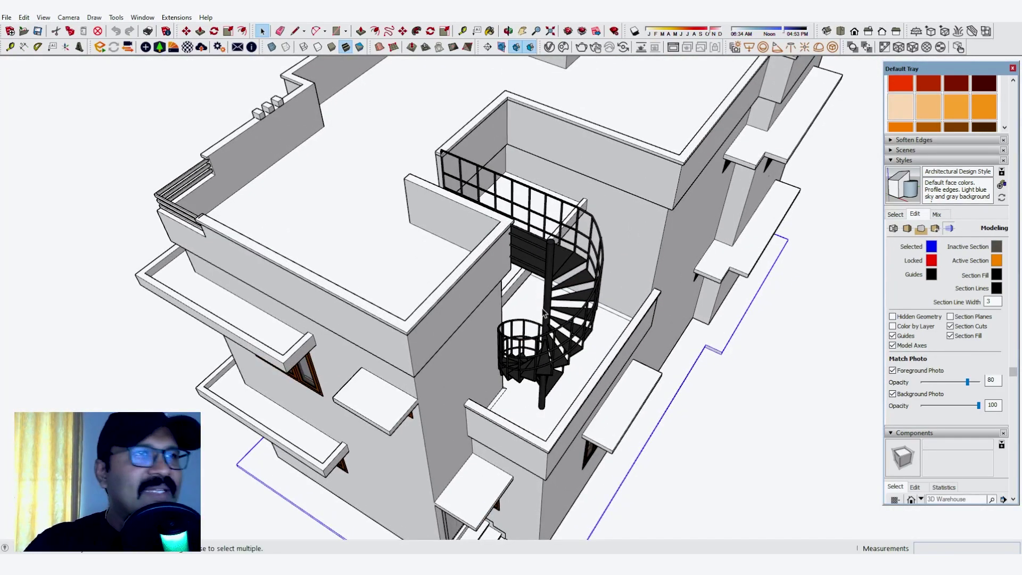
middle_click_drag(552, 314, 580, 258)
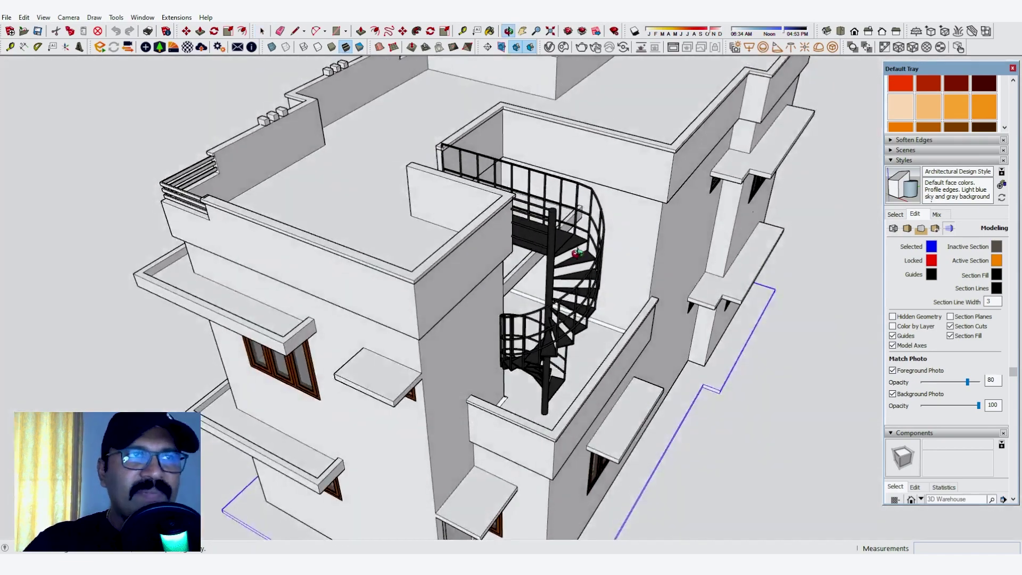
scroll(580, 258, "down", 5)
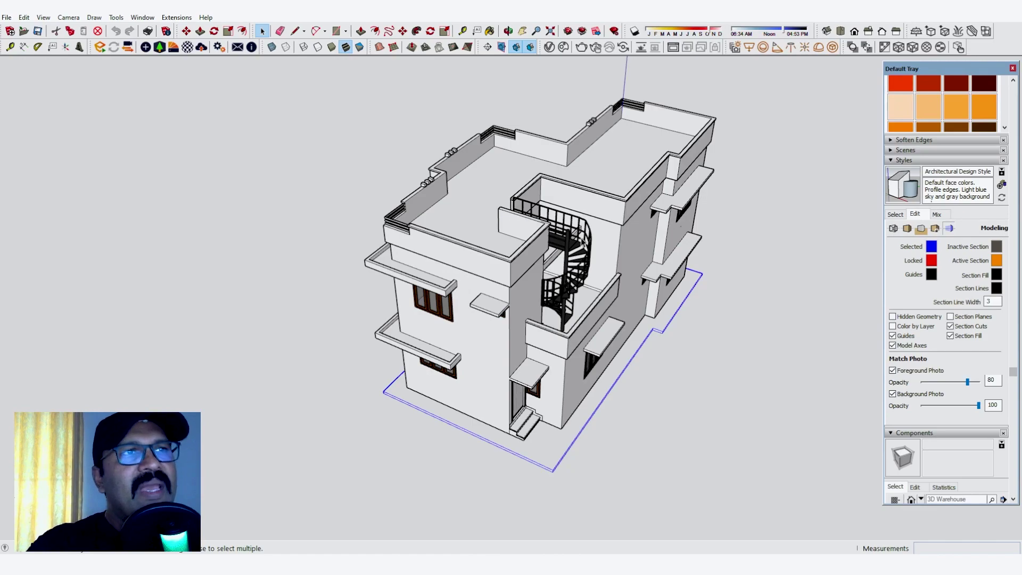
scroll(581, 260, "up", 3)
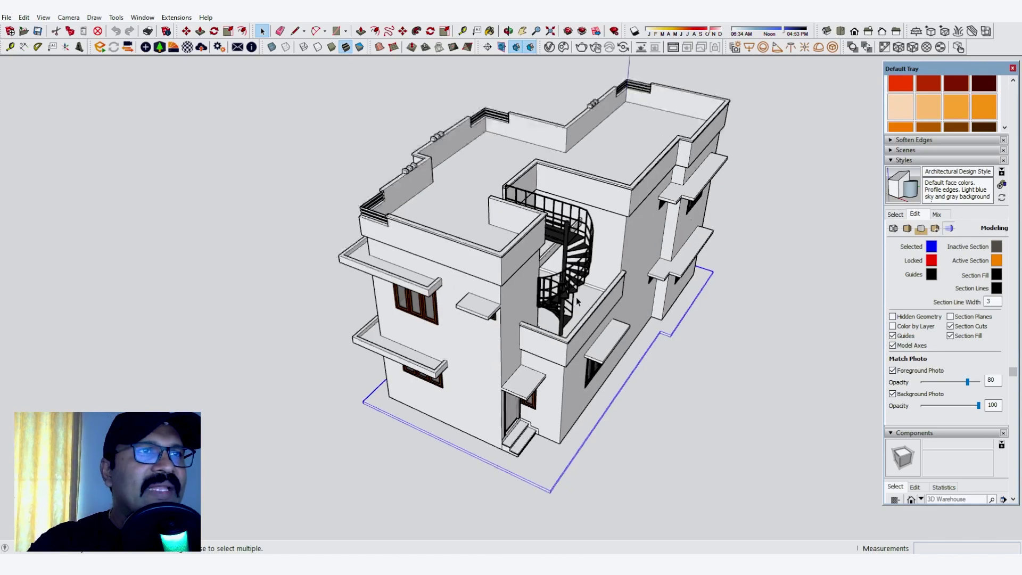
mouse_move(667, 211)
middle_mouse_down()
mouse_move(404, 237)
mouse_move(456, 220)
mouse_move(523, 285)
middle_mouse_up()
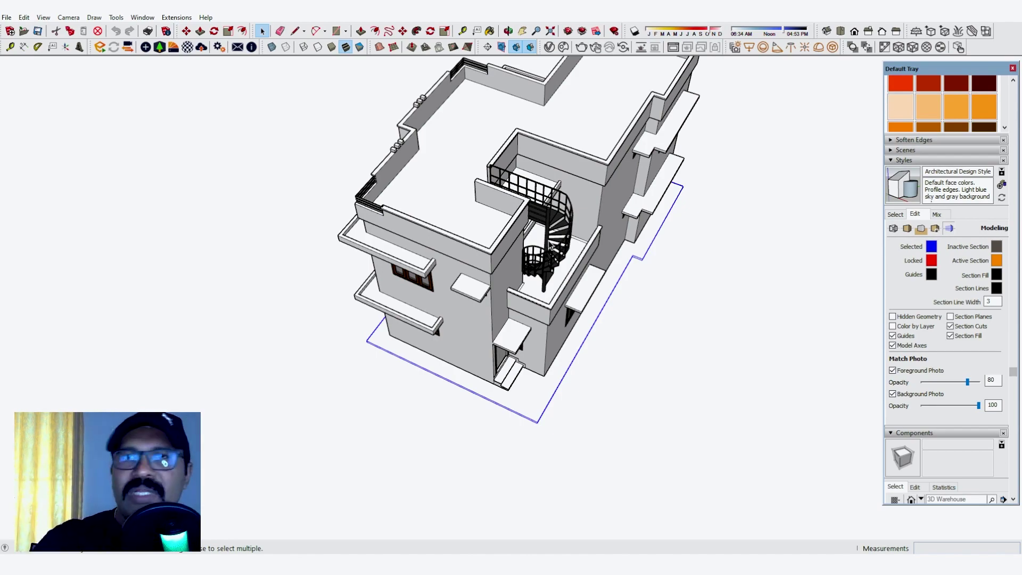
scroll(555, 231, "down", 3)
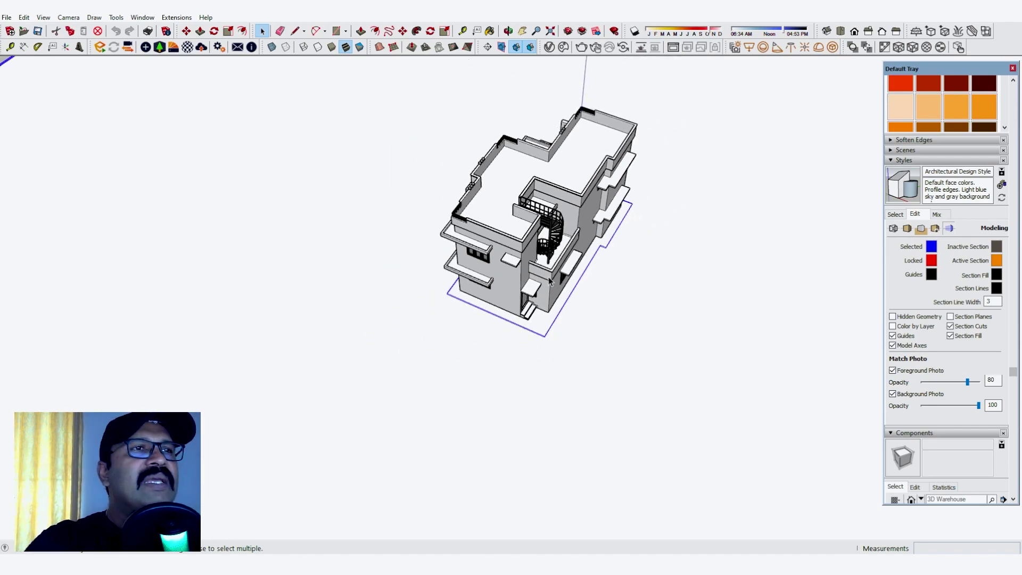
middle_click_drag(548, 277, 549, 349)
scroll(574, 272, "up", 2)
scroll(335, 203, "down", 2)
scroll(471, 233, "up", 4)
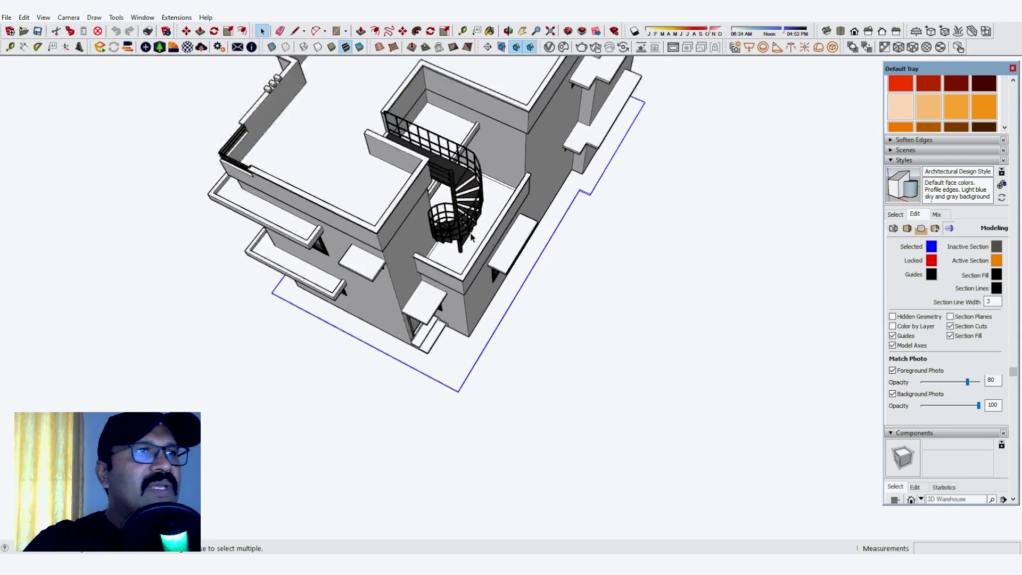
Measure the gap between two neighbouring treads of the existing spiral staircase.
middle_click_drag(471, 235, 647, 233)
scroll(448, 250, "up", 8)
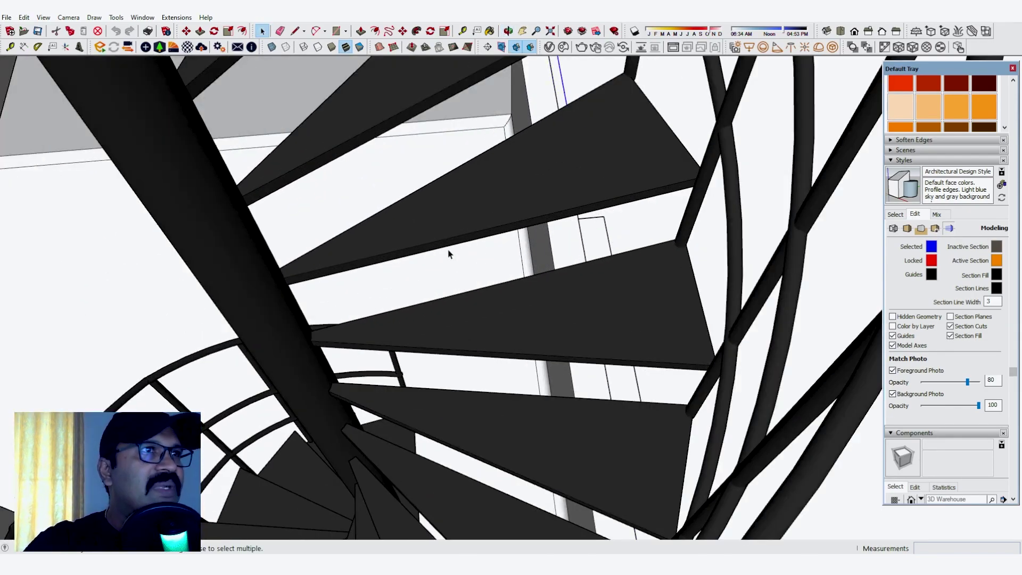
key("t")
left_click(440, 176)
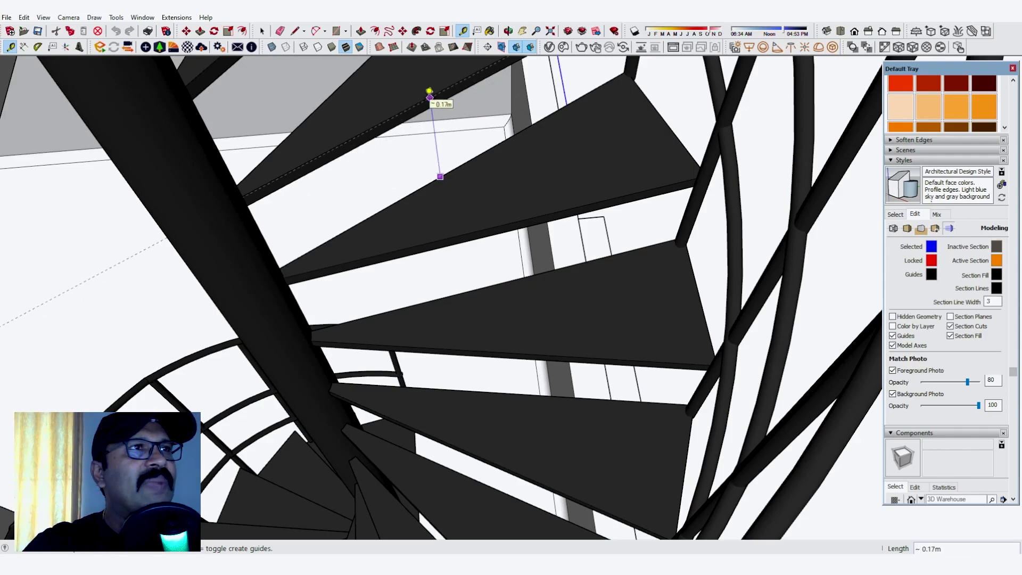
scroll(418, 160, "down", 10)
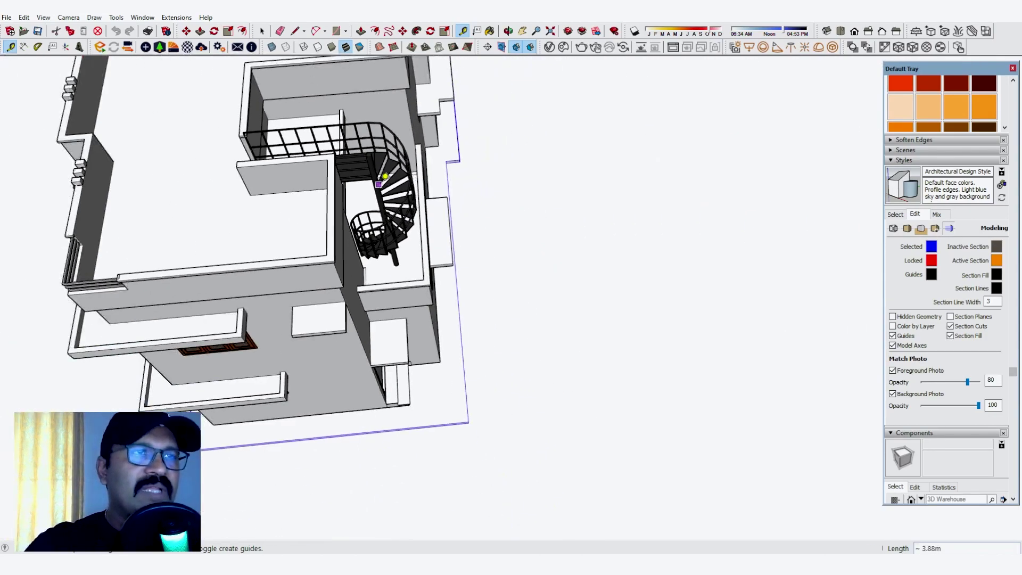
scroll(379, 185, "down", 2)
scroll(611, 409, "up", 2)
middle_click_drag(567, 347, 477, 350)
scroll(437, 380, "down", 2)
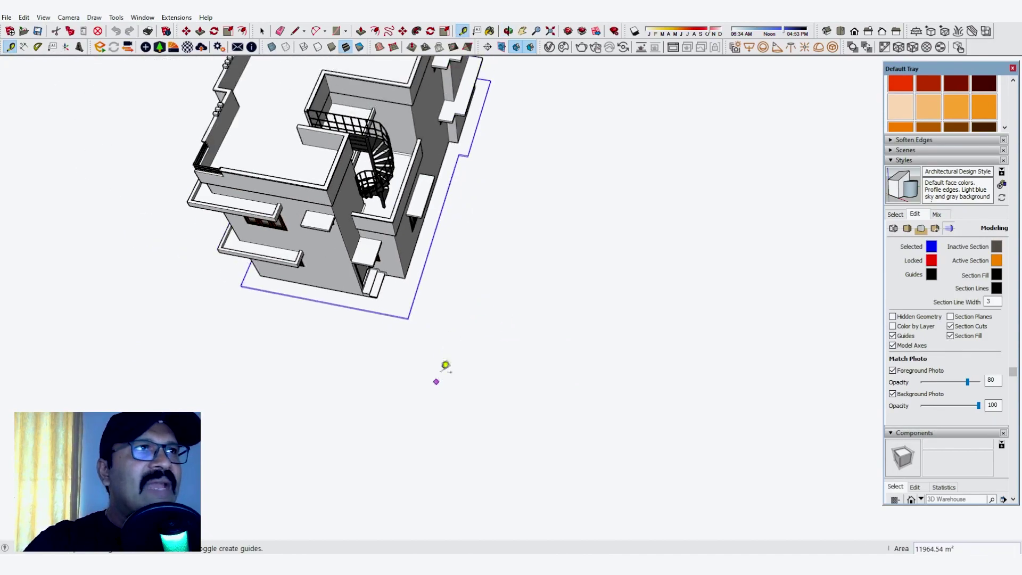
scroll(399, 137, "up", 8)
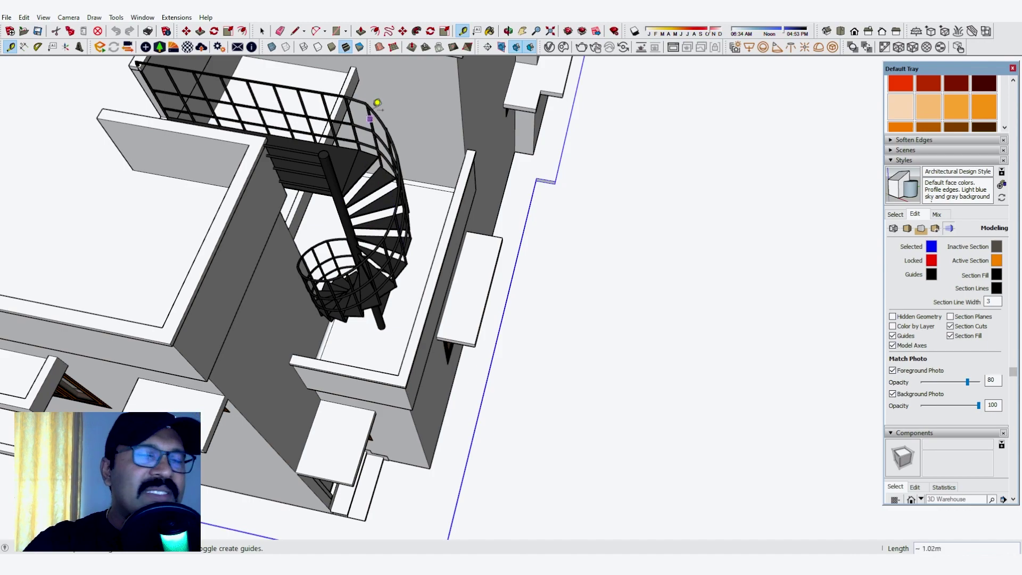
Draw an 18-sided circle with a 0.7 m radius on the empty ground beside the house.
scroll(377, 105, "down", 6)
scroll(521, 357, "up", 4)
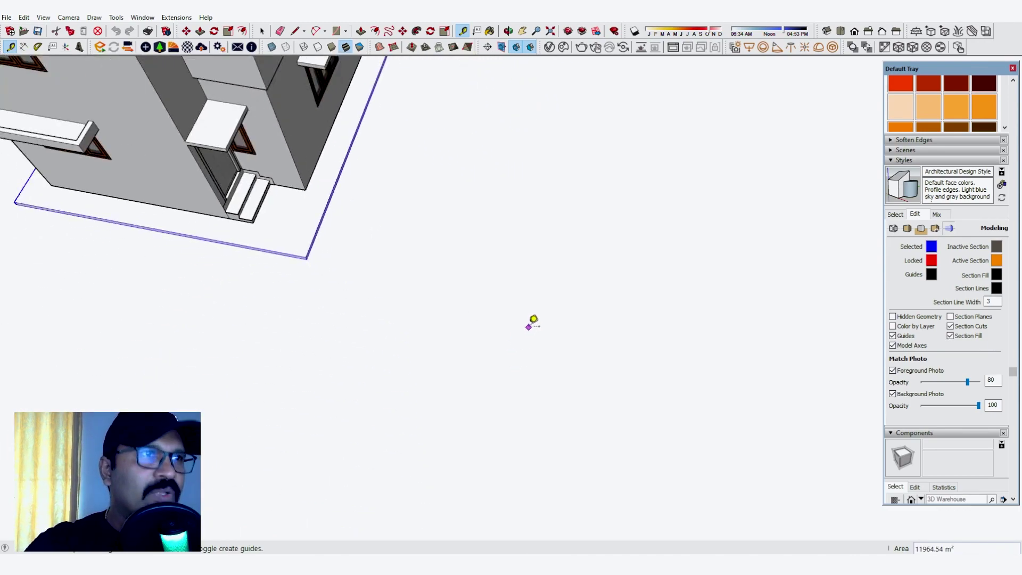
key("c")
scroll(481, 286, "up", 2)
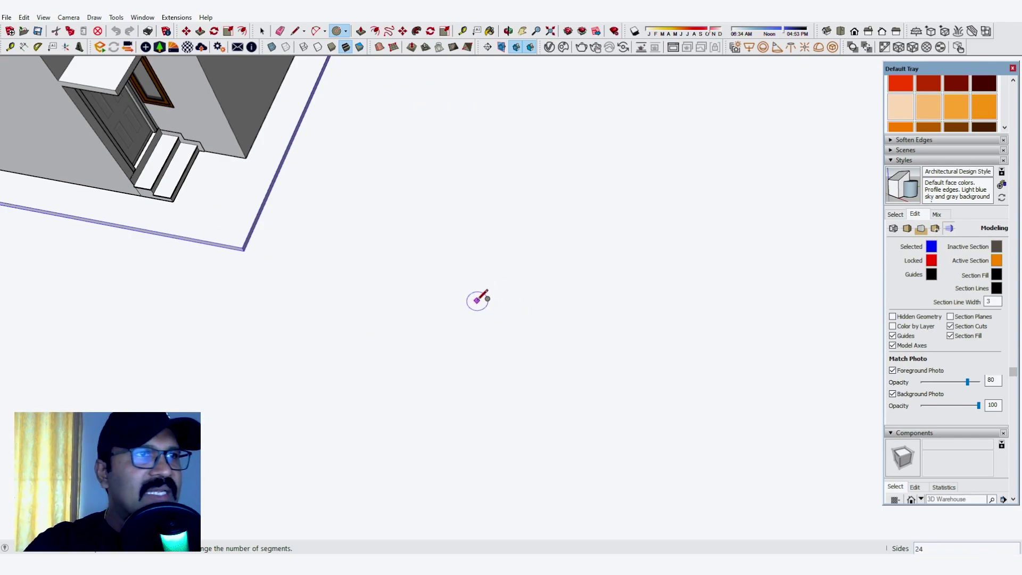
key("space")
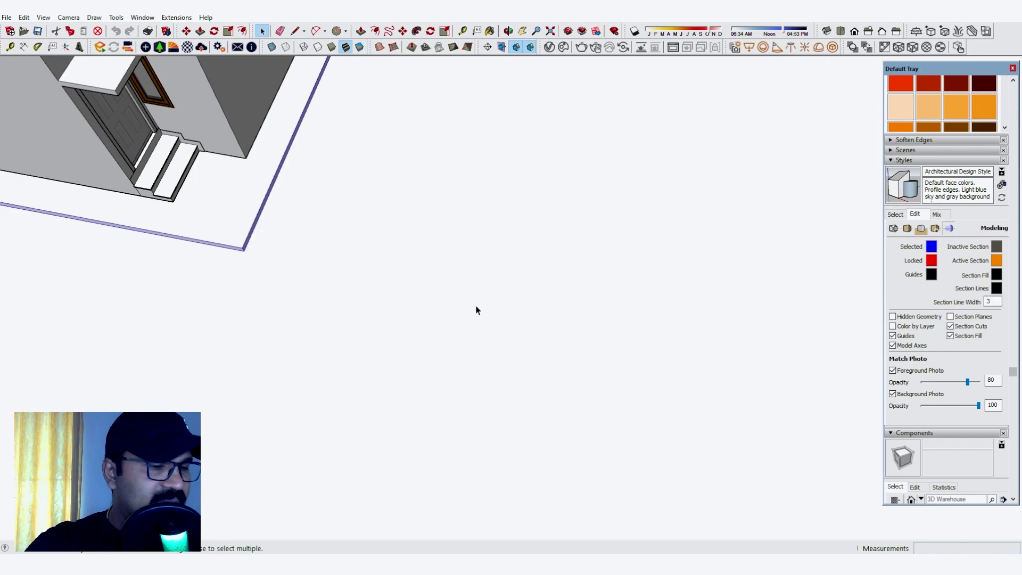
key("c")
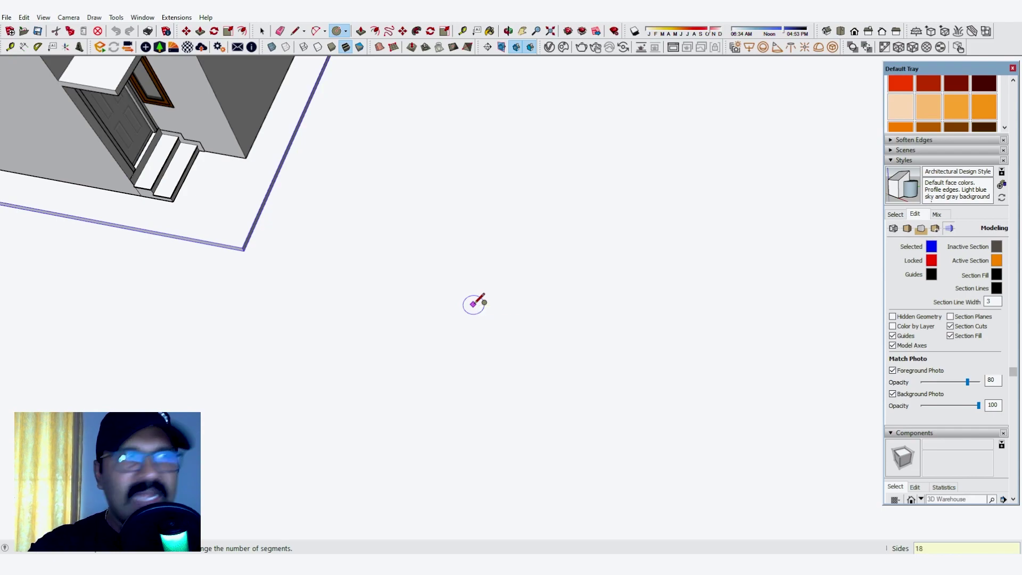
left_click(473, 290)
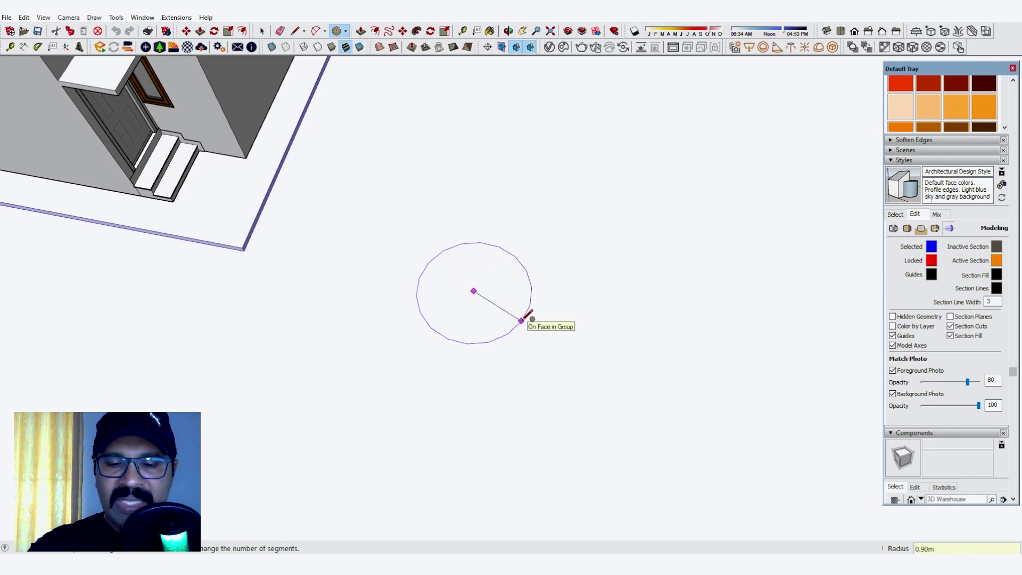
type(".")
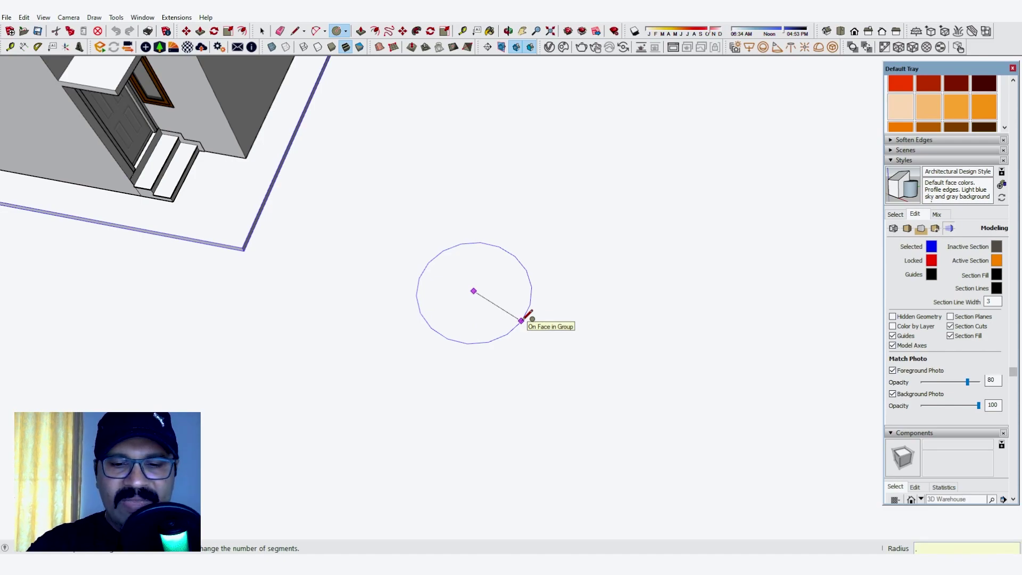
type("7")
key("Return")
scroll(522, 316, "up", 5)
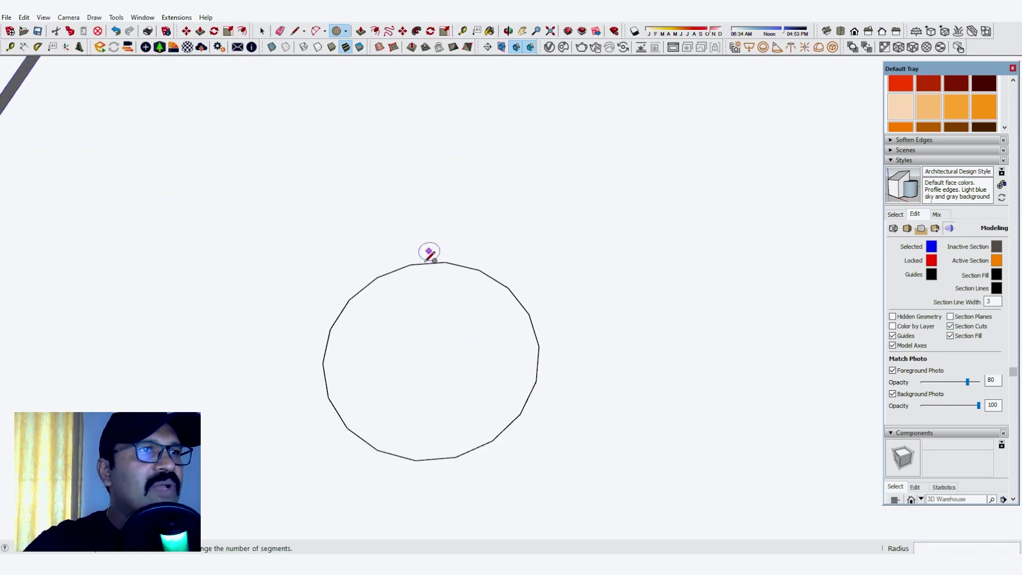
scroll(466, 299, "up", 1)
scroll(502, 230, "down", 1)
key("space")
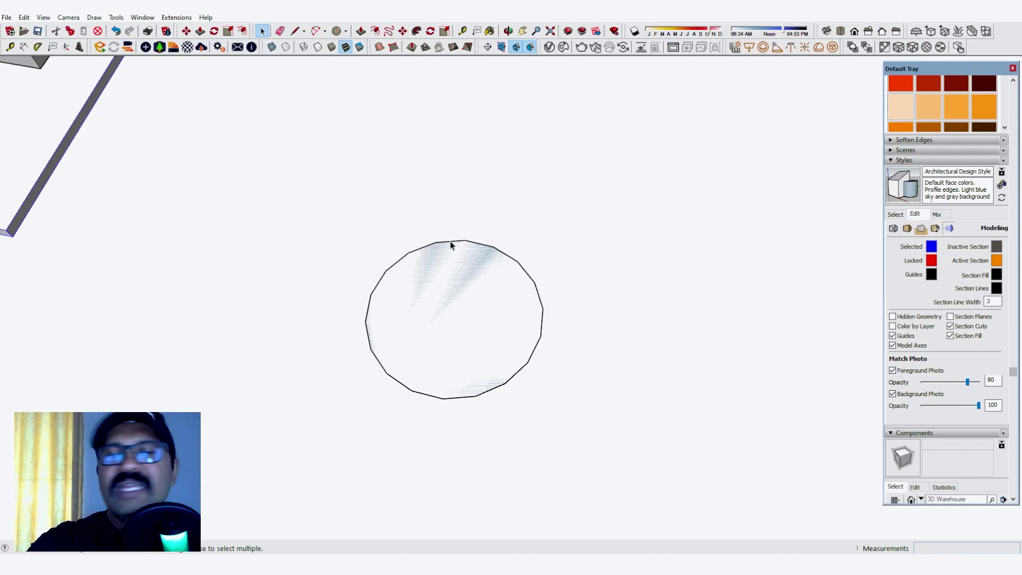
Draw two lines joining the circle's centre to two neighbouring vertices, outlining one wedge.
scroll(450, 242, "down", 2)
mouse_move(425, 304)
middle_mouse_down()
mouse_move(448, 324)
mouse_move(458, 281)
mouse_move(383, 277)
middle_mouse_up()
scroll(448, 324, "up", 3)
key("l")
left_click(468, 360)
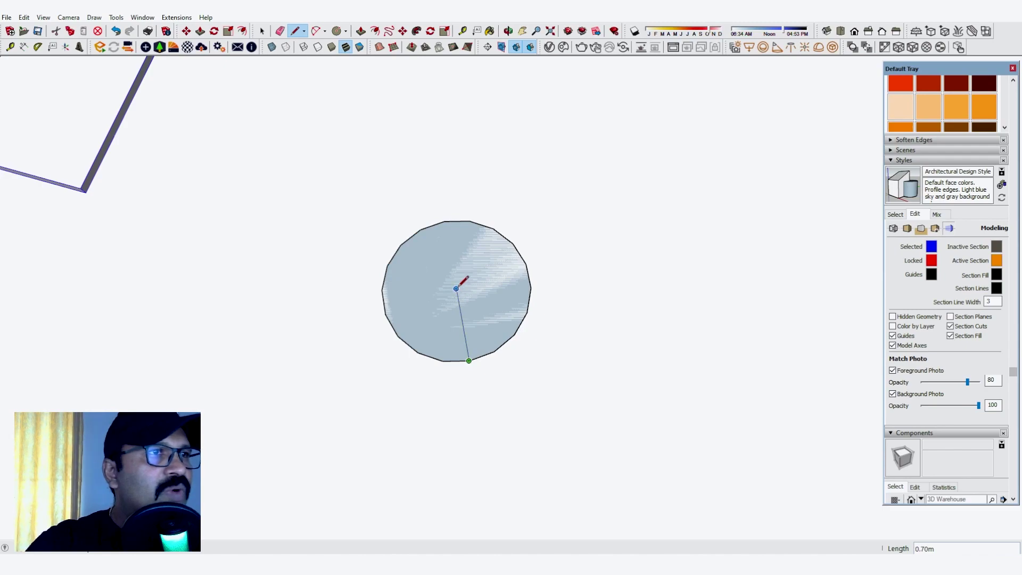
left_click(456, 289)
left_click(494, 350)
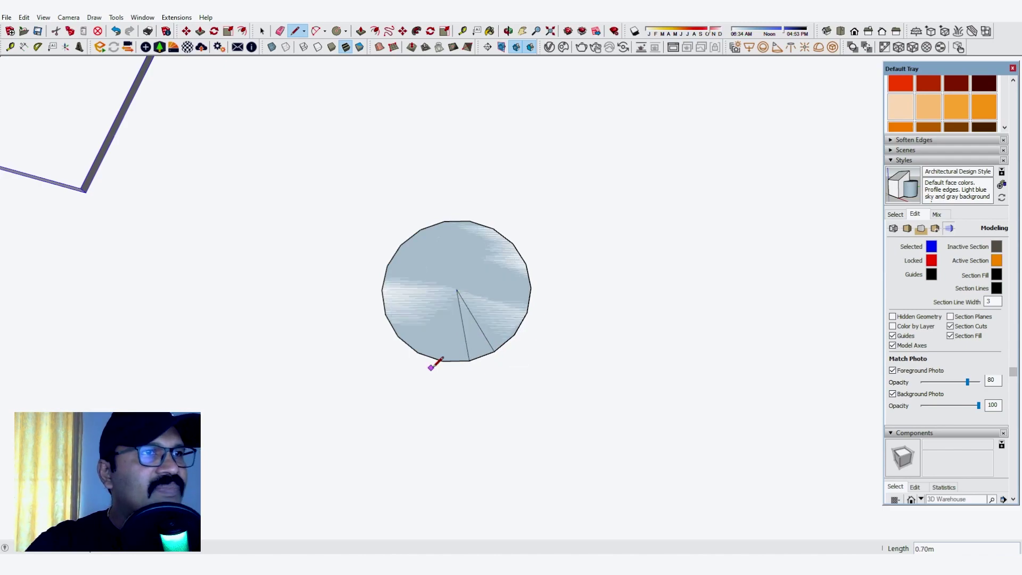
Erase the circle's outline outside the wedge, keeping only the triangular tread face.
middle_click_drag(433, 365, 500, 354)
key("space")
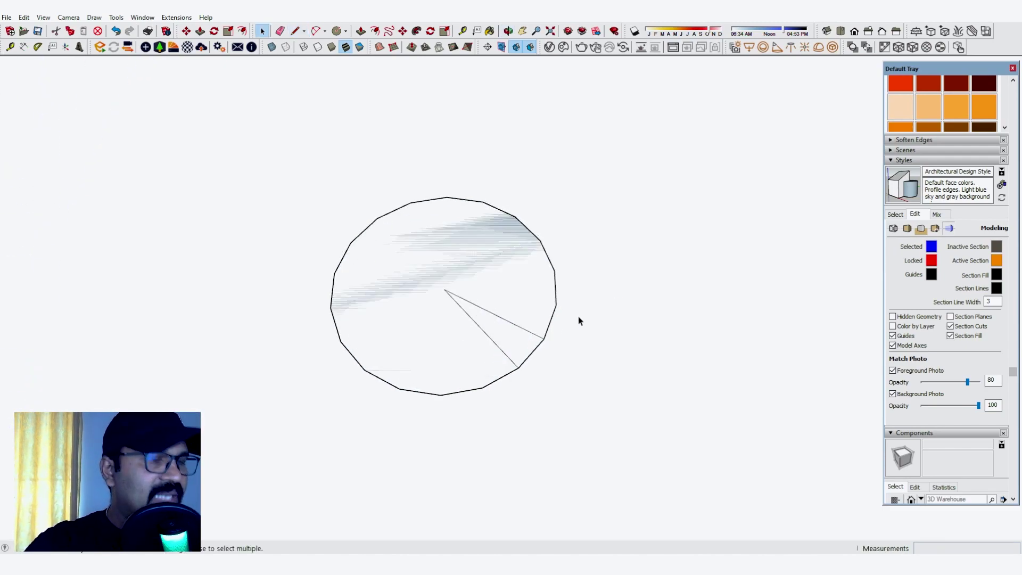
key("e")
left_click(557, 303)
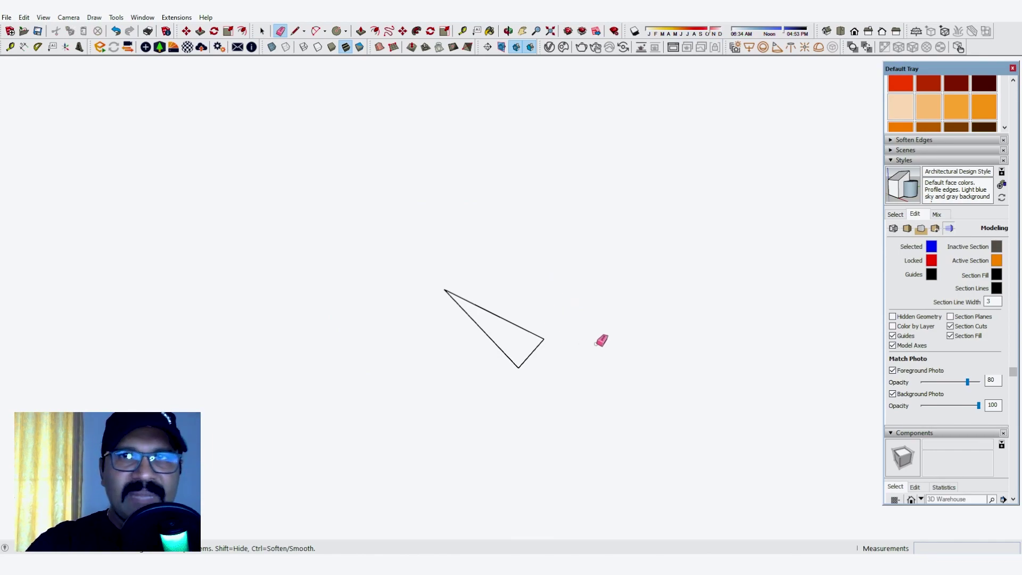
Make the whole triangular face and its edges into a component named "step".
middle_click_drag(521, 367, 527, 356)
key("space")
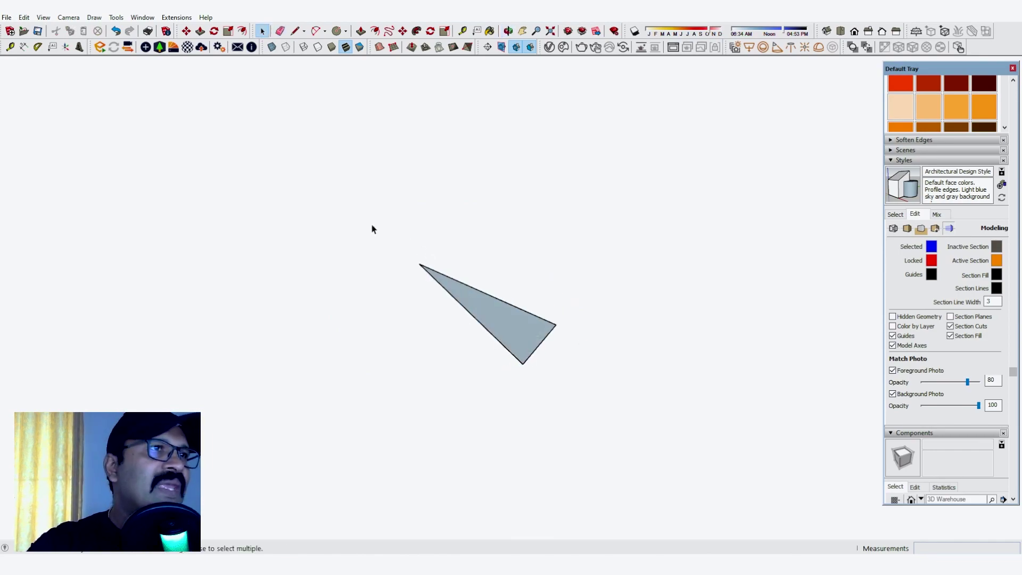
left_click_drag(372, 228, 641, 473)
right_click(519, 325)
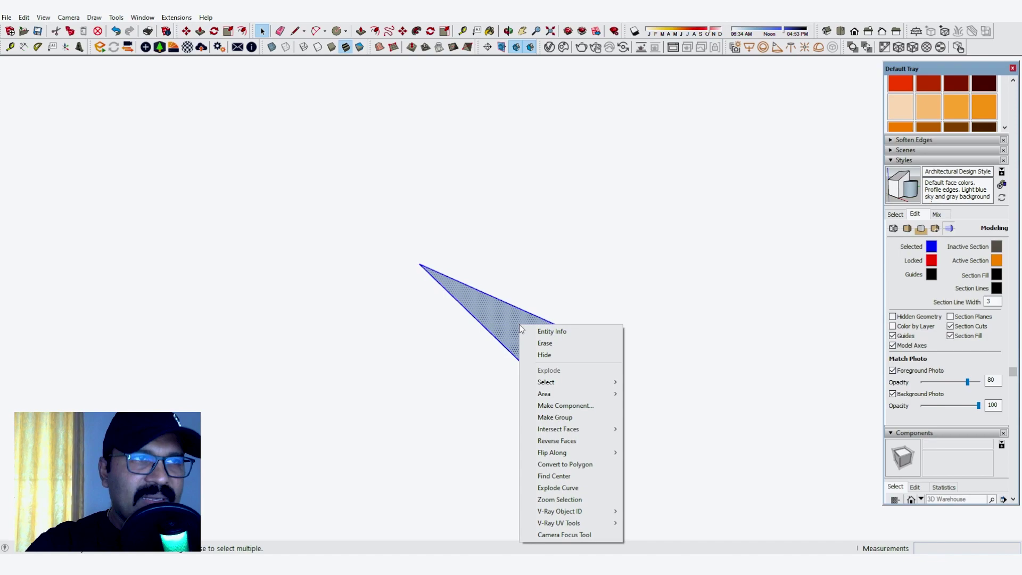
left_click(565, 406)
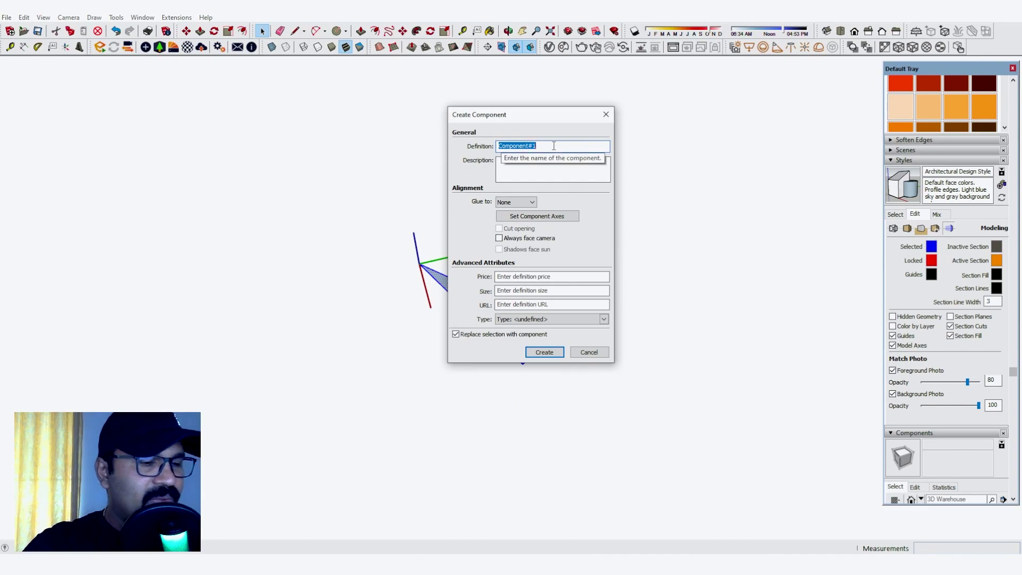
type("step")
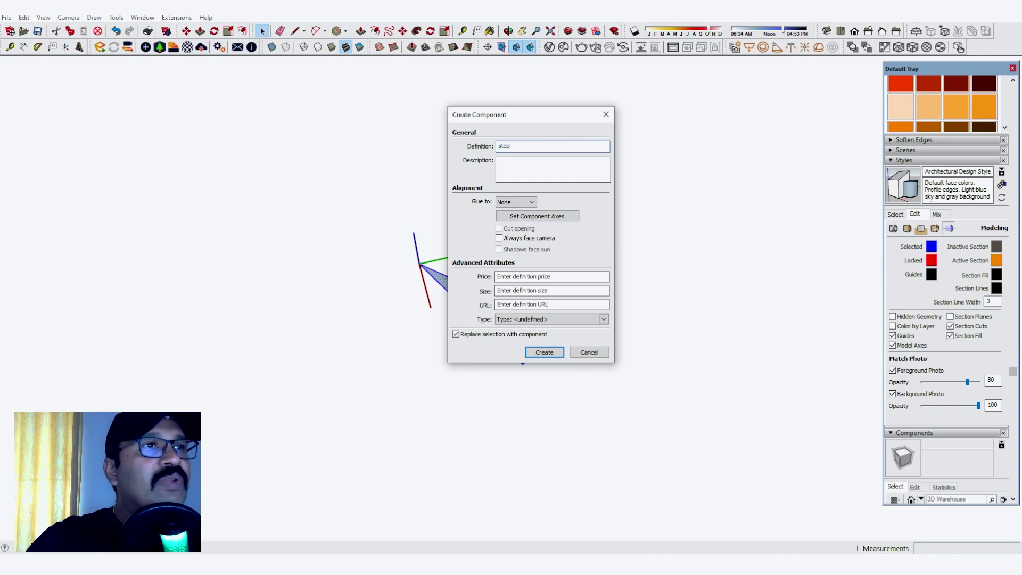
left_click(544, 352)
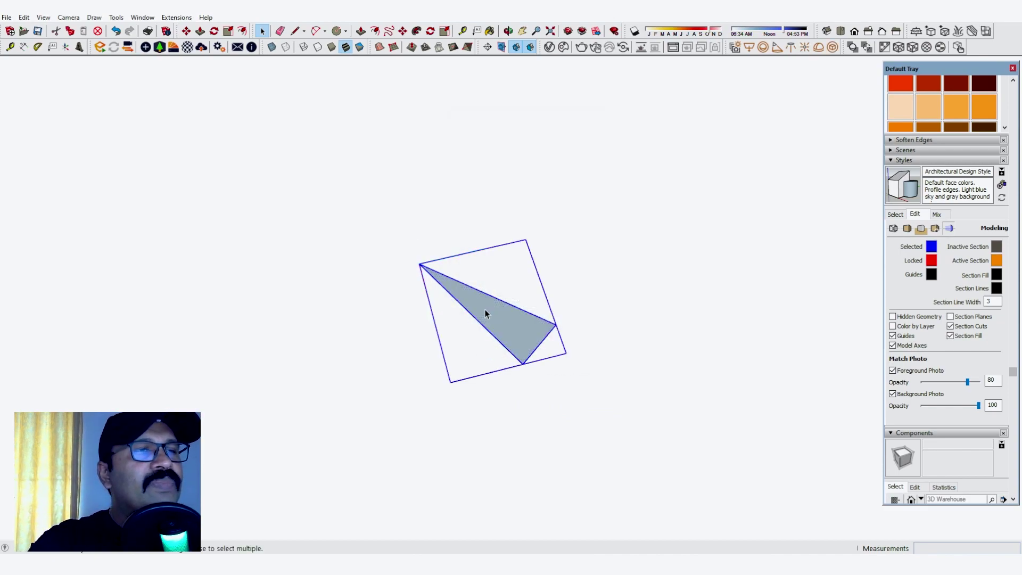
Open the step component for editing and extrude its triangular face upward by 0.17 m with Push/Pull.
double_click(497, 334)
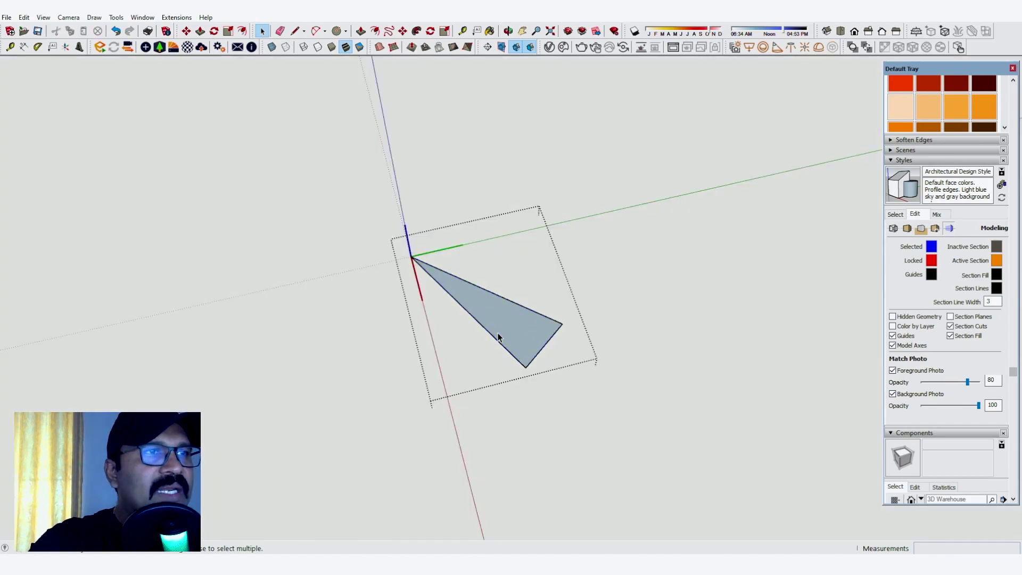
key("p")
left_click(498, 330)
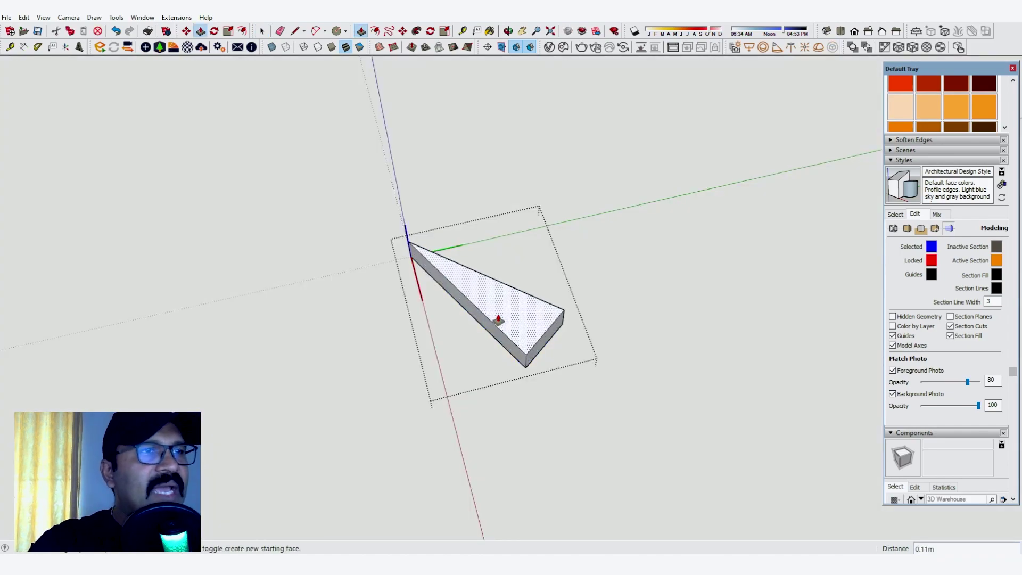
type(".")
scroll(499, 314, "down", 3)
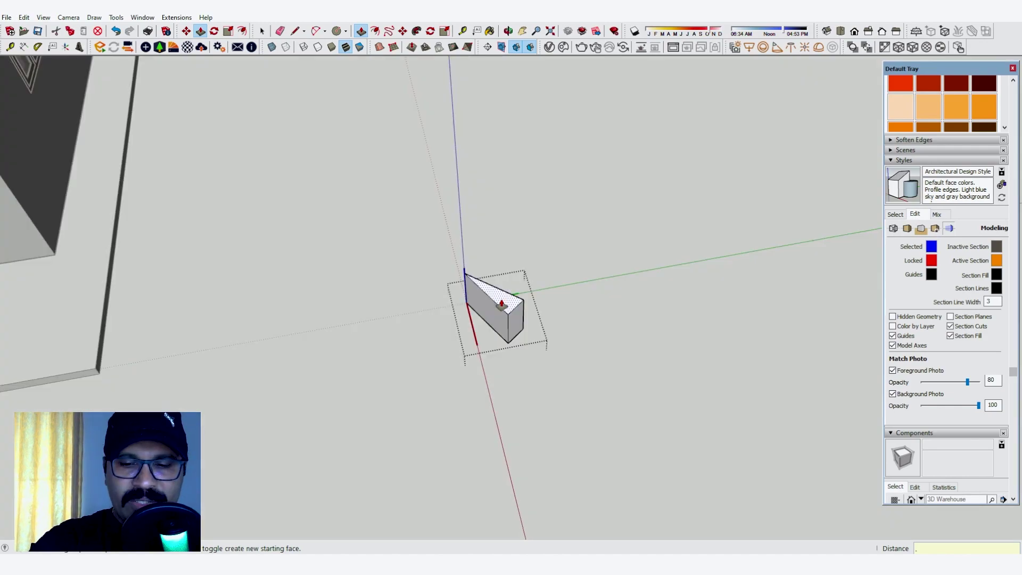
type("17")
key("Return")
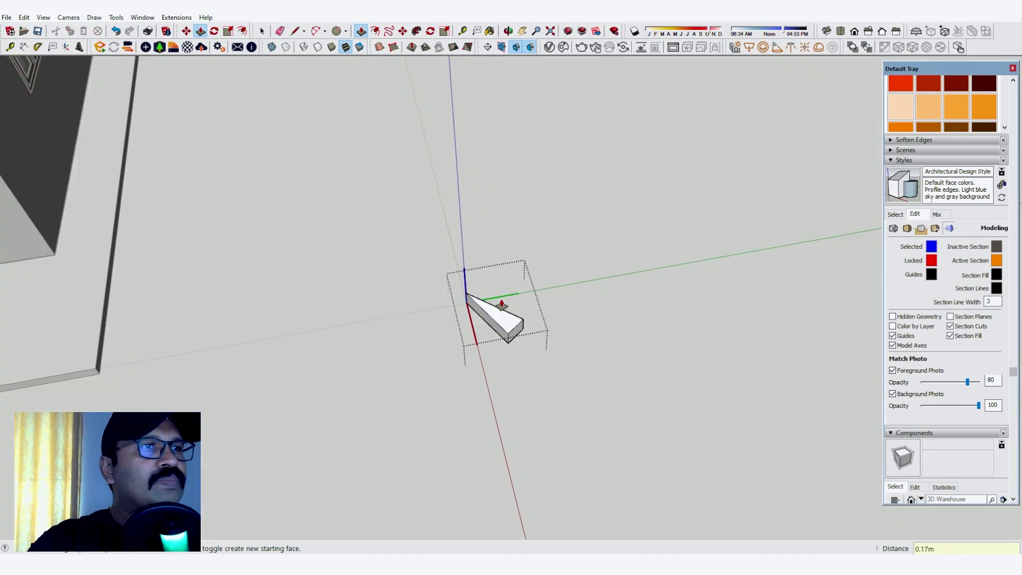
Close the step component and rotate-copy it around its pointed end onto the adjacent wedge, multiplied 17x into a full ring.
scroll(501, 306, "up", 3)
key("space")
key("Escape")
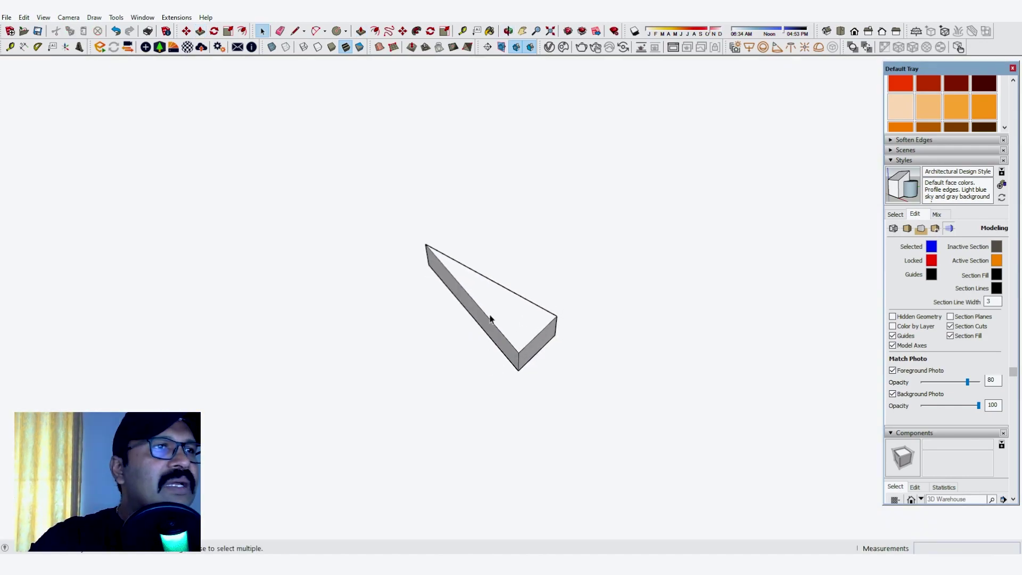
left_click(452, 273)
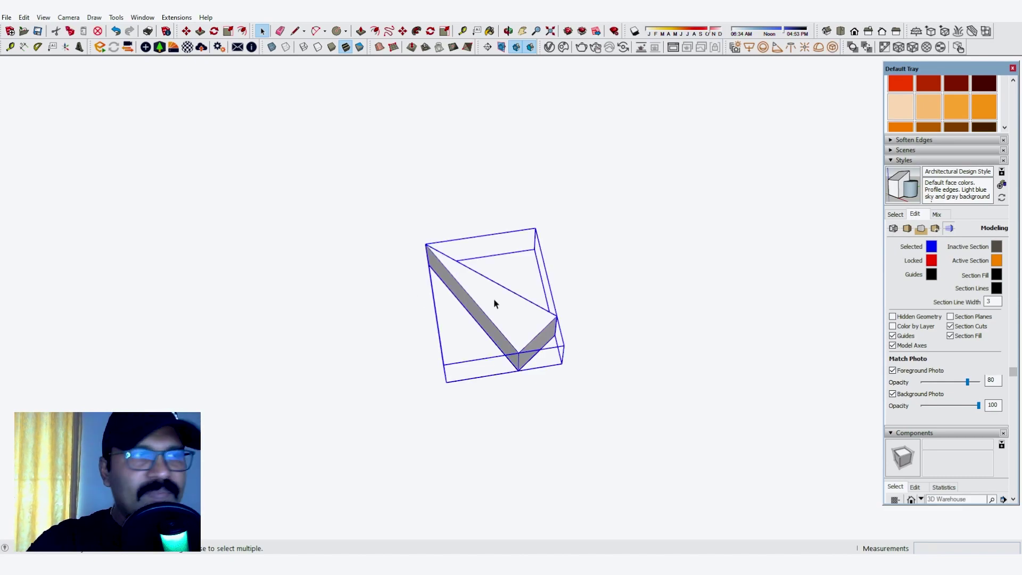
middle_click_drag(495, 298, 481, 331)
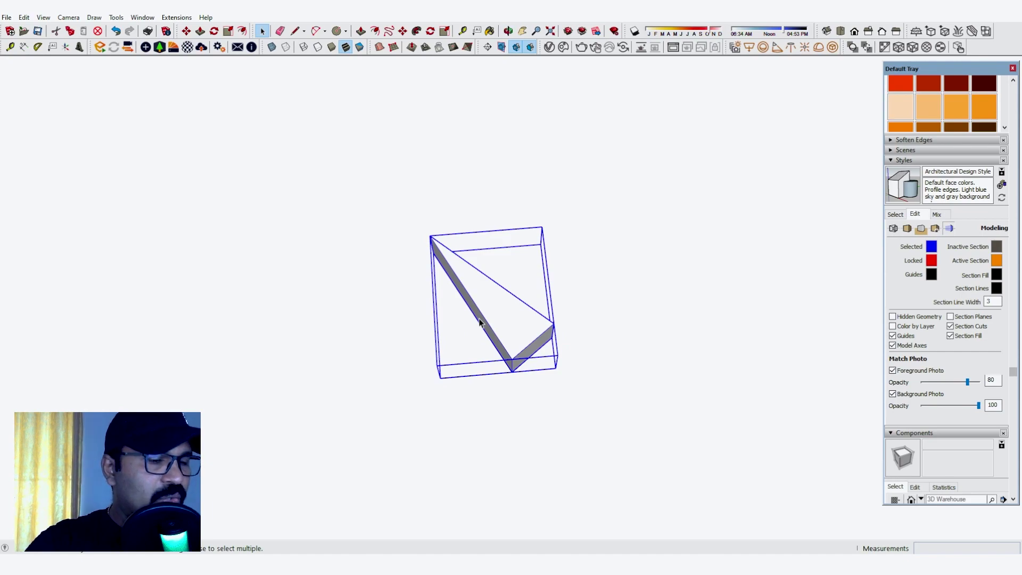
left_click(214, 31)
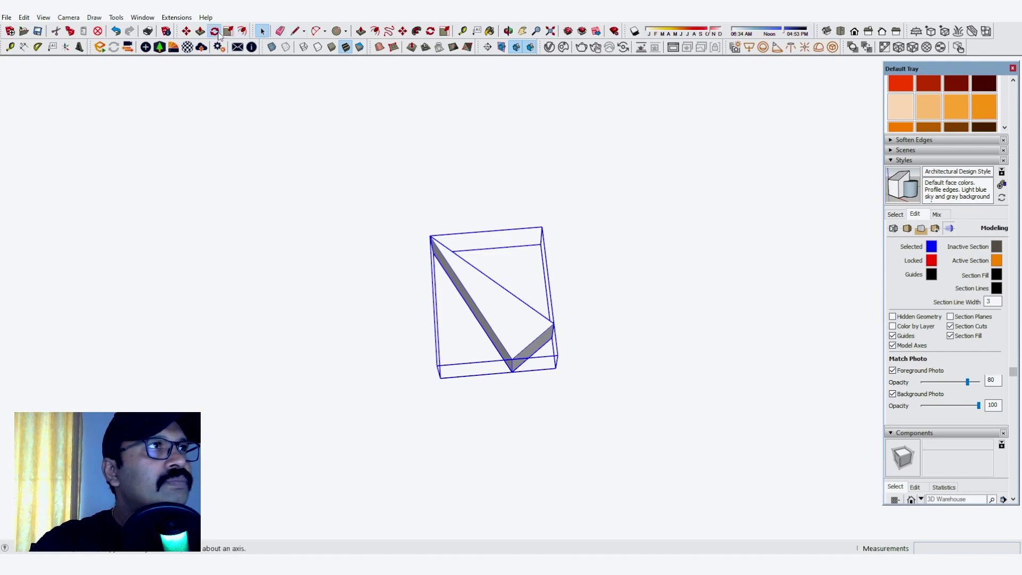
left_click(430, 235)
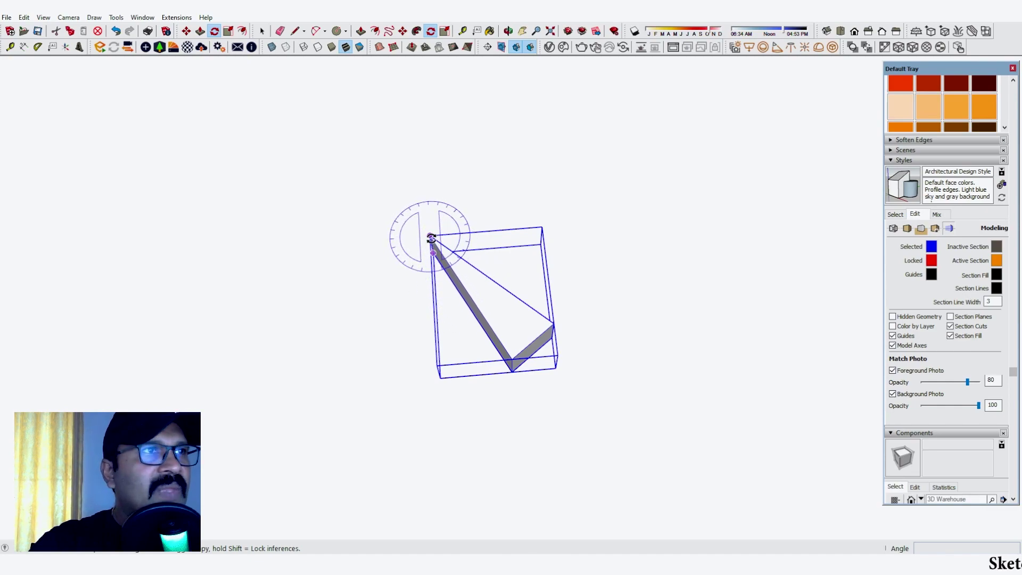
left_click(551, 322)
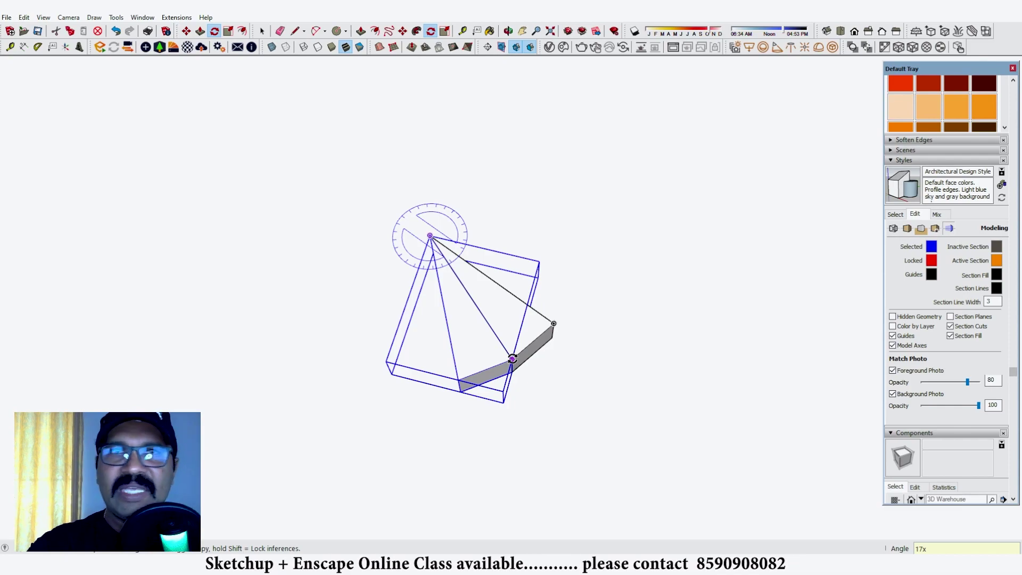
key("Return")
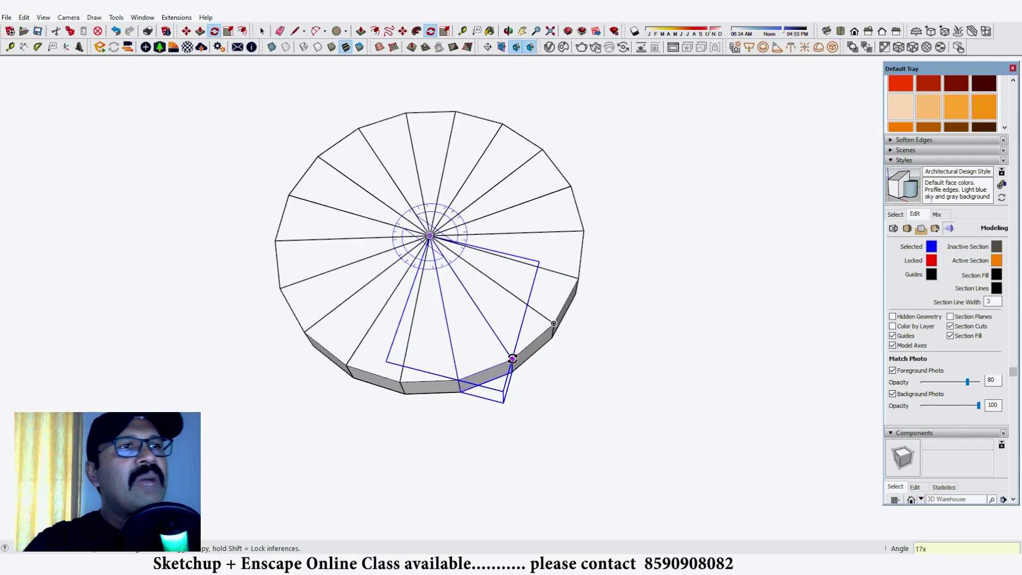
key("space")
Examine the full ring of wedge-shaped steps from several angles.
scroll(538, 314, "up", 3)
scroll(536, 313, "down", 3)
middle_click_drag(537, 269, 540, 248)
scroll(459, 316, "up", 2)
middle_click_drag(555, 300, 523, 332)
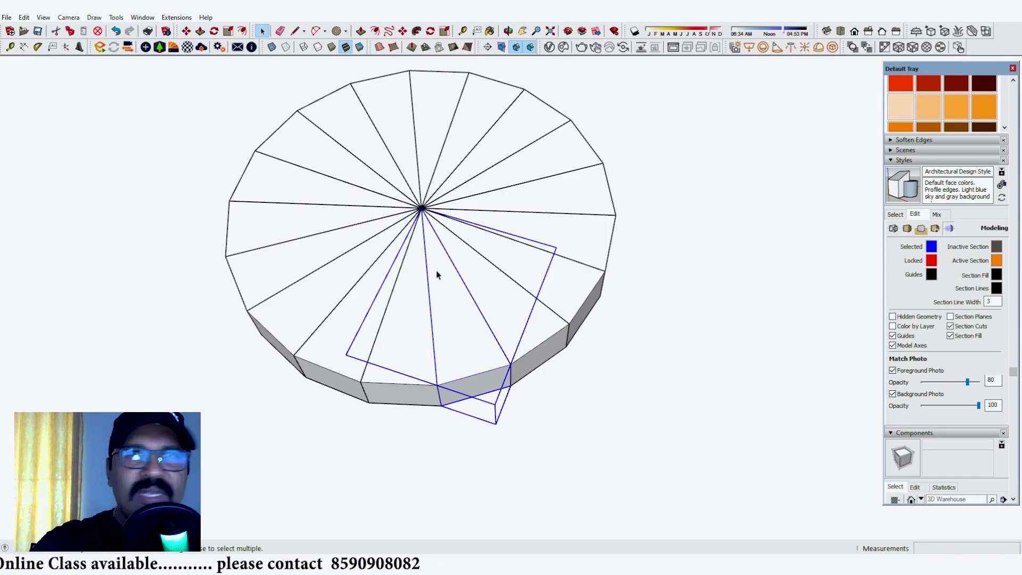
middle_click_drag(498, 381, 560, 354)
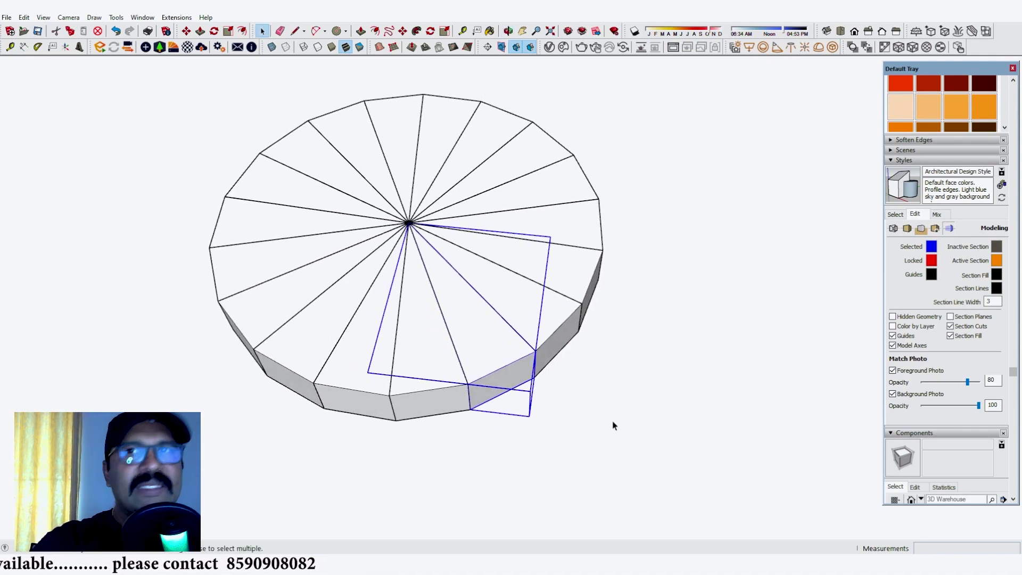
middle_click_drag(591, 438, 548, 468)
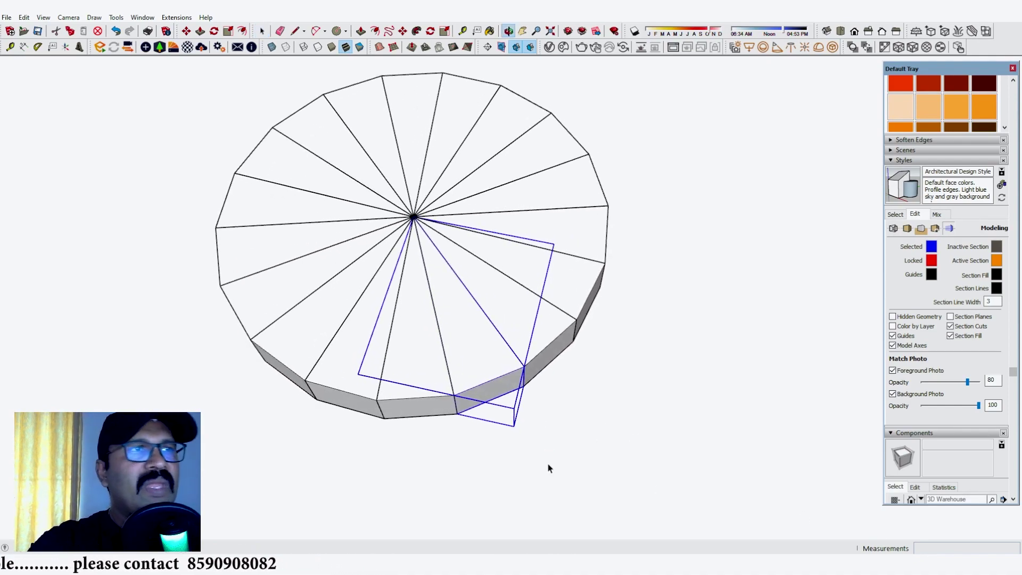
Select the whole ring of steps and copy it 0.17 m straight up with Move, multiplied 17x into a stacked cylinder.
left_click(695, 331)
middle_click_drag(626, 351, 497, 322)
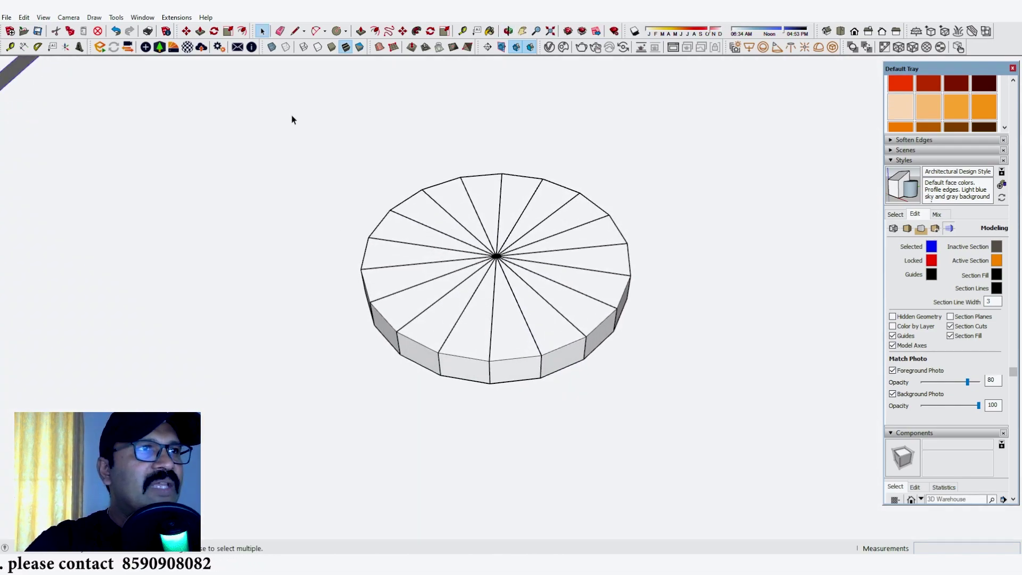
left_click_drag(292, 112, 731, 485)
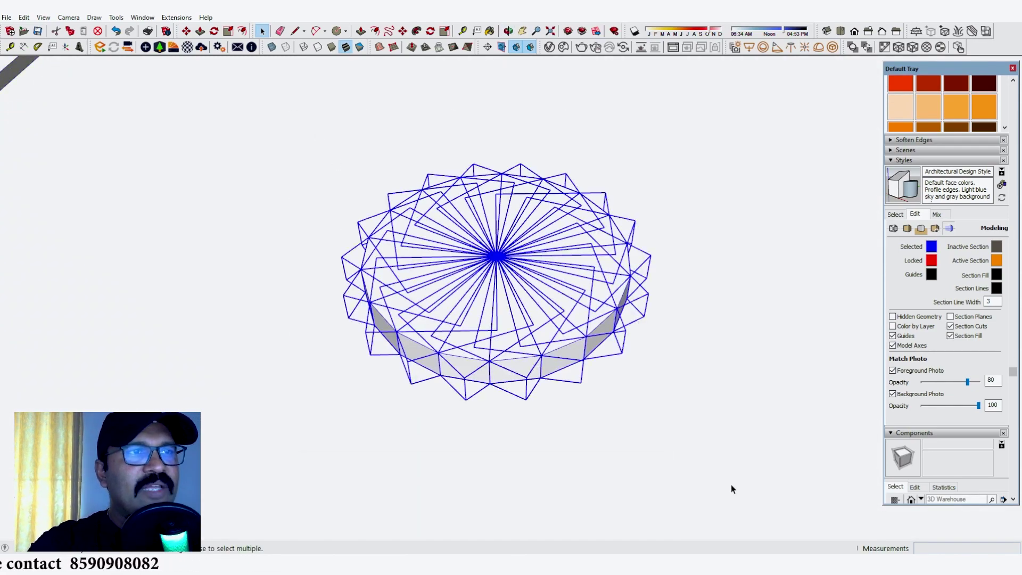
key("m")
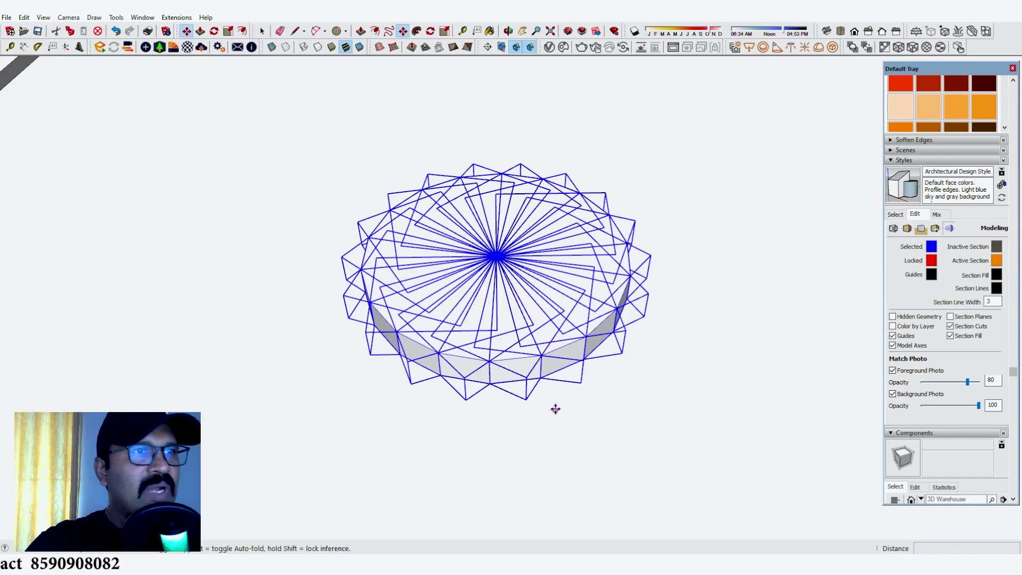
left_click(541, 379)
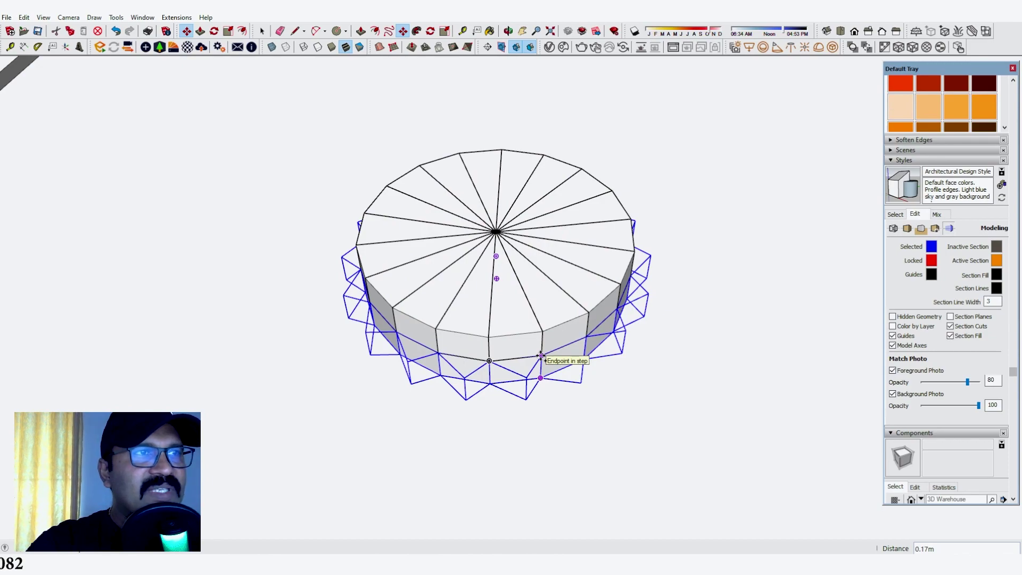
left_click(541, 356)
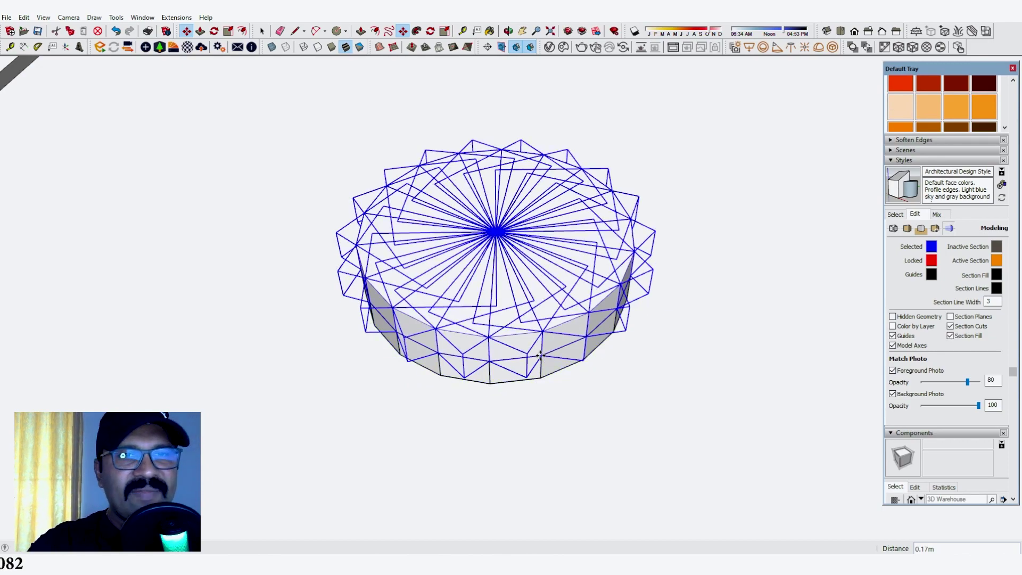
type("17x")
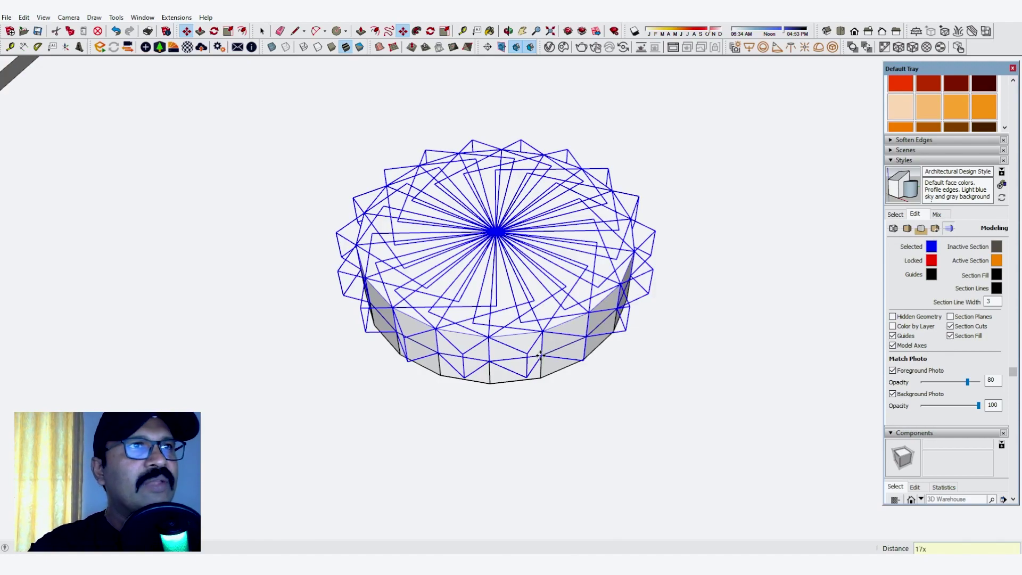
key("Return")
scroll(520, 403, "down", 5)
mouse_move(520, 403)
middle_mouse_down()
mouse_move(551, 317)
mouse_move(546, 292)
middle_mouse_up()
scroll(546, 290, "up", 3)
left_click(598, 253)
Select one step per ring in a descending spiral from the top of the cylinder, shifting one wedge sideways at each level.
middle_click_drag(598, 254, 570, 180)
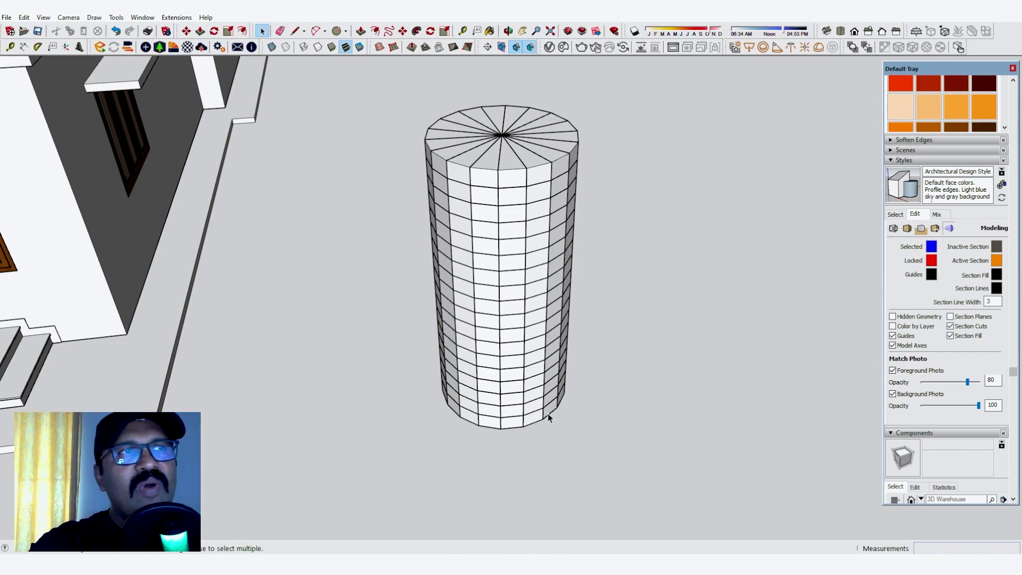
middle_click_drag(548, 414, 571, 322)
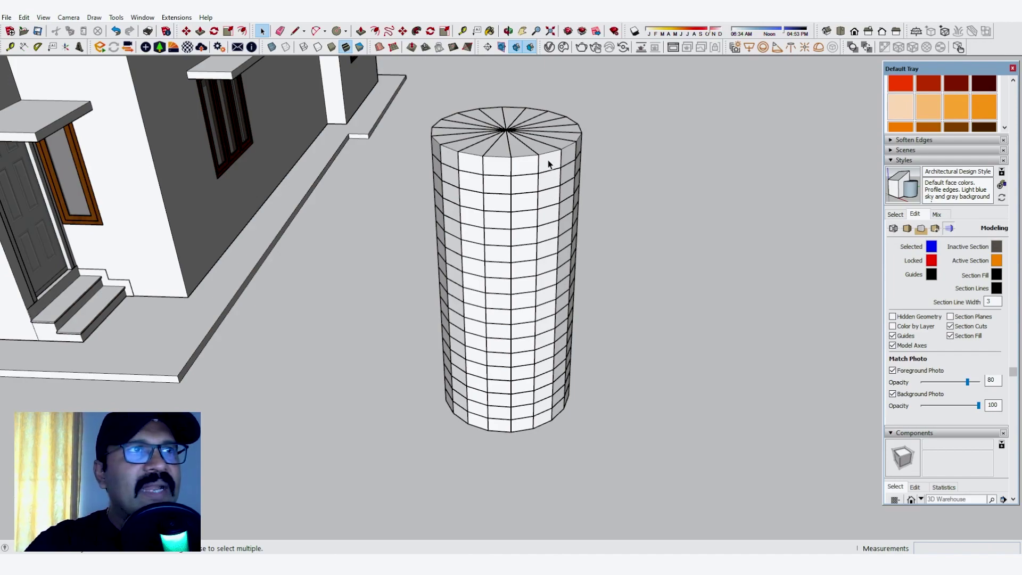
scroll(540, 175, "down", 2)
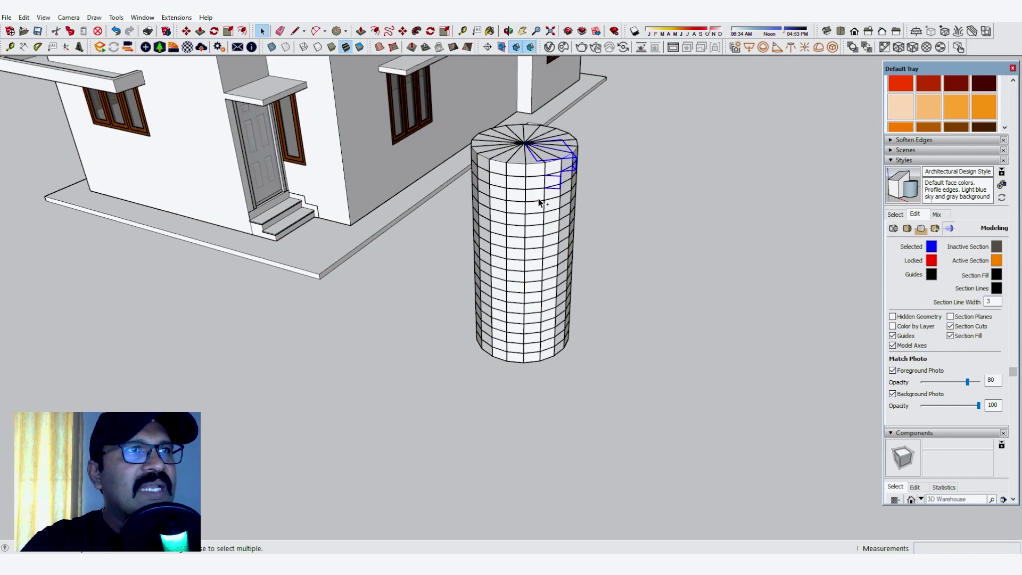
left_click(539, 199, "ctrl")
left_click(520, 211, "ctrl")
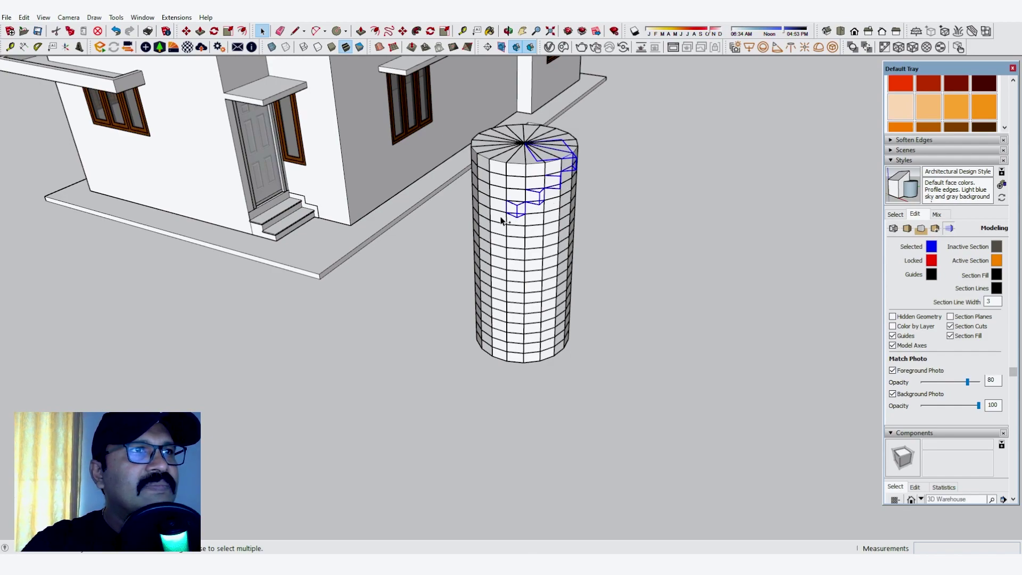
middle_click_drag(493, 233, 802, 251)
left_click(501, 233, "ctrl")
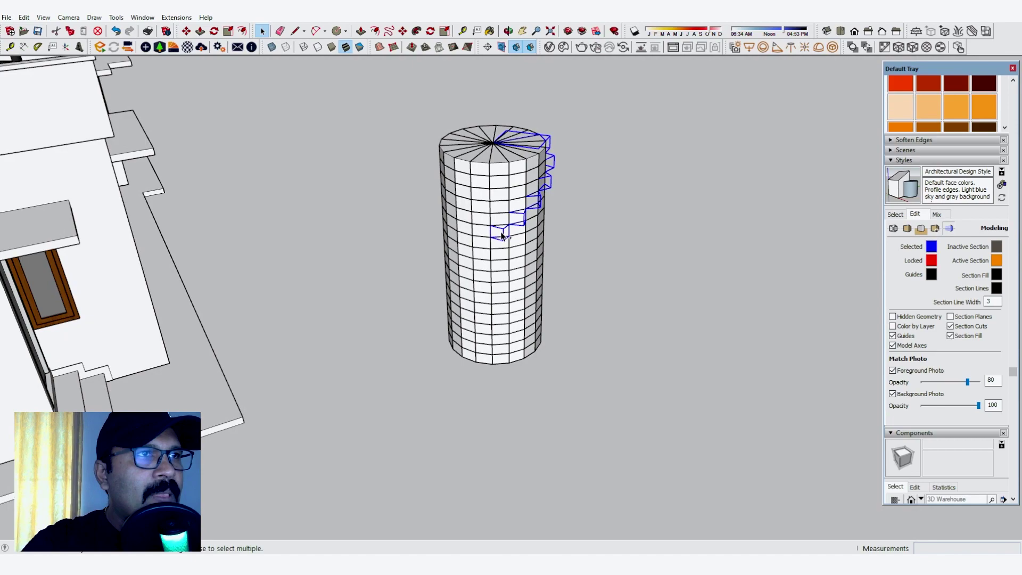
left_click(481, 246, "ctrl")
middle_click_drag(472, 275, 669, 287)
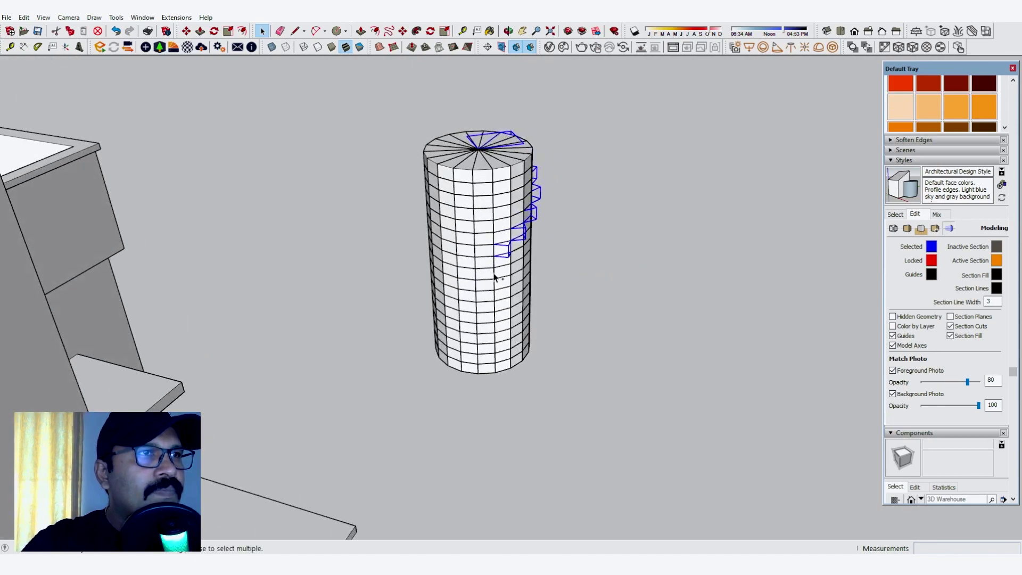
mouse_move(495, 277)
left_mouse_down()
mouse_move(486, 266)
mouse_move(453, 288)
left_mouse_up()
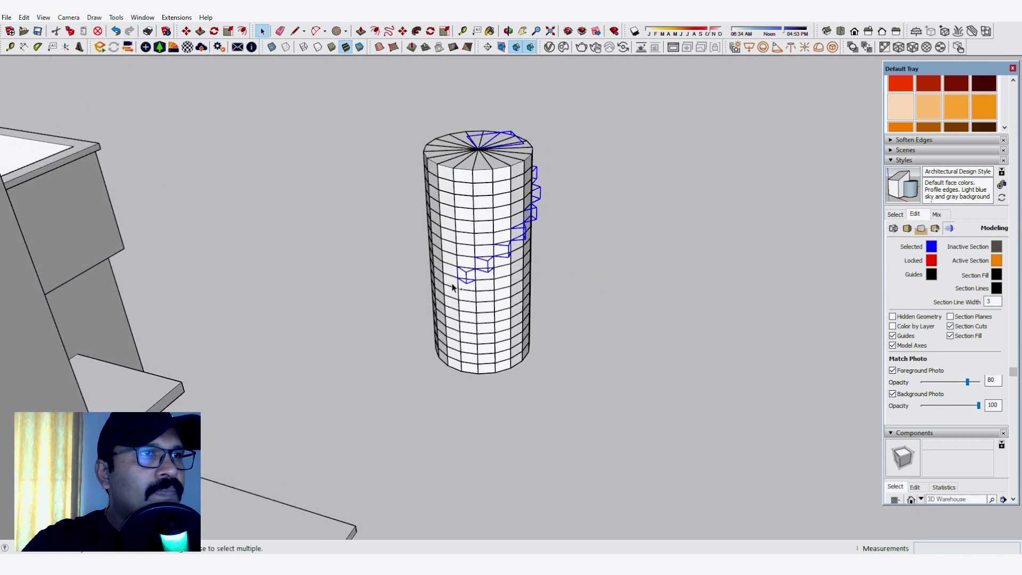
Extend the spiral selection one step per level down to the bottom ring and make the selected steps a group.
middle_click_drag(452, 288, 866, 380)
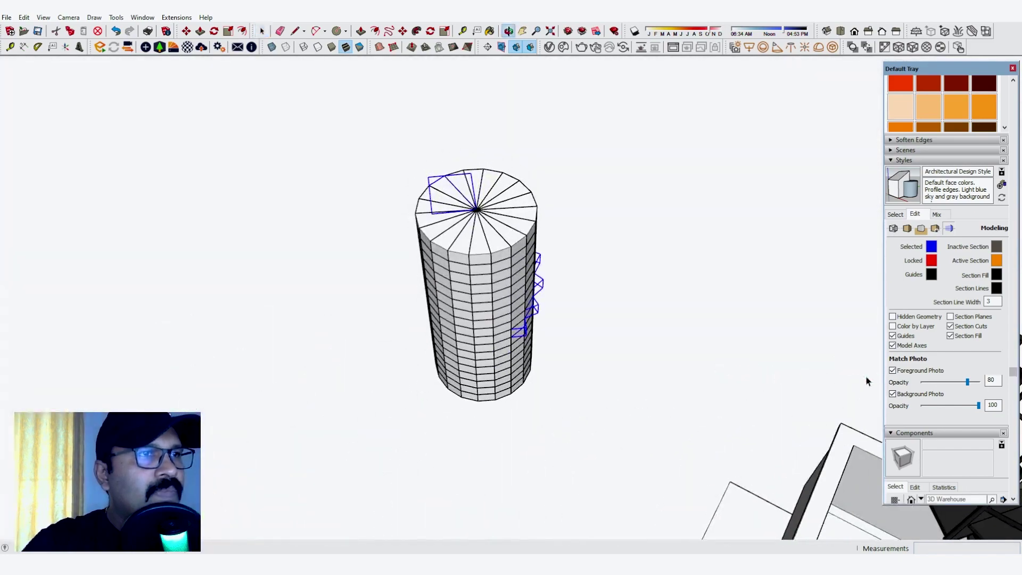
scroll(580, 381, "up", 2)
left_click(474, 332, "ctrl")
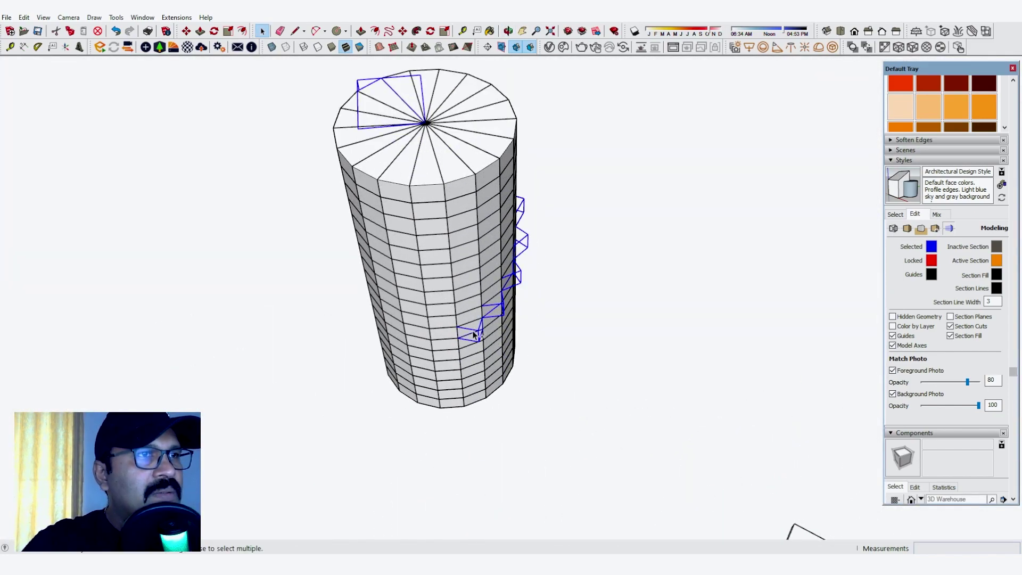
middle_click_drag(473, 332, 432, 267)
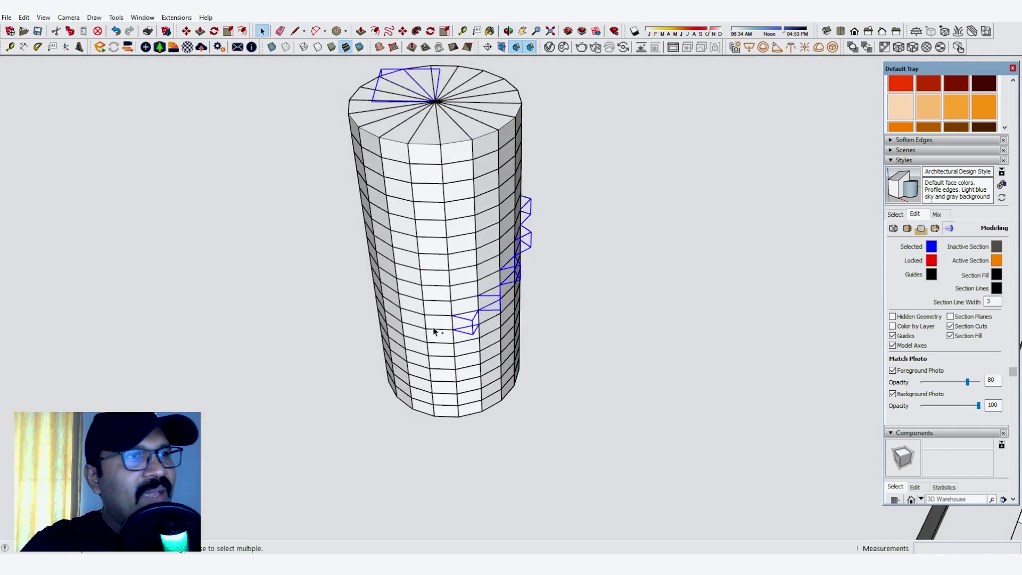
left_click(441, 343, "ctrl")
left_click(426, 351, "ctrl")
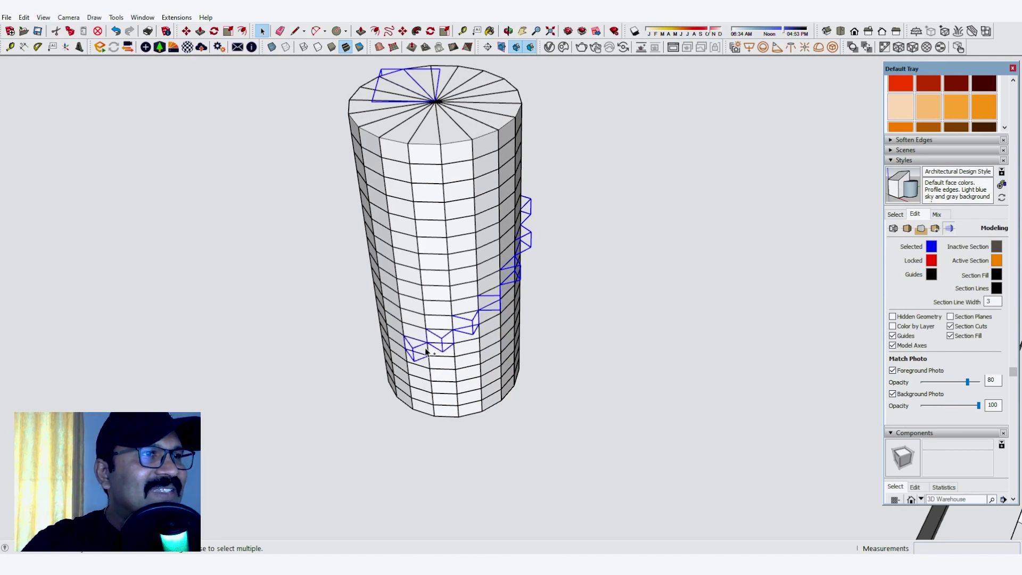
left_click(397, 352, "ctrl")
middle_click_drag(405, 321, 738, 317)
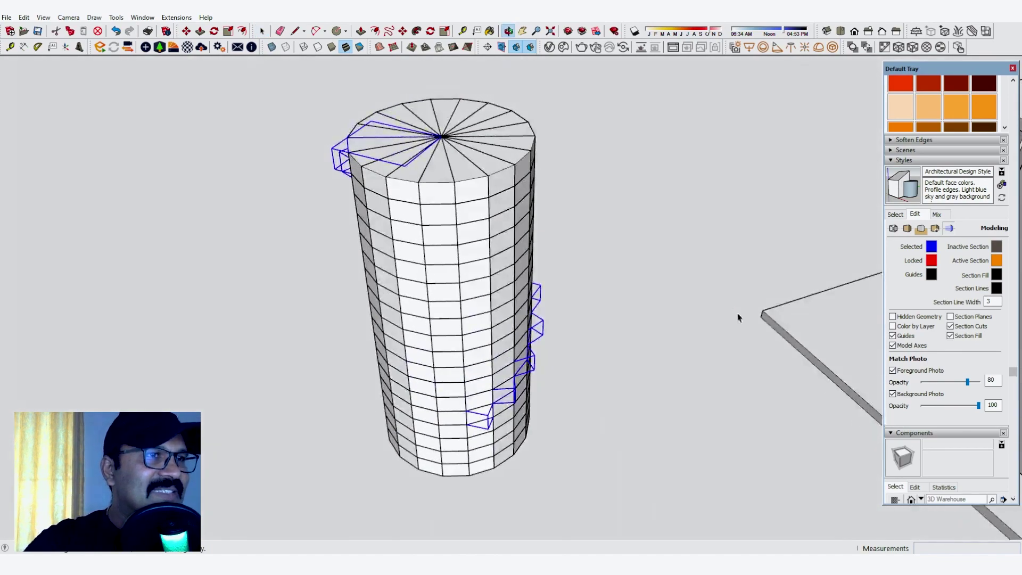
left_click(449, 438, "ctrl")
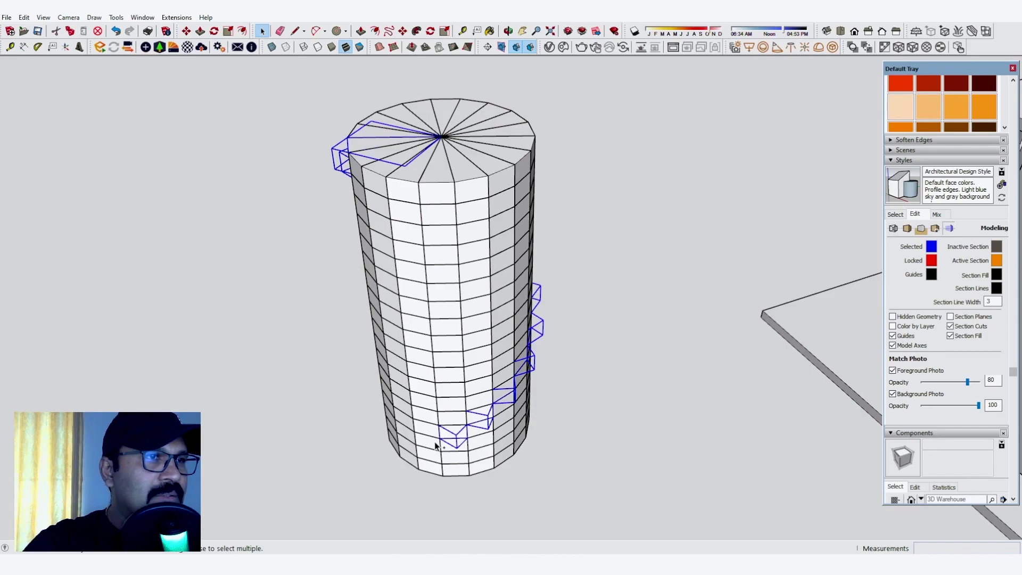
middle_click_drag(439, 440, 425, 523)
left_click(452, 508, "ctrl")
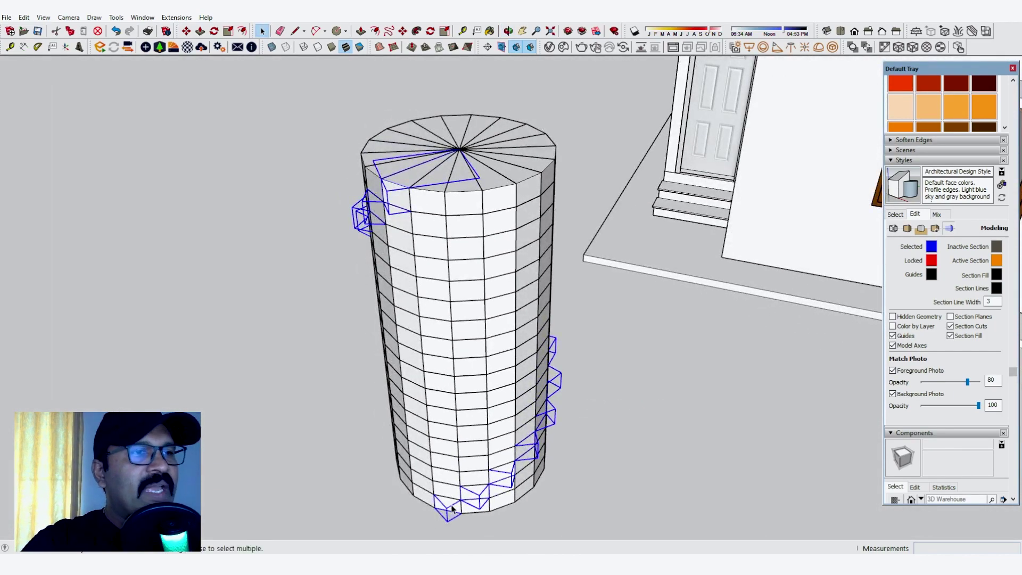
right_click(451, 509)
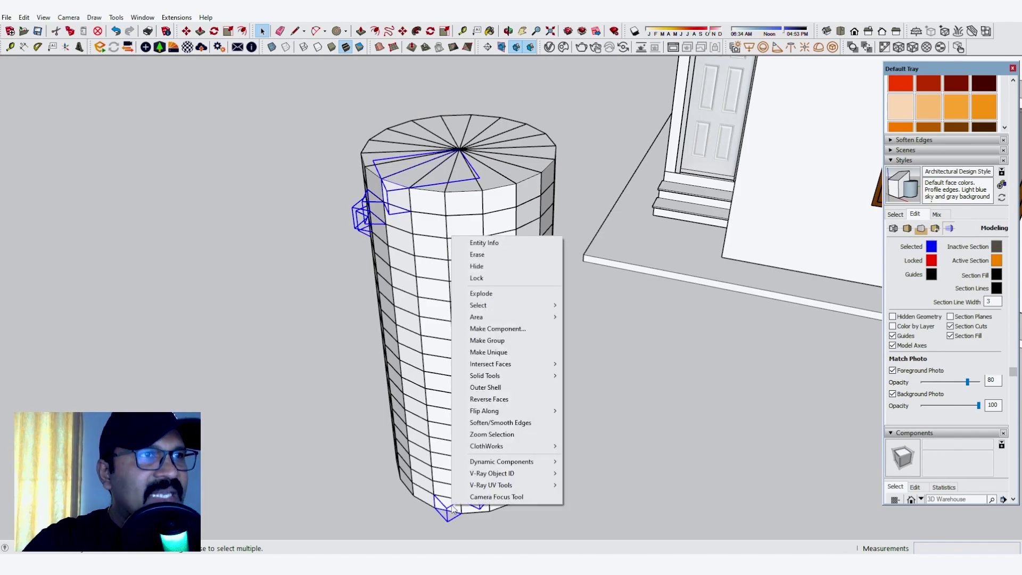
left_click(513, 340)
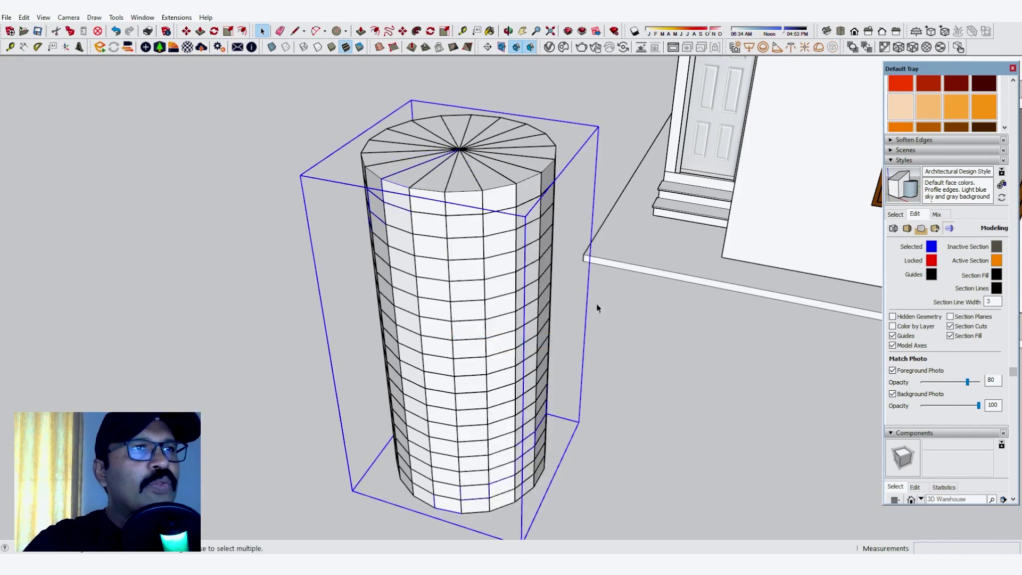
Move the spiral step group horizontally out of the cylinder into the clear space beside it.
middle_click_drag(595, 303, 577, 290)
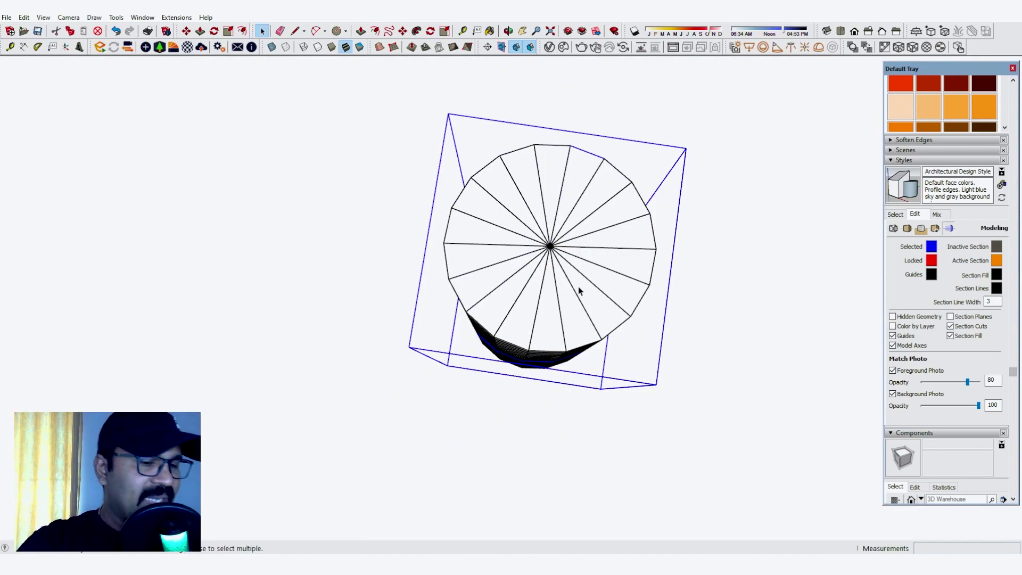
key("m")
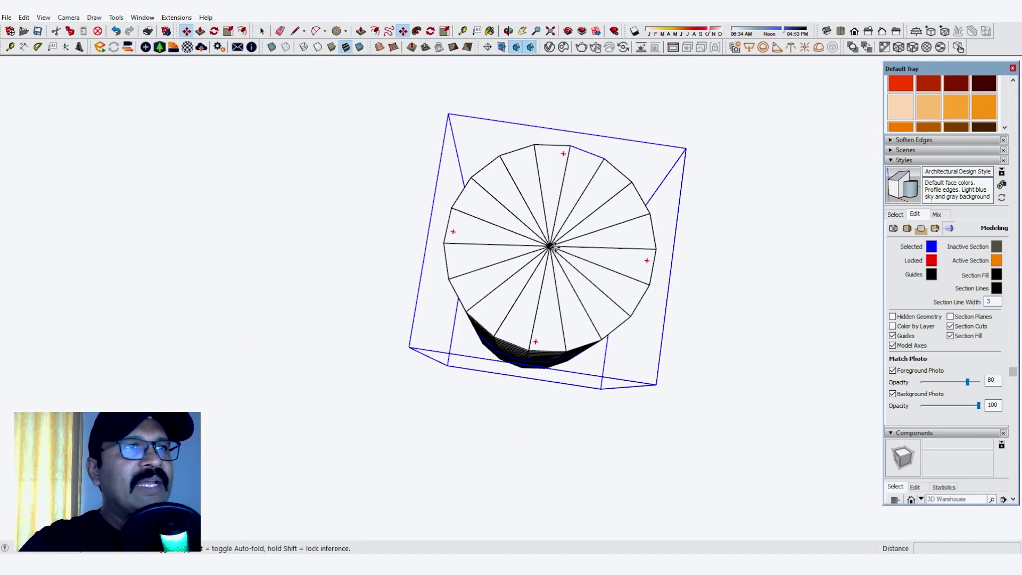
scroll(553, 246, "down", 4)
left_click(554, 246)
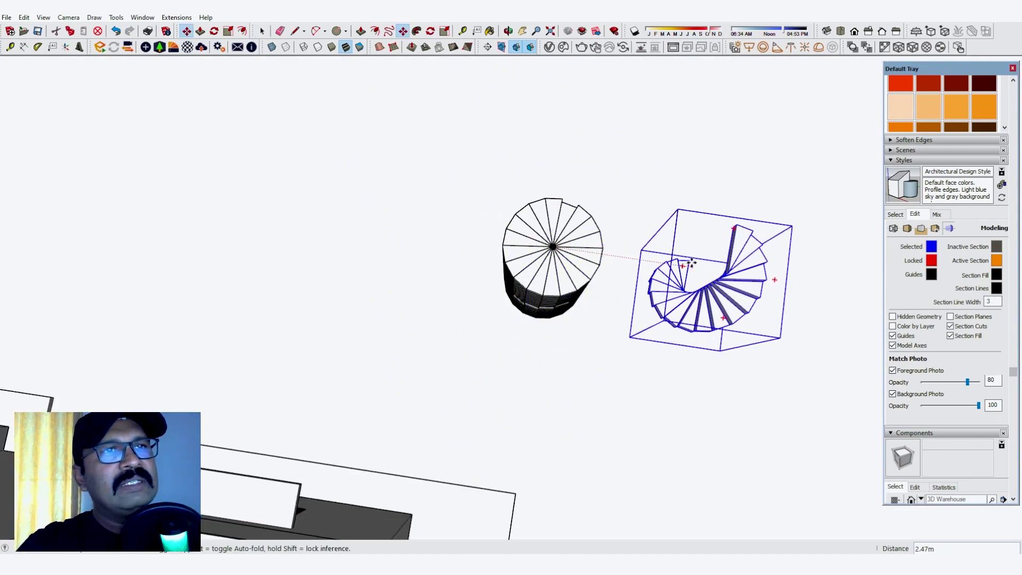
left_click(708, 268)
Delete all the leftover cylinder steps so only the spiral group is kept.
key("space")
left_click_drag(465, 158, 611, 366)
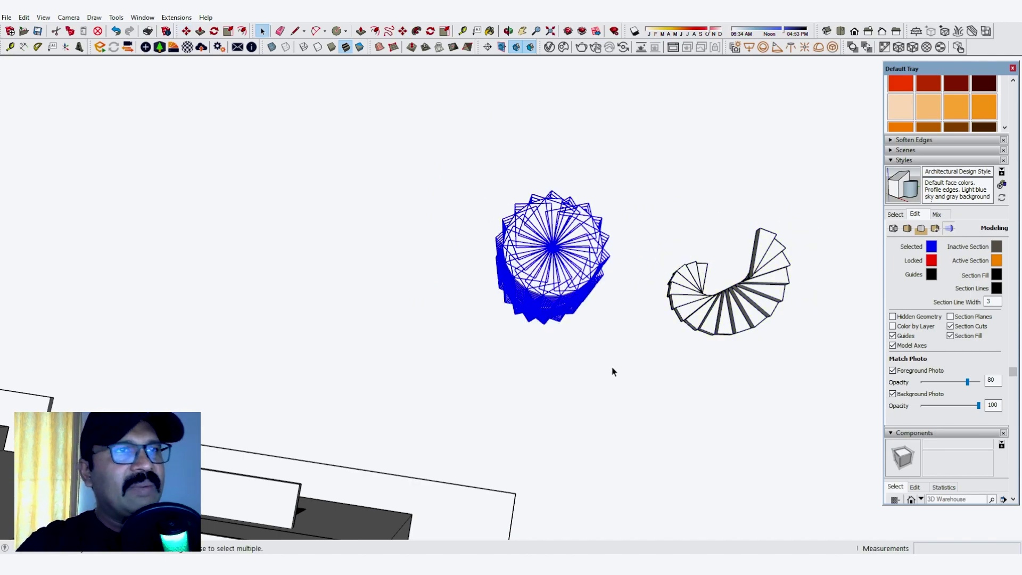
key("Delete")
right_click(745, 314)
left_click(572, 280)
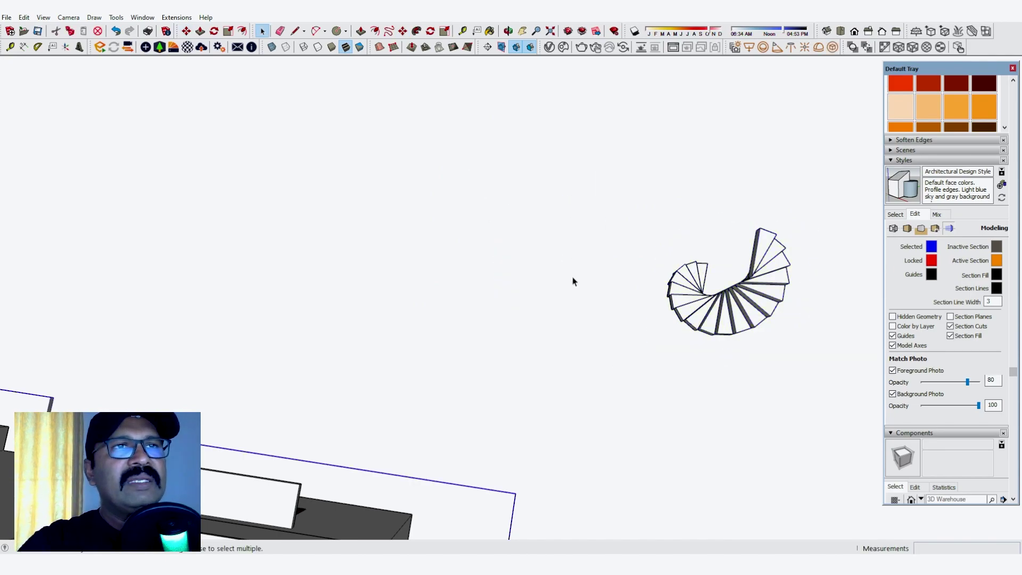
Examine the extracted spiral staircase from several angles, including its lowest steps up close.
middle_click_drag(573, 280, 410, 224)
scroll(410, 224, "down", 3)
middle_click_drag(463, 330, 518, 243)
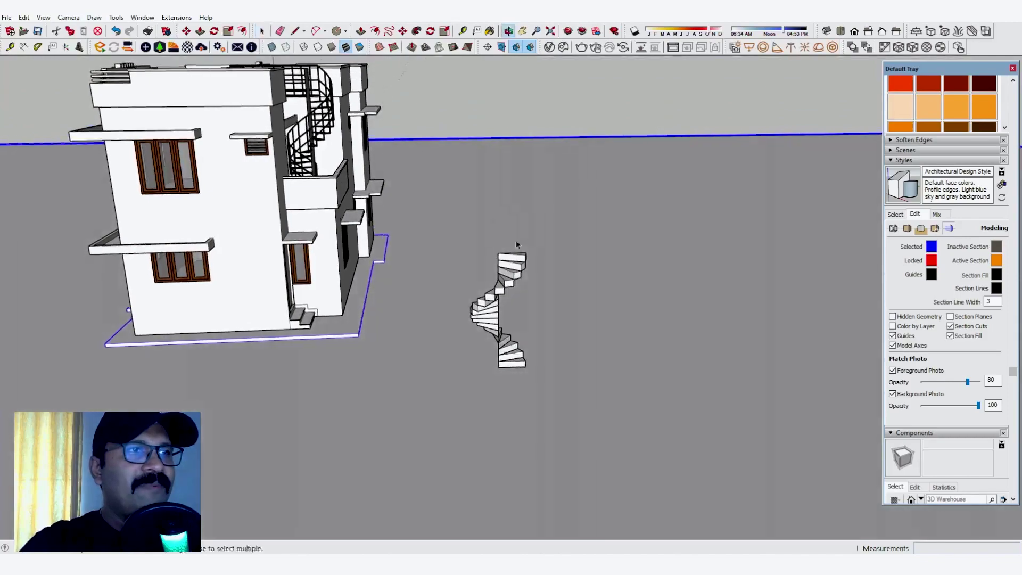
scroll(485, 327, "up", 4)
middle_click_drag(489, 329, 648, 372)
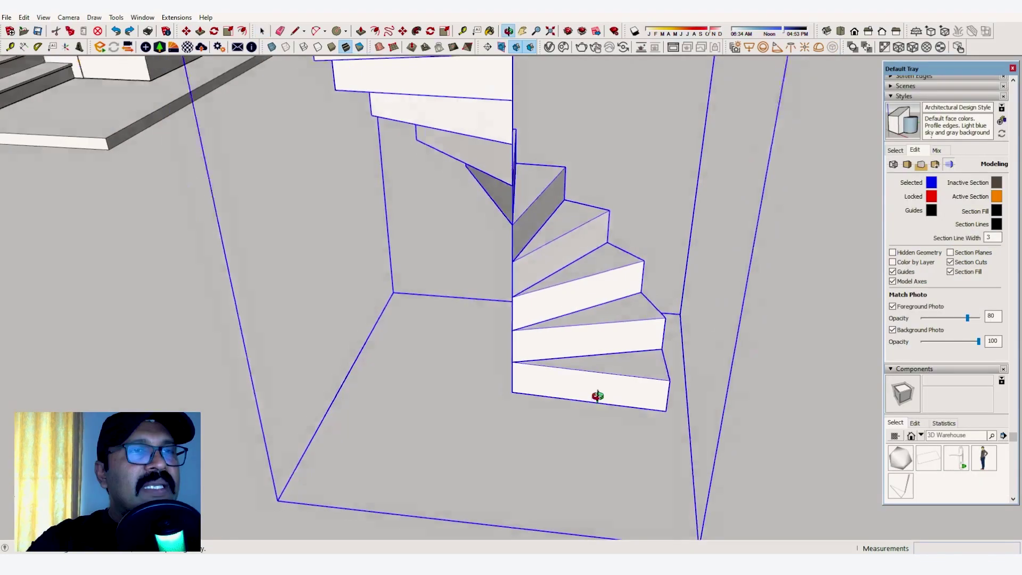
scroll(685, 358, "up", 4)
middle_click_drag(708, 349, 437, 292)
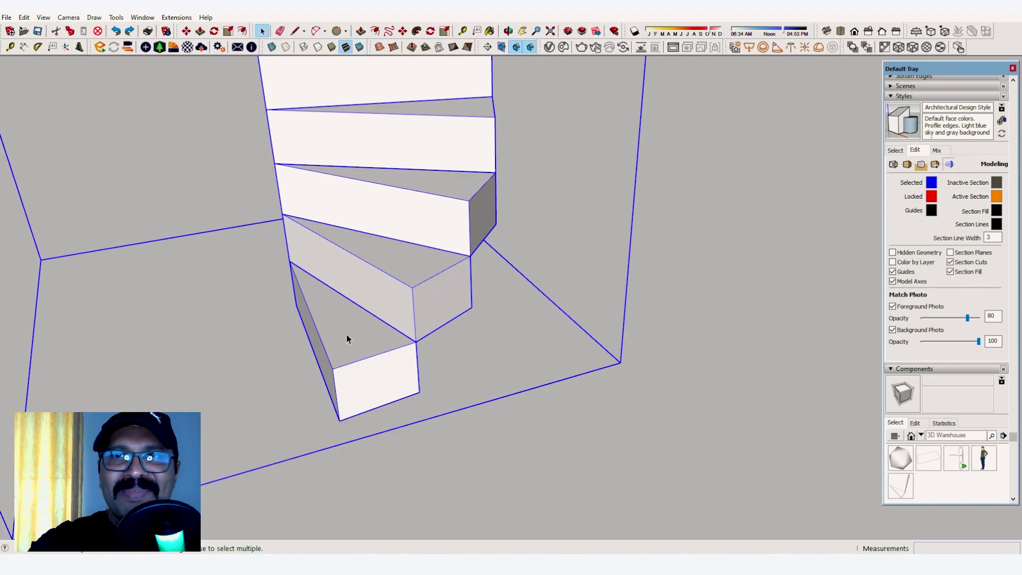
middle_click_drag(347, 335, 479, 372)
scroll(482, 417, "up", 2)
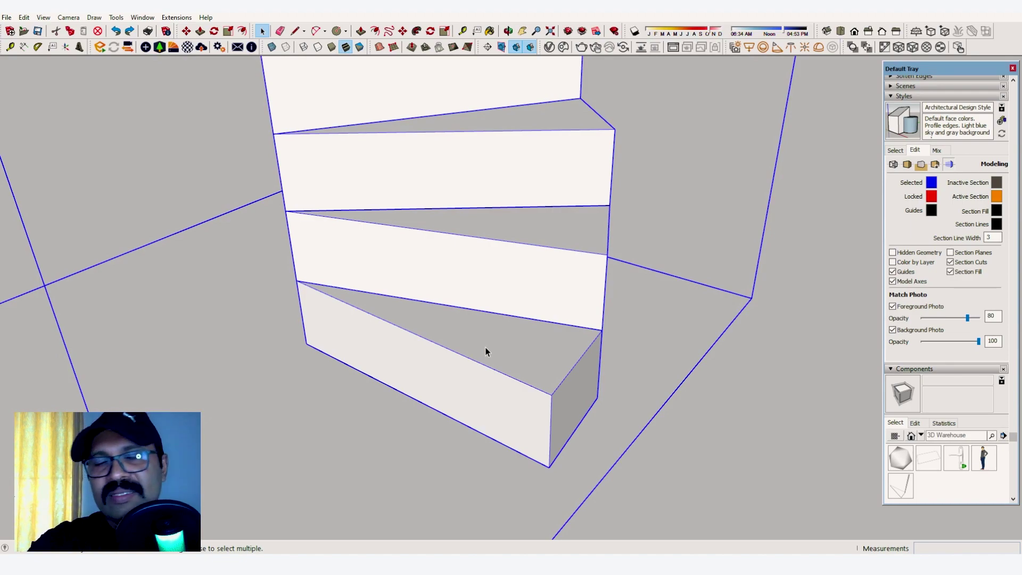
scroll(500, 392, "down", 2)
scroll(503, 394, "up", 3)
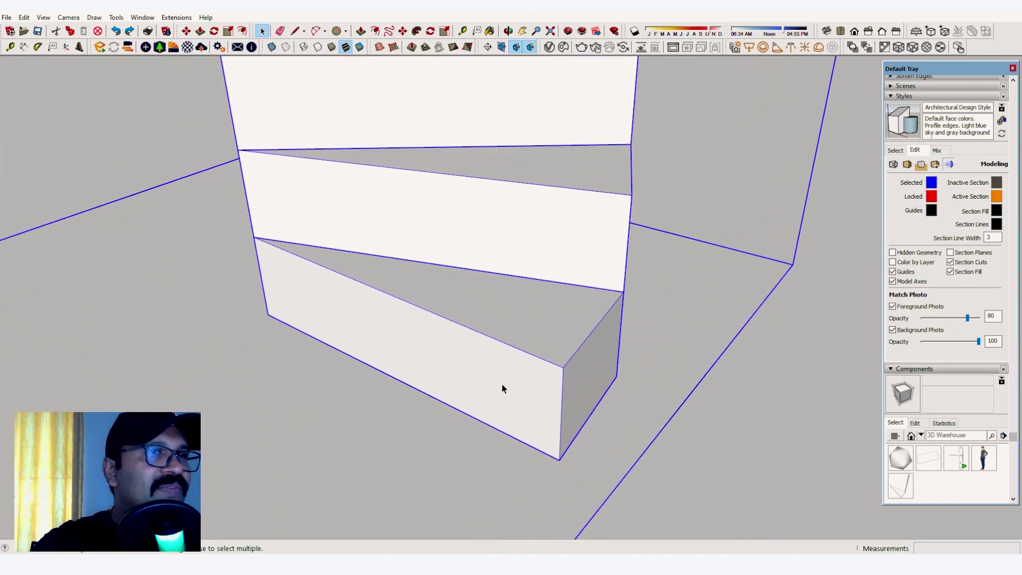
scroll(569, 340, "down", 3)
middle_click_drag(572, 390, 524, 321)
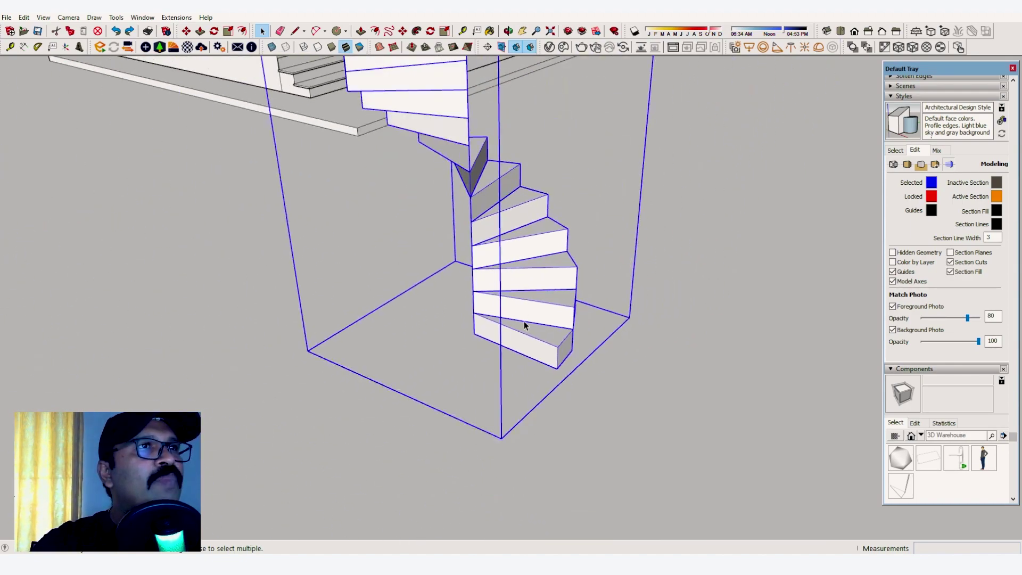
scroll(539, 325, "up", 1)
Explode the spiral group into its individual step components and select the bottom step.
right_click(540, 326)
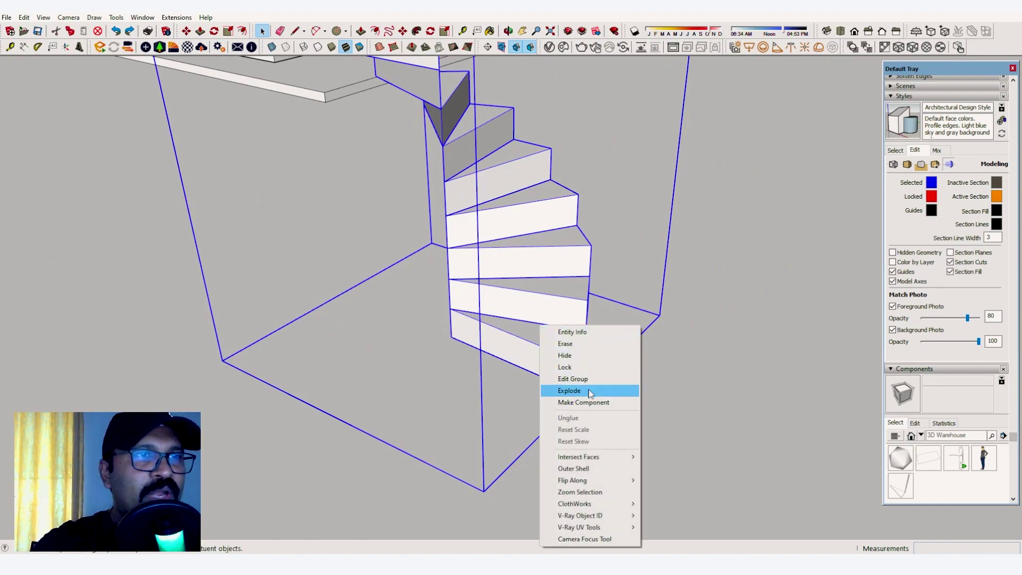
left_click(568, 390)
left_click(559, 389)
scroll(519, 340, "up", 5)
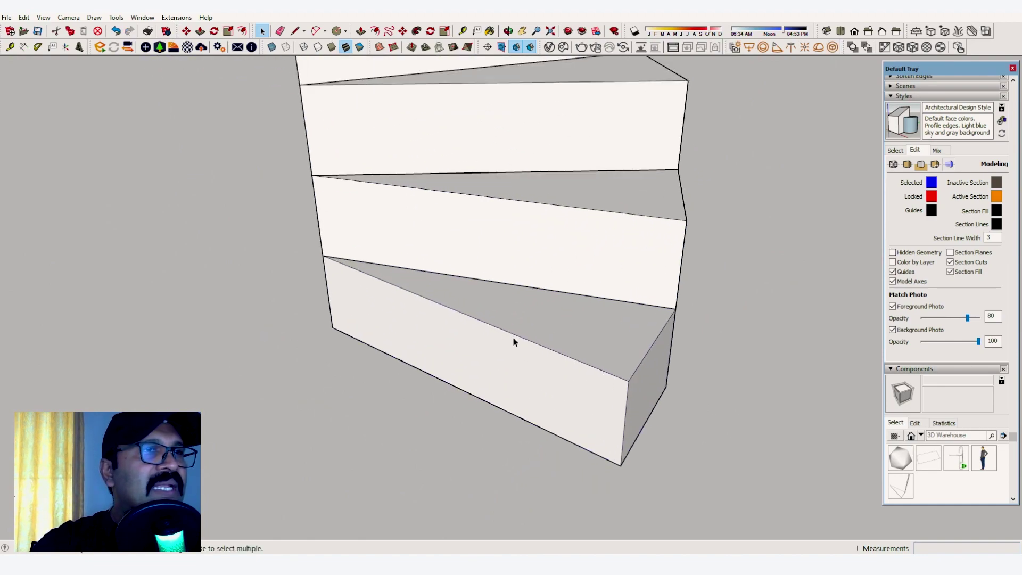
left_click(513, 342)
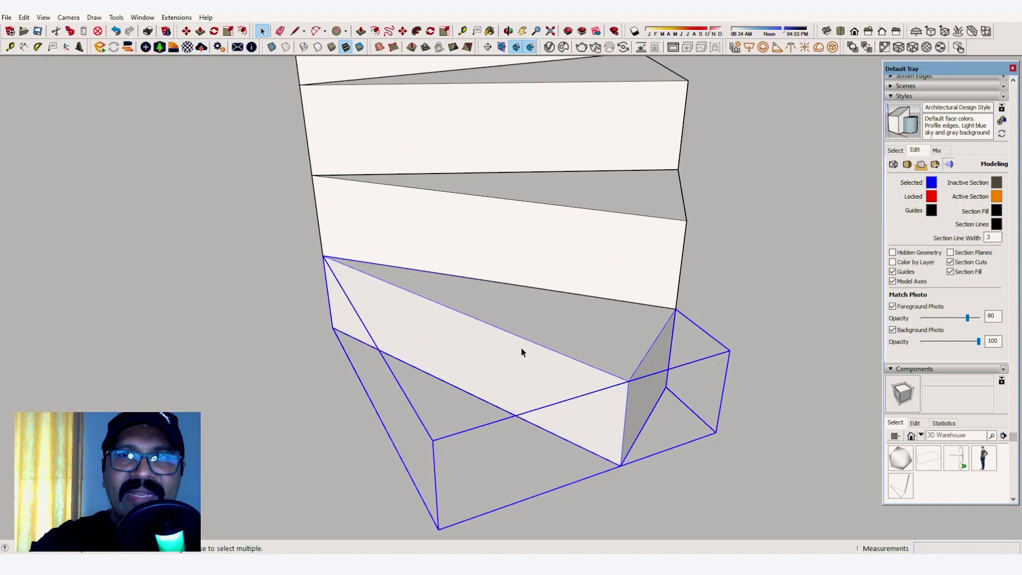
Open the bottom step component for editing and place a guide 0.02 m below its top front edge.
scroll(535, 390, "down", 4)
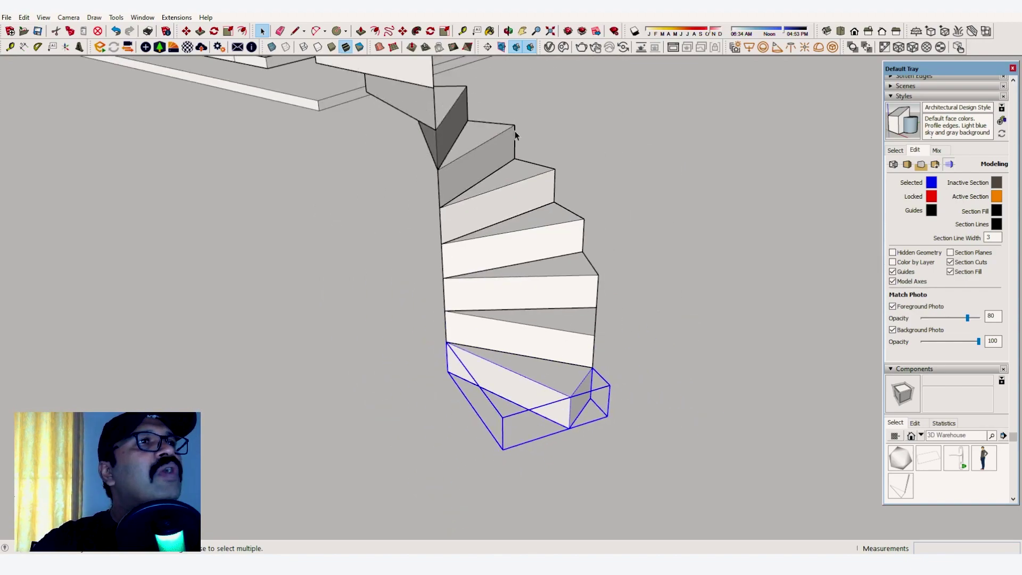
scroll(532, 397, "up", 4)
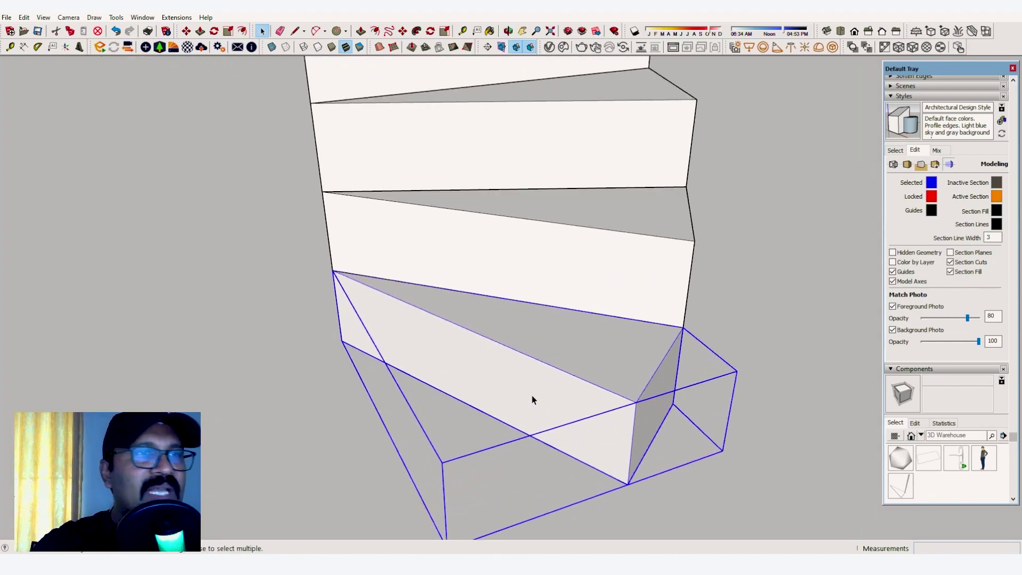
double_click(497, 350)
scroll(498, 347, "up", 4)
key("t")
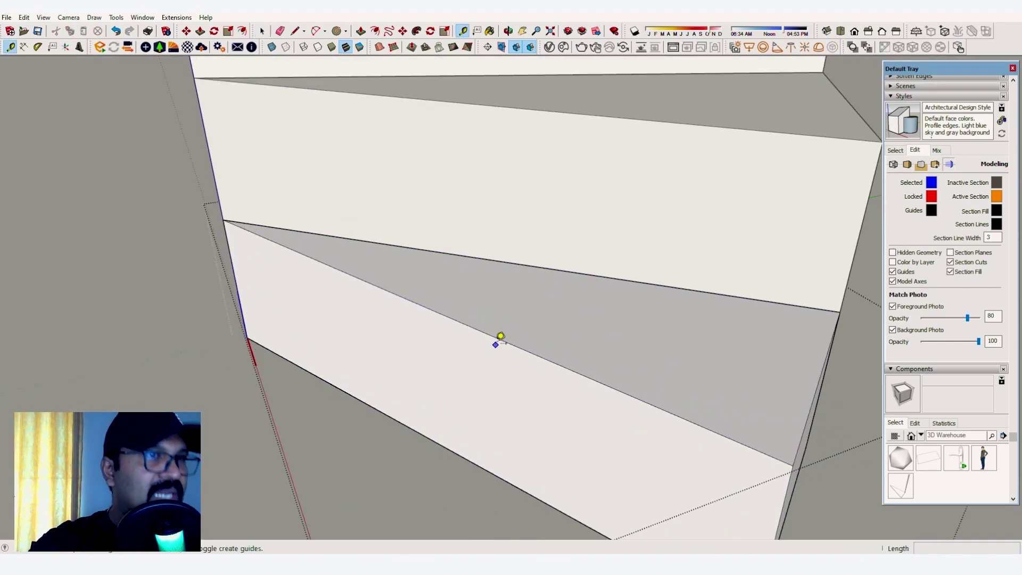
left_click(496, 338)
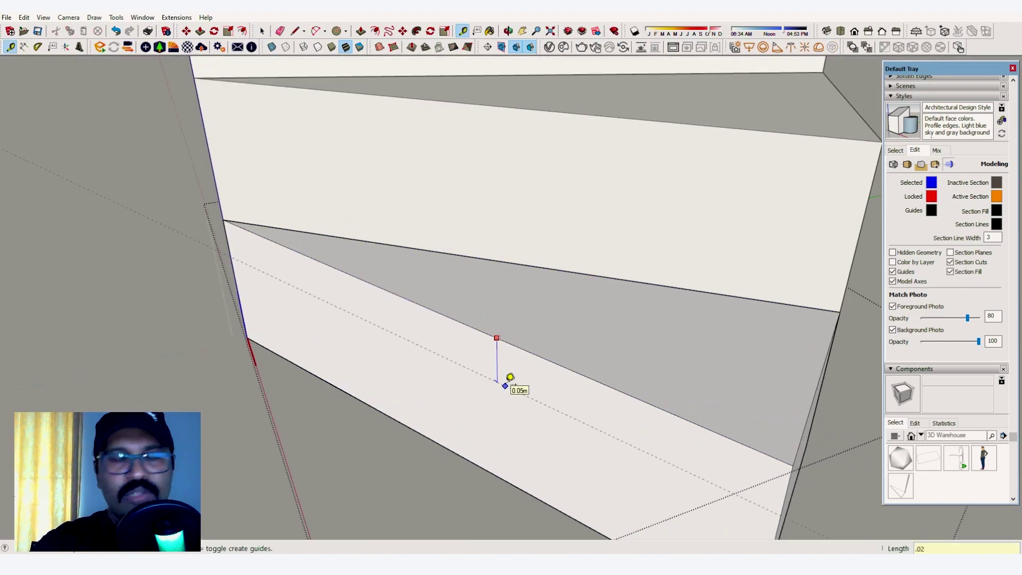
type(".02")
key("Return")
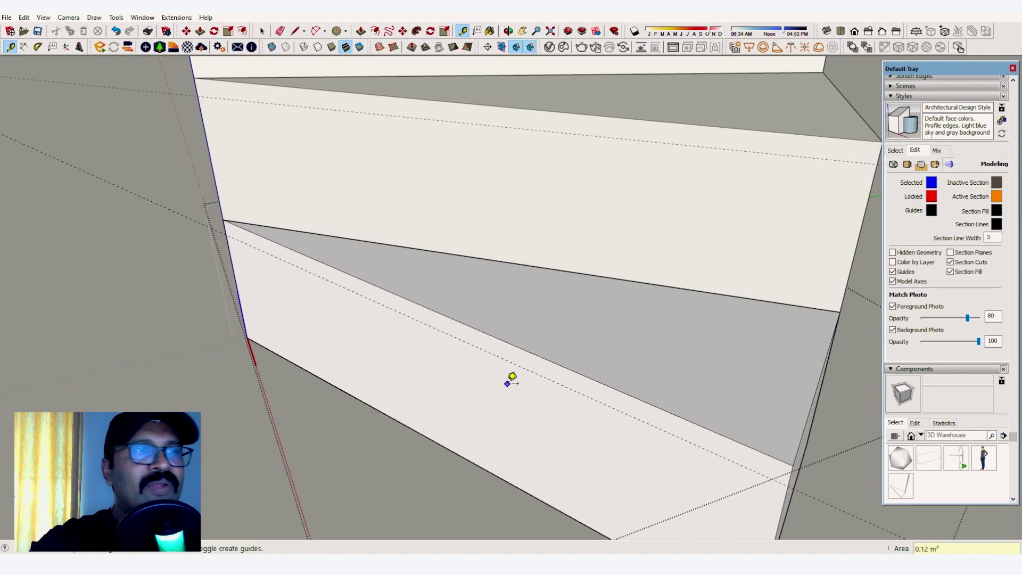
Push/Pull the step's underside up 0.15 m to the guide to make a 0.02 m thick tread.
middle_click_drag(532, 383, 520, 230)
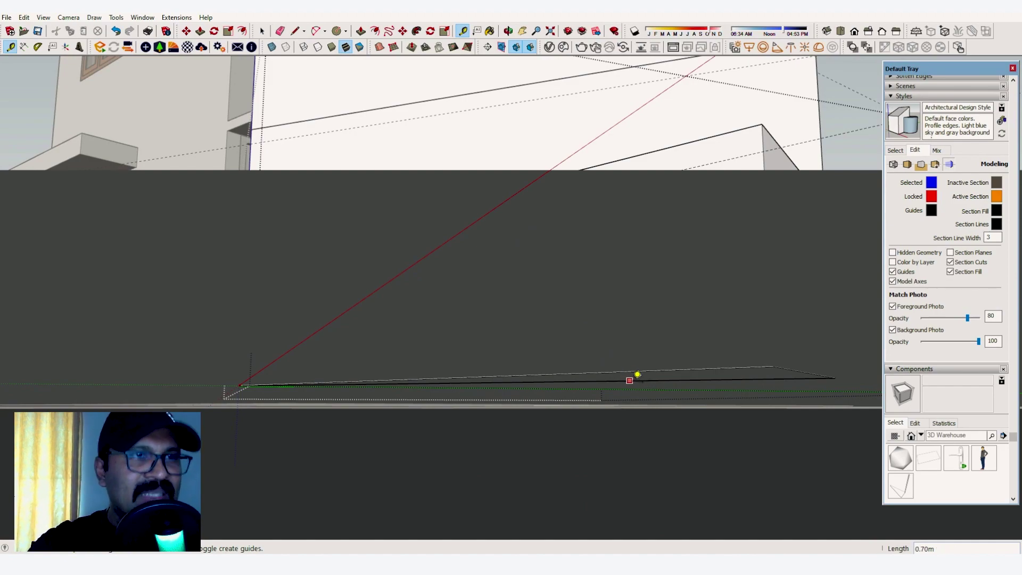
key("p")
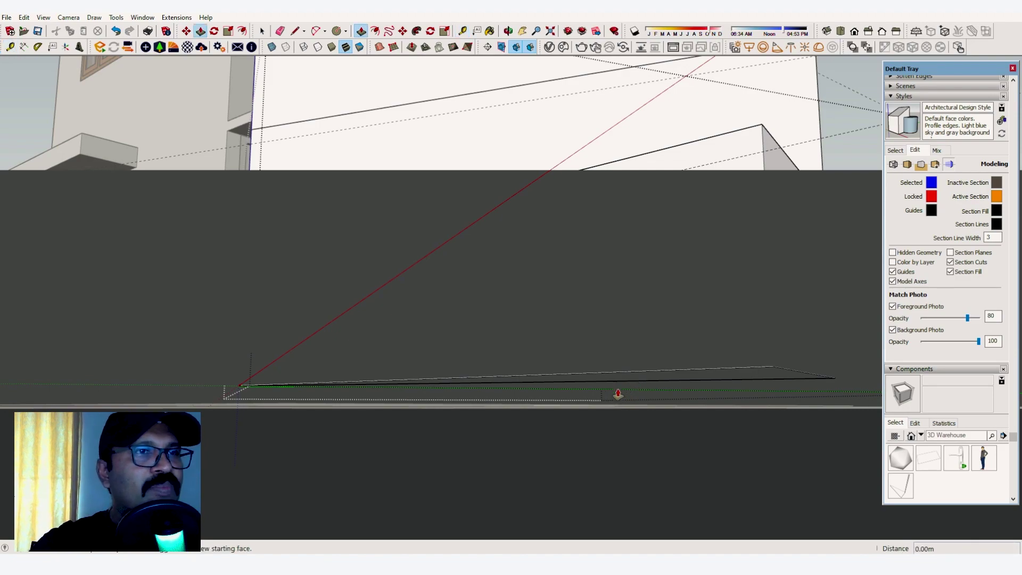
middle_click_drag(618, 394, 616, 407)
left_click(622, 365)
middle_click_drag(621, 360, 616, 116)
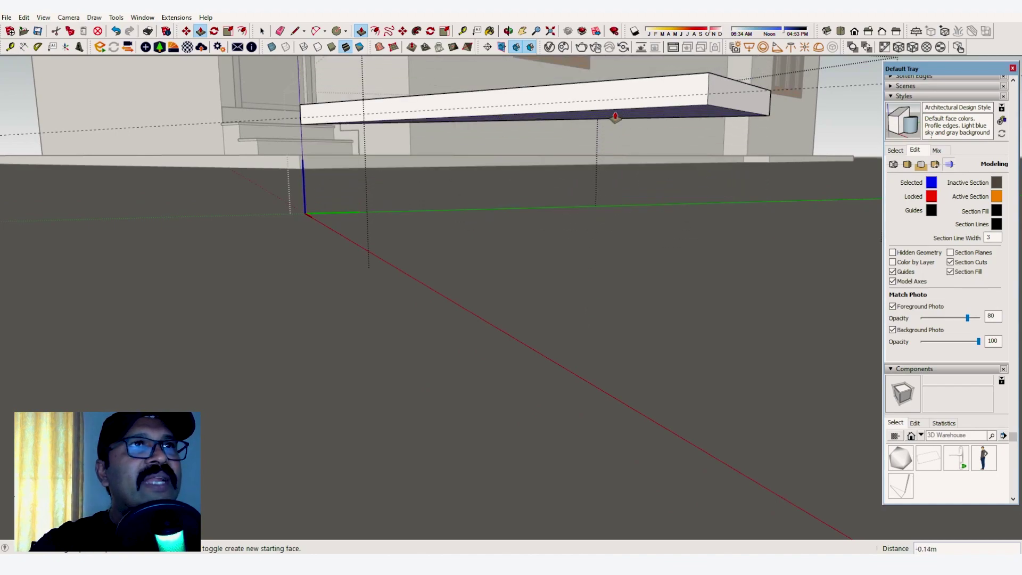
middle_click_drag(616, 219, 621, 260)
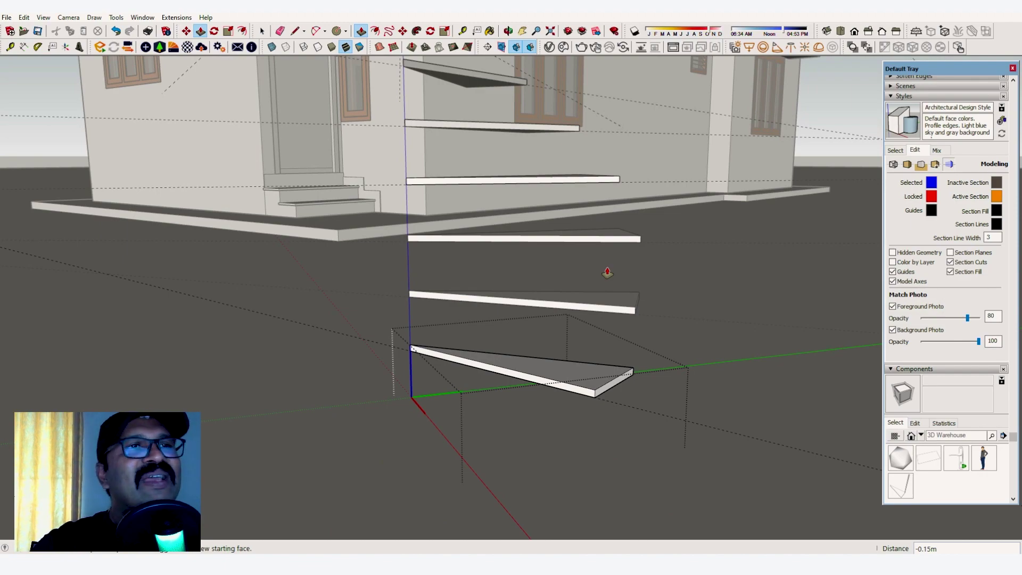
Erase the thickness guide and finish editing the step component.
key("e")
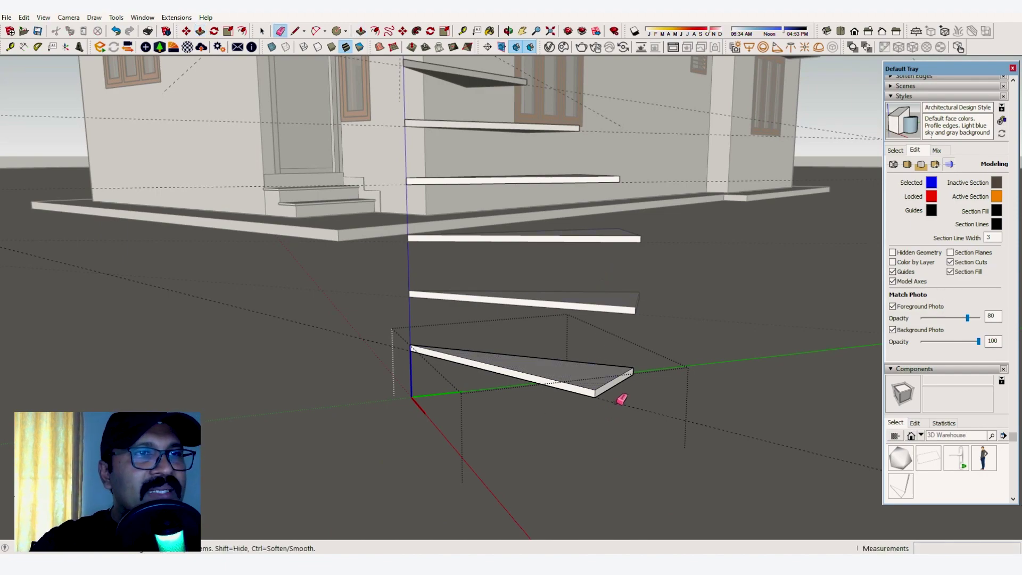
key("space")
left_click(620, 412)
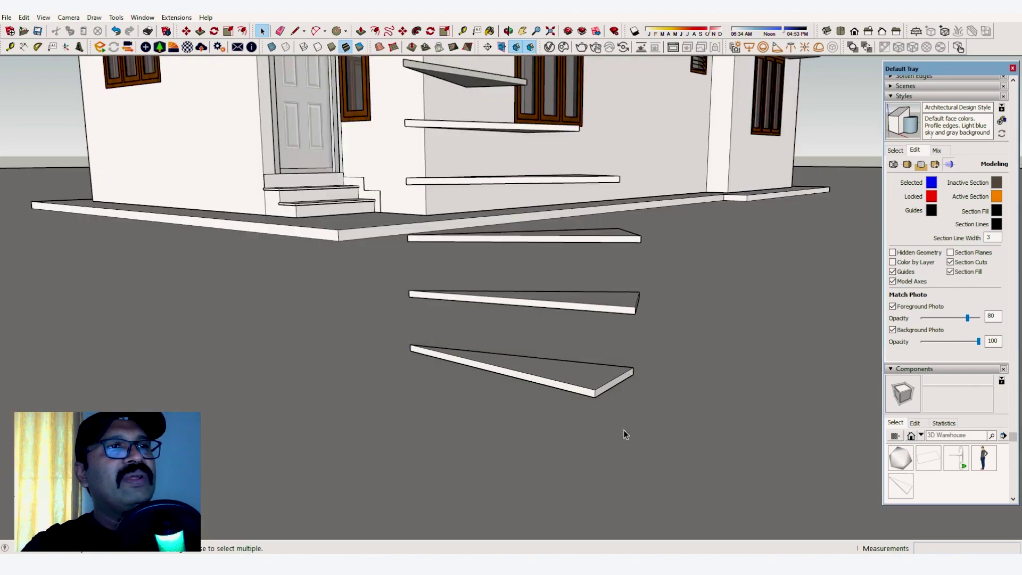
Open the bottom tread component for editing near its narrow tip and select its top face.
scroll(624, 431, "down", 3)
middle_click_drag(616, 433, 603, 395)
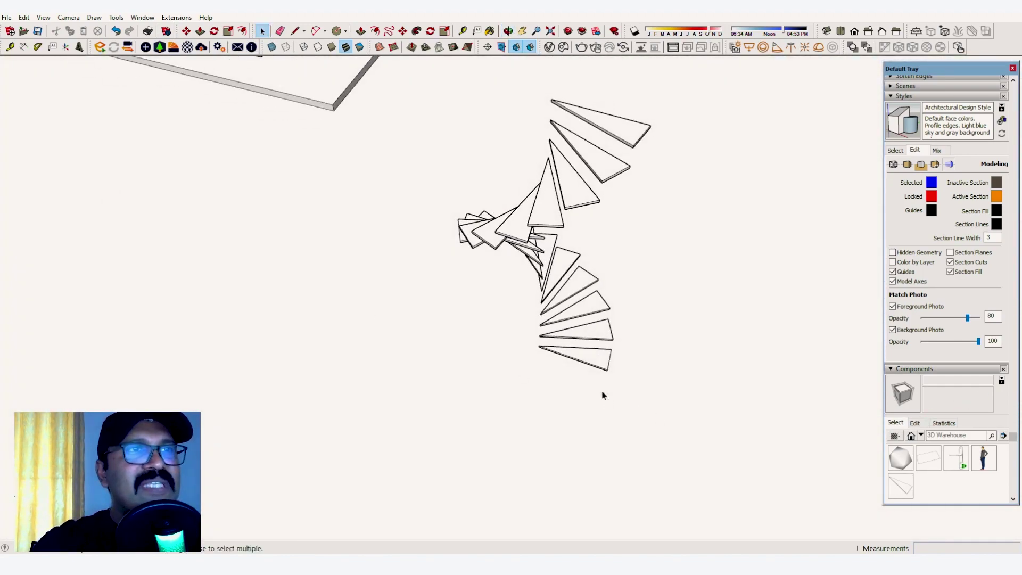
scroll(603, 395, "up", 6)
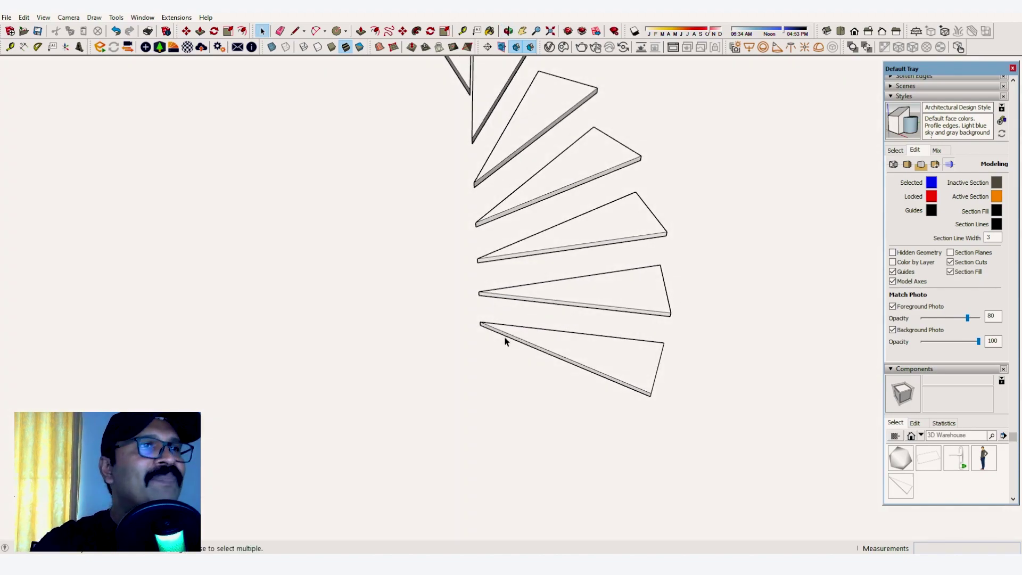
scroll(505, 341, "up", 6)
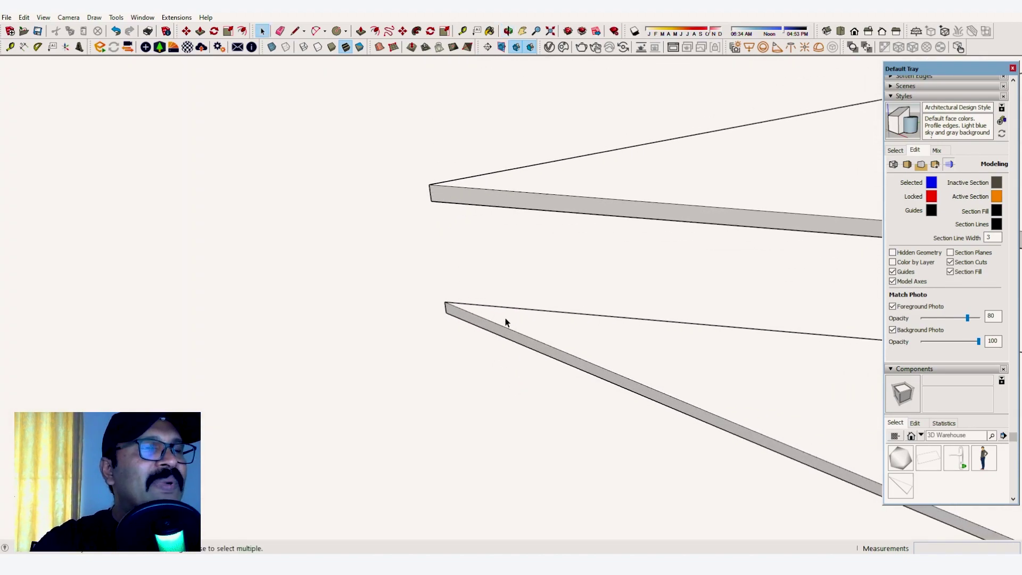
scroll(506, 322, "up", 5)
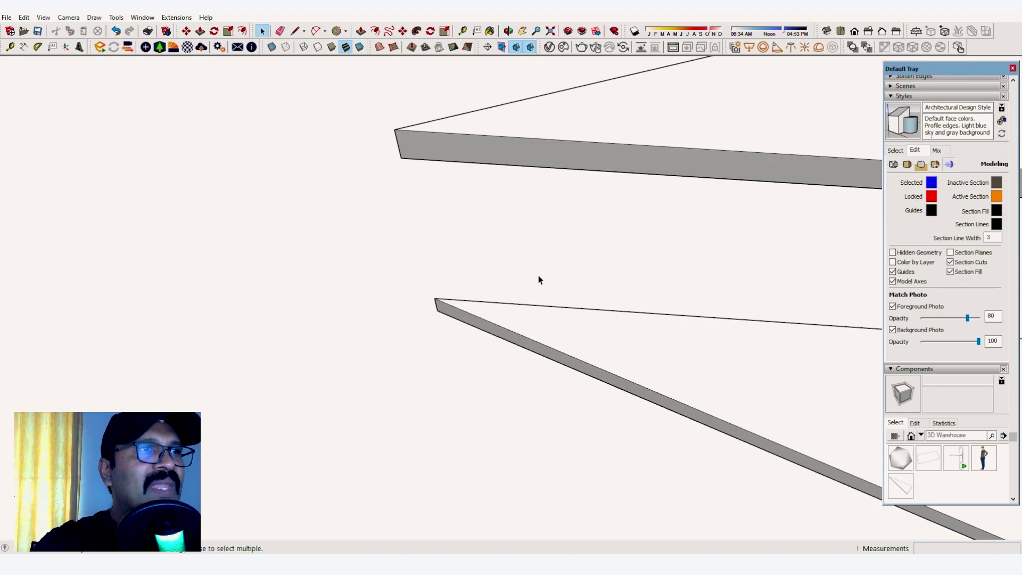
middle_click_drag(539, 280, 510, 324)
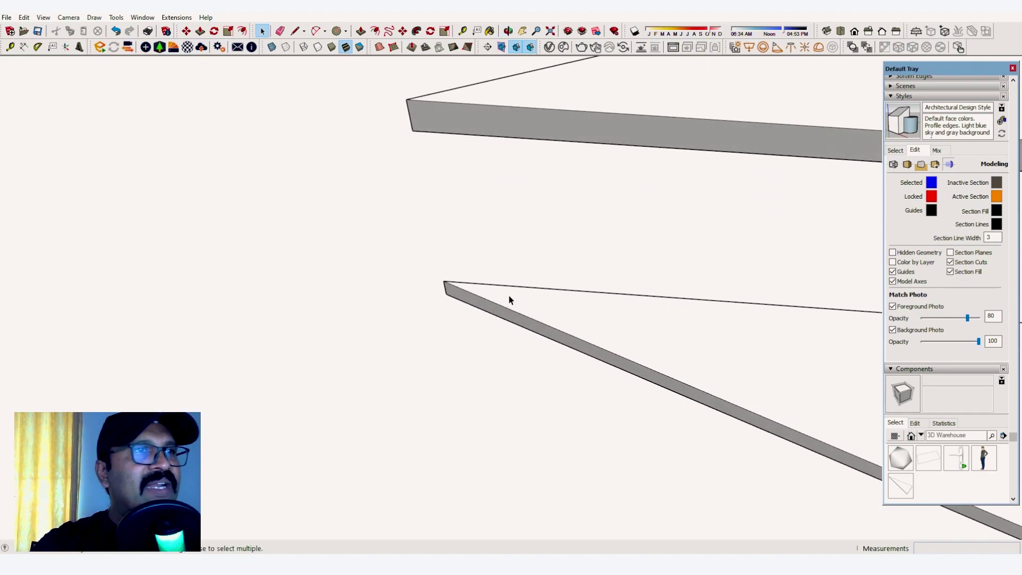
double_click(509, 296)
left_click(509, 295)
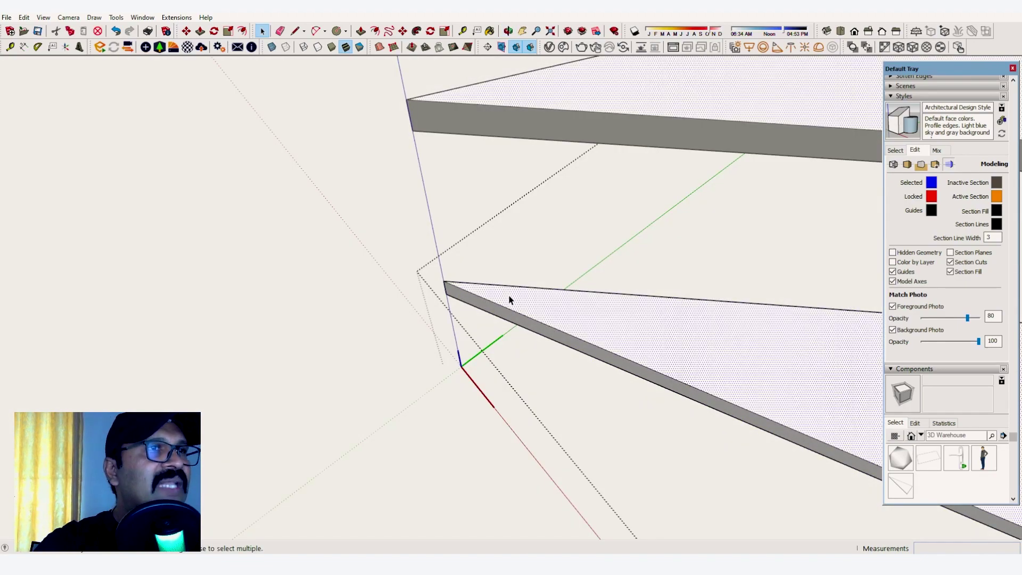
Draw an 18-sided circle with a 0.03 m radius centred on the narrow tip of the tread's top face.
key("c")
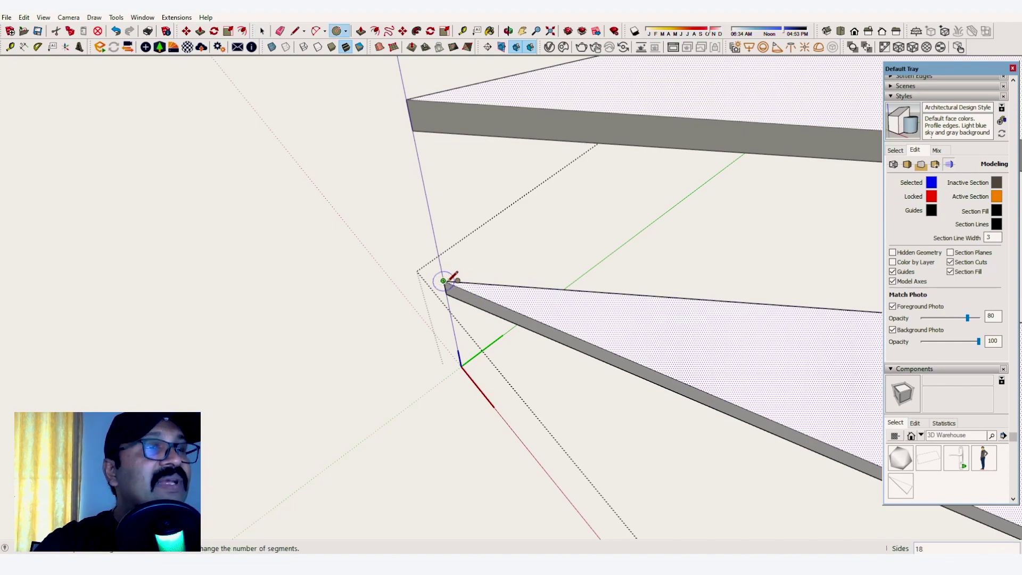
left_click(443, 280)
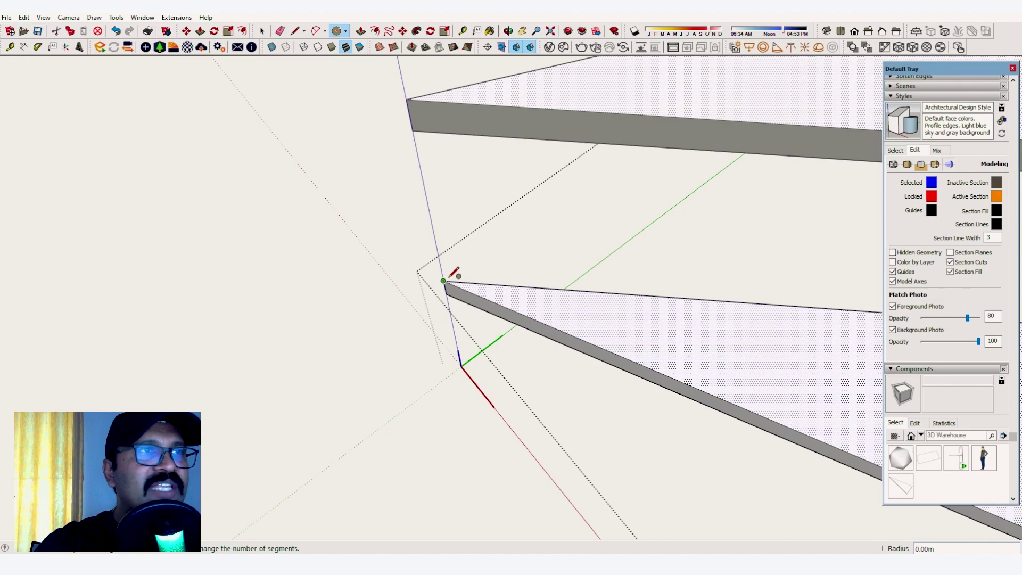
scroll(472, 282, "up", 5)
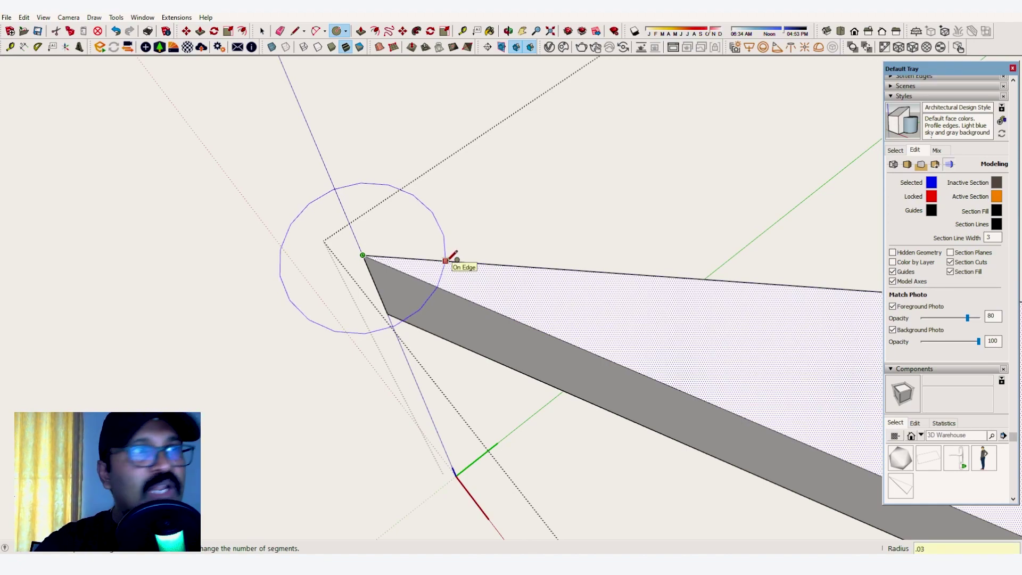
left_click(446, 261)
scroll(456, 262, "up", 3)
scroll(433, 201, "down", 4)
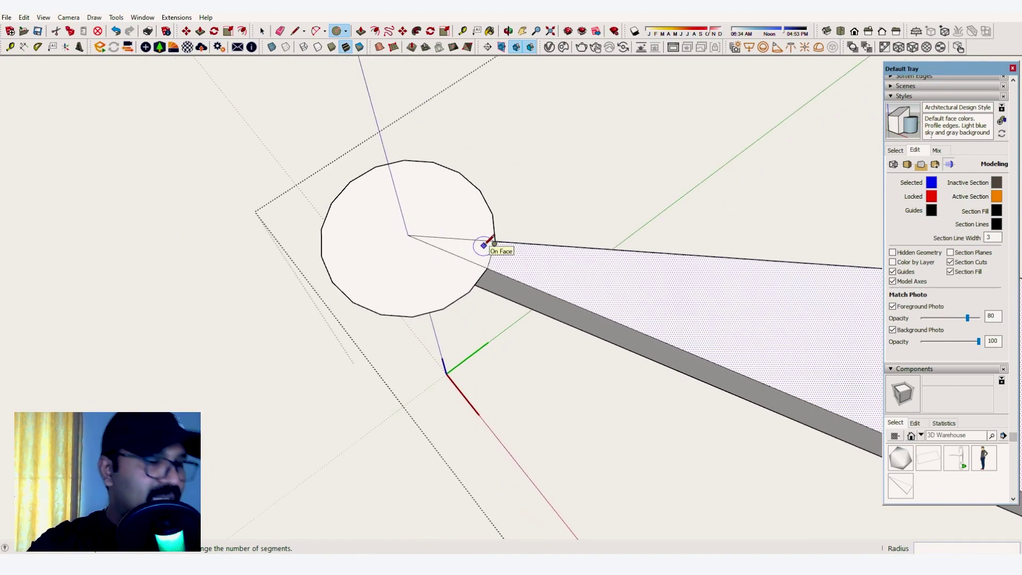
Erase the circle's outline beyond the tread, then Push/Pull the cut-off tip down 0.02 m to remove it and finish editing the component.
key("e")
left_click(493, 223)
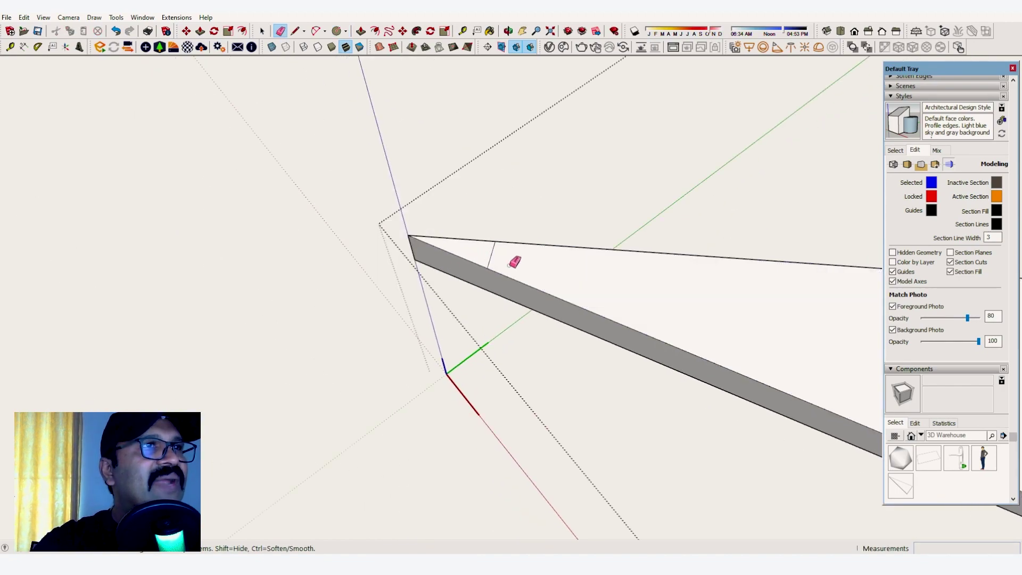
scroll(515, 261, "up", 1)
key("p")
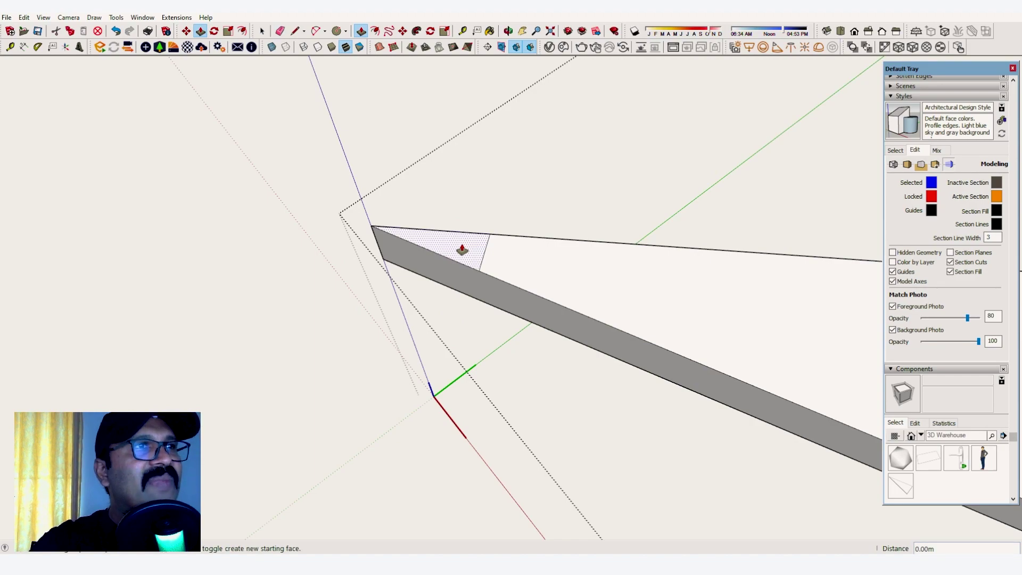
left_click(464, 248)
left_click(447, 288)
scroll(488, 313, "down", 2)
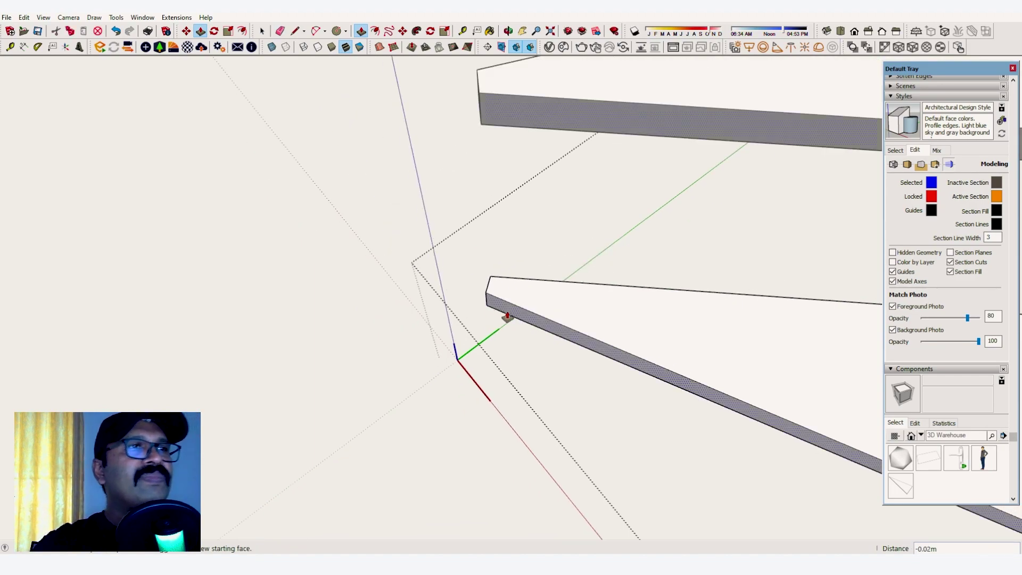
middle_click_drag(506, 317, 530, 334)
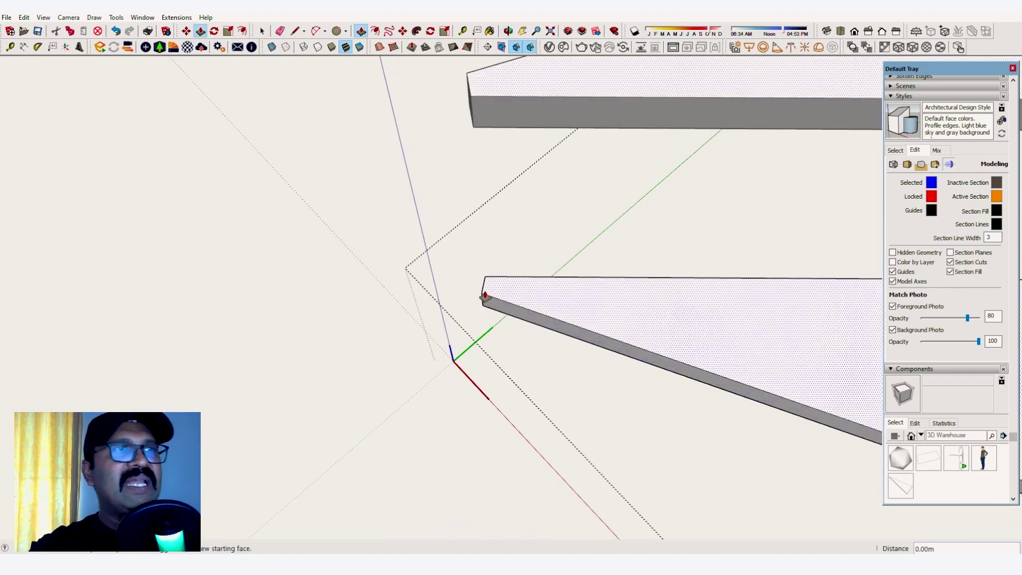
scroll(484, 294, "up", 2)
key("space")
left_click(512, 391)
Select all the treads of the extracted spiral staircase, working near the trimmed inner end of the bottom tread.
scroll(604, 358, "down", 10)
scroll(609, 358, "down", 5)
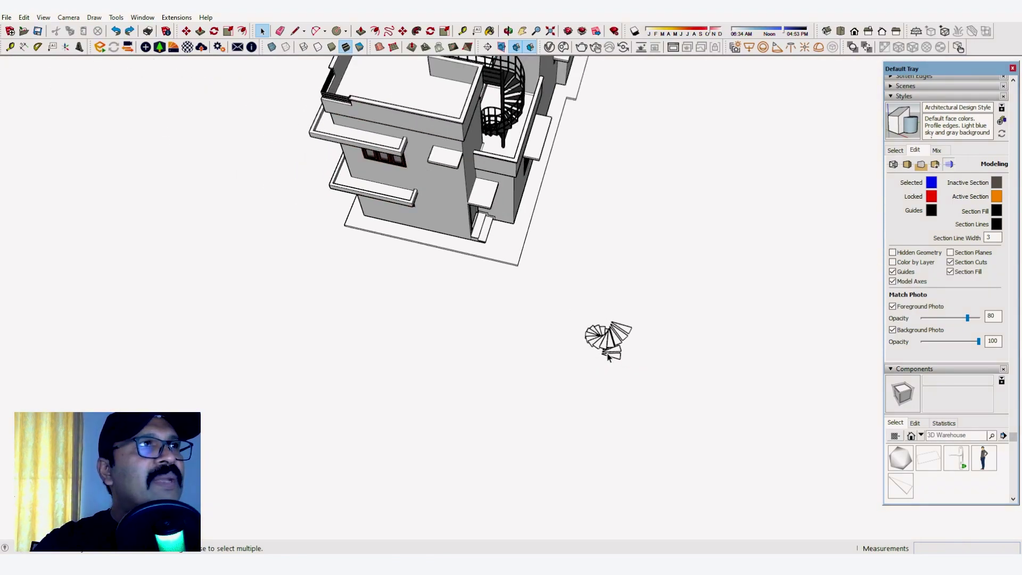
scroll(608, 356, "up", 3)
middle_click_drag(607, 356, 430, 184)
scroll(752, 314, "down", 3)
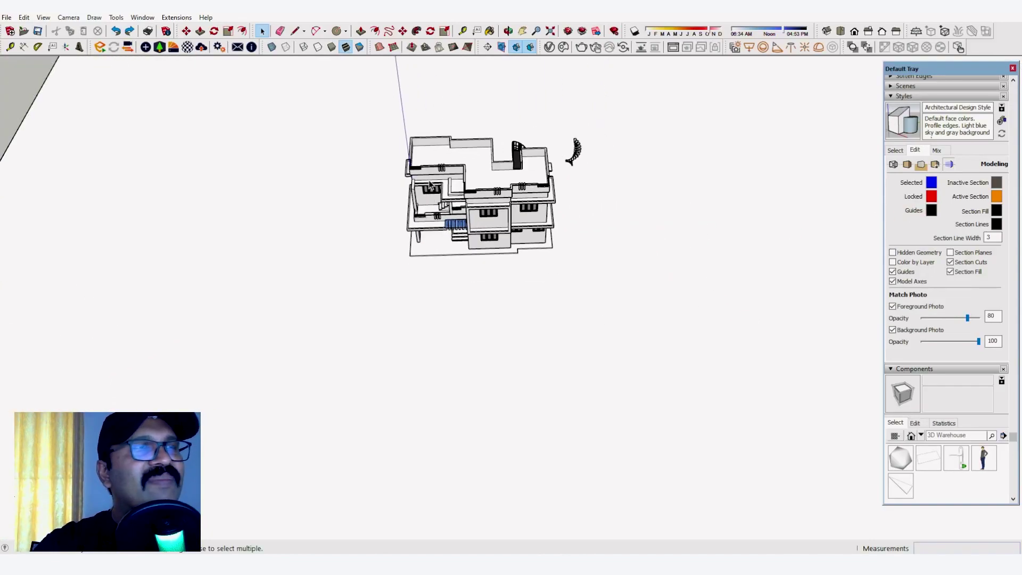
scroll(596, 158, "up", 5)
middle_click_drag(585, 174, 64, 176)
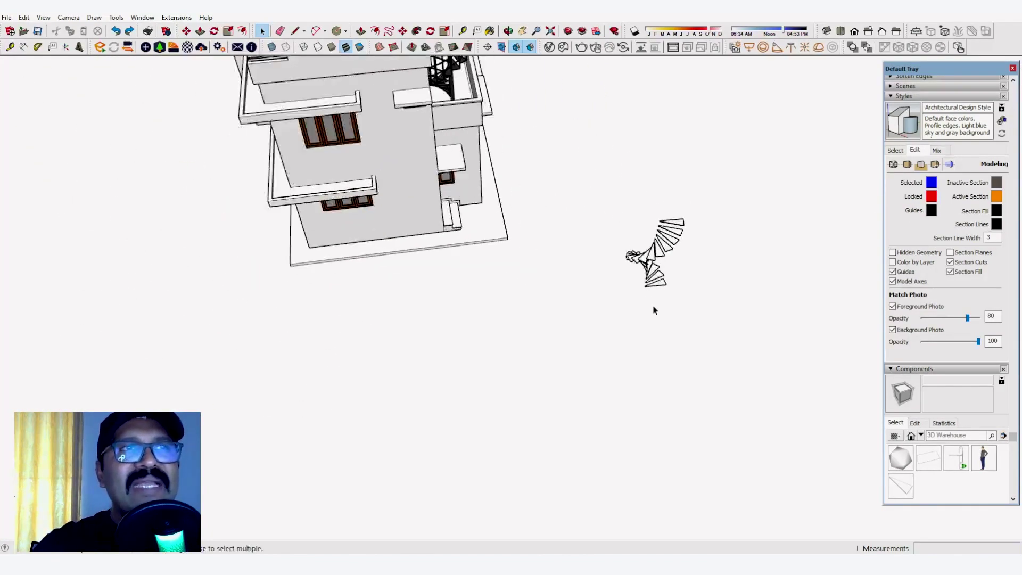
scroll(652, 306, "up", 1)
left_click_drag(604, 169, 700, 349)
scroll(612, 298, "up", 5)
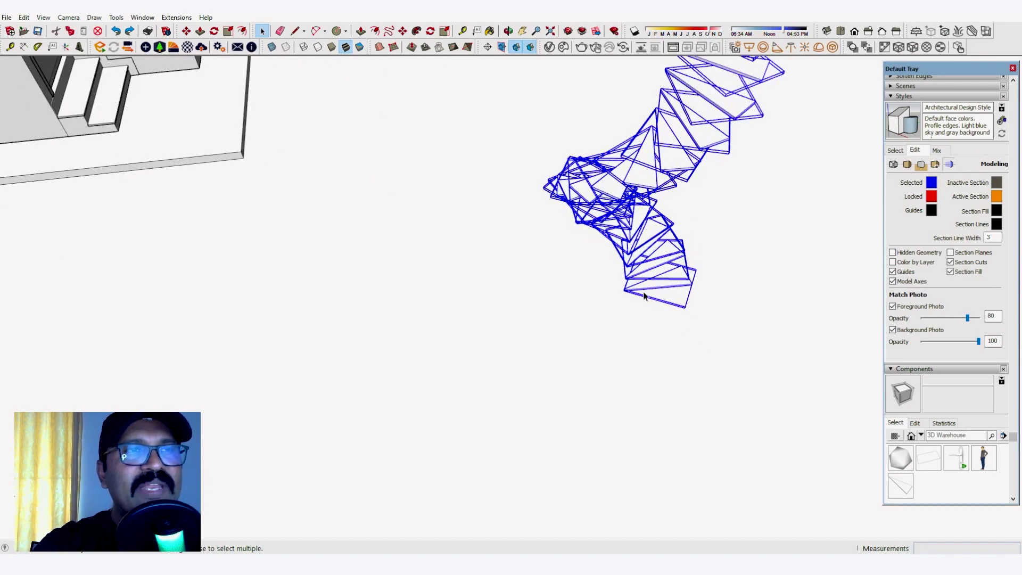
scroll(596, 296, "up", 8)
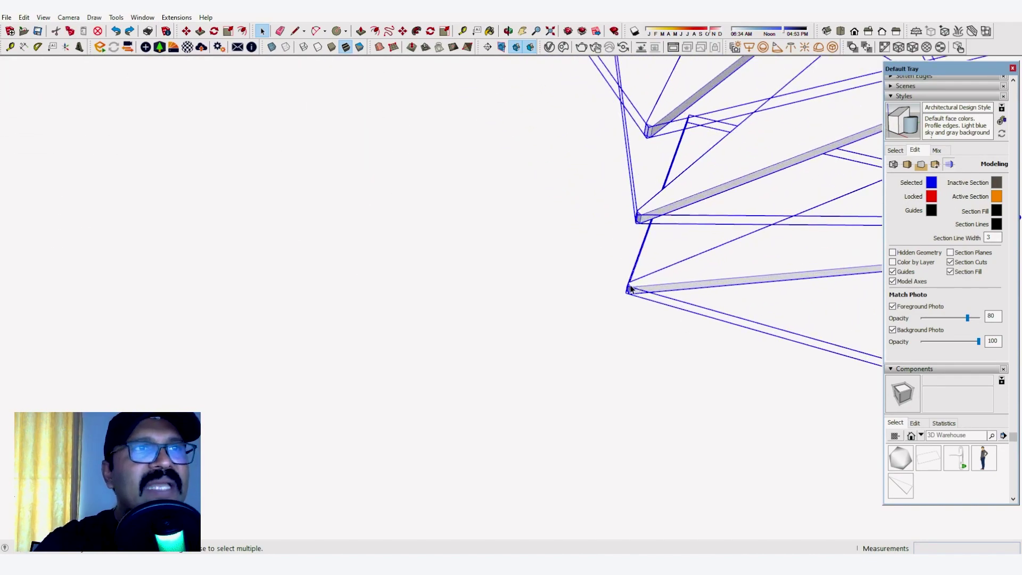
middle_click_drag(638, 289, 552, 322)
scroll(630, 329, "up", 2)
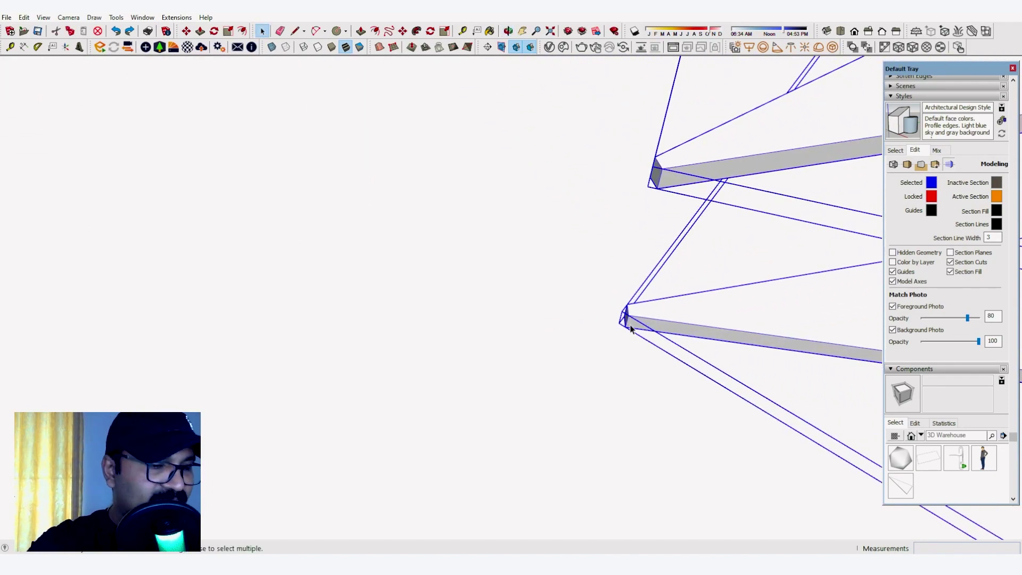
Draw a circle with a 0.03 m radius at the spiral's centre, reaching the trimmed inner end of the bottom tread.
key("c")
middle_click_drag(630, 318, 636, 314)
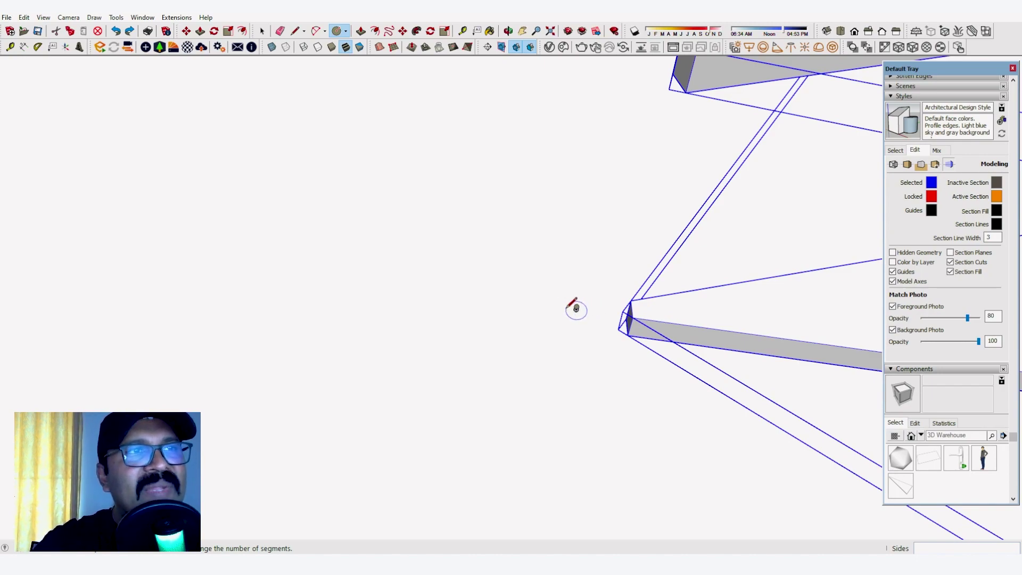
middle_click_drag(576, 309, 526, 310)
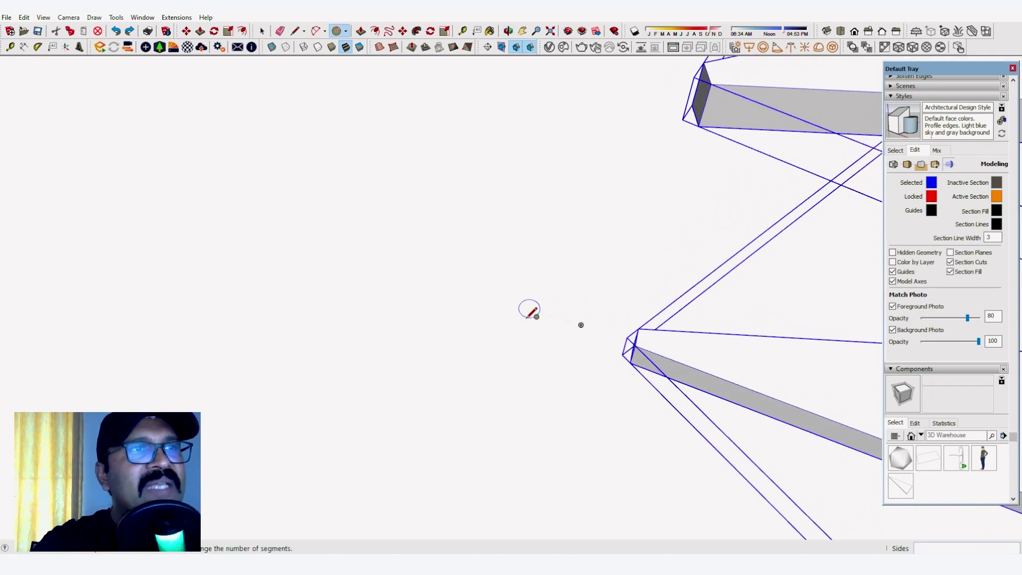
left_click(582, 325)
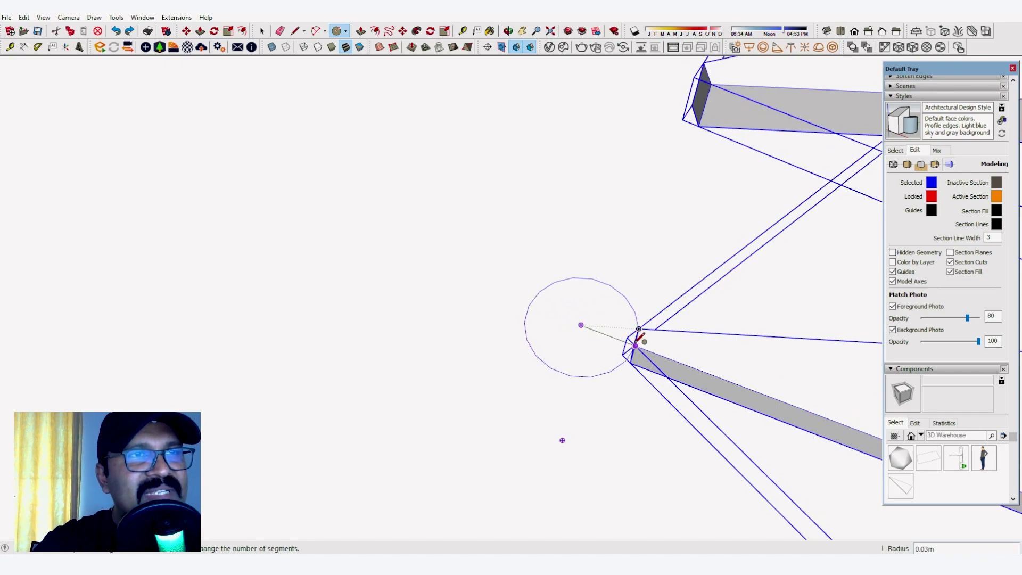
scroll(642, 343, "up", 4)
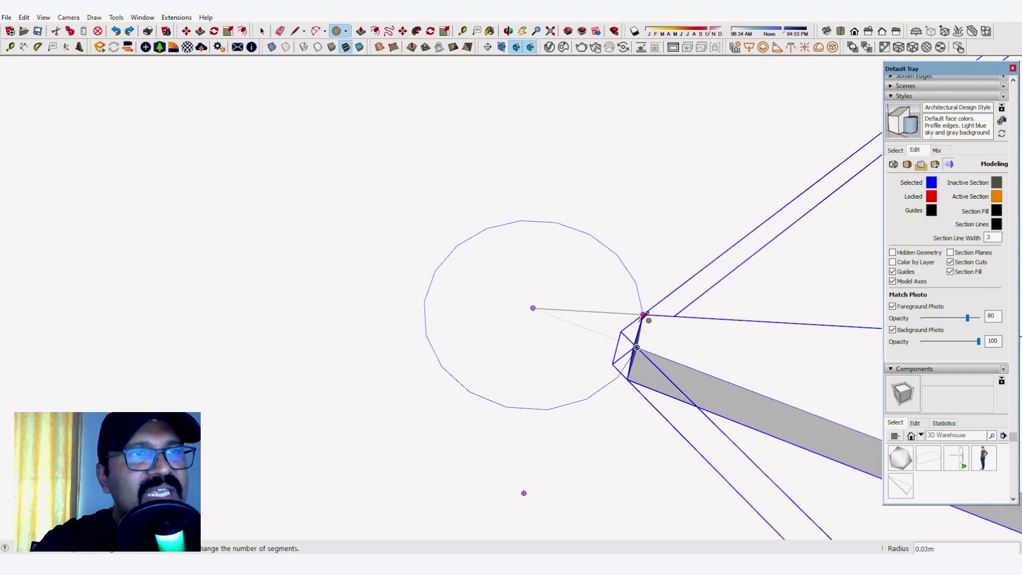
left_click(637, 347)
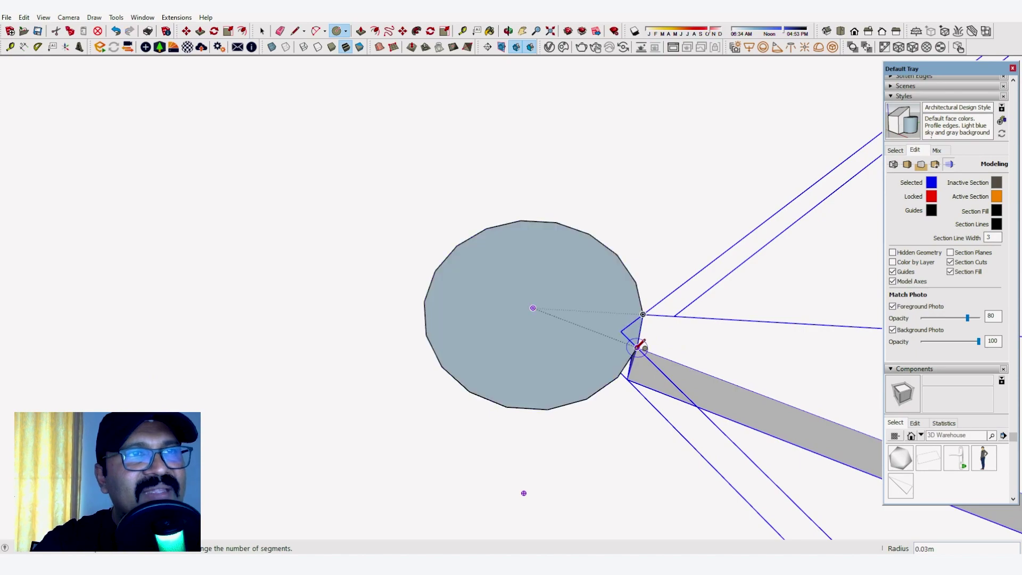
scroll(638, 347, "down", 1)
key("Escape")
Select the whole circle at the spiral's centre and make it a group.
key("space")
left_click_drag(415, 230, 679, 438)
right_click(524, 320)
left_click(565, 408)
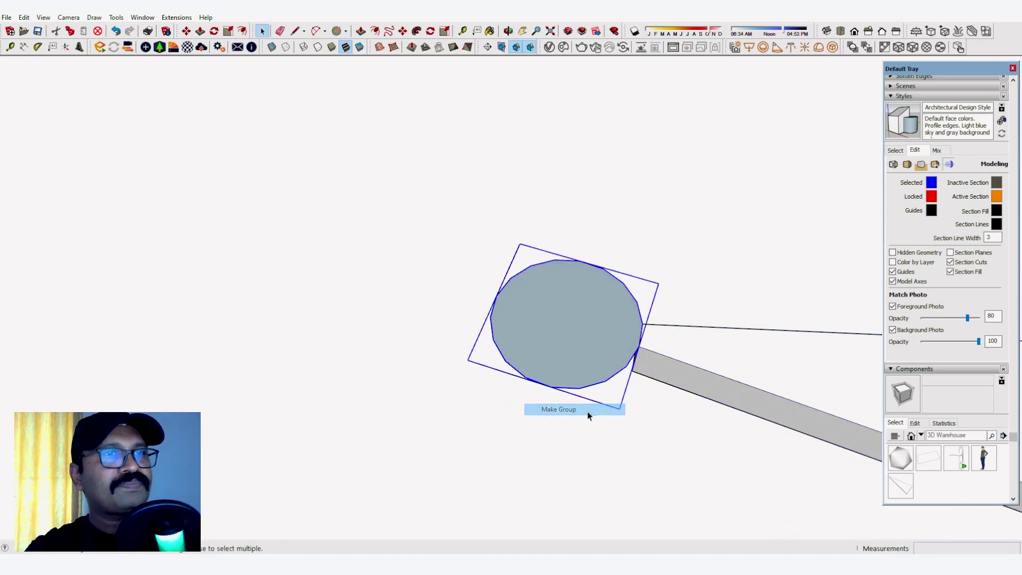
Open the circle group and Push/Pull its face up 2.89 m to the top tread as the central post.
middle_click_drag(587, 411, 627, 23)
scroll(614, 300, "up", 1)
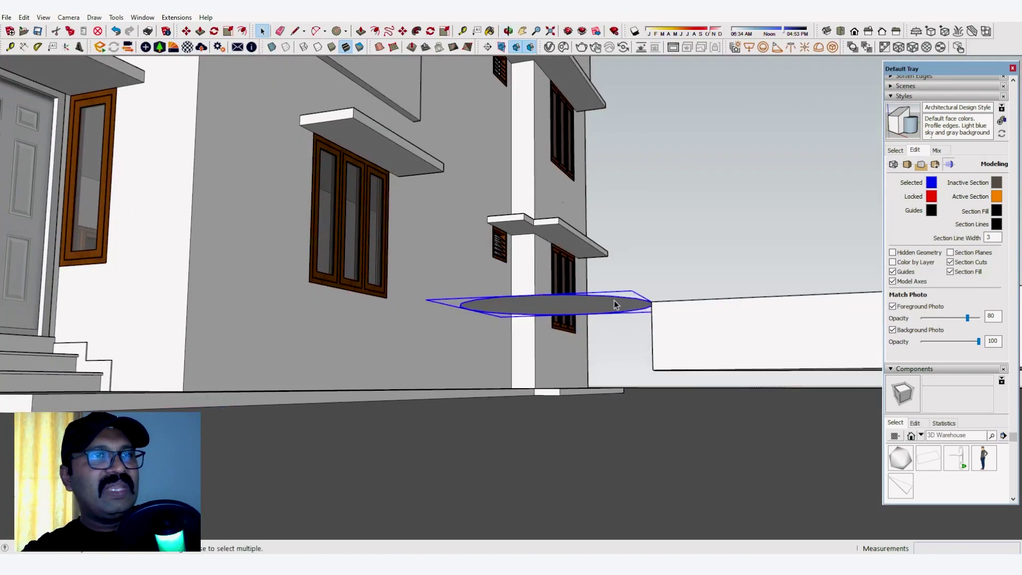
middle_click_drag(614, 300, 603, 444)
double_click(574, 303)
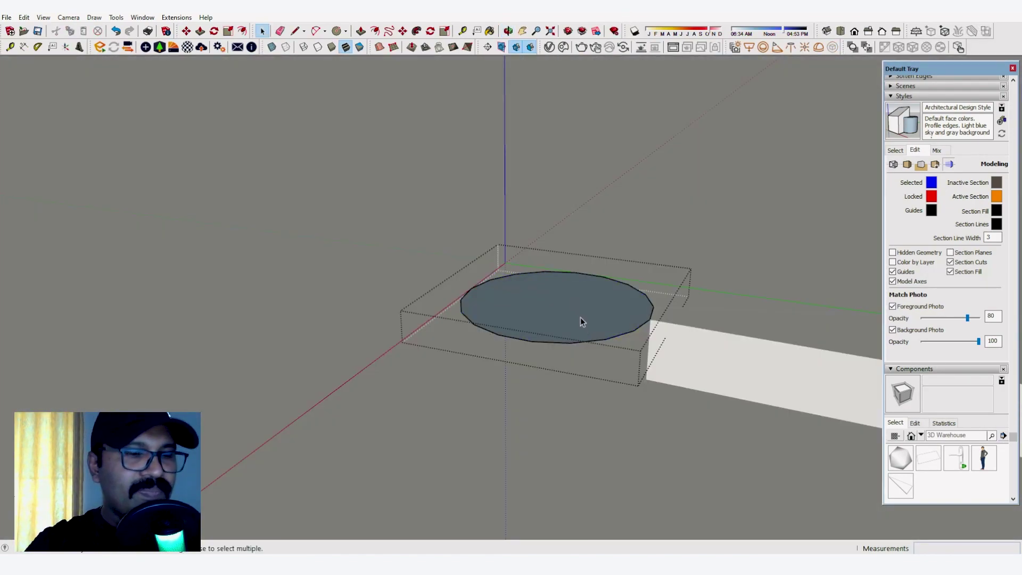
key("p")
left_click(581, 307)
scroll(580, 341, "down", 5)
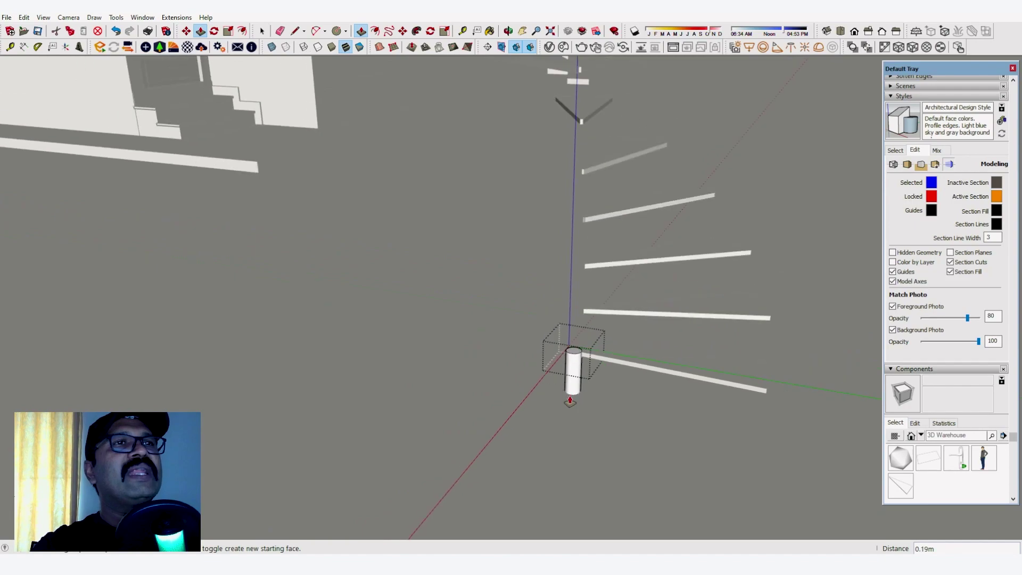
scroll(569, 401, "down", 4)
scroll(580, 210, "up", 8)
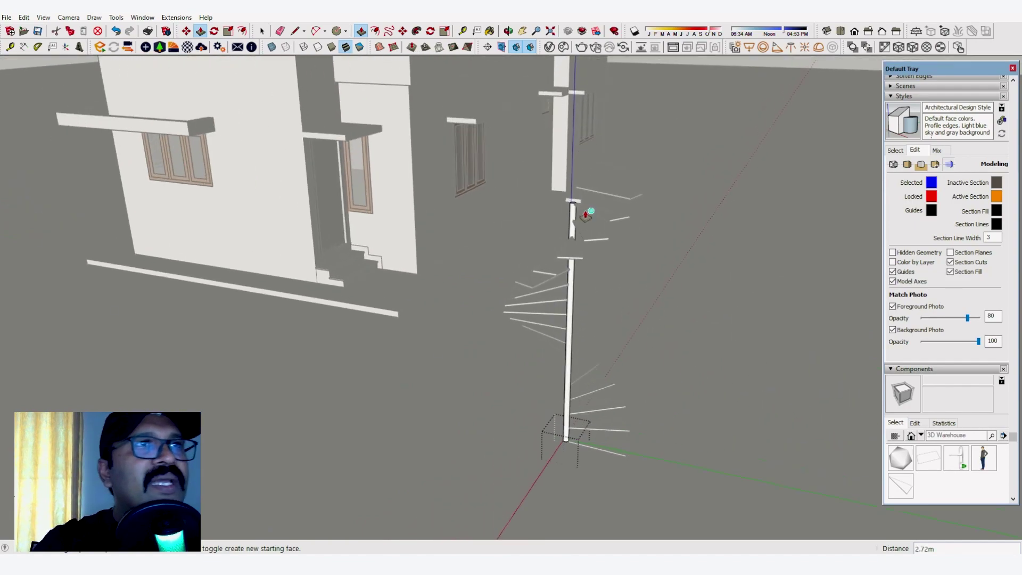
scroll(574, 196, "down", 6)
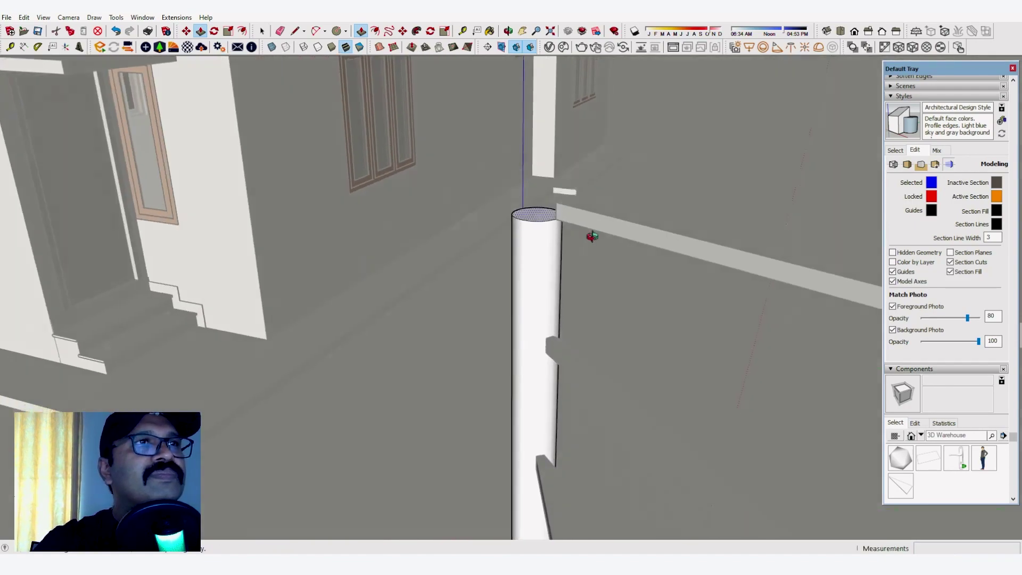
left_click(557, 215)
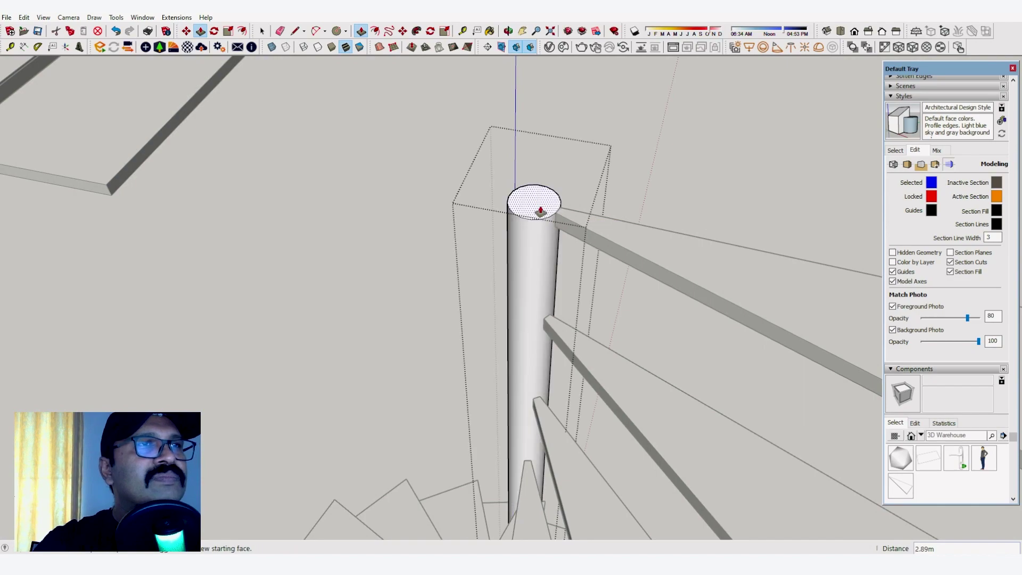
Push/Pull the central post's top face further up above the highest tread and finish editing the group.
left_click(540, 212)
left_click(545, 105)
scroll(566, 159, "down", 3)
scroll(567, 166, "down", 3)
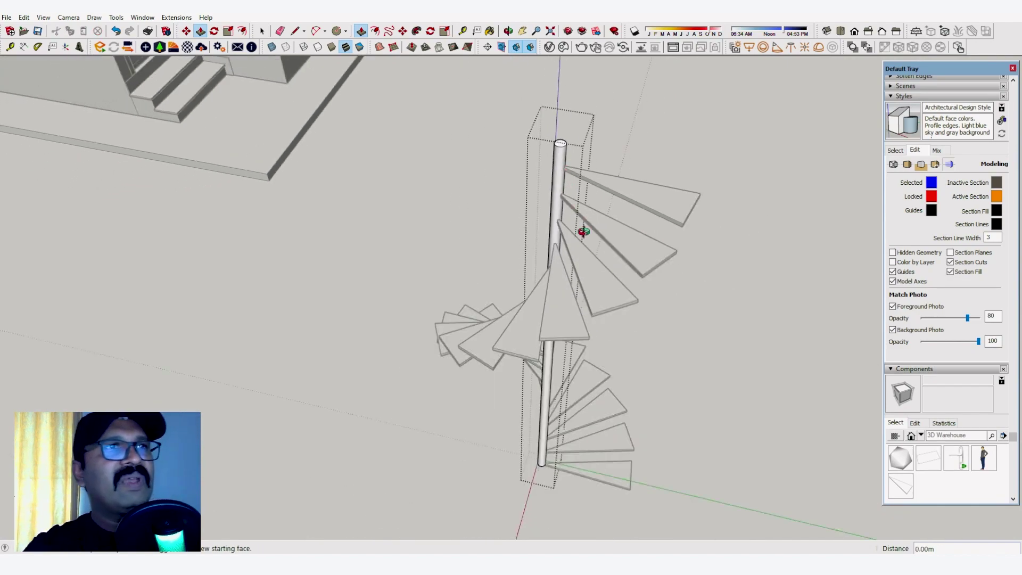
key("space")
left_click(591, 232)
Examine how the inner ends of the treads meet the central post from its top to its base.
middle_click_drag(592, 232, 596, 403)
scroll(594, 368, "up", 5)
middle_click_drag(552, 302, 539, 252)
scroll(538, 251, "up", 2)
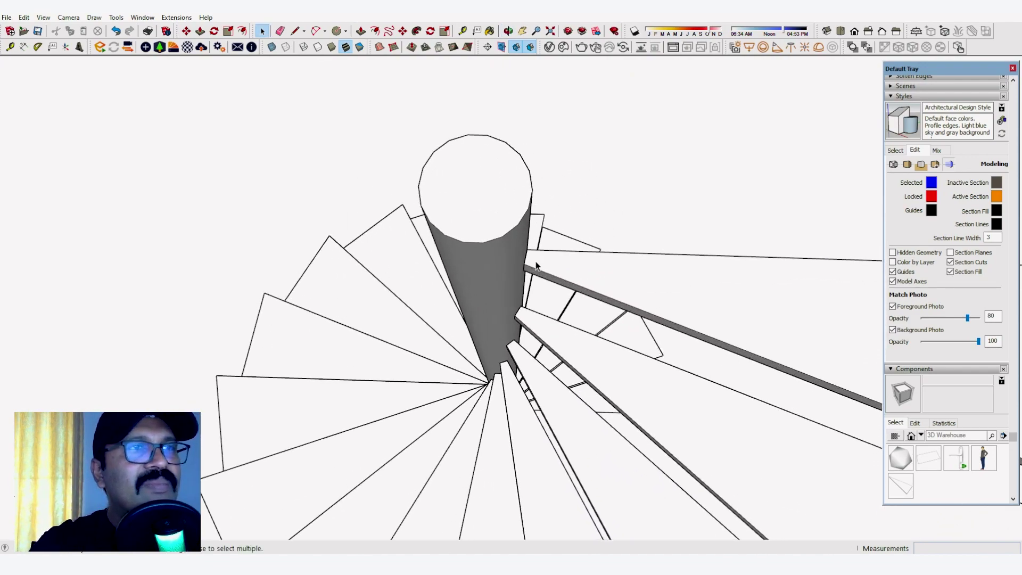
middle_click_drag(506, 295, 151, 215)
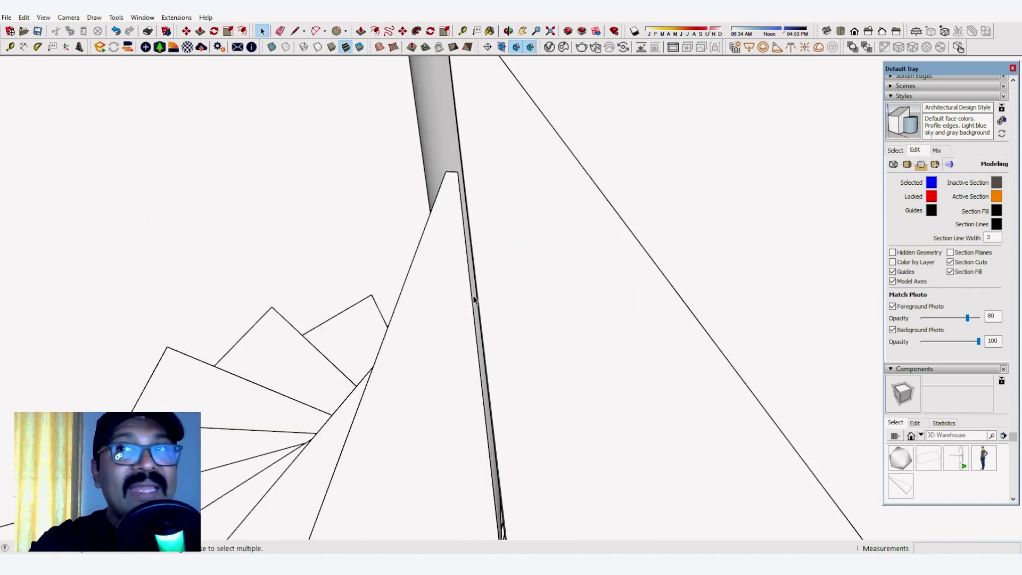
scroll(474, 299, "down", 6)
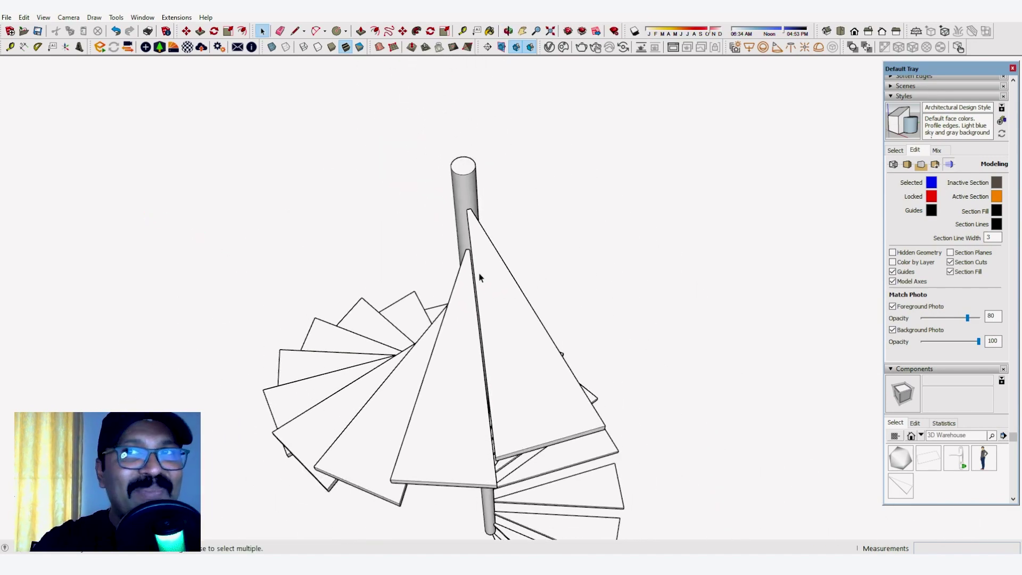
middle_click_drag(474, 373, 530, 269)
scroll(497, 534, "up", 6)
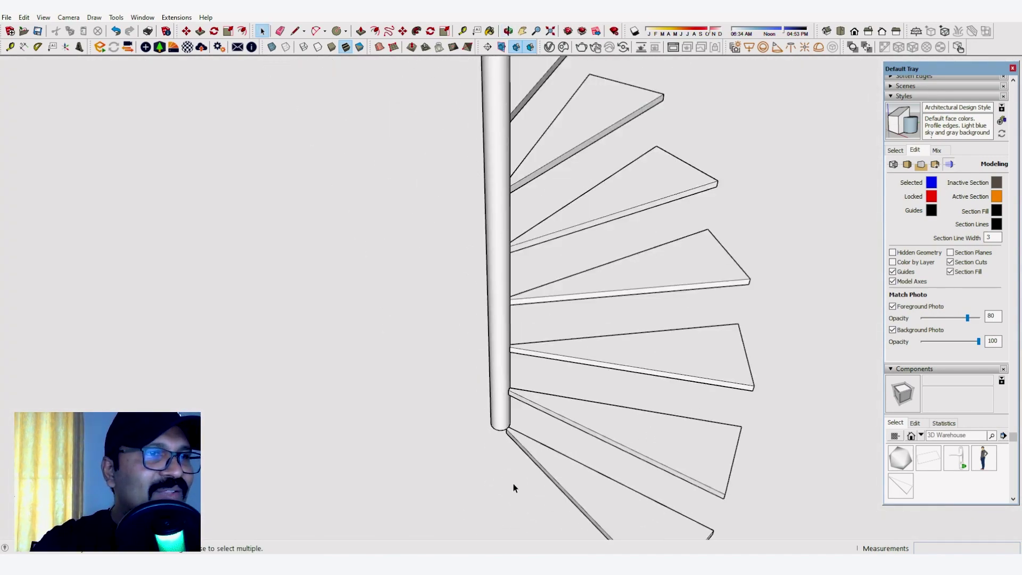
Open the central post group, Push/Pull its bottom face down 0.17 m, and finish editing the group.
middle_click_drag(515, 486, 580, 325)
scroll(521, 456, "up", 3)
middle_click_drag(521, 456, 578, 324)
scroll(578, 324, "up", 2)
double_click(495, 387)
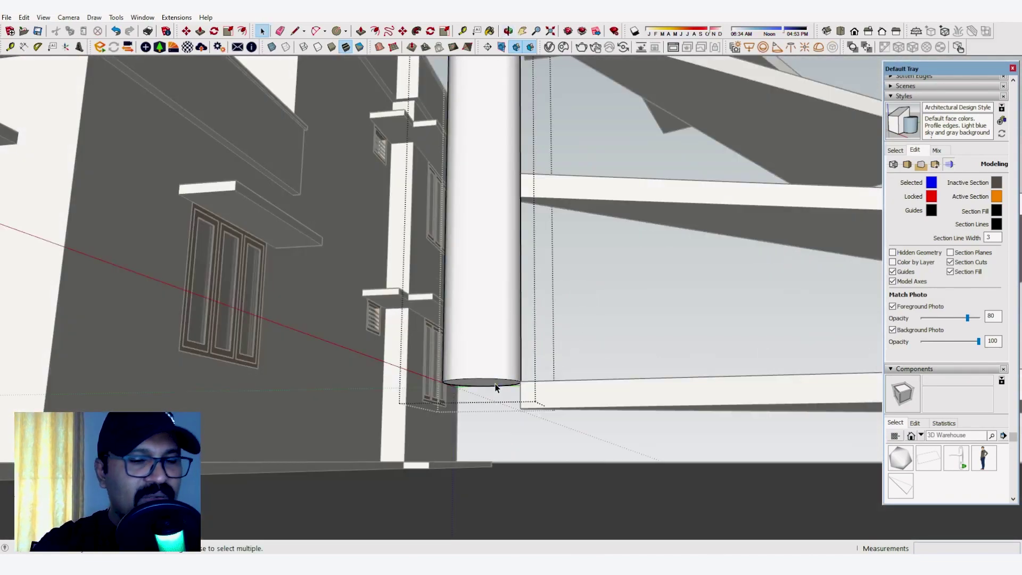
key("p")
left_click_drag(496, 387, 511, 431)
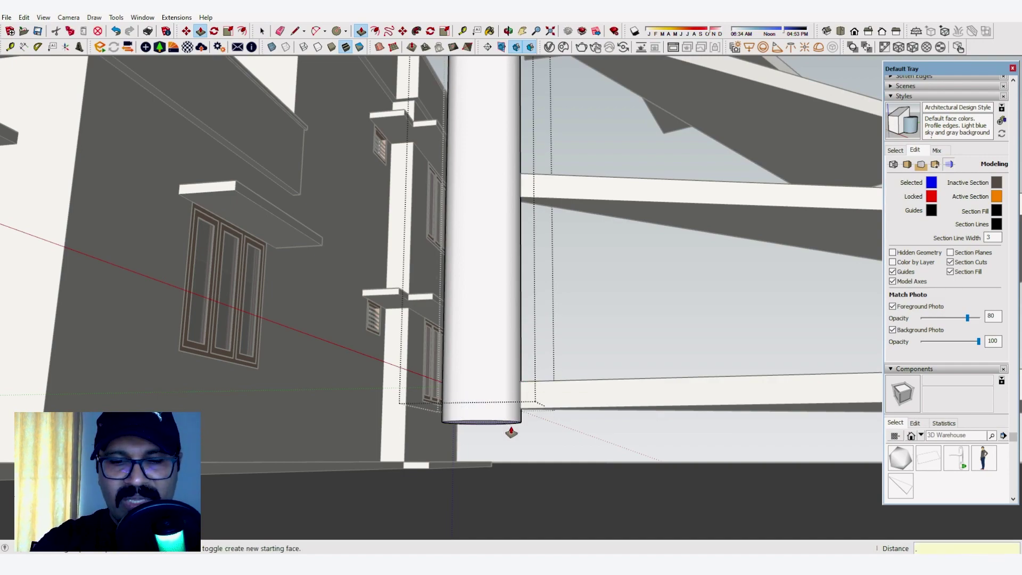
key("Return")
middle_click_drag(484, 398, 461, 516)
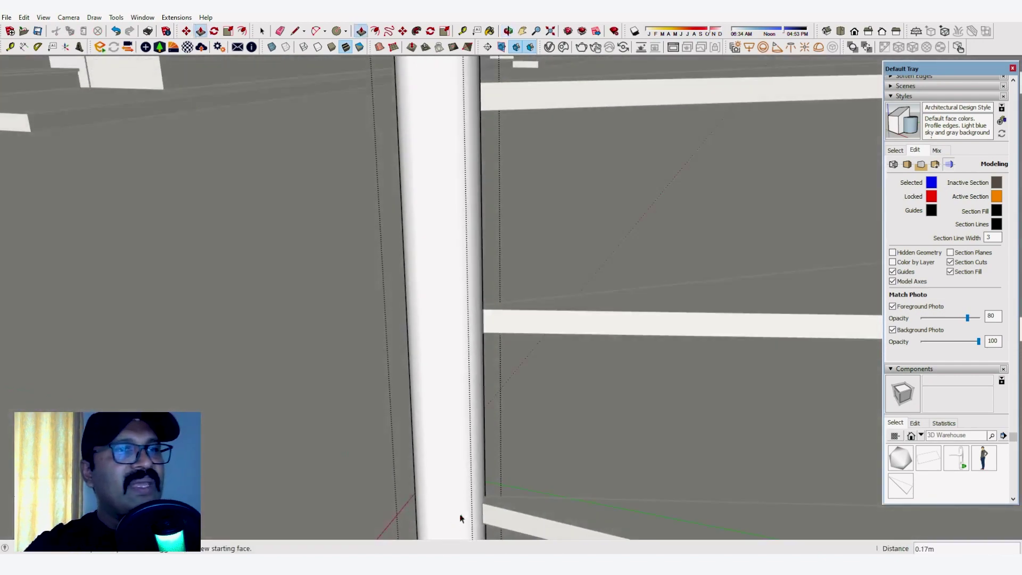
key("space")
scroll(498, 451, "down", 3)
left_click(537, 385)
Open the bottom tread component for editing and draw a circle with a 0.01 m radius near its outer corner.
scroll(537, 385, "down", 5)
middle_click_drag(566, 393, 574, 317)
scroll(586, 386, "up", 3)
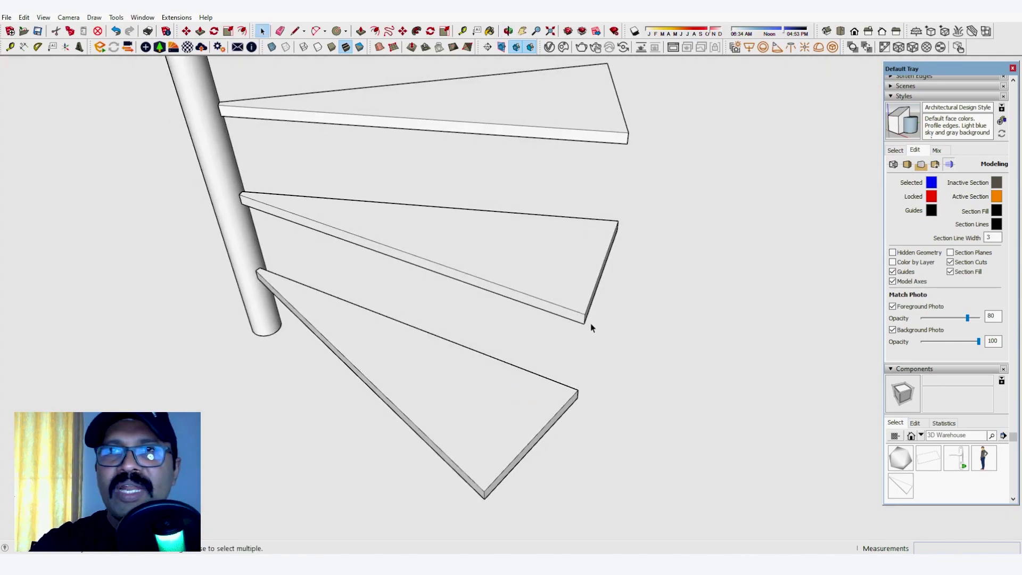
scroll(566, 408, "up", 2)
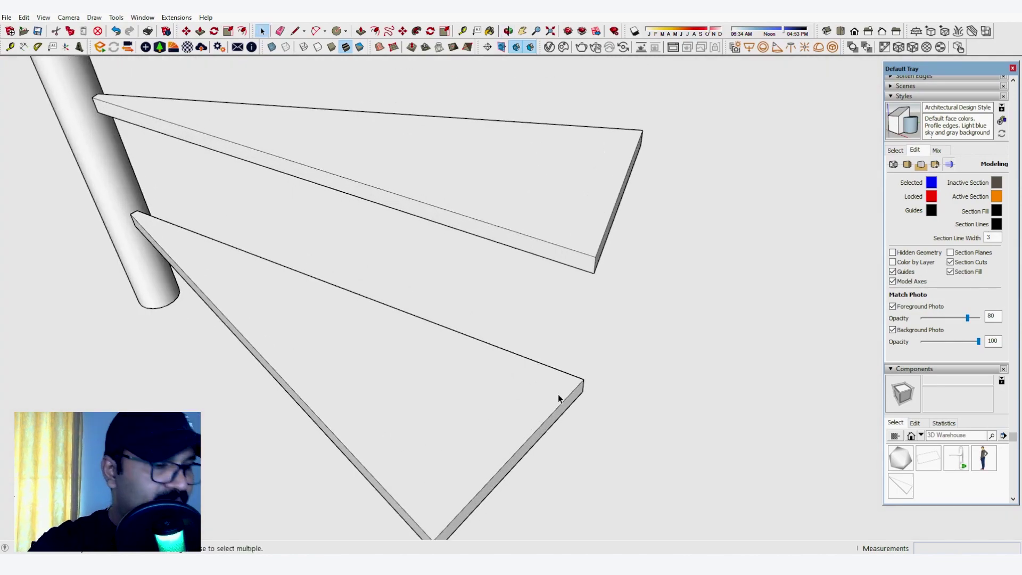
key("c")
scroll(556, 384, "up", 2)
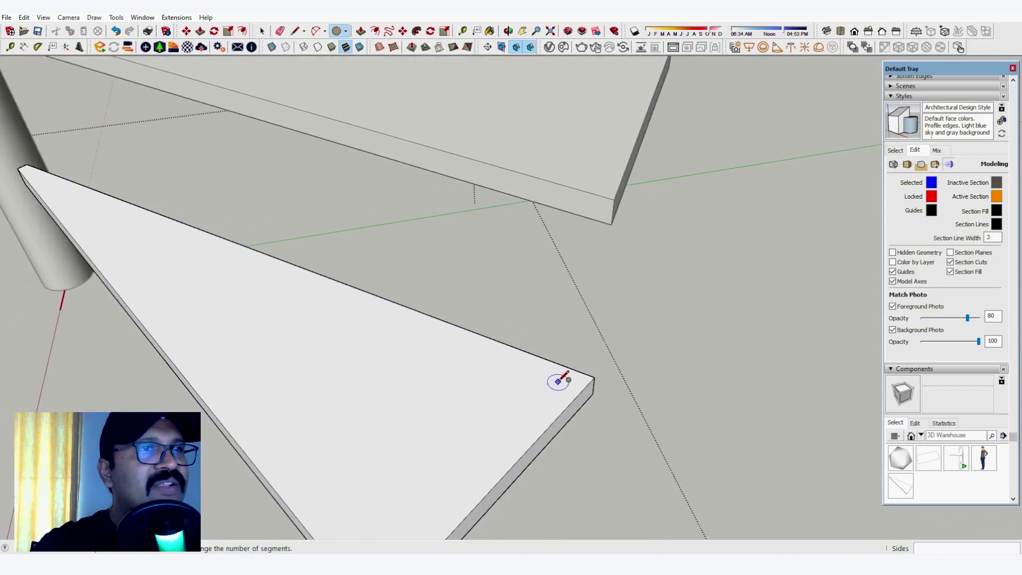
left_click(558, 381)
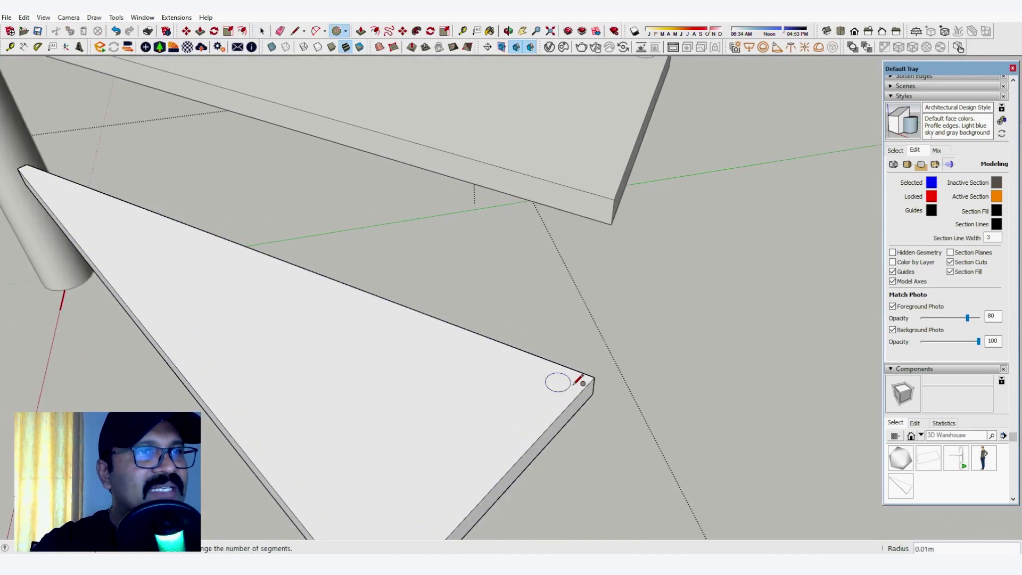
left_click(574, 381)
Push/Pull the small circle at the bottom tread's outer corner up 0.85 m as a baluster and finish editing the component.
key("p")
left_click(559, 381)
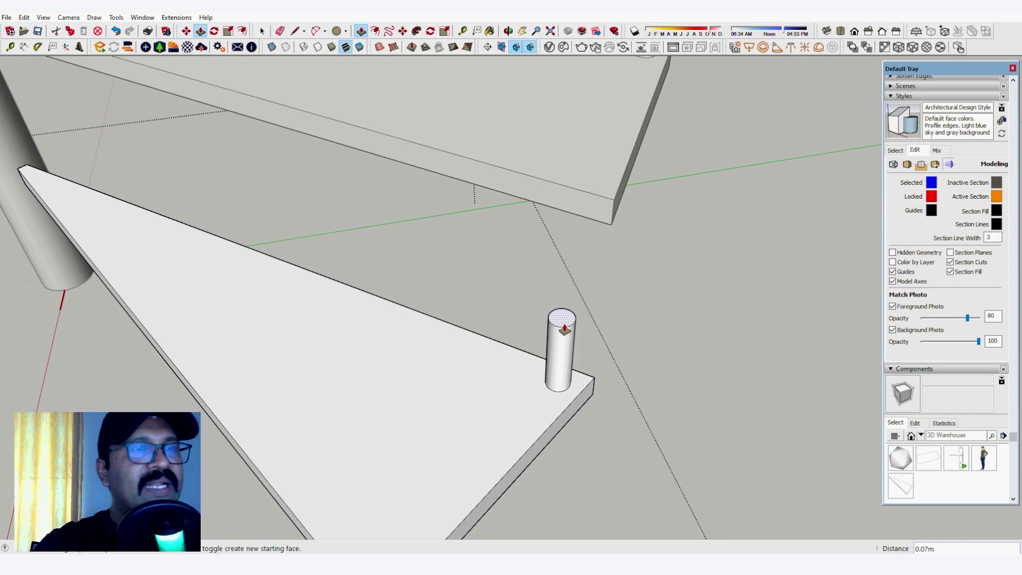
type(".85")
key("Return")
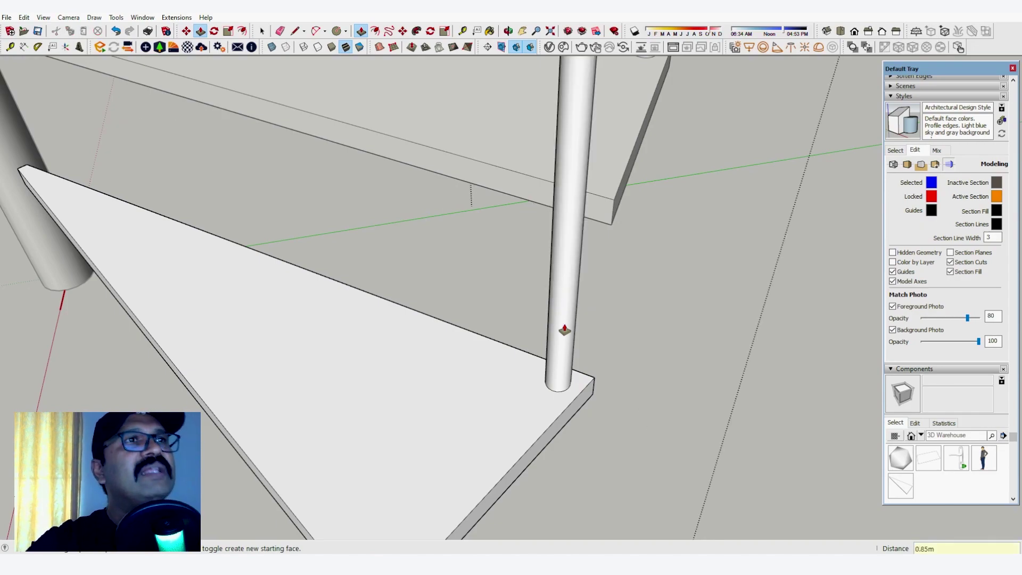
scroll(564, 330, "down", 10)
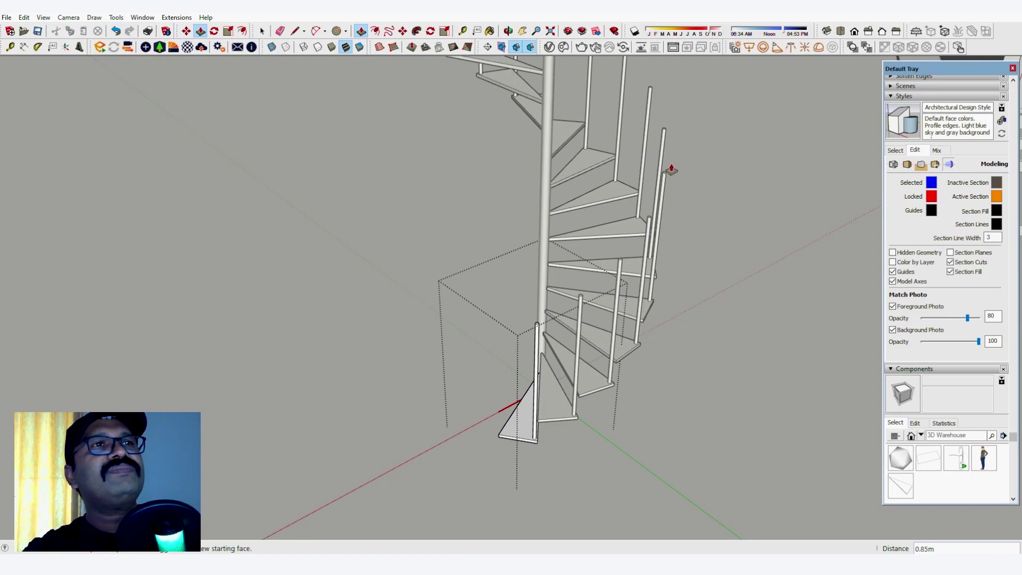
key("space")
left_click(671, 381)
Draw an arc along the outer corners of the lowest treads, following the staircase's curve, and leave the next arc undrawn.
middle_click_drag(512, 426, 558, 430)
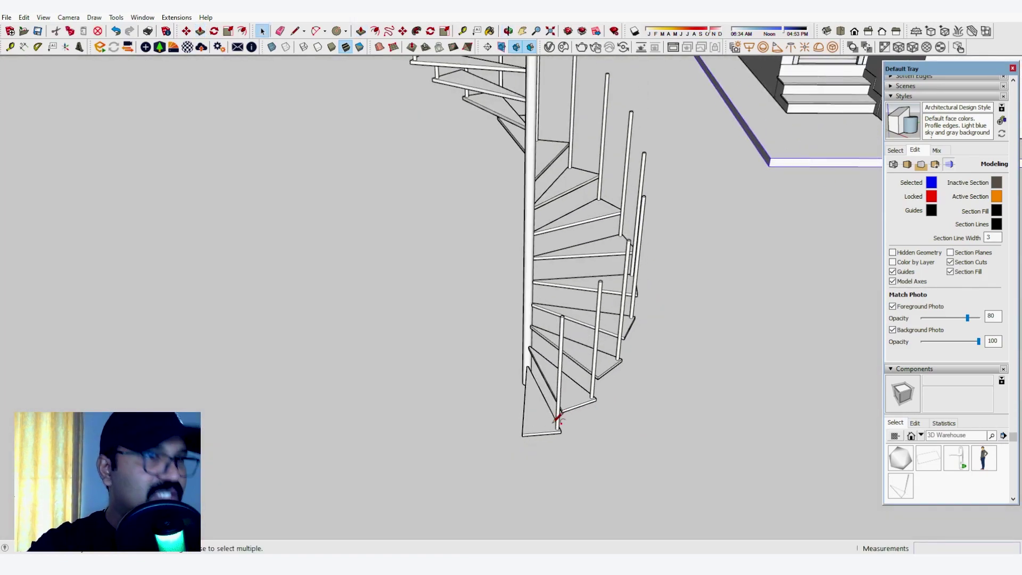
key("a")
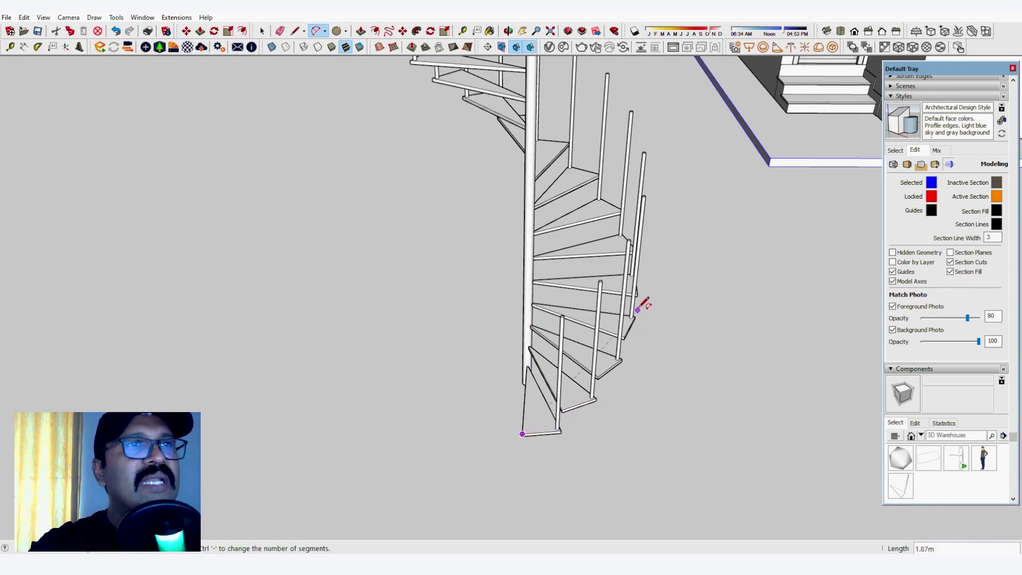
scroll(635, 316, "up", 2)
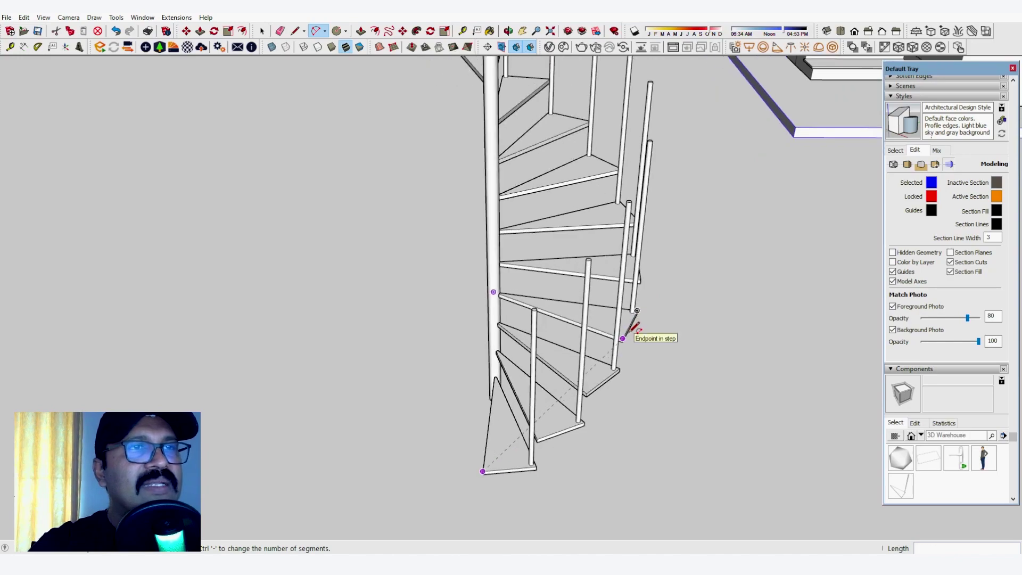
left_click(632, 335)
left_click(587, 394)
middle_click_drag(587, 395, 397, 408)
left_click(570, 391)
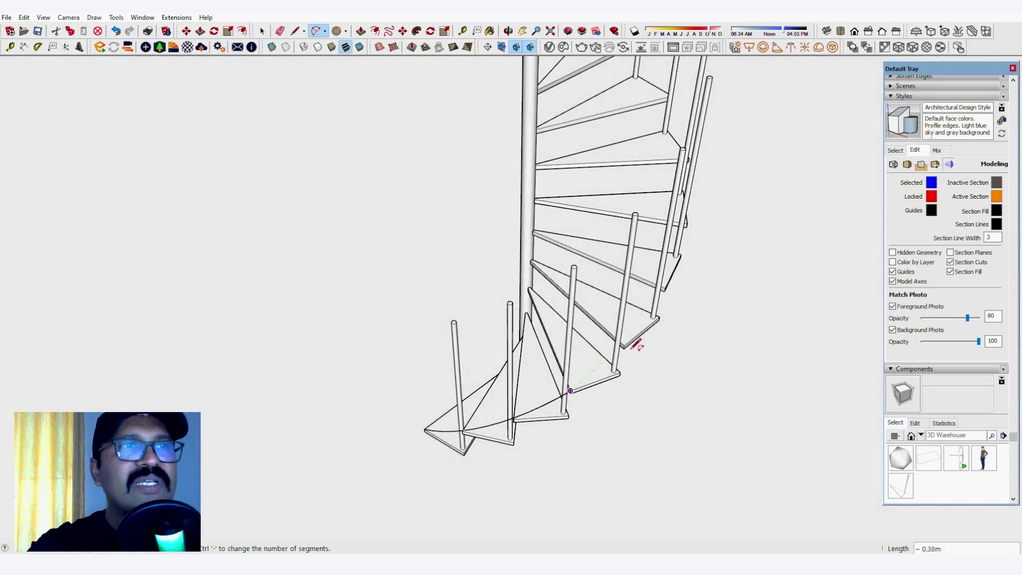
key("Escape")
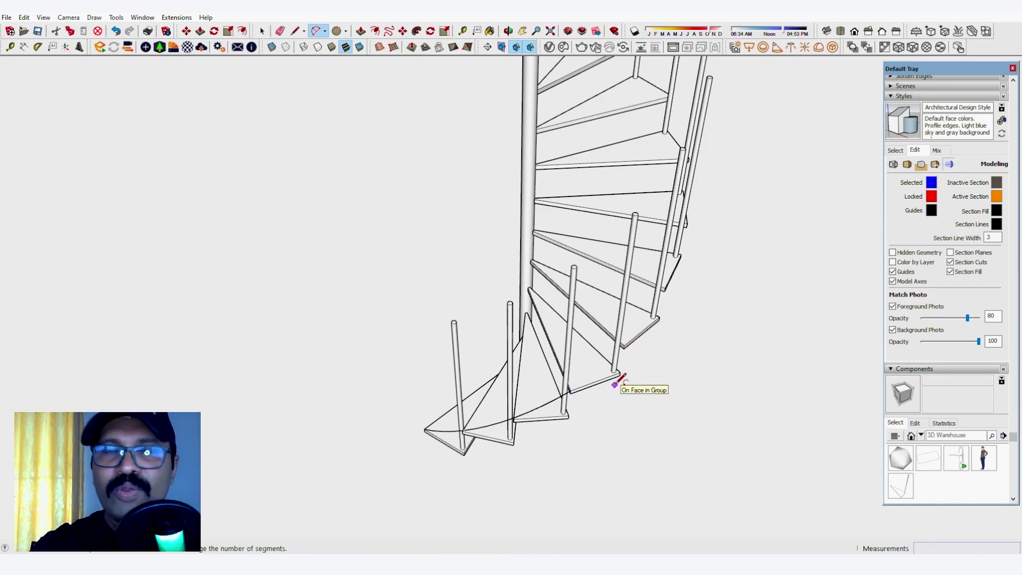
Move the arc straight up from the treads' outer corners to the tops of the balusters.
middle_click_drag(480, 451, 717, 393)
key("space")
left_click(565, 428)
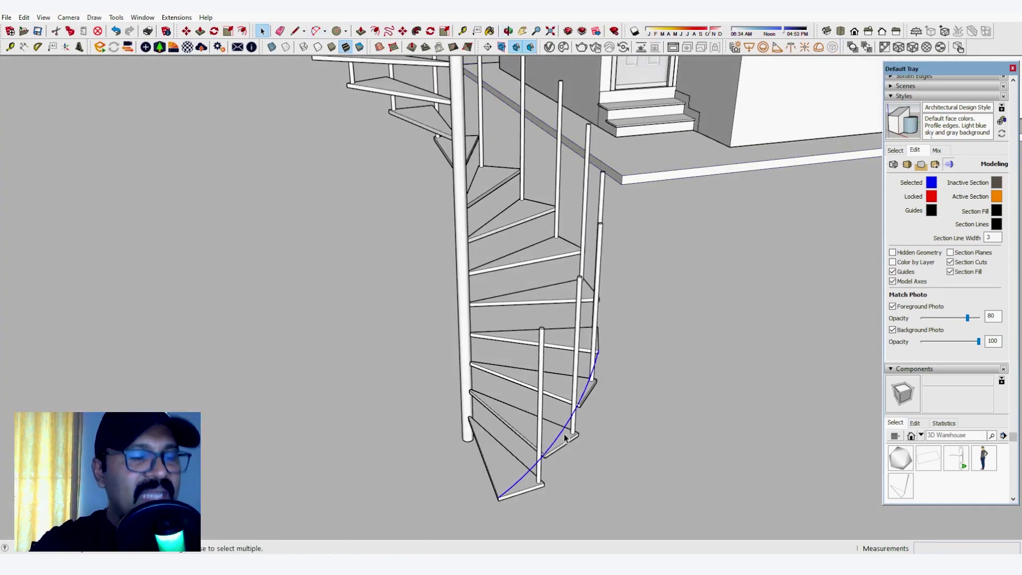
key("m")
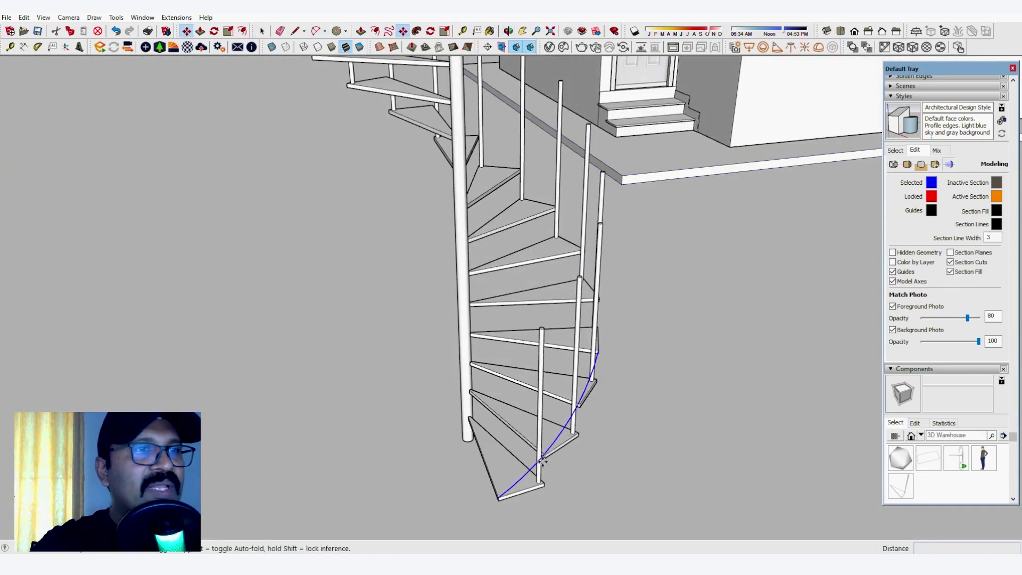
left_click(543, 461)
left_click(541, 330)
middle_click_drag(552, 340, 293, 362)
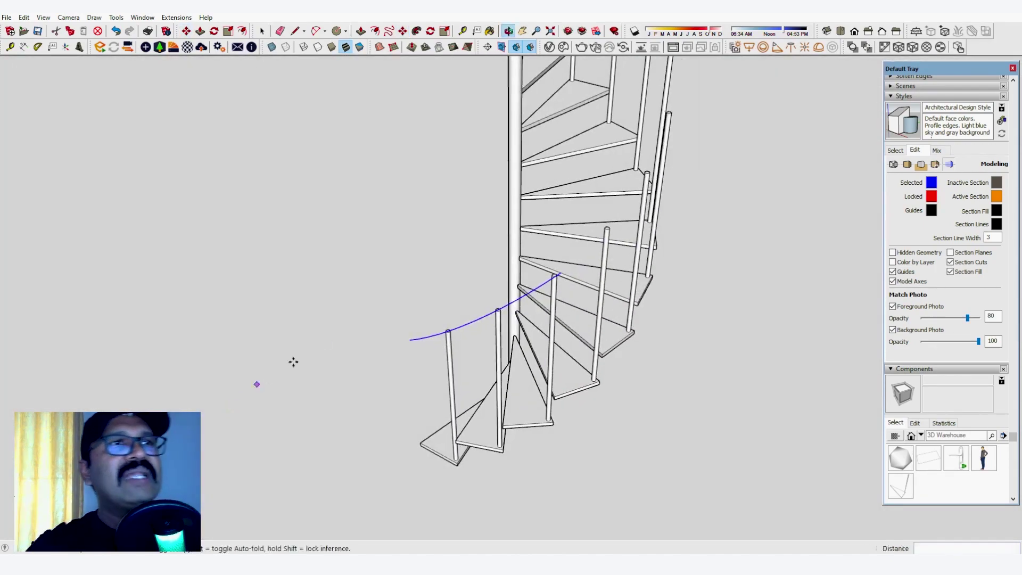
Delete the entire practice spiral staircase beside the house, including its post, treads, balusters and arc.
scroll(662, 326, "down", 8)
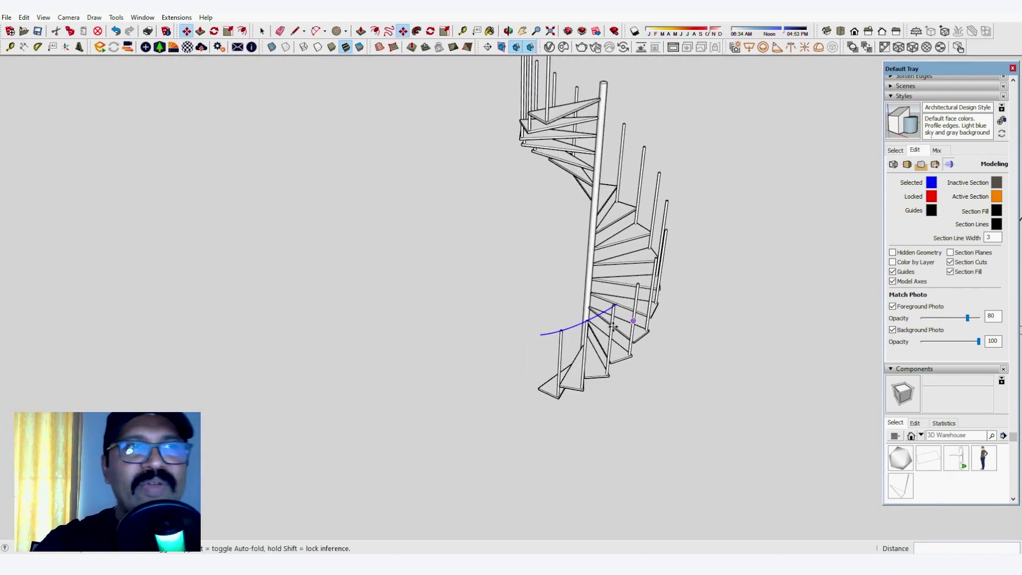
scroll(570, 224, "up", 2)
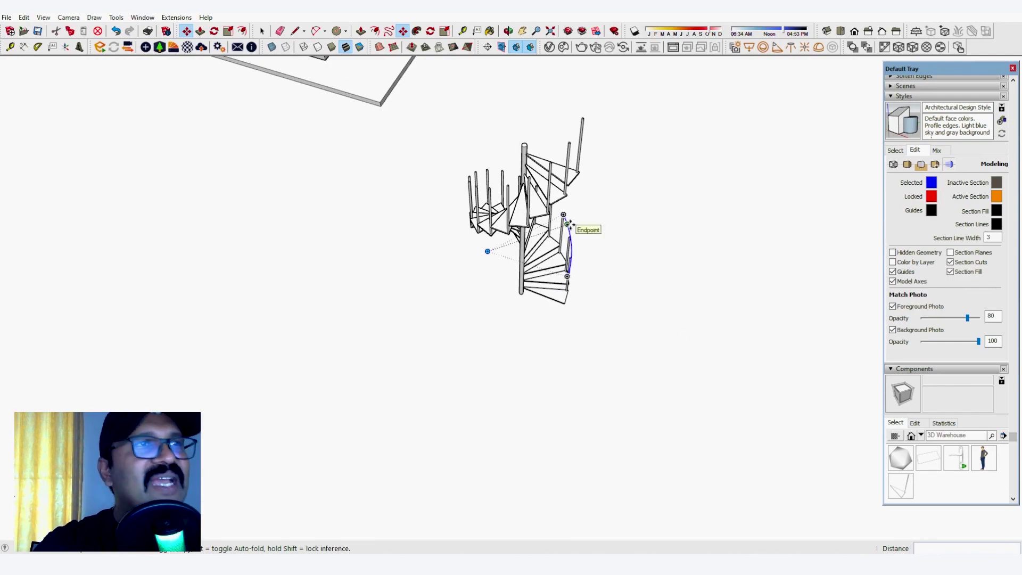
middle_click_drag(577, 258, 687, 262)
key("space")
left_click_drag(412, 82, 694, 421)
key("Delete")
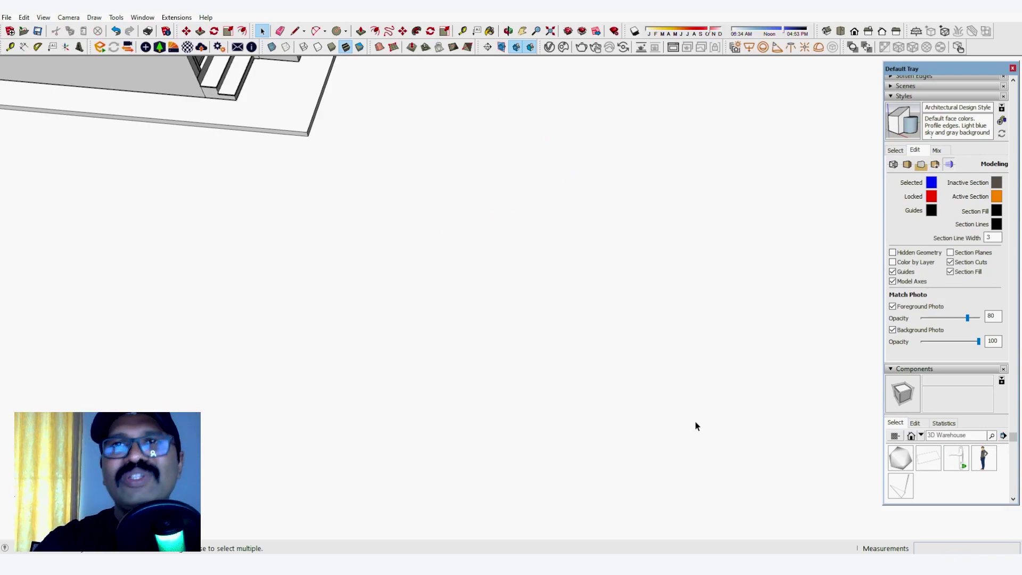
Examine the house's existing black spiral staircase and railing, and the front elevation of the building.
scroll(695, 421, "down", 6)
scroll(540, 200, "up", 3)
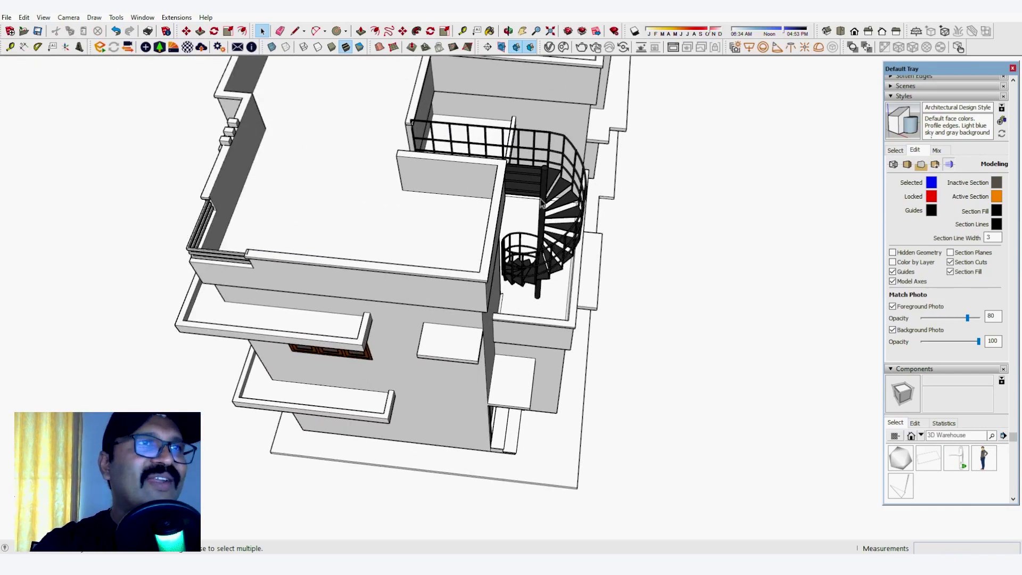
scroll(542, 204, "up", 3)
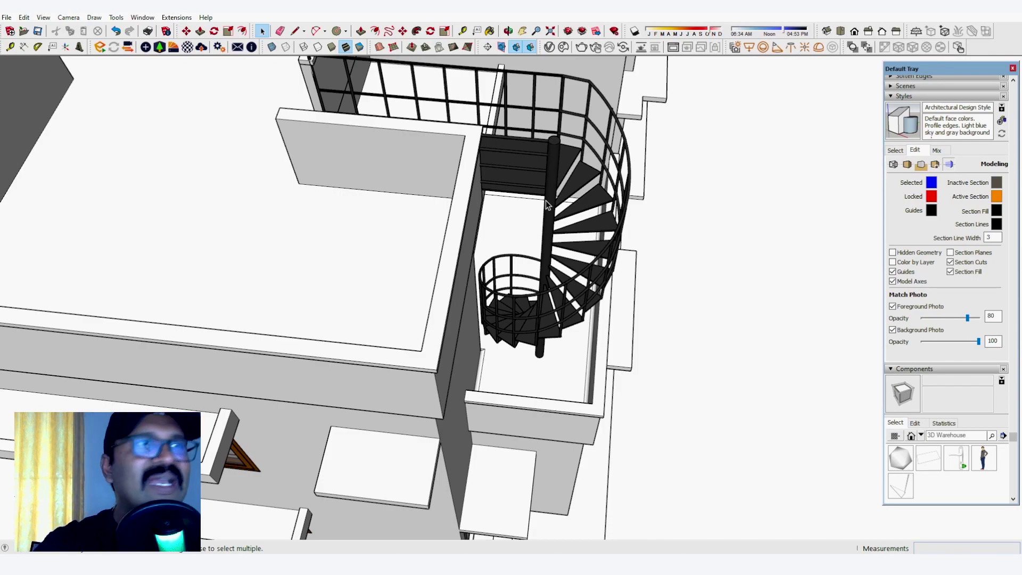
scroll(547, 204, "down", 10)
middle_click_drag(658, 205, 511, 273)
scroll(813, 254, "down", 3)
scroll(511, 273, "up", 5)
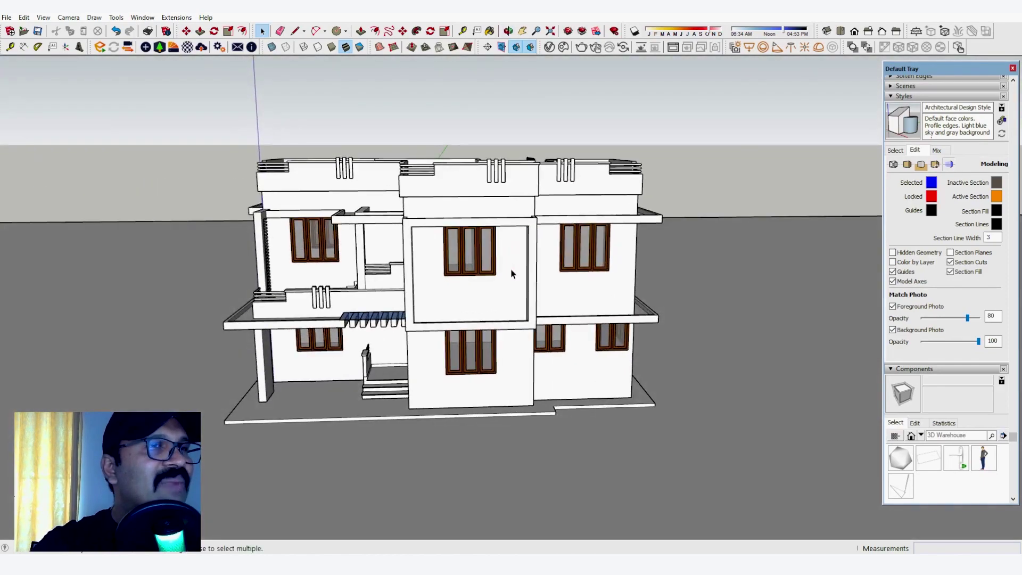
scroll(511, 273, "down", 2)
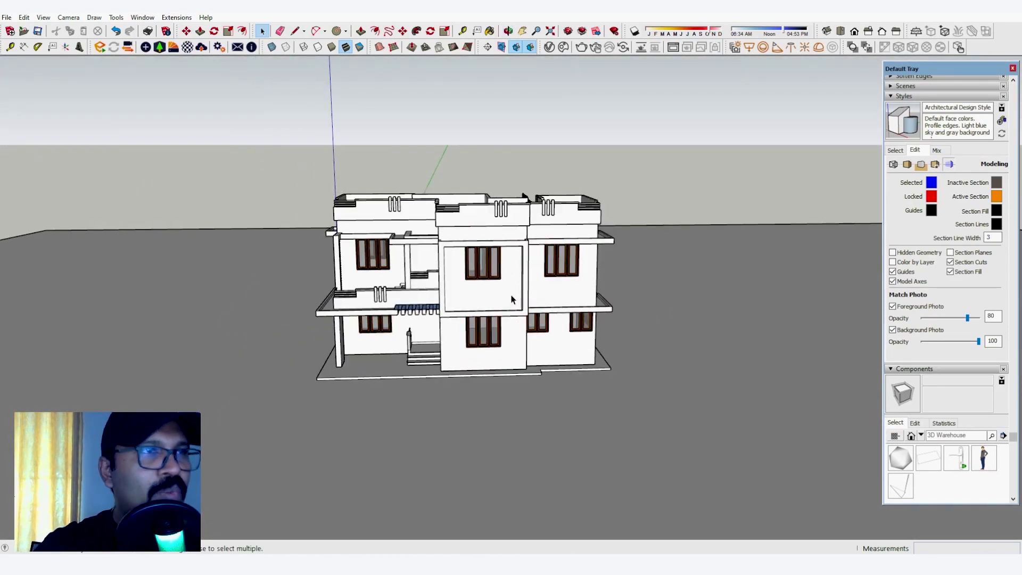
middle_click_drag(511, 297, 507, 336)
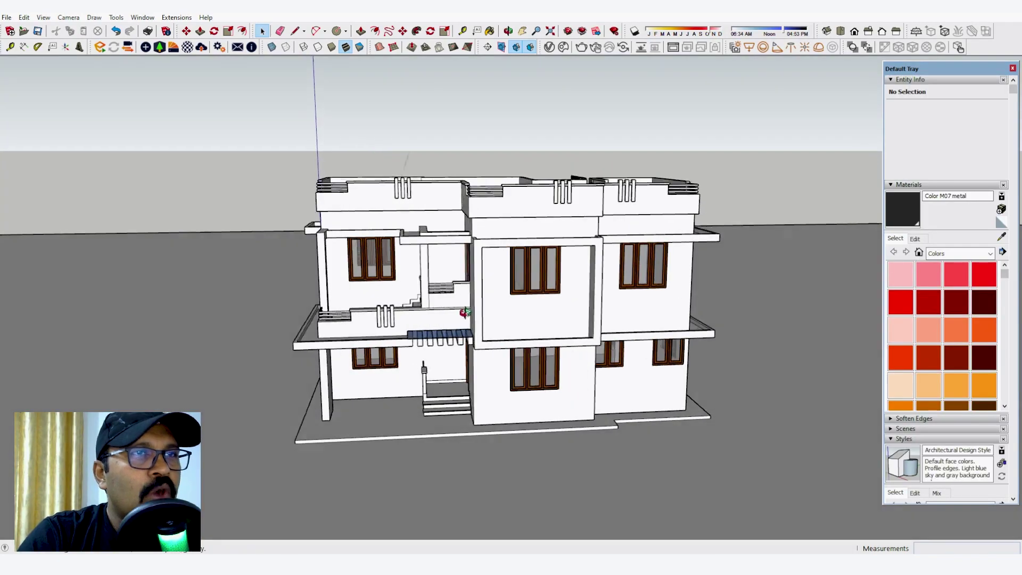
Select the house group together with the black spiral staircase group and combine them into a single group.
middle_click_drag(460, 311, 660, 370)
left_click(554, 322)
scroll(615, 275, "up", 3)
scroll(615, 275, "up", 1)
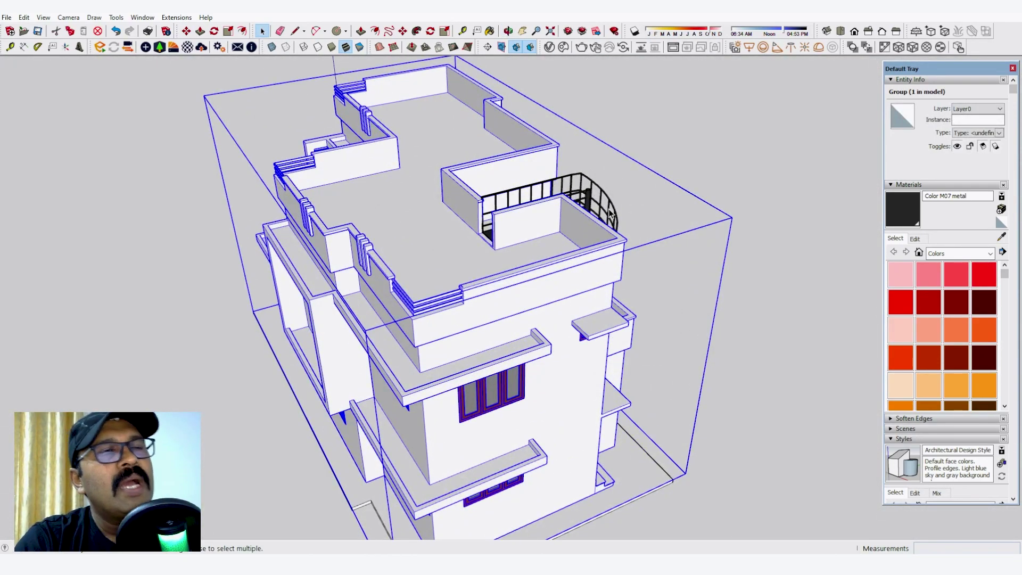
left_click(610, 211, "shift")
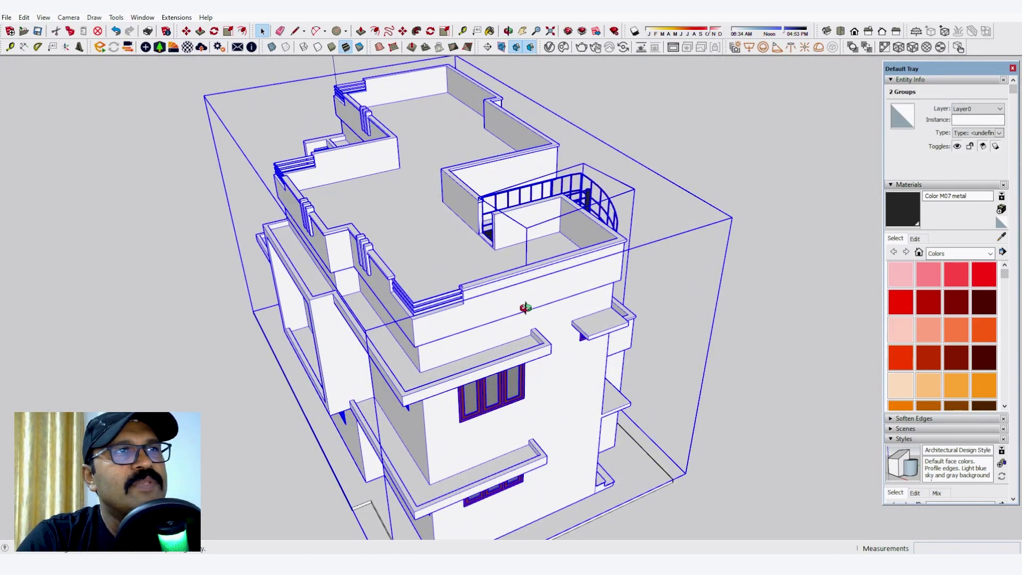
middle_click_drag(522, 303, 513, 268)
right_click(495, 254)
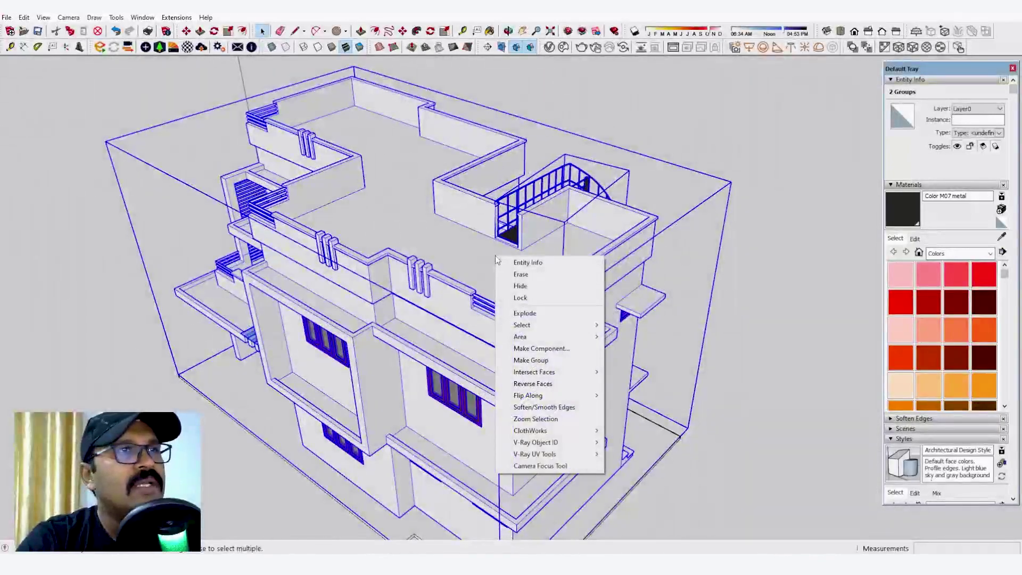
left_click(556, 360)
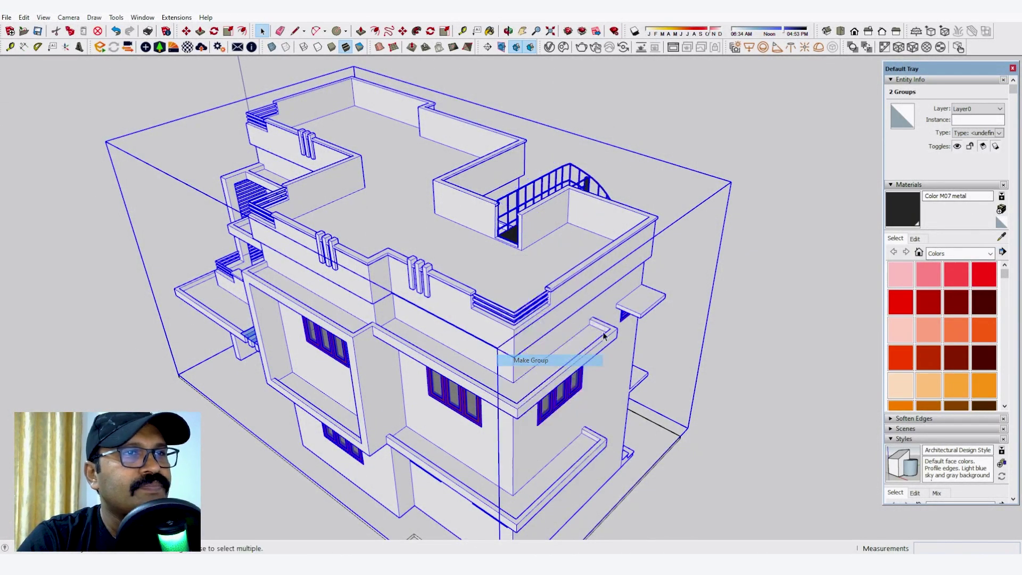
Move the combined house group 0.1 m up along the blue axis from the front wall's bottom corner.
scroll(524, 349, "down", 5)
middle_click_drag(524, 350, 745, 269)
scroll(516, 356, "up", 4)
middle_click_drag(516, 356, 678, 335)
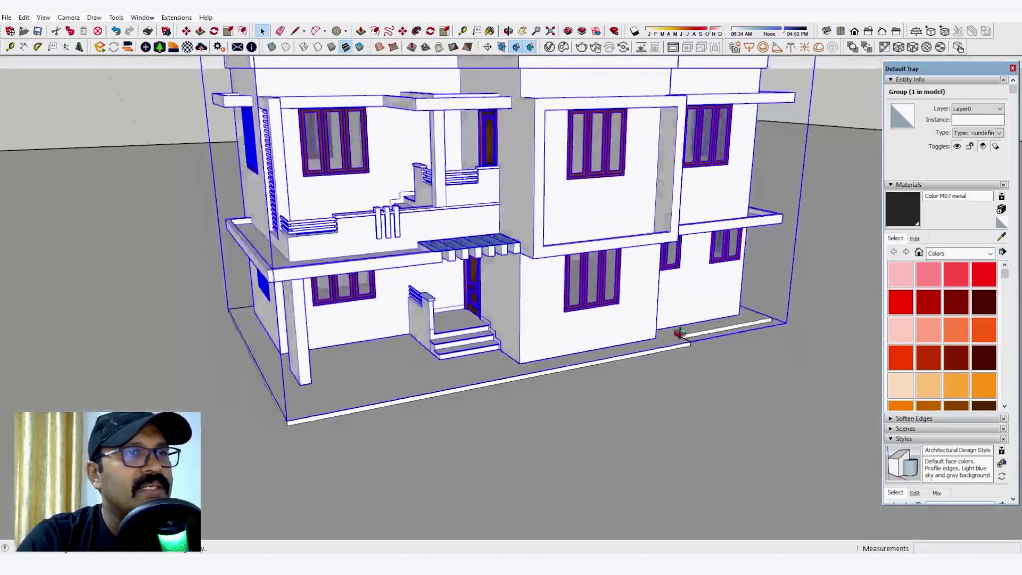
scroll(653, 342, "up", 2)
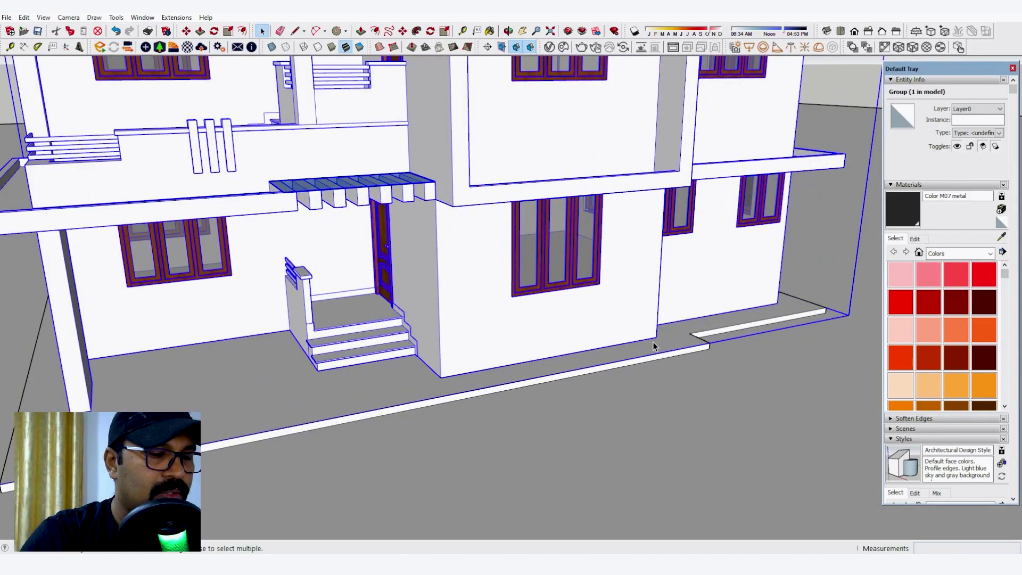
key("m")
left_click(658, 337)
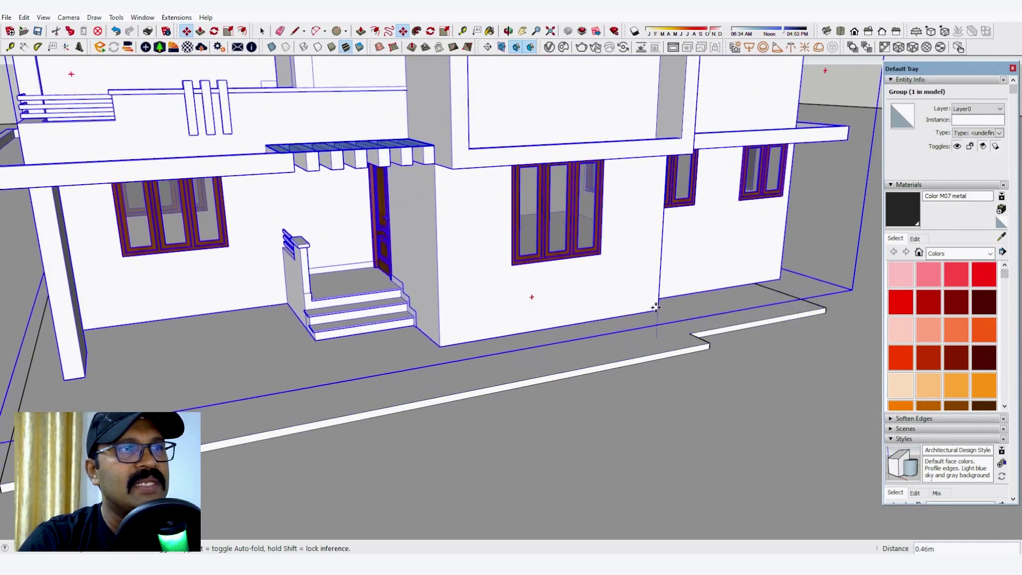
type(".1")
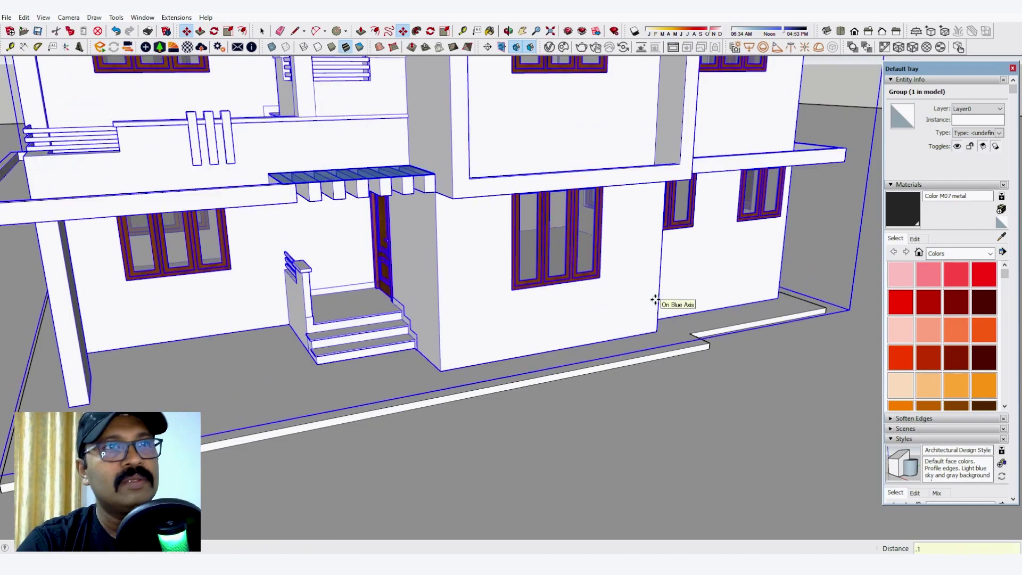
key("Return")
Open the ground group, Push/Pull the paved base's top face up 0.10 m to the porch column's bottom, and finish editing.
scroll(650, 282, "down", 3)
middle_click_drag(657, 341, 734, 341)
scroll(468, 405, "up", 5)
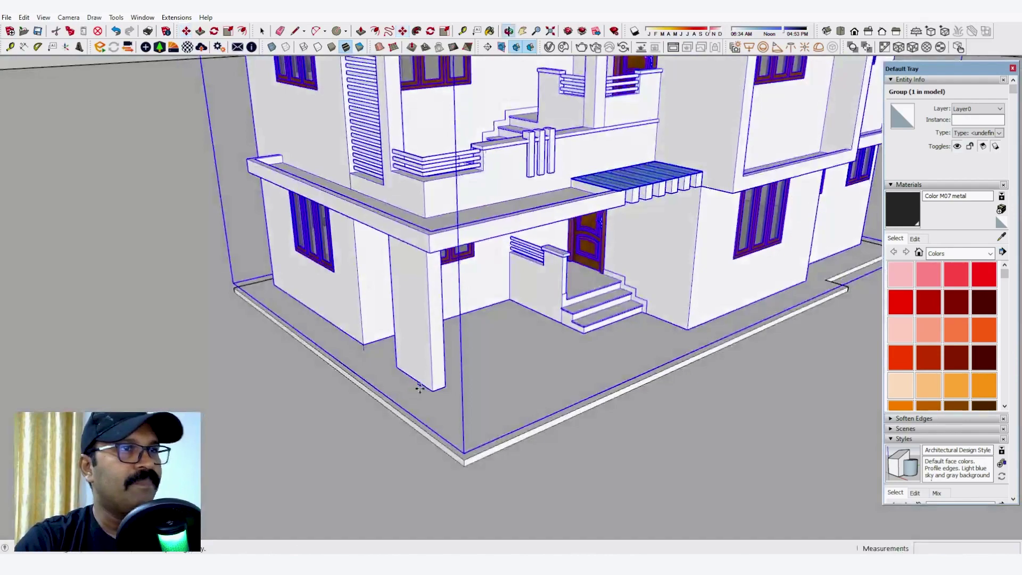
key("space")
left_click(476, 419)
scroll(466, 423, "up", 3)
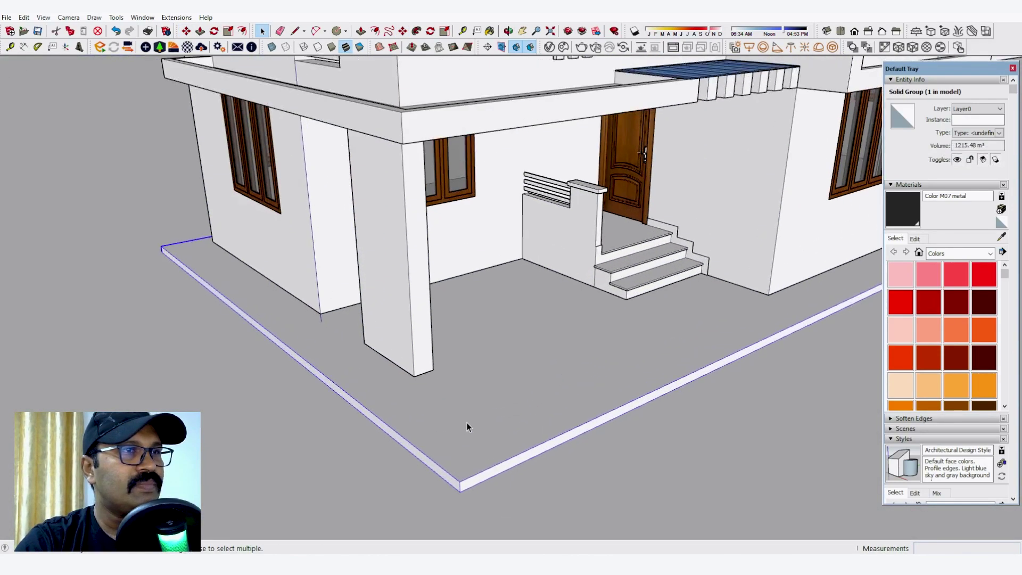
double_click(452, 423)
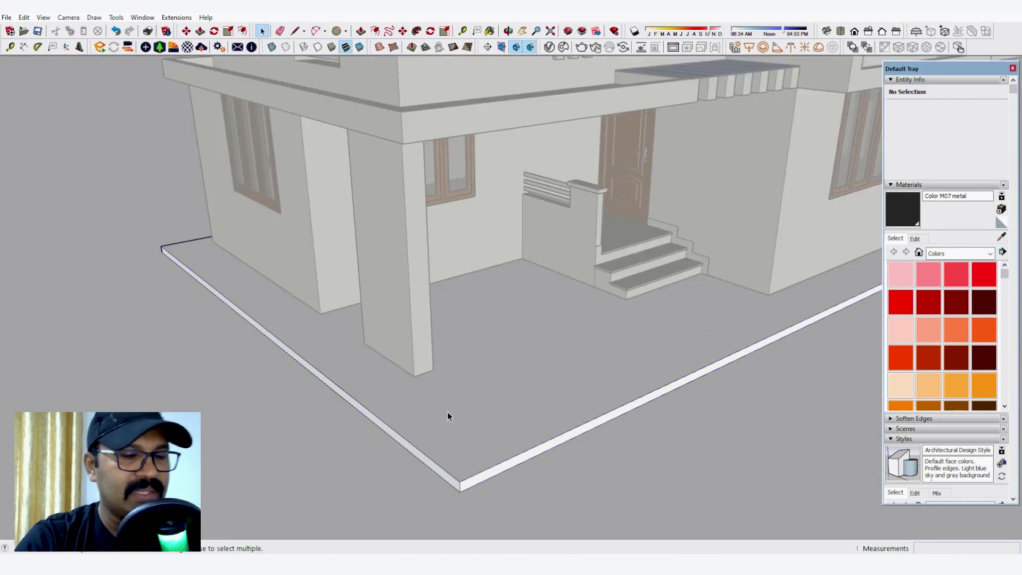
key("p")
left_click(418, 389)
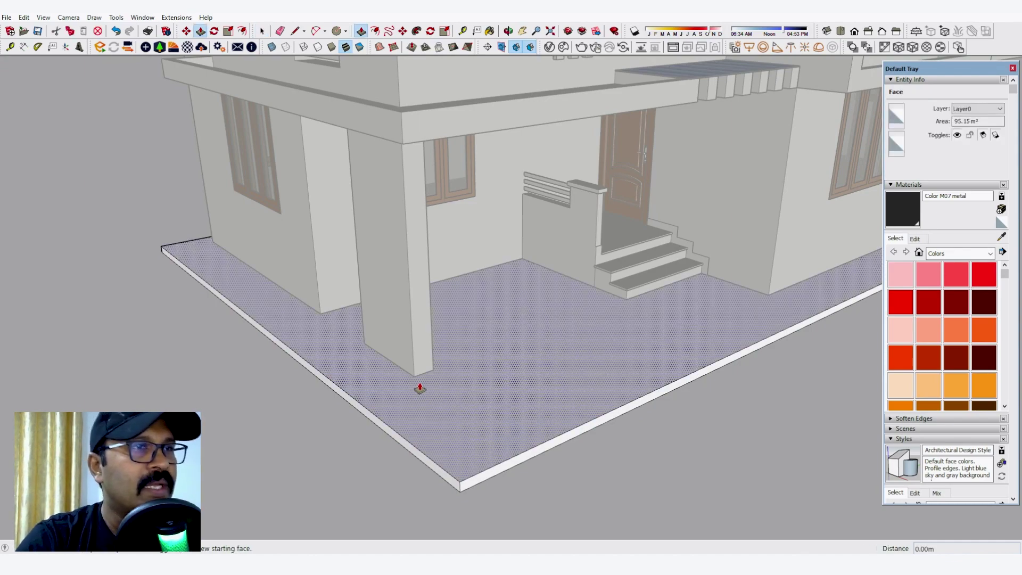
left_click(413, 381)
scroll(563, 338, "down", 5)
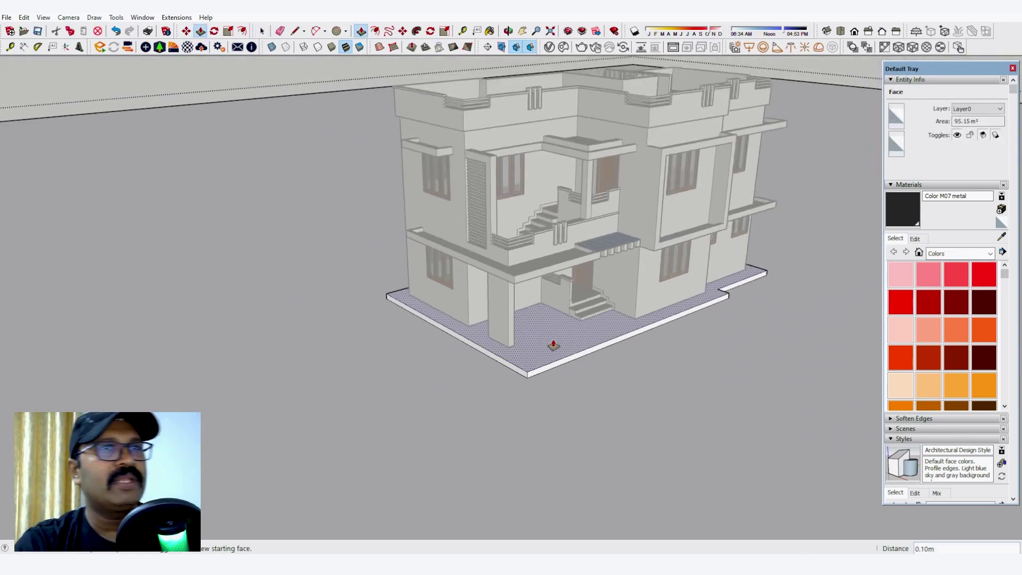
left_click(559, 338)
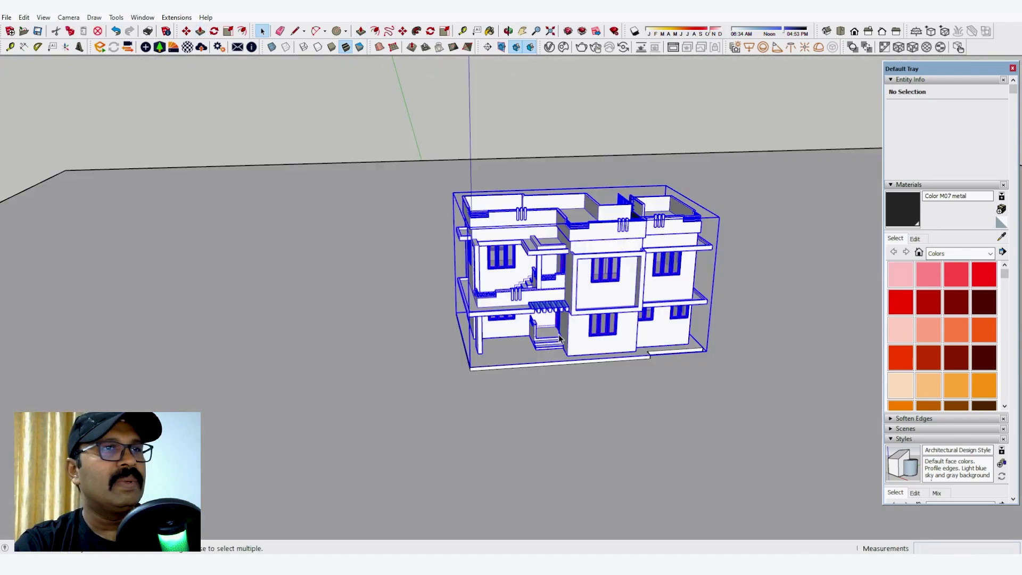
Select the ground group beneath the house and explode it into separate faces and edges.
middle_click_drag(559, 335, 568, 274)
left_click(564, 370)
scroll(586, 385, "down", 2)
scroll(587, 388, "down", 1)
middle_click_drag(568, 360, 586, 410)
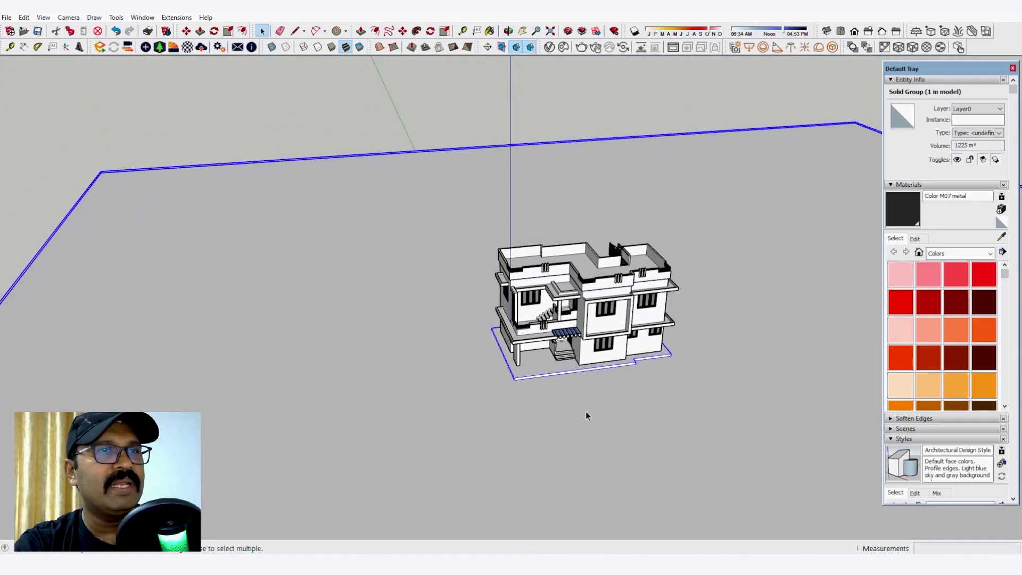
right_click(586, 405)
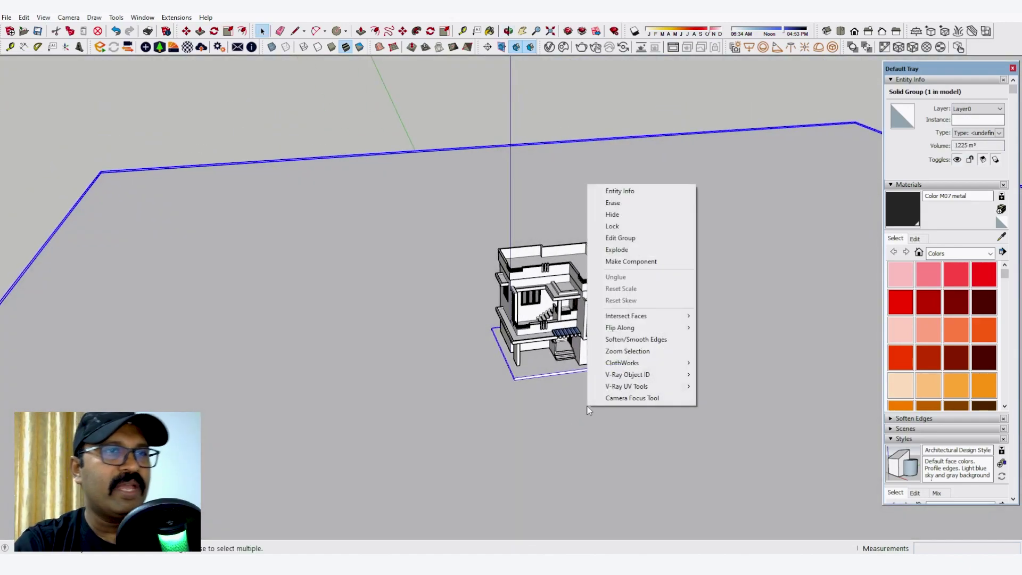
left_click(614, 249)
scroll(555, 403, "up", 5)
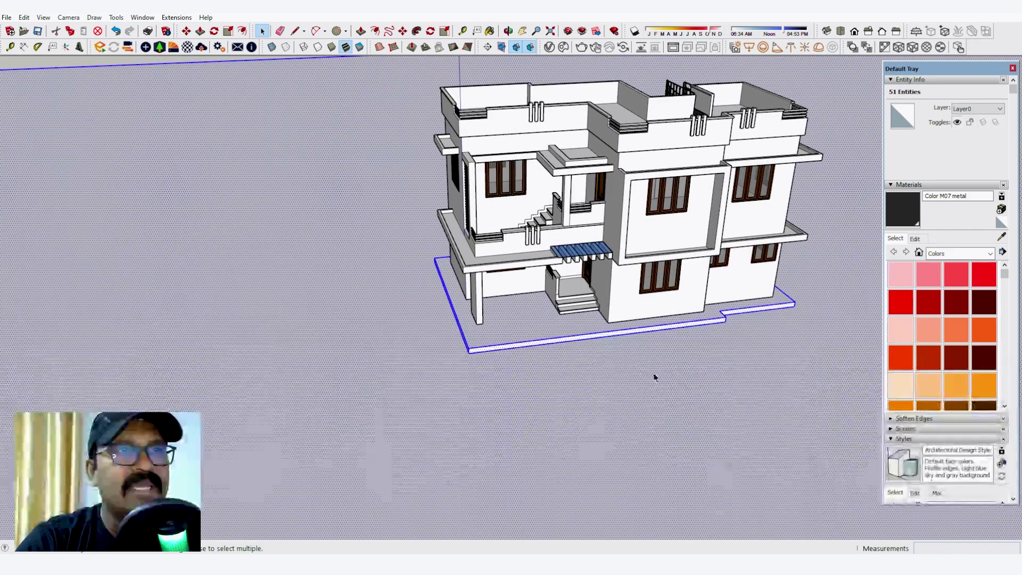
Place a Tape Measure guide 2 m outward from the paved base's side edge next to the porch column.
middle_click_drag(654, 376, 470, 357)
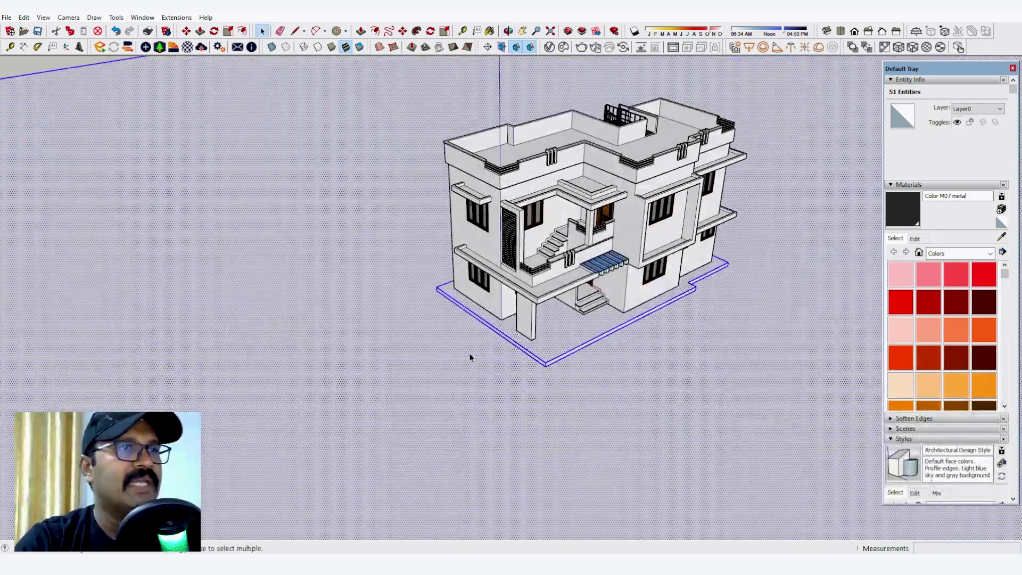
left_click(509, 339)
scroll(503, 338, "up", 5)
key("t")
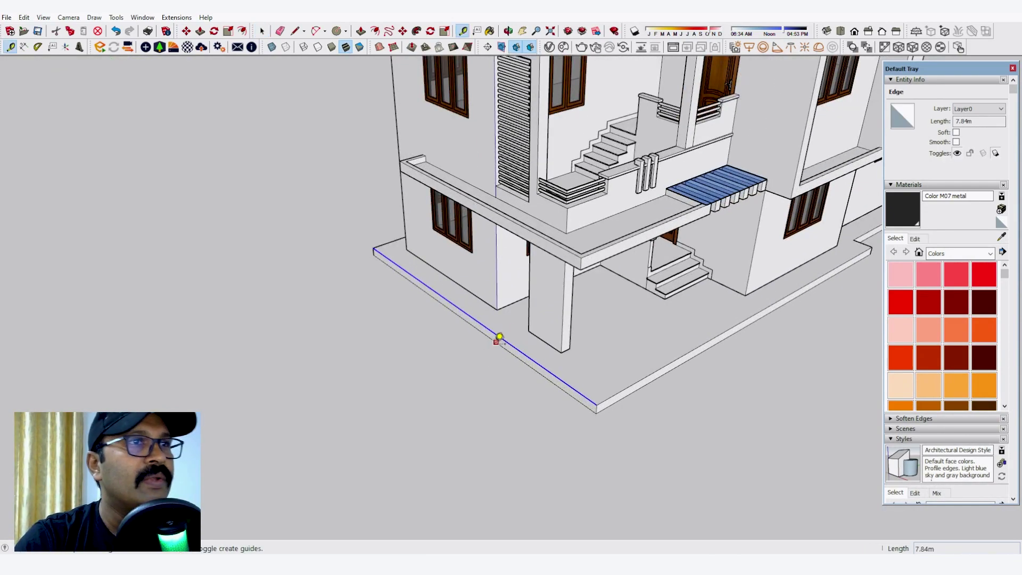
left_click(496, 341)
type("2")
key("Return")
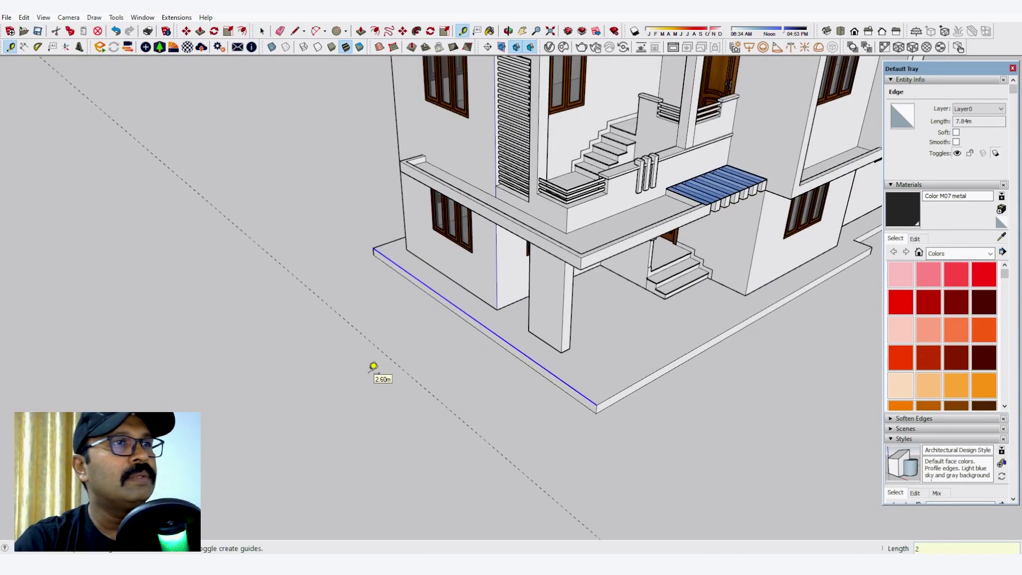
Add a parallel guide outward from the paved base's edge on the side opposite the porch column.
scroll(364, 322, "down", 3)
middle_click_drag(364, 322, 163, 319)
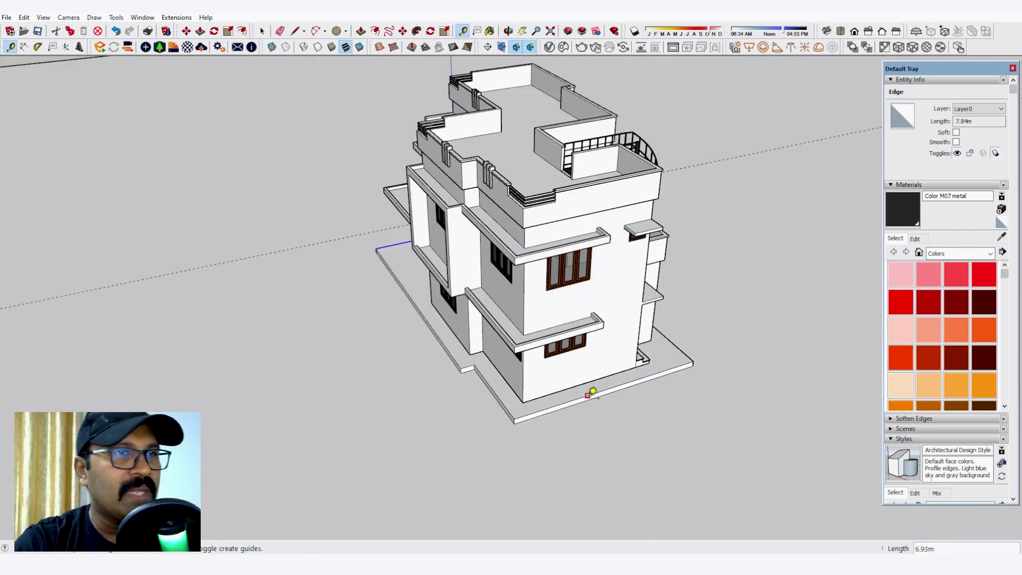
left_click(587, 400)
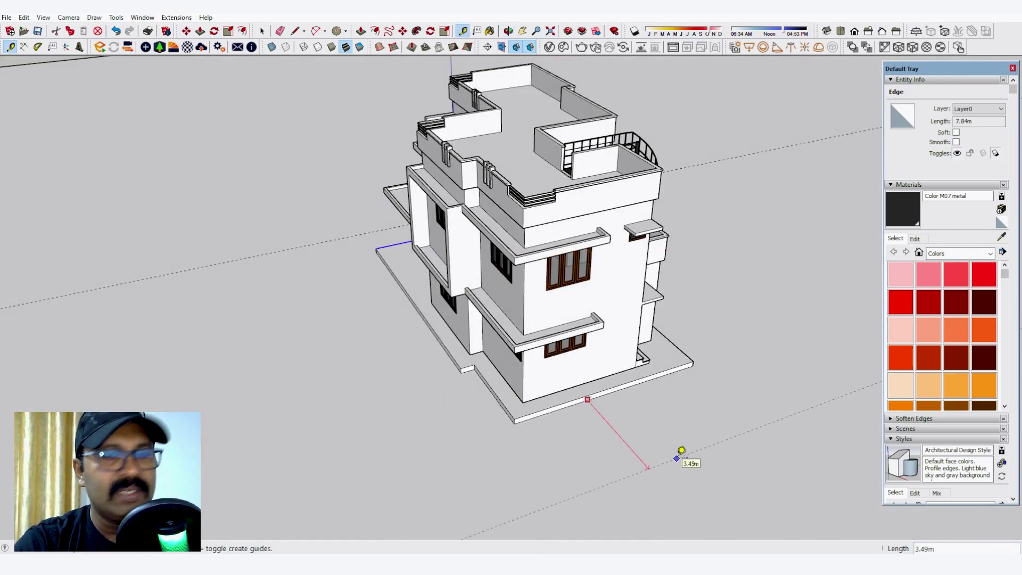
key("Return")
right_click(773, 356)
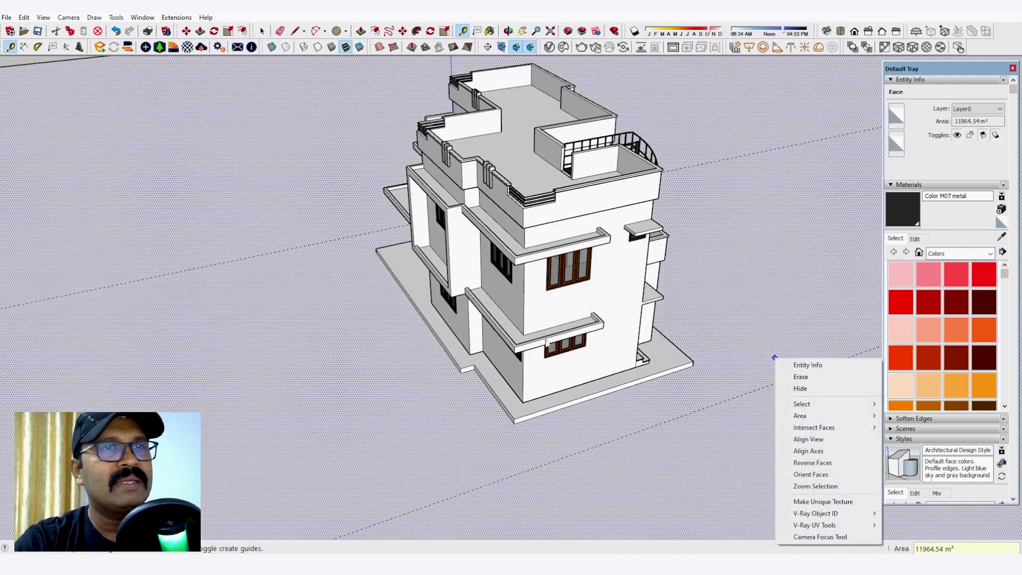
left_click(642, 369)
Add a parallel guide outward from the paved base's rear edge.
middle_click_drag(730, 353, 349, 284)
scroll(551, 339, "up", 3)
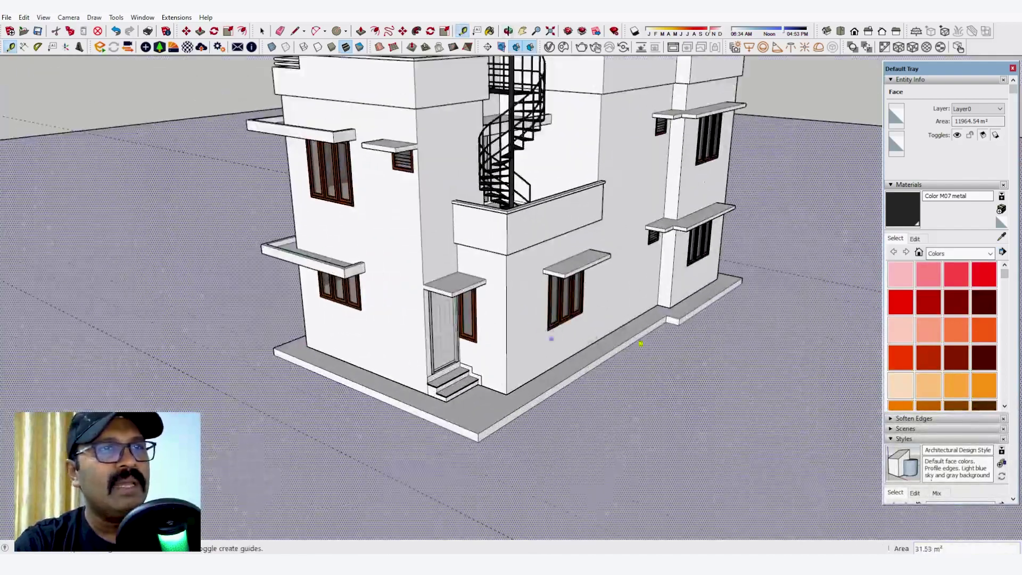
left_click(626, 347)
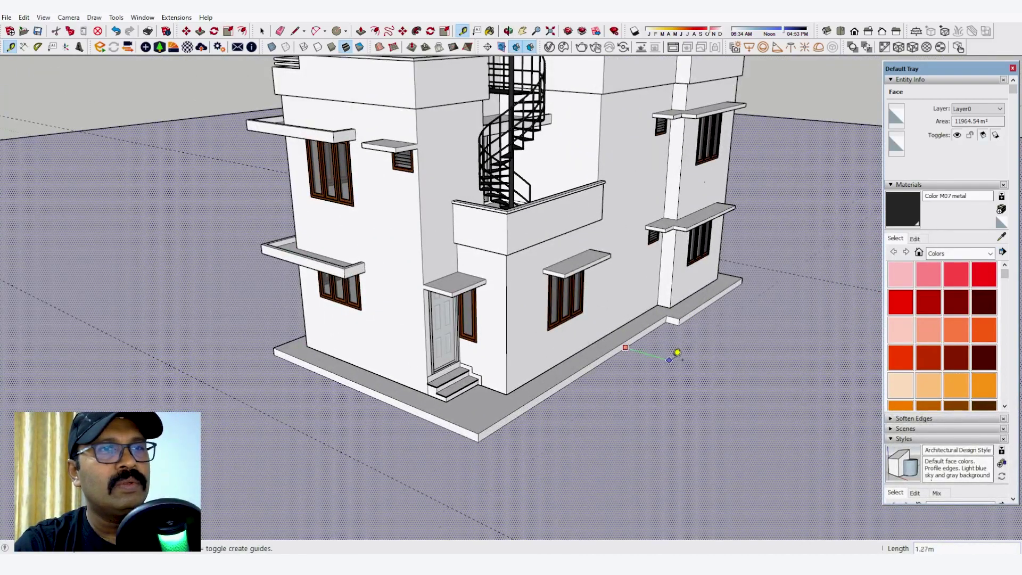
key("Return")
Try a guide 3 m outward from the paved base's front edge and undo it.
scroll(670, 360, "down", 3)
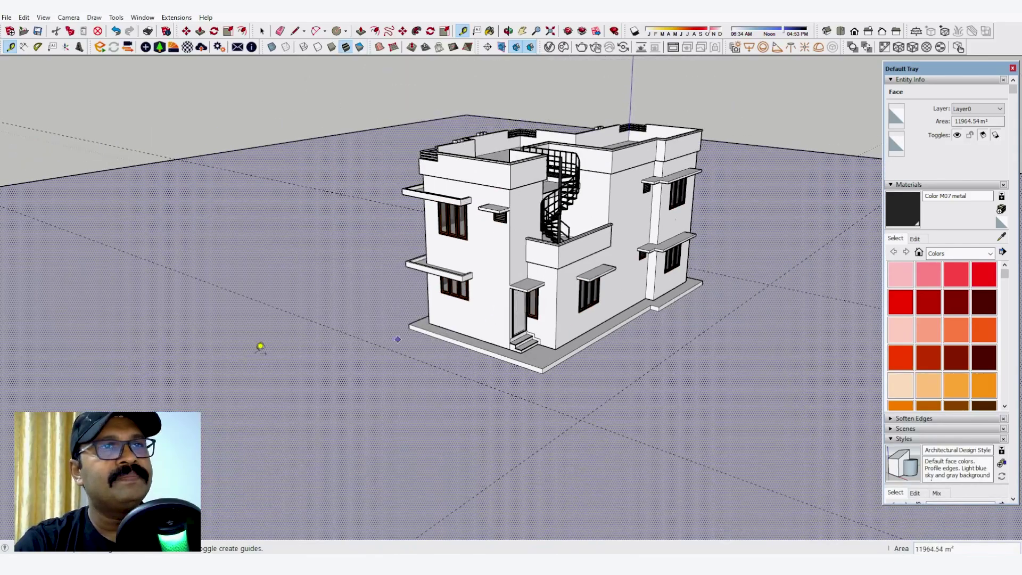
middle_click_drag(255, 354, 820, 382)
left_click(492, 350)
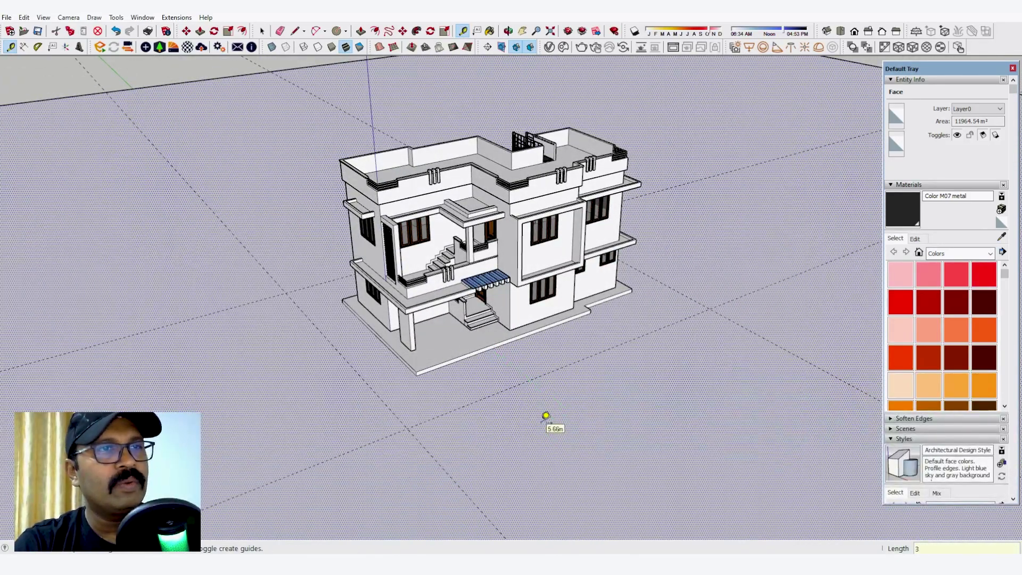
key("Return")
middle_click_drag(545, 417, 695, 492)
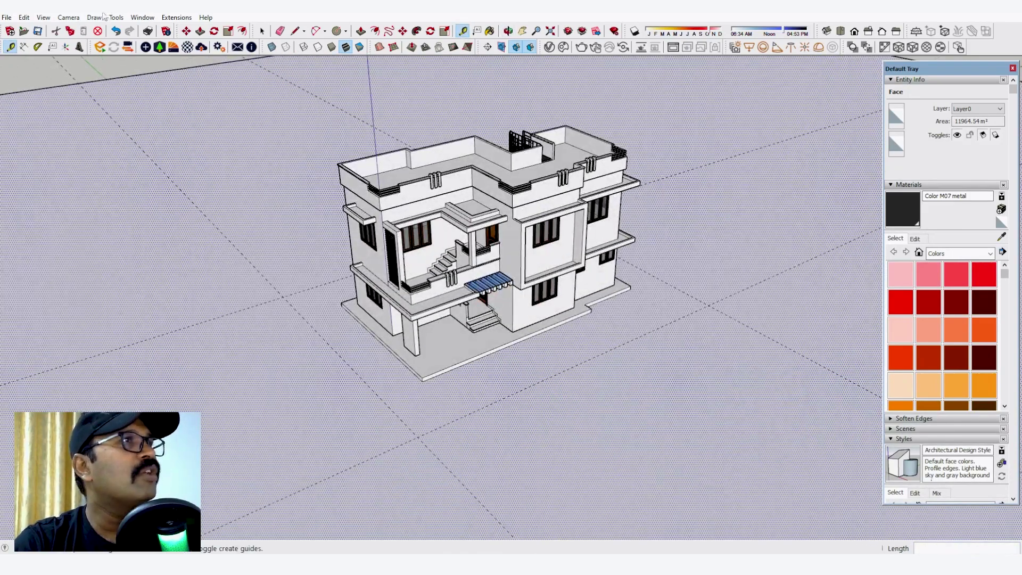
left_click(116, 31)
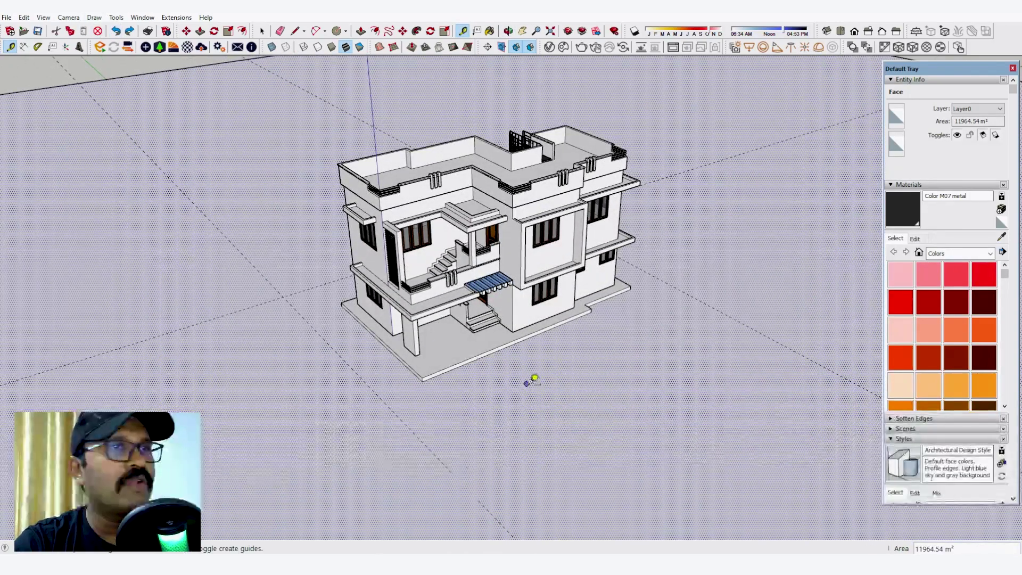
Place a guide 4 m outward from the paved base's front edge.
left_click(496, 351)
type("4")
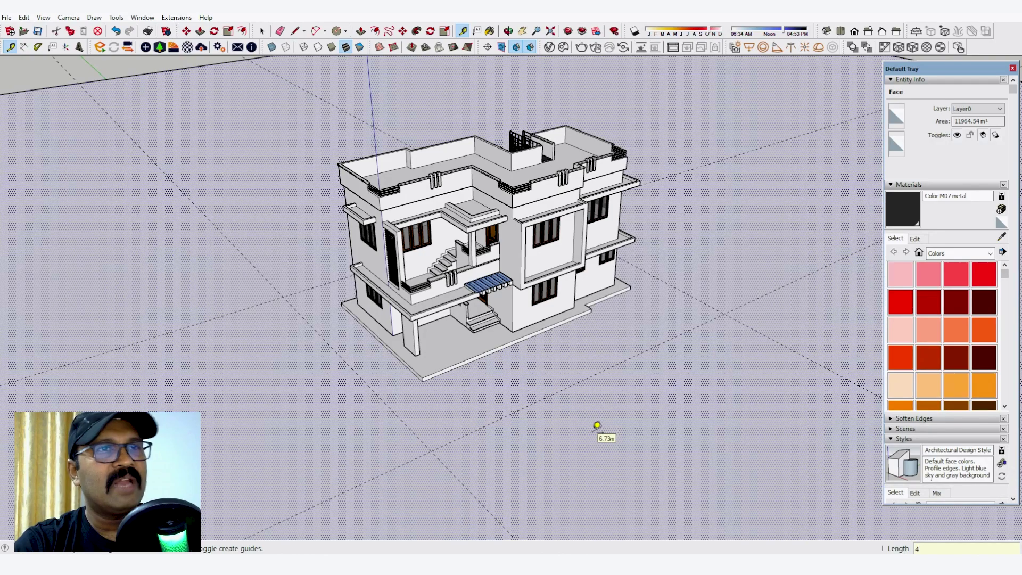
middle_click_drag(597, 425, 444, 464)
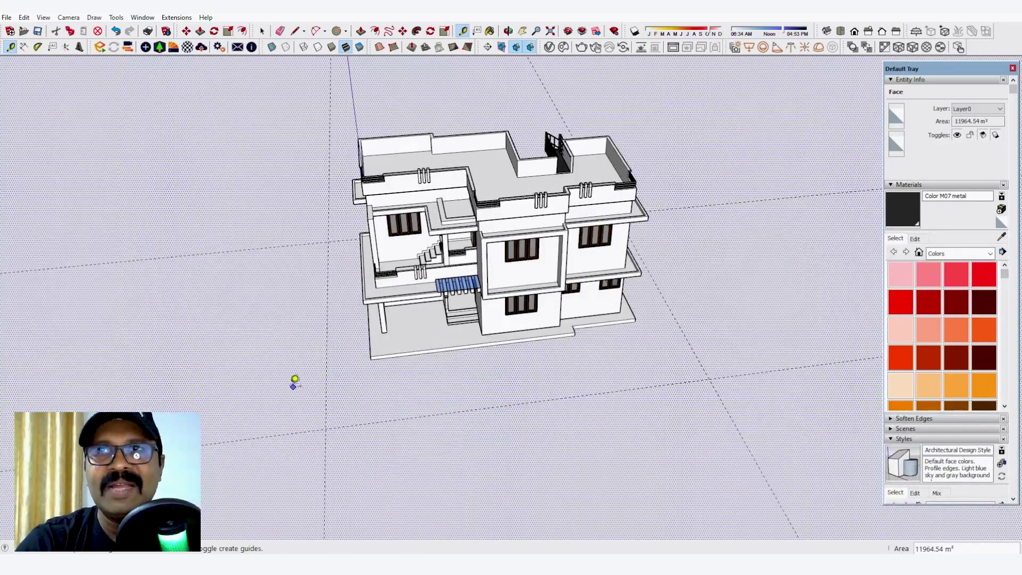
Draw a rectangle around the paved base between opposite intersections of the four guides.
scroll(295, 372, "up", 3)
key("r")
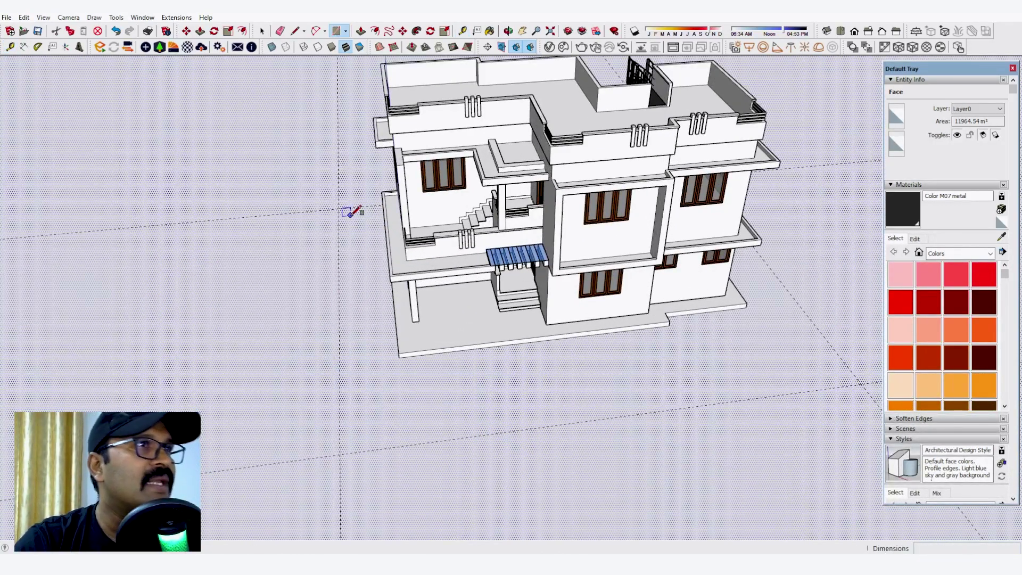
left_click(339, 207)
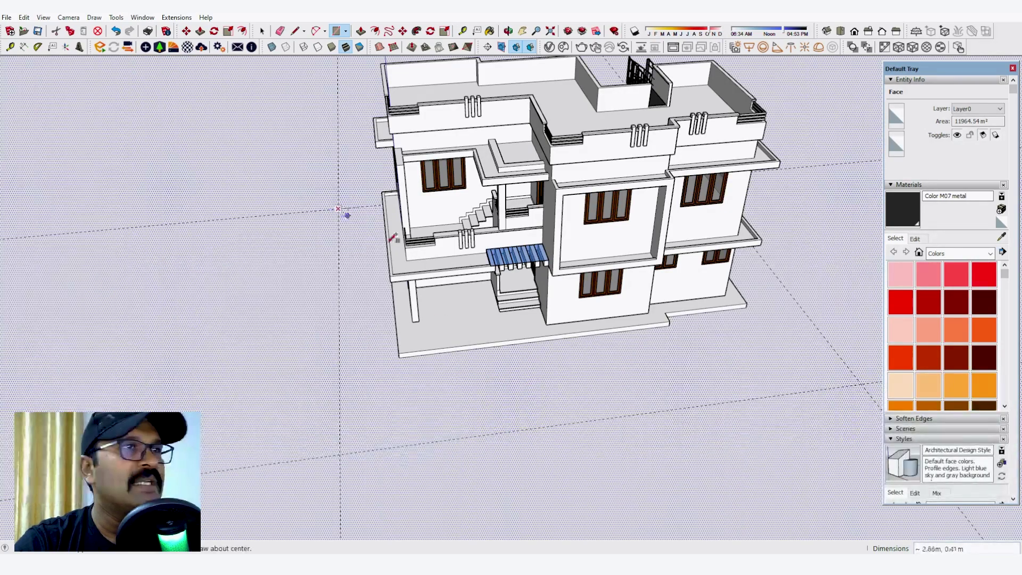
left_click(862, 382)
Push/Pull the ground face between the rectangle and the paved base up 0.1 m.
scroll(604, 347, "up", 5)
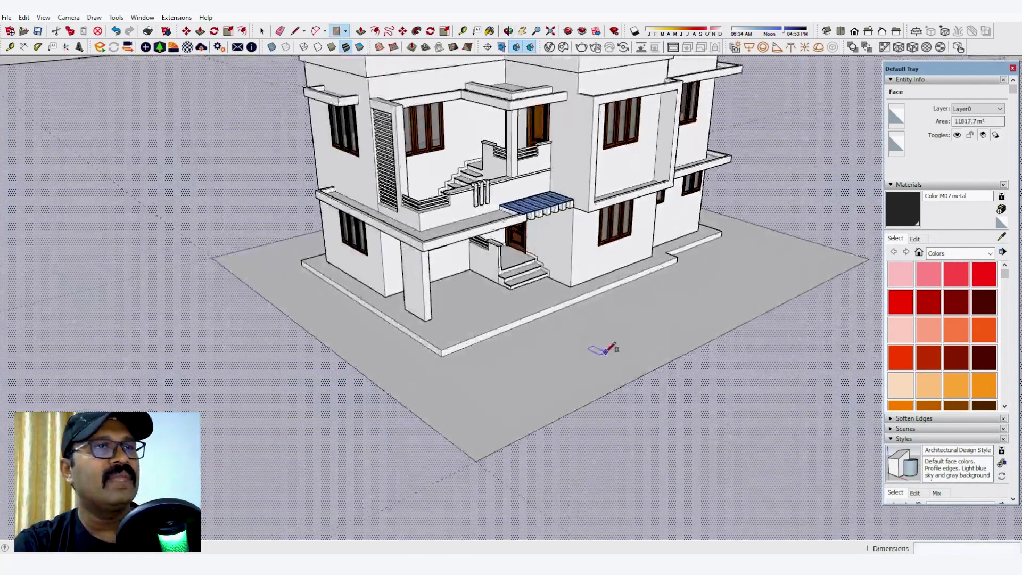
key("space")
key("p")
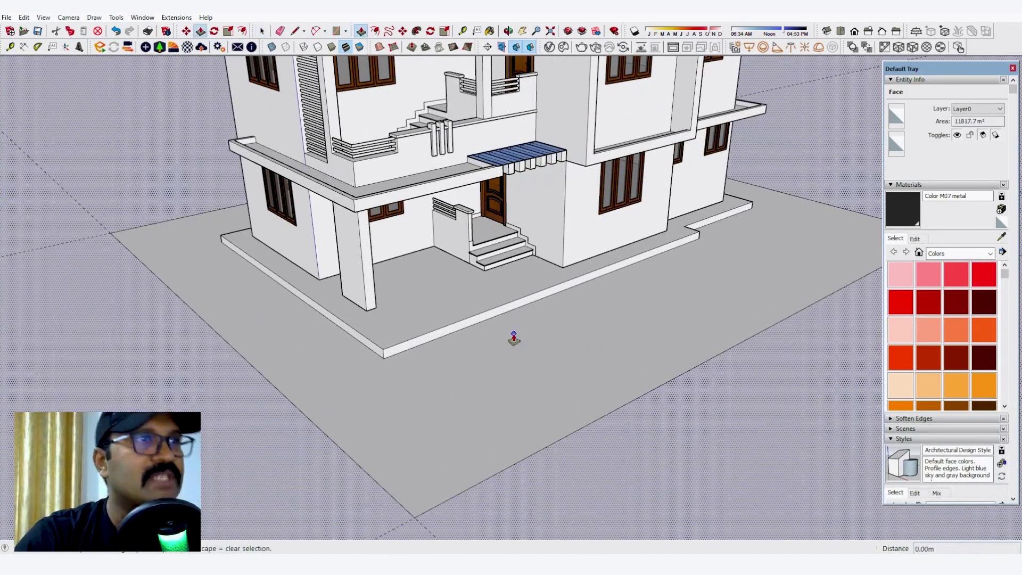
left_click(497, 338)
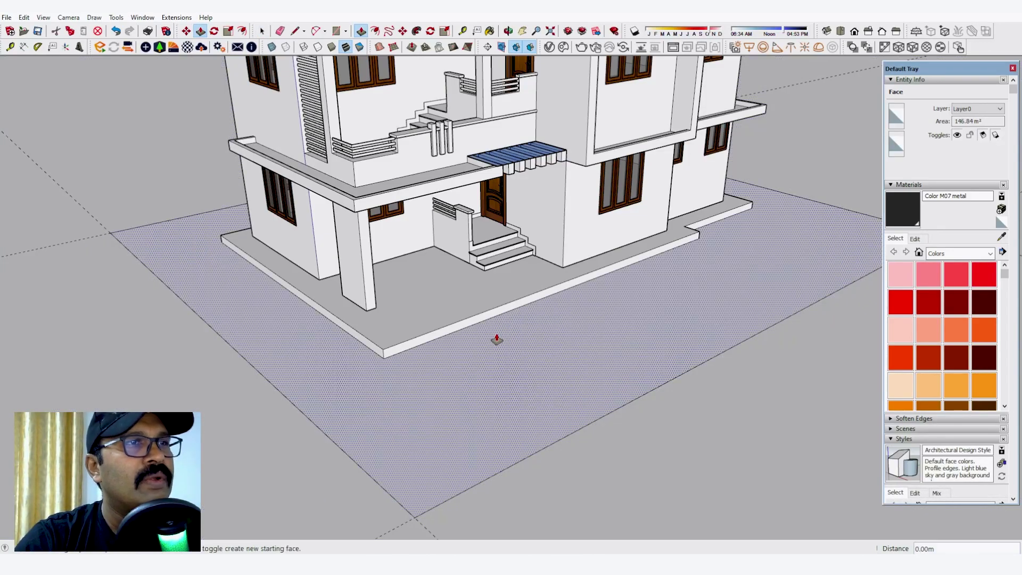
type(".1")
key("Return")
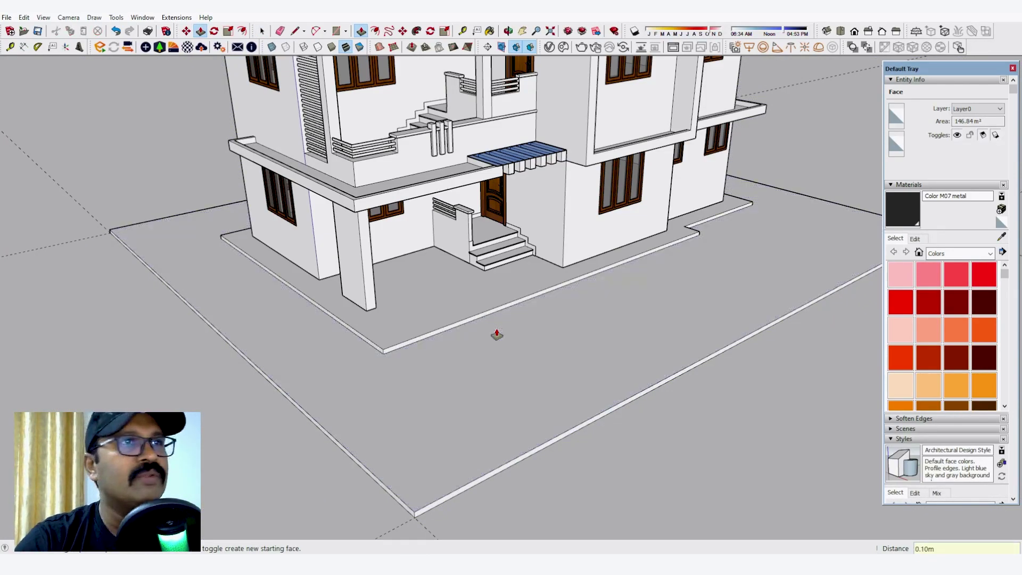
Erase the guide lines around the raised yard slab.
middle_click_drag(542, 298, 499, 378)
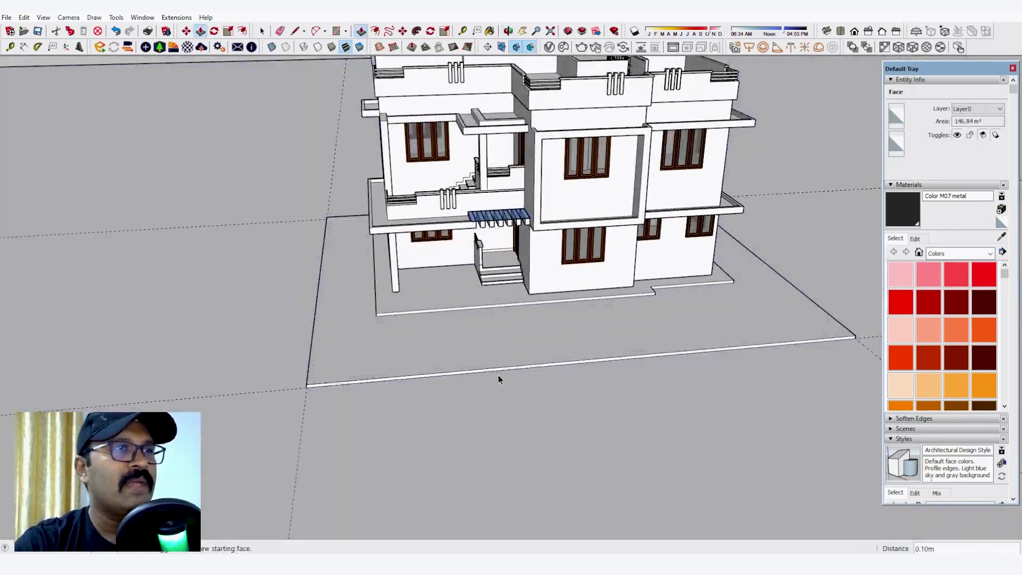
key("space")
left_click(314, 367)
middle_click_drag(315, 368, 461, 366)
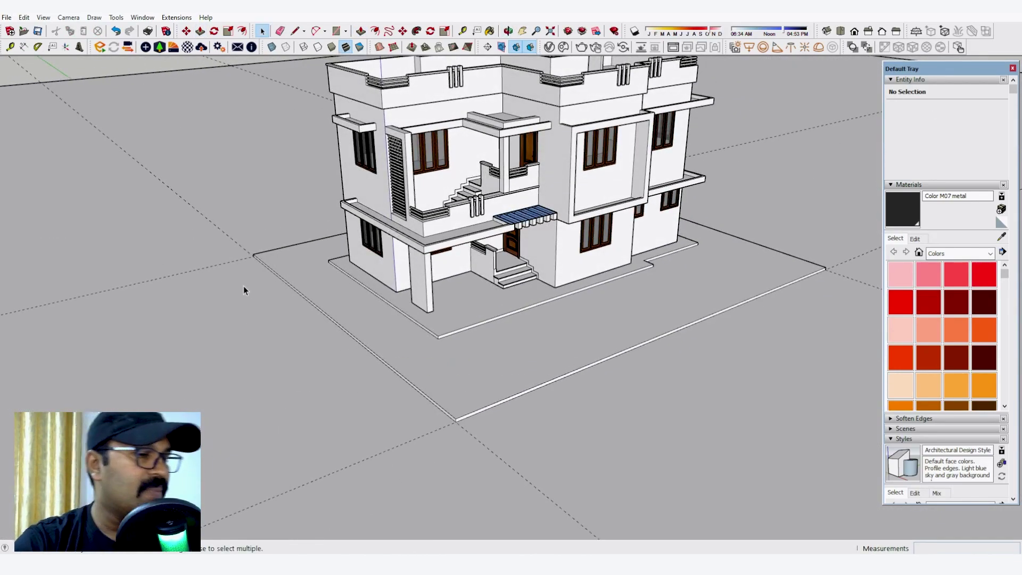
key("e")
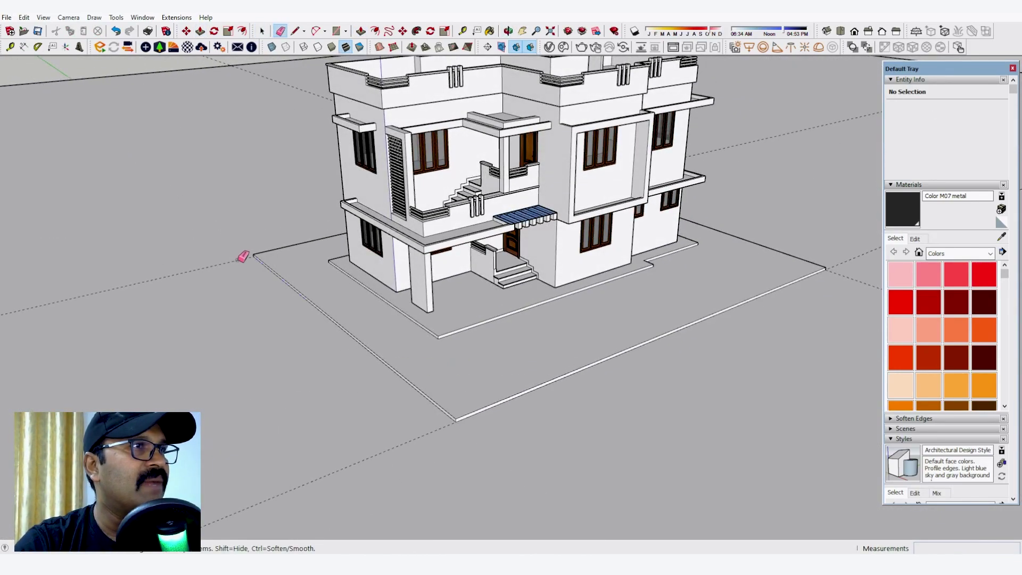
middle_click_drag(448, 434, 642, 447)
middle_click_drag(471, 434, 390, 470)
Draw a short line outward along the red axis from the yard slab's bottom front corner on the porch side.
scroll(460, 433, "up", 5)
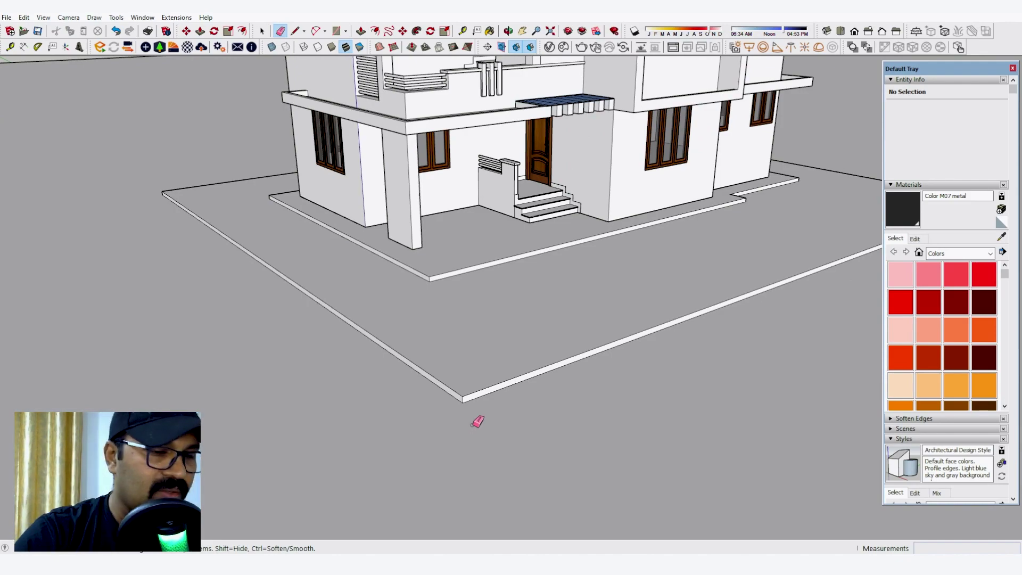
key("l")
left_click(463, 403)
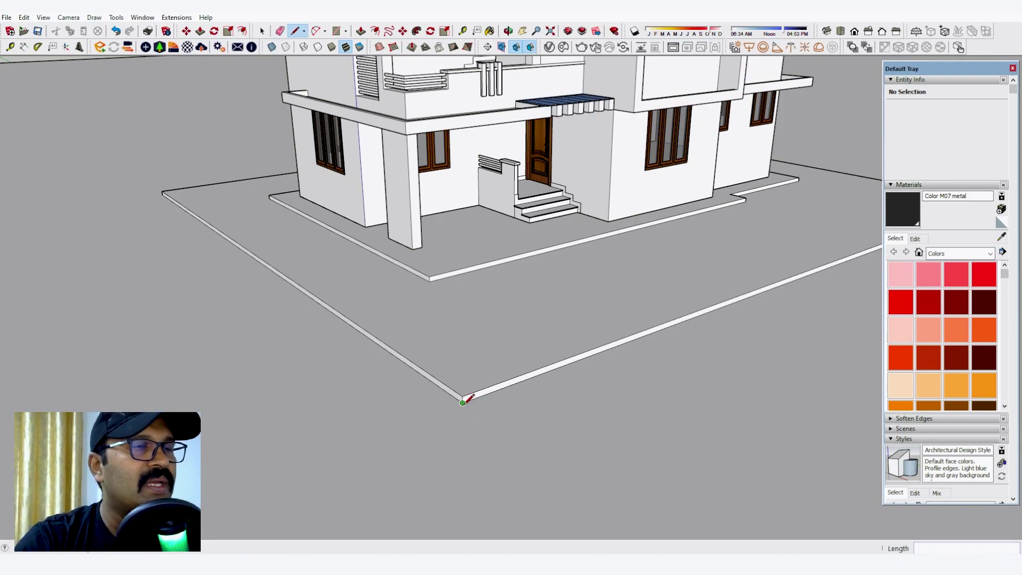
middle_click_drag(430, 415, 314, 449)
scroll(312, 415, "up", 4)
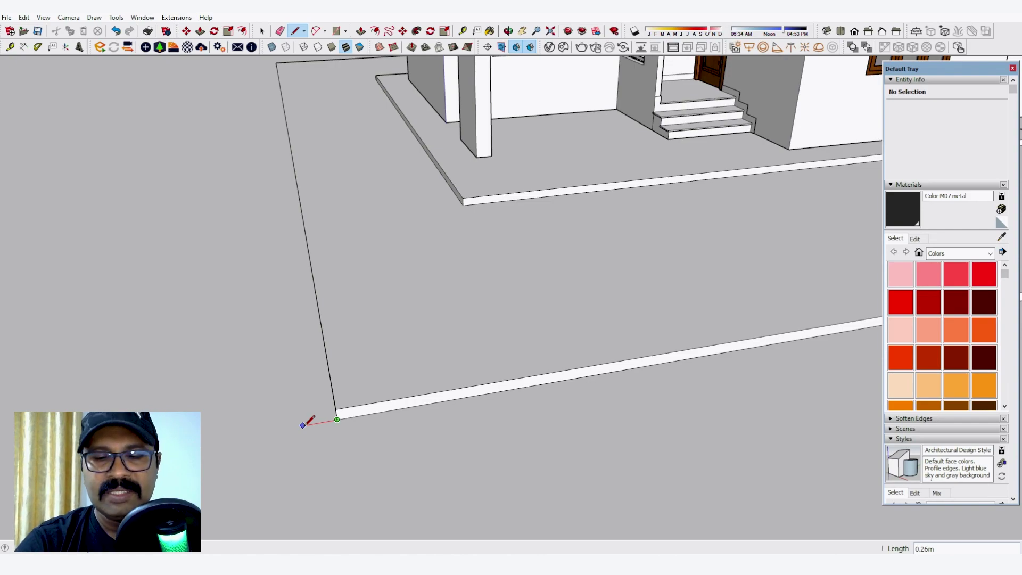
key("Return")
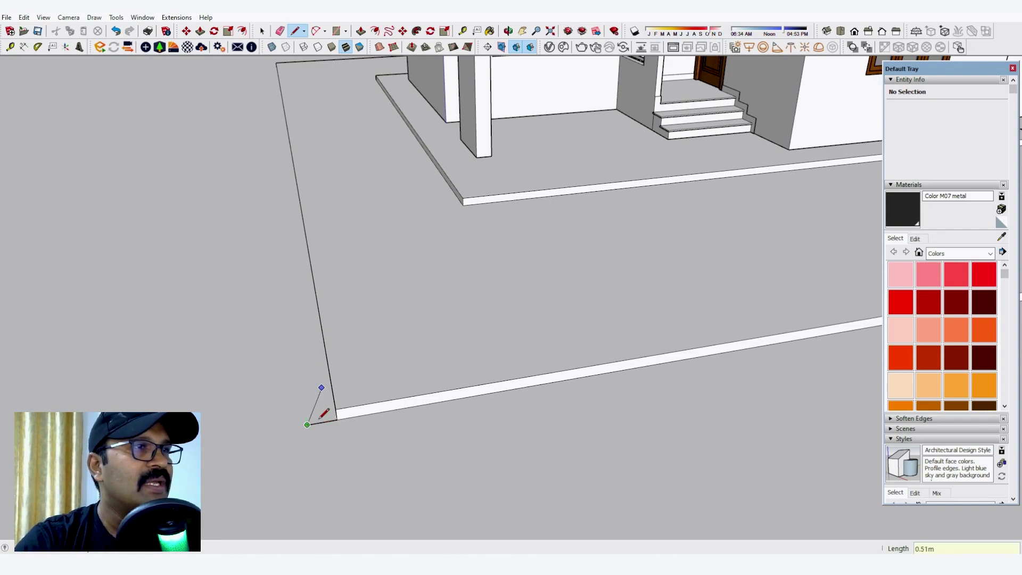
Draw the vertical edge up the blue axis, a short top edge, and close the narrow wall profile at the slab corner.
middle_click_drag(320, 418, 401, 324)
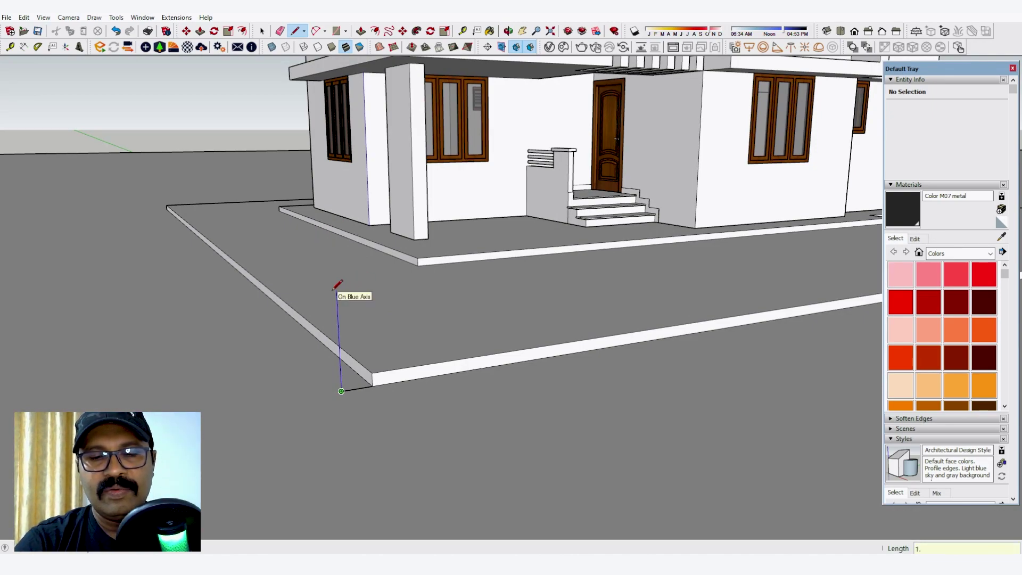
key("Return")
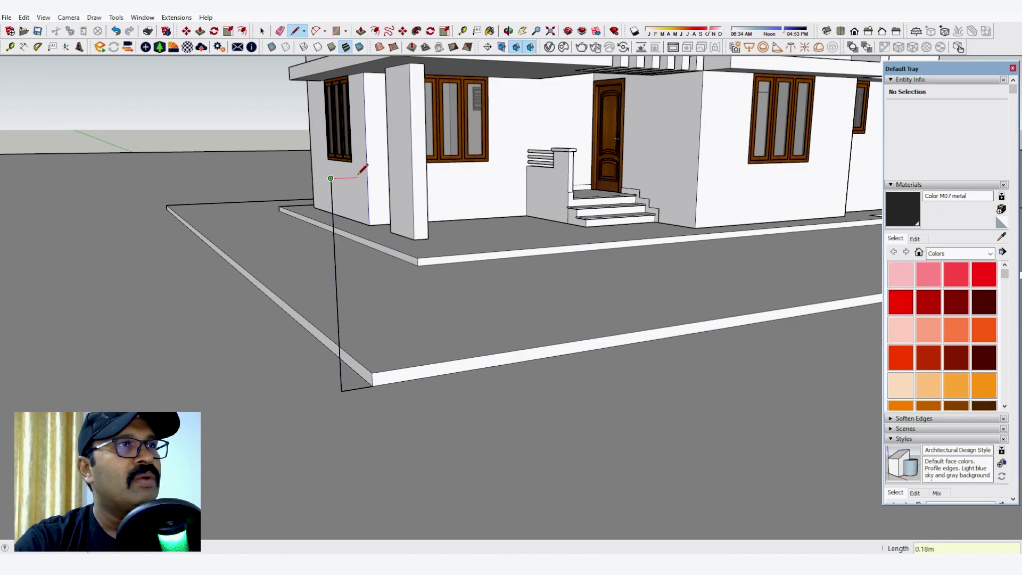
key("Return")
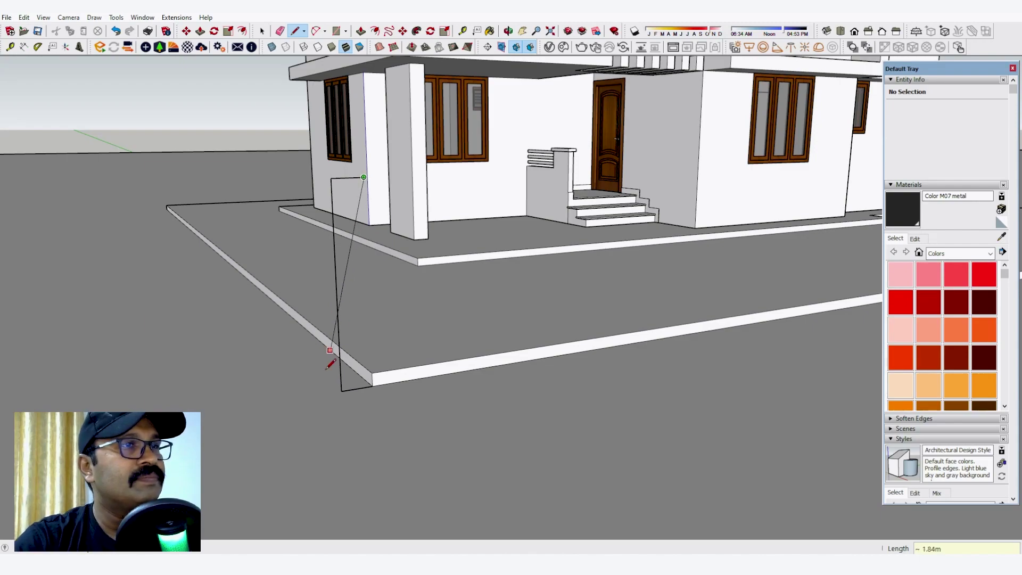
left_click(372, 385)
middle_click_drag(360, 377, 765, 328)
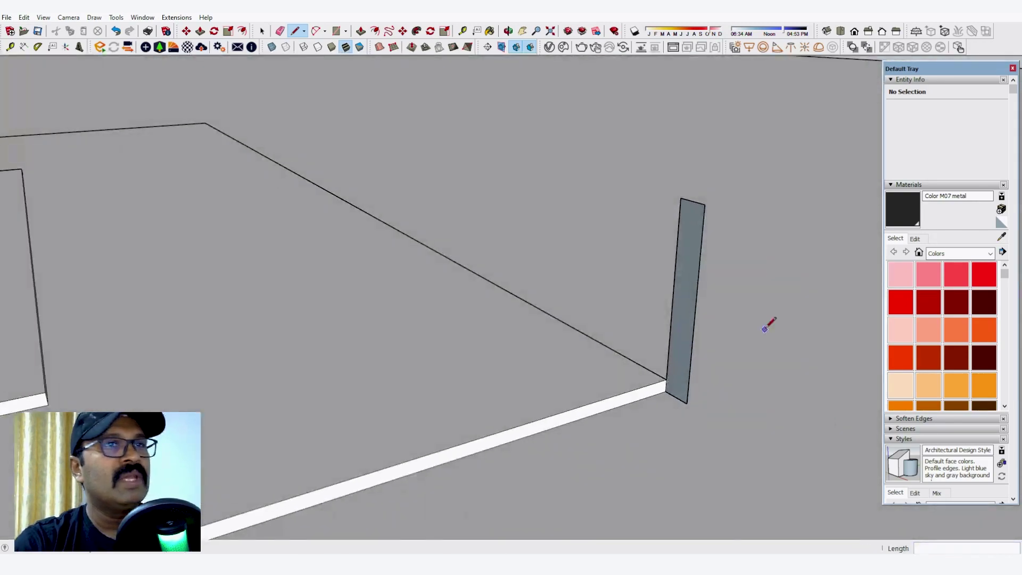
scroll(764, 329, "down", 5)
key("space")
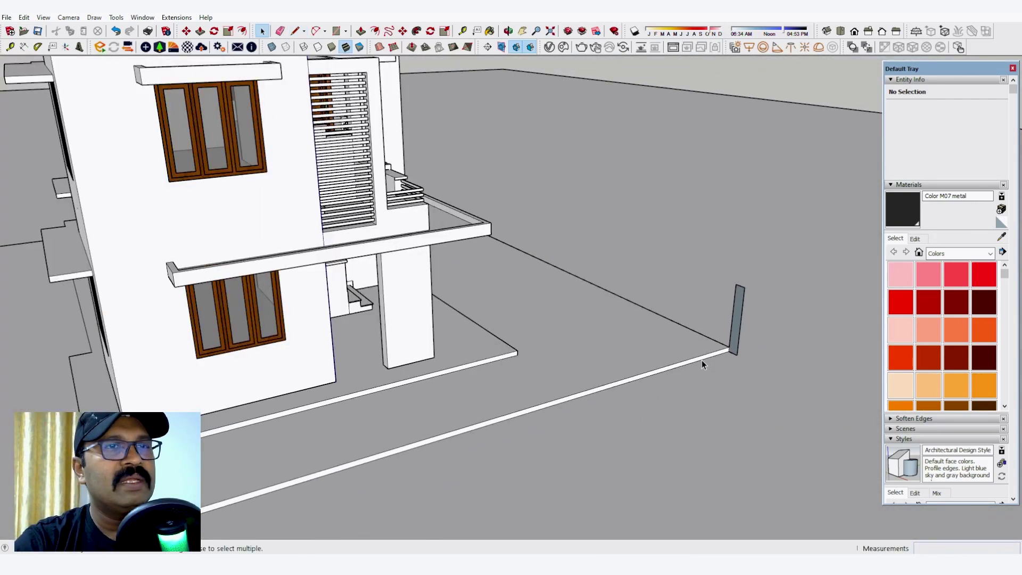
Sweep the narrow wall profile with Follow Me along three outer bottom edges of the yard slab, leaving the front side open.
left_click(702, 360)
scroll(735, 344, "down", 4)
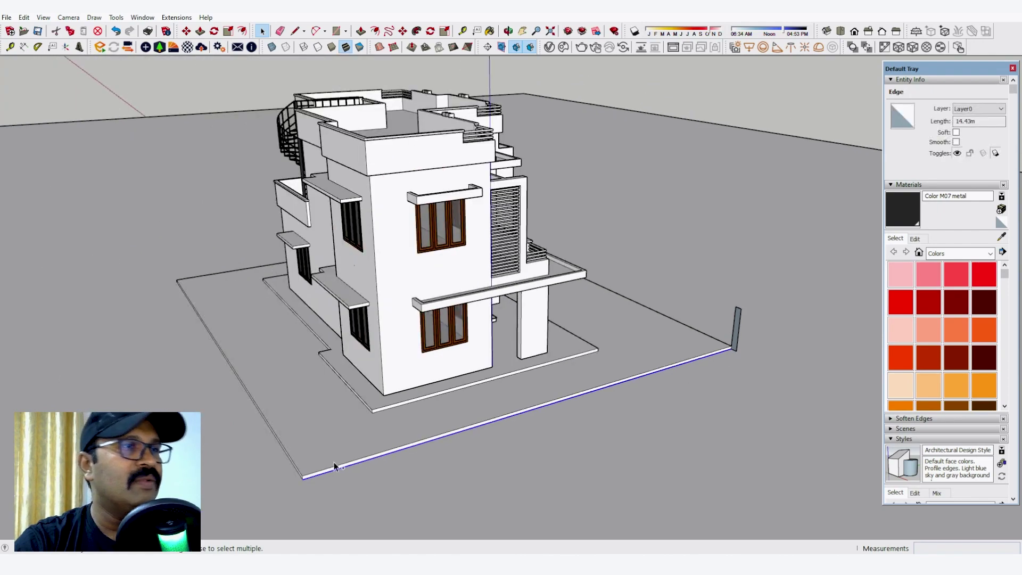
left_click(291, 461, "ctrl")
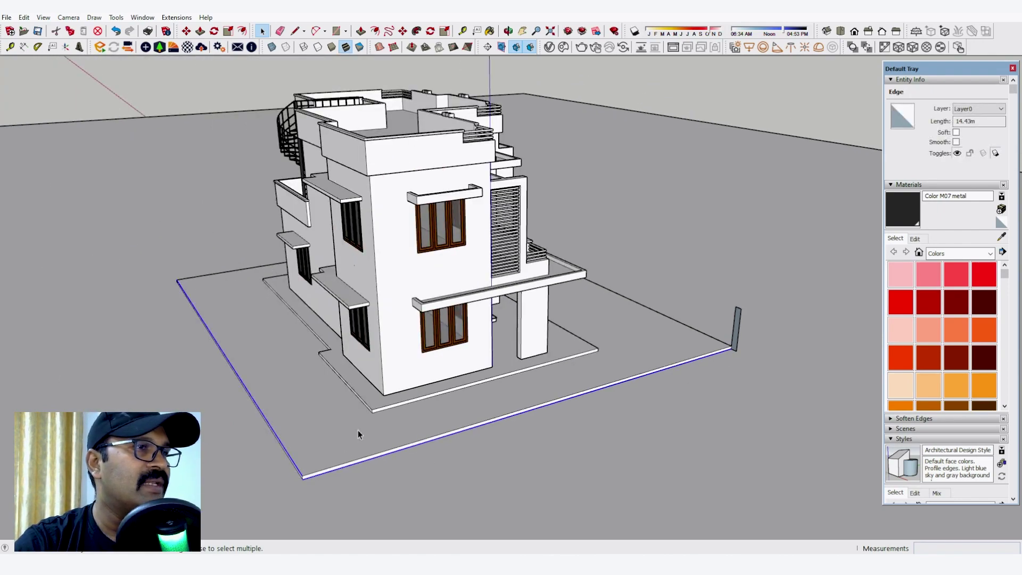
left_click(116, 31)
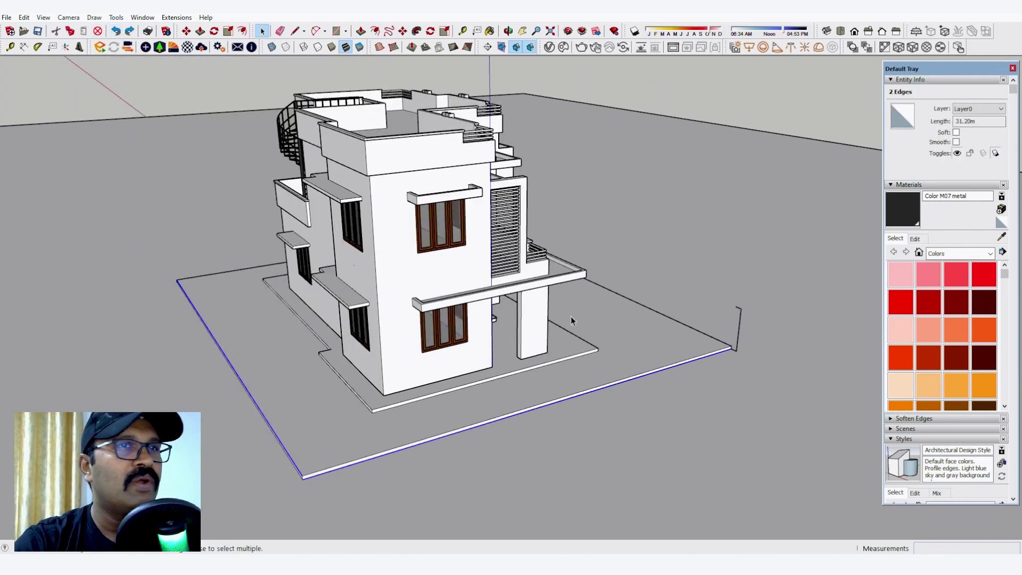
left_click(129, 32)
scroll(743, 378, "up", 3)
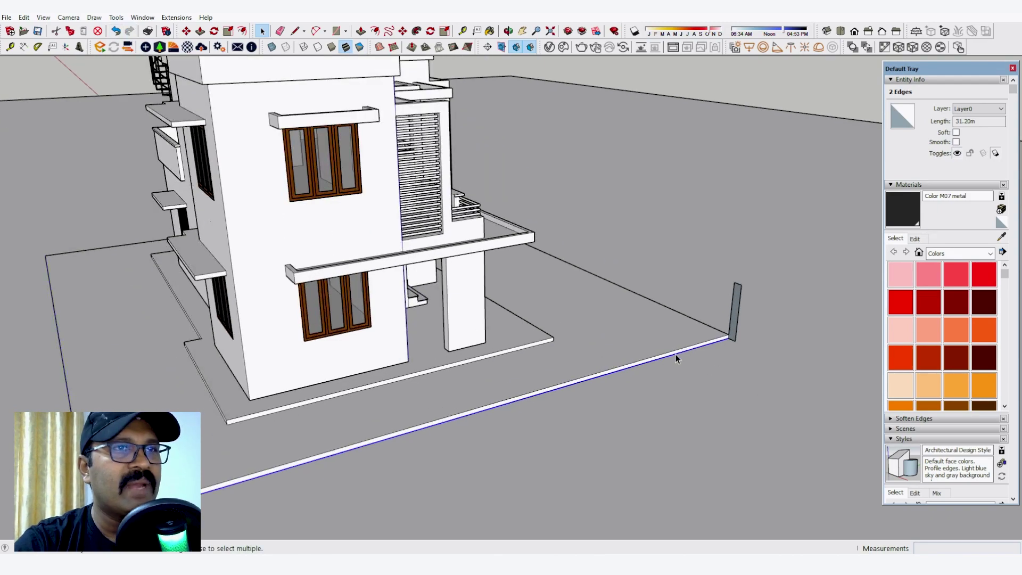
scroll(677, 353, "down", 5)
scroll(431, 400, "up", 8)
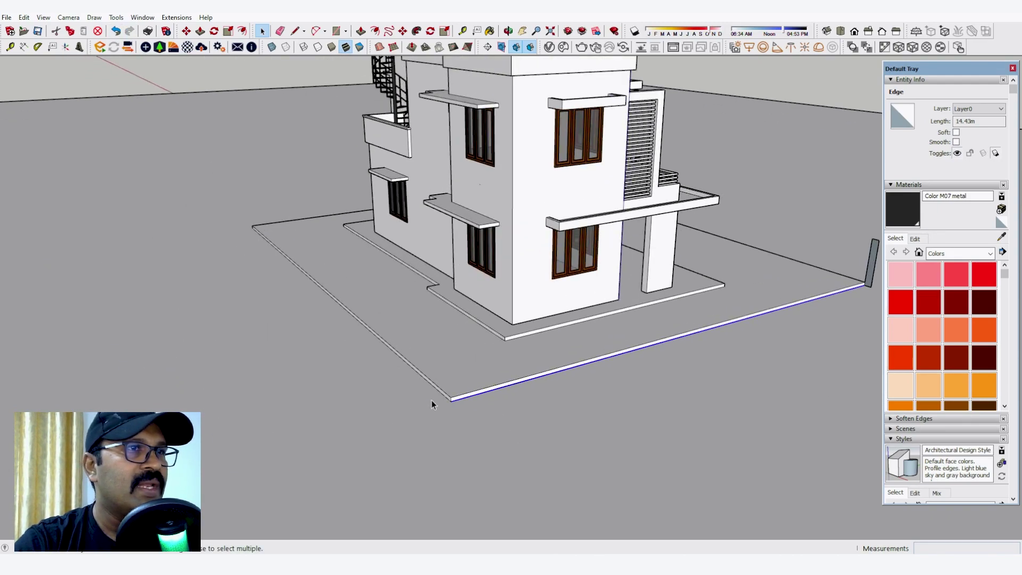
left_click(439, 380, "shift")
scroll(499, 429, "down", 4)
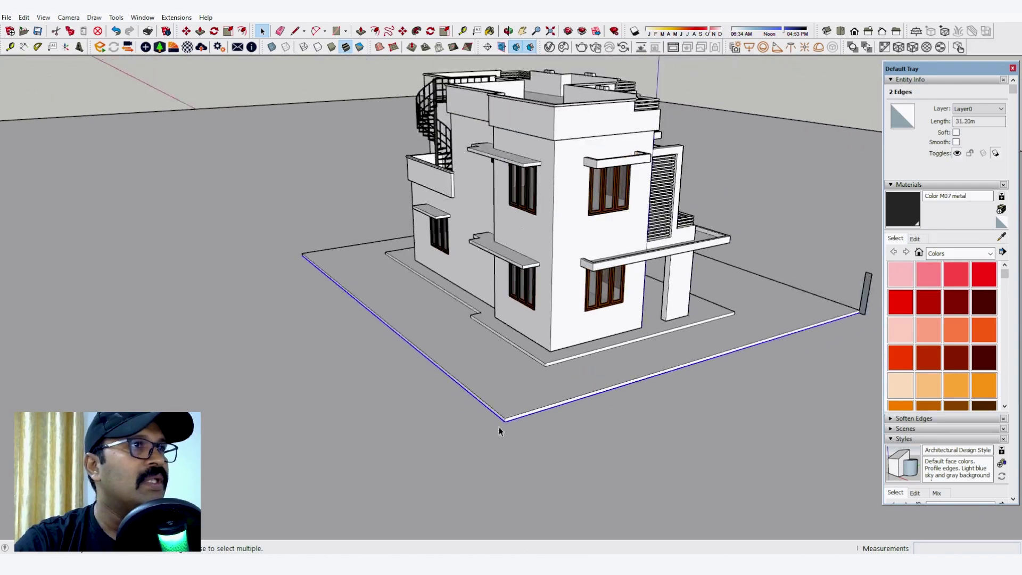
middle_click_drag(500, 429, 995, 377)
scroll(477, 441, "up", 2)
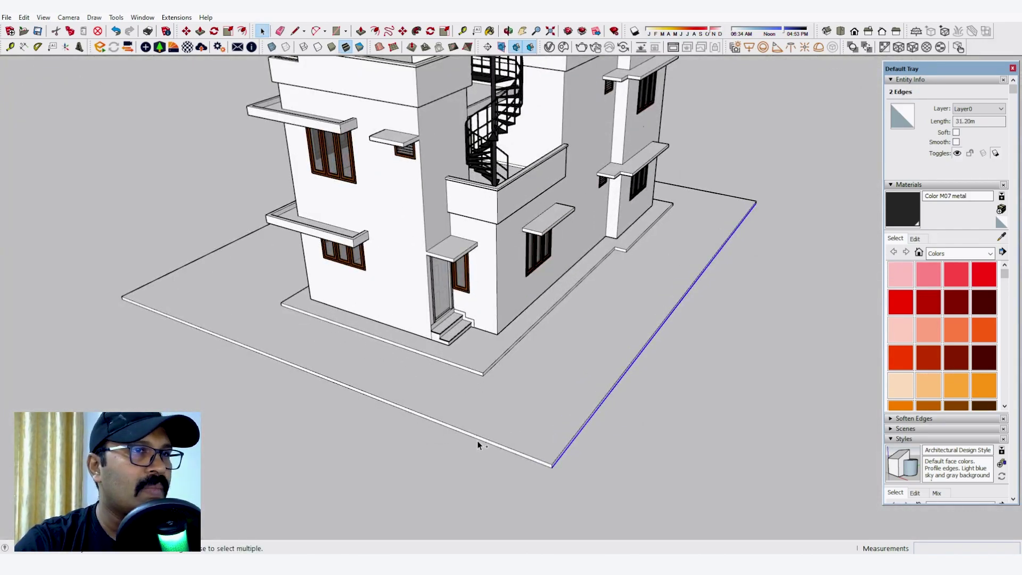
left_click(477, 439, "ctrl")
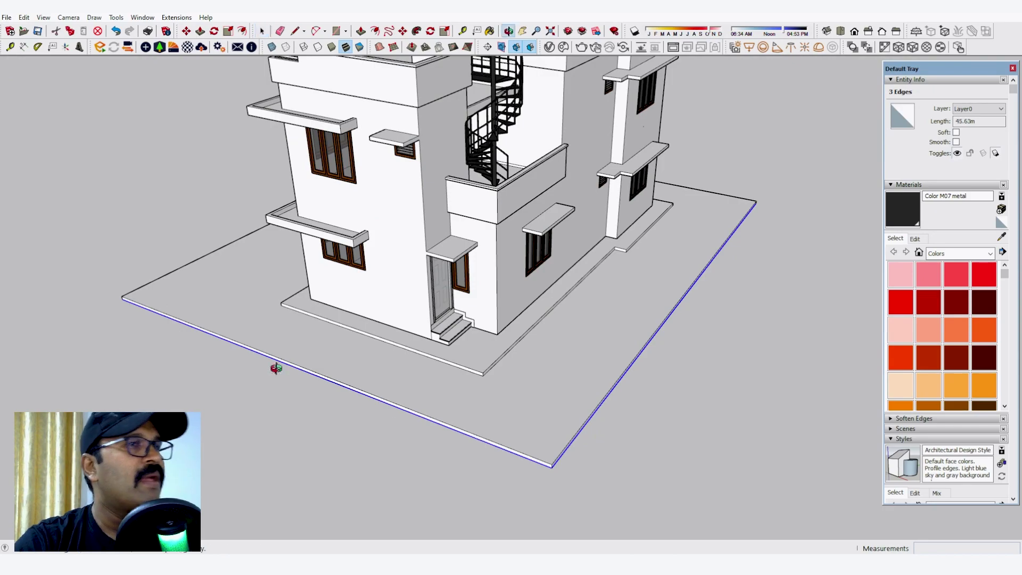
middle_click_drag(273, 367, 778, 324)
left_click(417, 31)
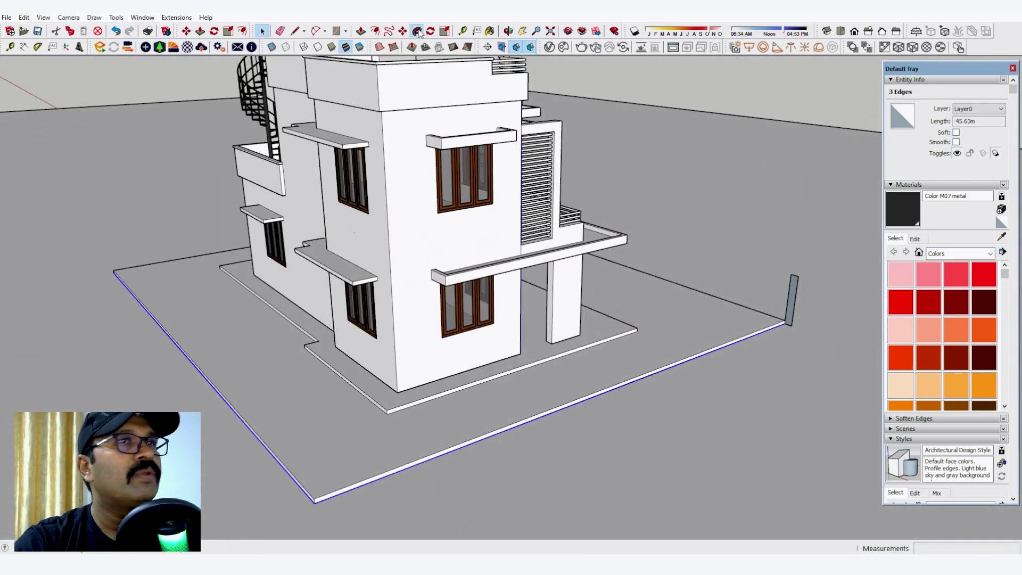
left_click(790, 315)
Draw a 1.50 m vertical line on the boundary wall's open end farthest from the porch to close its end face.
middle_click_drag(784, 338, 521, 299)
scroll(584, 316, "up", 3)
middle_click_drag(584, 317, 490, 342)
scroll(487, 339, "up", 2)
key("l")
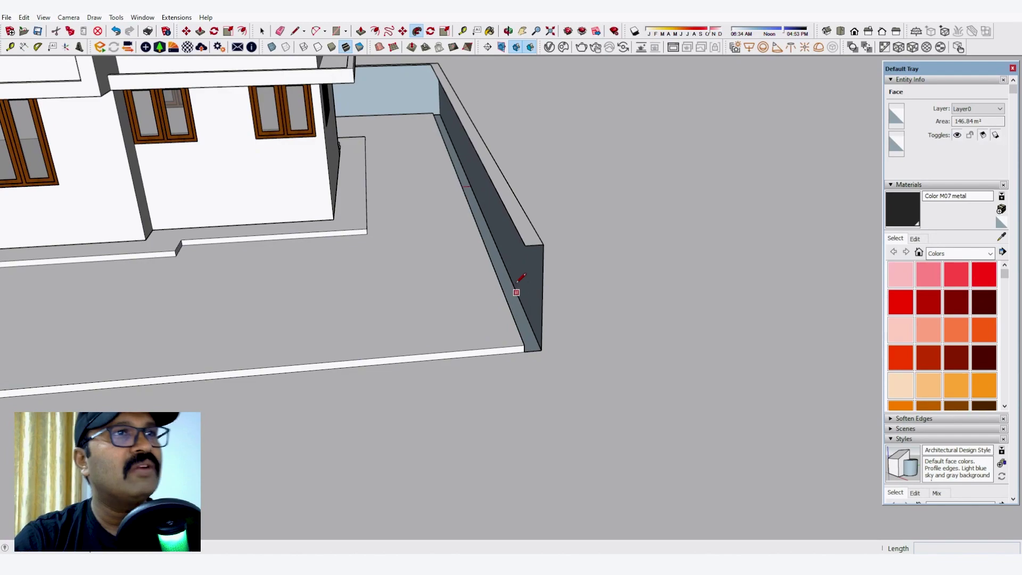
left_click(524, 245)
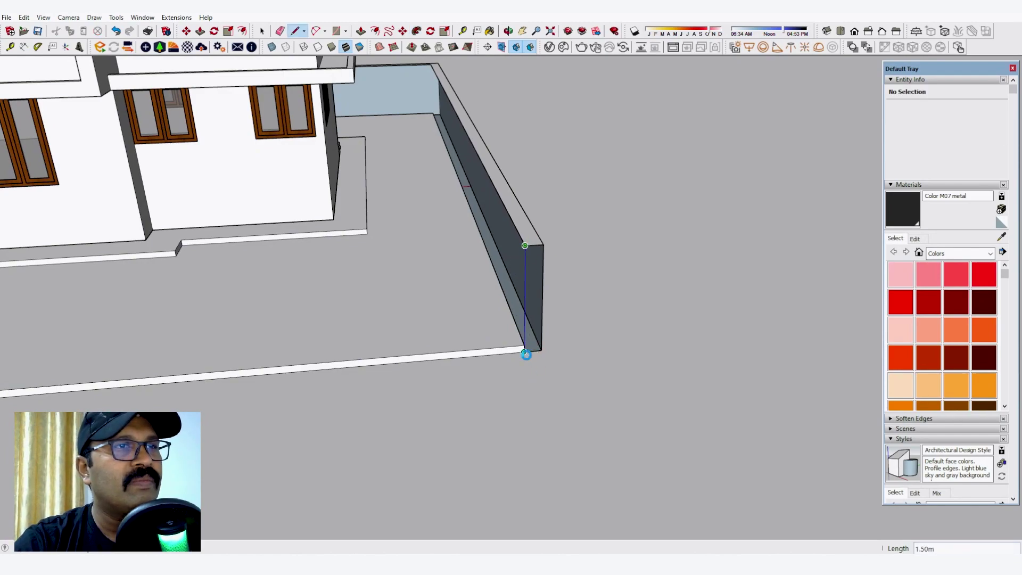
left_click(526, 354)
Draw a vertical line down the inner back corner of that side wall to fill its inner face.
middle_click_drag(415, 340, 501, 352)
left_click(605, 350)
middle_click_drag(605, 350, 379, 289)
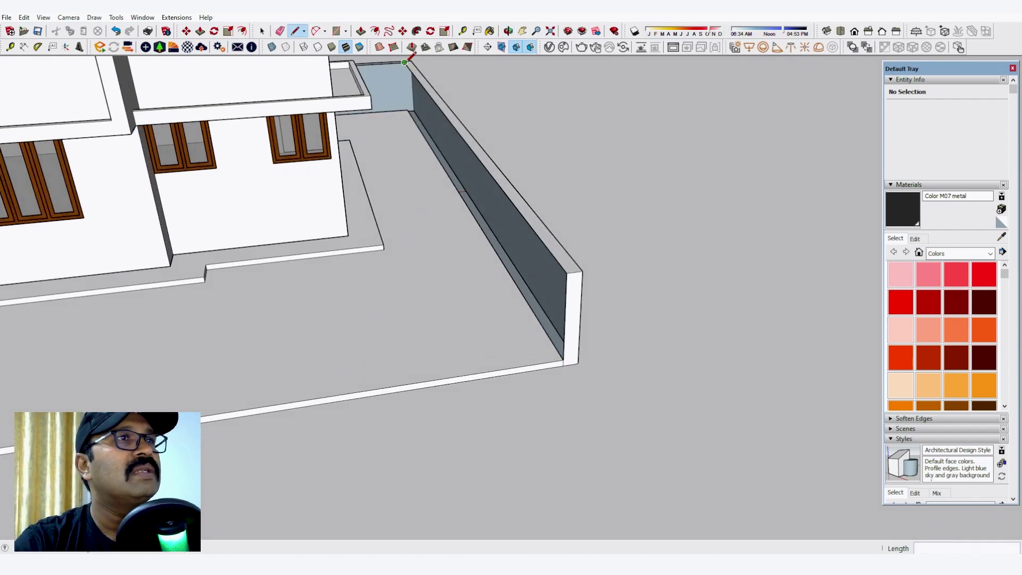
left_click(409, 108)
scroll(463, 266, "down", 4)
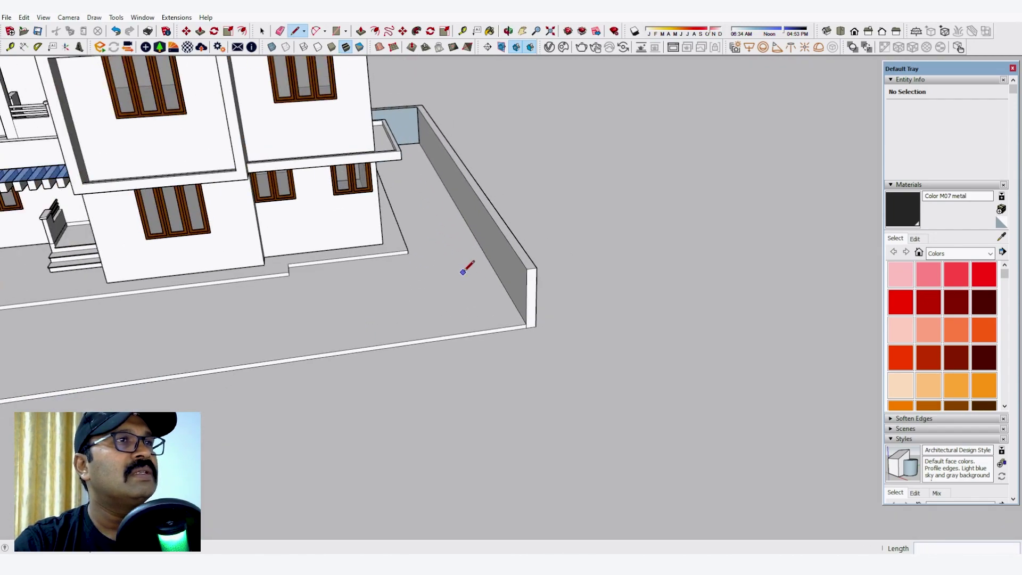
Fill the remaining inner faces of the porch-side and rear boundary walls at their shared inner corner.
middle_click_drag(426, 279, 575, 282, "shift")
scroll(178, 259, "up", 2)
scroll(242, 204, "up", 2)
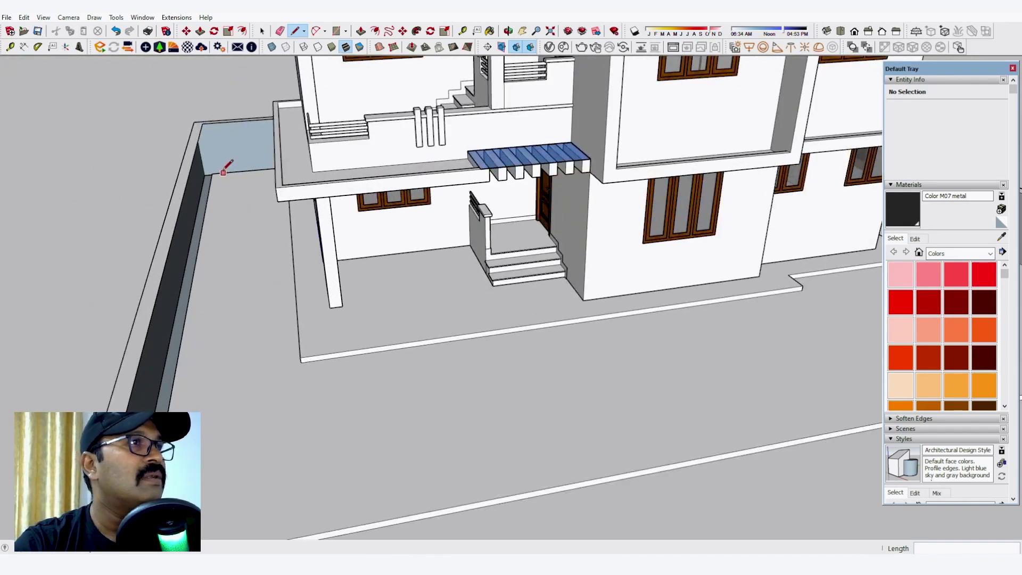
scroll(211, 118, "down", 2)
scroll(252, 222, "down", 3)
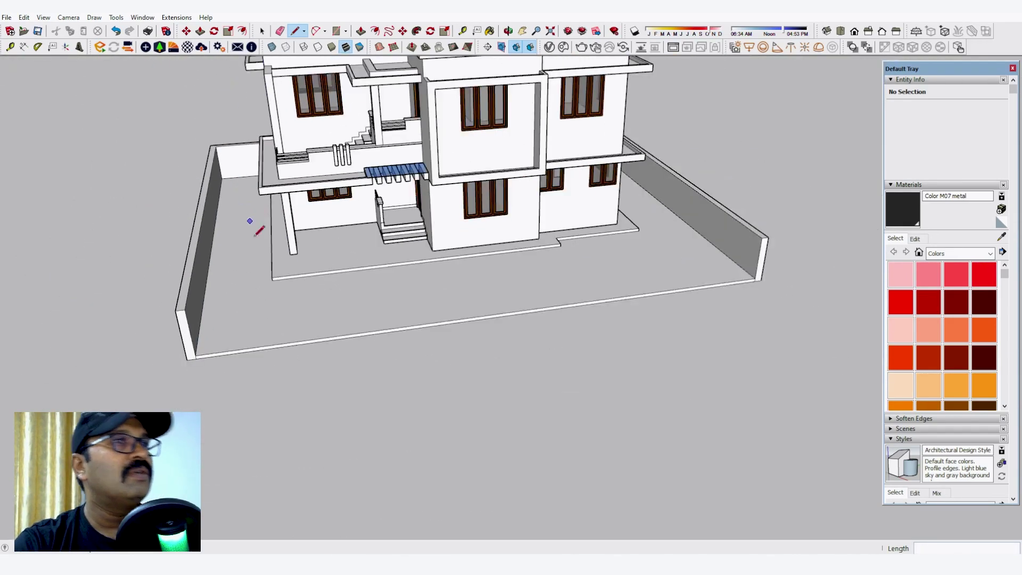
Examine the front of the house and its three-sided boundary wall from low, raised and close viewpoints.
scroll(292, 314, "down", 2)
middle_click_drag(568, 296, 457, 201)
scroll(464, 146, "up", 2)
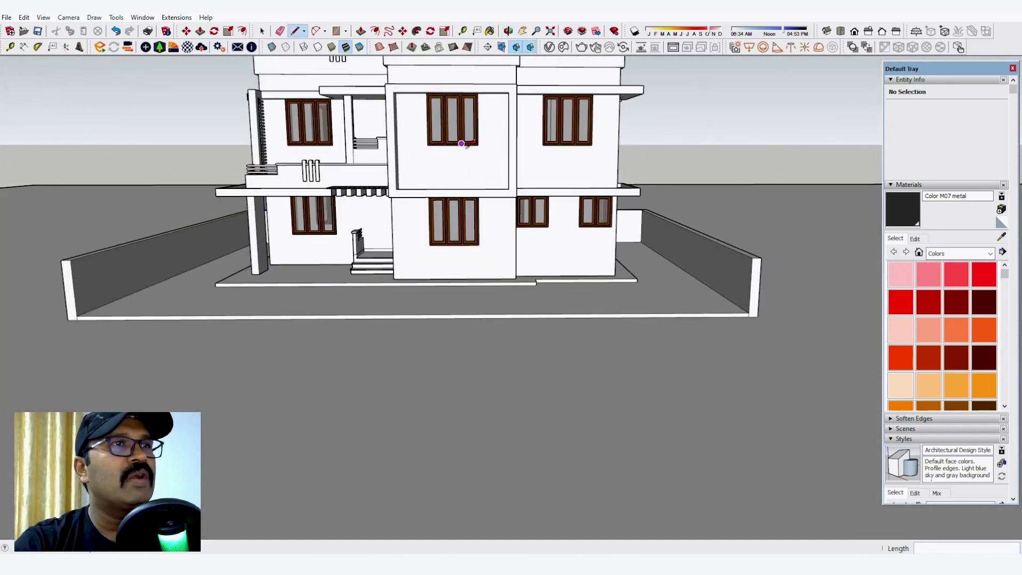
scroll(496, 298, "up", 2)
scroll(515, 500, "down", 3)
scroll(388, 166, "up", 3)
middle_click_drag(446, 242, 453, 207)
middle_click_drag(563, 276, 496, 285)
scroll(364, 256, "up", 2)
scroll(352, 273, "down", 2)
middle_click_drag(326, 280, 312, 262)
scroll(473, 348, "down", 4)
middle_click_drag(437, 355, 604, 393)
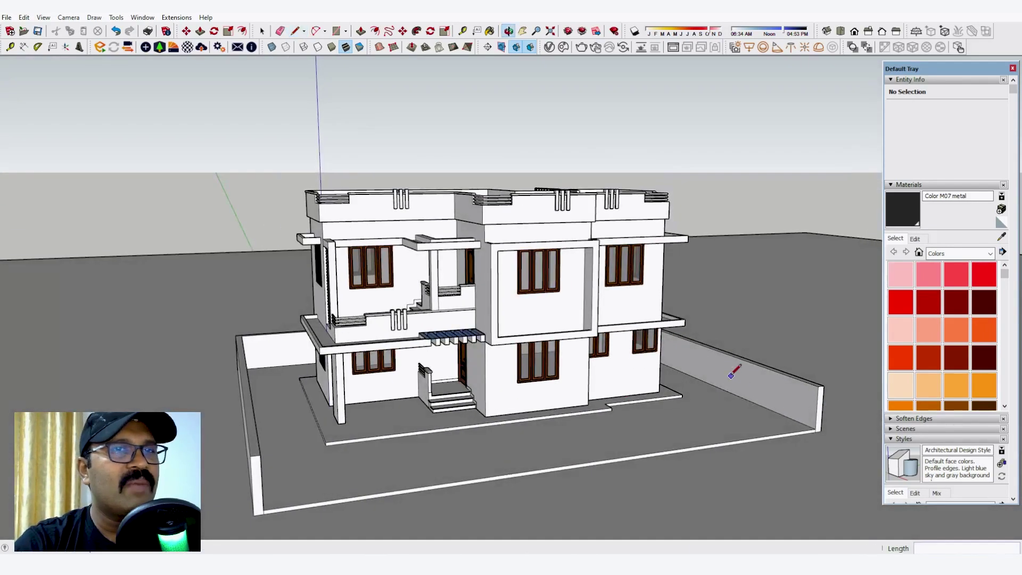
scroll(729, 378, "down", 2)
scroll(807, 403, "up", 1)
middle_click_drag(808, 402, 794, 467)
scroll(552, 325, "down", 2)
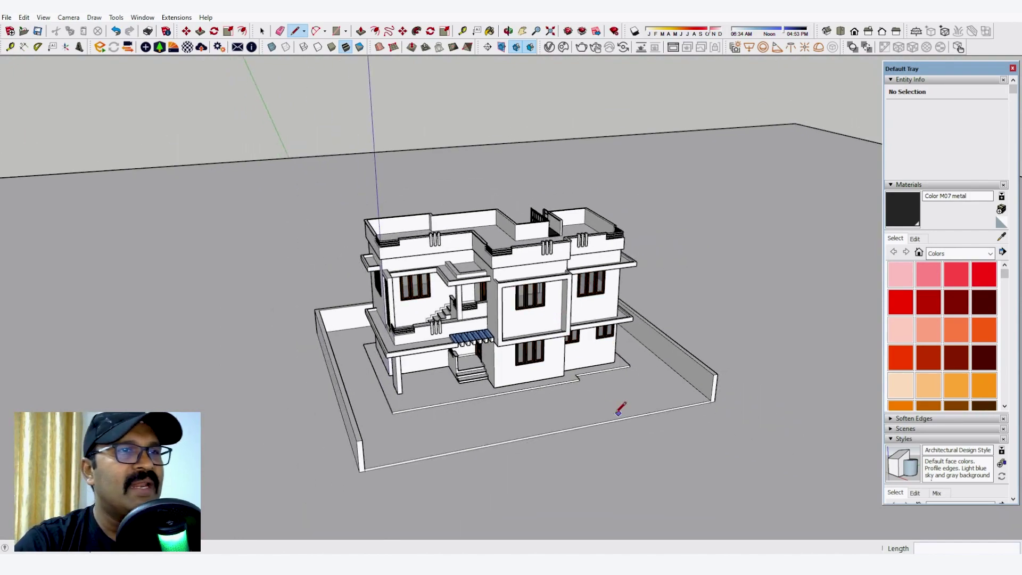
middle_click_drag(617, 415, 523, 333)
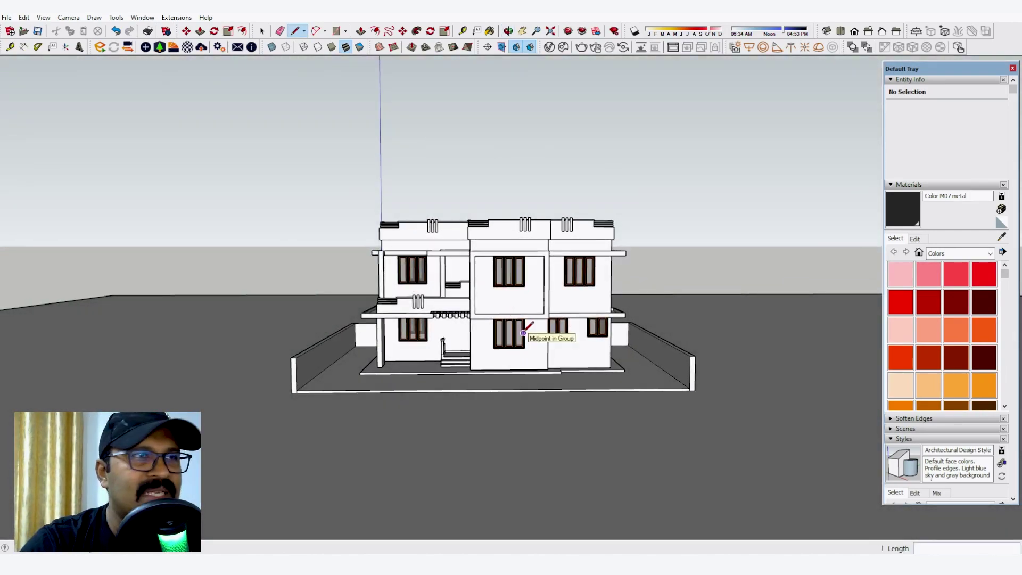
scroll(525, 346, "up", 2)
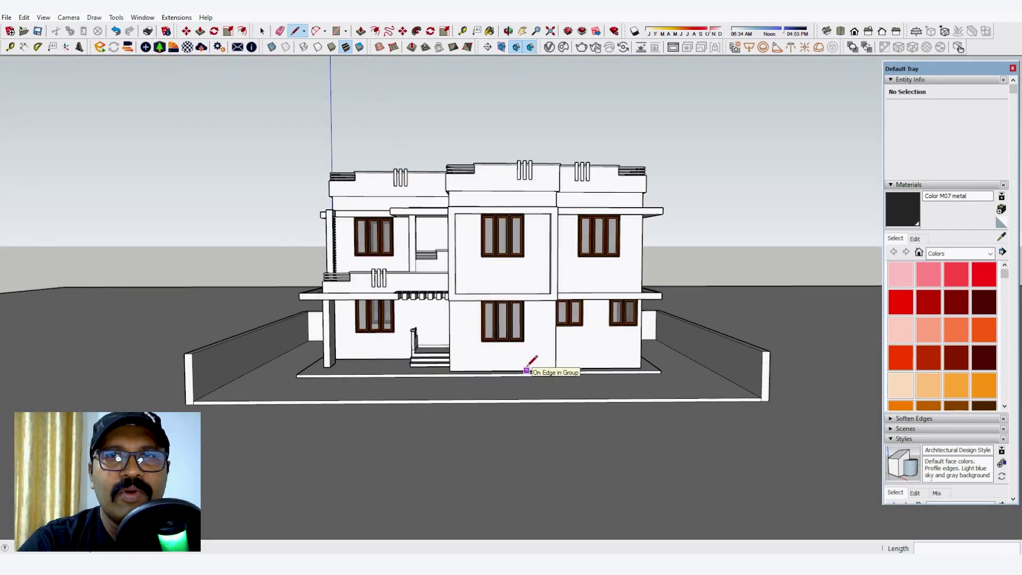
middle_click_drag(465, 358, 500, 425)
scroll(557, 365, "down", 2)
middle_click_drag(557, 365, 498, 279)
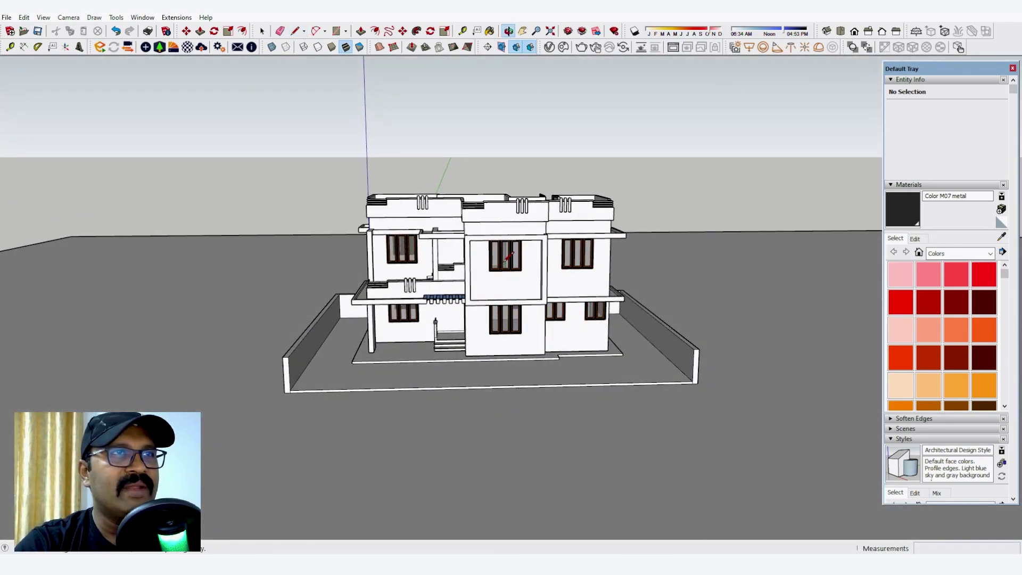
scroll(498, 279, "up", 5)
scroll(502, 288, "down", 3)
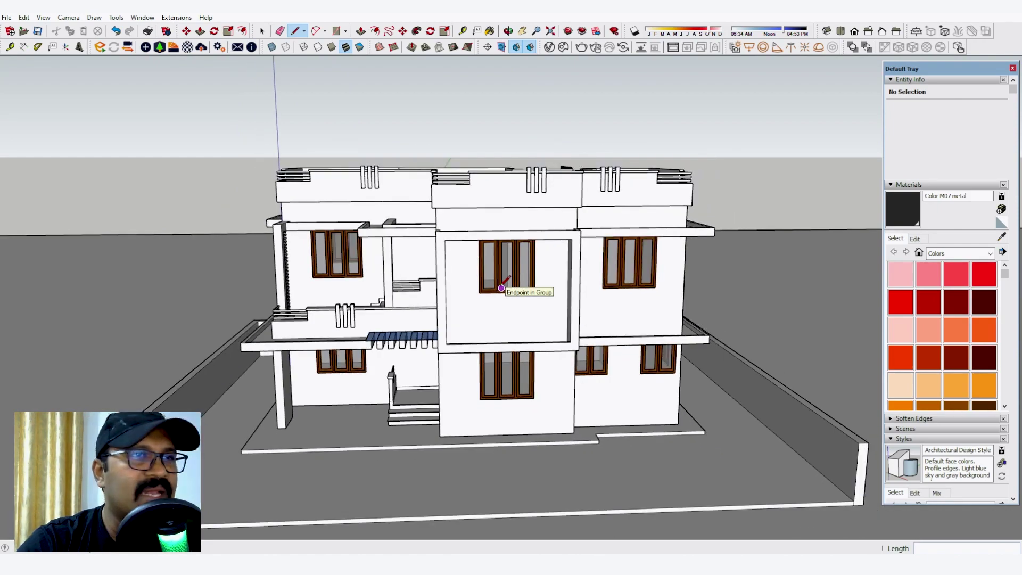
scroll(447, 379, "up", 3)
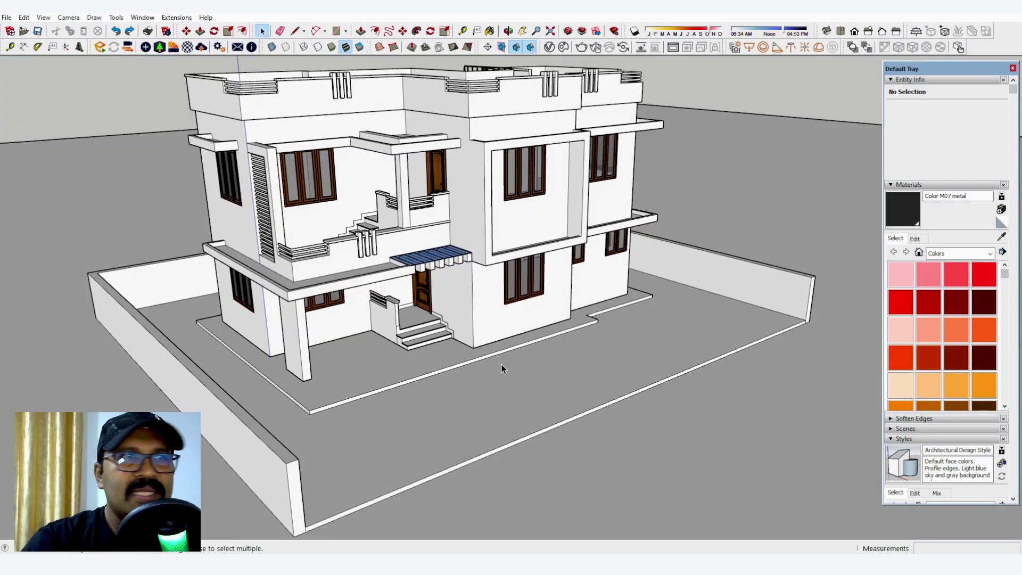
Push/Pull the underside of the large ground slab downward about 4.05 m.
scroll(502, 368, "down", 8)
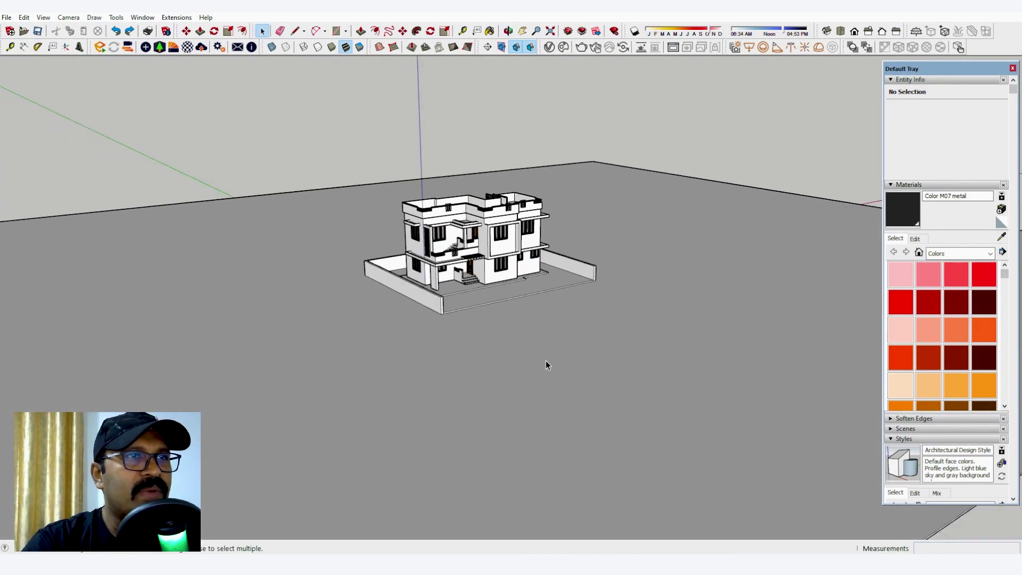
left_click(545, 365)
middle_click_drag(503, 315, 527, 271)
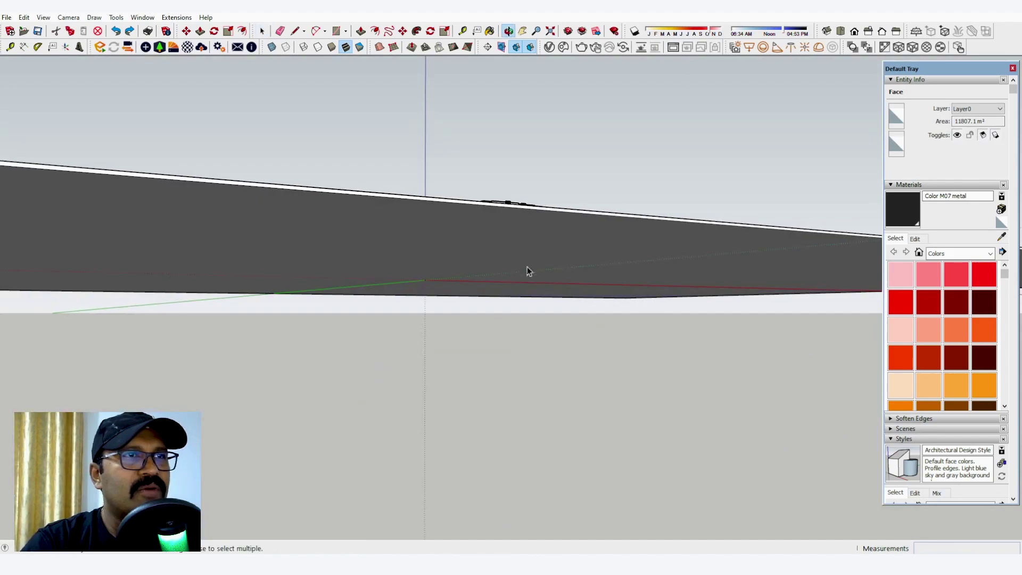
key("p")
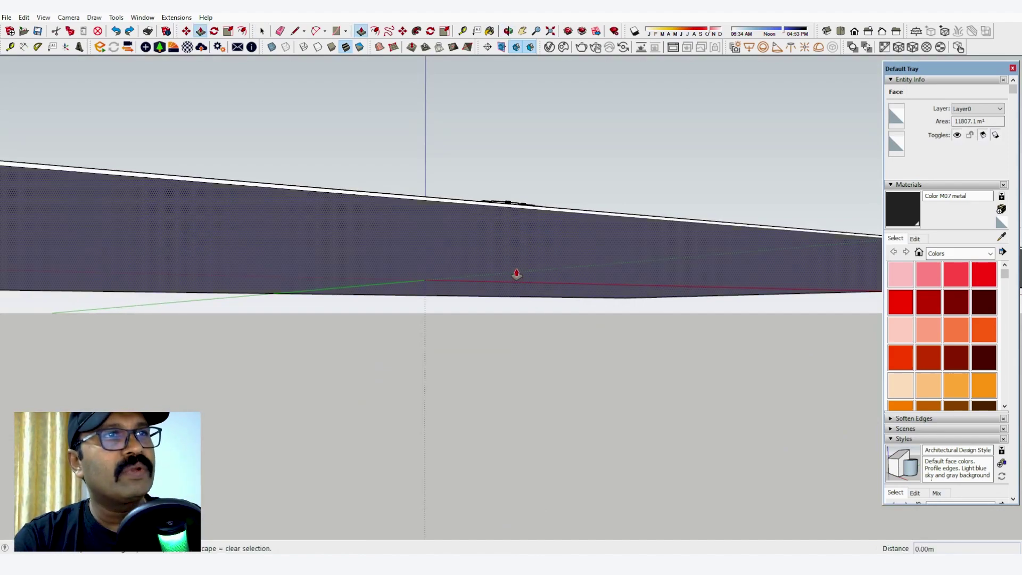
left_click(515, 269)
left_click(527, 333)
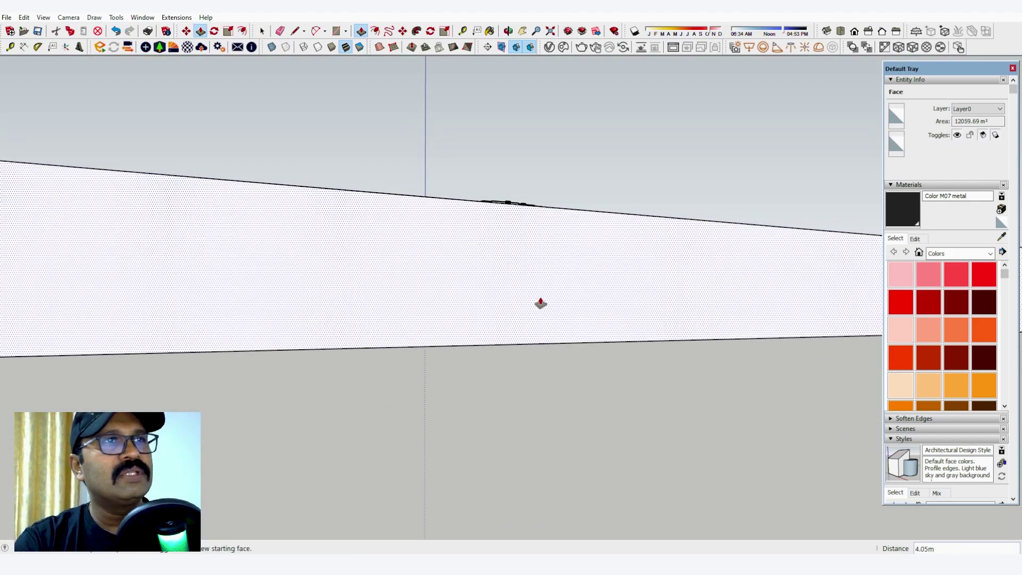
middle_click_drag(541, 303, 492, 520)
scroll(532, 457, "down", 8)
scroll(564, 231, "up", 8)
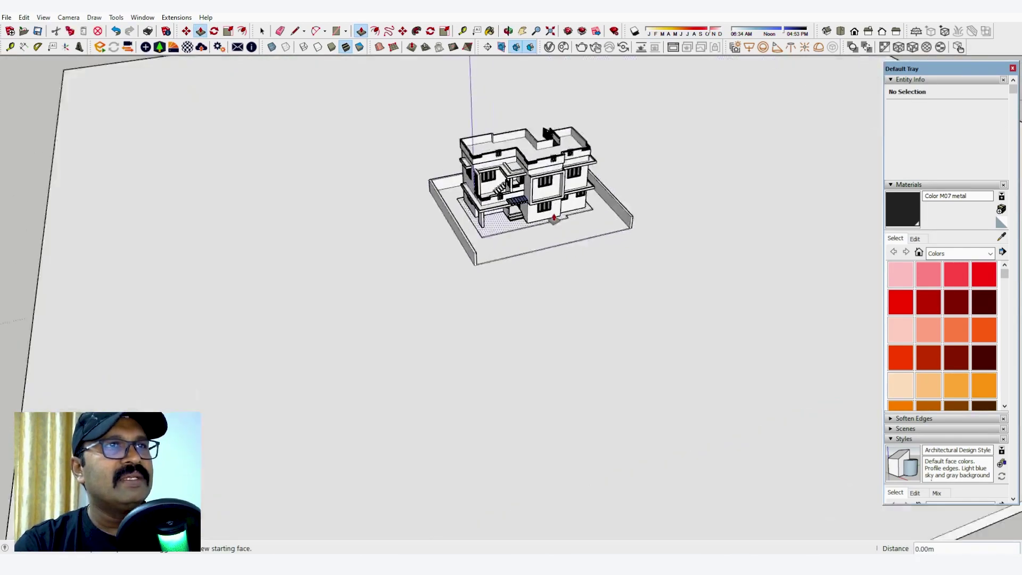
left_click(542, 257)
key("space")
Draw a line across the ground outward from the porch-side wall's outer front corner, in line with the slab's front edge.
scroll(527, 304, "up", 6)
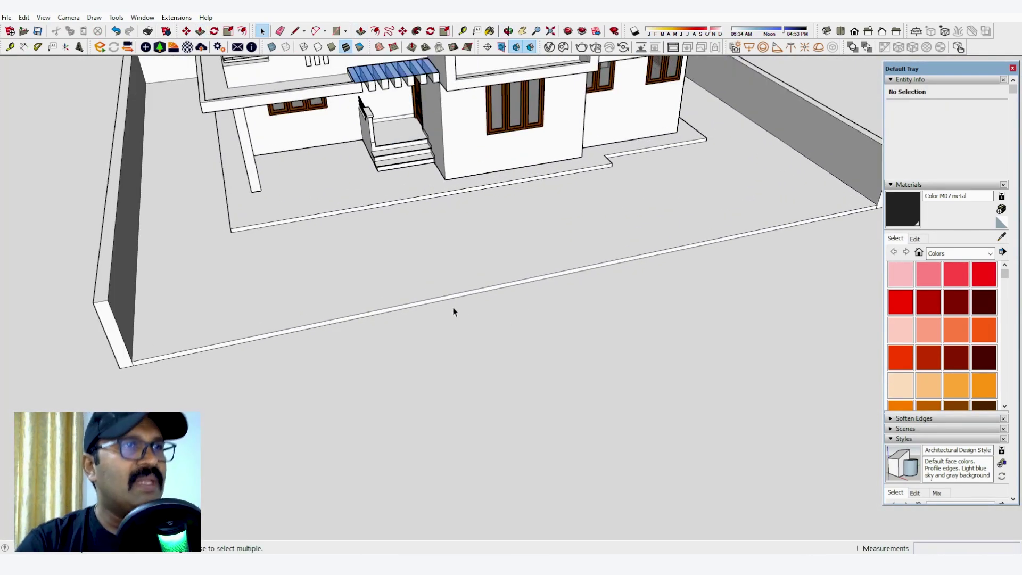
scroll(545, 330, "down", 3)
middle_click_drag(481, 299, 518, 329)
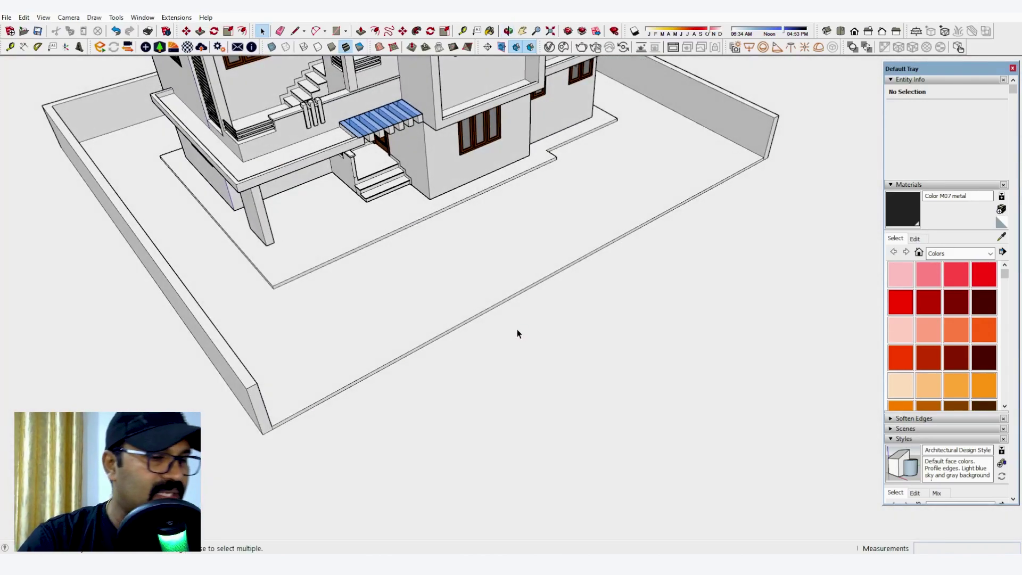
key("l")
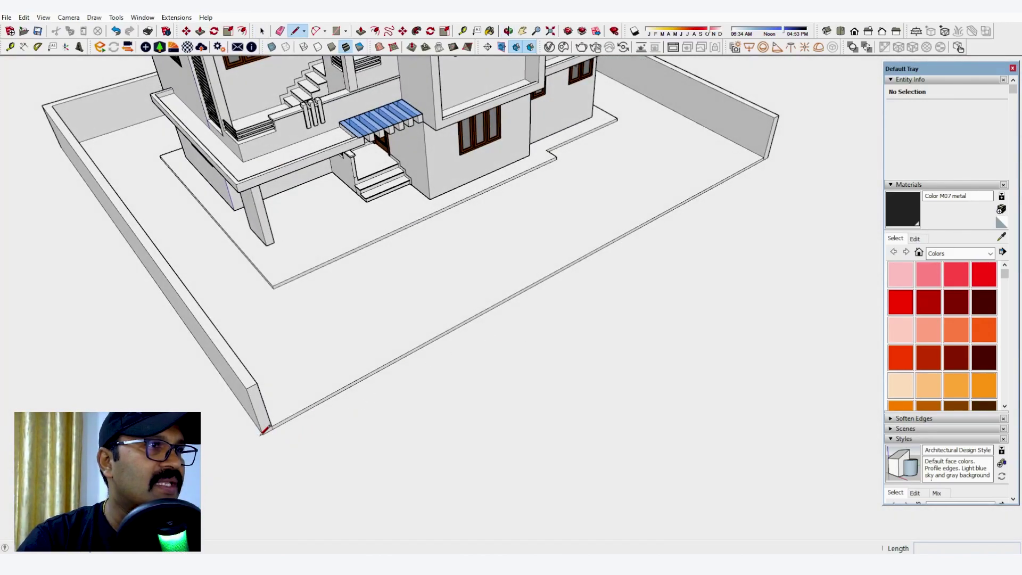
left_click(263, 434)
scroll(599, 154, "down", 3)
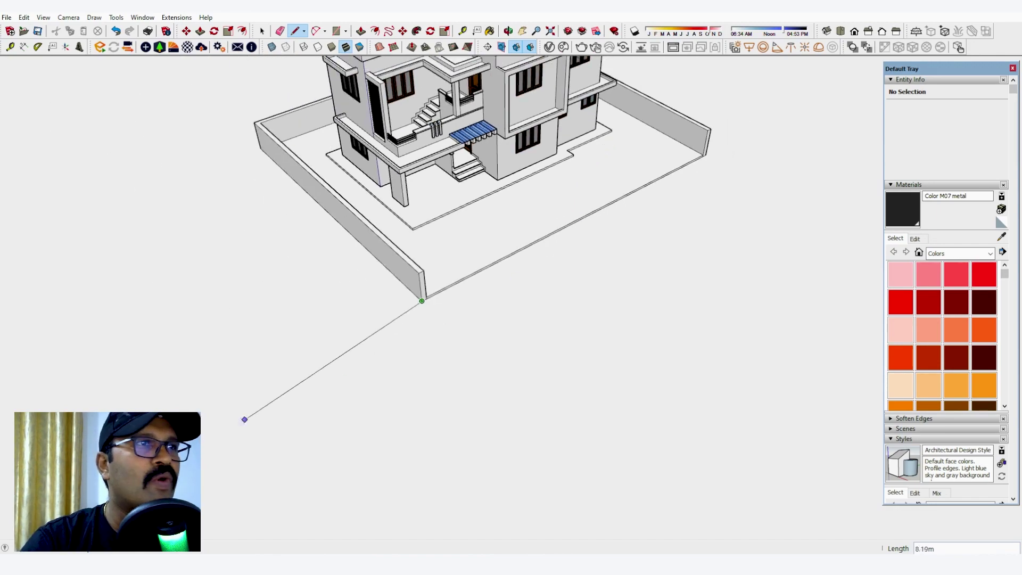
left_click(422, 301)
key("space")
Draw a line outward across the ground from the far side wall's outer front corner, in line with the slab's front edge.
scroll(713, 181, "up", 3)
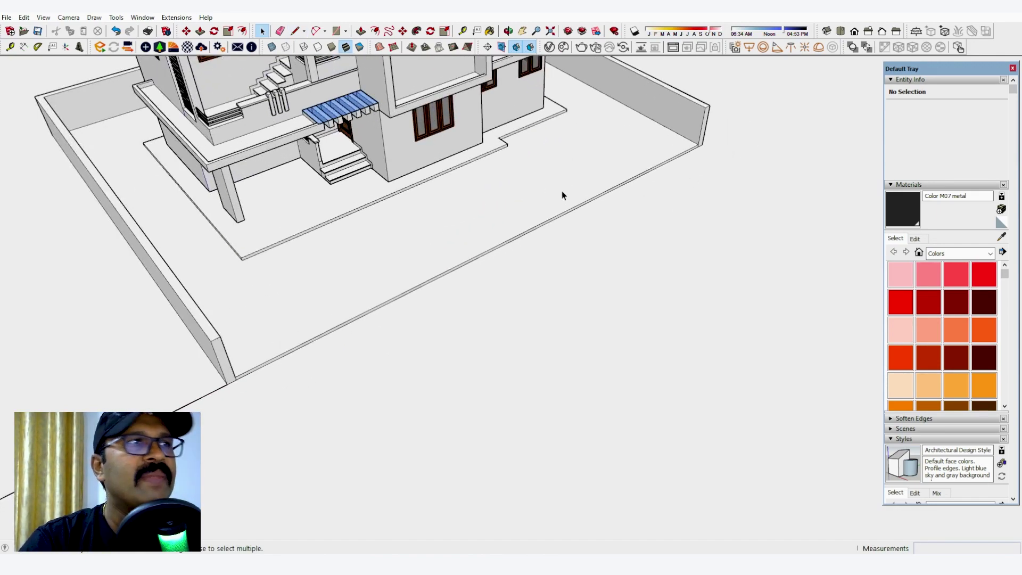
middle_click_drag(561, 190, 512, 170)
scroll(240, 323, "up", 3)
scroll(188, 354, "down", 6)
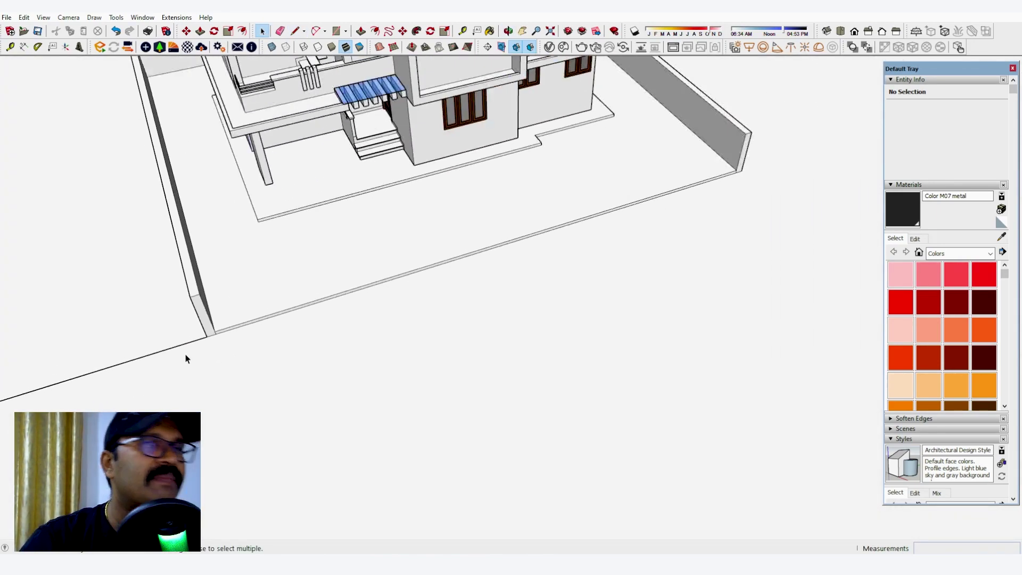
scroll(618, 230, "up", 4)
key("l")
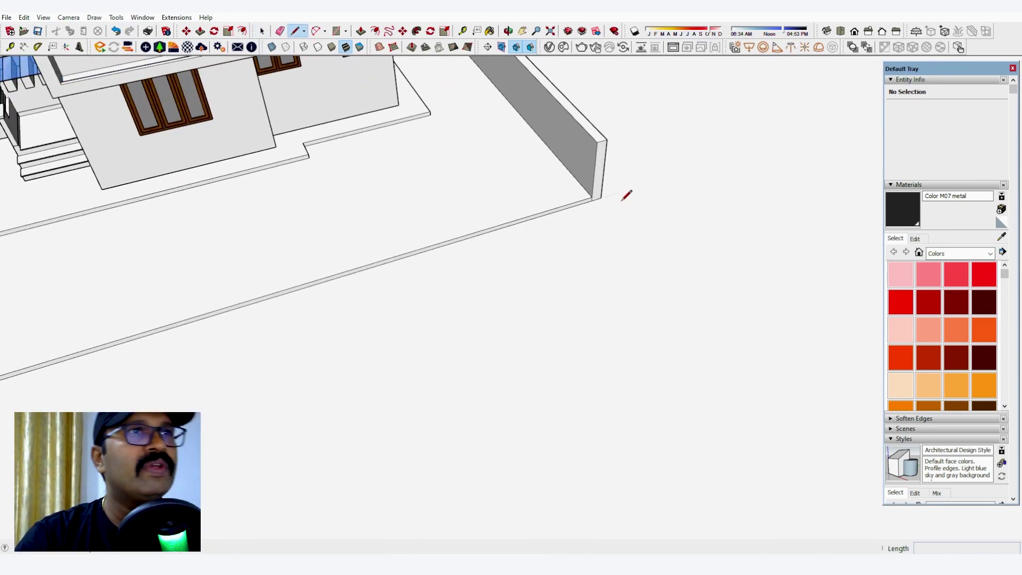
left_click(601, 198)
scroll(601, 202, "down", 4)
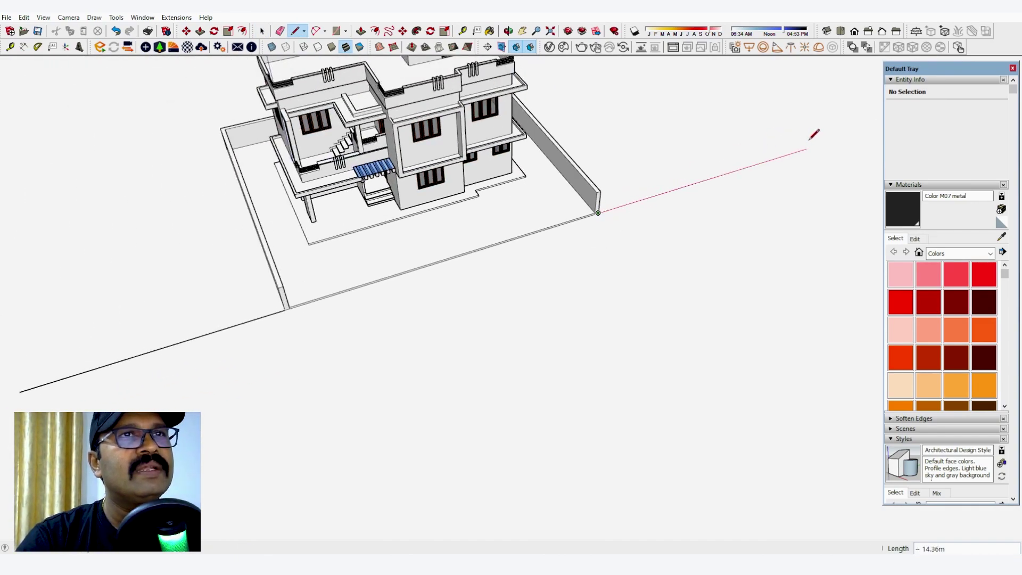
left_click(821, 144)
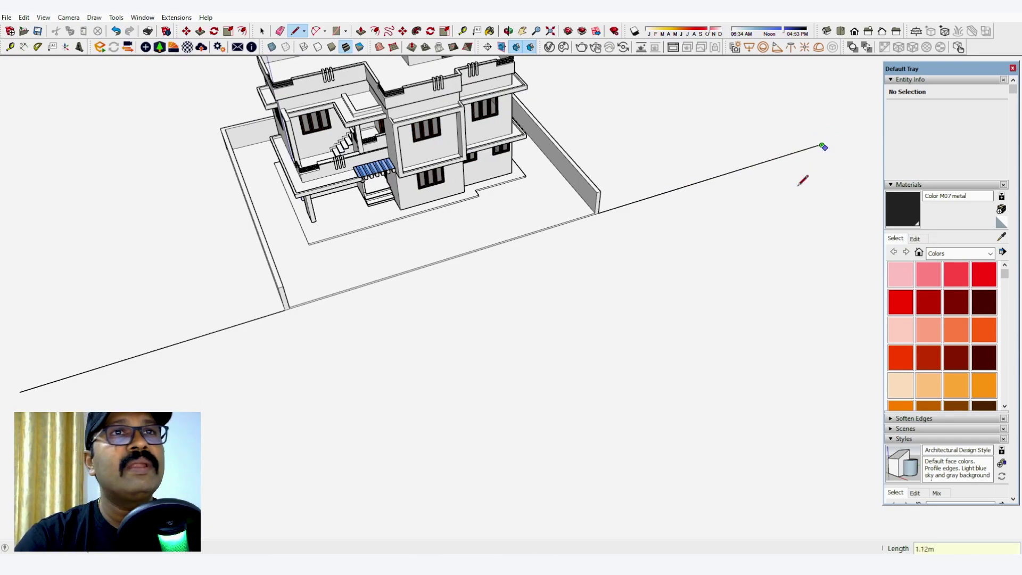
Draw a parallel line about 44.2 m long back along the plot's front and close its porch-side end to form a narrow strip.
scroll(552, 258, "down", 3)
scroll(263, 320, "up", 5)
scroll(271, 319, "up", 4)
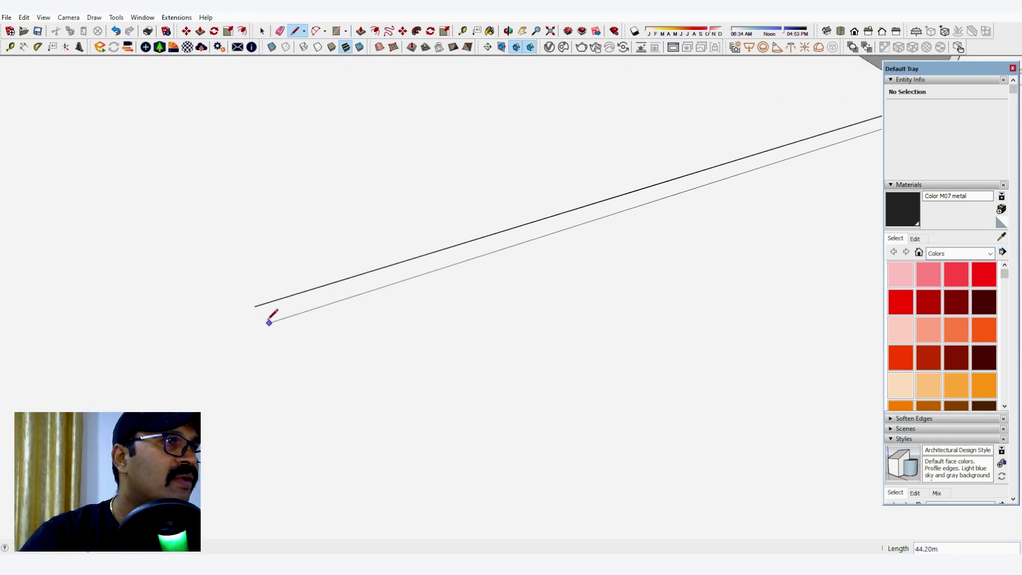
left_click(252, 306)
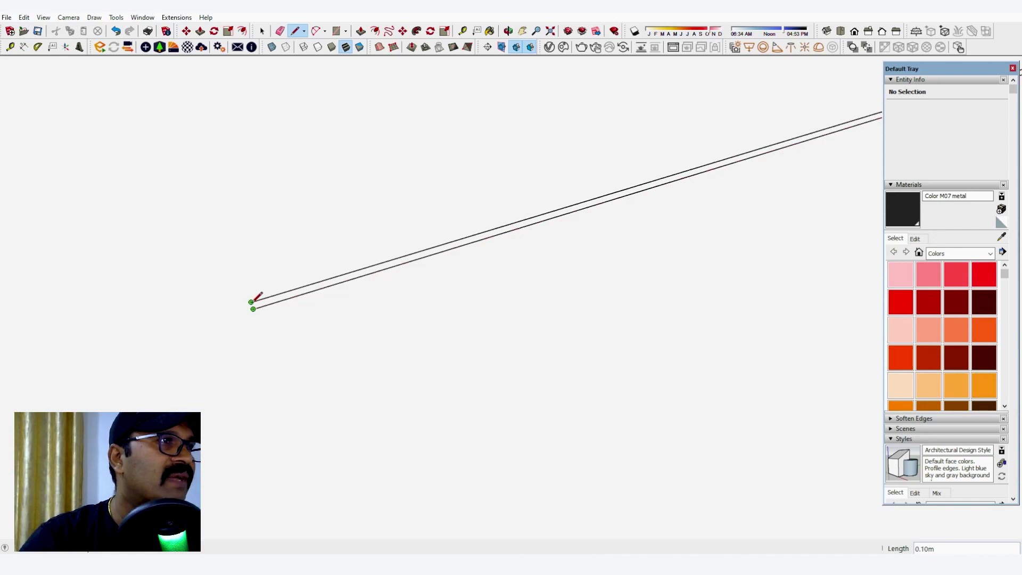
key("Escape")
Push/Pull the large ground face around the narrow front strip downward 0.15 m.
scroll(258, 346, "down", 4)
scroll(159, 339, "down", 2)
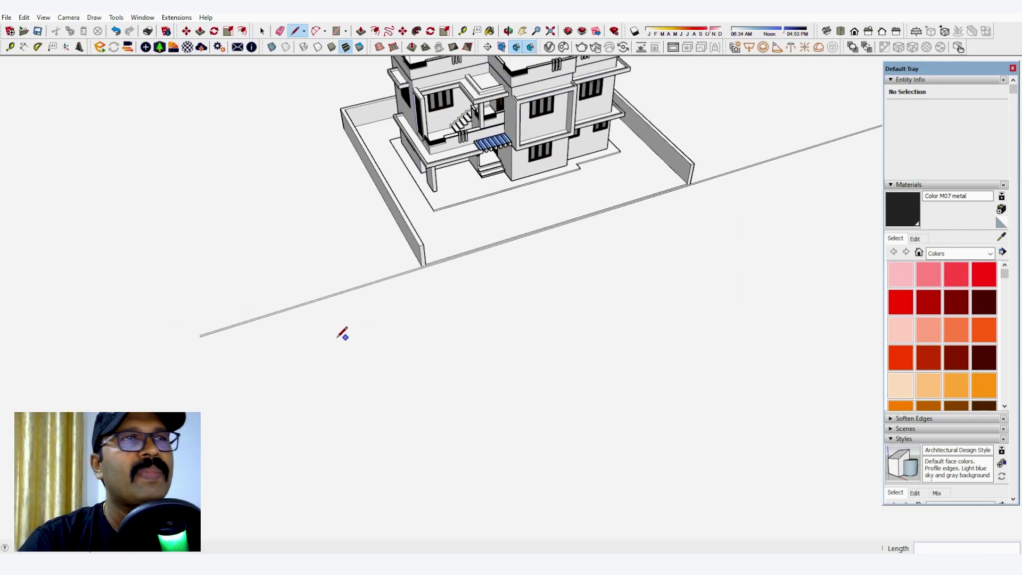
scroll(342, 333, "down", 2)
scroll(329, 287, "up", 6)
scroll(329, 284, "up", 2)
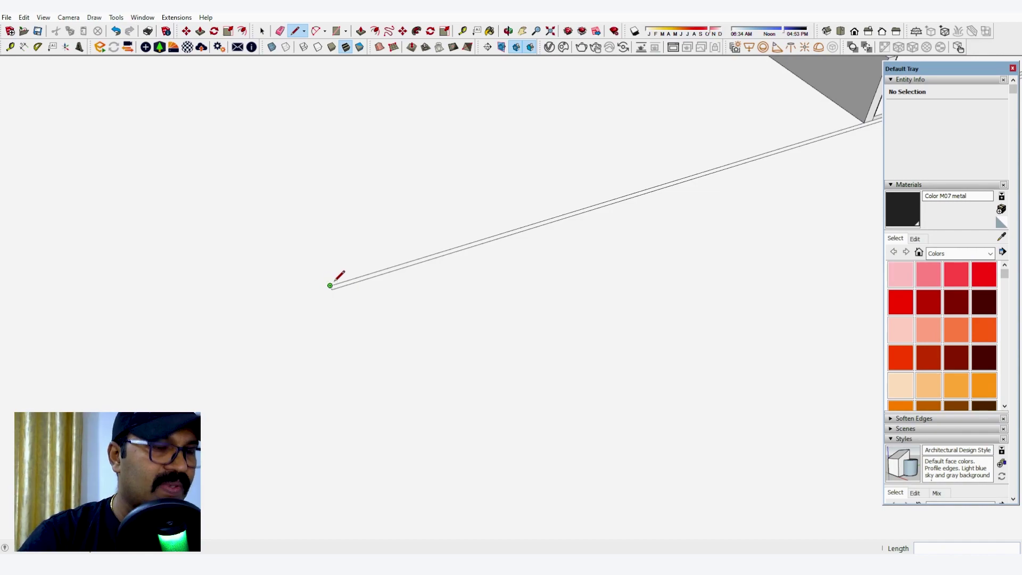
scroll(190, 381, "down", 2)
mouse_move(189, 381)
middle_mouse_down()
mouse_move(452, 269)
mouse_move(569, 269)
middle_mouse_up()
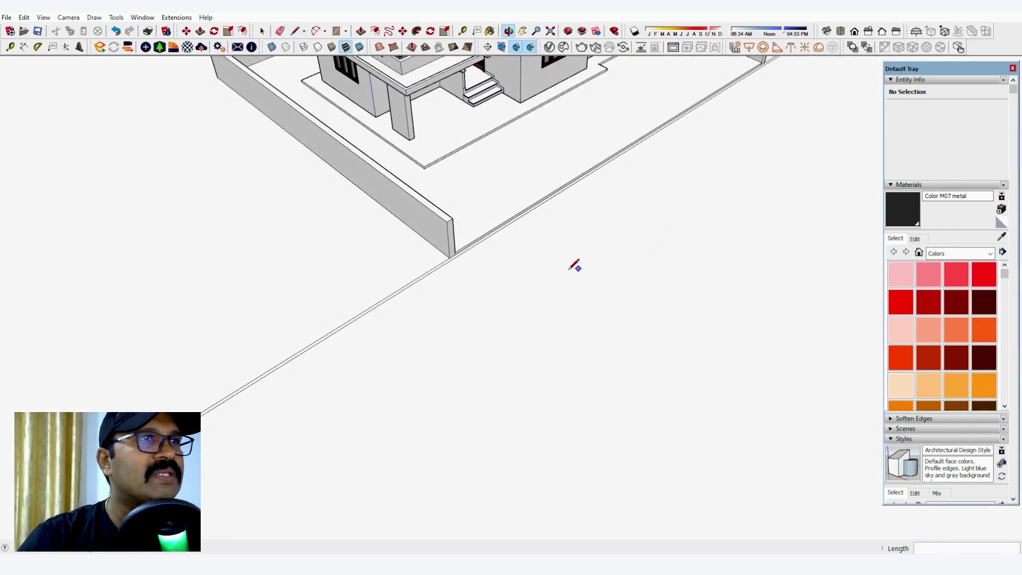
key("p")
left_click(475, 286)
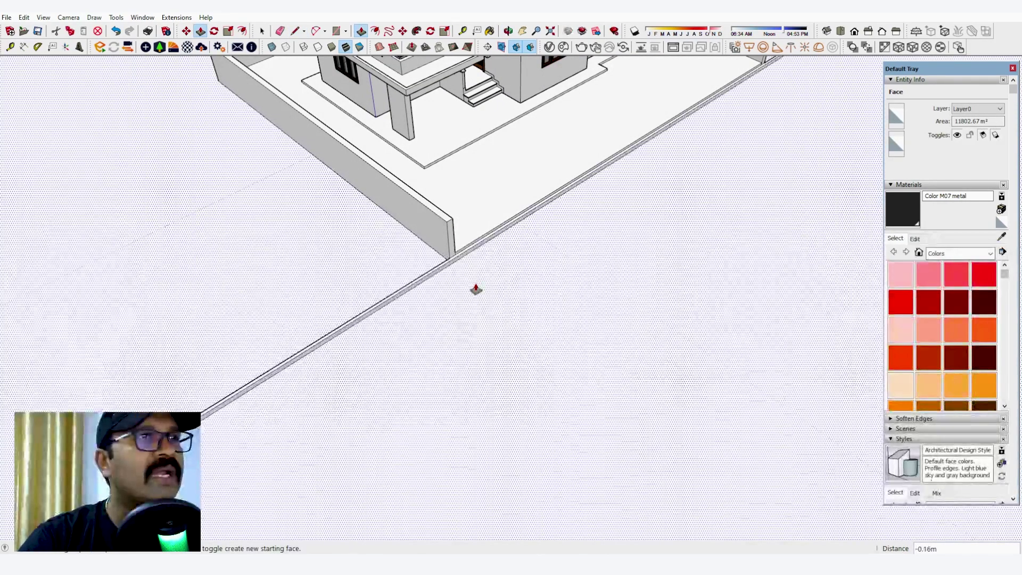
type(".15")
key("Return")
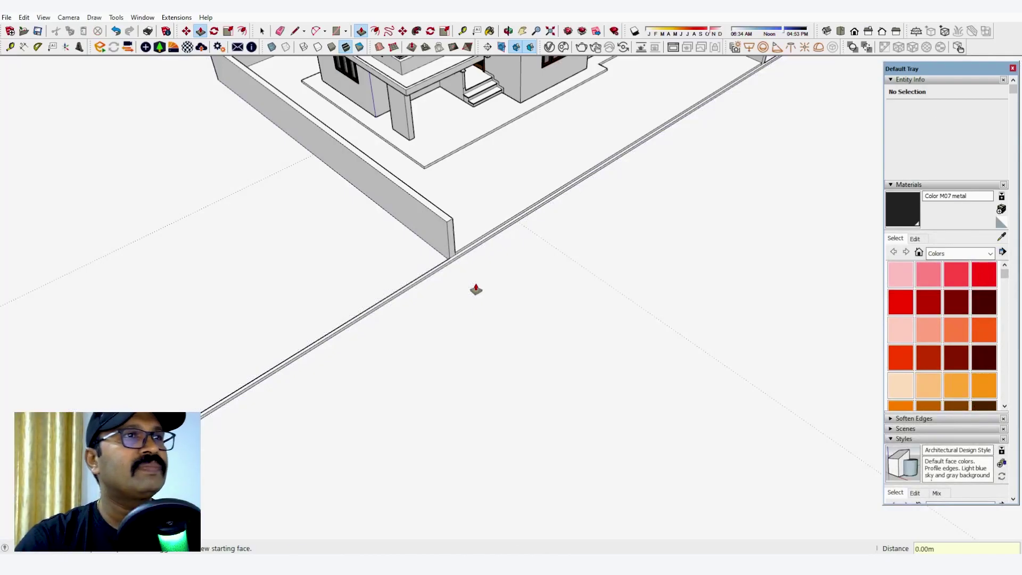
Place a Tape Measure guide parallel to the yard slab's front edge, offset inward beside the porch-side wall.
scroll(461, 289, "down", 3)
middle_click_drag(461, 290, 274, 292)
scroll(274, 292, "down", 2)
middle_click_drag(595, 313, 572, 317)
scroll(426, 249, "up", 6)
scroll(388, 279, "up", 5)
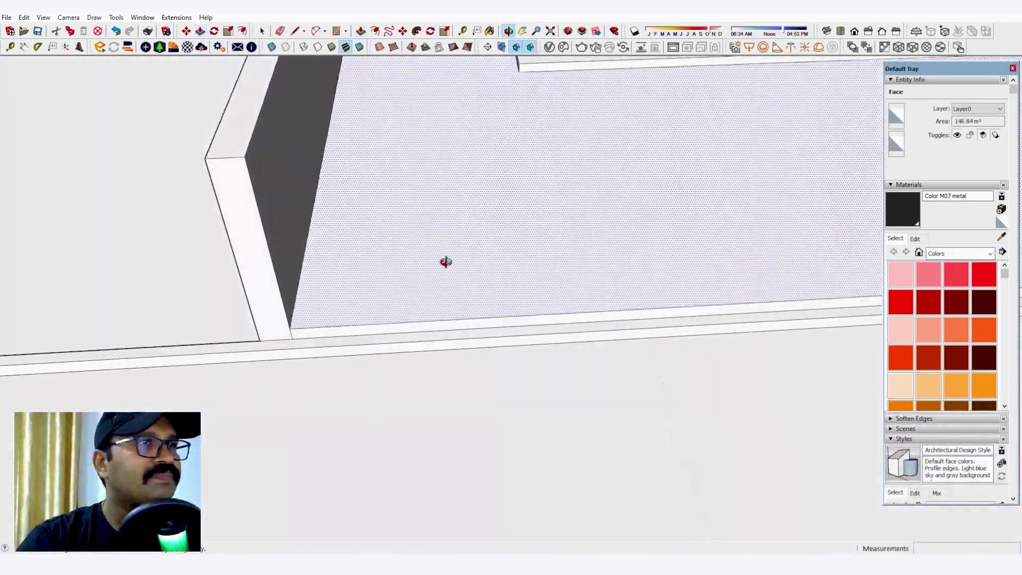
middle_click_drag(445, 267, 351, 349)
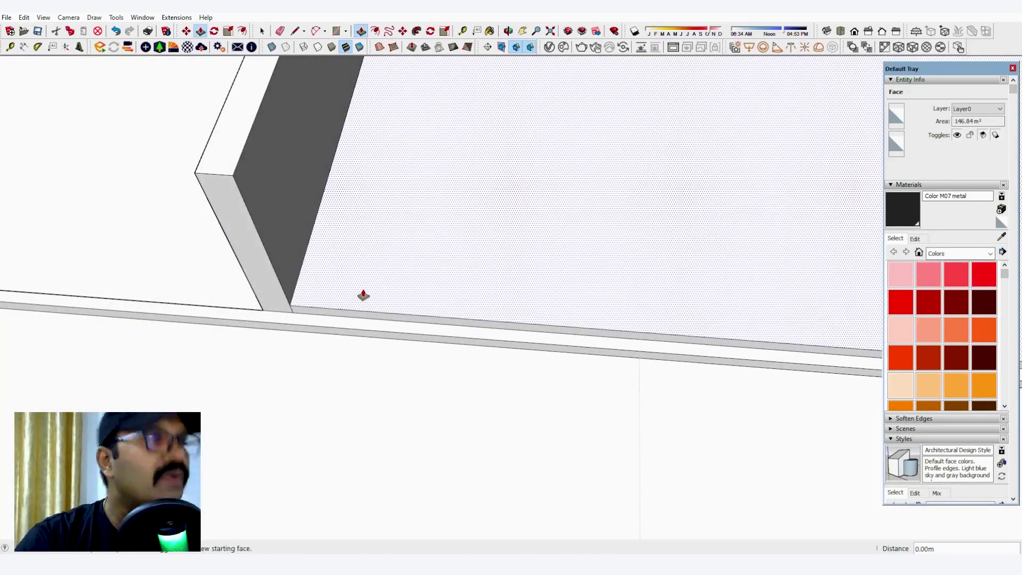
key("t")
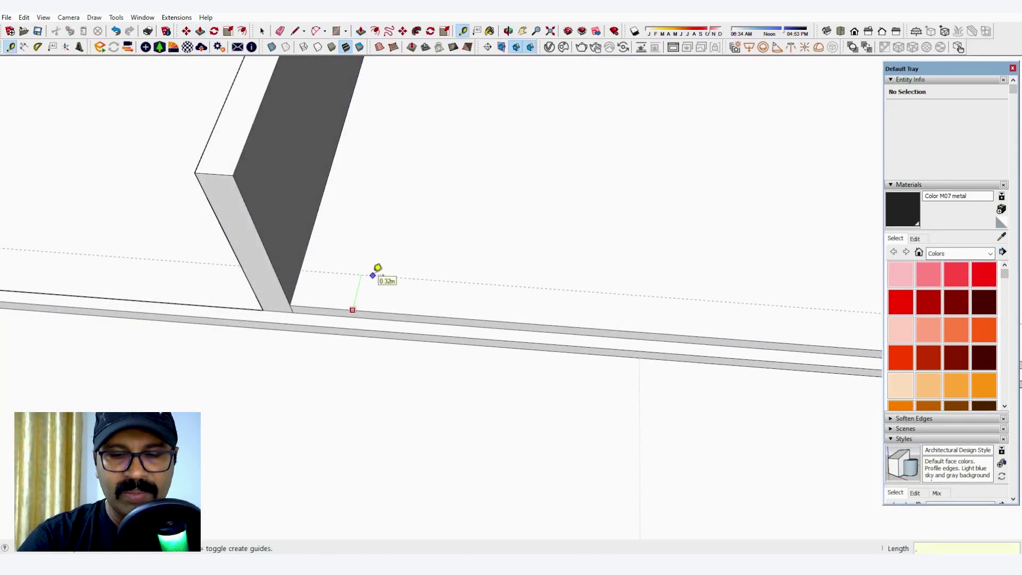
scroll(378, 267, "down", 6)
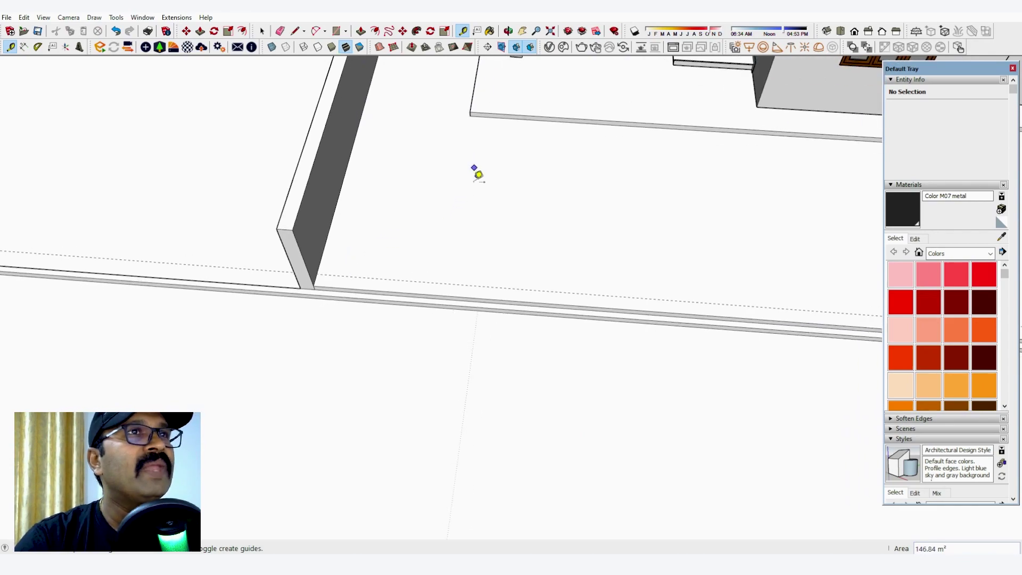
scroll(436, 282, "up", 1)
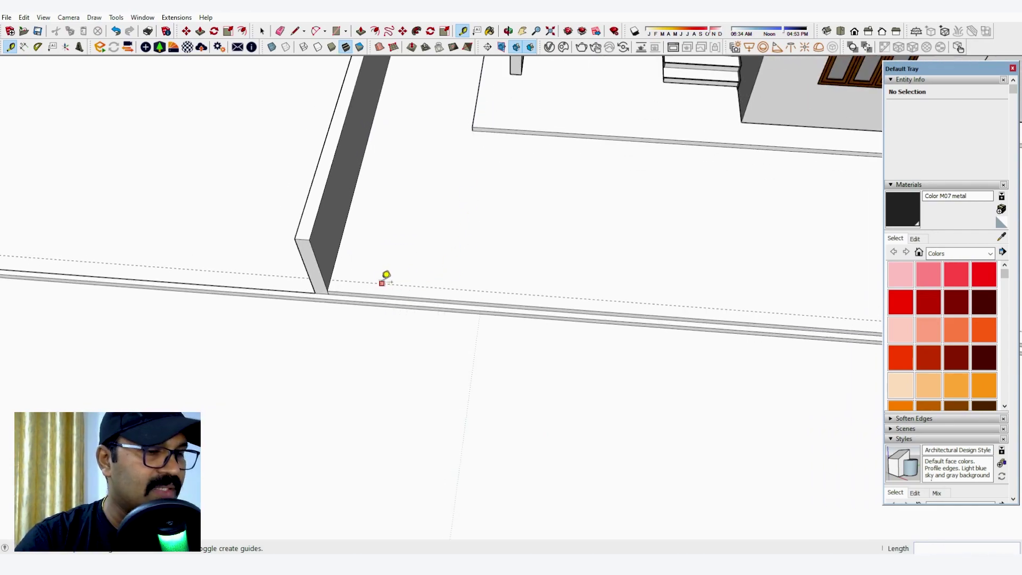
Draw a rectangle about 2 m long between the guide and slab's front edge beside the porch-side wall, and Push/Pull it up 0.2 m.
key("r")
left_click(330, 280)
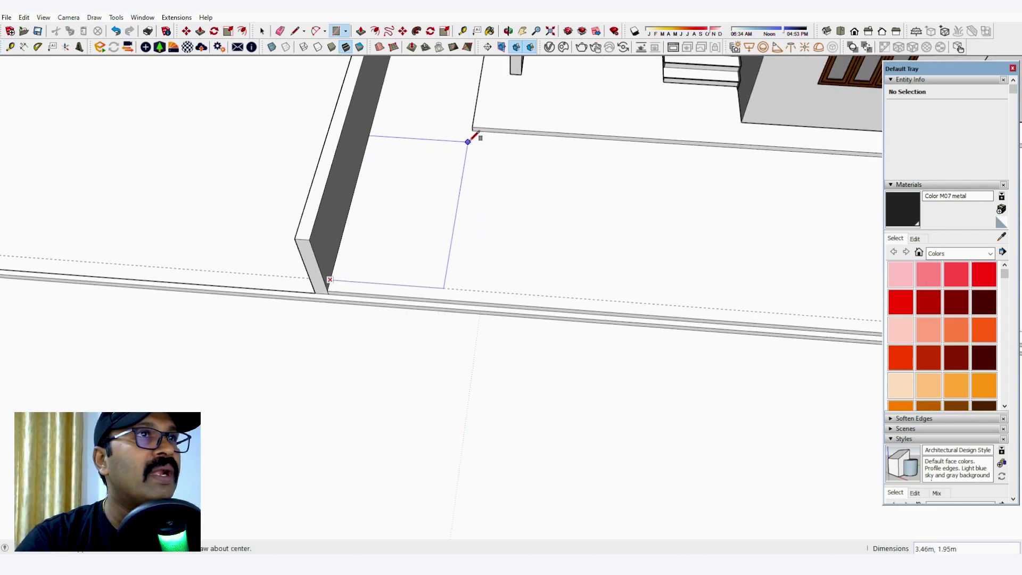
left_click(444, 299)
key("p")
left_click(416, 300)
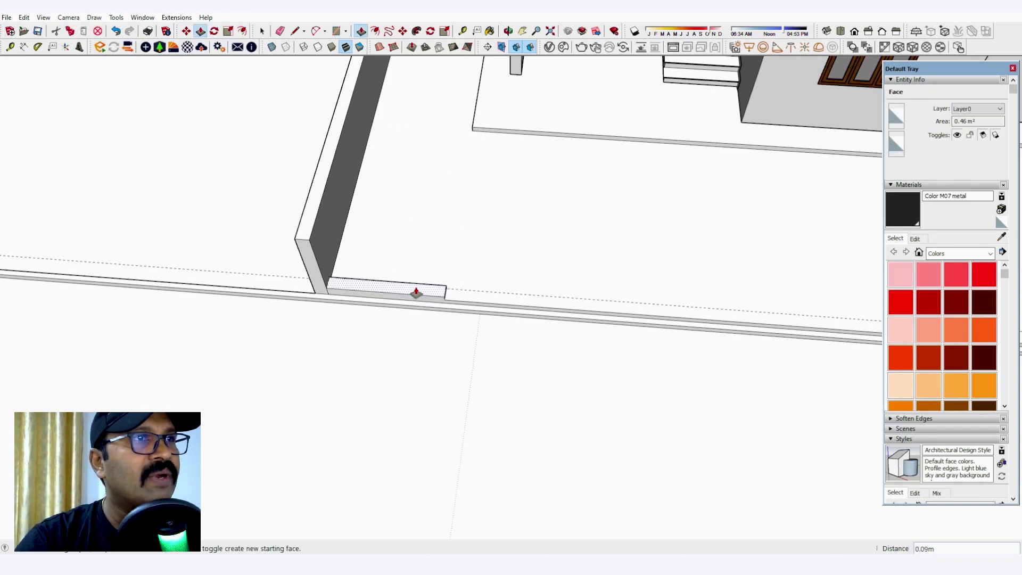
type(".2")
key("Return")
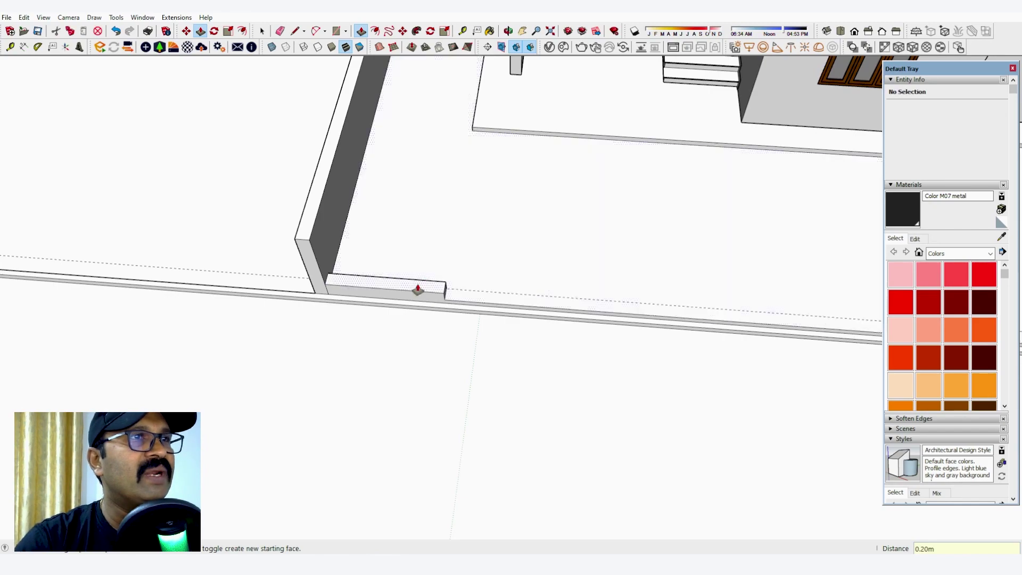
Outline a second strip on the slab's front edge, running about 9.52 m along the guide to the far side wall.
scroll(417, 292, "down", 3)
middle_click_drag(433, 301, 482, 277)
middle_click_drag(531, 254, 573, 246)
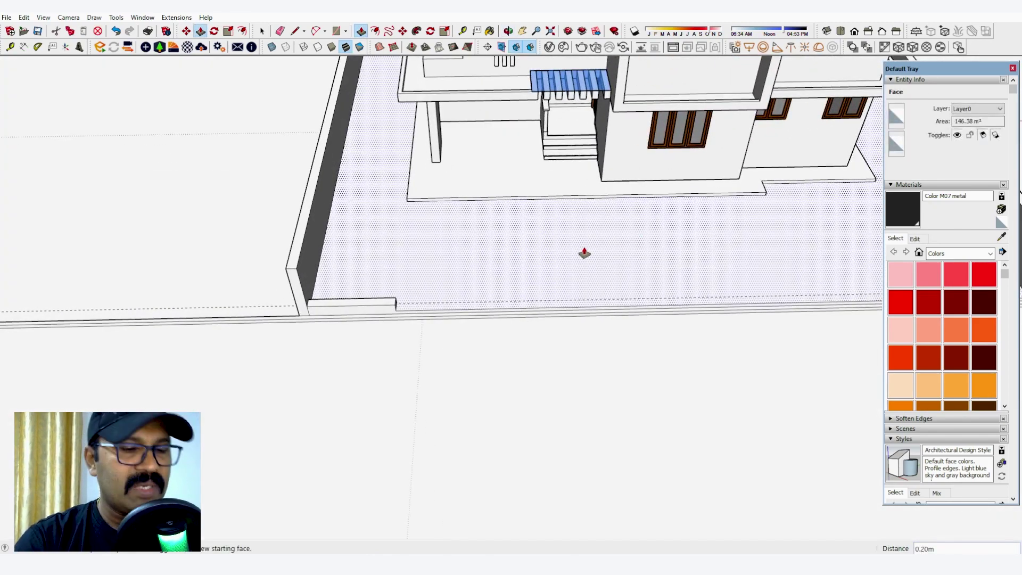
key("l")
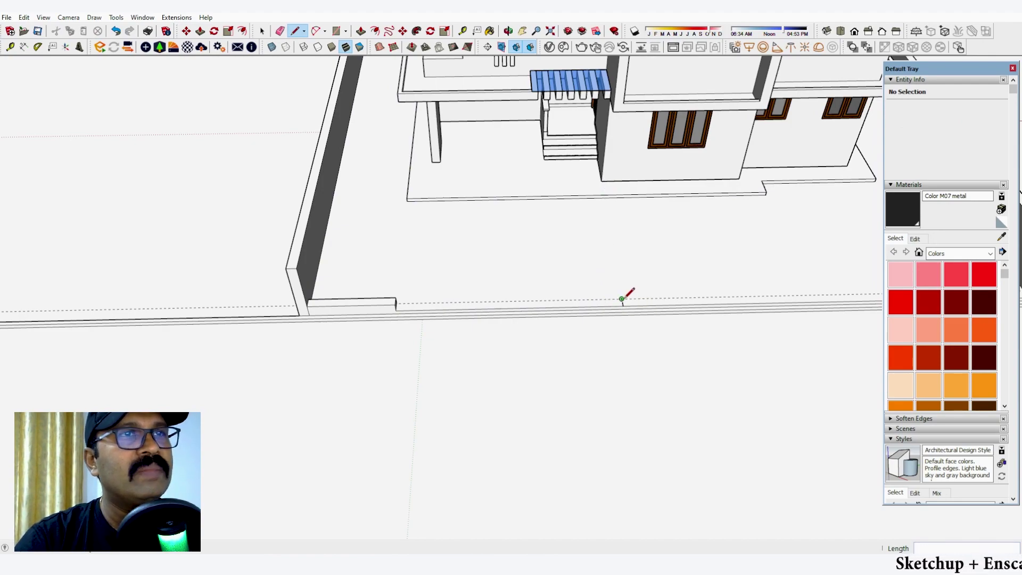
scroll(571, 292, "down", 3)
scroll(714, 298, "up", 2)
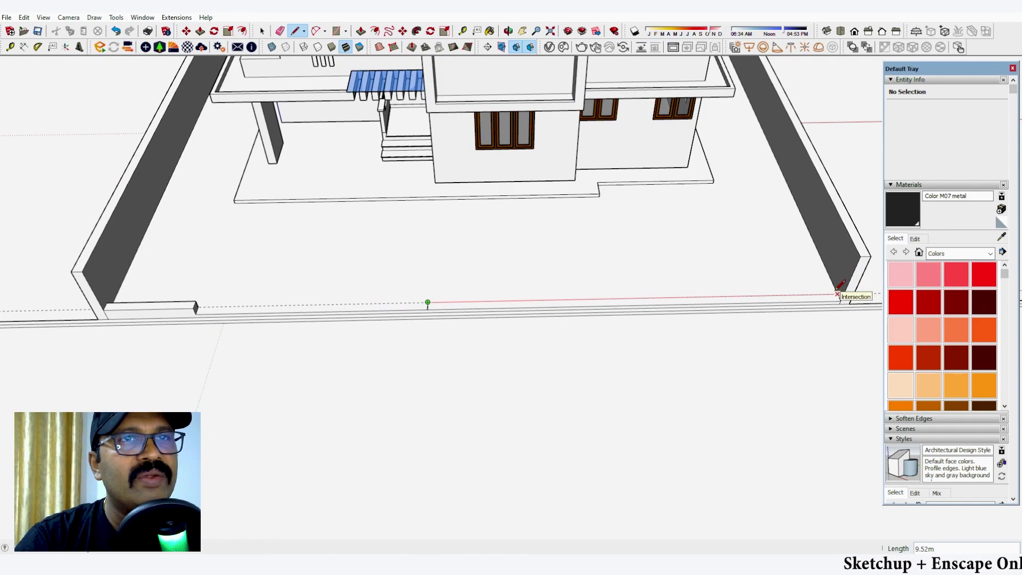
middle_click_drag(412, 301, 506, 324)
scroll(506, 324, "up", 1)
Push/Pull the longer front strip beside the far side wall up 0.2 m.
key("p")
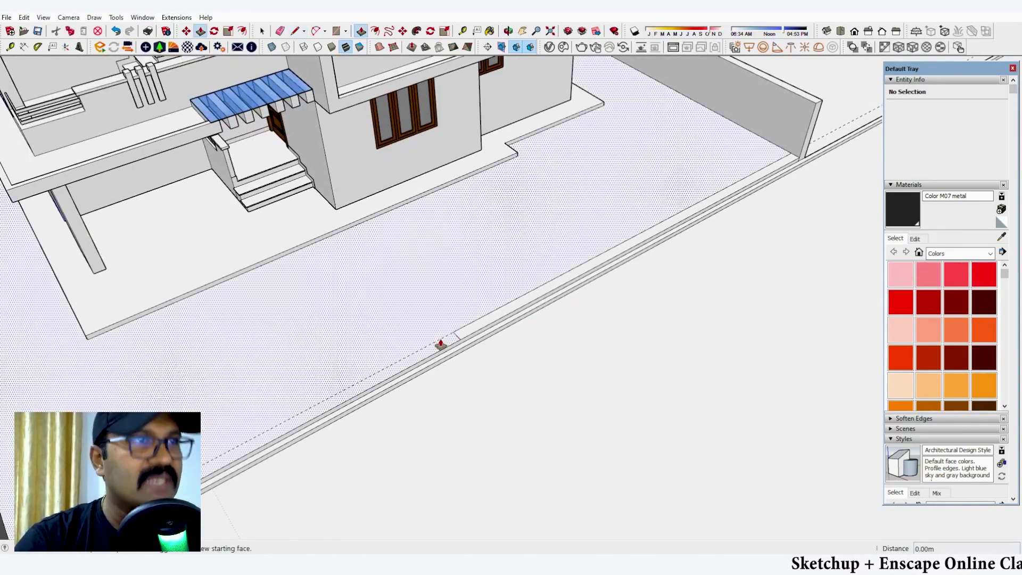
left_click(465, 338)
type("0.2")
key("Return")
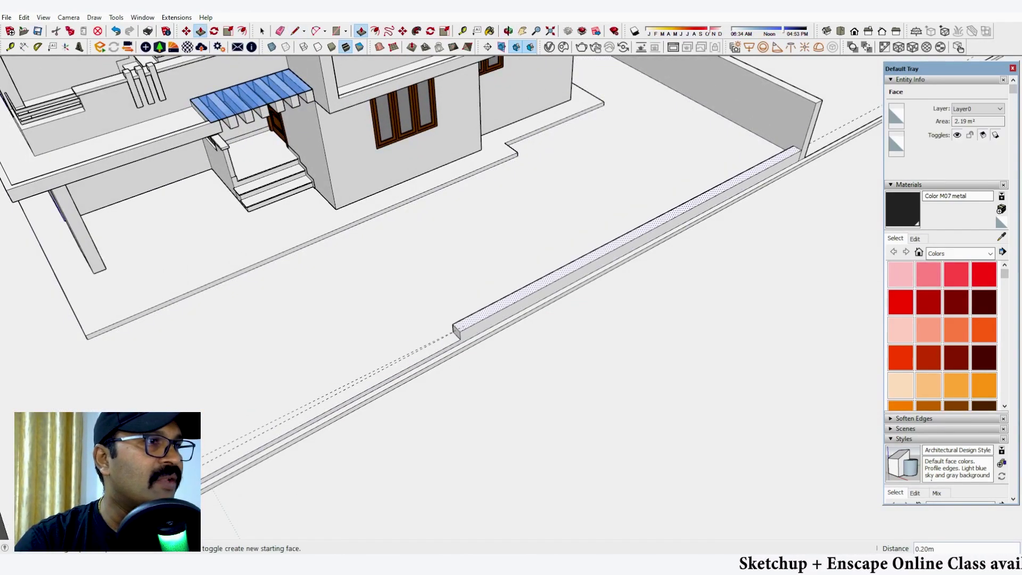
Examine the two low front walls and the gate opening between them from raised, low and close viewpoints.
middle_click_drag(694, 344, 559, 224)
scroll(614, 267, "down", 2)
middle_click_drag(404, 179, 589, 214)
scroll(588, 214, "up", 2)
middle_click_drag(714, 251, 585, 292)
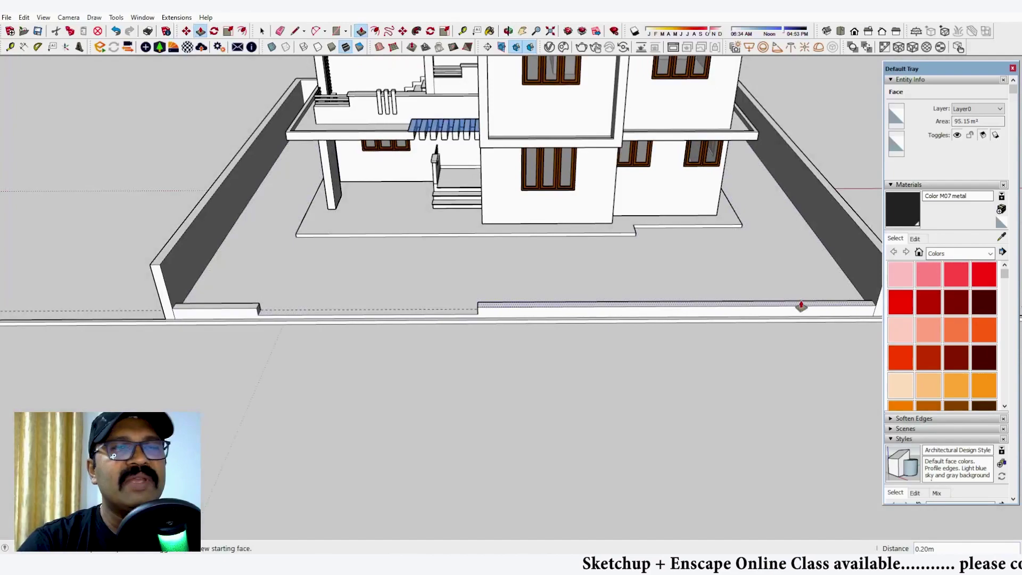
middle_click_drag(801, 308, 768, 186)
scroll(397, 238, "up", 2)
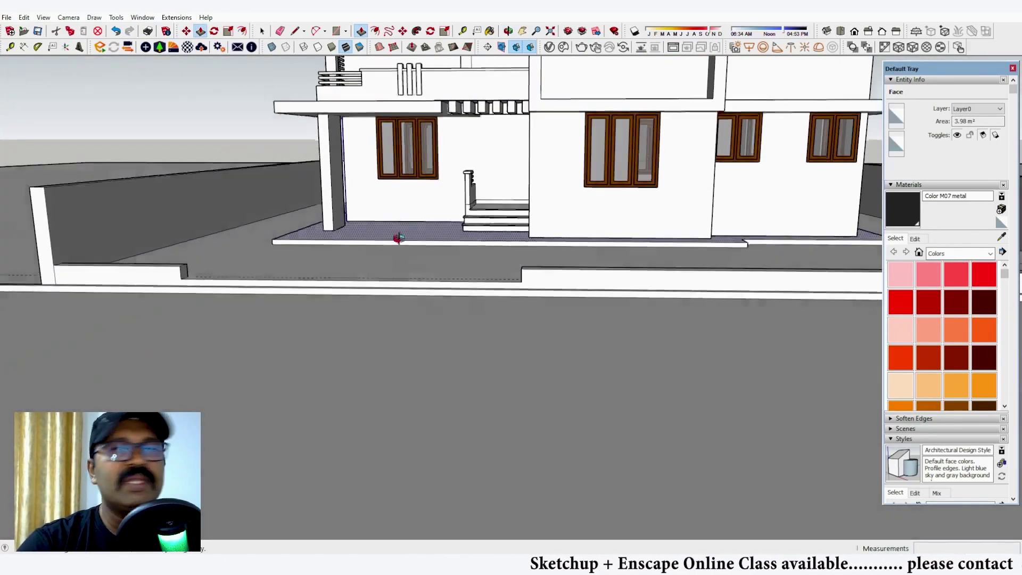
middle_click_drag(397, 238, 413, 274)
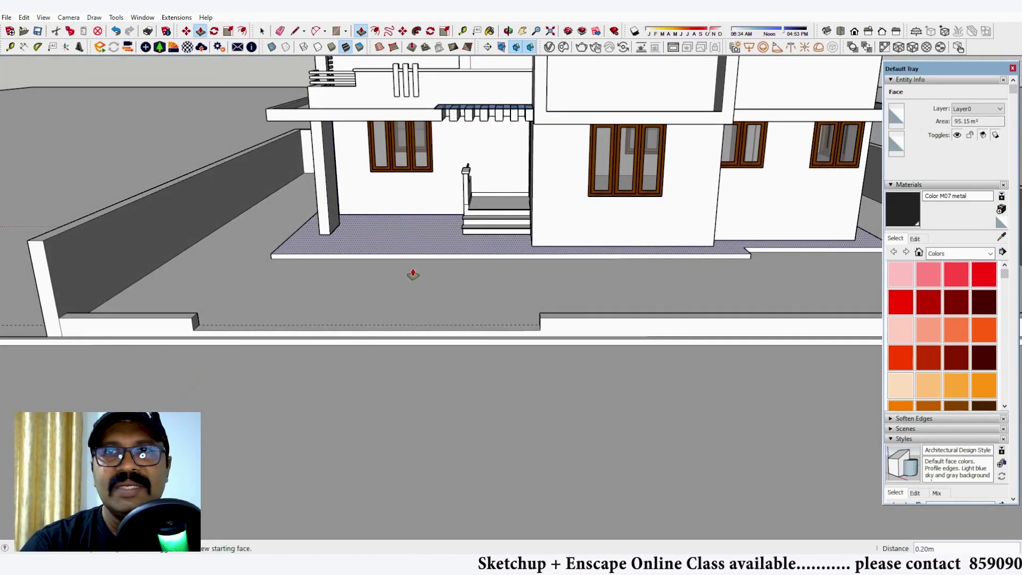
middle_click_drag(413, 275, 368, 261)
scroll(438, 335, "down", 3)
scroll(238, 378, "up", 4)
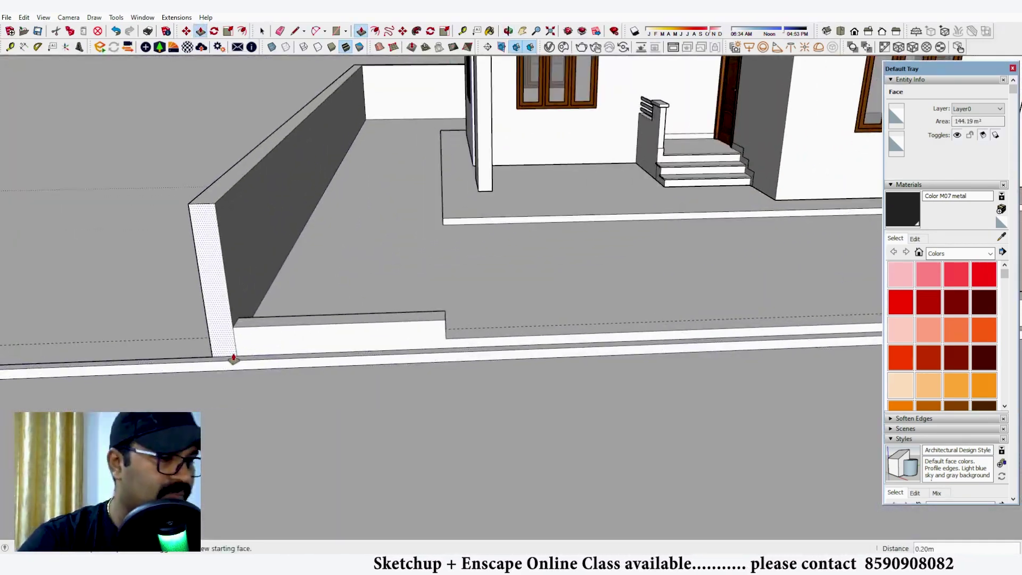
Erase the leftover edges where the low front walls meet the ends of the side boundary walls.
key("e")
scroll(242, 340, "down", 5)
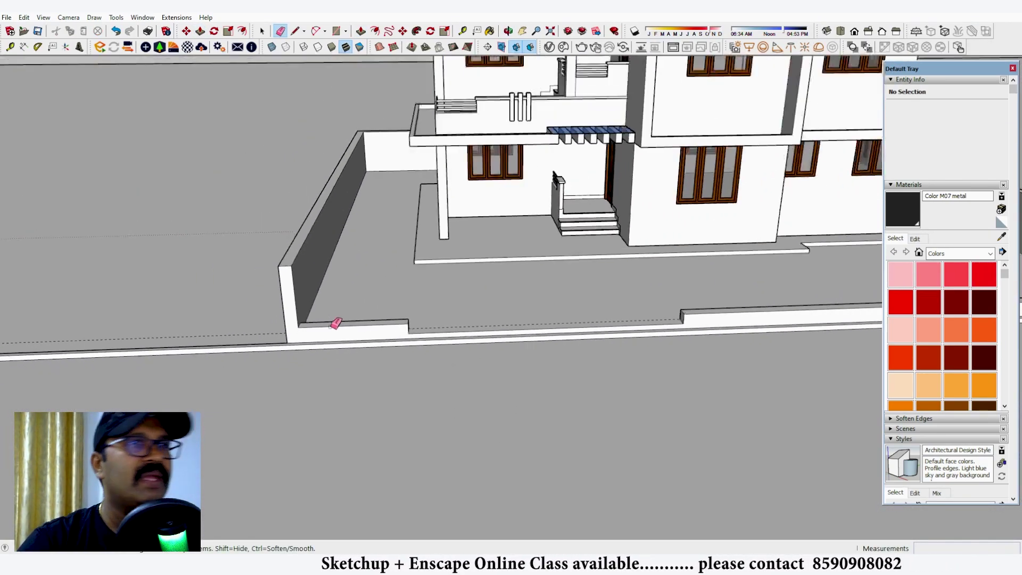
middle_click_drag(334, 321, 813, 326)
scroll(812, 325, "up", 4)
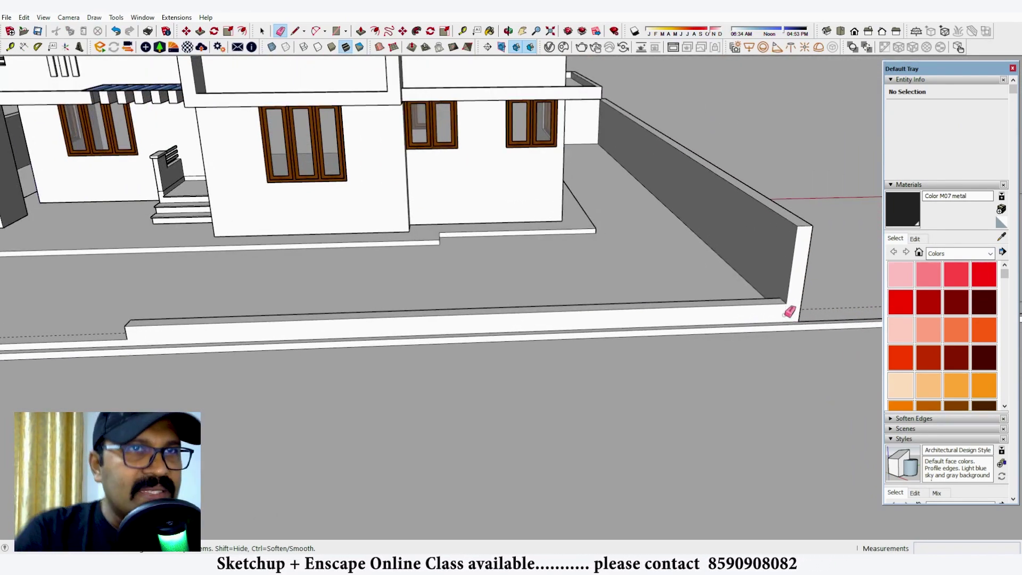
Draw a short line forward across the lowered ground from the porch-side end of the raised front strip.
scroll(753, 122, "down", 6)
middle_click_drag(551, 179, 679, 279)
scroll(631, 237, "down", 1)
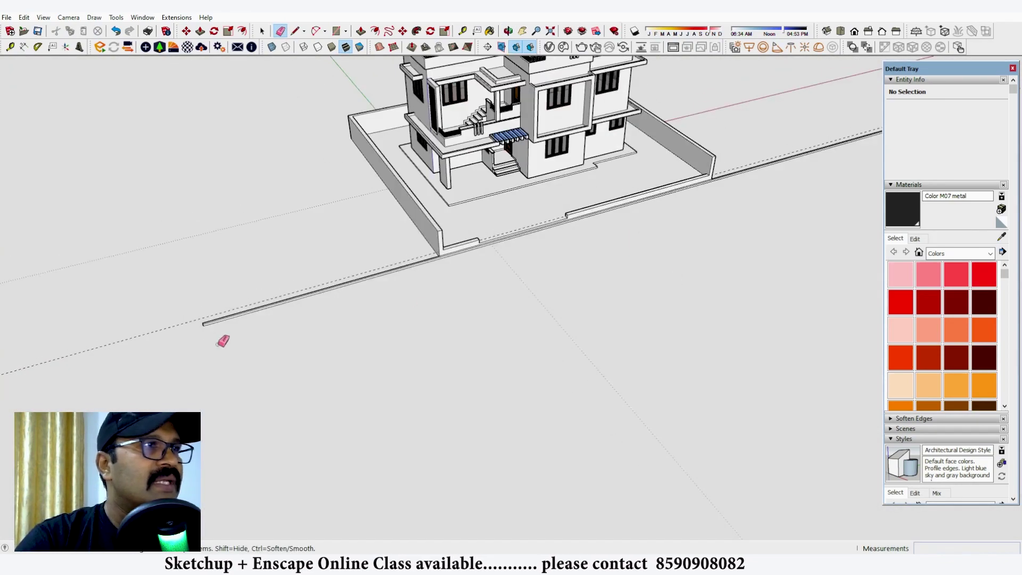
scroll(208, 339, "up", 1)
scroll(275, 311, "up", 2)
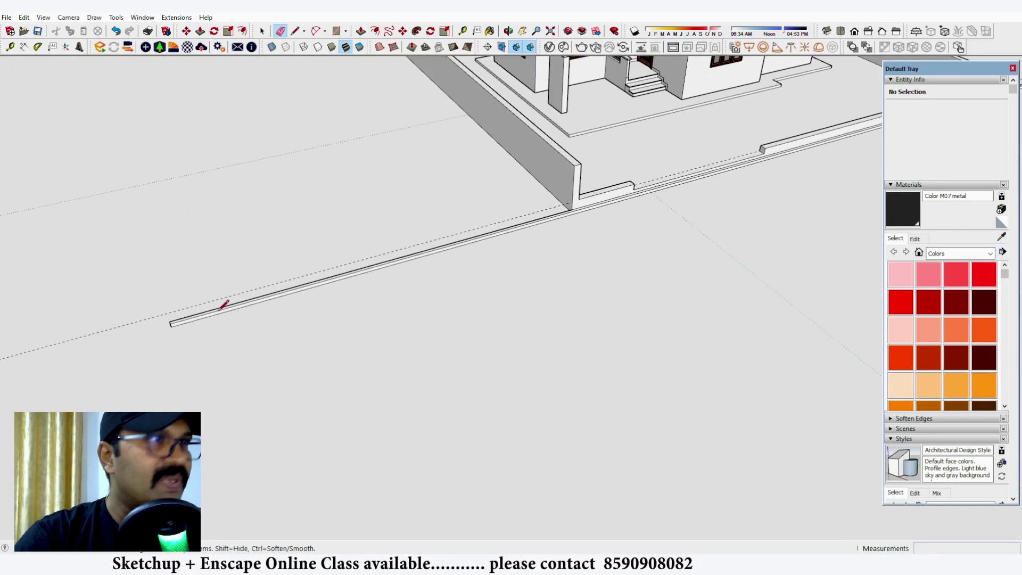
key("l")
left_click(179, 323)
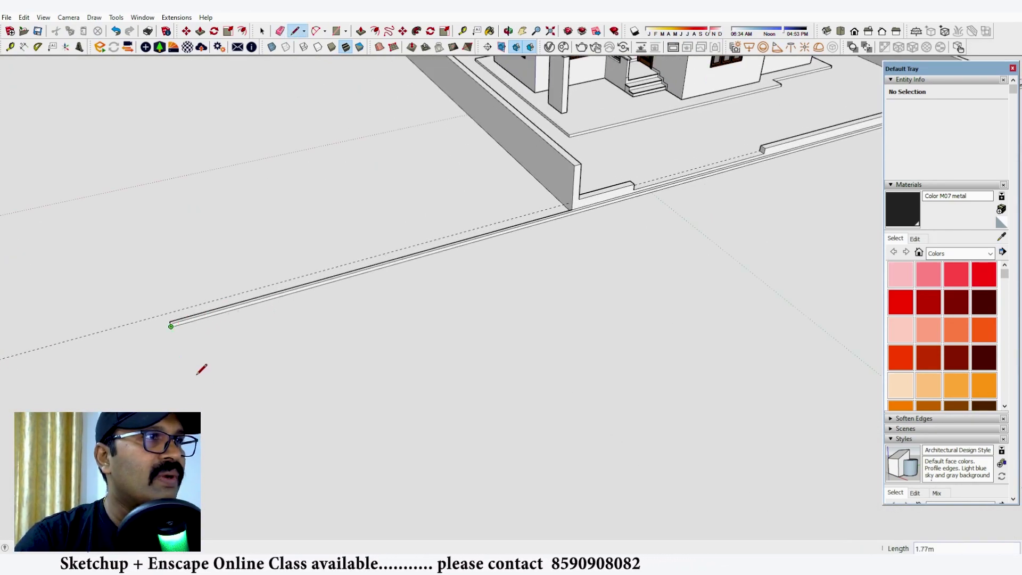
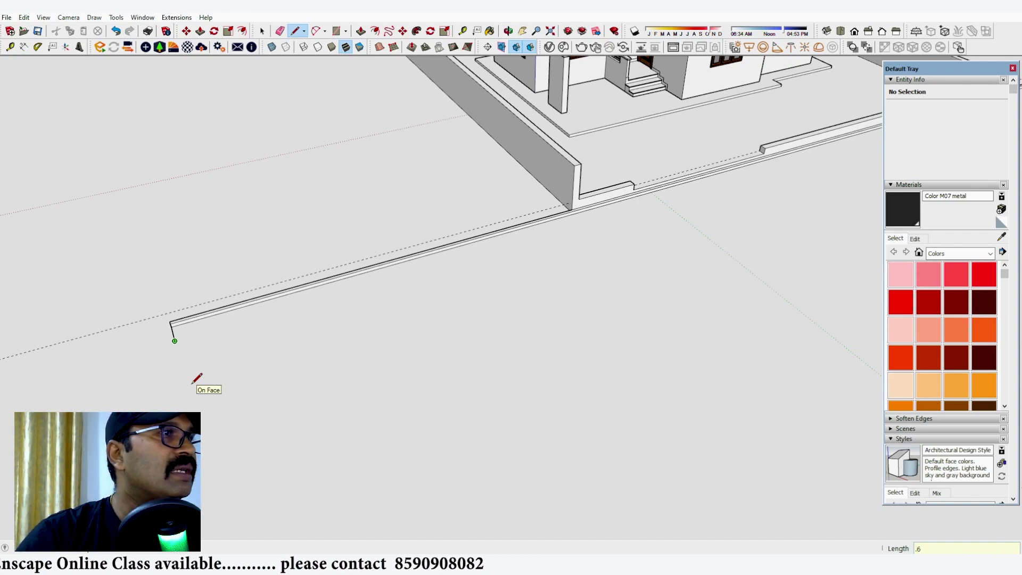
left_click(115, 31)
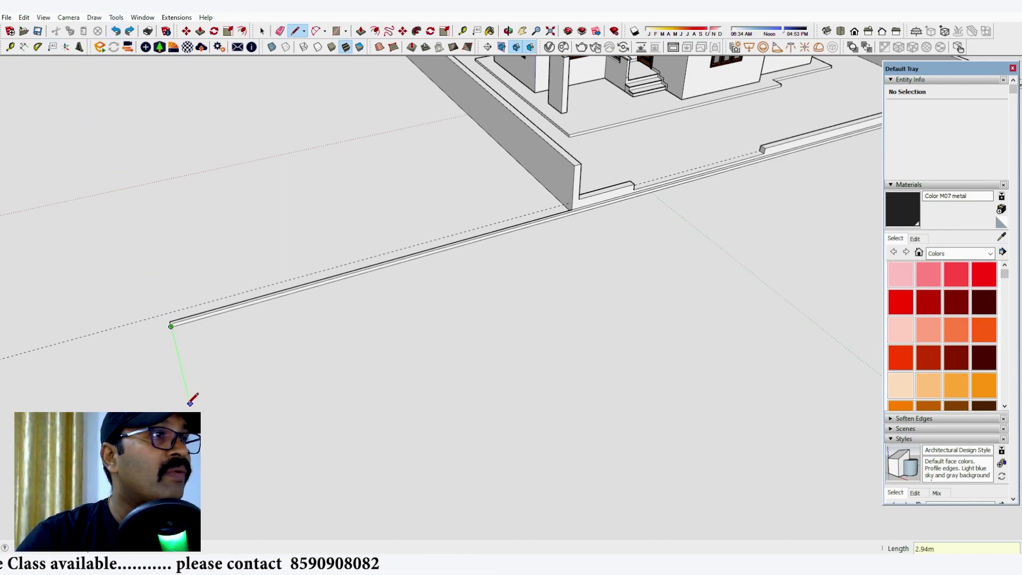
scroll(192, 398, "down", 5)
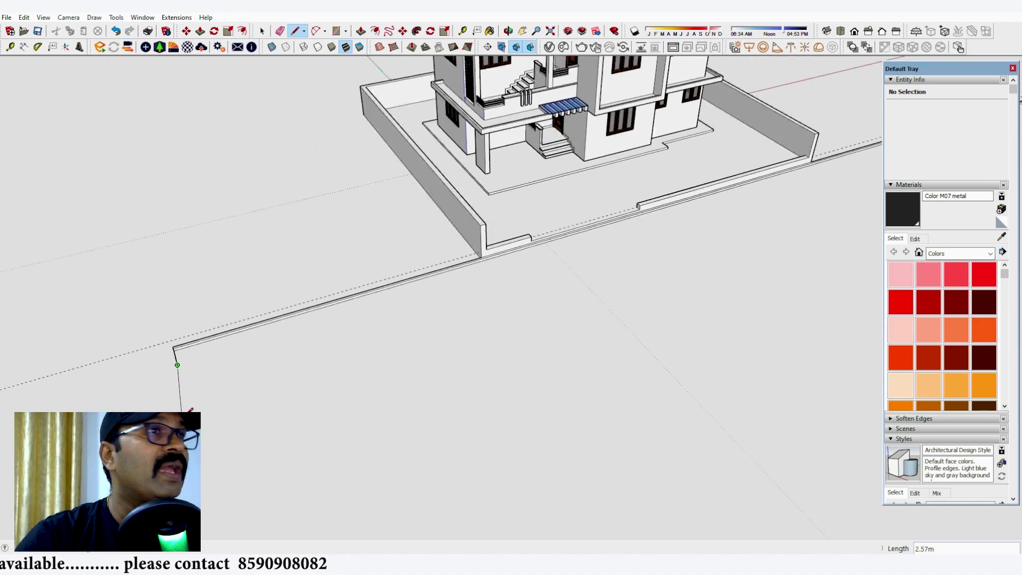
Draw a 44.31 m line parallel to the front kerb at 0.80 m and close its far end against the kerb.
scroll(840, 178, "up", 8)
scroll(772, 196, "up", 3)
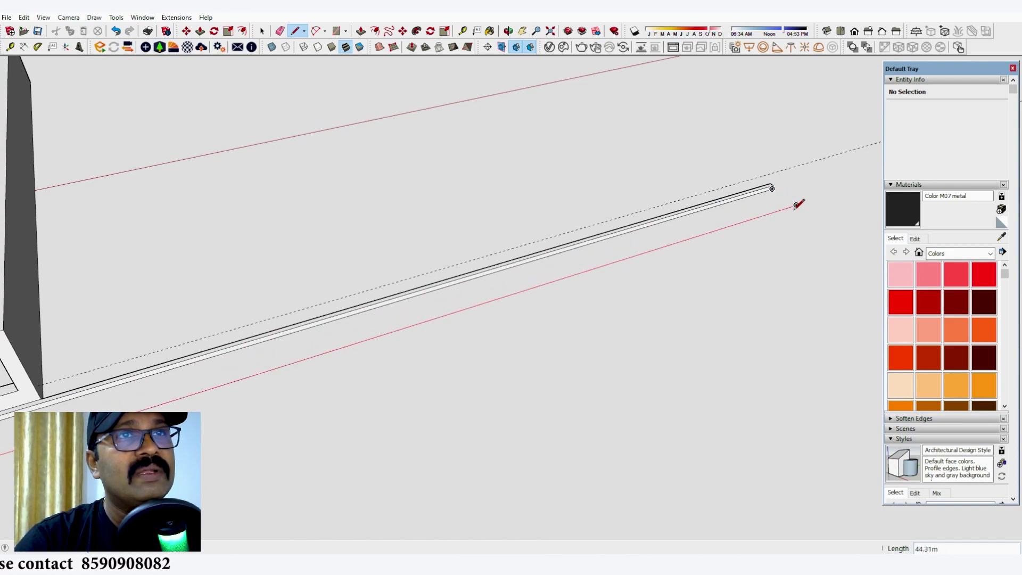
left_click(797, 205)
left_click(779, 188)
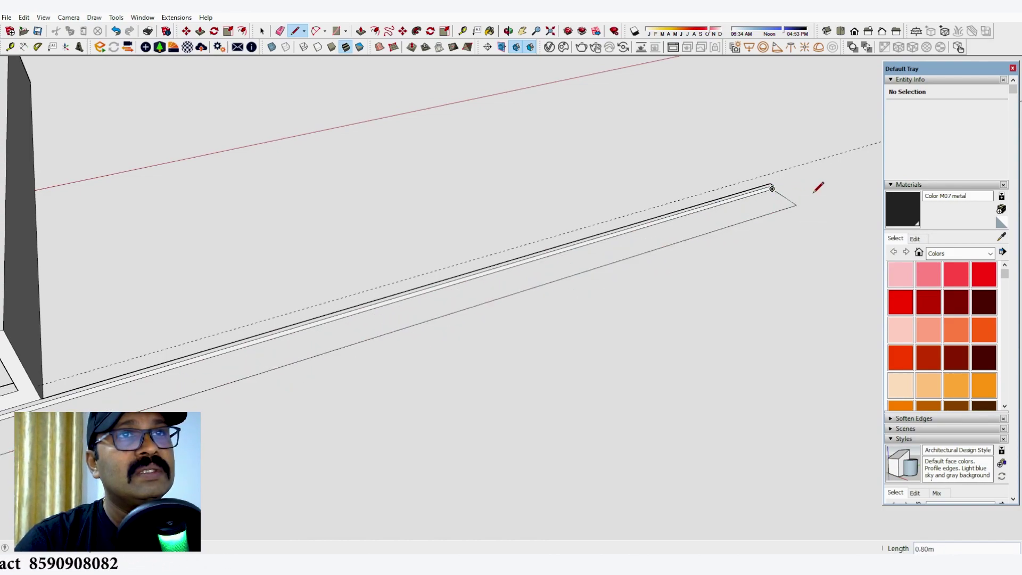
Draw a second 44.31 m parallel line 0.10 m farther out and close the ends to outline a narrow outer strip.
scroll(825, 194, "down", 8)
scroll(360, 338, "up", 5)
scroll(357, 337, "up", 4)
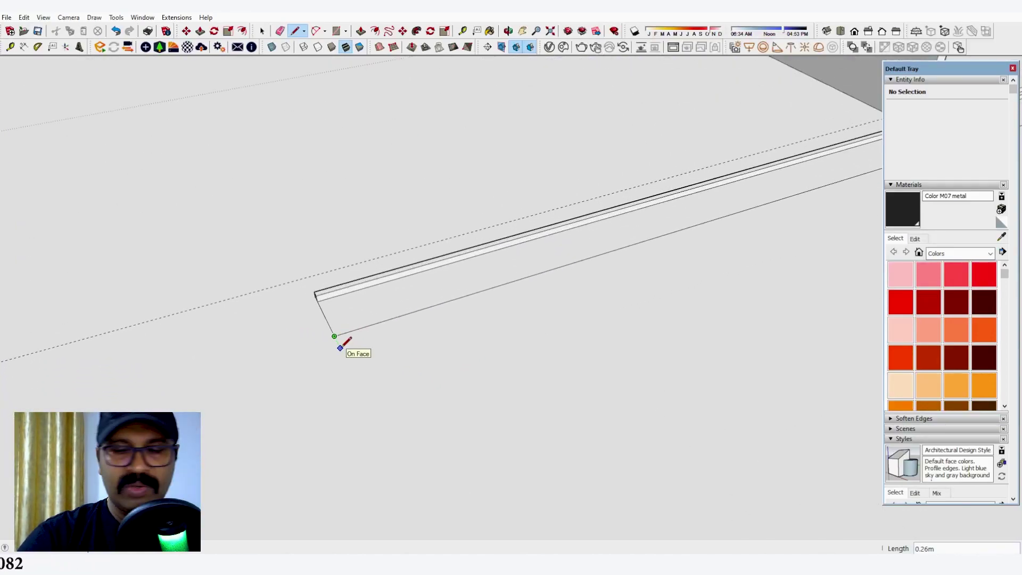
scroll(373, 330, "down", 8)
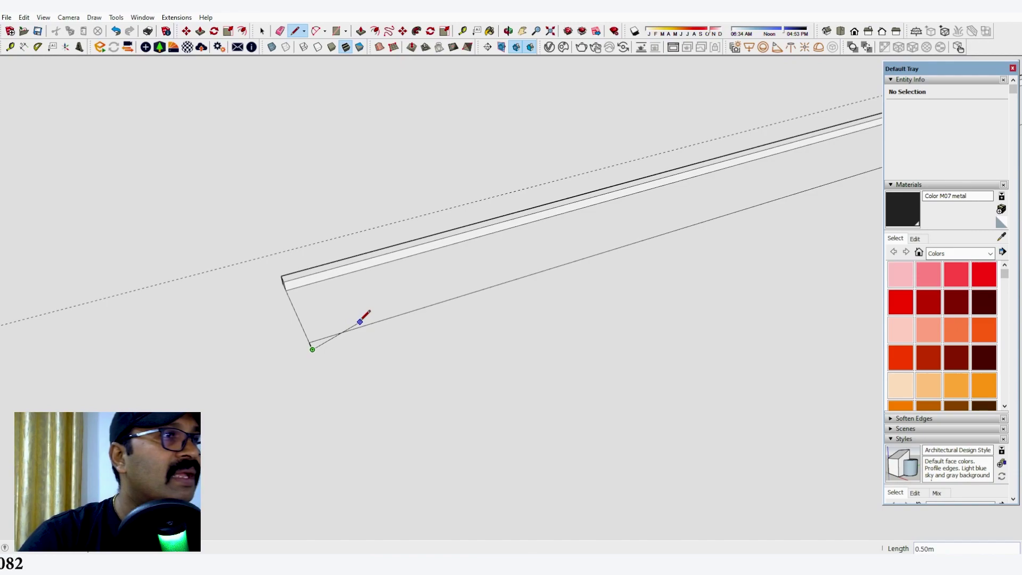
scroll(851, 169, "up", 8)
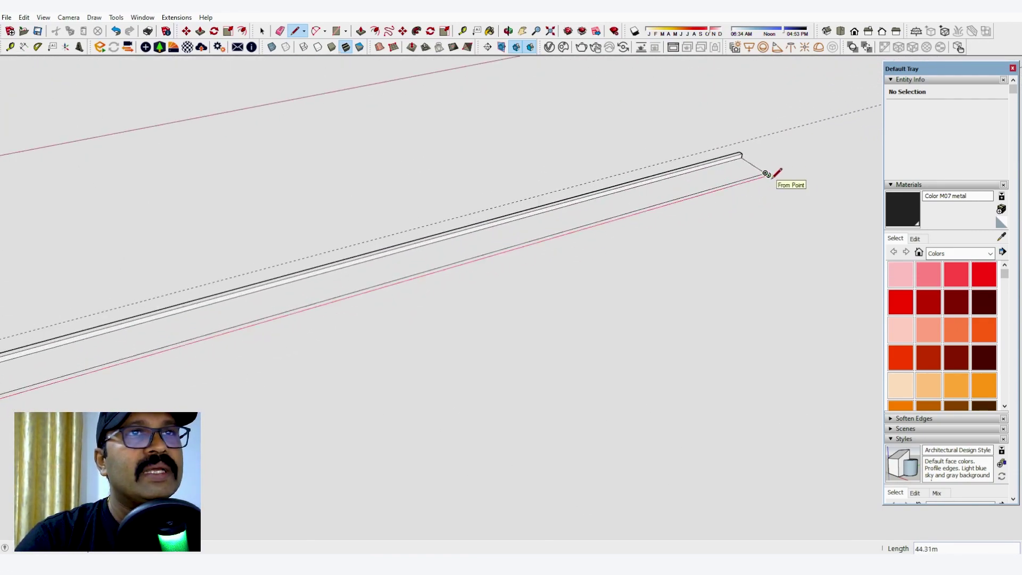
scroll(767, 171, "up", 2)
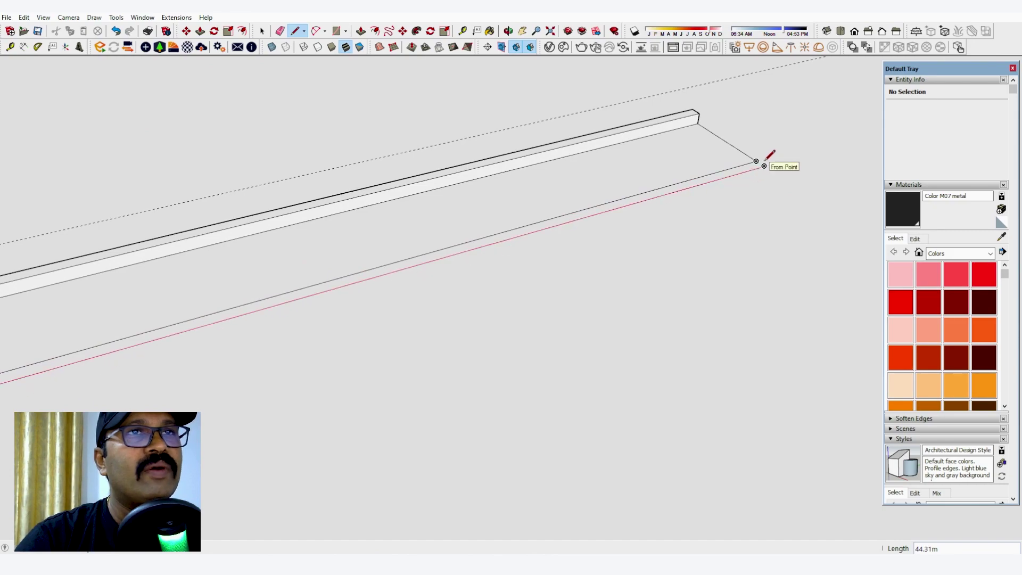
left_click(764, 166)
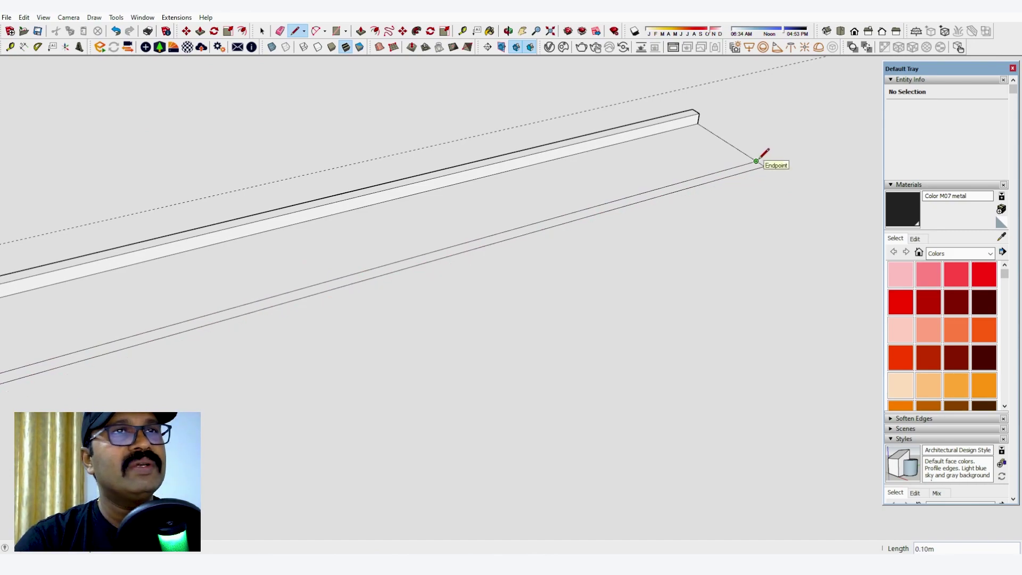
left_click(756, 161)
Push/Pull the narrow outer strip up 0.10 m to form a second kerb parallel to the first.
key("p")
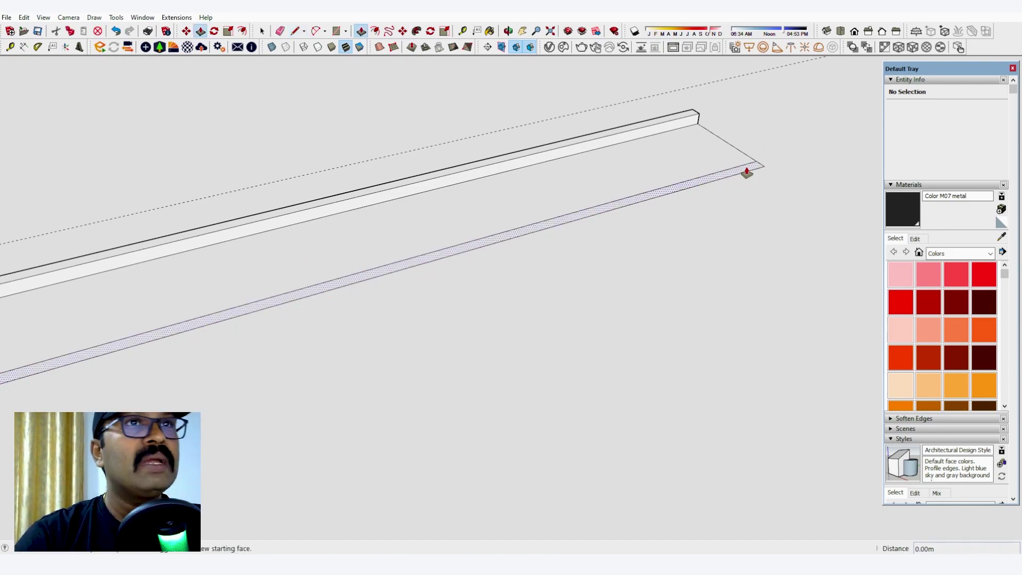
double_click(745, 169)
left_click(653, 126)
scroll(793, 172, "down", 4)
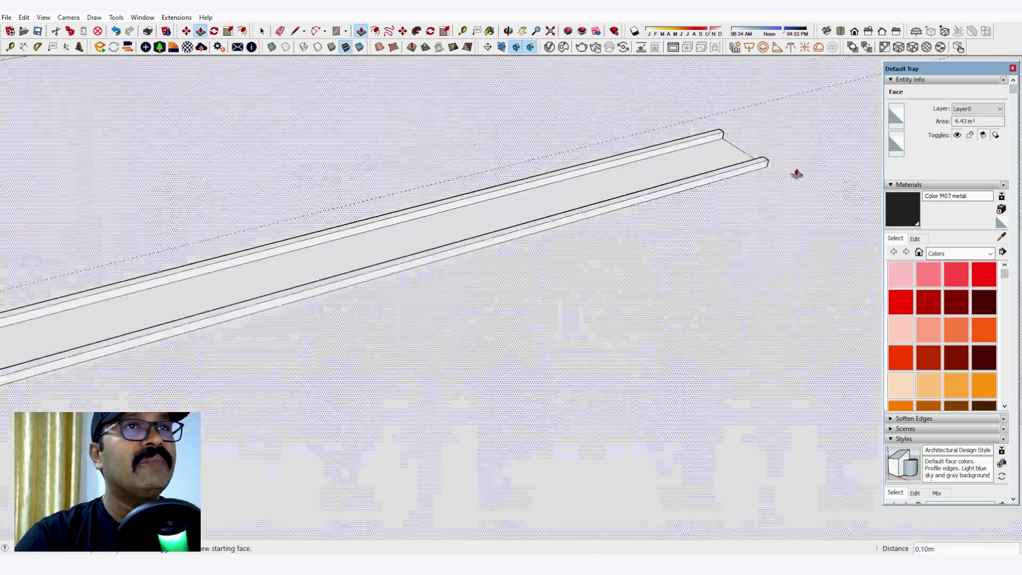
scroll(813, 157, "down", 6)
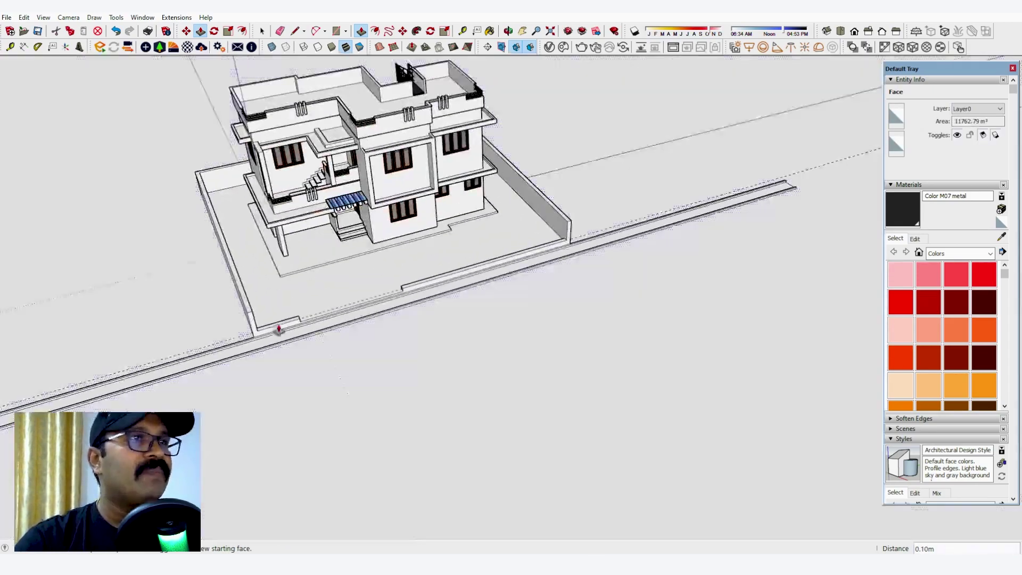
middle_click_drag(278, 328, 422, 318)
key("space")
Examine the house front, compound wall and the two kerbs from the front at high and low angles.
scroll(695, 155, "down", 3)
middle_click_drag(559, 235, 479, 208)
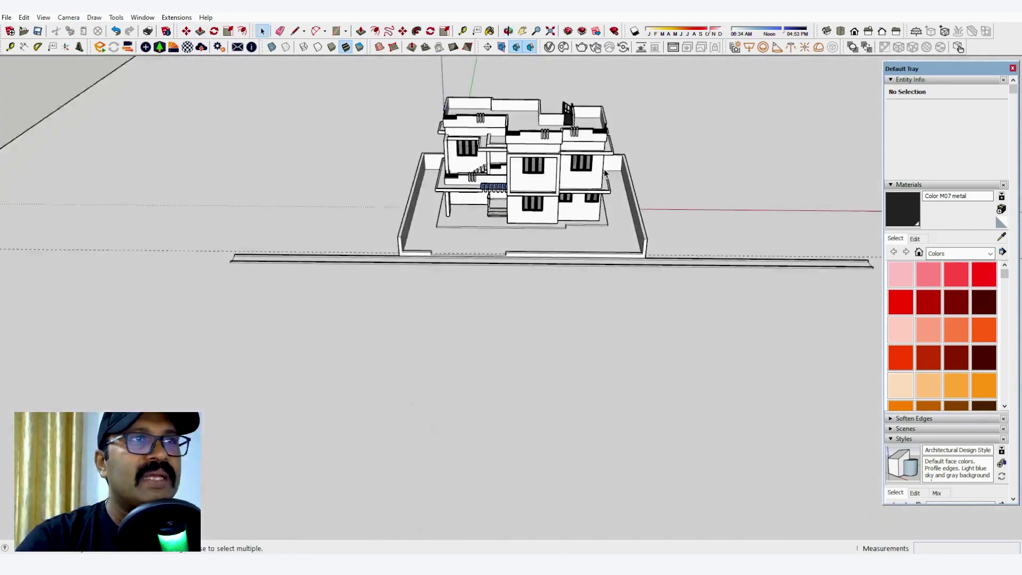
scroll(554, 154, "up", 4)
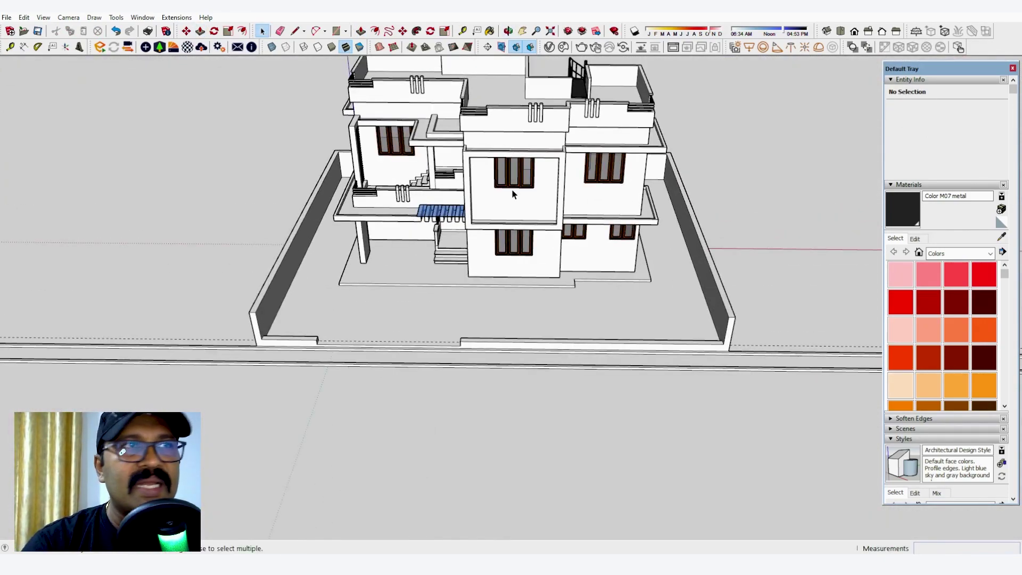
middle_click_drag(515, 243, 469, 169)
scroll(544, 122, "up", 2)
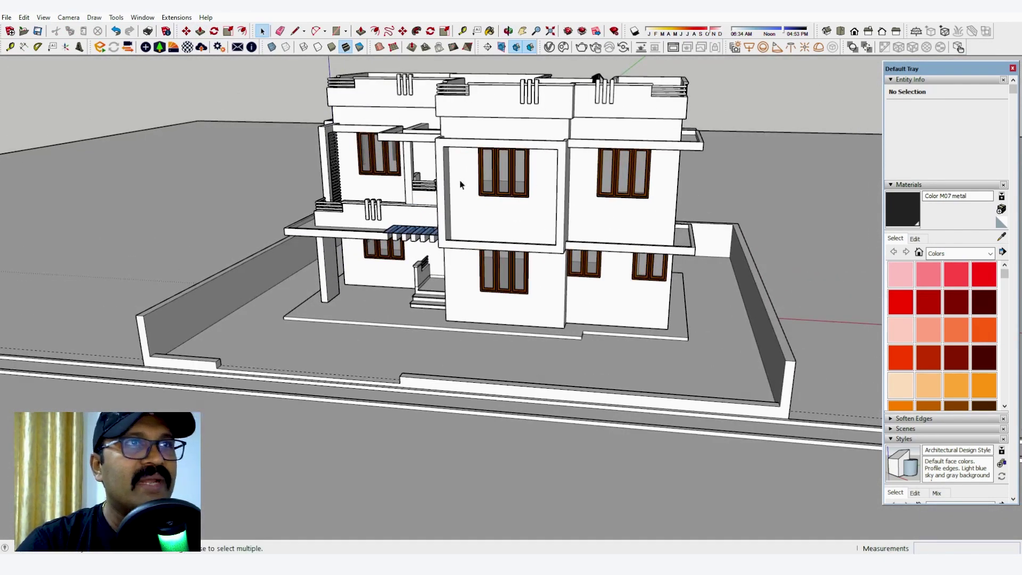
scroll(432, 261, "down", 2)
mouse_move(433, 260)
middle_mouse_down()
mouse_move(430, 221)
mouse_move(451, 184)
mouse_move(500, 222)
middle_mouse_up()
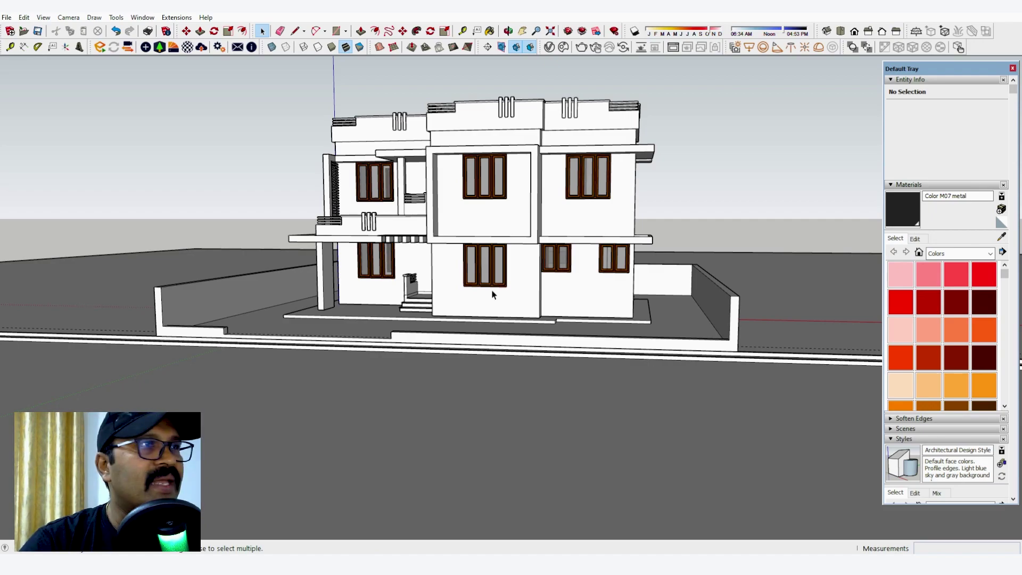
scroll(552, 350, "down", 2)
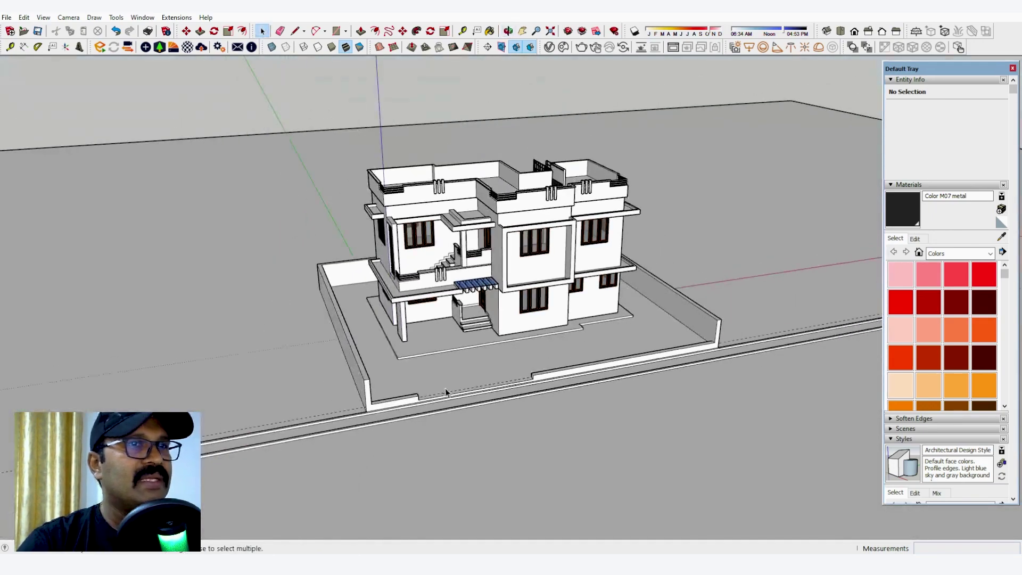
middle_click_drag(447, 392, 541, 420)
Delete the guide line running through the gate opening in the front compound wall.
scroll(506, 433, "up", 3)
scroll(504, 399, "up", 2)
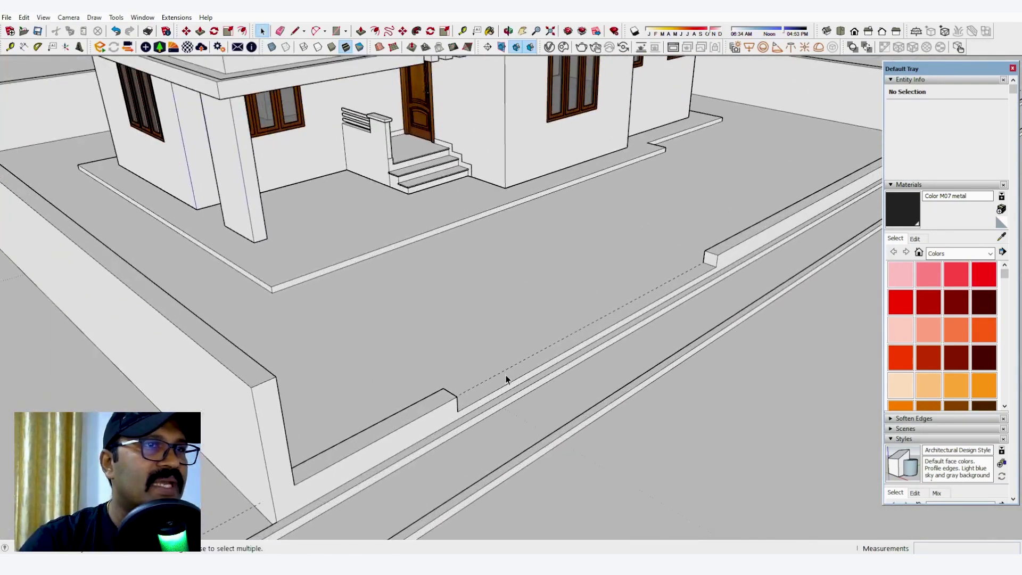
left_click(504, 371)
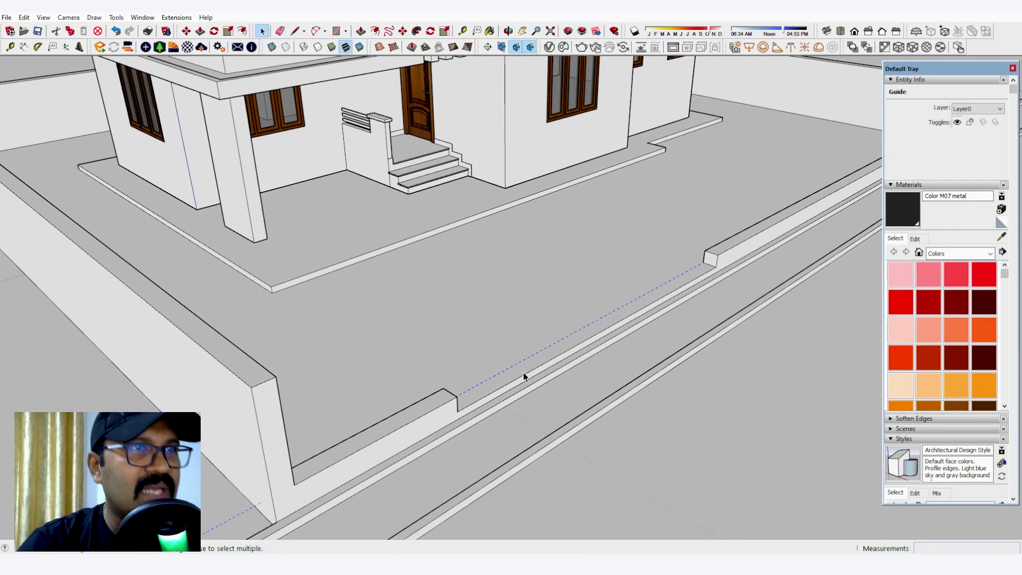
key("Delete")
Examine the house's front and side facades, the compound wall and the kerbs from several angles.
scroll(523, 352, "down", 3)
middle_click_drag(521, 351, 499, 329)
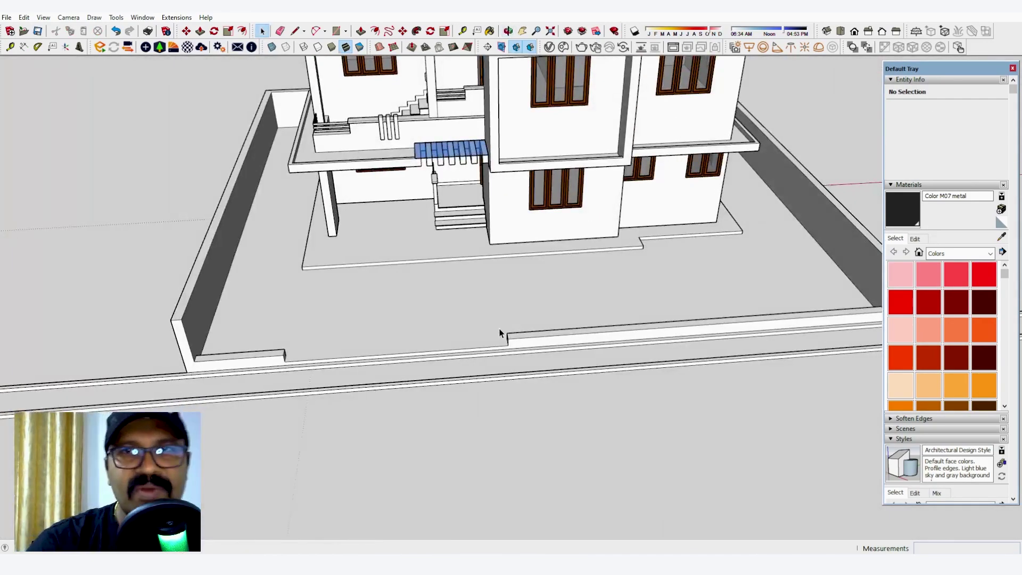
scroll(501, 335, "down", 2)
scroll(501, 351, "down", 2)
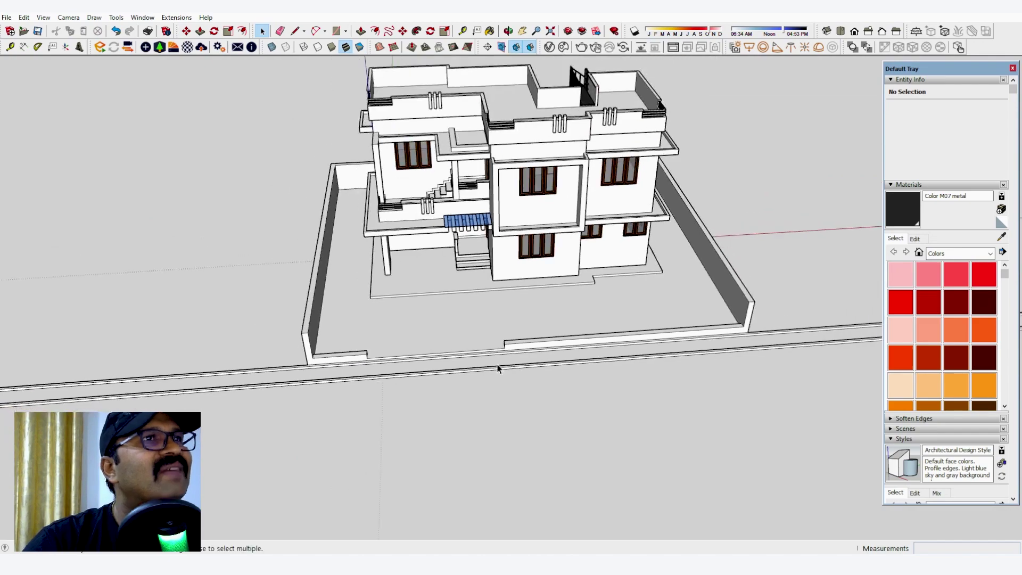
middle_click_drag(498, 367, 666, 253)
scroll(440, 220, "up", 3)
middle_click_drag(459, 254, 332, 249)
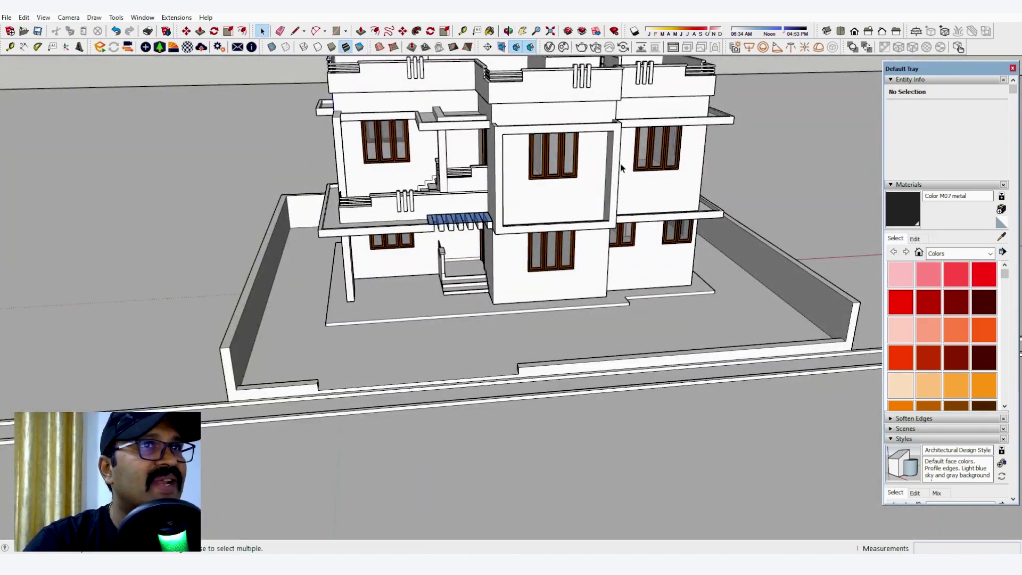
middle_click_drag(620, 168, 612, 209)
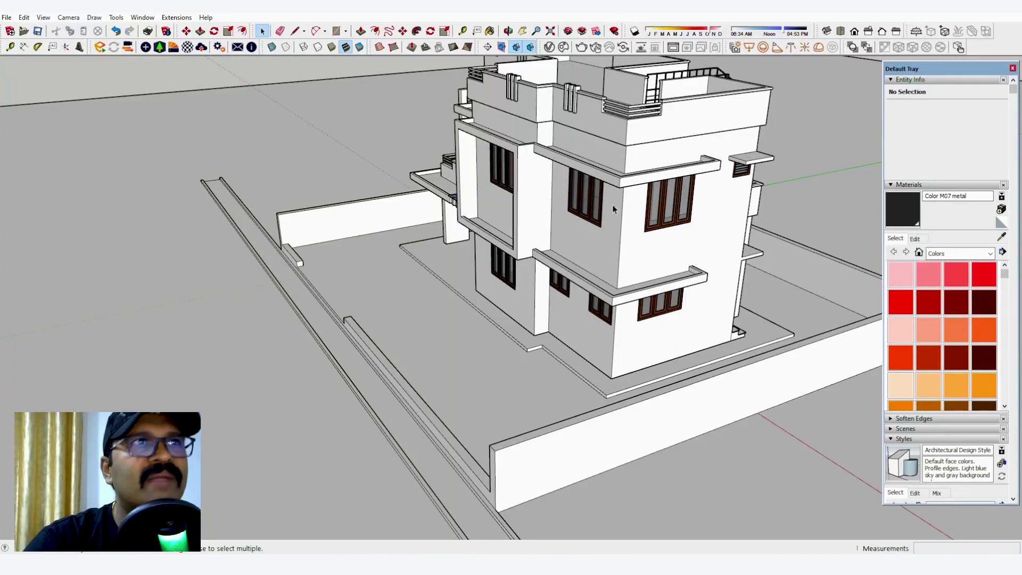
scroll(612, 204, "up", 2)
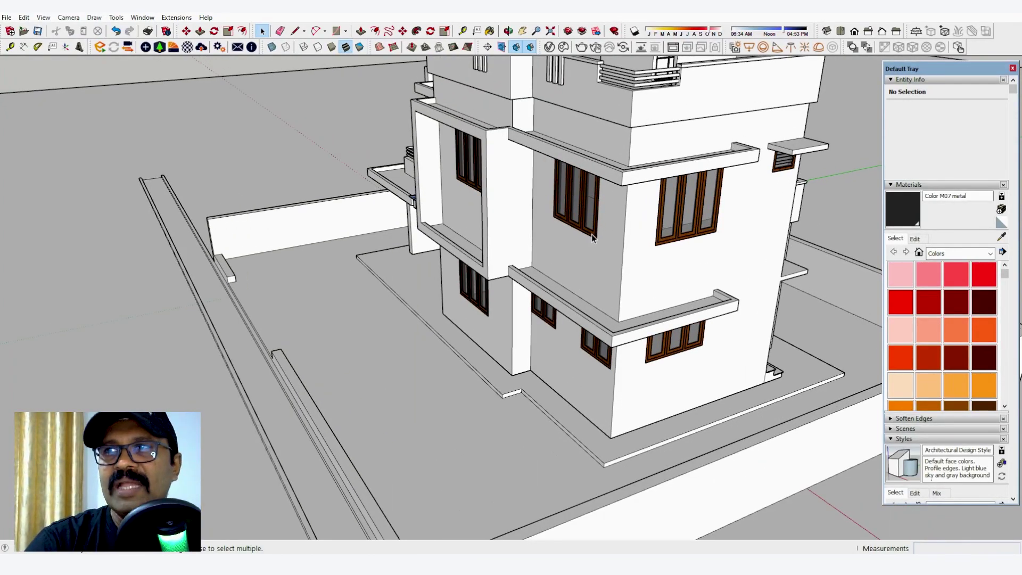
middle_click_drag(593, 238, 672, 365)
scroll(568, 333, "down", 2)
scroll(613, 292, "down", 3)
scroll(212, 468, "up", 2)
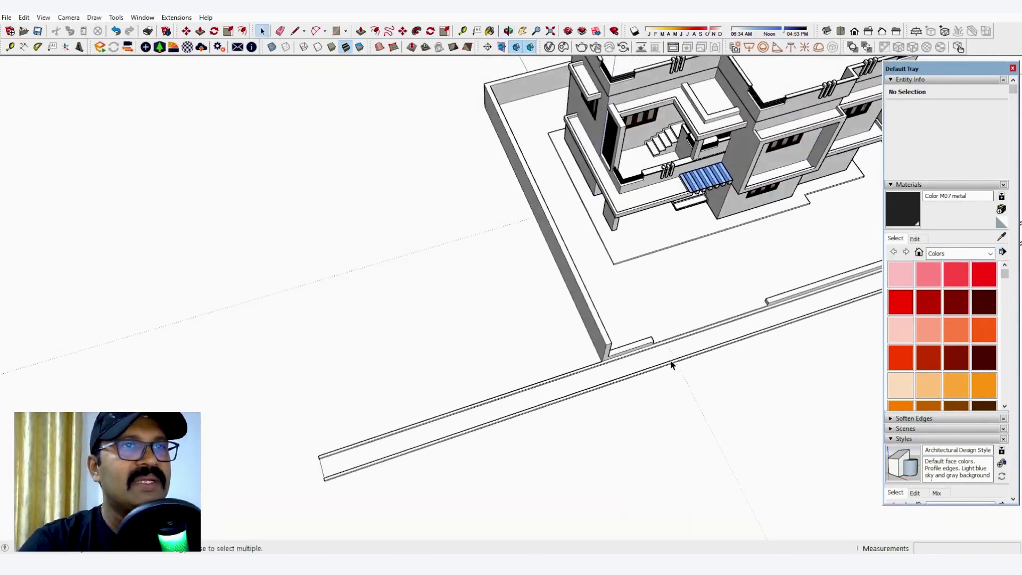
Select the ground face and examine the open end of the channel between the two kerbs up close.
scroll(671, 365, "up", 1)
left_click(432, 341)
scroll(426, 336, "down", 2)
scroll(266, 431, "up", 2)
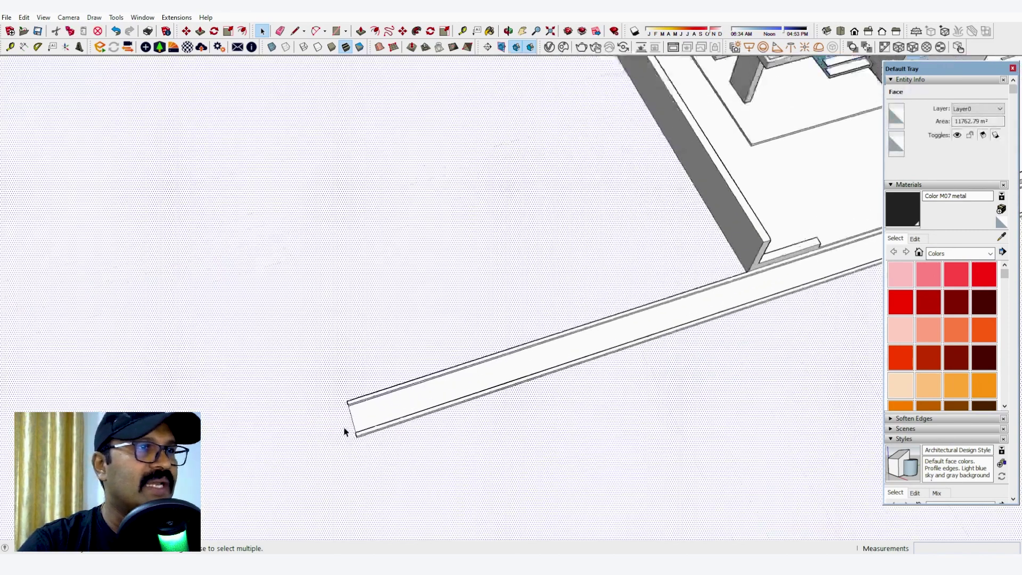
scroll(356, 417, "up", 4)
middle_click_drag(381, 434, 410, 432)
scroll(346, 419, "up", 1)
middle_click_drag(362, 406, 407, 387)
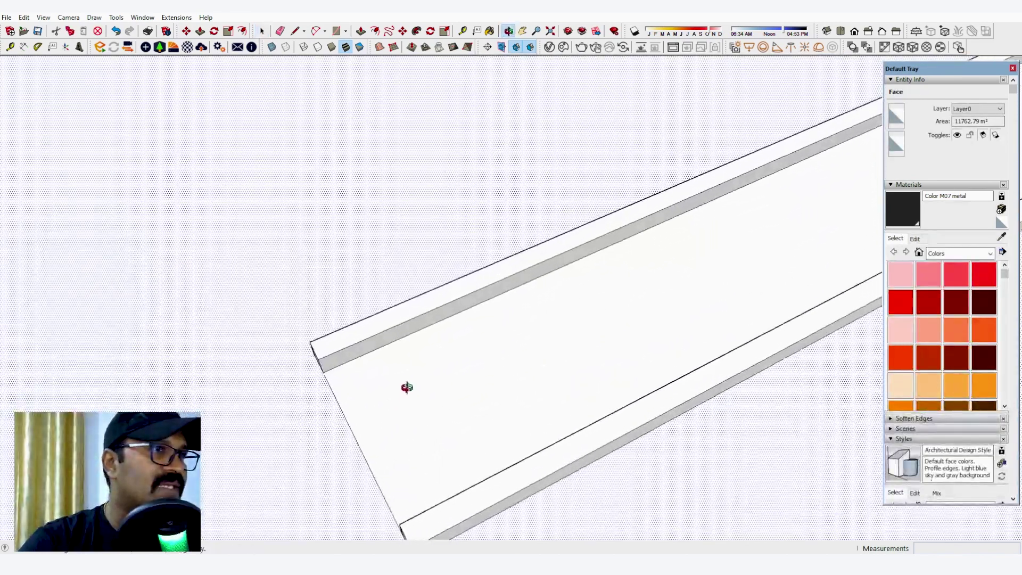
scroll(382, 394, "down", 3)
scroll(221, 415, "down", 1)
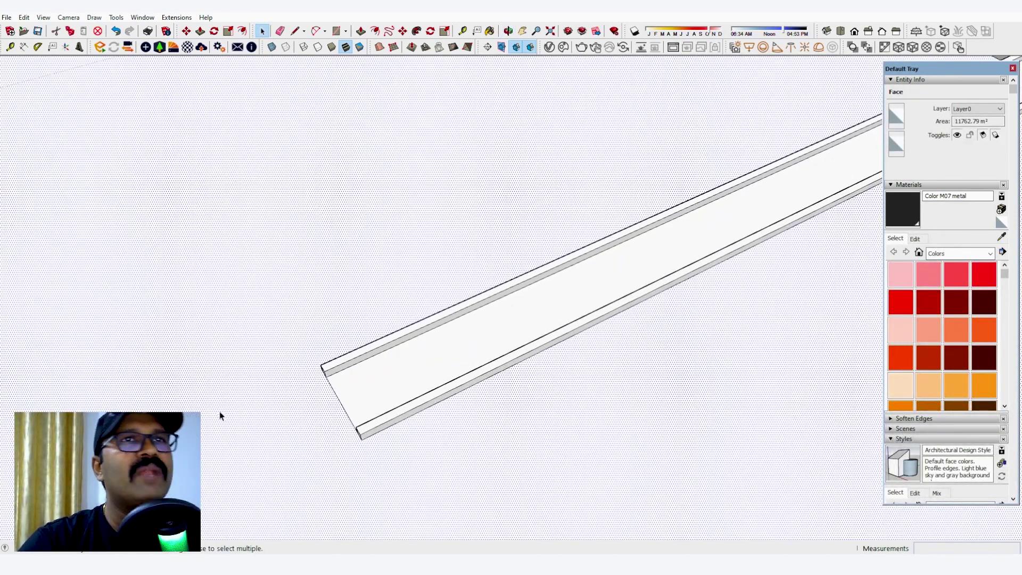
Lower the inner kerb's top face by 0.05 m with Push/Pull and repeat the offset on the outer kerb's top.
scroll(213, 419, "down", 2)
scroll(639, 197, "up", 4)
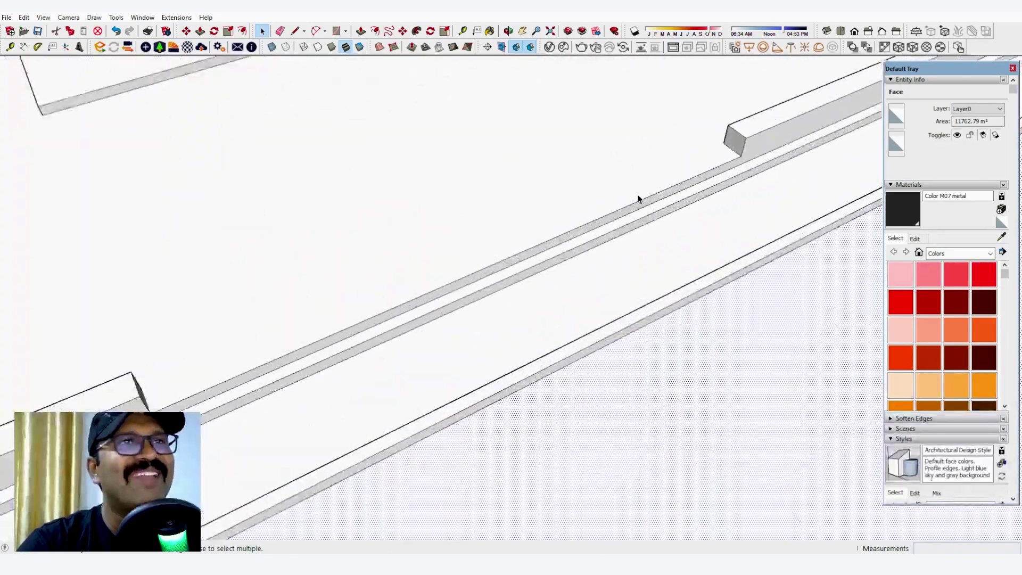
middle_click_drag(638, 195, 644, 121)
key("t")
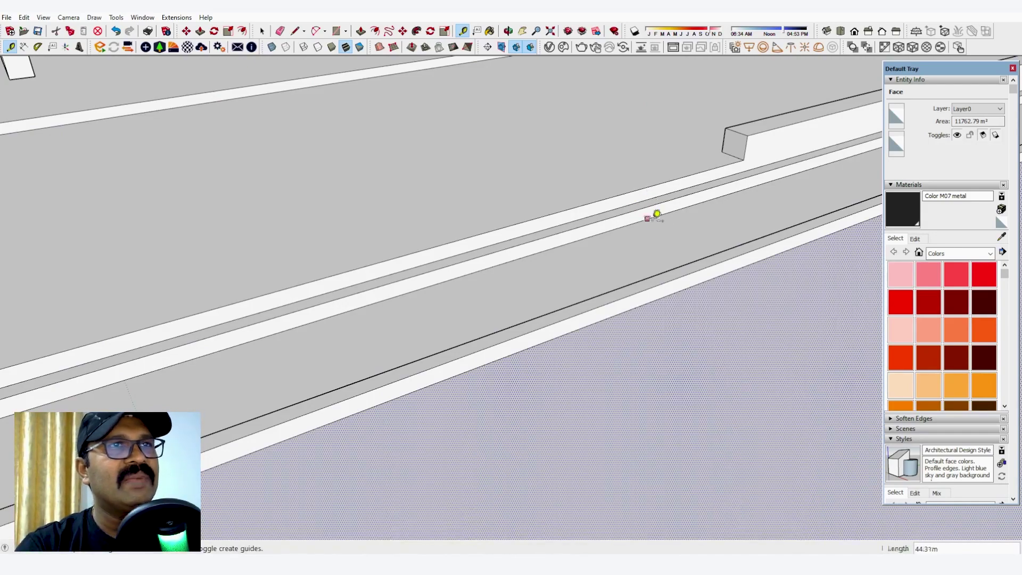
middle_click_drag(648, 219, 677, 223)
scroll(661, 199, "up", 2)
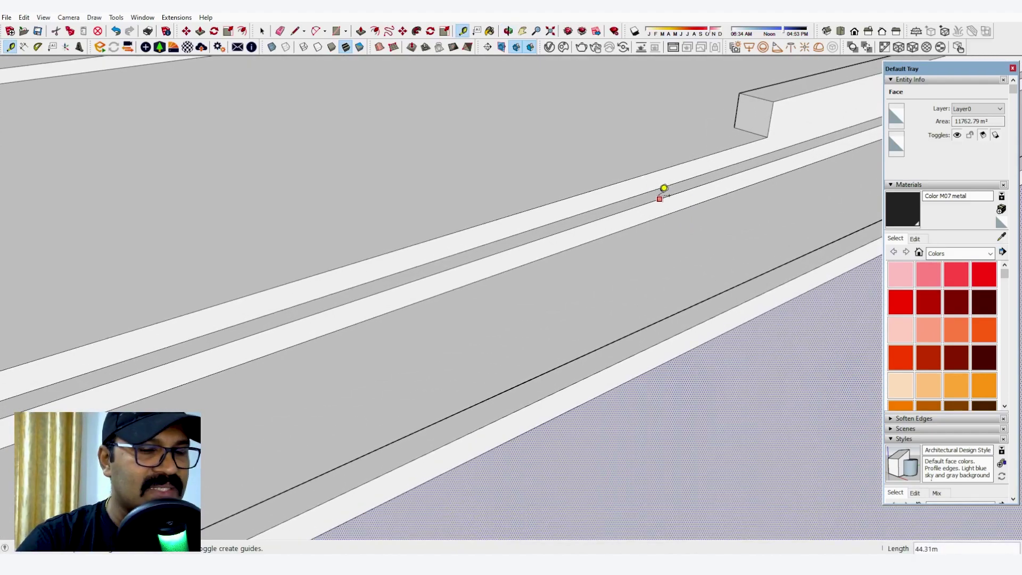
key("p")
left_click(646, 201)
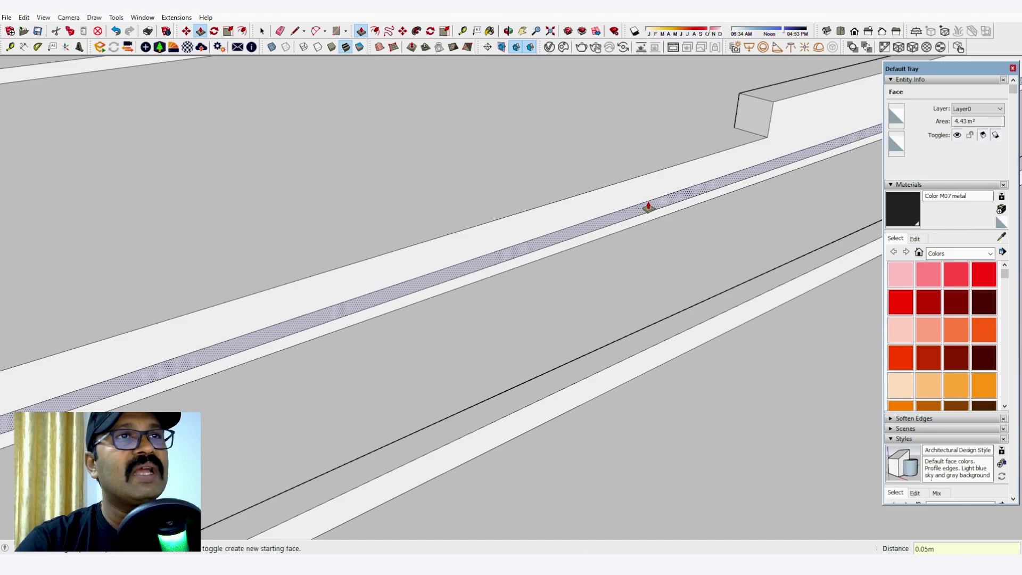
double_click(717, 310)
scroll(700, 275, "down", 1)
double_click(744, 345)
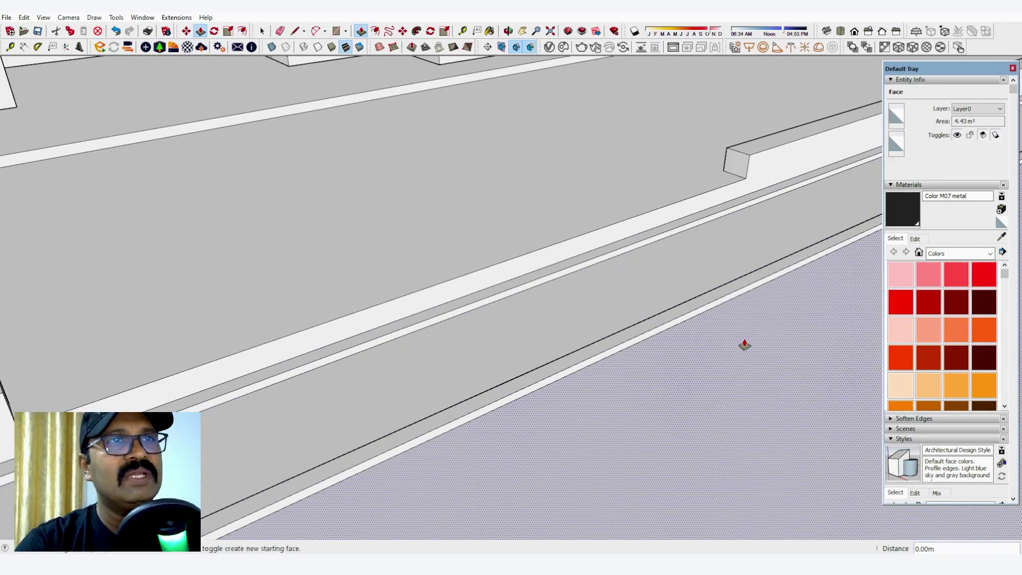
Measure the overall width across the two kerbs at the channel's open end with the Tape Measure.
scroll(748, 292, "down", 4)
scroll(750, 290, "down", 3)
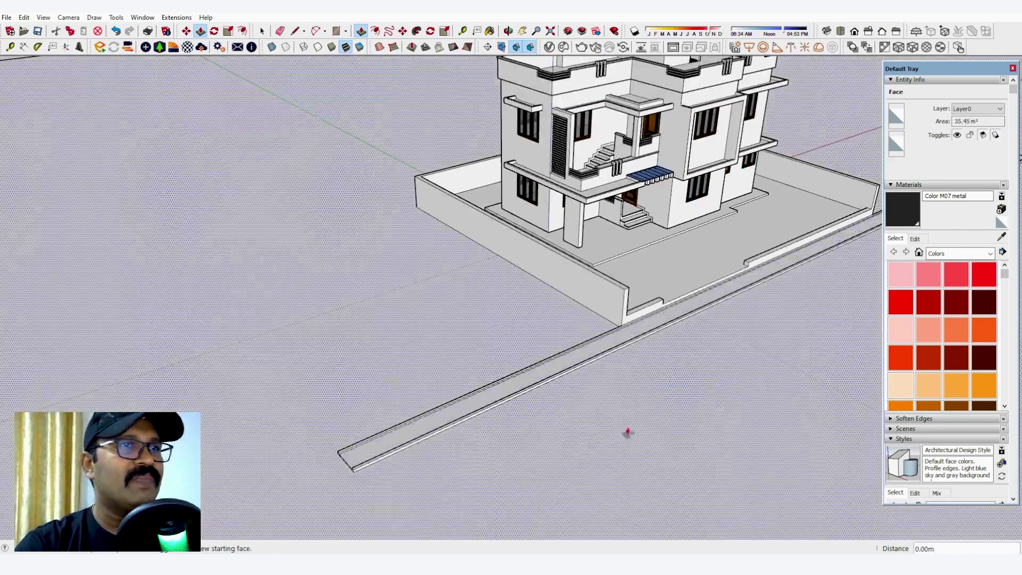
scroll(229, 503, "up", 2)
scroll(535, 162, "down", 2)
middle_click_drag(495, 248, 427, 345)
key("space")
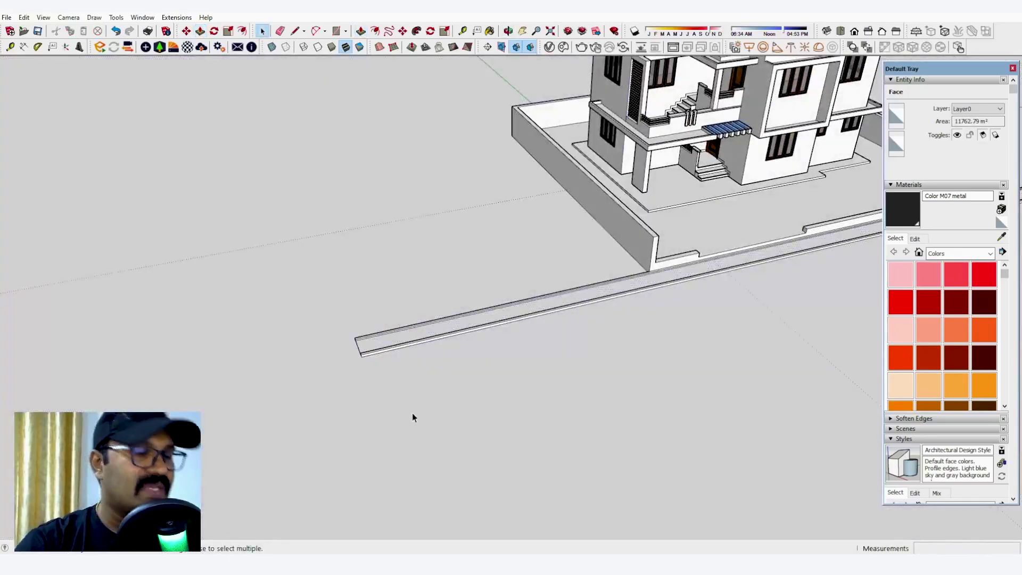
scroll(410, 416, "up", 2)
scroll(316, 309, "up", 2)
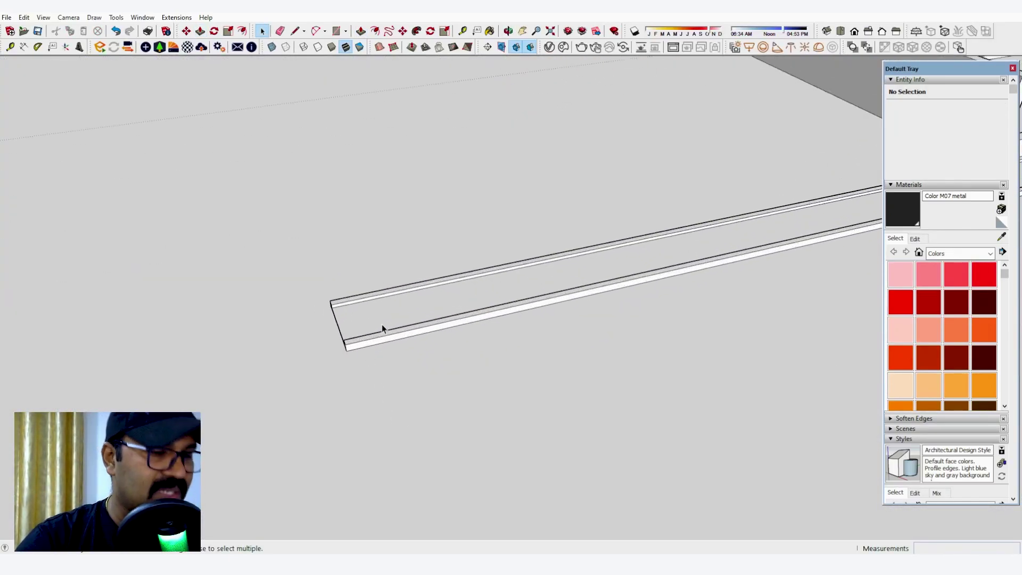
key("t")
left_click(338, 294)
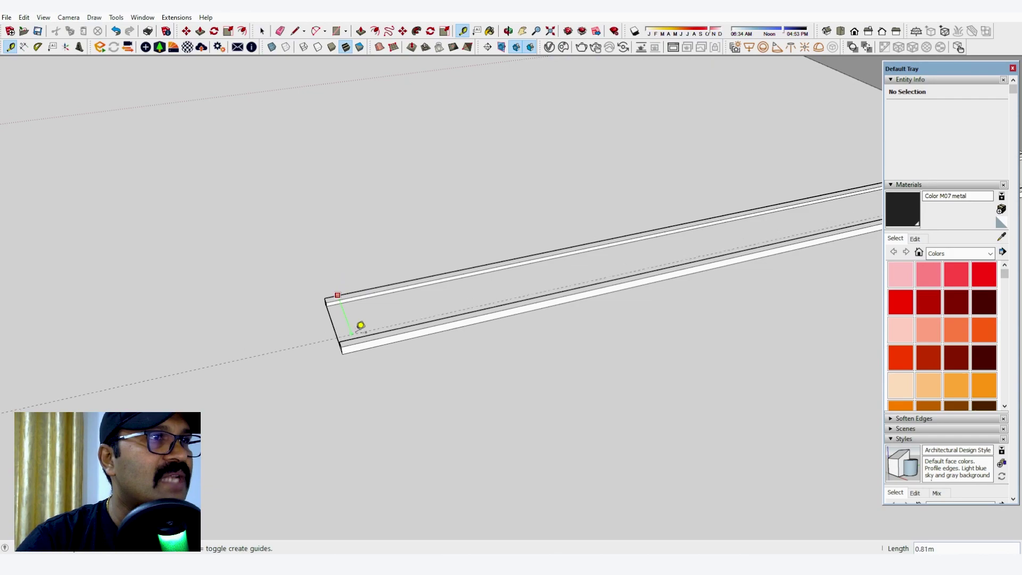
left_click(361, 337)
scroll(402, 269, "down", 3)
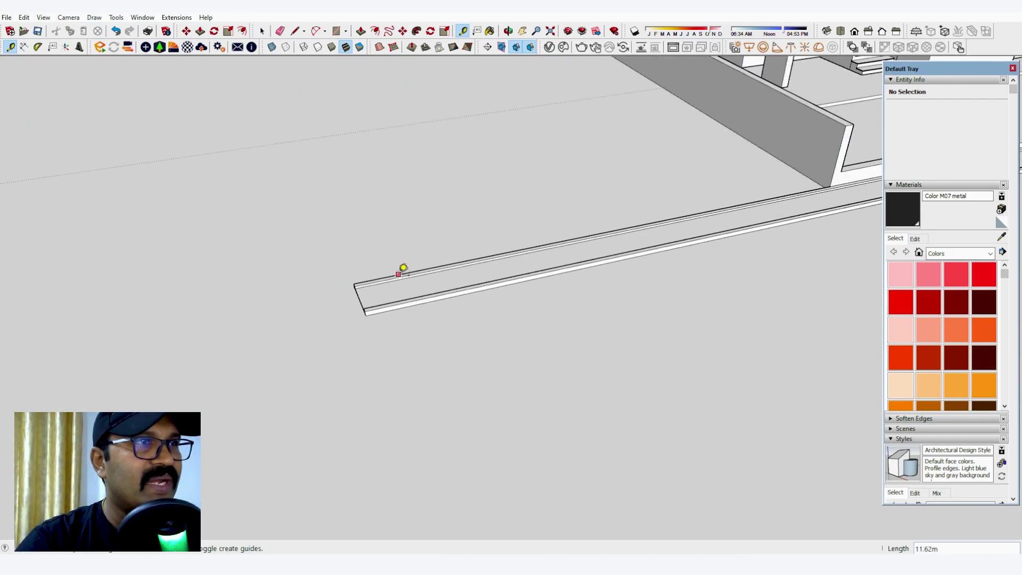
Draw a closed 1 m by 0.6 m rectangle with the Line tool on the ground beside the channel's open end.
key("l")
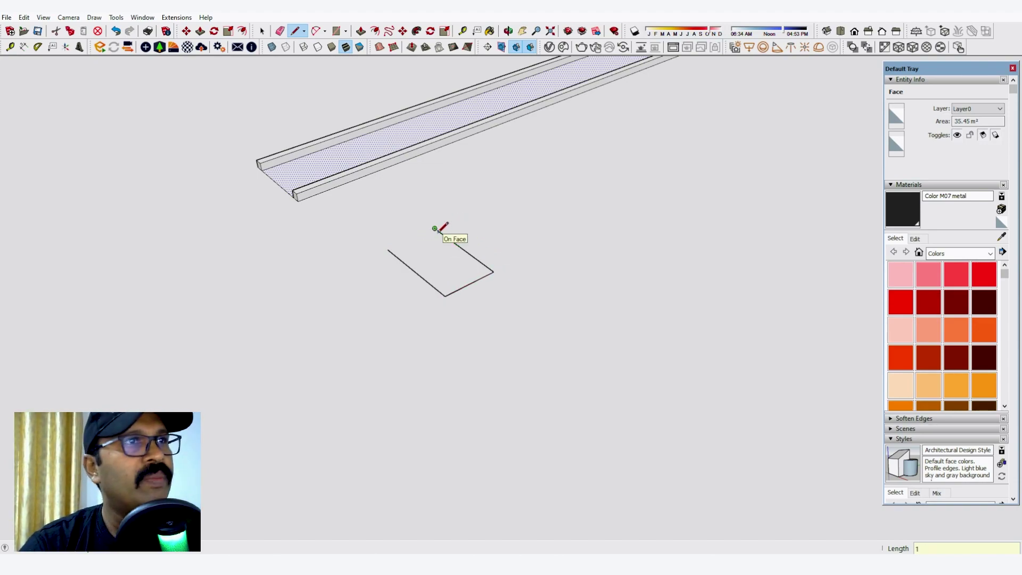
left_click(388, 248)
scroll(456, 195, "down", 2)
middle_click_drag(479, 213, 477, 296)
scroll(475, 275, "up", 3)
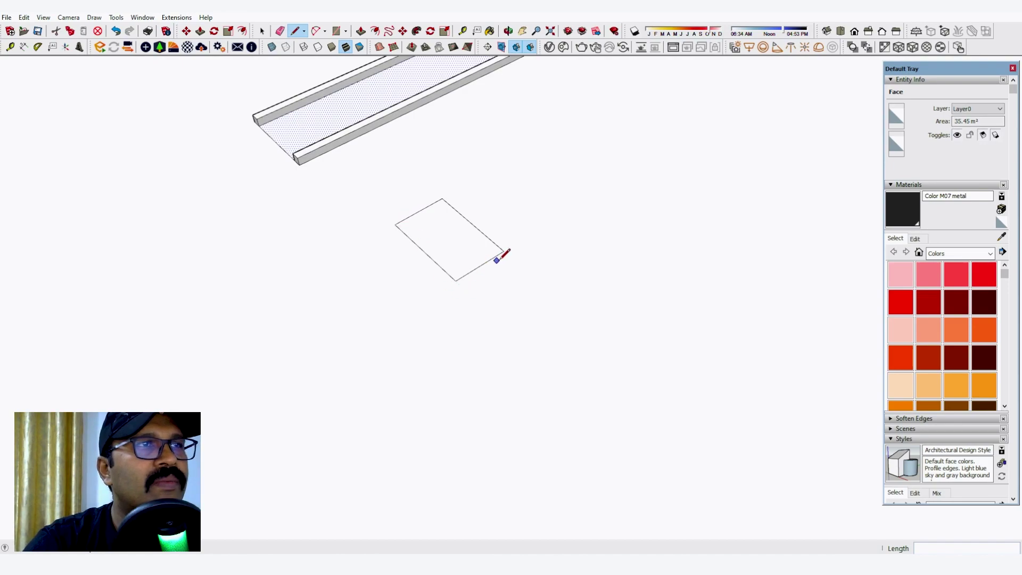
scroll(392, 365, "down", 3)
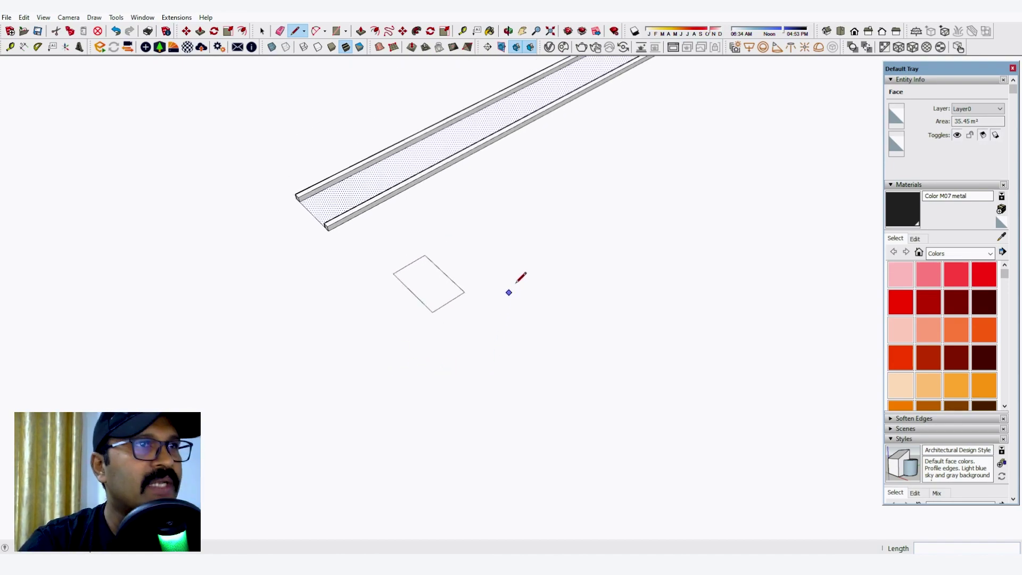
Draw another 1 m by 0.6 m rectangle on the ground with the Rectangle tool, between the first one and the kerbs' far side.
key("r")
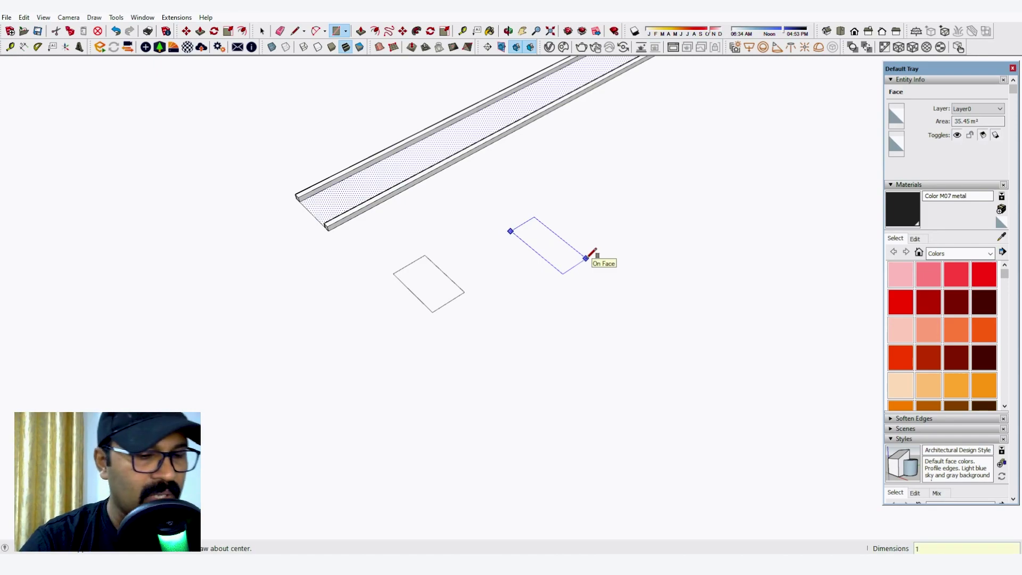
type("6")
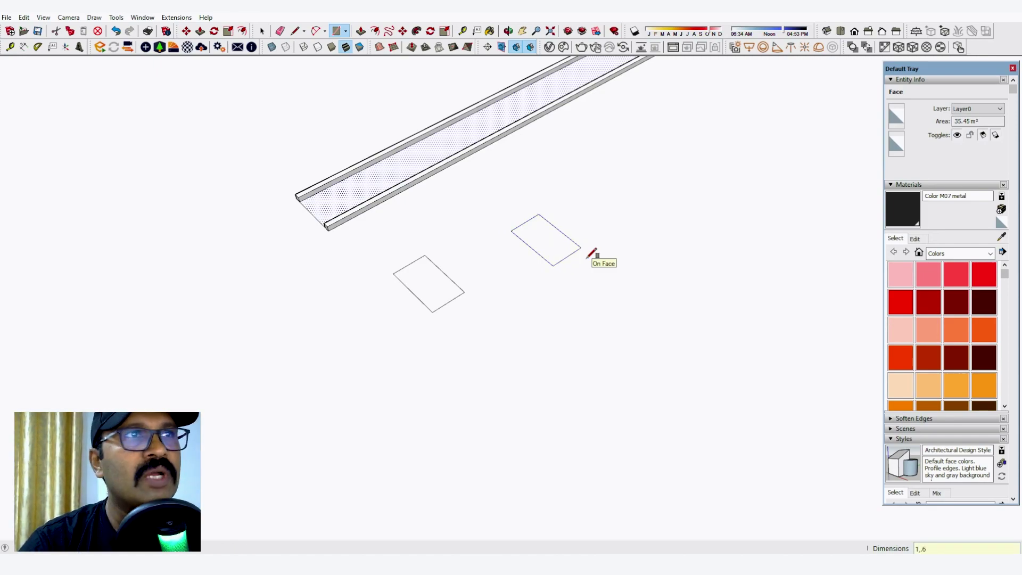
key("Return")
scroll(588, 257, "up", 4)
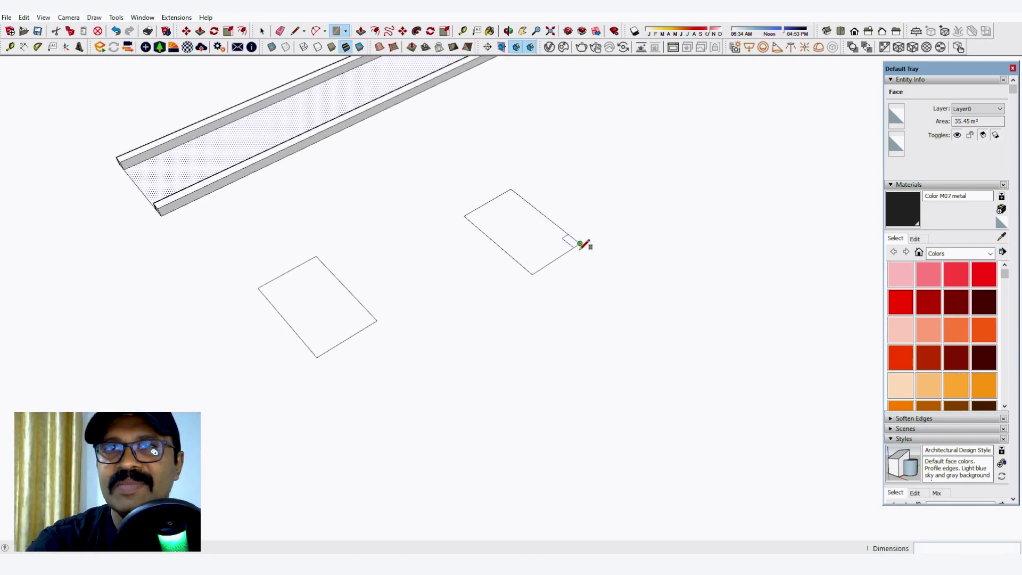
middle_click_drag(249, 254, 397, 305)
scroll(319, 381, "up", 1)
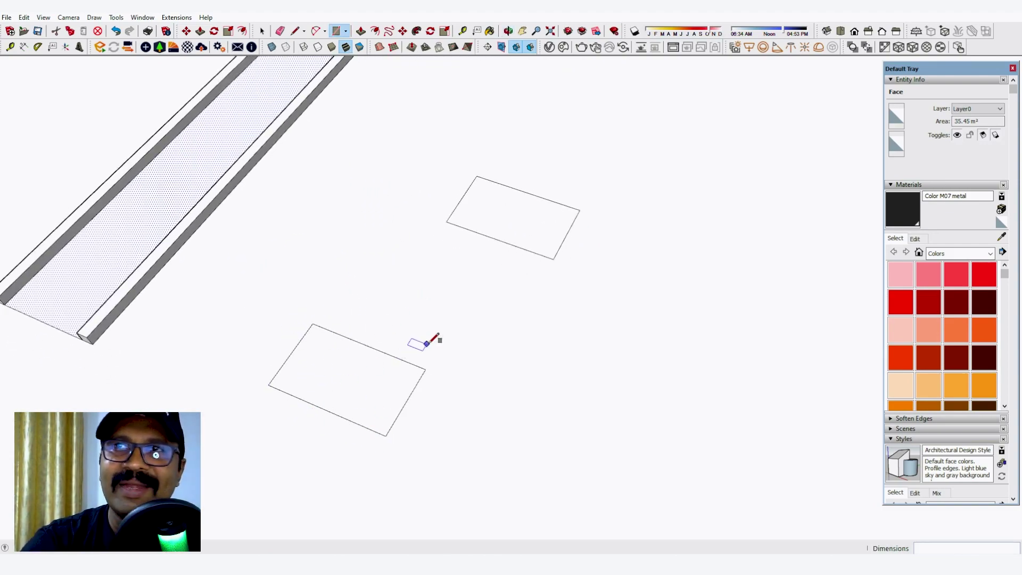
Erase all the edges of the second rectangle, leaving only the one drawn with the Line tool.
key("space")
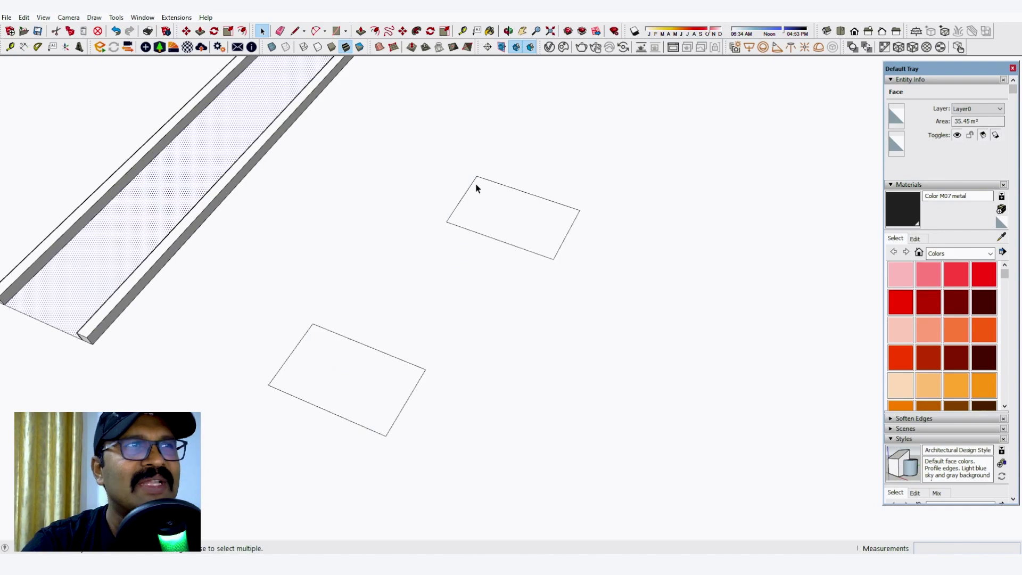
key("e")
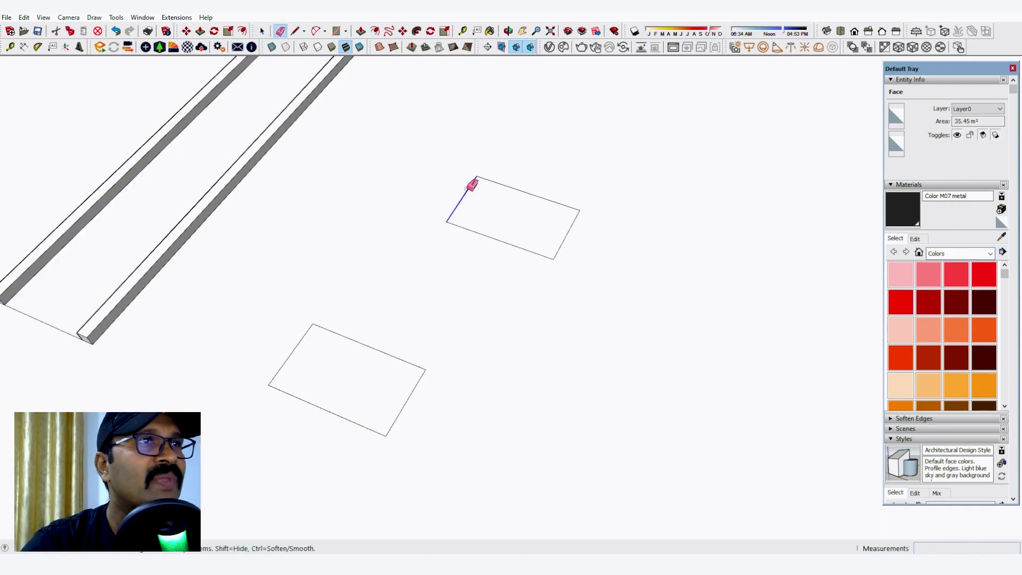
left_click(474, 183)
left_click_drag(489, 177, 564, 205)
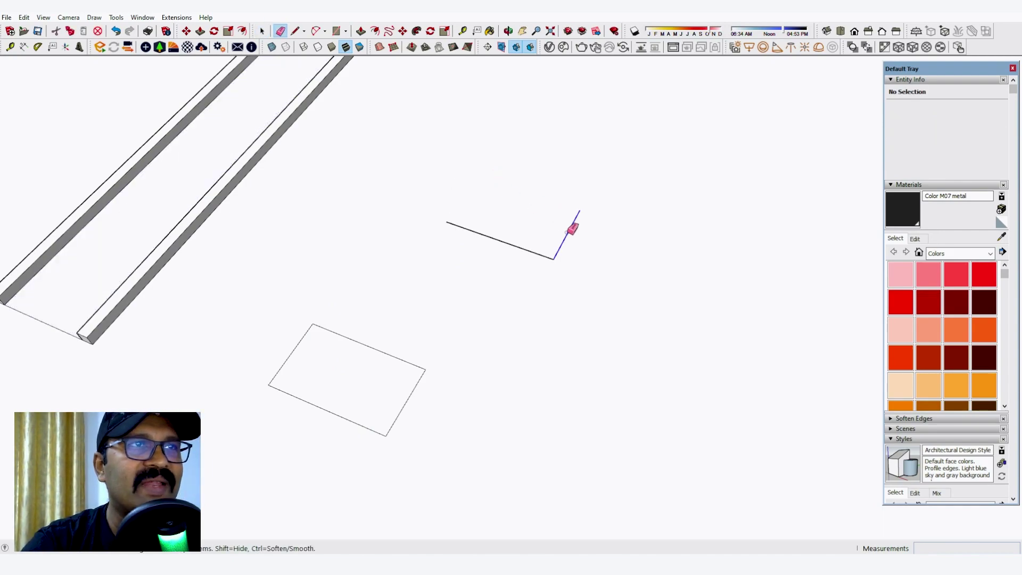
left_click(573, 223)
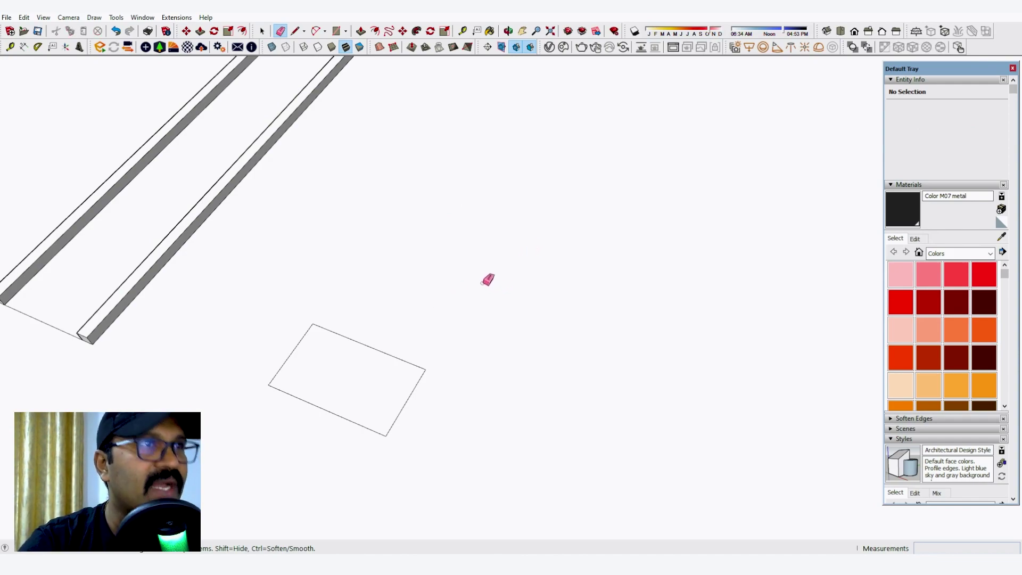
key("r")
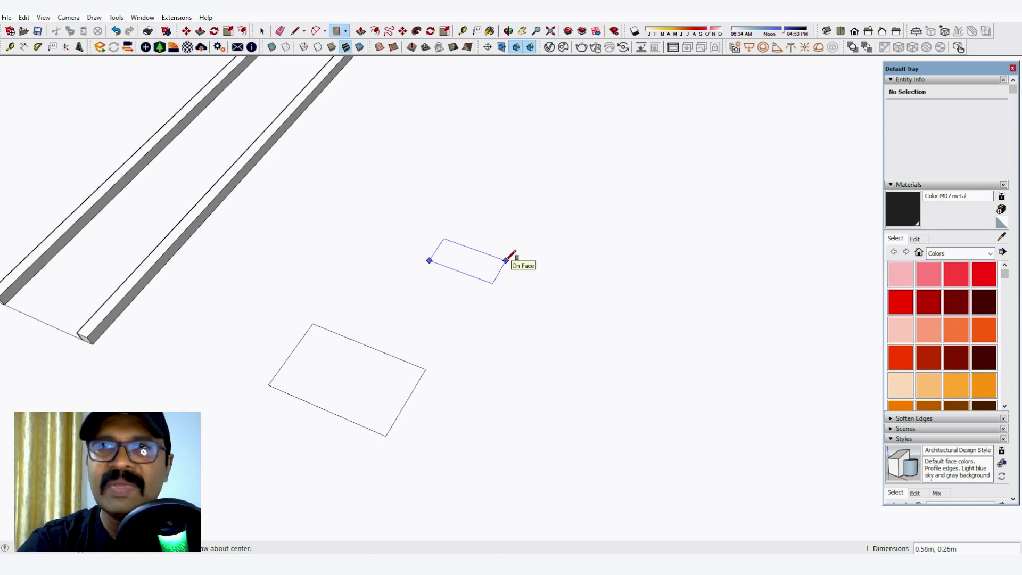
key("Escape")
middle_click_drag(511, 254, 541, 278)
key("space")
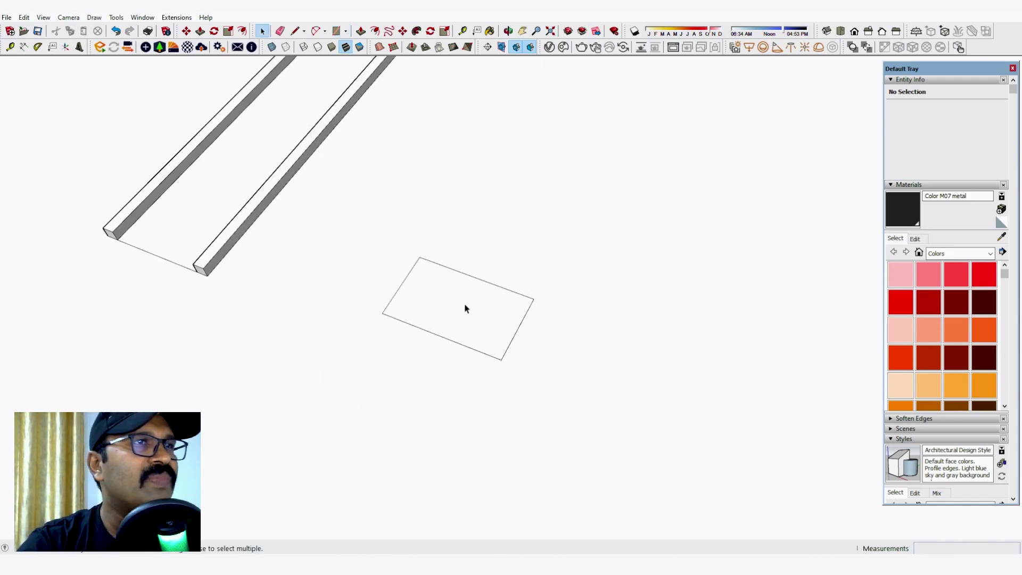
Group the remaining rectangle's face together with its edges and open the group for editing.
scroll(464, 308, "up", 2)
left_click(459, 305)
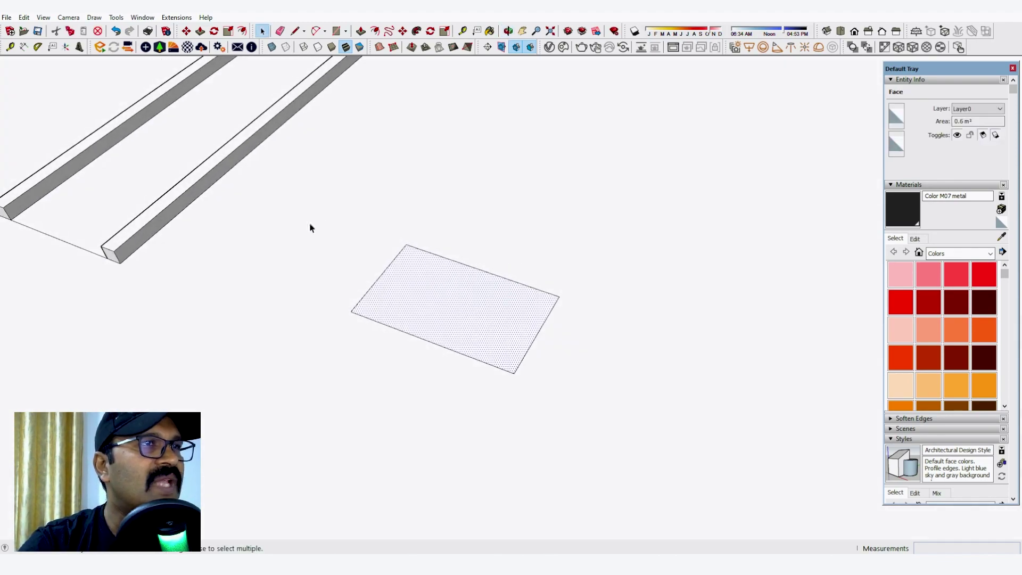
double_click(486, 313)
right_click(482, 300)
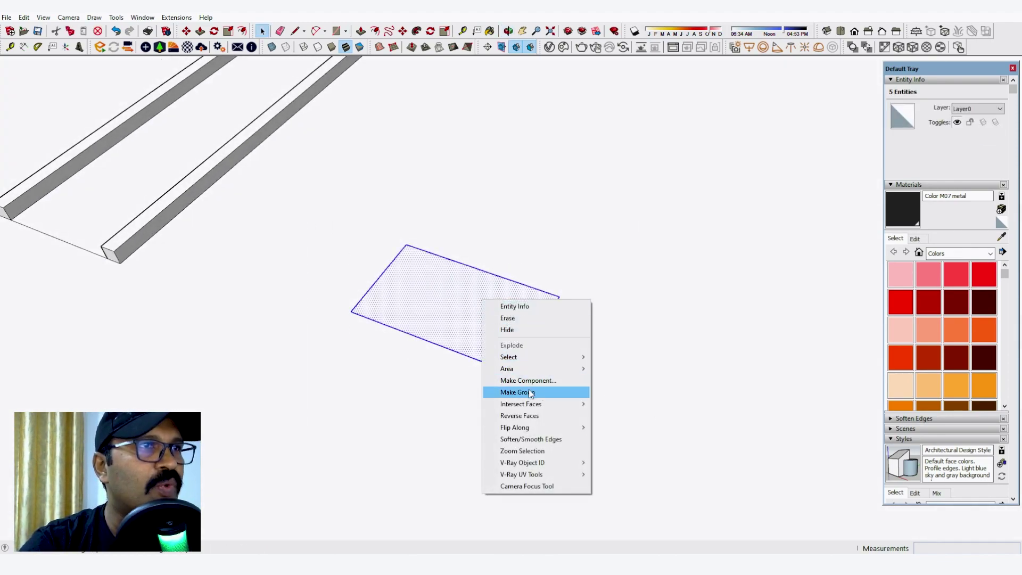
left_click(530, 393)
scroll(477, 302, "up", 2)
double_click(494, 306)
key("p")
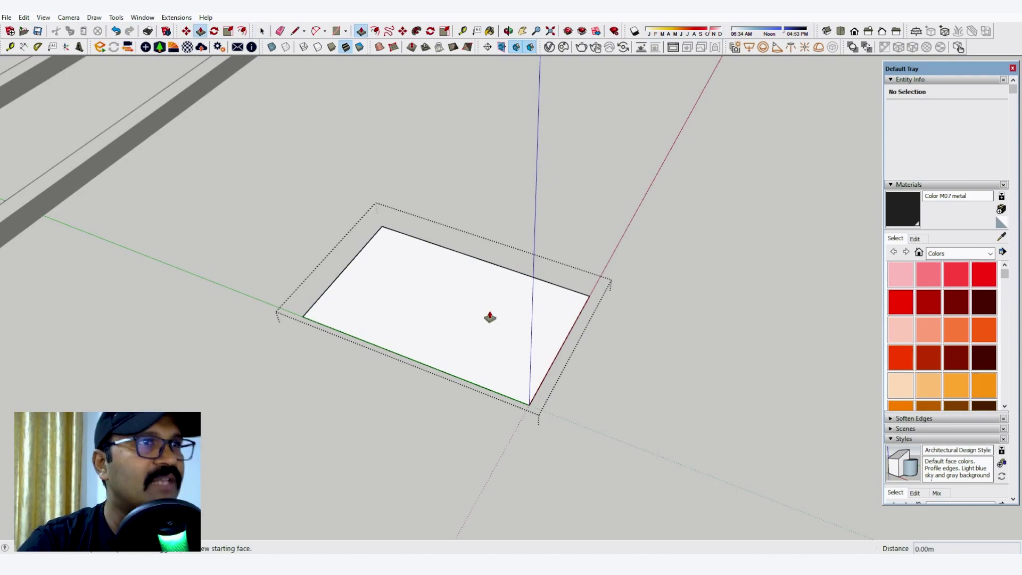
Try extruding the grouped rectangle 0.5 m upward with Push/Pull and undo it.
left_click_drag(490, 317, 492, 302)
key("Return")
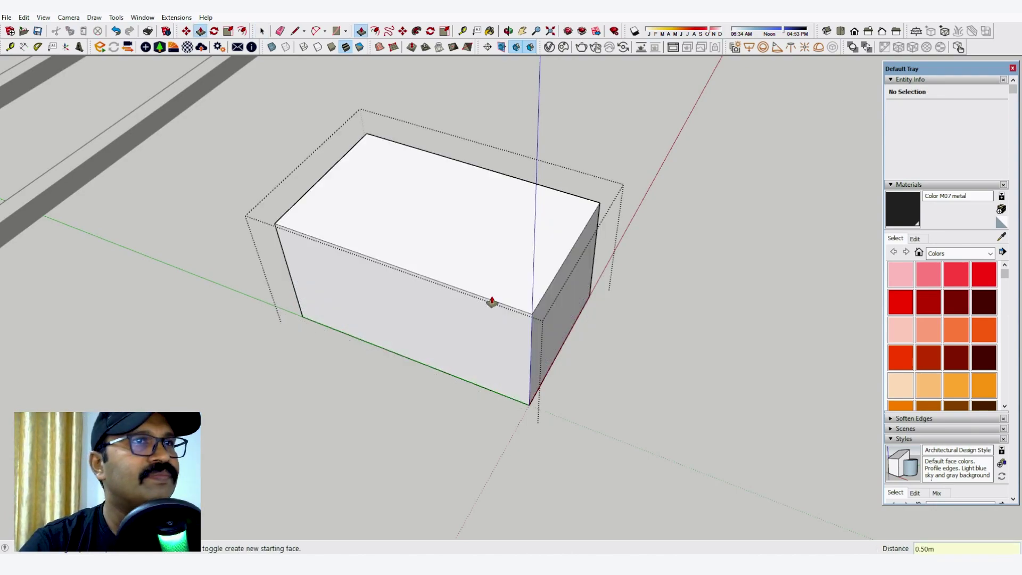
left_click(115, 31)
Extrude the grouped rectangle 0.05 m upward into a thin slab with Push/Pull and close the group.
left_click_drag(418, 317, 415, 288)
type(".05")
key("Return")
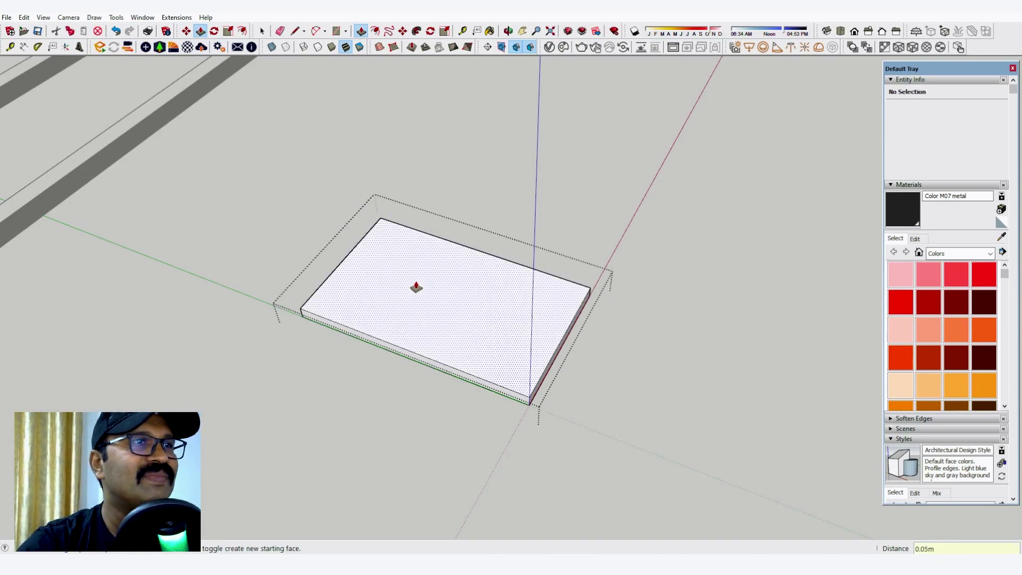
scroll(455, 285, "down", 3)
key("space")
left_click(370, 249)
Convert the slab group into a component with the definition name "slab 1".
left_click(436, 296)
right_click(436, 294)
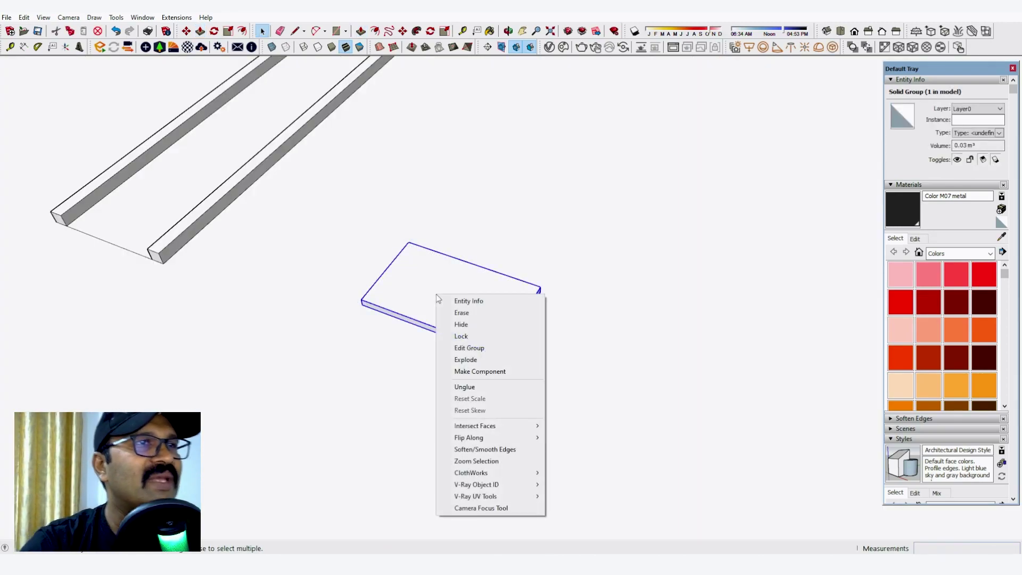
left_click(498, 376)
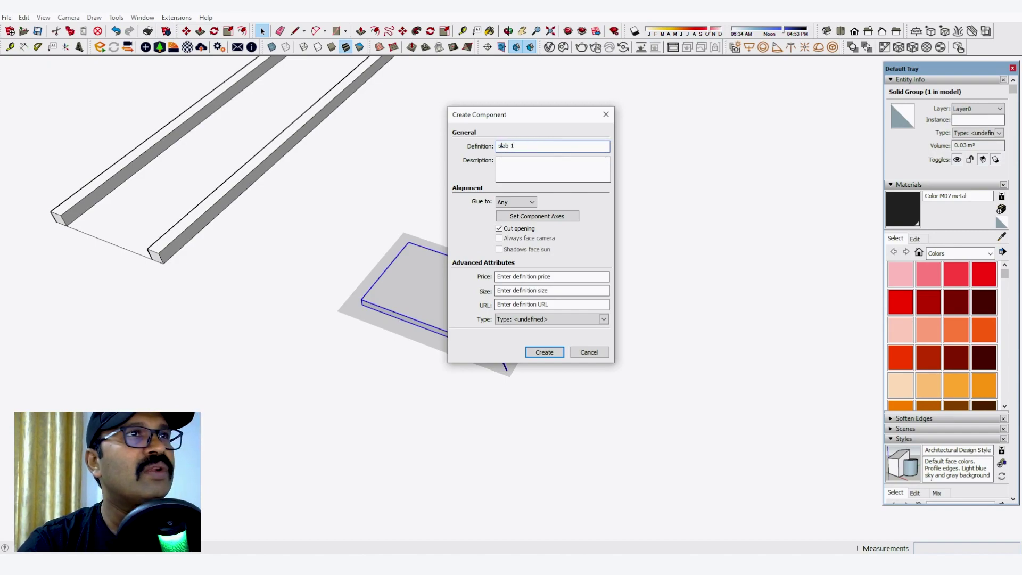
left_click(544, 352)
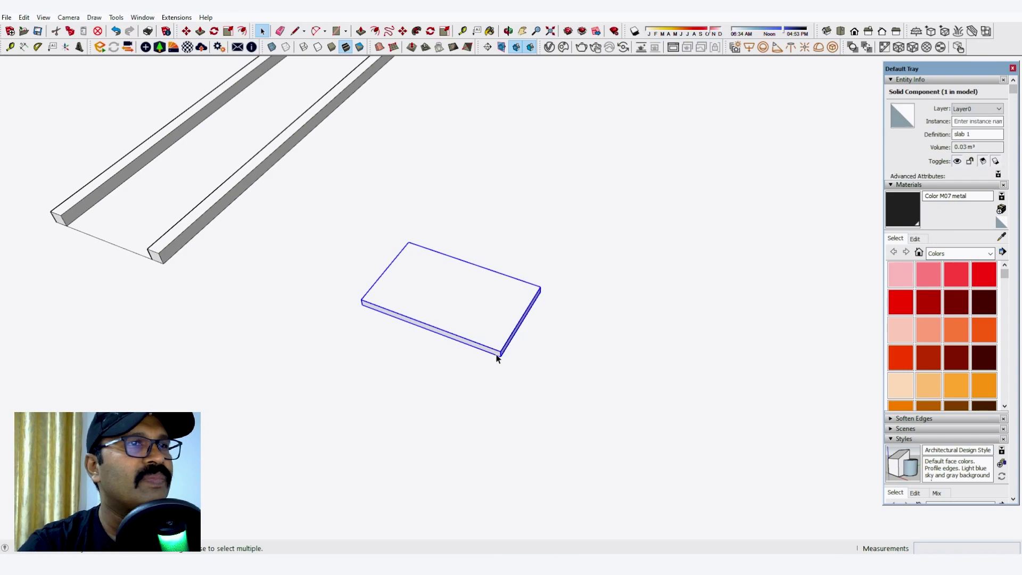
Copy the slab by its lower front corner onto the outer kerb's upper end corner so that it spans both kerbs.
scroll(497, 358, "up", 2)
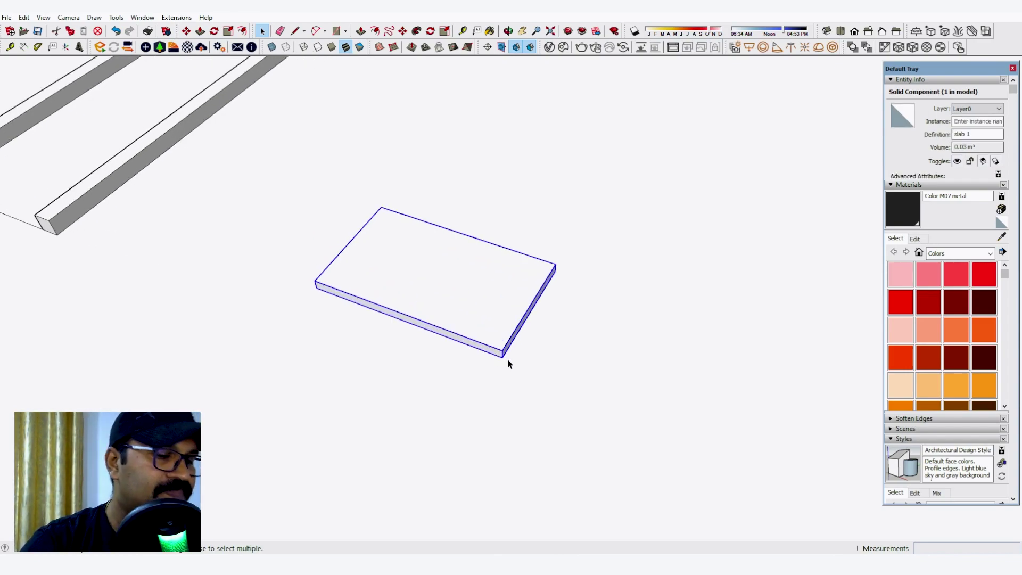
key("m")
left_click(504, 355)
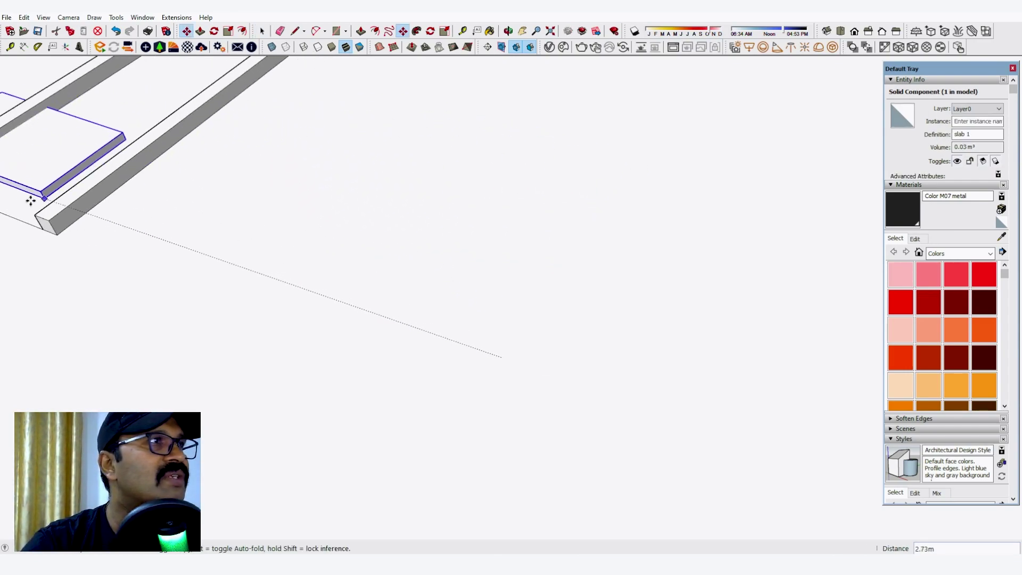
scroll(91, 208, "up", 2)
scroll(852, 335, "down", 3)
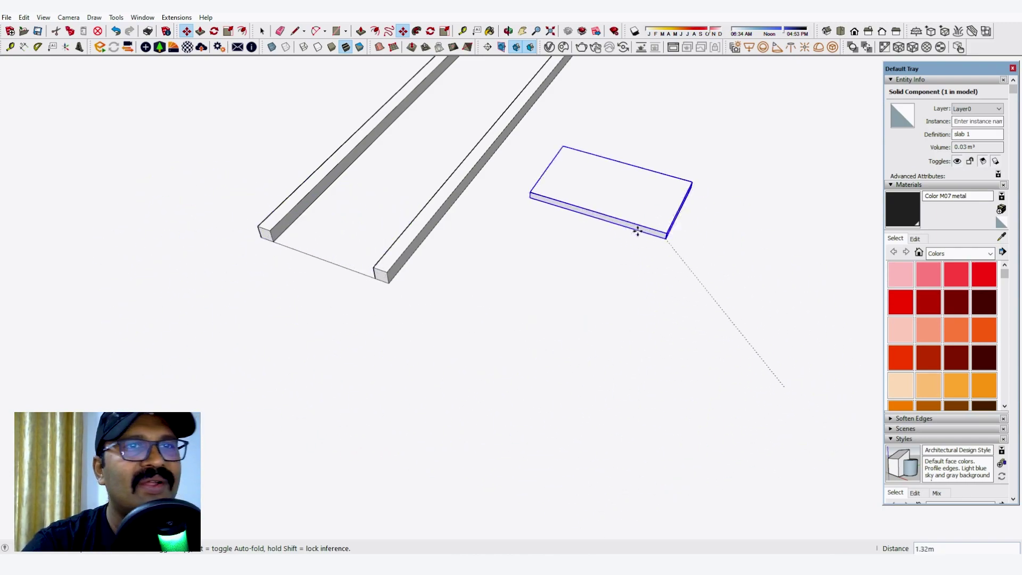
scroll(644, 319, "down", 4)
scroll(576, 337, "down", 4)
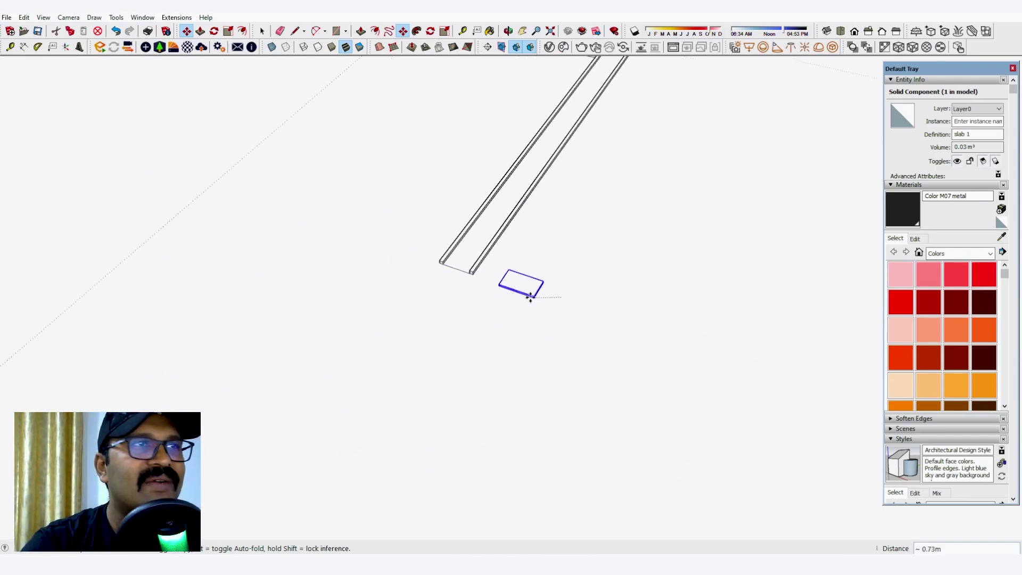
scroll(538, 296, "up", 6)
scroll(612, 309, "down", 1)
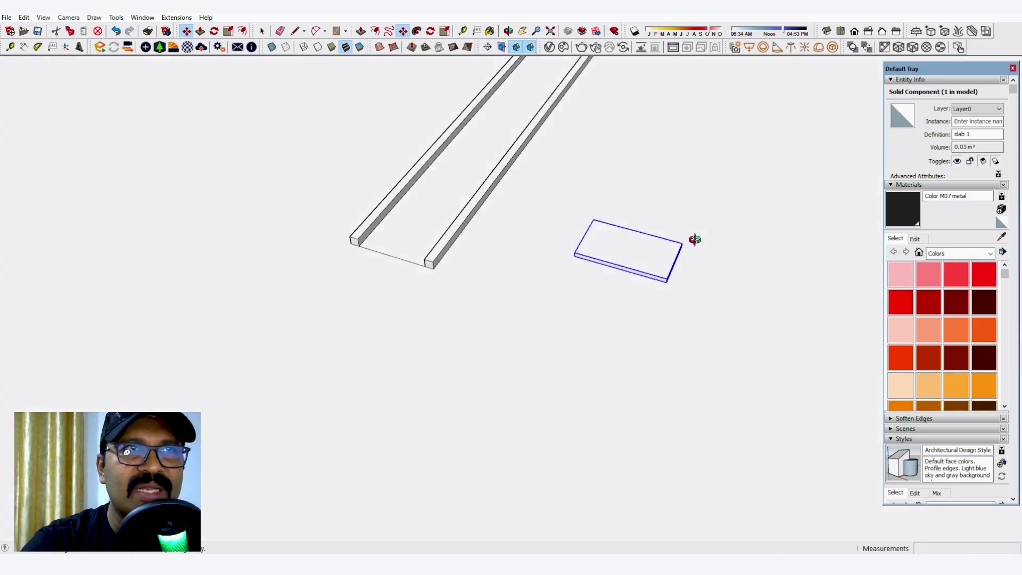
middle_click_drag(694, 238, 653, 247)
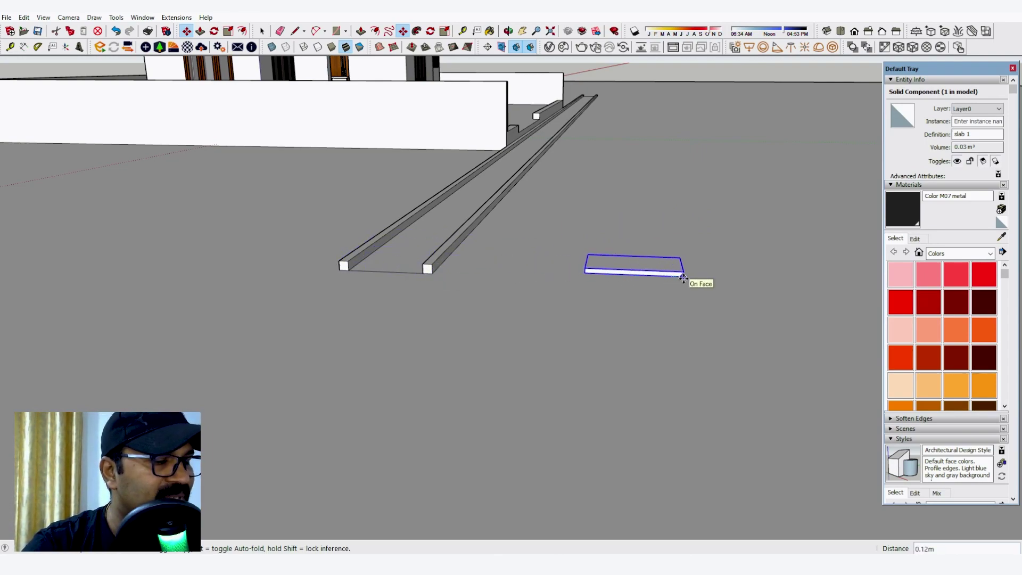
left_click(433, 265)
scroll(533, 277, "up", 4)
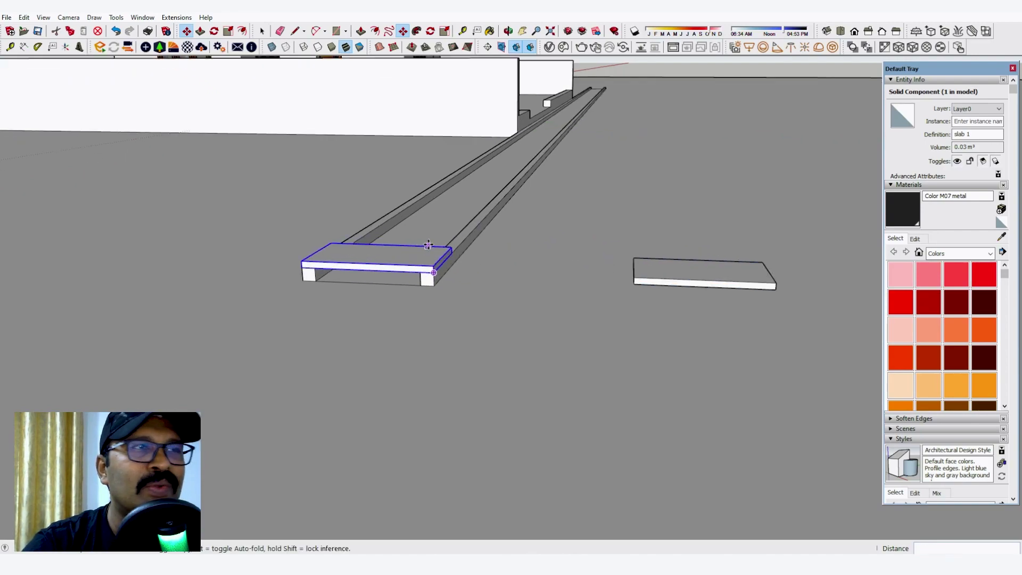
Delete the original slab lying on the ground beside the channel.
key("space")
scroll(346, 305, "down", 2)
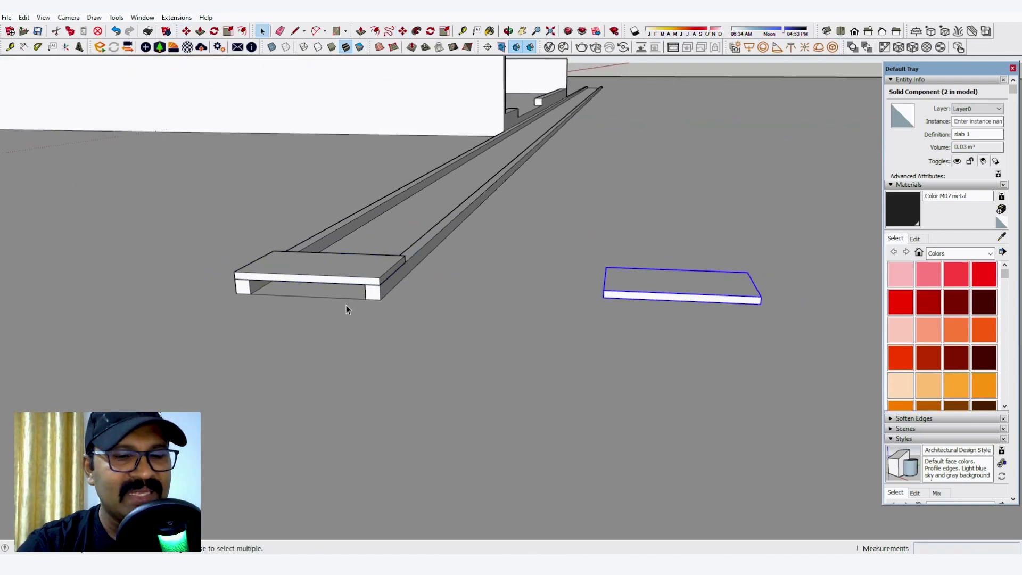
key("Delete")
scroll(295, 277, "up", 3)
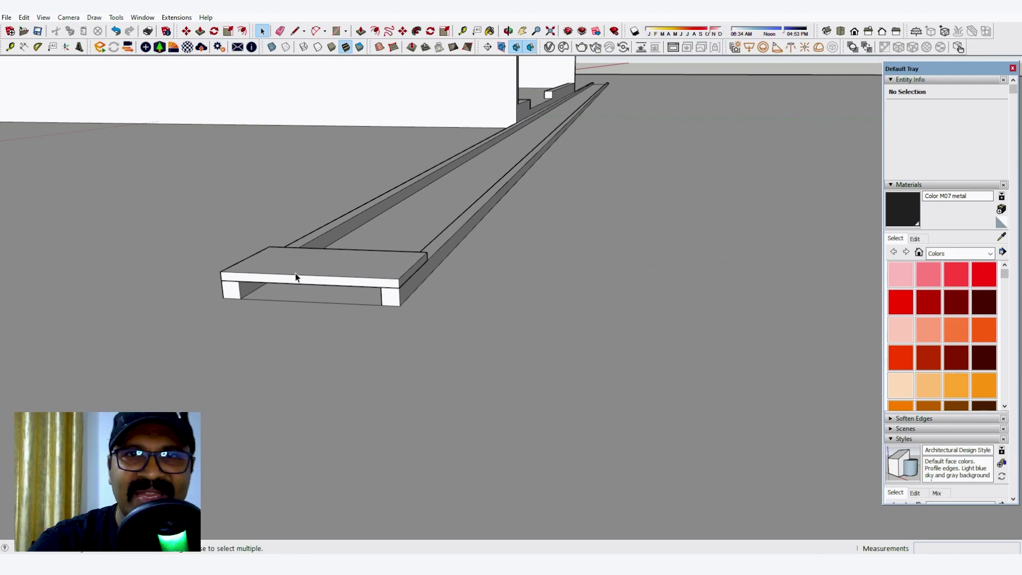
Copy the slab component along the kerbs by its lower corner so that the copy sits directly against the first slab.
scroll(320, 269, "up", 2)
scroll(563, 328, "down", 2)
middle_click_drag(563, 329, 223, 335)
scroll(564, 246, "up", 1)
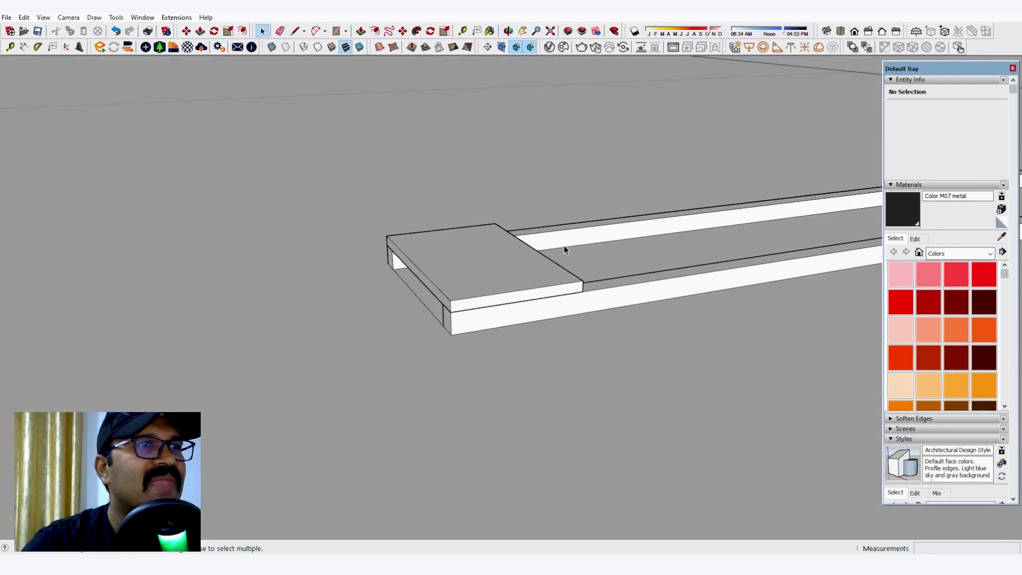
middle_click_drag(564, 249, 448, 328)
scroll(449, 325, "up", 1)
left_click(454, 314)
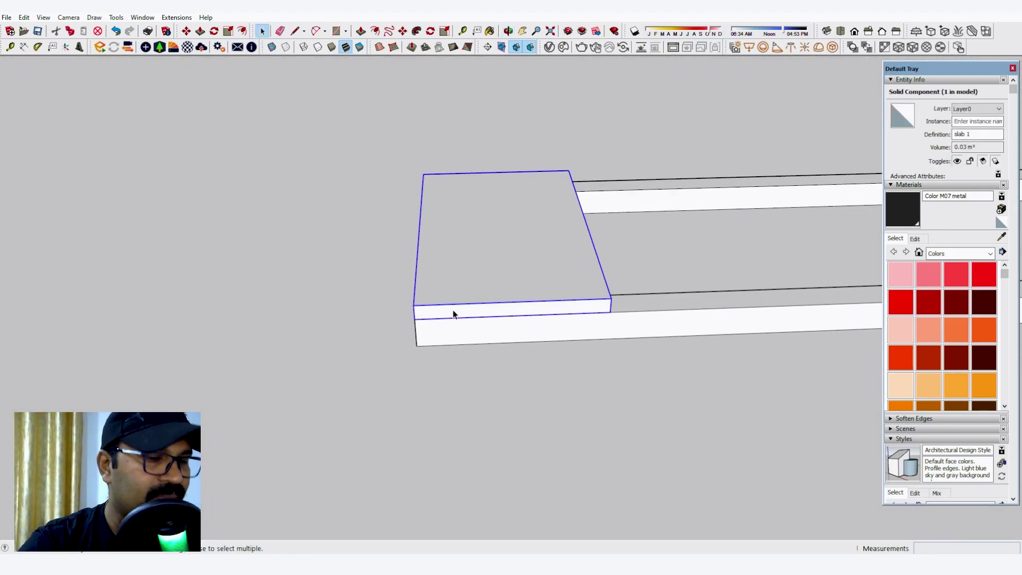
key("m")
left_click(414, 319)
key("ctrl")
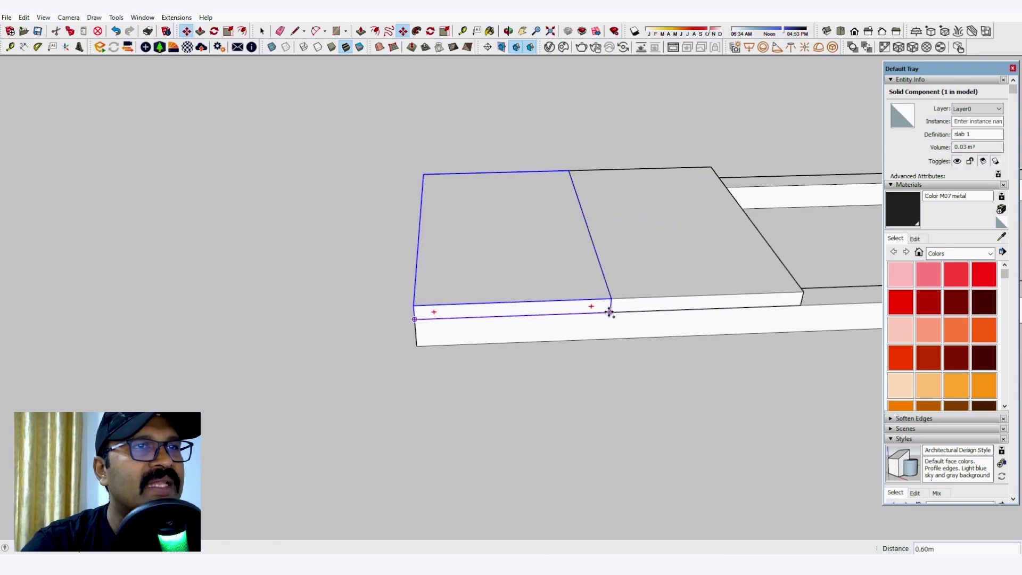
left_click(610, 312)
Move the copied slab 0.005 m along the kerb to leave a thin joint between the two slabs.
scroll(611, 312, "up", 2)
left_click(610, 312)
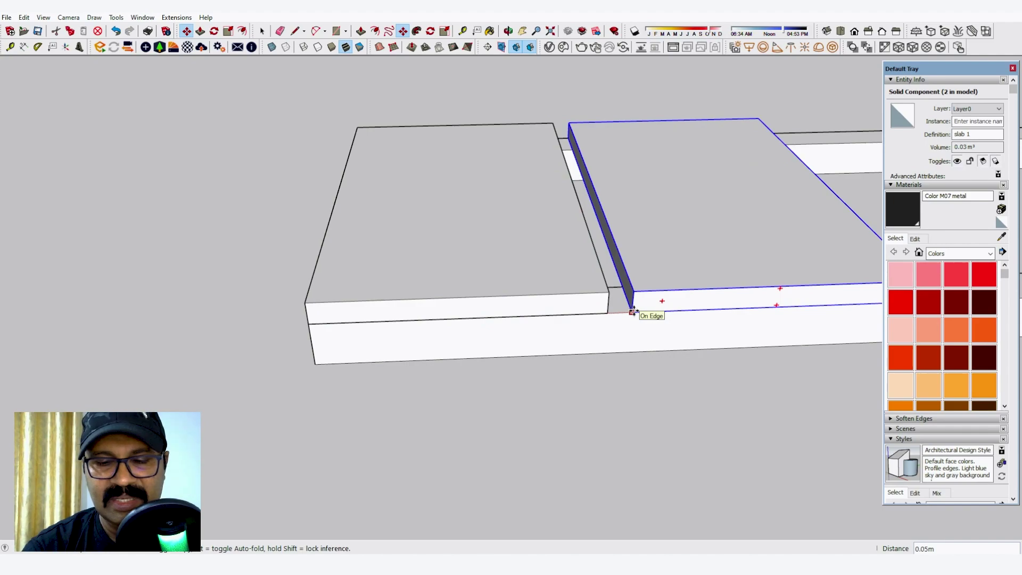
left_click(633, 311)
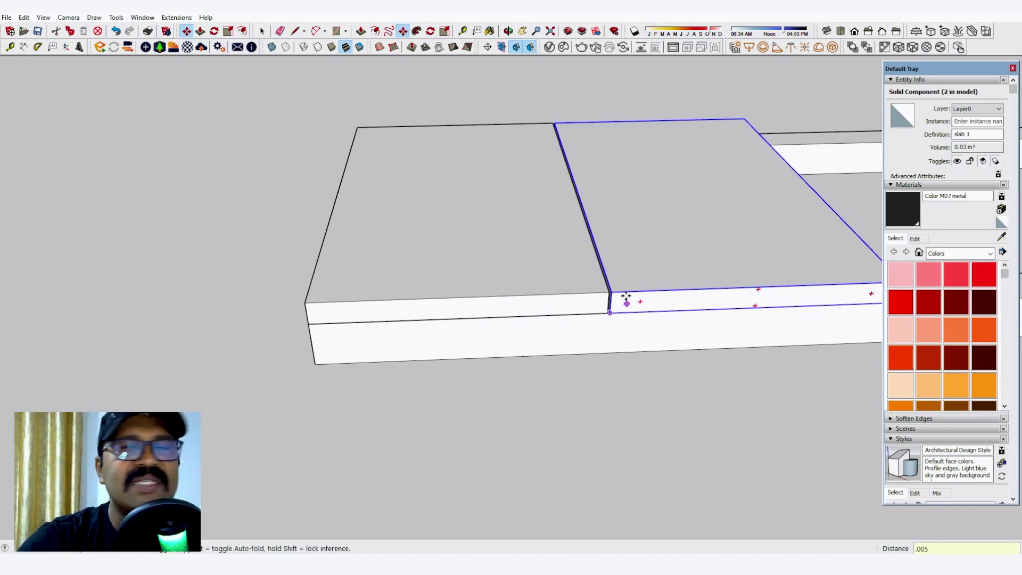
Array the slab component along the full length of the kerbs, keeping the same thin joint between neighbouring slabs.
scroll(489, 326, "down", 3)
scroll(488, 329, "down", 5)
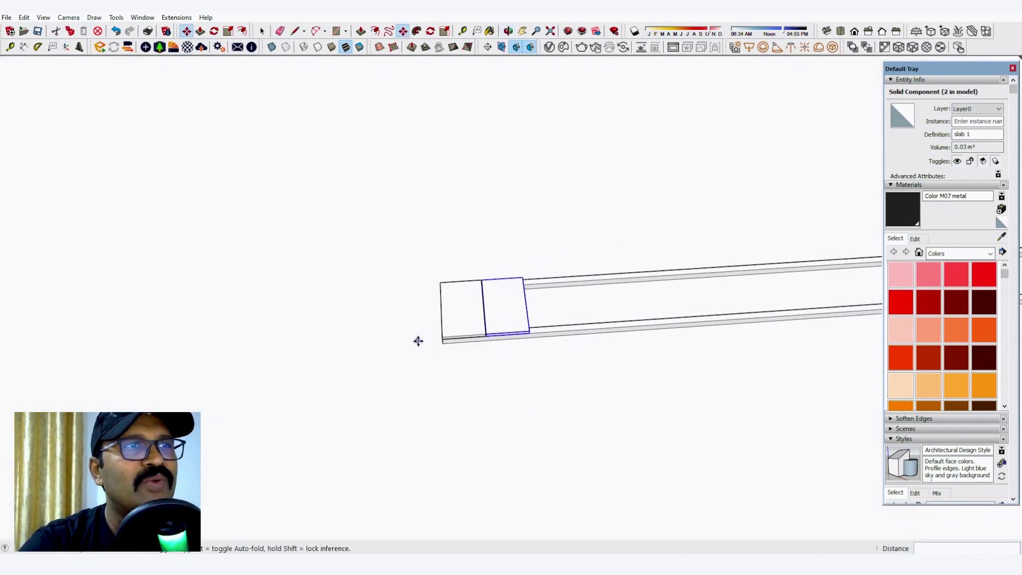
scroll(461, 337, "up", 5)
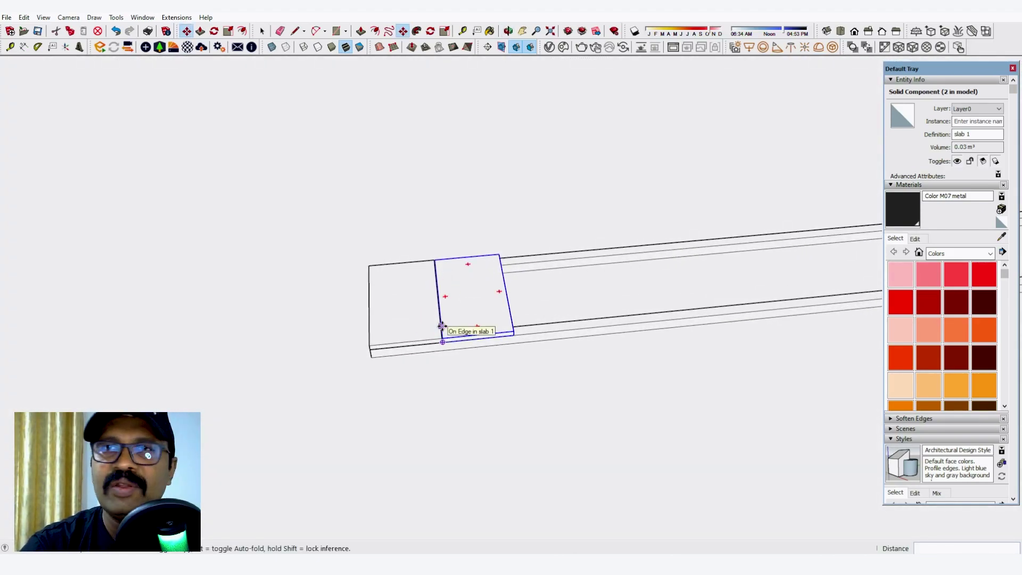
scroll(442, 326, "down", 6)
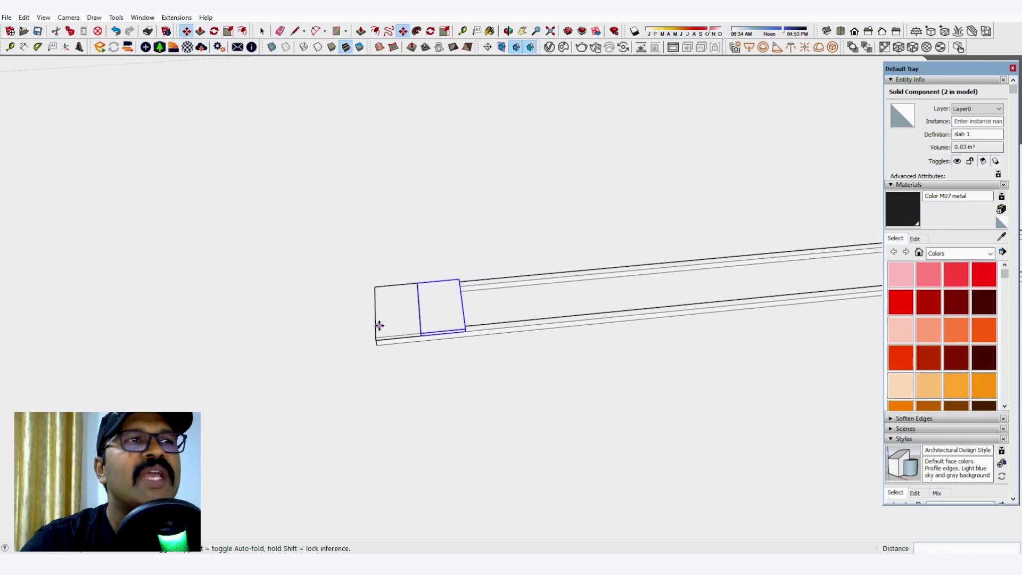
scroll(337, 334, "down", 2)
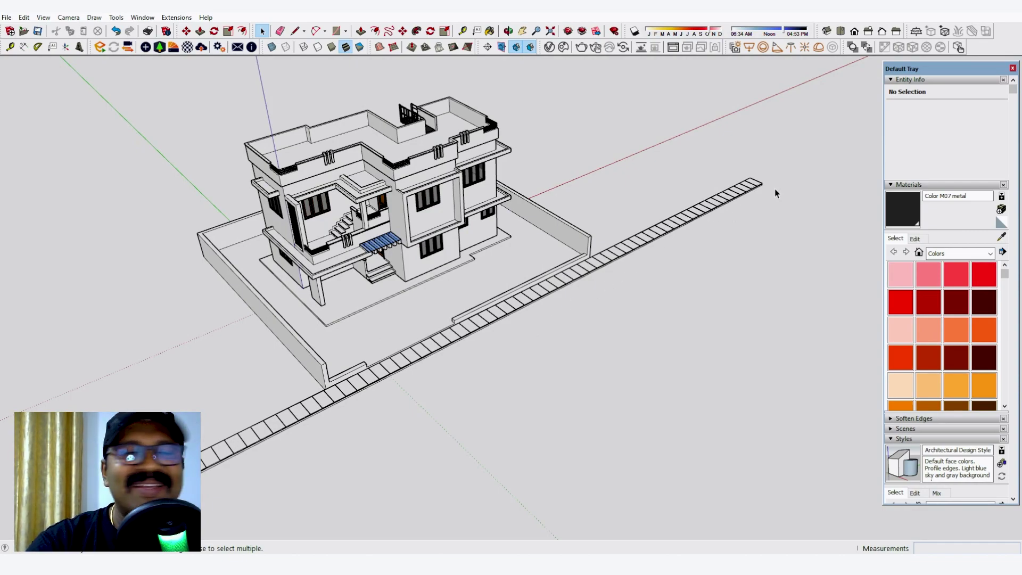
Examine the slab-covered channel in front of the house and where it runs past the outer corner of the compound wall.
scroll(775, 188, "down", 4)
middle_click_drag(774, 189, 422, 330)
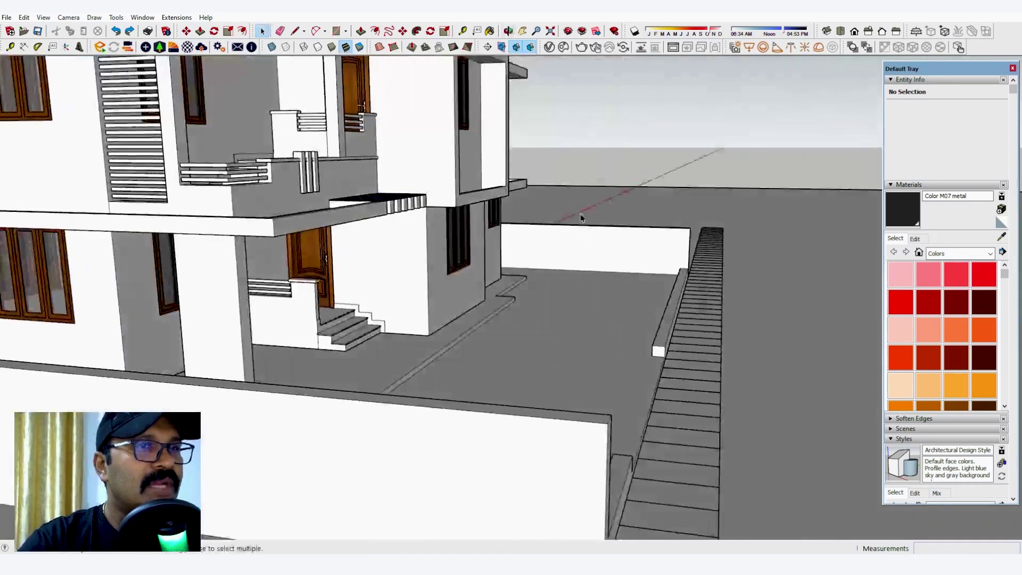
scroll(580, 216, "down", 5)
middle_click_drag(535, 307, 692, 356)
scroll(630, 299, "up", 4)
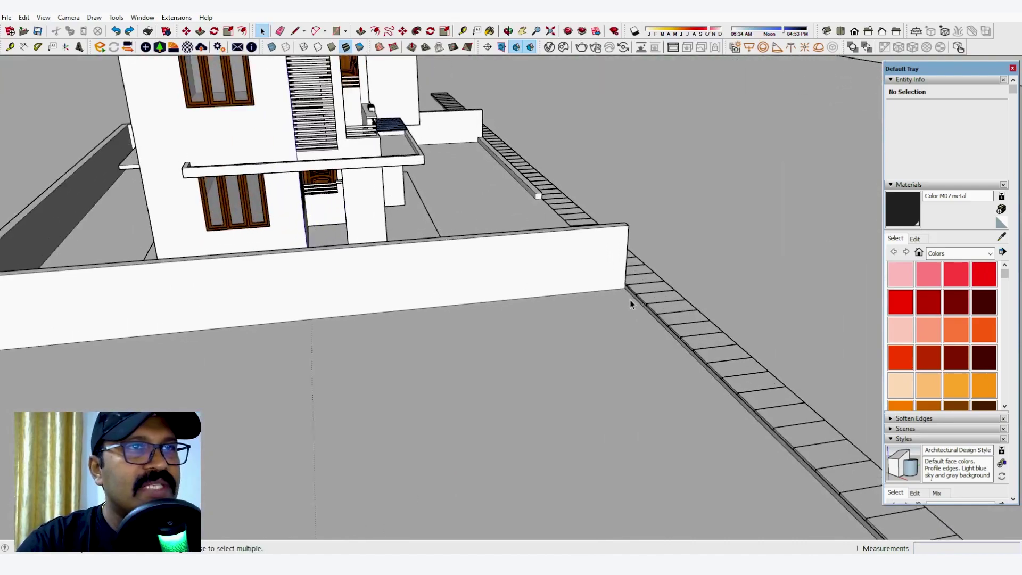
scroll(630, 301, "down", 3)
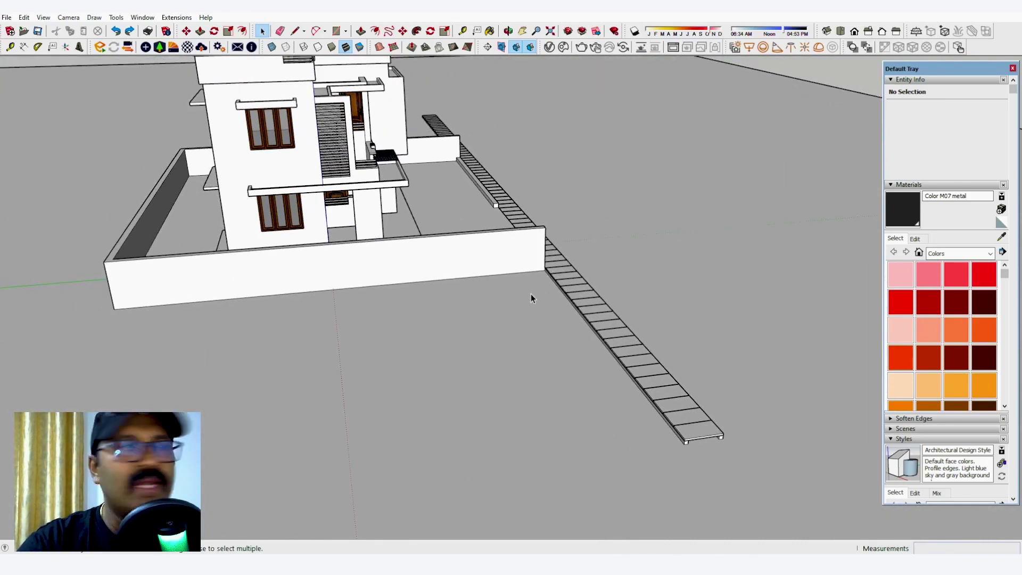
scroll(533, 292, "up", 2)
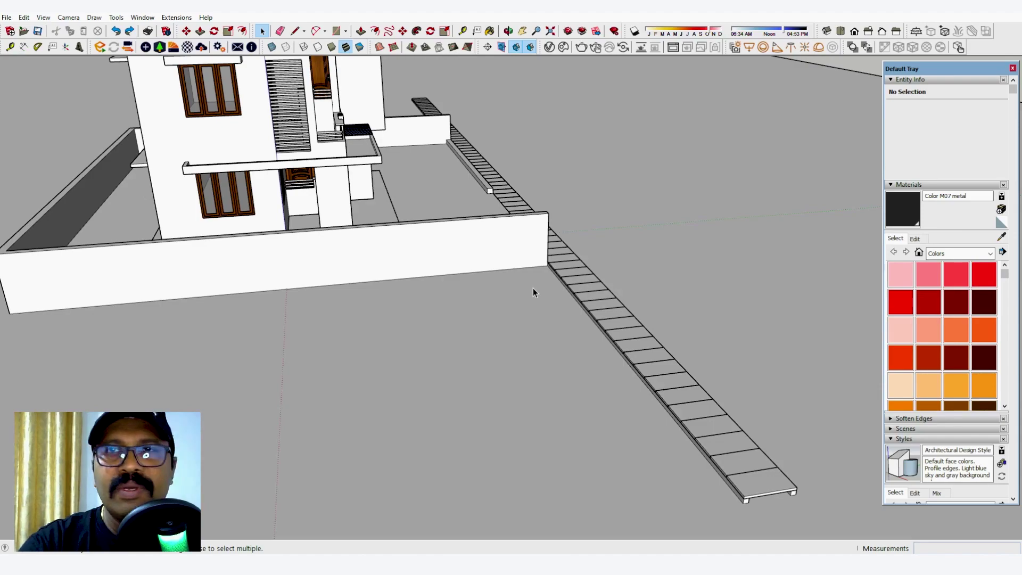
scroll(556, 294, "up", 3)
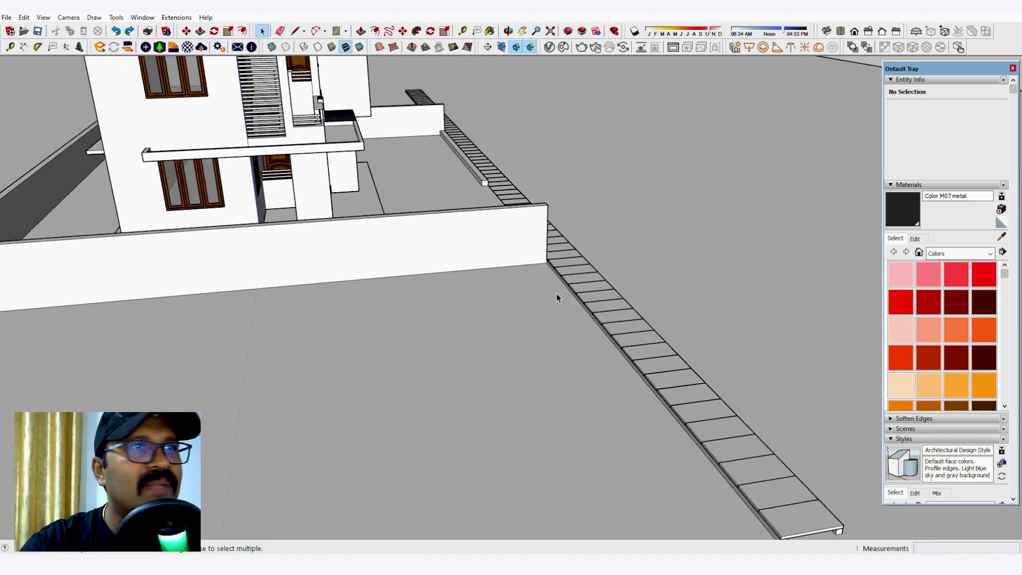
Draw an 11.62 × 0.23 m rectangle on the ground against the inner kerb, from the compound wall's outer corner towards the channel's end.
scroll(545, 265, "up", 2)
key("r")
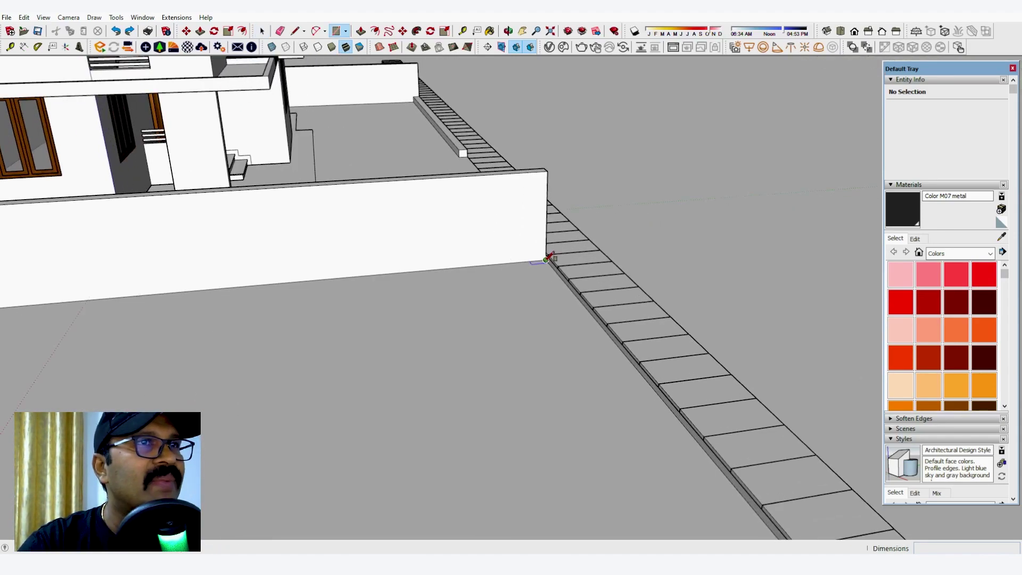
left_click(546, 261)
scroll(479, 250, "down", 5)
scroll(616, 409, "up", 1)
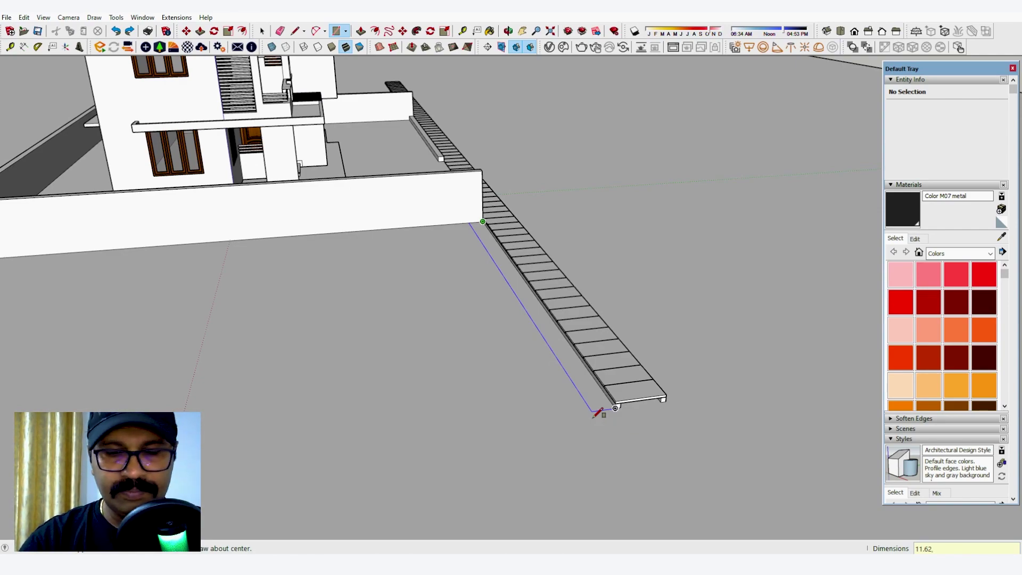
type("3")
key("Return")
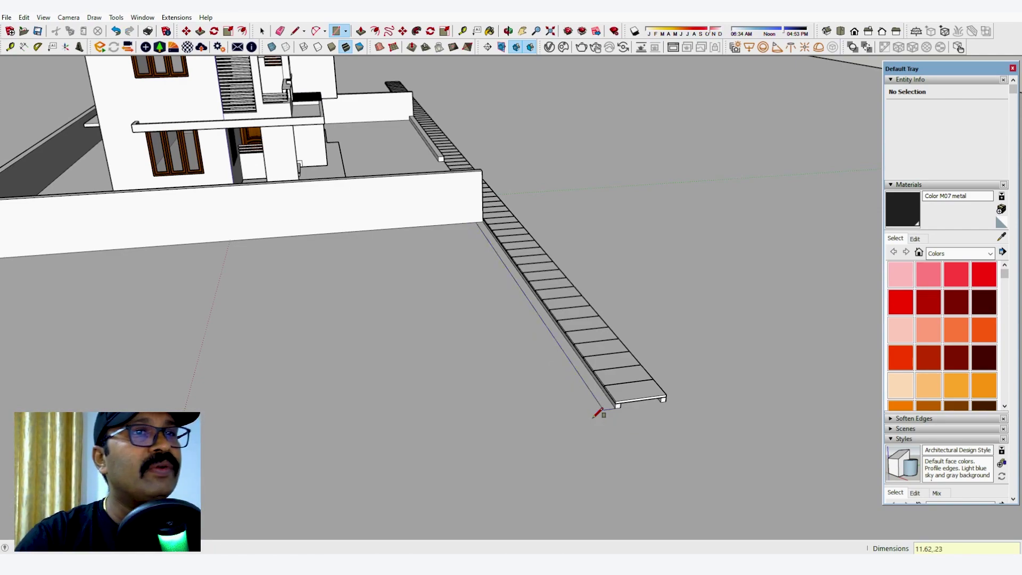
Extrude the strip with Push/Pull to the slabs' top level and raise it by a further 0.15 m.
scroll(575, 362, "up", 3)
scroll(486, 282, "up", 3)
key("p")
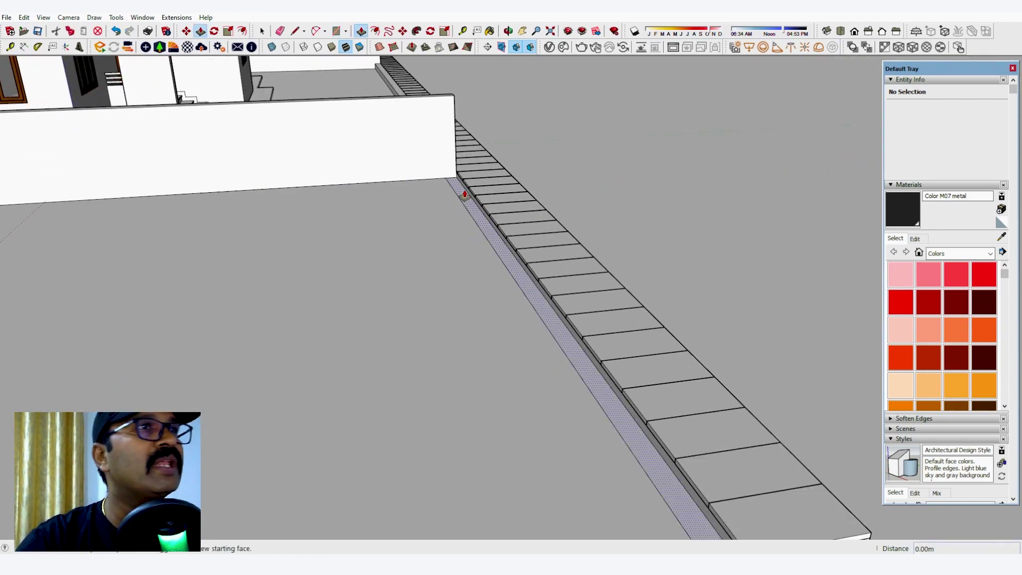
left_click(464, 195)
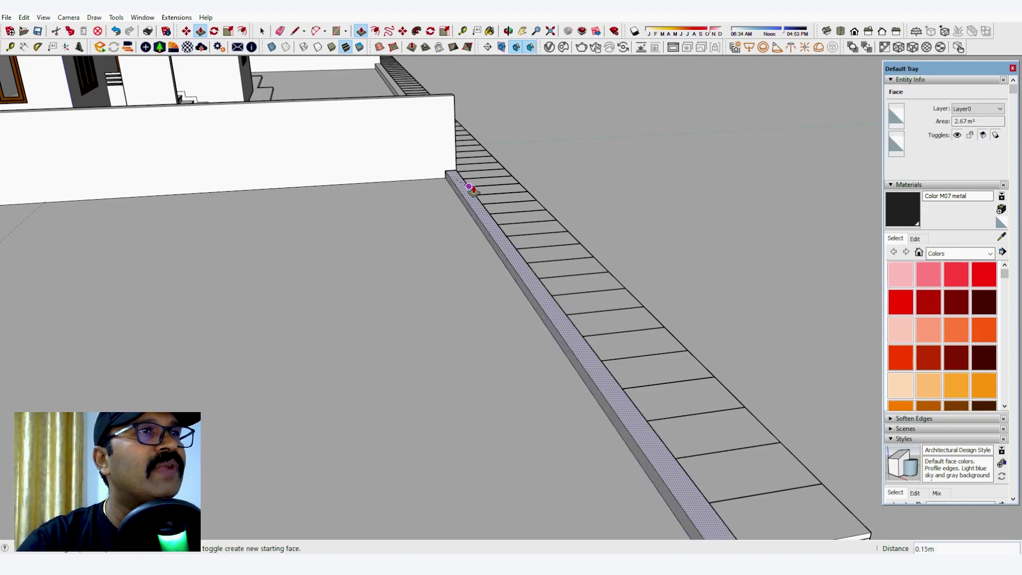
middle_click_drag(475, 196, 461, 160)
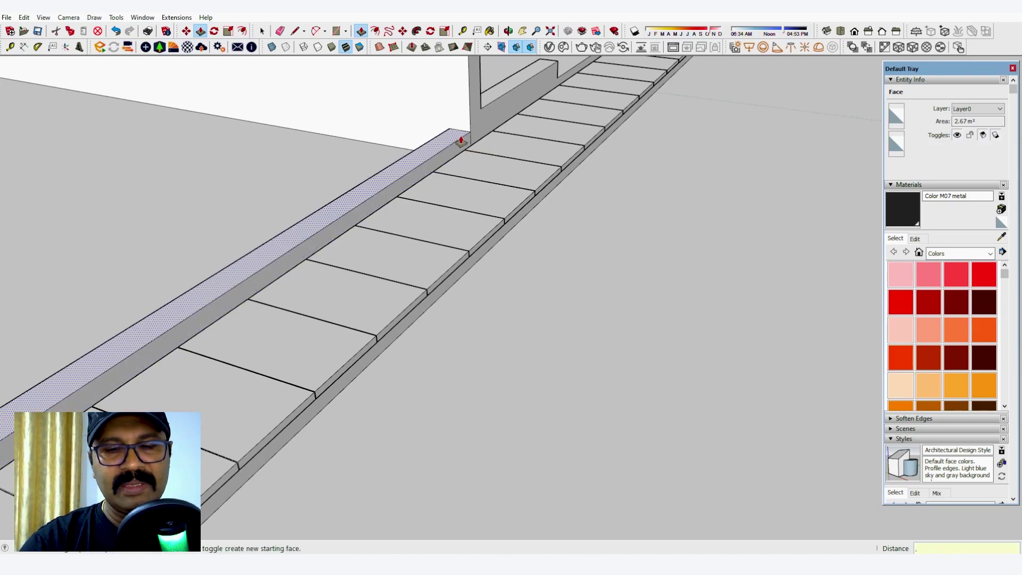
type(".15")
key("Return")
Erase the dividing edge where the front face of the raised strip meets the compound wall.
middle_click_drag(461, 141, 255, 137)
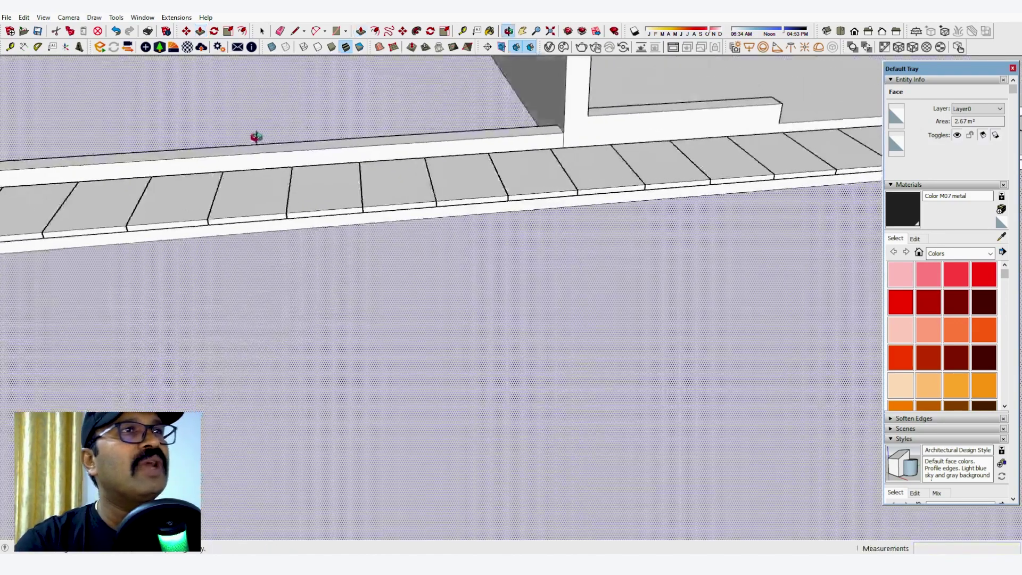
scroll(491, 166, "up", 4)
key("e")
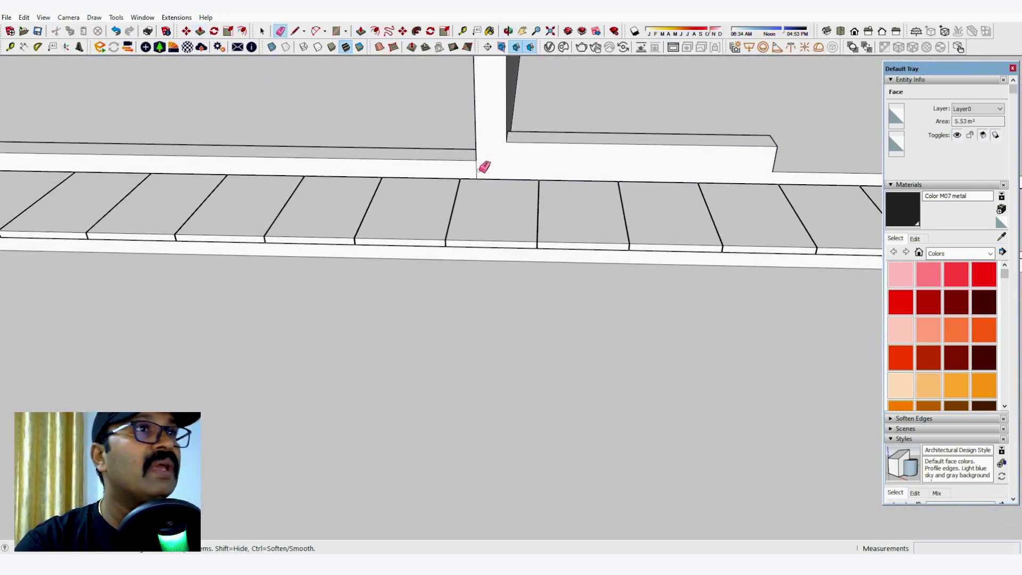
scroll(495, 260, "down", 8)
middle_click_drag(591, 244, 501, 181)
scroll(370, 246, "up", 6)
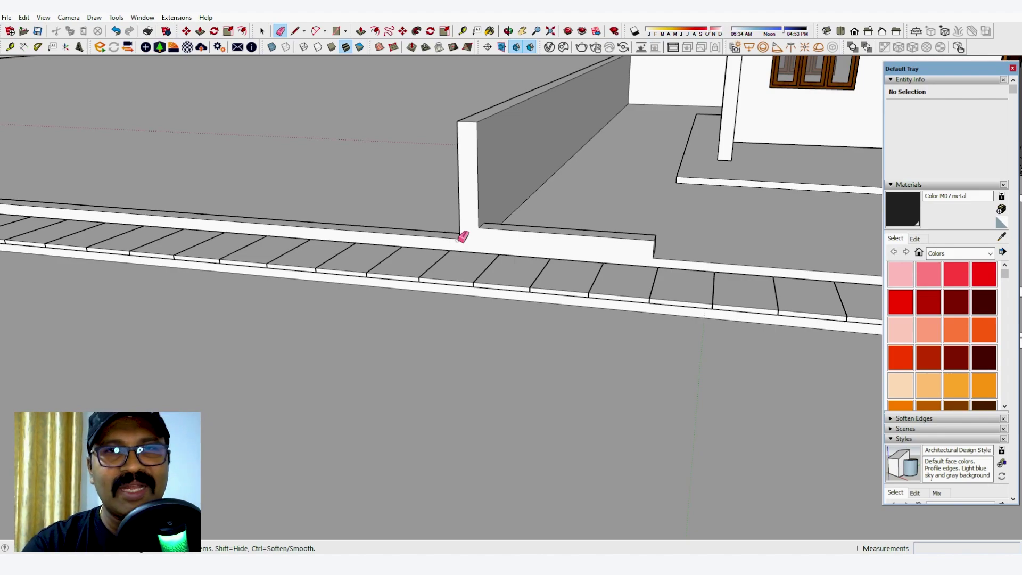
Draw a narrow rectangle 15.31 m long against the inner kerb, from the opposite compound wall corner to the channel's other end.
scroll(264, 248, "down", 8)
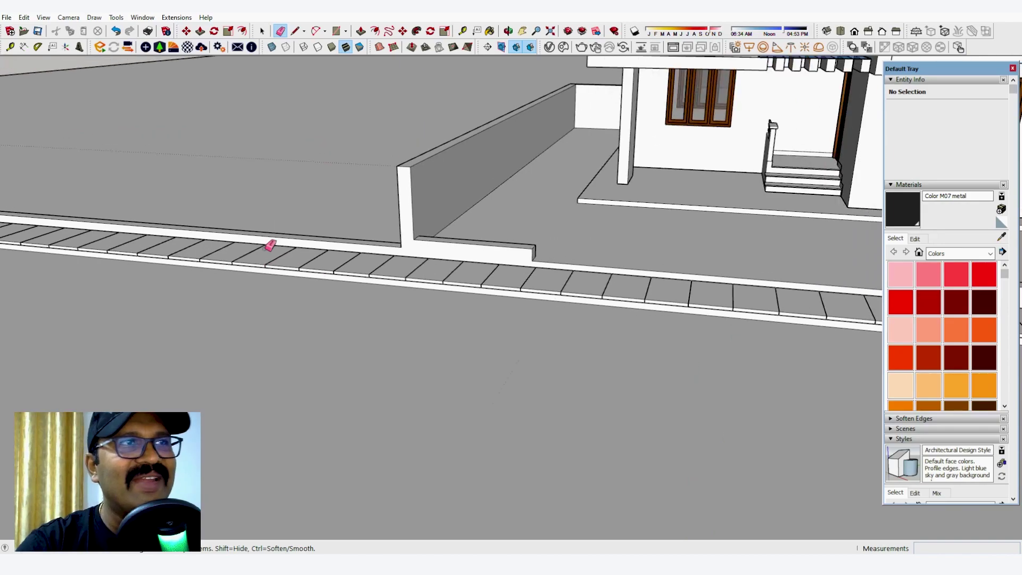
middle_click_drag(616, 259, 498, 340)
scroll(503, 333, "up", 3)
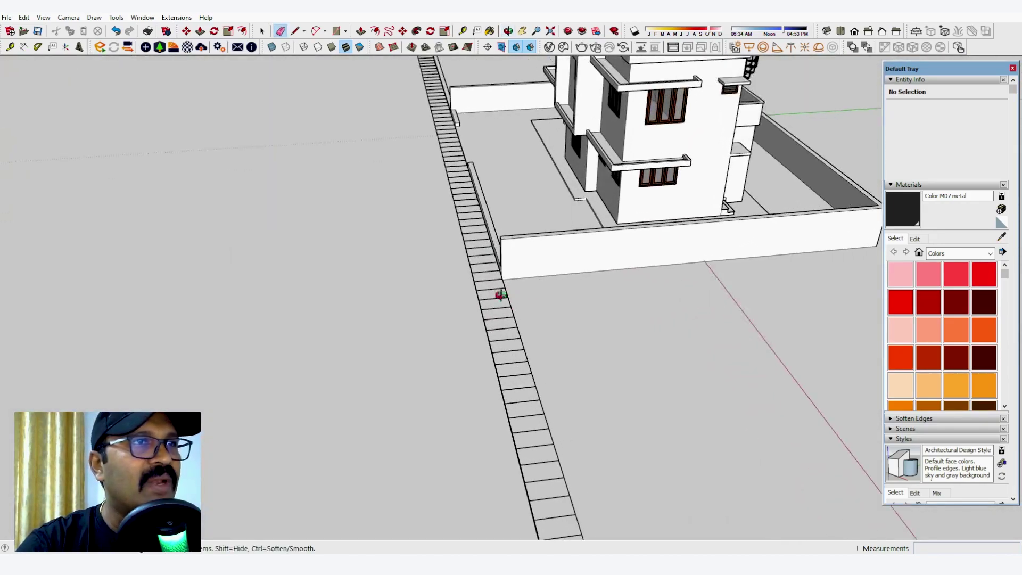
middle_click_drag(497, 294, 418, 239)
scroll(414, 239, "up", 5)
key("r")
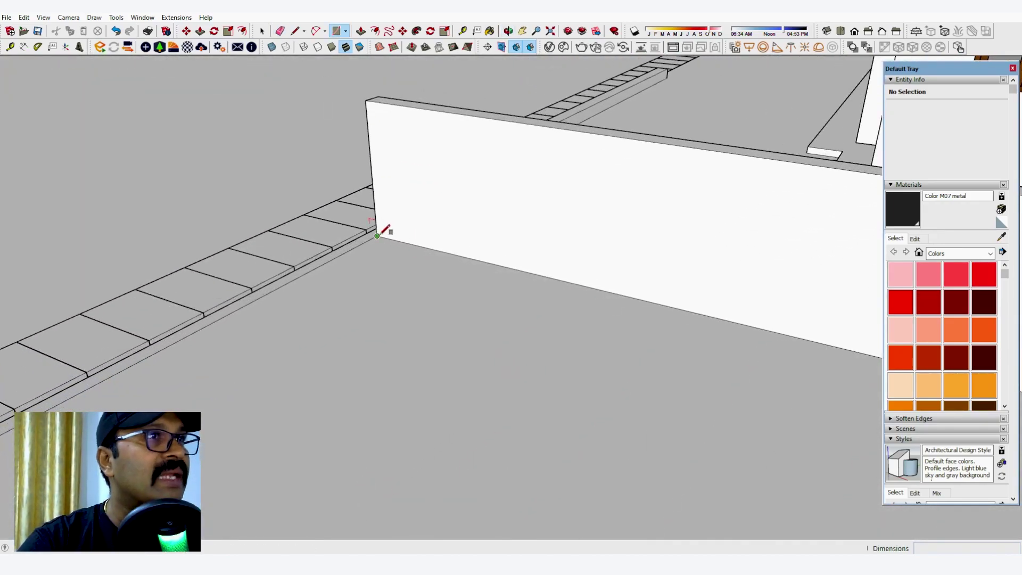
left_click(377, 235)
scroll(543, 212, "down", 7)
scroll(316, 346, "up", 5)
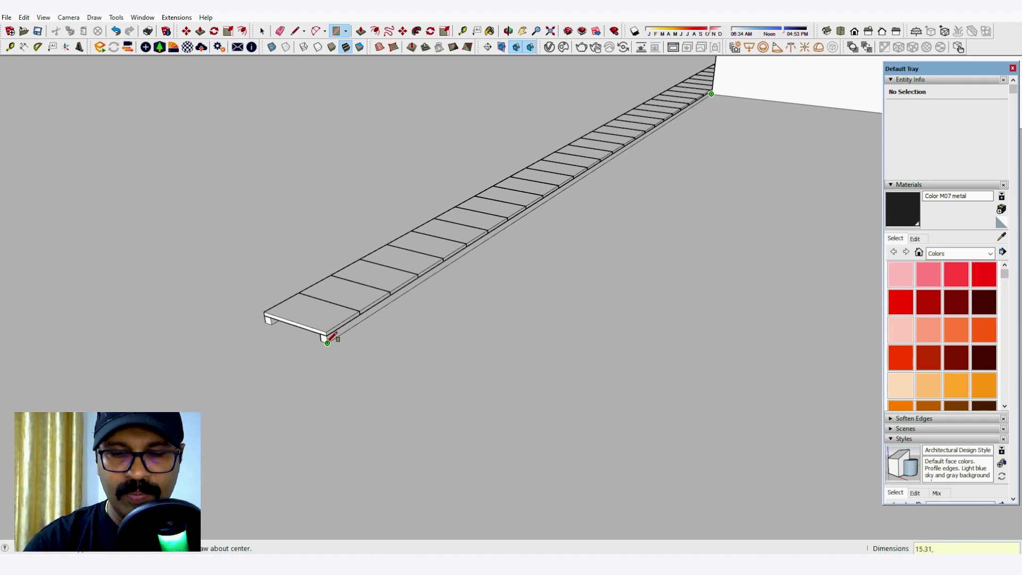
left_click(328, 342)
Extrude the second strip 0.30 m upward with Push/Pull to match the height of the first strip.
key("p")
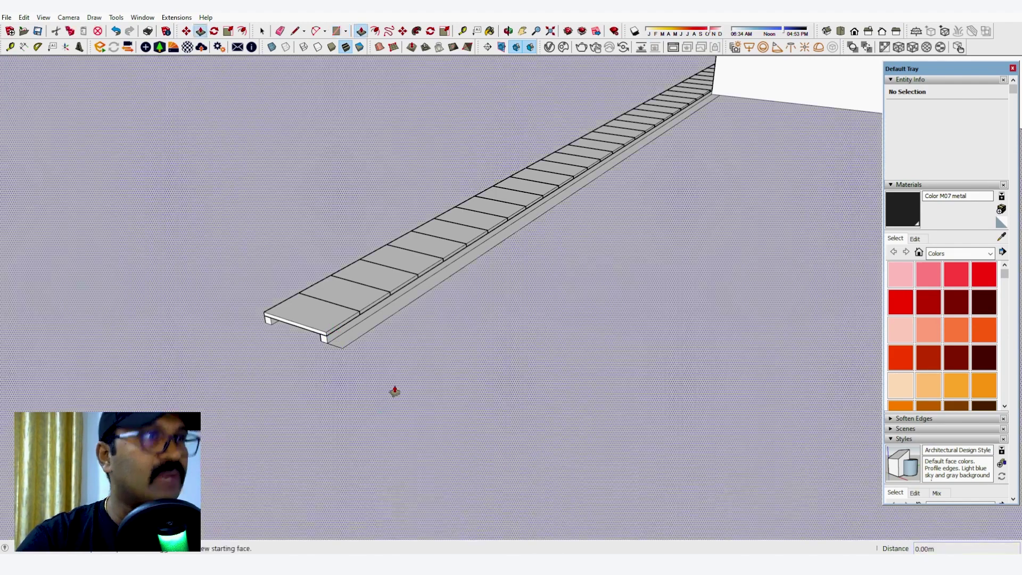
left_click(349, 344)
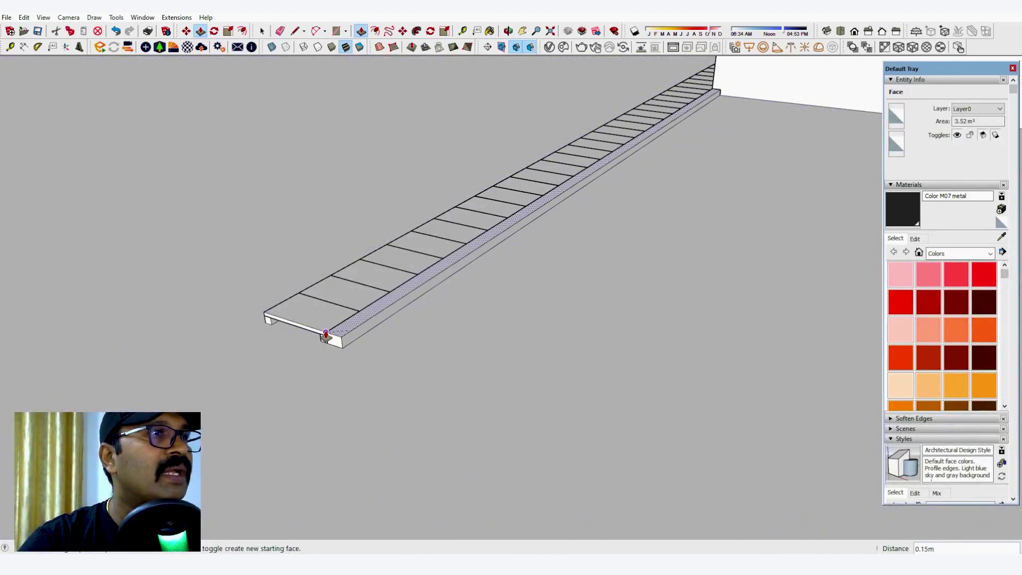
left_click(639, 271)
scroll(639, 273, "down", 1)
middle_click_drag(650, 335, 923, 296)
scroll(923, 296, "down", 4)
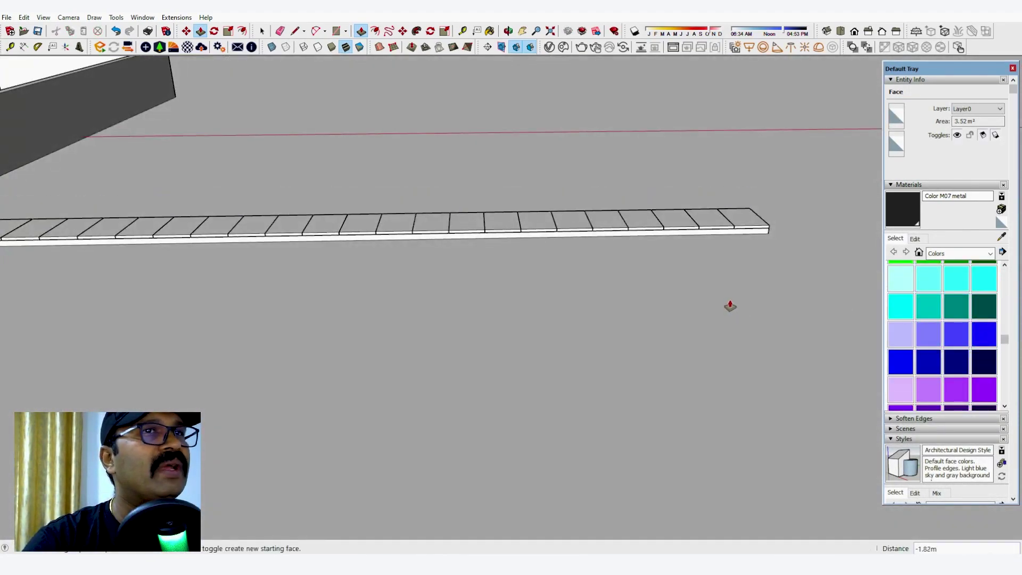
scroll(753, 296, "down", 6)
middle_click_drag(184, 302, 404, 297, "shift")
scroll(194, 273, "up", 3)
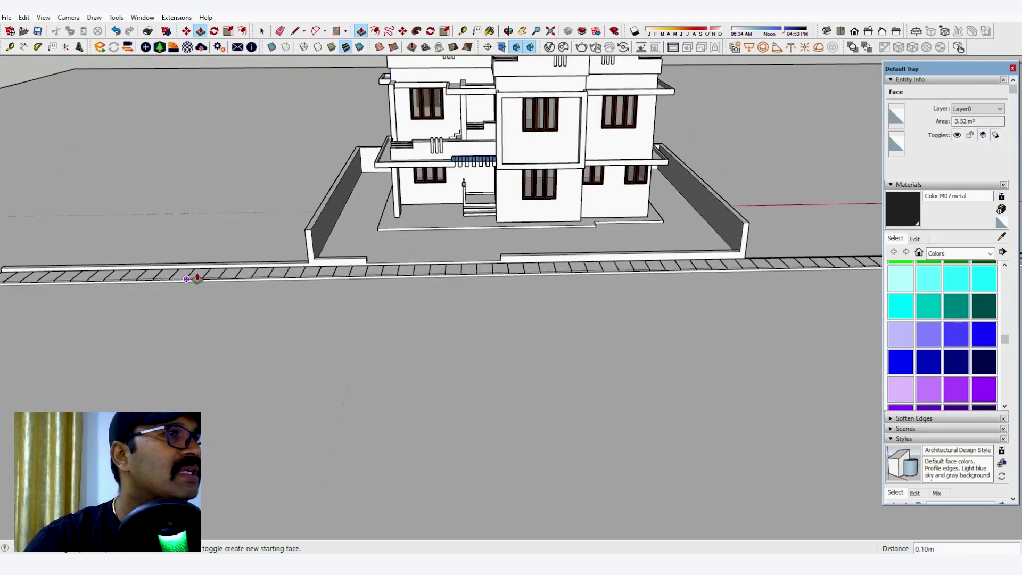
scroll(203, 329, "down", 1)
middle_click_drag(204, 330, 506, 292)
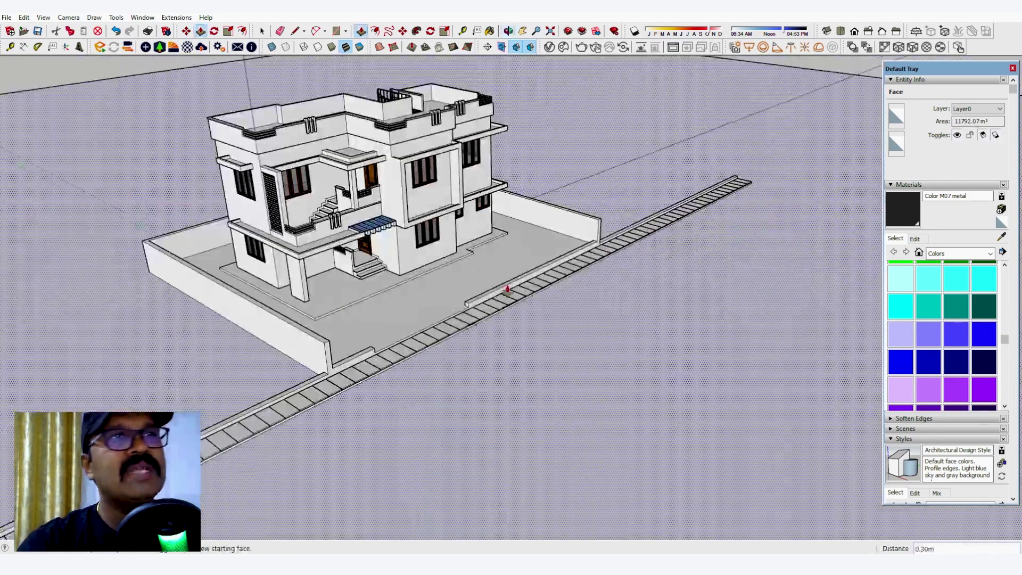
scroll(506, 292, "up", 1)
key("space")
scroll(613, 270, "down", 2)
middle_click_drag(614, 271, 344, 271)
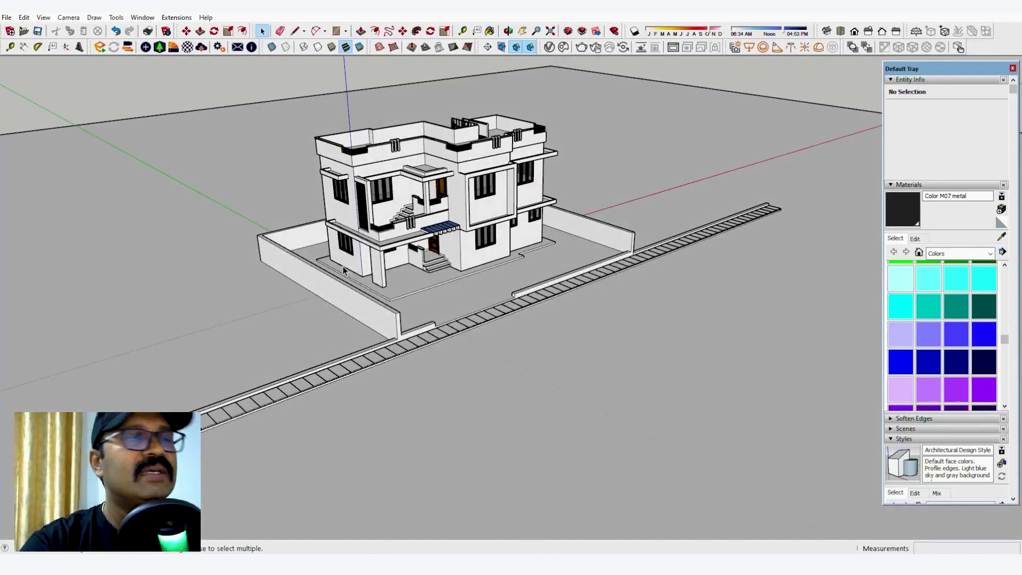
scroll(630, 240, "up", 6)
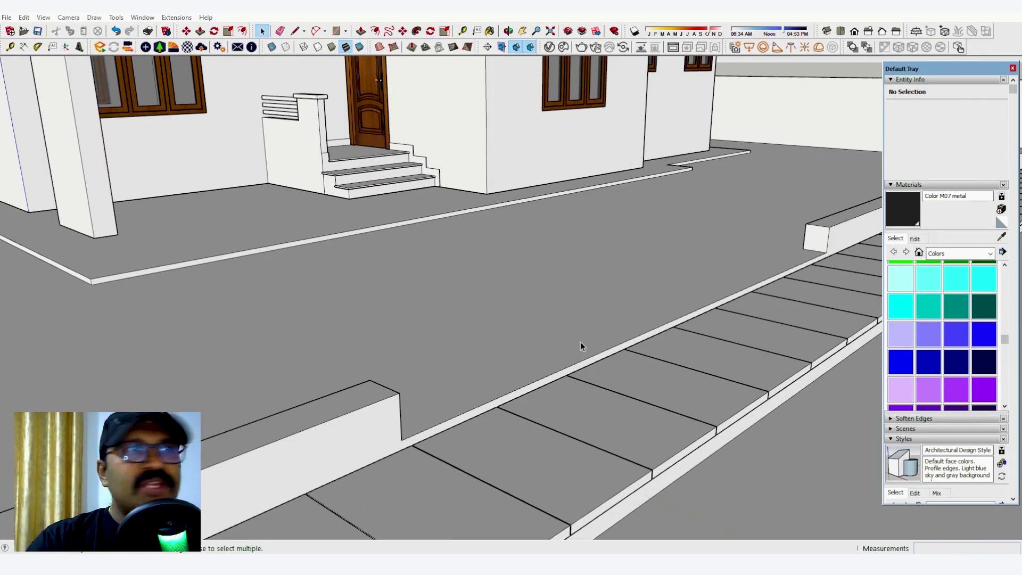
middle_click_drag(526, 306, 392, 223)
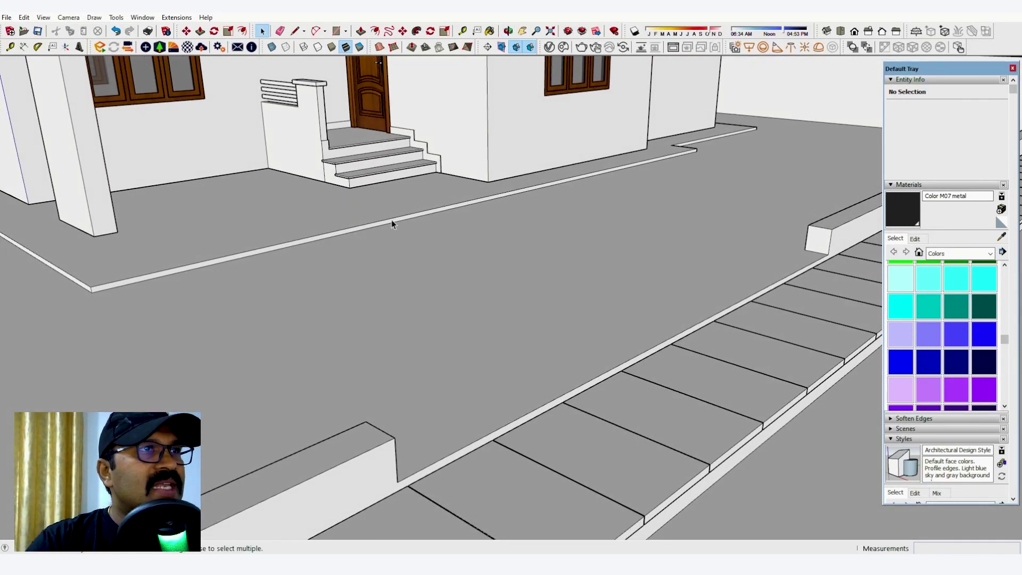
Measure the height of the raised apron edge around the house and of the inner kerb edge beside the channel slabs.
scroll(391, 224, "up", 3)
key("t")
left_click(388, 221)
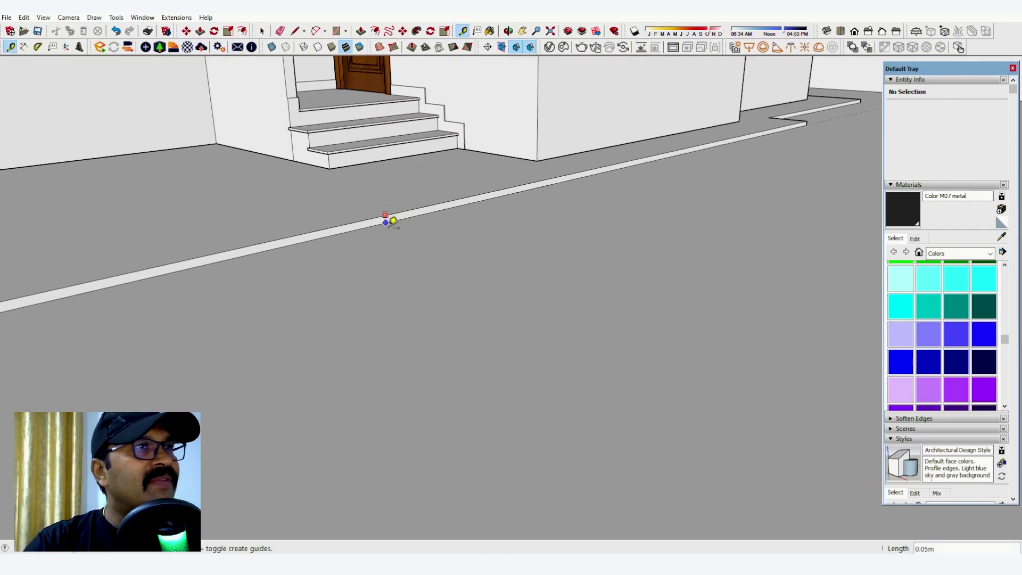
scroll(391, 217, "down", 3)
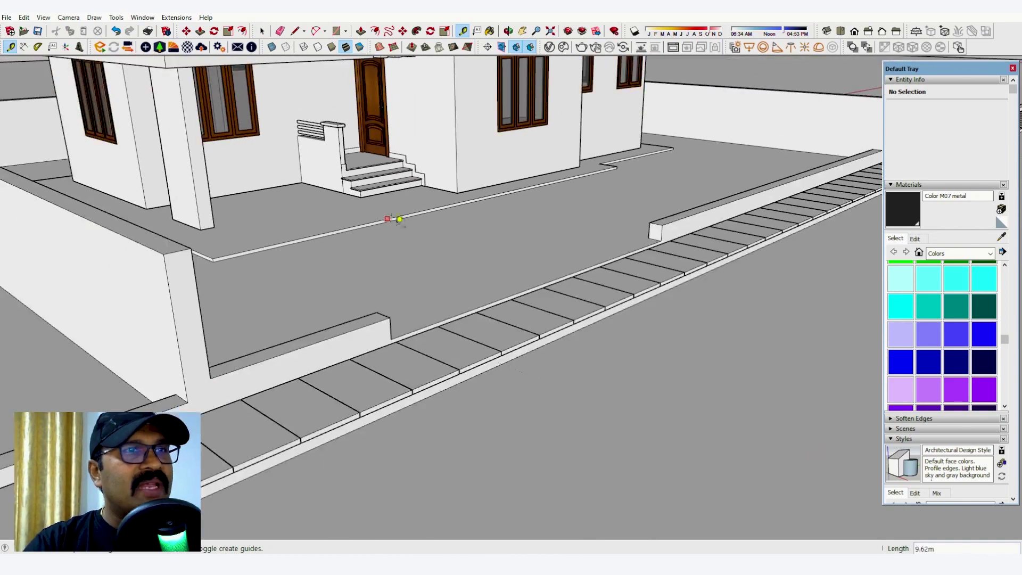
scroll(511, 288, "up", 2)
left_click(502, 288)
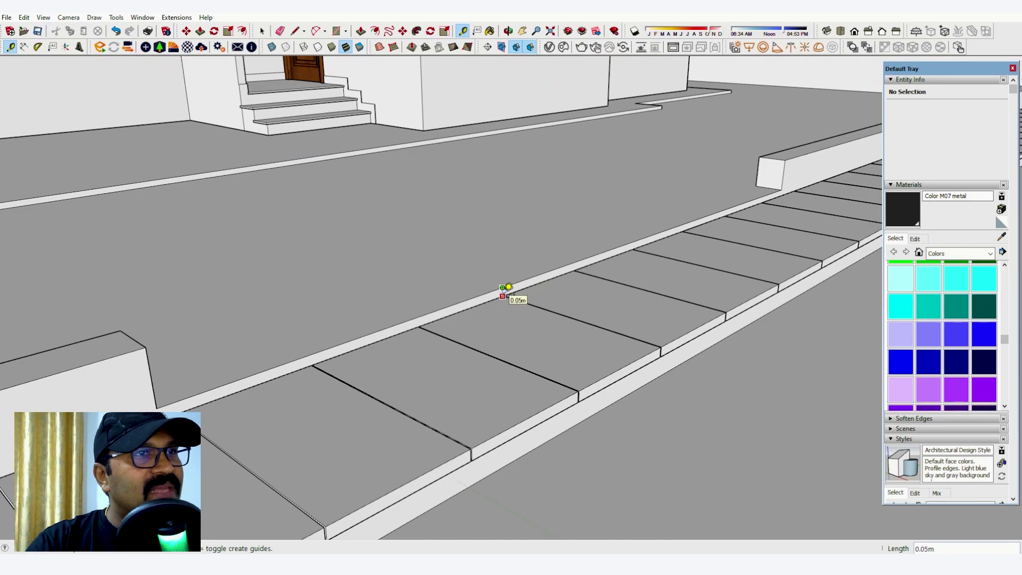
scroll(612, 288, "down", 6)
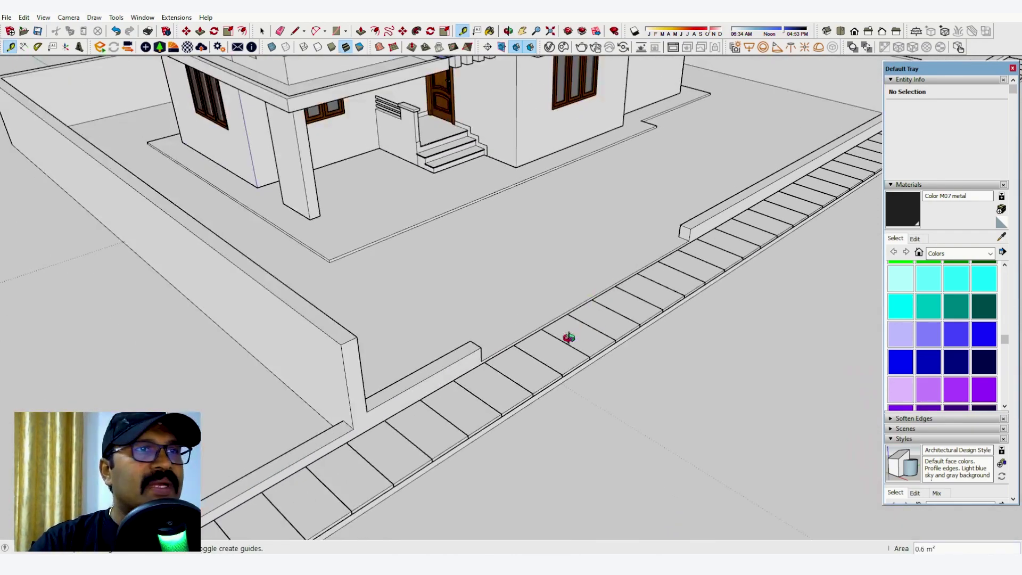
scroll(543, 320, "down", 3)
scroll(520, 298, "up", 4)
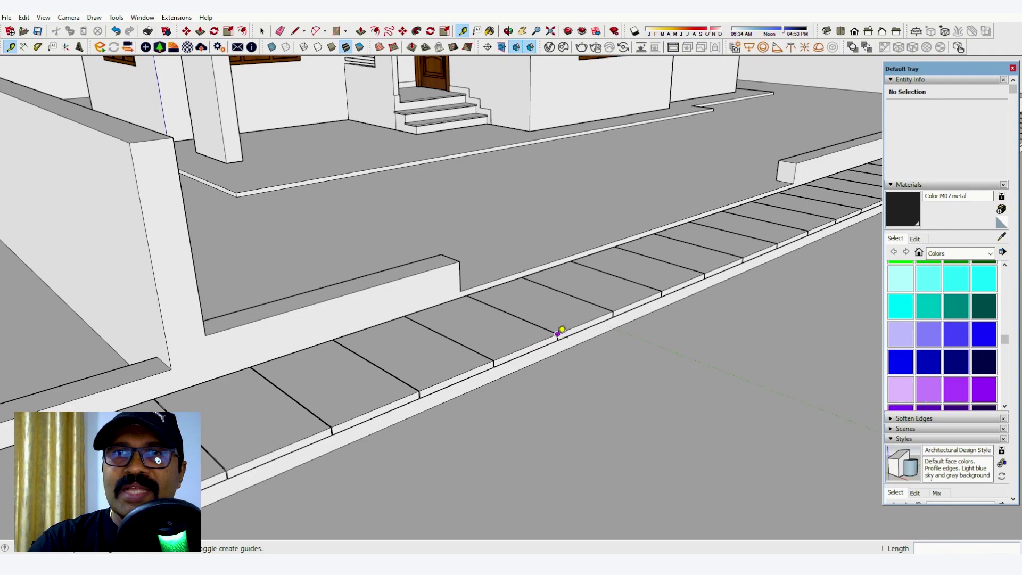
scroll(585, 295, "up", 2)
scroll(611, 298, "down", 5)
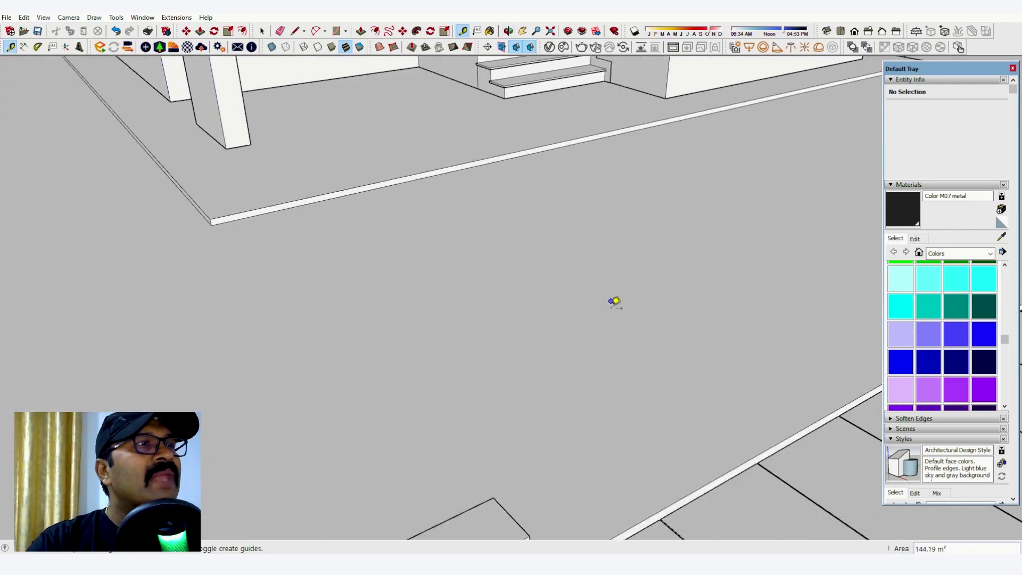
middle_click_drag(570, 176, 570, 241)
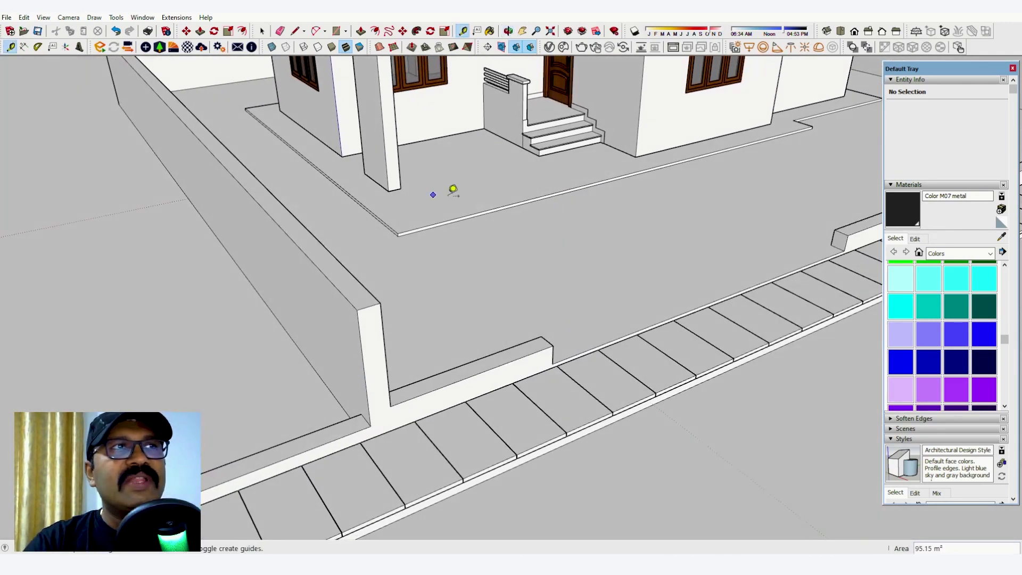
scroll(413, 229, "up", 3)
middle_click_drag(412, 229, 449, 287)
scroll(234, 294, "down", 2)
scroll(239, 288, "down", 3)
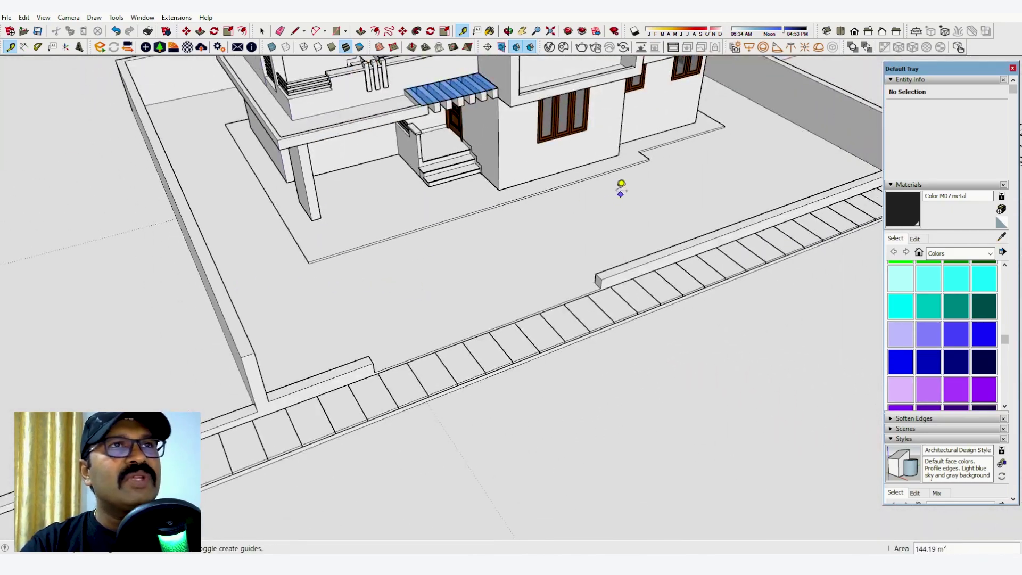
Draw a closed triangular ramp profile against the front edge of the house's apron, reaching 0.2 m outward from its base.
scroll(605, 217, "up", 6)
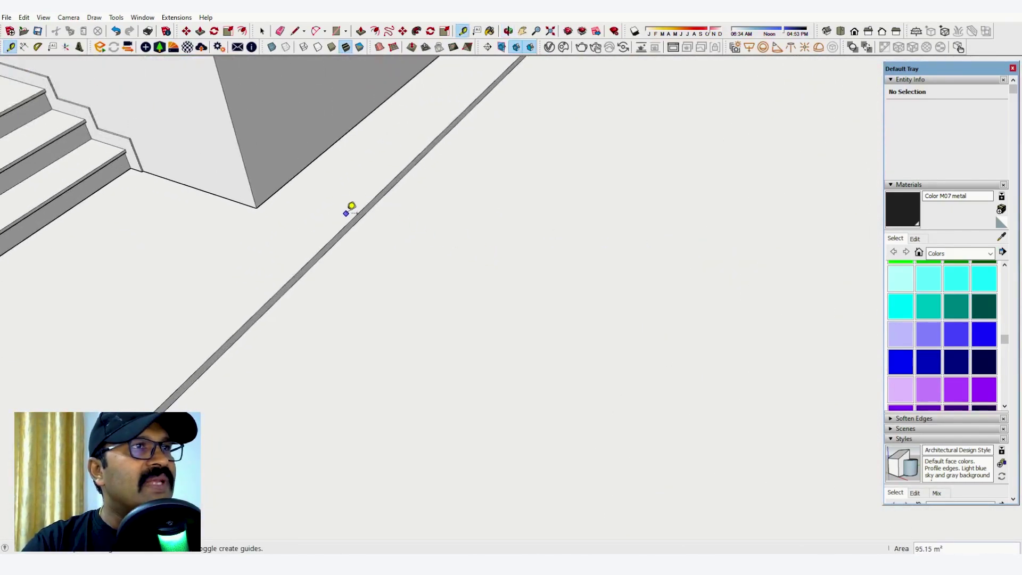
scroll(354, 208, "up", 2)
scroll(440, 245, "down", 3)
scroll(479, 250, "up", 3)
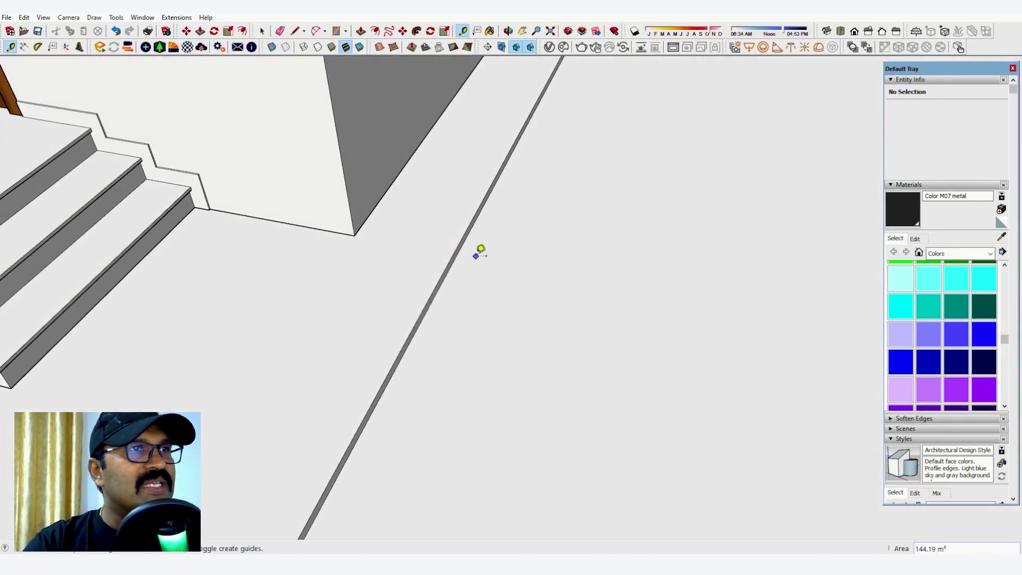
key("l")
left_click(448, 253)
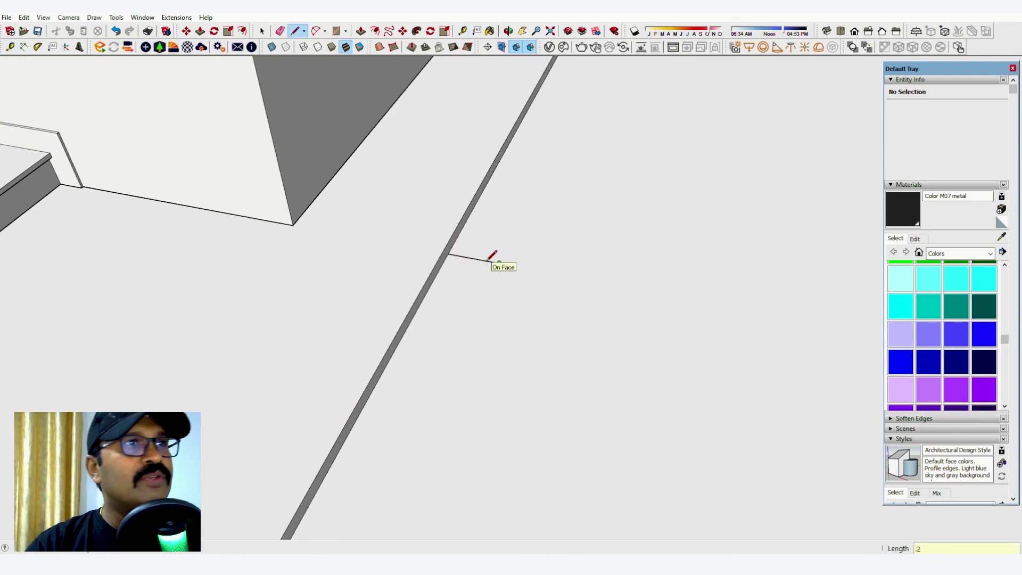
type(".21")
key("Return")
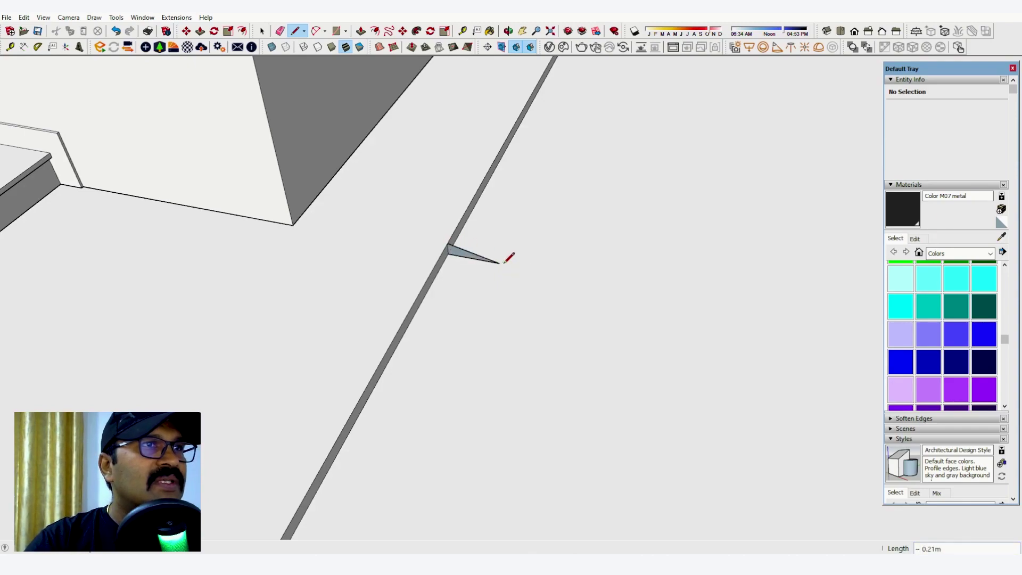
Select the apron's lower outer edges from the triangular profile to the porch corner and along the adjoining side of the house.
middle_click_drag(507, 255, 371, 252)
scroll(431, 260, "up", 5)
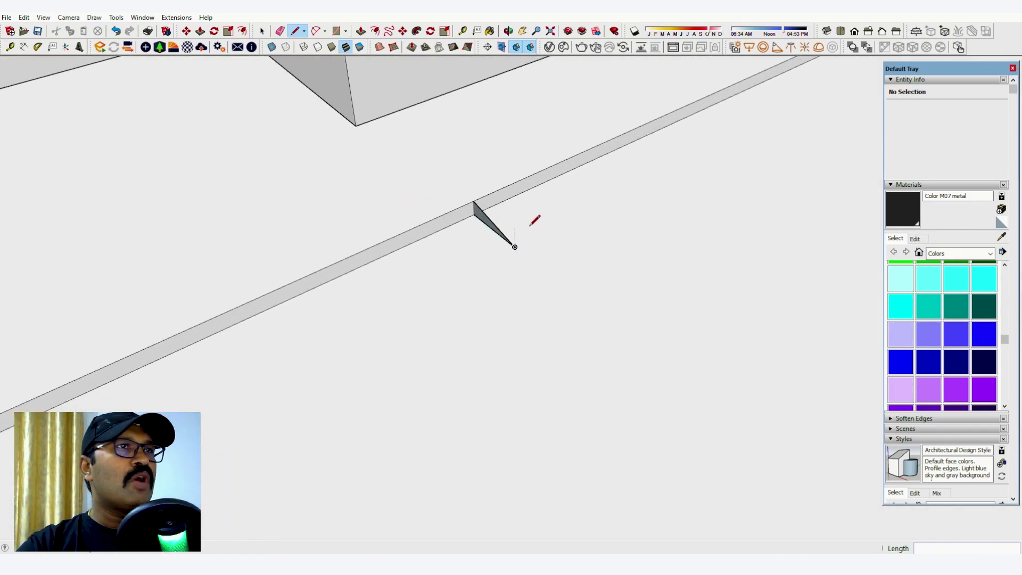
key("space")
left_click(455, 225)
scroll(685, 210, "down", 5)
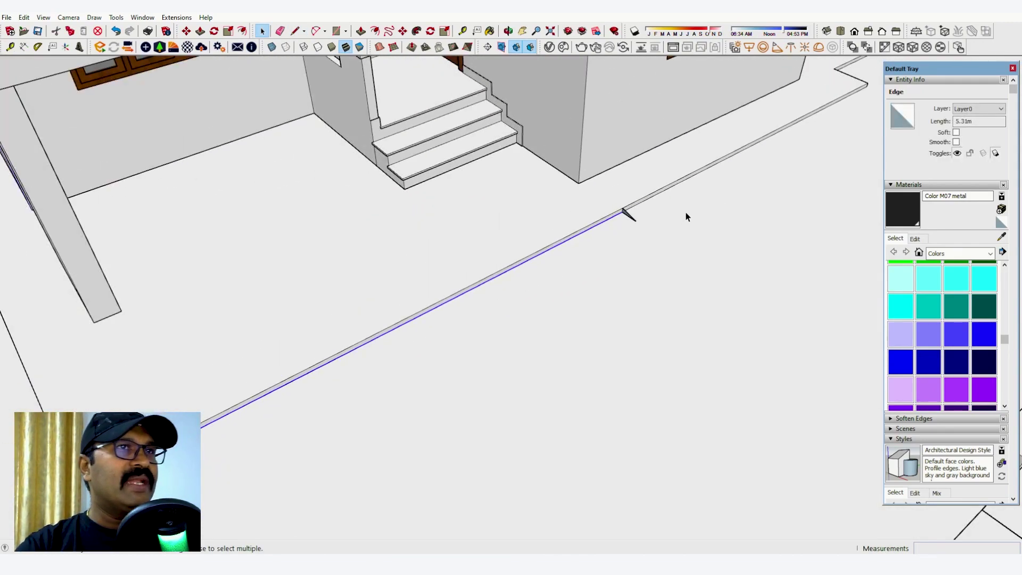
scroll(331, 378, "up", 6)
scroll(330, 379, "up", 2)
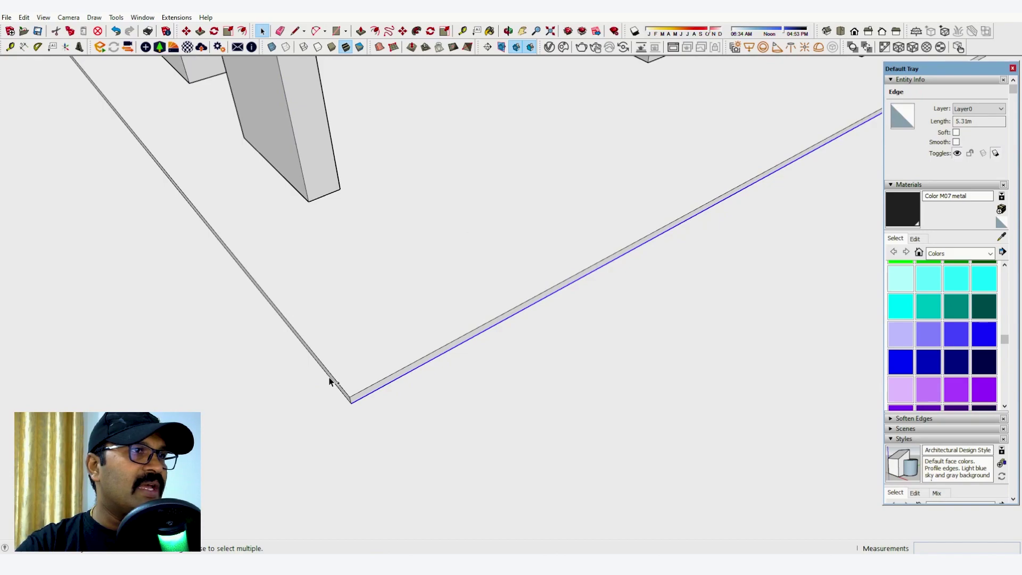
left_click(330, 378, "ctrl")
scroll(587, 365, "down", 6)
middle_click_drag(365, 179, 883, 147)
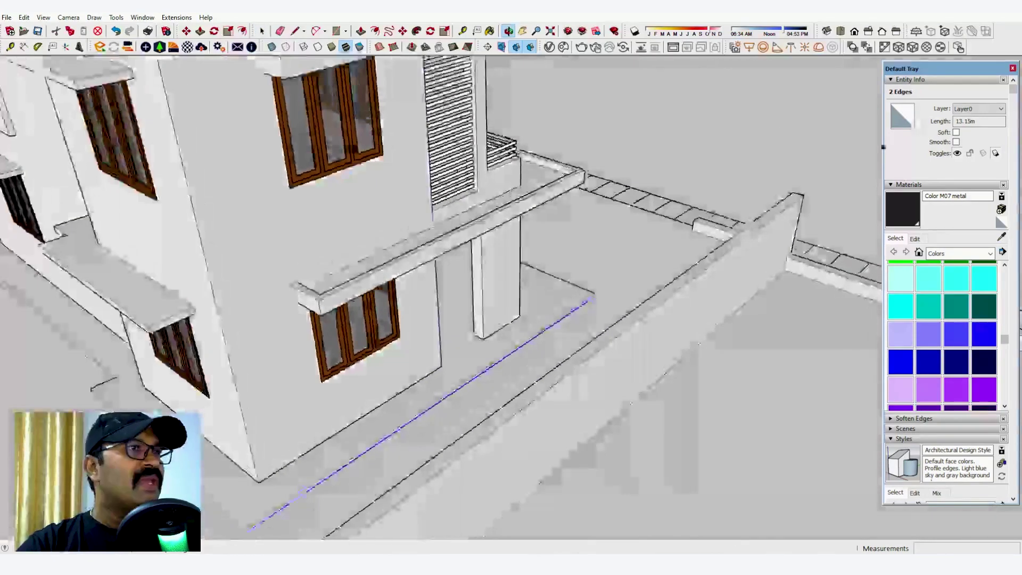
Add the apron's lower edges along the back of the house, including the short offset between them, to the path selection.
scroll(445, 354, "down", 5)
scroll(506, 308, "up", 8)
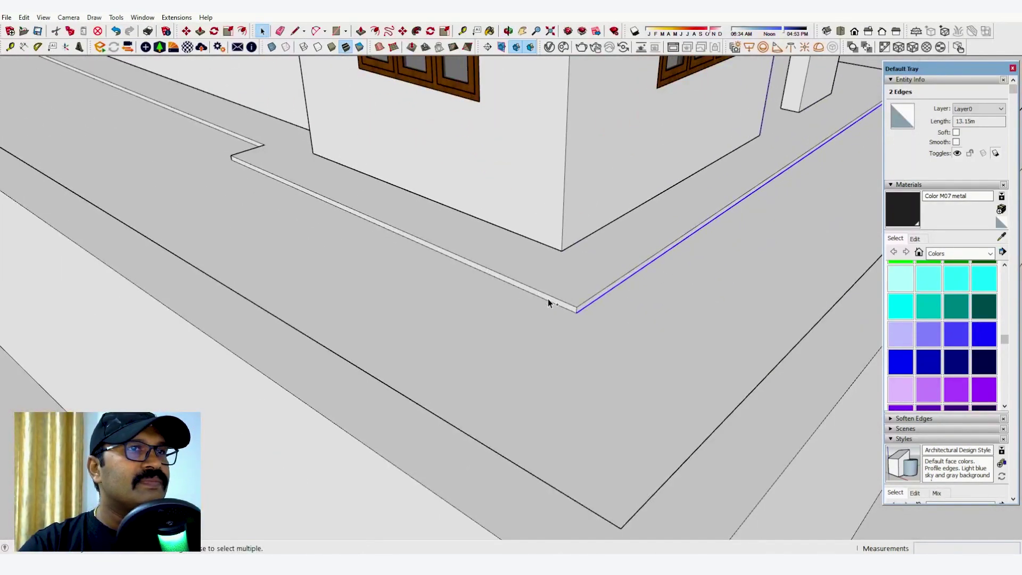
left_click(548, 300, "ctrl")
scroll(637, 357, "down", 3)
middle_click_drag(349, 195, 755, 212)
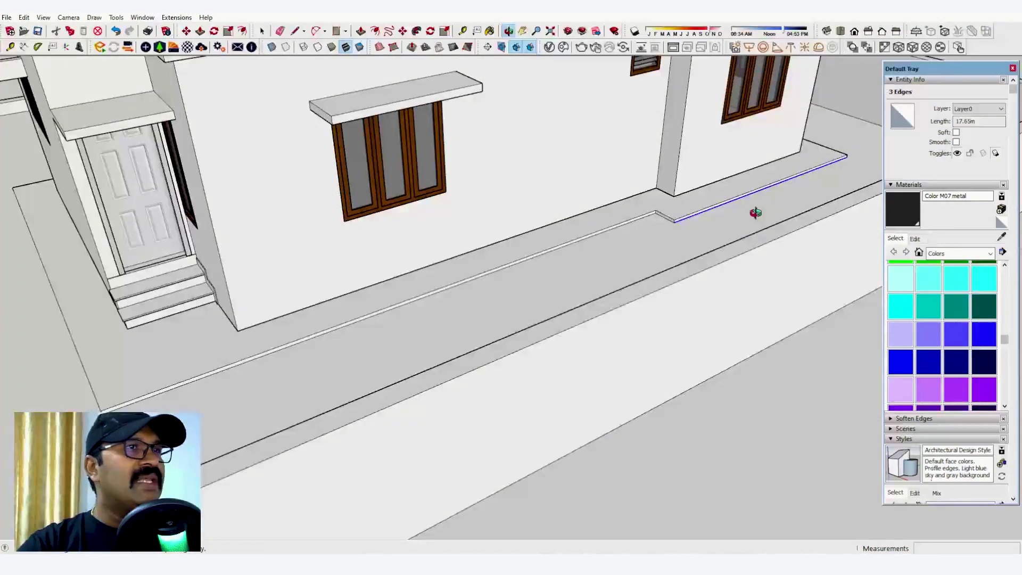
scroll(639, 200, "up", 3)
scroll(701, 229, "up", 2)
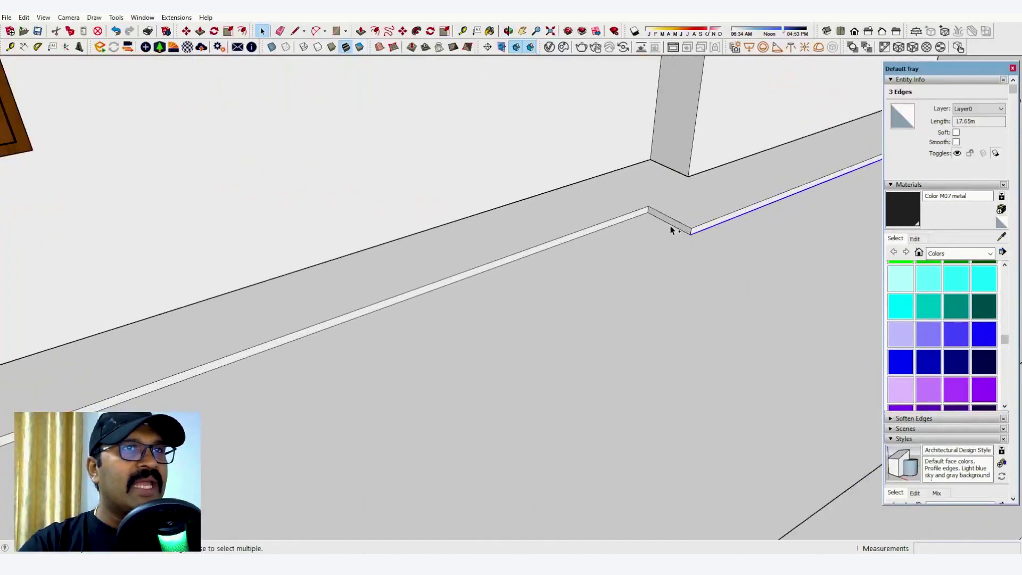
left_click(628, 218, "ctrl")
scroll(783, 225, "down", 5)
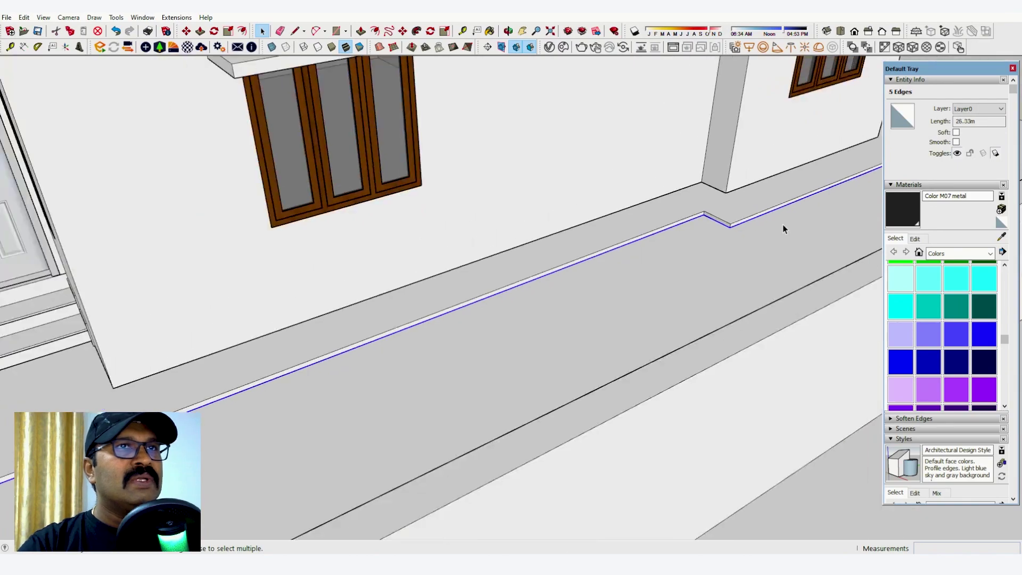
Add the apron's lower edge along the remaining side, from the corner by the back door steps, to the path selection.
middle_click_drag(367, 330, 557, 434)
scroll(557, 438, "up", 3)
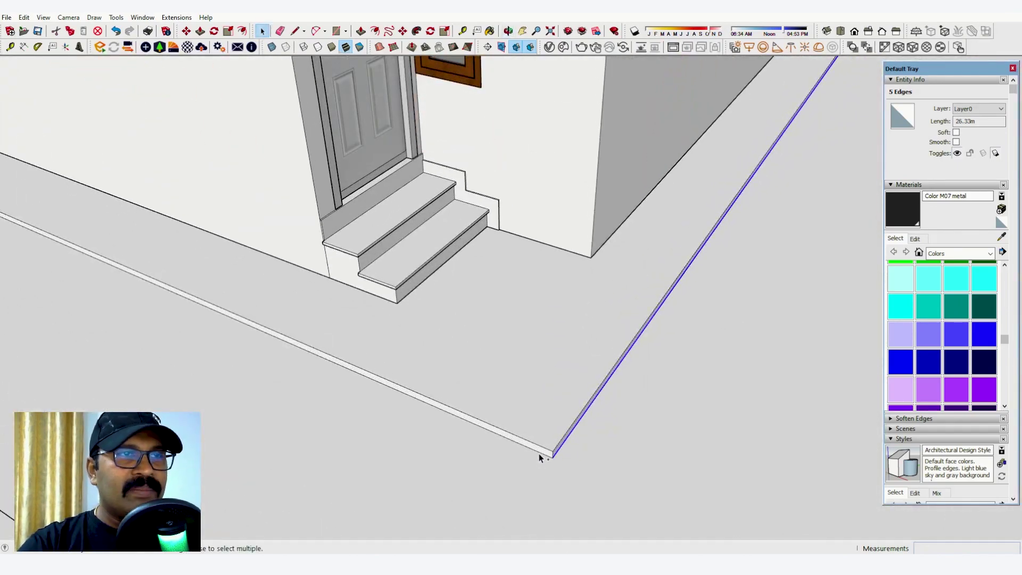
left_click(538, 452, "shift")
scroll(629, 445, "down", 4)
middle_click_drag(703, 406, 677, 305)
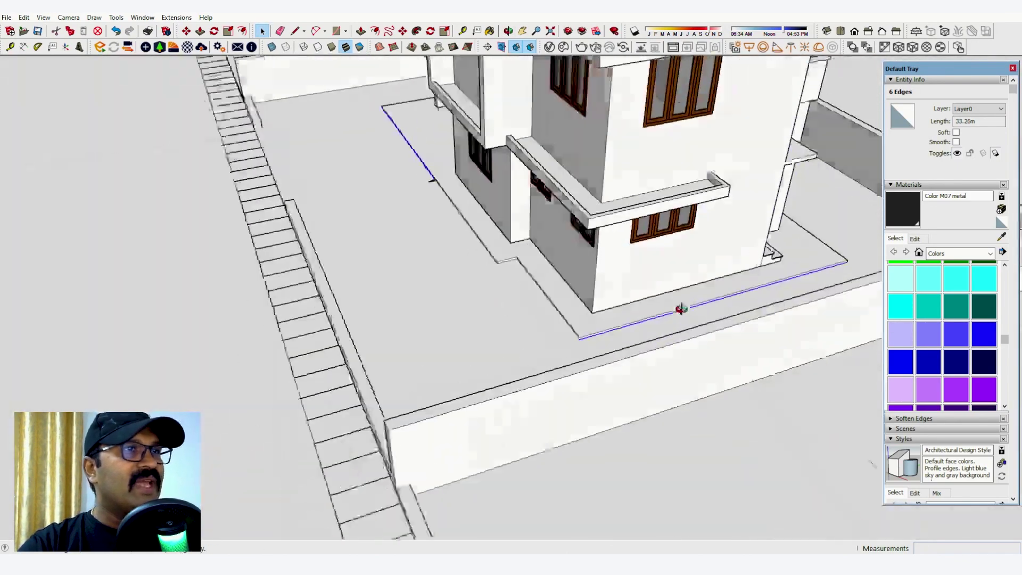
Add the remaining front lower edges of the apron, including the short offset, to complete the path around to the triangular profile.
scroll(648, 288, "up", 3)
scroll(649, 288, "up", 3)
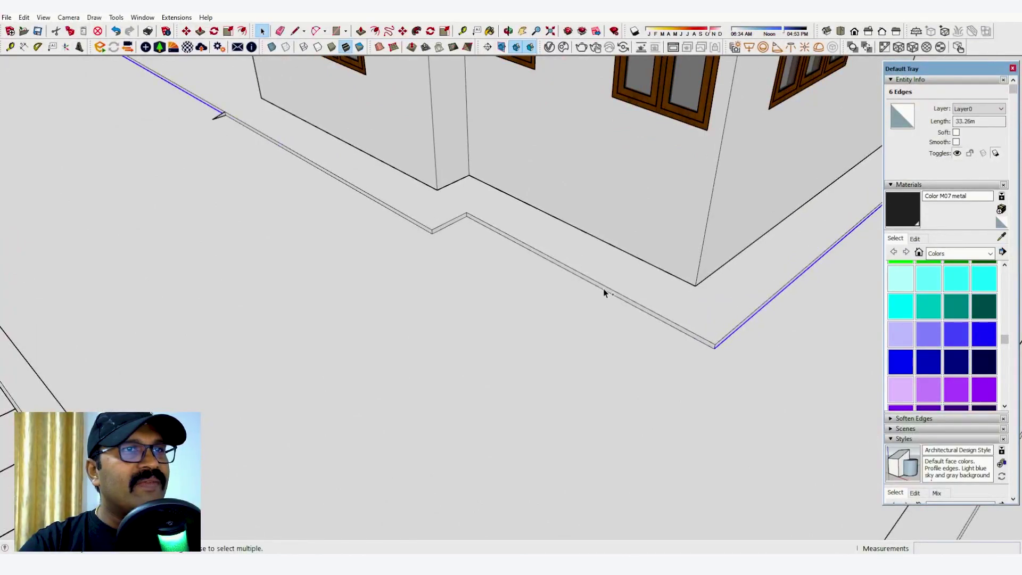
left_click(602, 289, "shift")
scroll(407, 225, "up", 3)
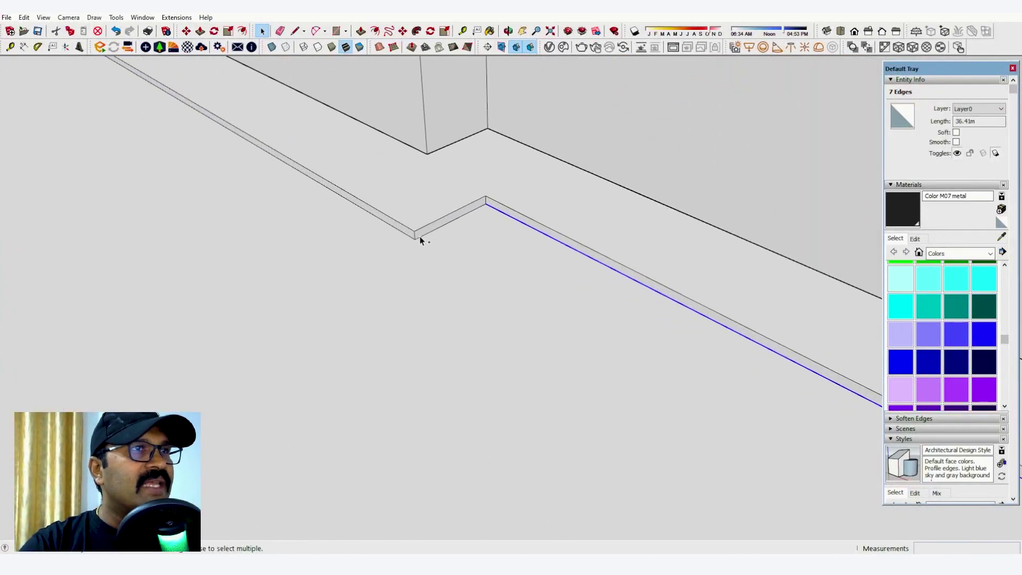
left_click(419, 236, "shift")
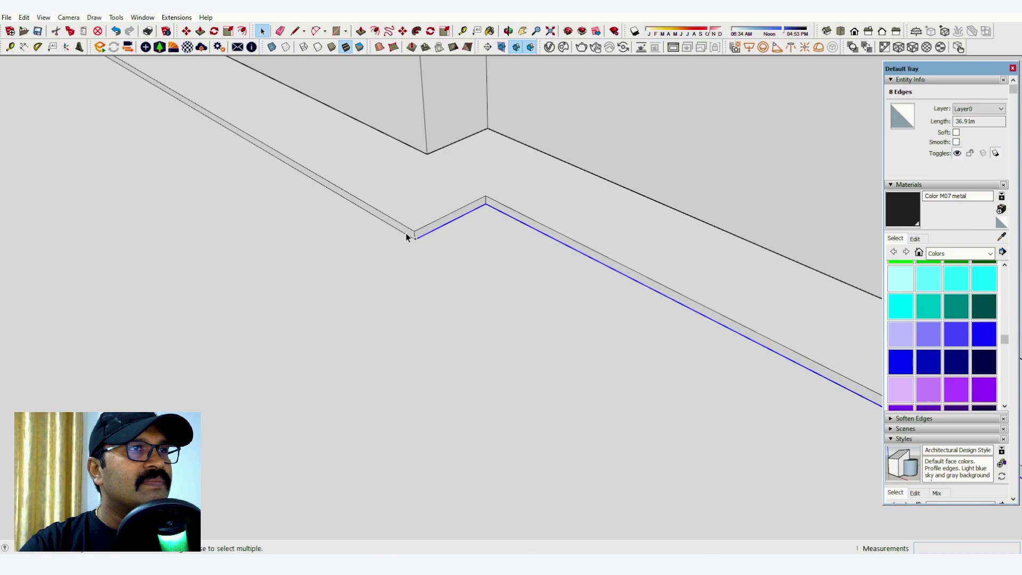
left_click(405, 232, "shift")
scroll(686, 309, "down", 5)
scroll(357, 146, "up", 5)
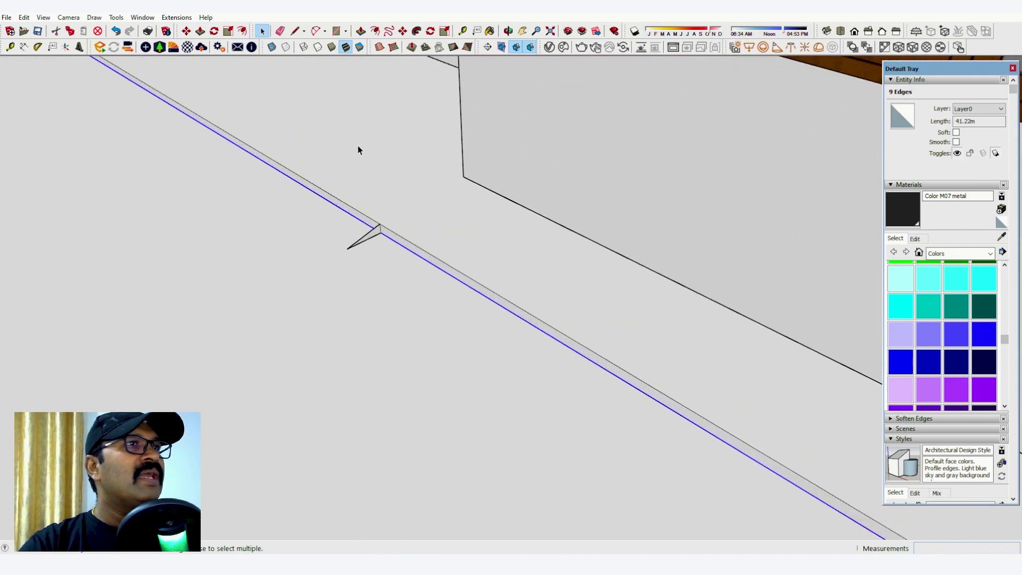
Sweep the triangular profile along the selected edges with Follow Me to form a sloped border around the apron, and clear the selection.
left_click(417, 31)
left_click(376, 232)
scroll(403, 326, "down", 5)
middle_click_drag(274, 270, 756, 239)
scroll(755, 239, "down", 3)
middle_click_drag(586, 306, 304, 246)
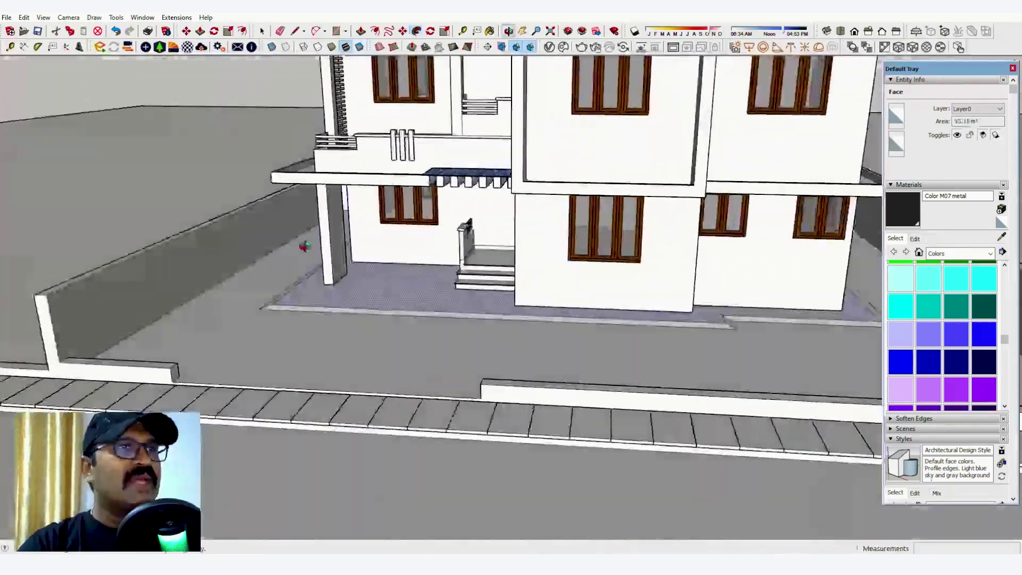
key("space")
scroll(400, 381, "down", 3)
left_click(383, 367)
Draw a closed triangular ramp profile with a 0.2 m base over the slabs, where the inner kerb meets the first raised strip's end.
scroll(368, 350, "up", 5)
middle_click_drag(369, 349, 602, 389)
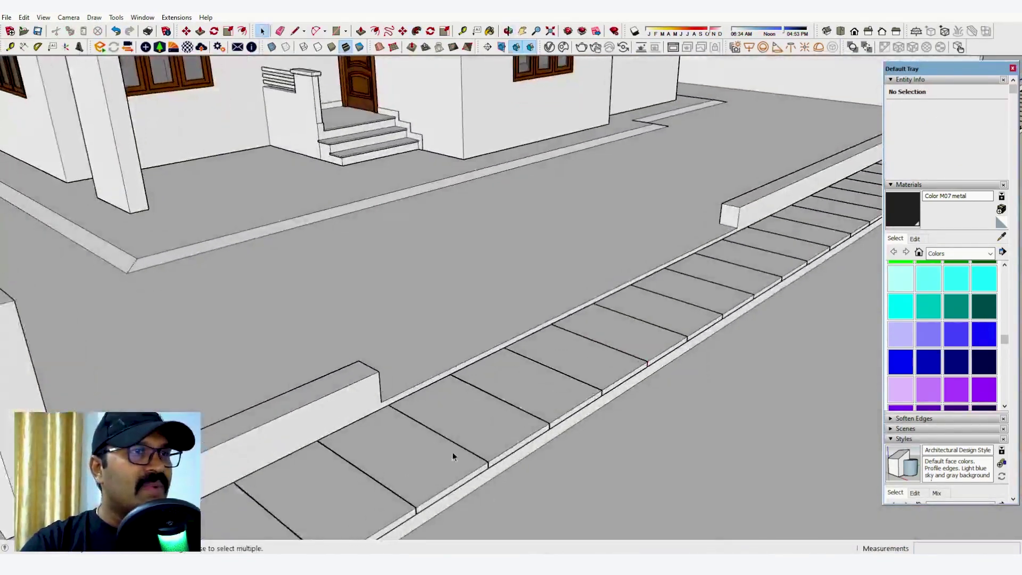
scroll(363, 383, "up", 5)
key("l")
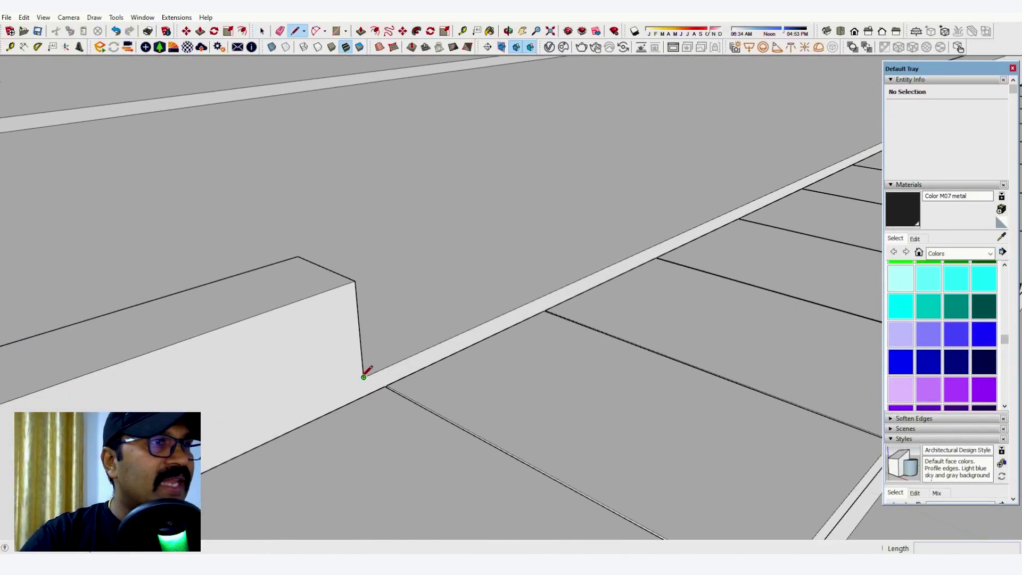
left_click(364, 377)
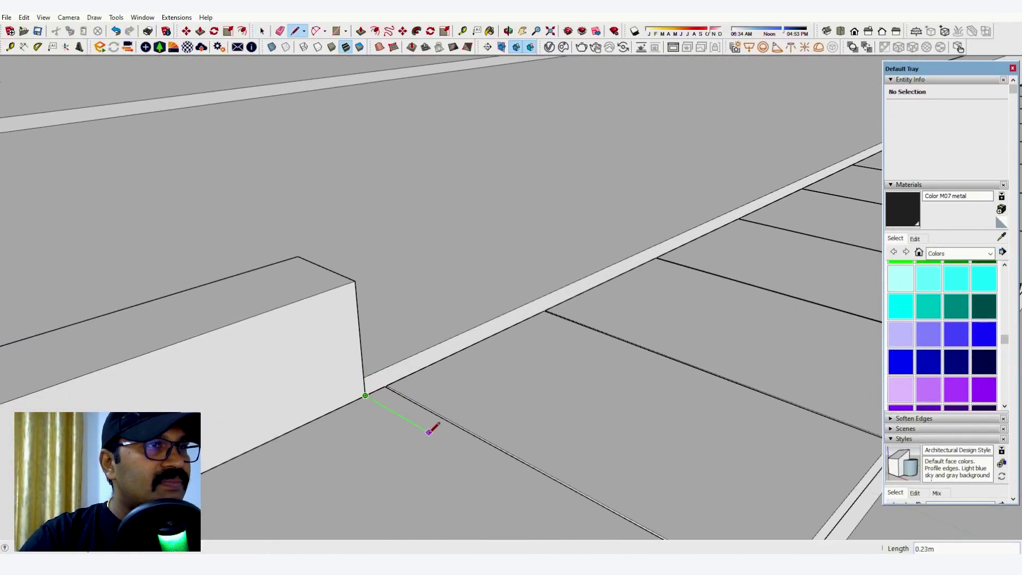
type(".")
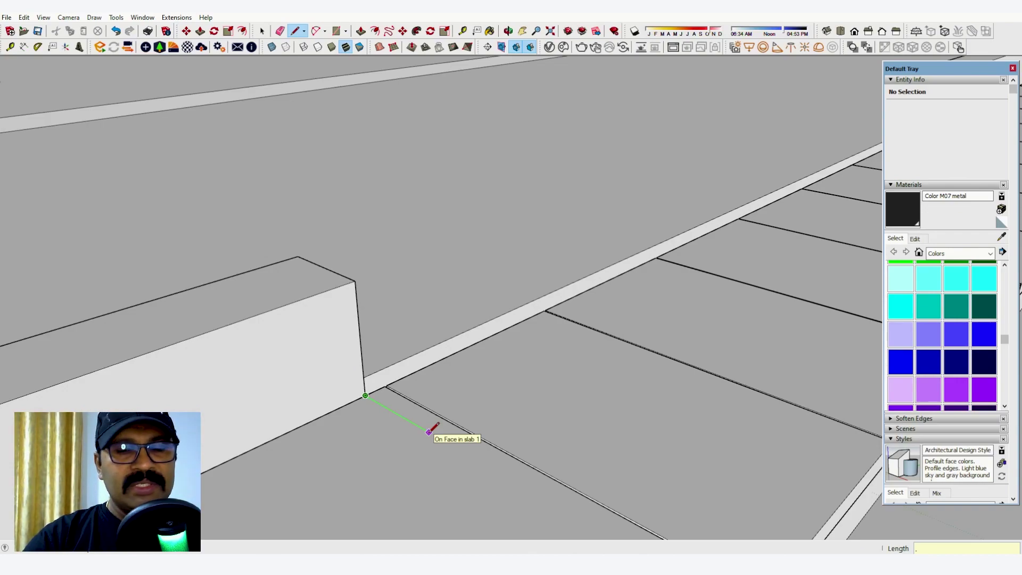
type("2")
key("Return")
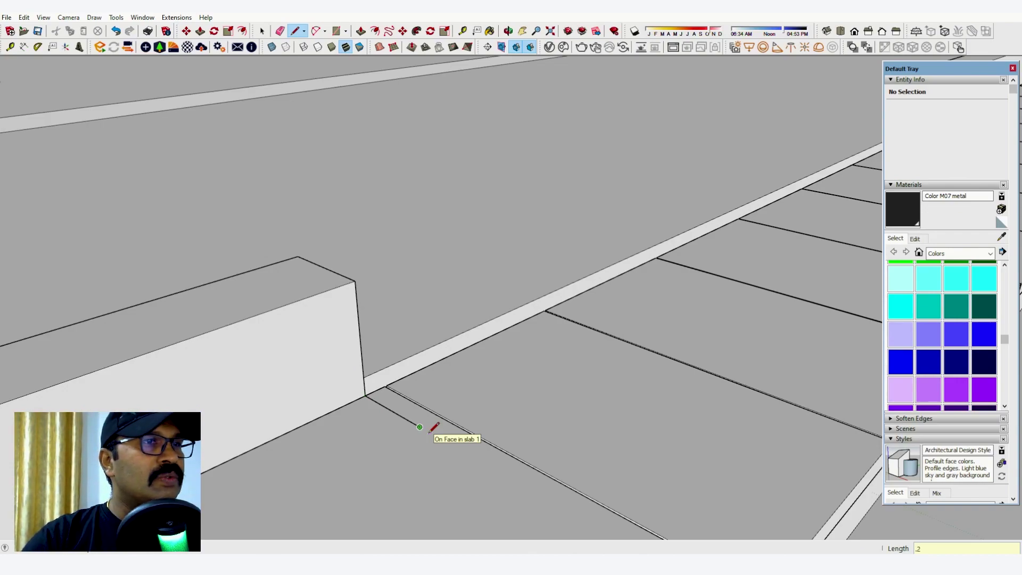
left_click(364, 376)
middle_click_drag(520, 393, 251, 404)
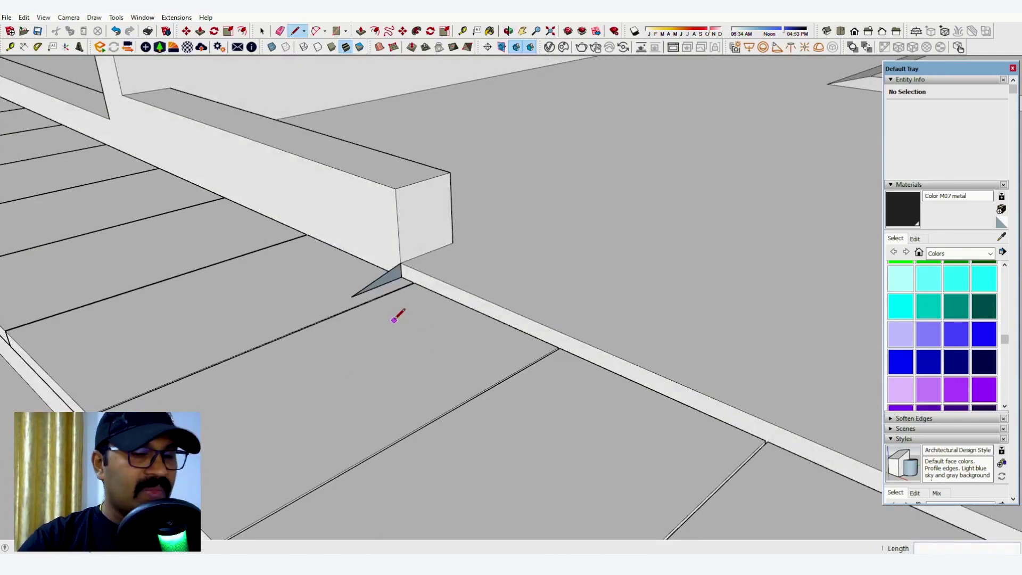
Push/Pull the triangular ramp profile across the gate opening to the end of the opposite raised strip.
key("p")
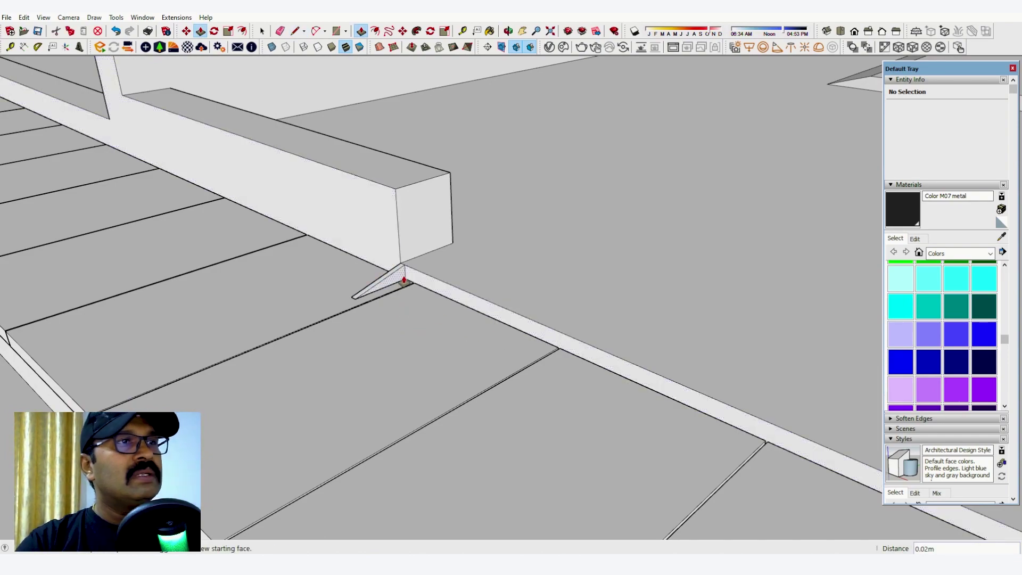
left_click(404, 280)
scroll(474, 315, "down", 6)
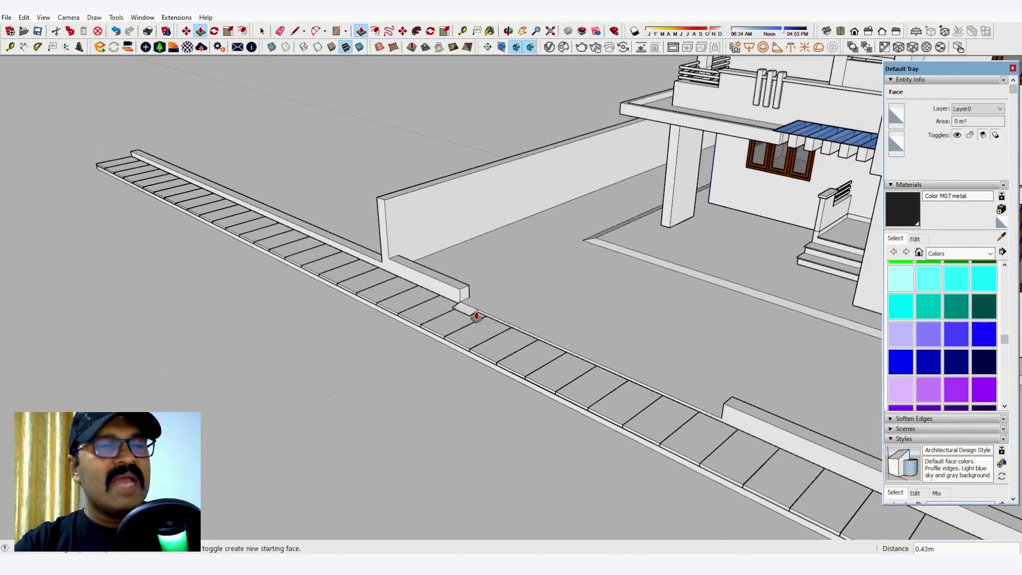
scroll(716, 423, "up", 5)
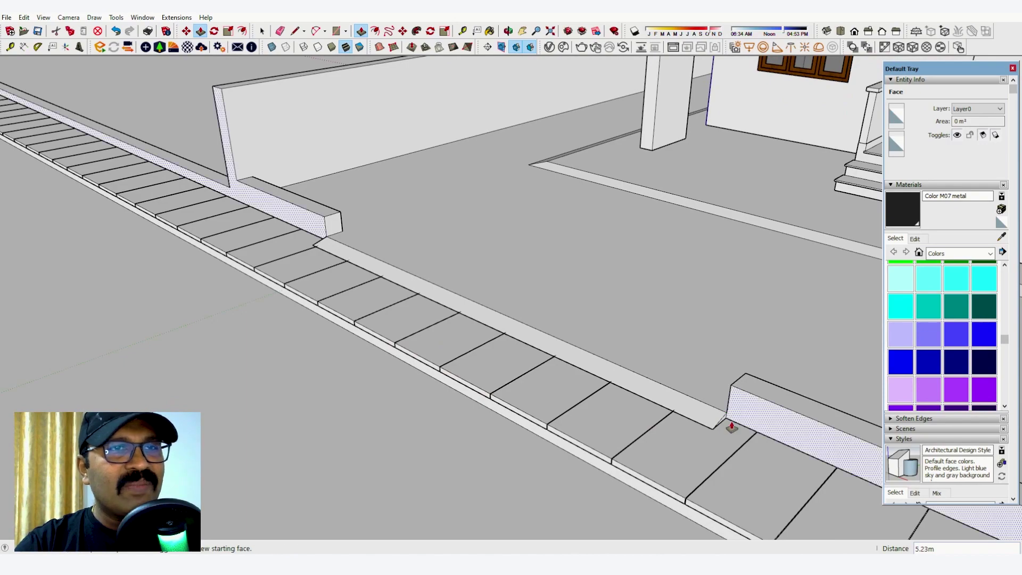
scroll(731, 425, "up", 3)
left_click(745, 428)
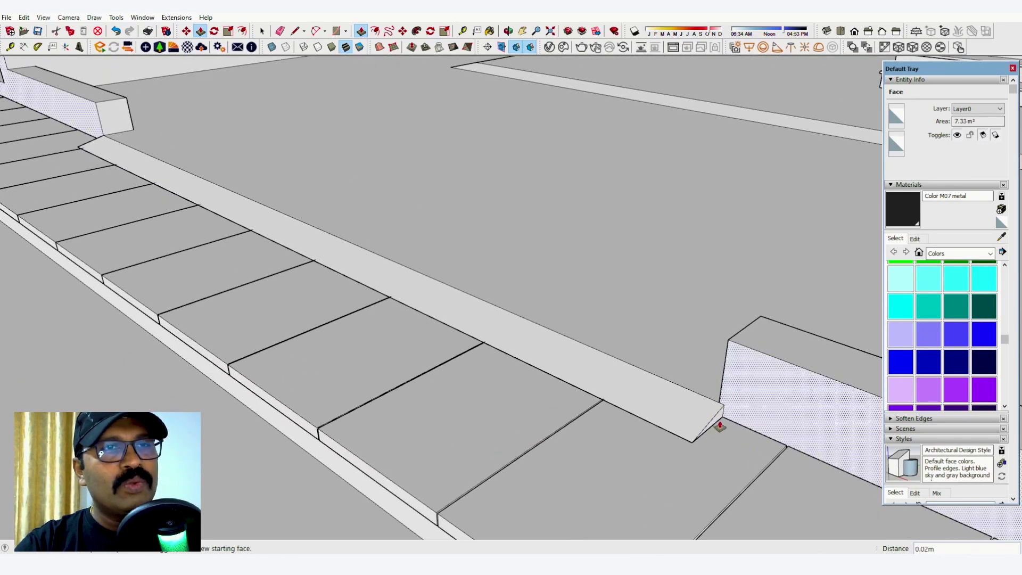
Extend both ends of the gate ramp by 0.1 m so that they overlap the raised strips.
left_click(717, 418)
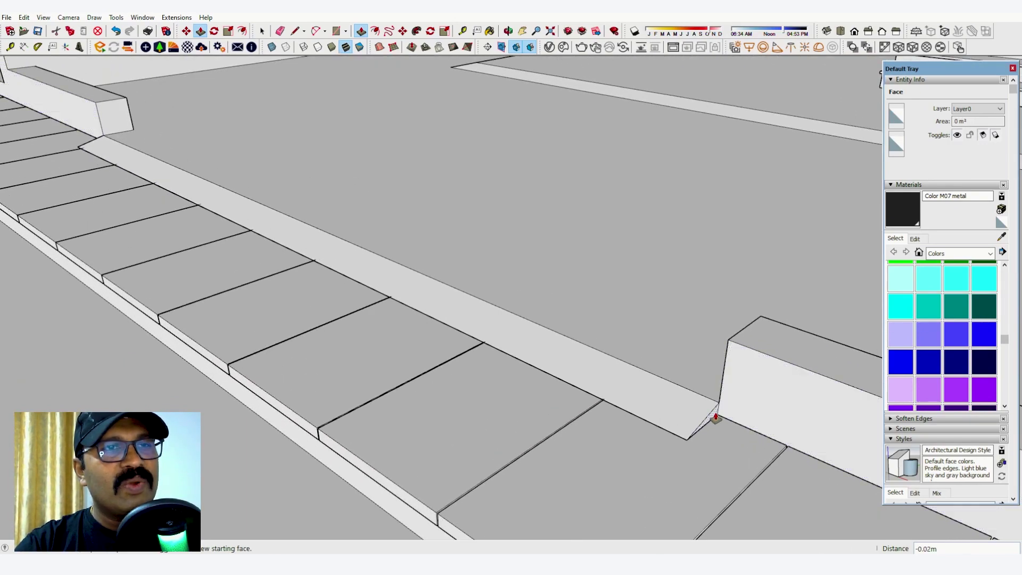
type(".1")
key("Return")
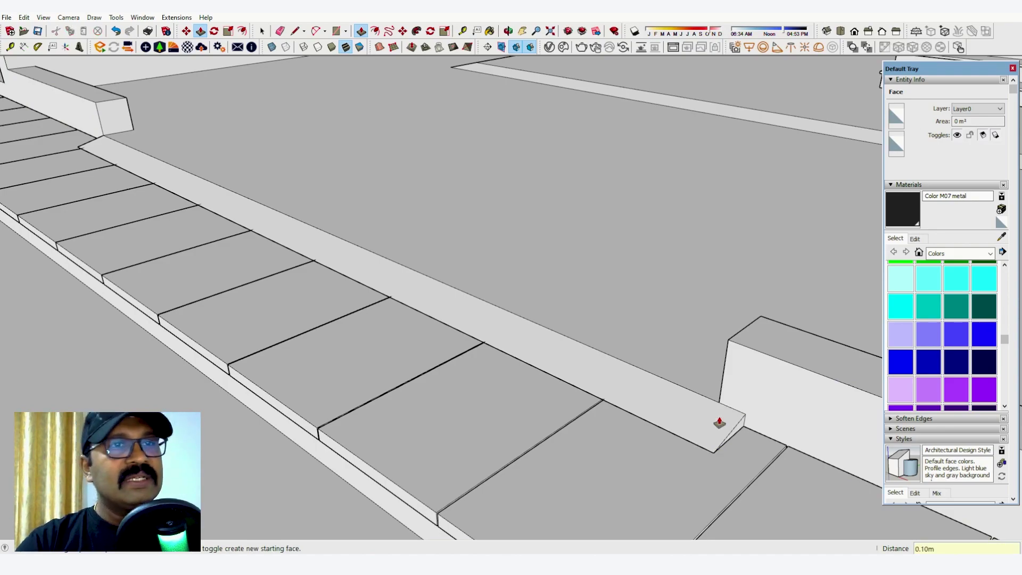
scroll(692, 426, "down", 2)
middle_click_drag(671, 431, 786, 346)
scroll(665, 224, "down", 3)
scroll(425, 322, "up", 5)
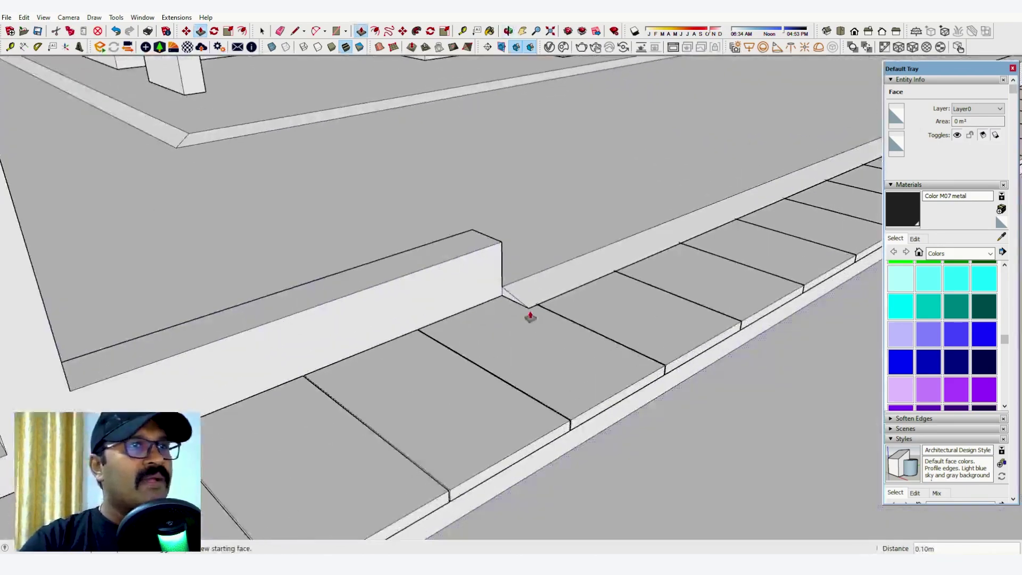
scroll(368, 287, "down", 2)
middle_click_drag(453, 340, 417, 360)
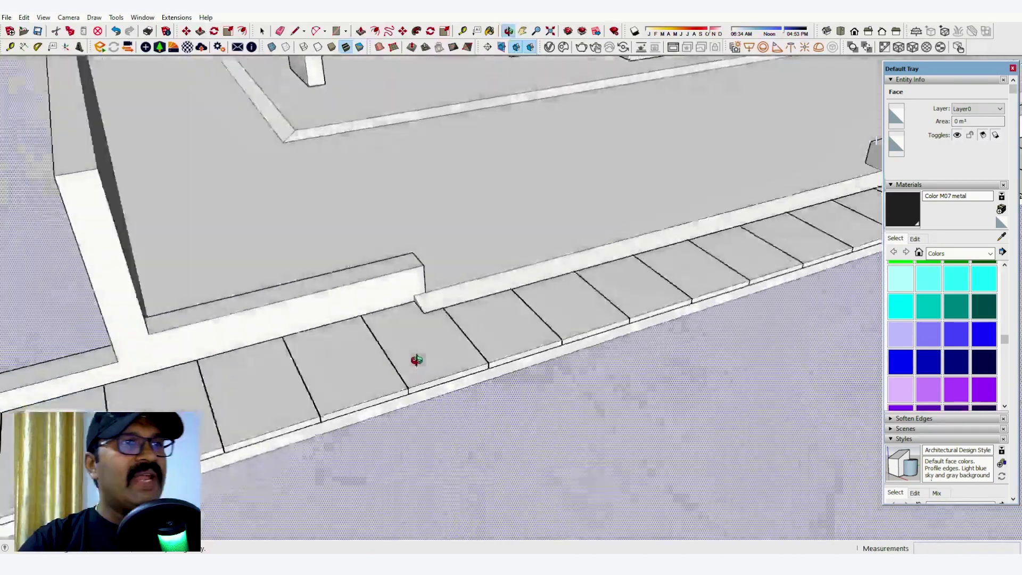
scroll(468, 386, "up", 1)
mouse_move(468, 385)
middle_mouse_down()
mouse_move(359, 368)
mouse_move(443, 349)
middle_mouse_up()
scroll(359, 368, "up", 1)
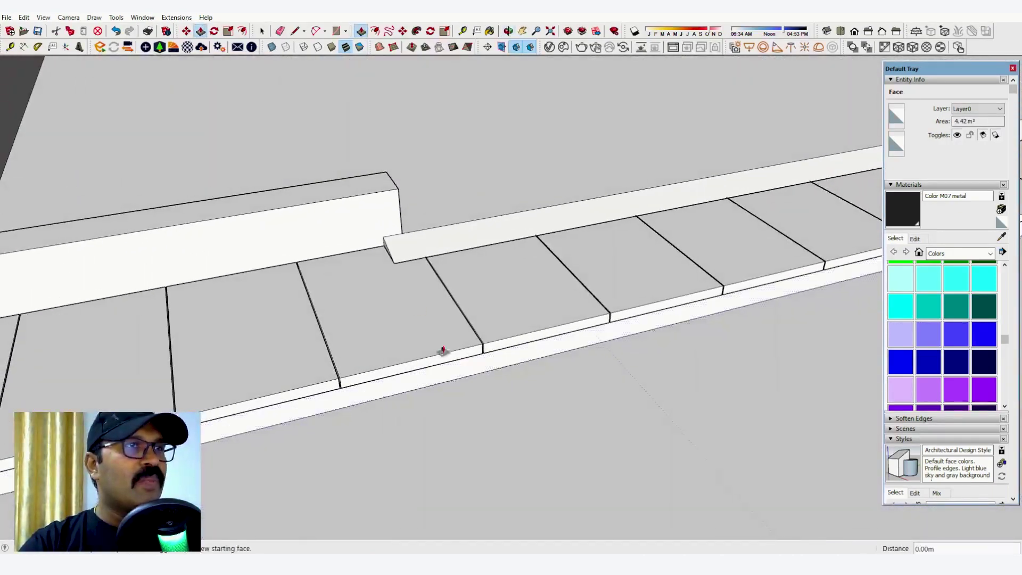
Draw short vertical edges on the outer kerb's front face, in line with the two ends of the gate ramp.
key("l")
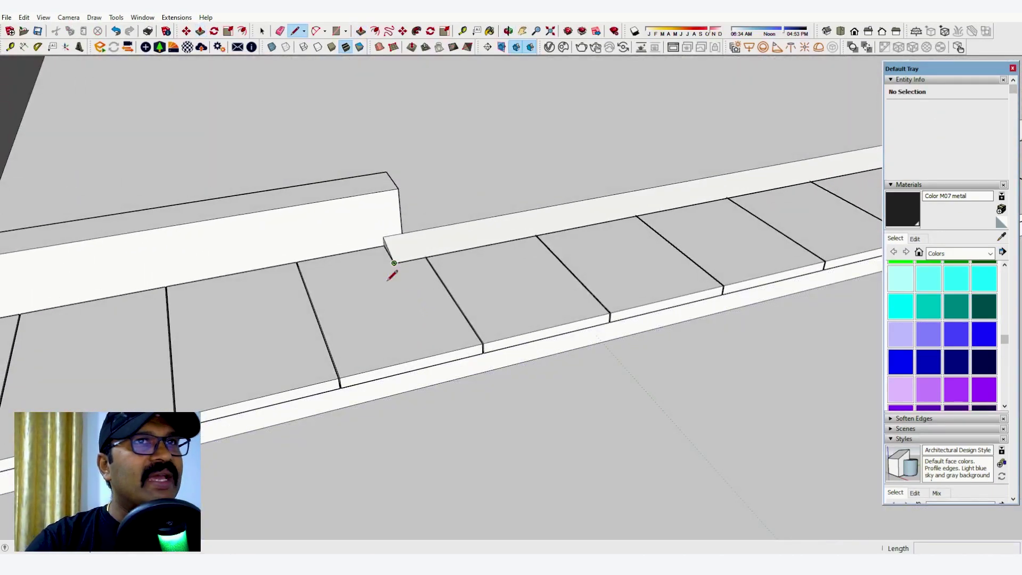
mouse_move(388, 273)
middle_mouse_down()
mouse_move(676, 249)
mouse_move(698, 233)
mouse_move(535, 232)
middle_mouse_up()
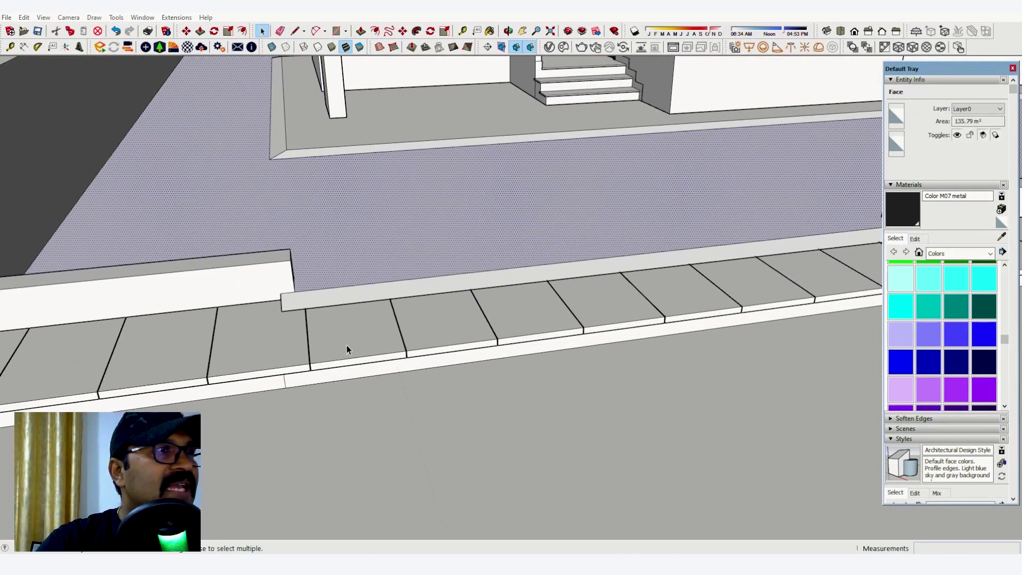
middle_click_drag(347, 345, 379, 338)
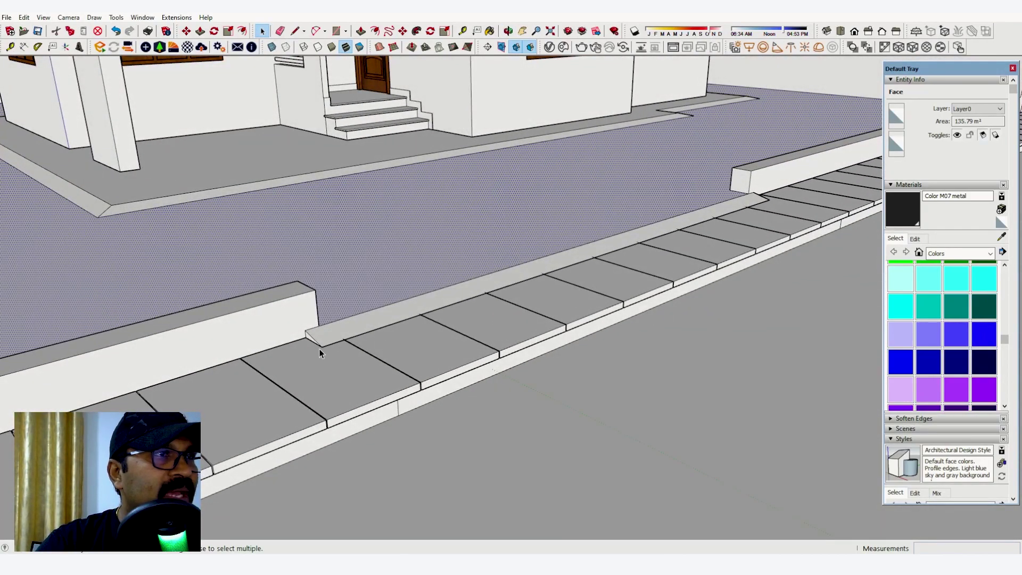
scroll(439, 367, "down", 2)
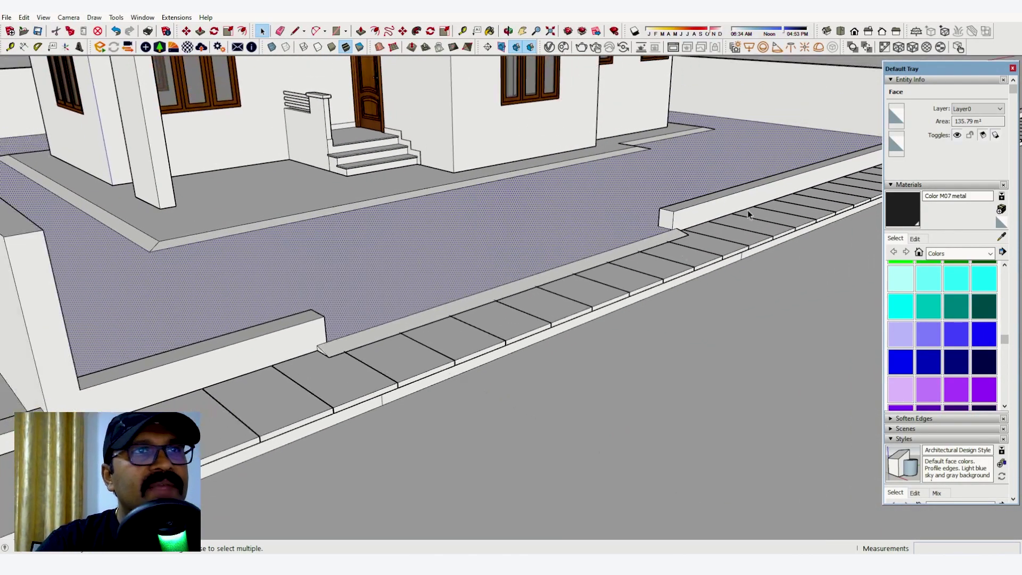
middle_click_drag(684, 242, 440, 263)
scroll(606, 289, "up", 3)
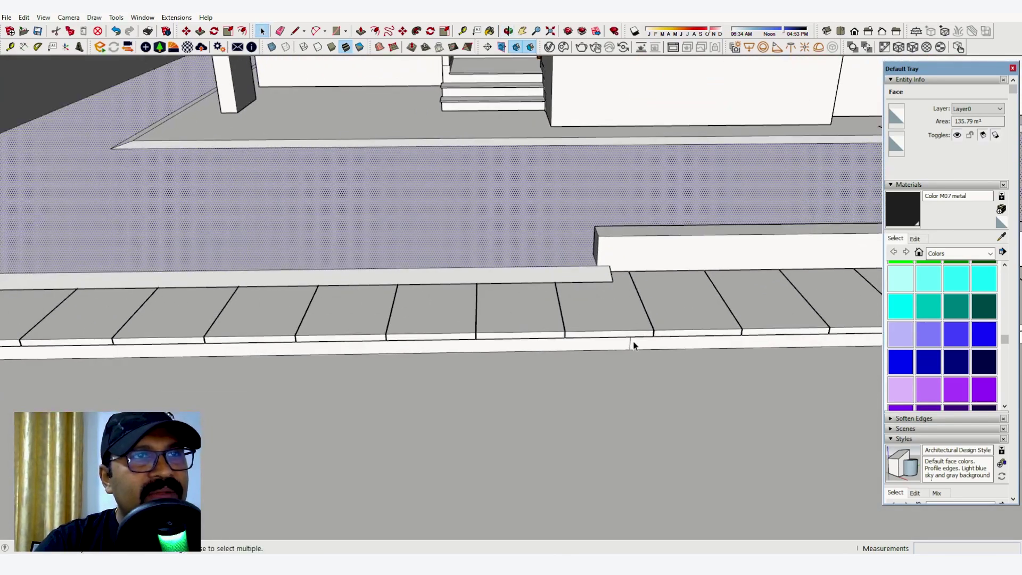
scroll(837, 300, "down", 2)
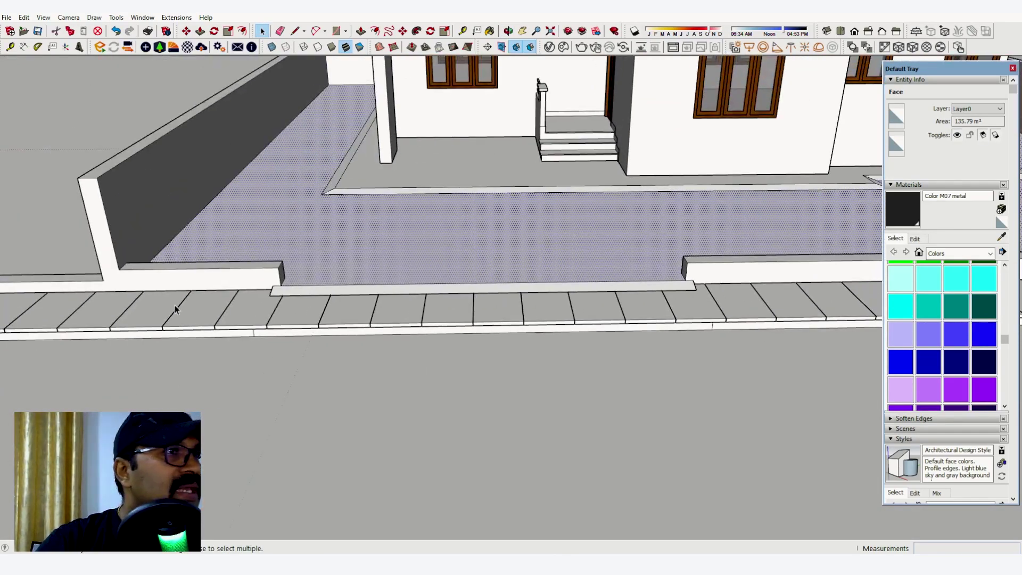
Place two guide lines 0.45 m outward from the vertical edges on the outer kerb's front face, one at each end.
scroll(175, 308, "up", 3)
key("t")
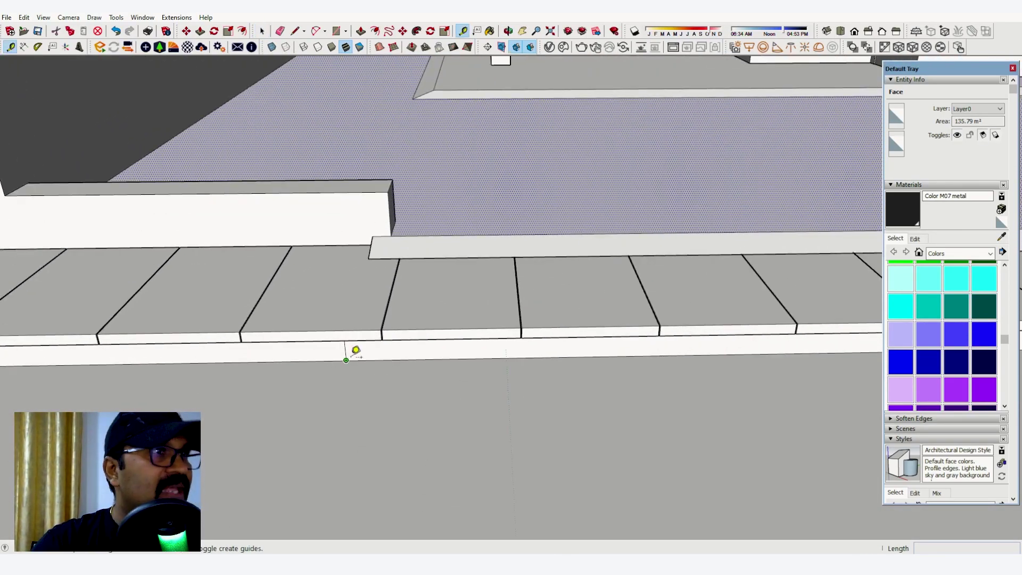
left_click(345, 351)
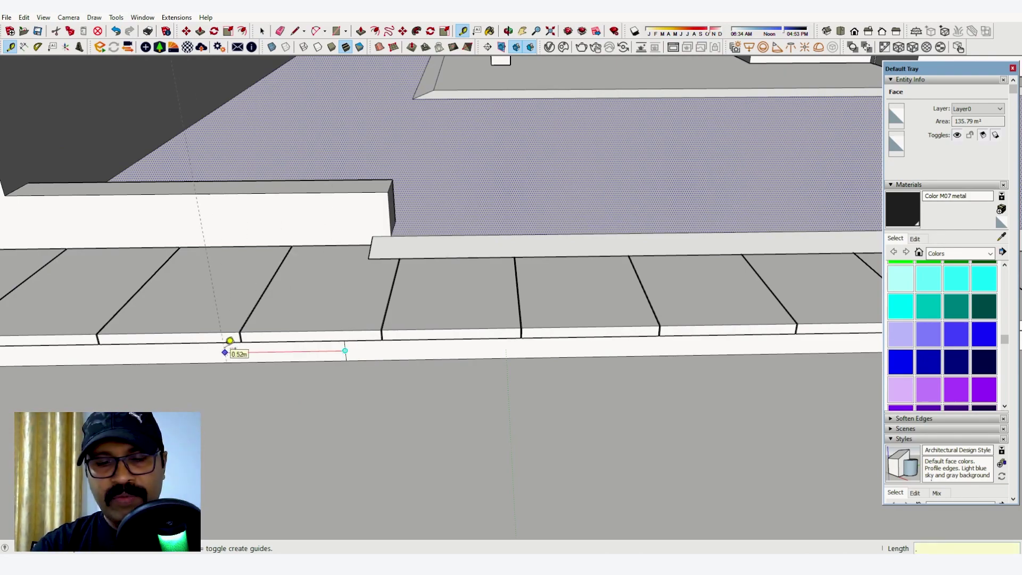
type(".45")
key("Return")
scroll(217, 310, "down", 5)
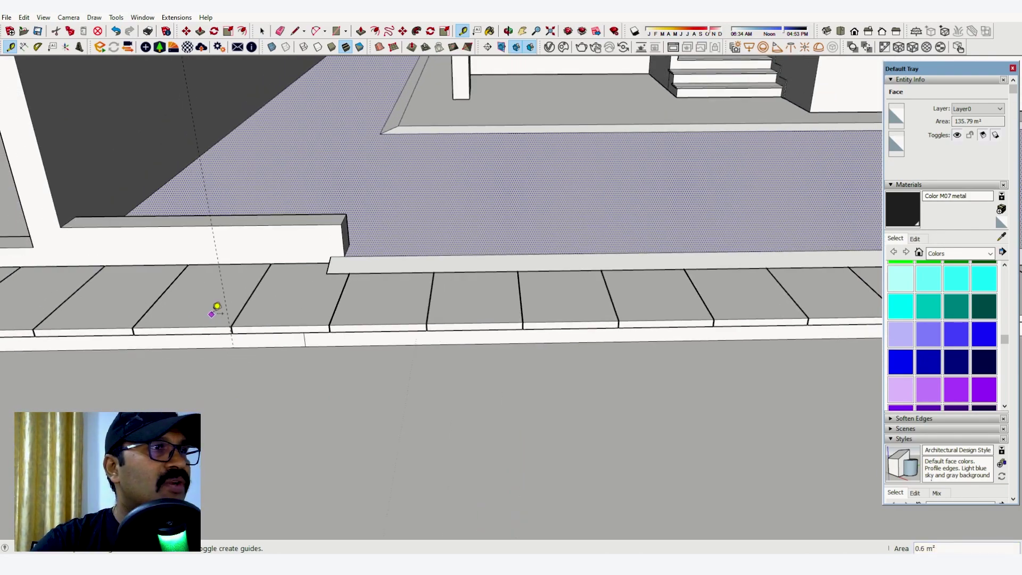
scroll(729, 333, "up", 3)
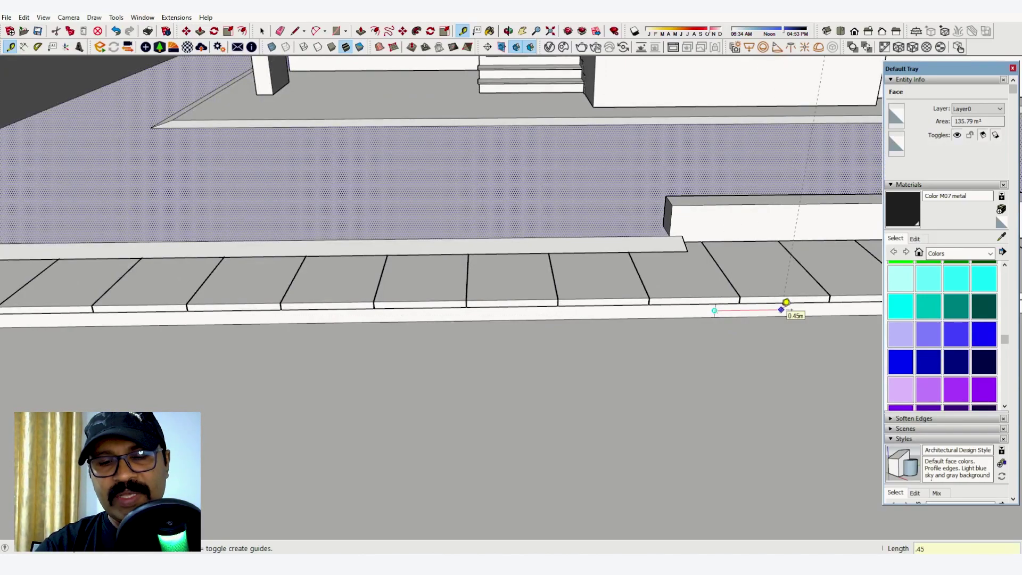
key("Return")
scroll(681, 244, "down", 4)
Add a guide line on the ground parallel to the outer kerb, offset 0.45 m from it.
mouse_move(734, 327)
middle_mouse_down()
mouse_move(621, 400)
mouse_move(463, 440)
middle_mouse_up()
scroll(506, 376, "up", 3)
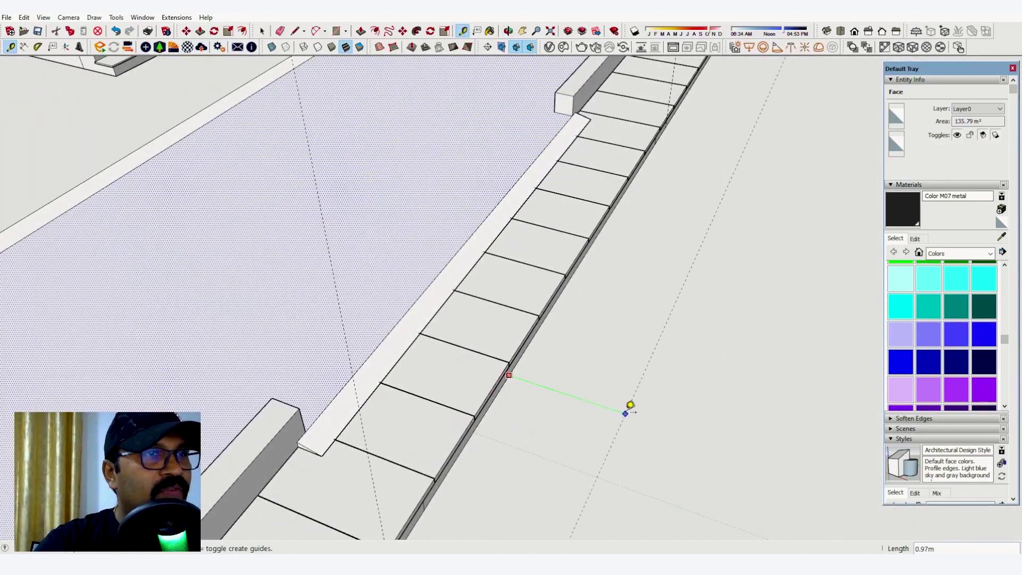
key("Return")
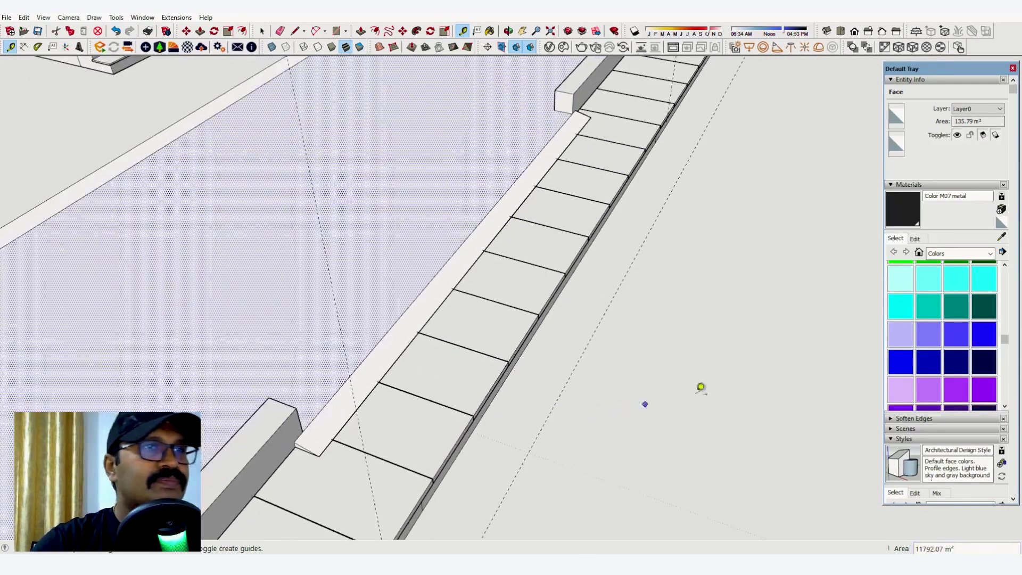
middle_click_drag(701, 388, 290, 259)
scroll(674, 362, "down", 3)
middle_click_drag(575, 357, 571, 405)
scroll(406, 292, "up", 3)
scroll(406, 307, "up", 2)
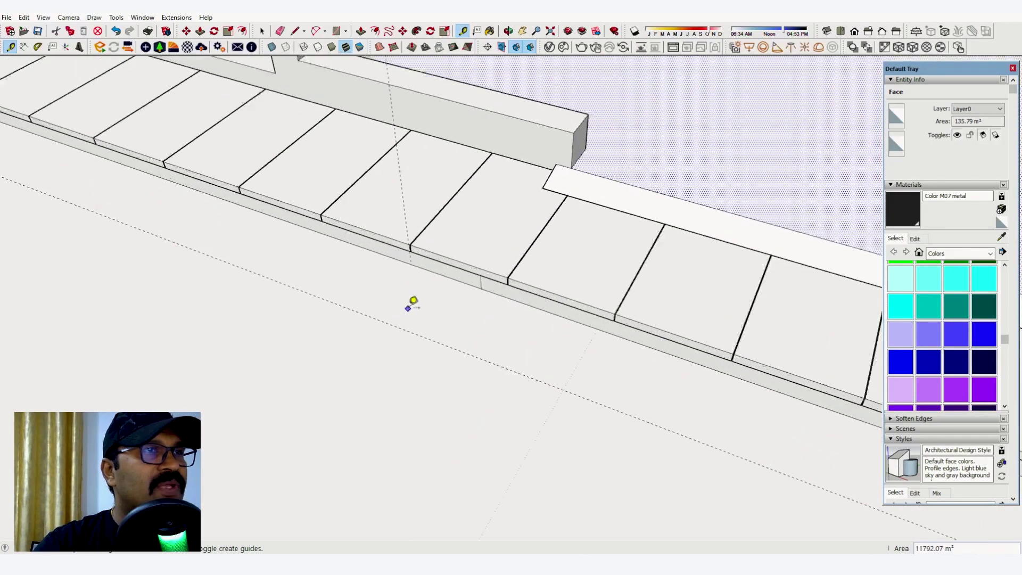
scroll(388, 271, "down", 4)
middle_click_drag(563, 365, 511, 321)
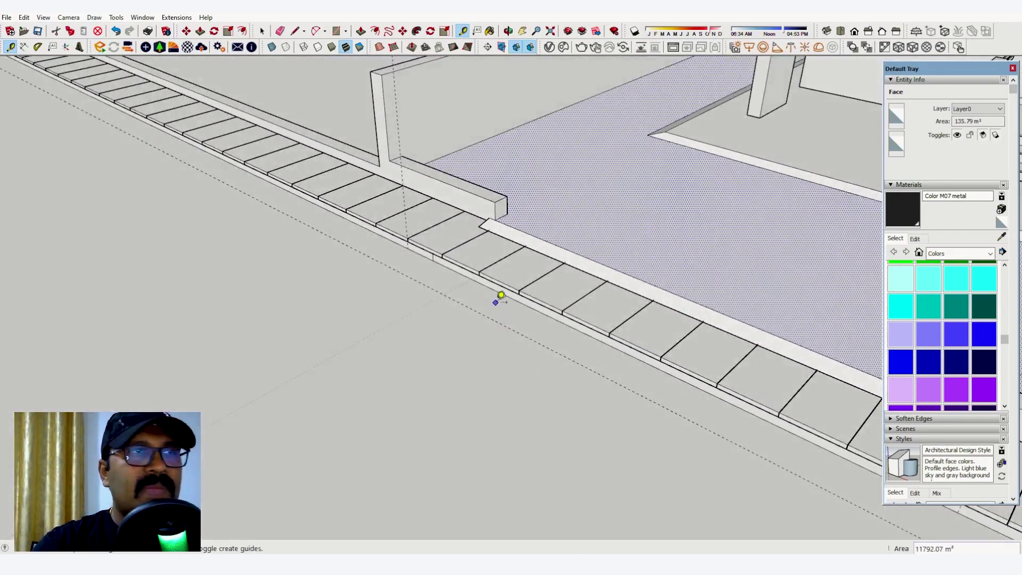
Measure the outer kerb's height and the distance from the kerb to the parallel ground guide.
scroll(496, 302, "up", 2)
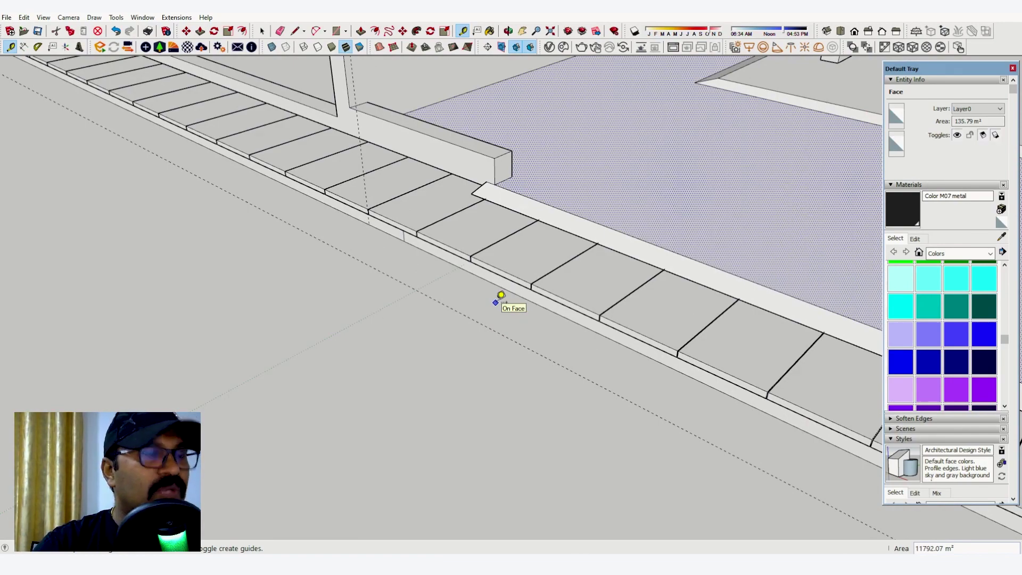
left_click(523, 268)
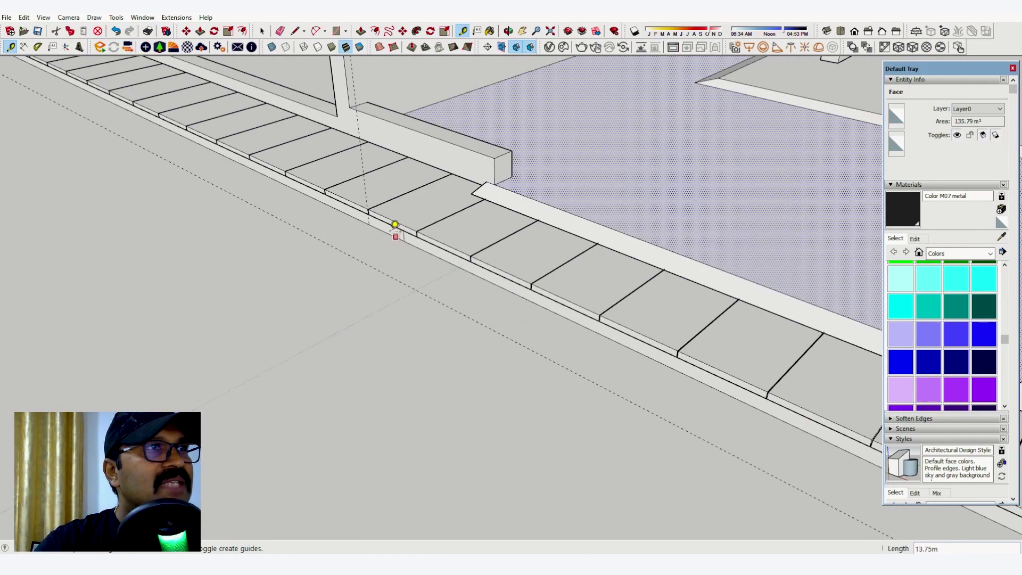
left_click(386, 217)
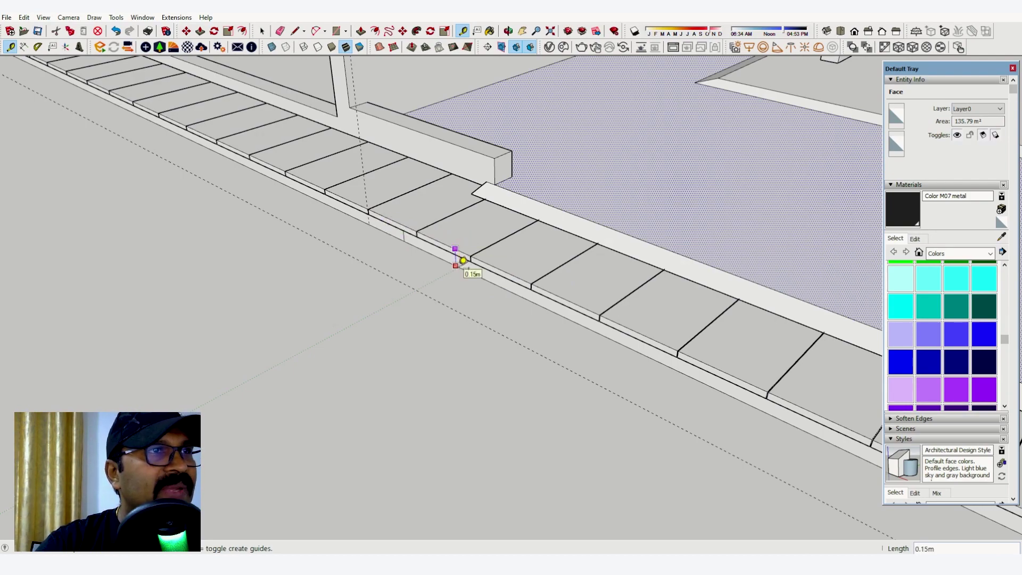
left_click(461, 260)
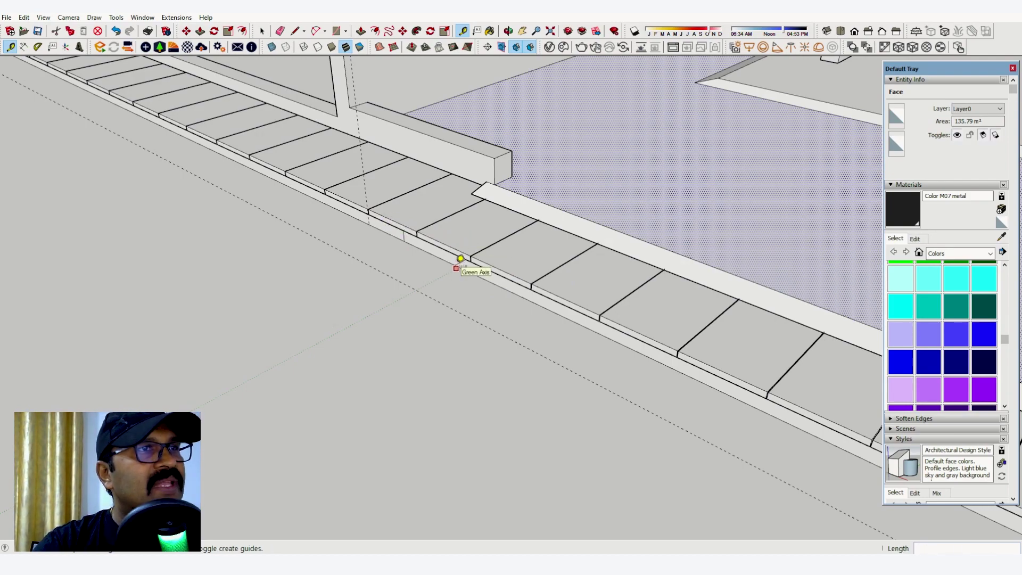
left_click(458, 267)
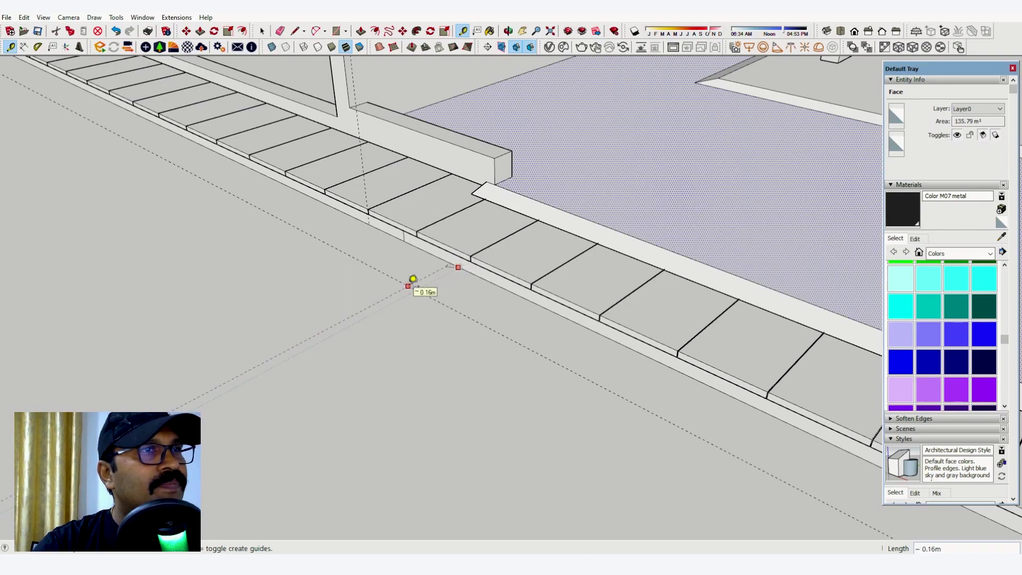
type("5.45")
key("Return")
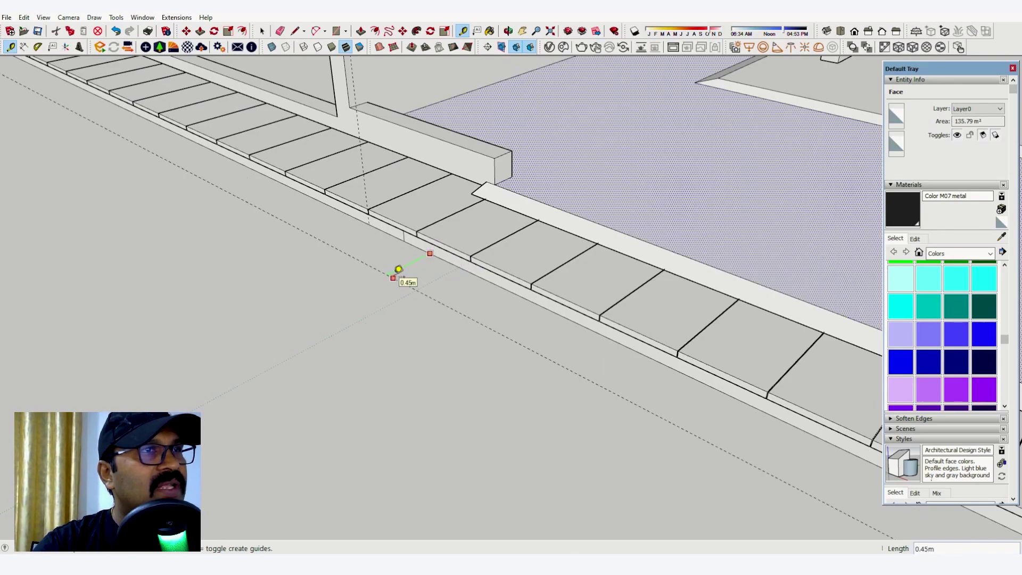
Draw a closed upright triangle with a 0.45 m base and 0.15 m height on the ground in front of the outer kerb.
middle_click_drag(570, 256, 531, 302)
key("l")
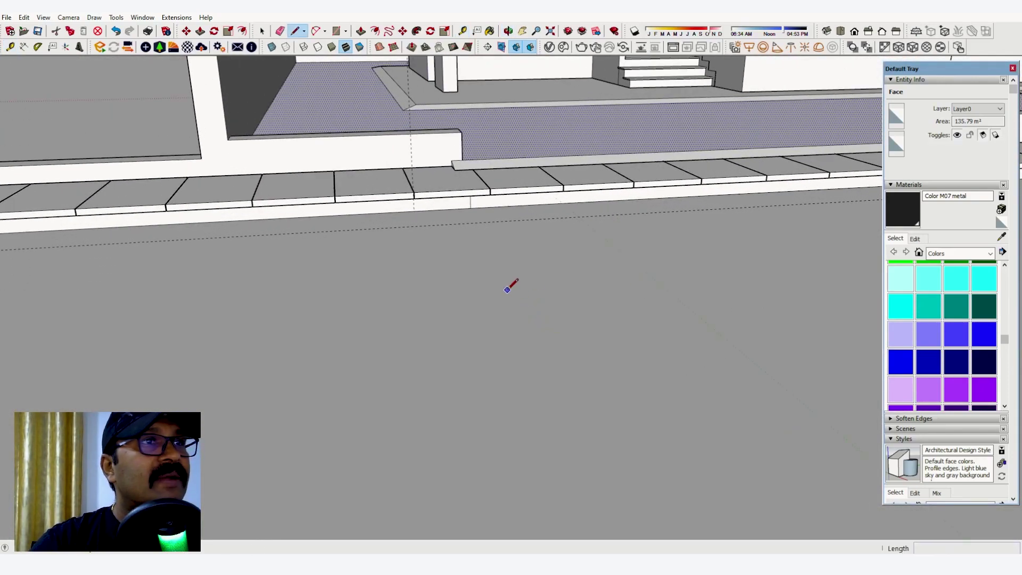
left_click(507, 289)
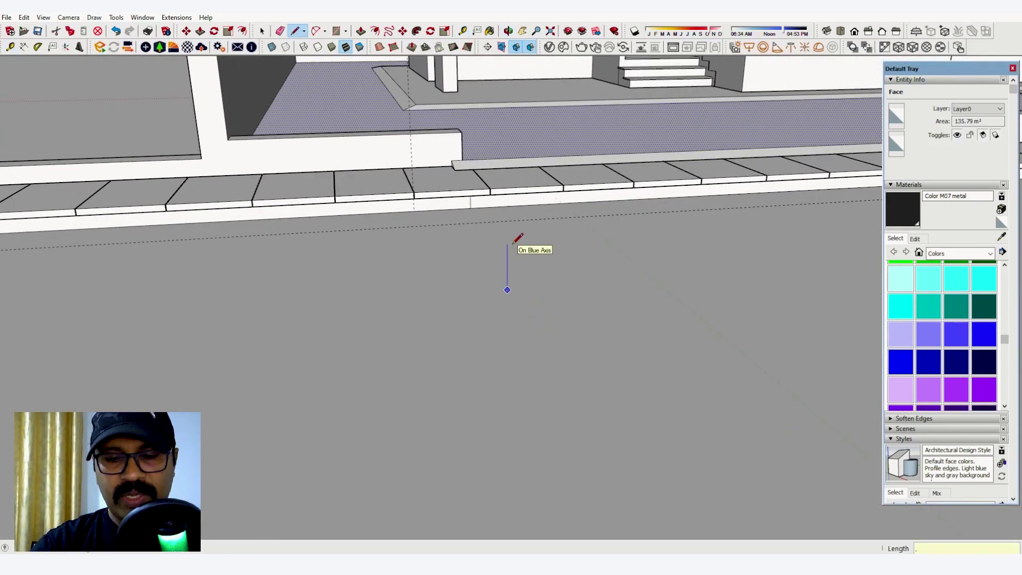
key("Escape")
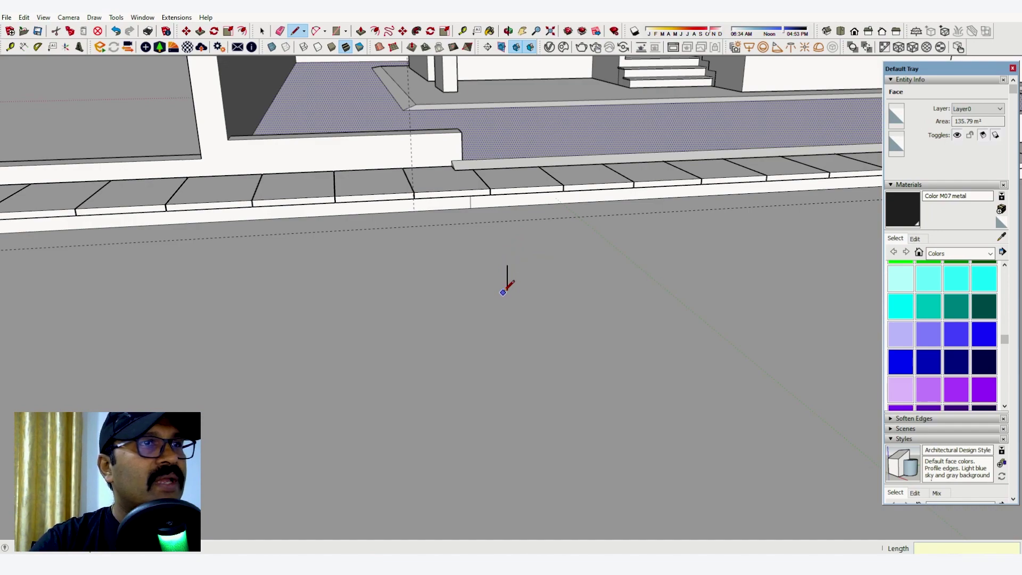
type(".1")
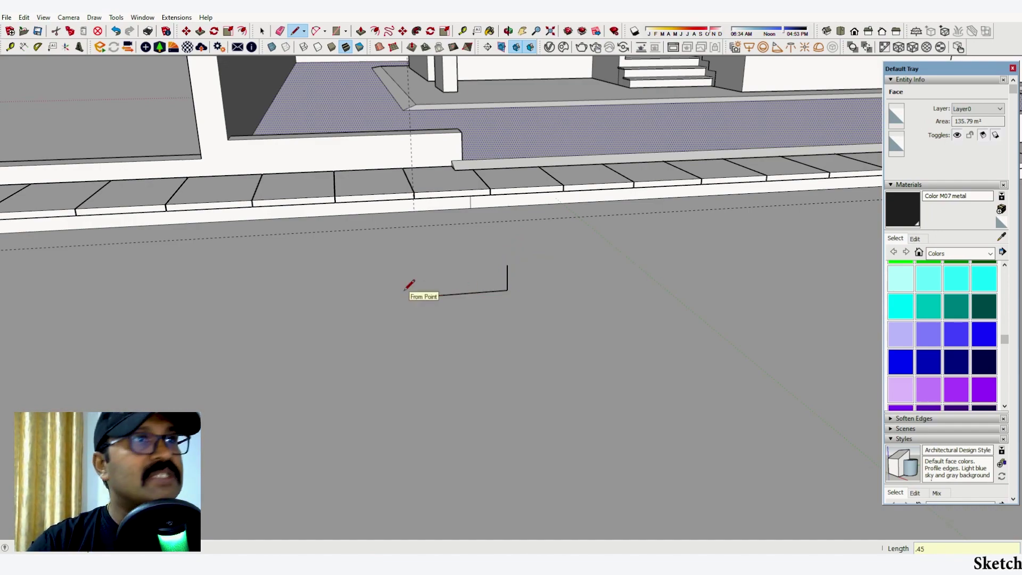
left_click(507, 264)
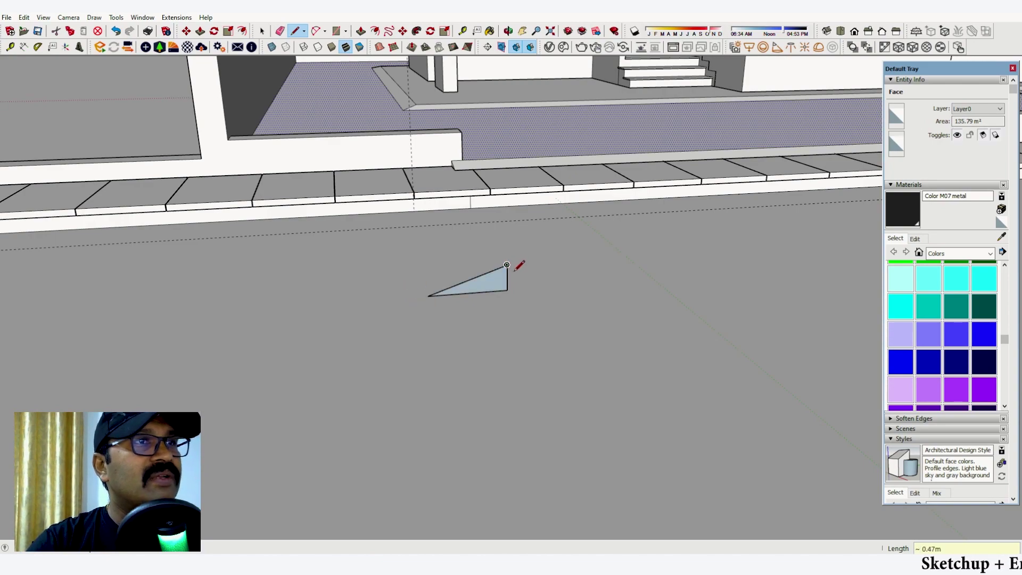
Select the whole triangle in front of the outer kerb and make it a group.
middle_click_drag(514, 269, 575, 346)
scroll(560, 323, "down", 2)
scroll(560, 324, "up", 2)
key("space")
middle_click_drag(533, 376, 522, 367)
left_click_drag(456, 324, 719, 438)
right_click(580, 357)
left_click(645, 450)
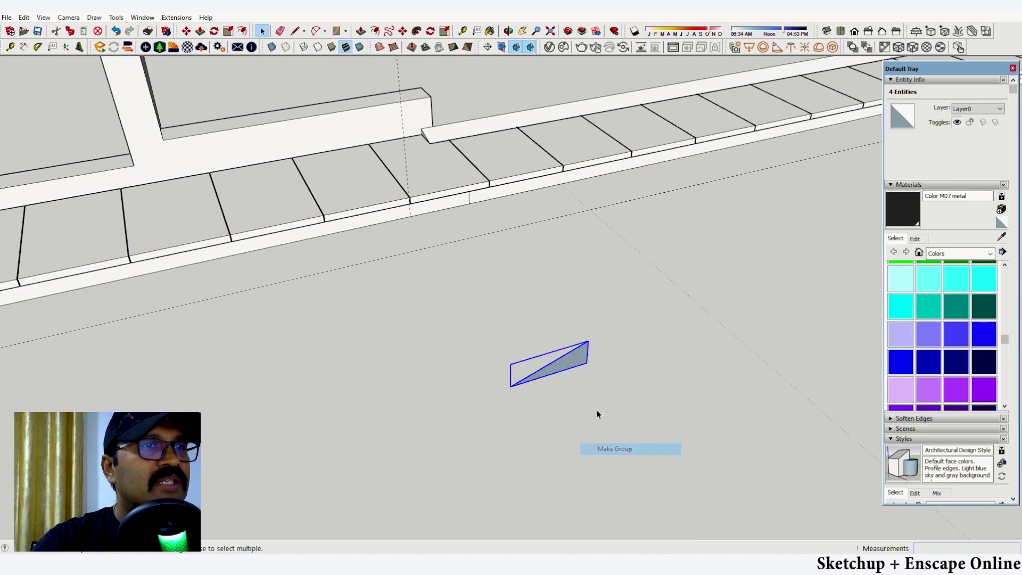
Move the triangle group by its lower base corner onto the foot of the outer kerb's face, in line with the left side of the gate opening.
middle_click_drag(597, 410, 589, 380)
key("m")
left_click(587, 362)
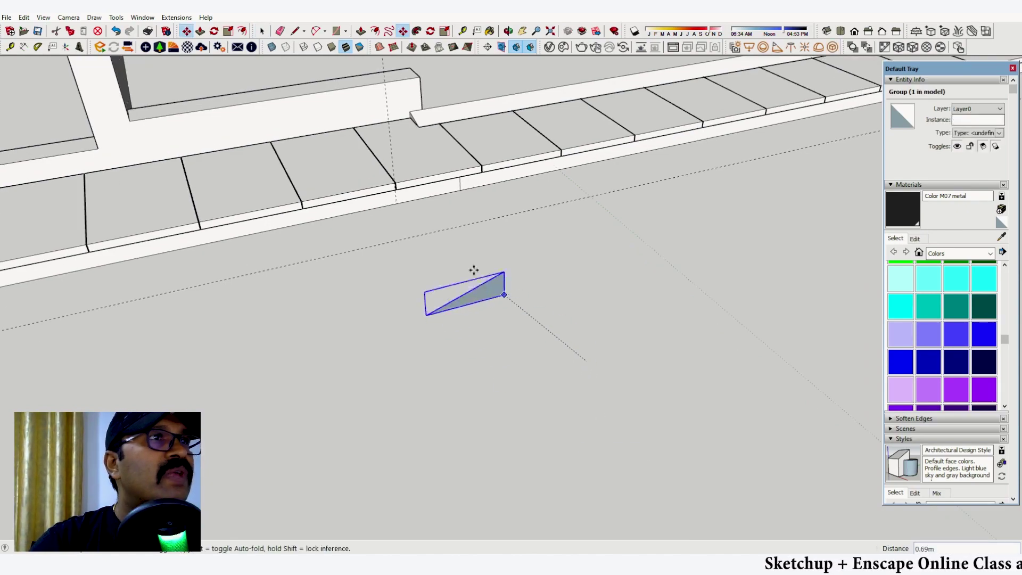
scroll(468, 224, "up", 4)
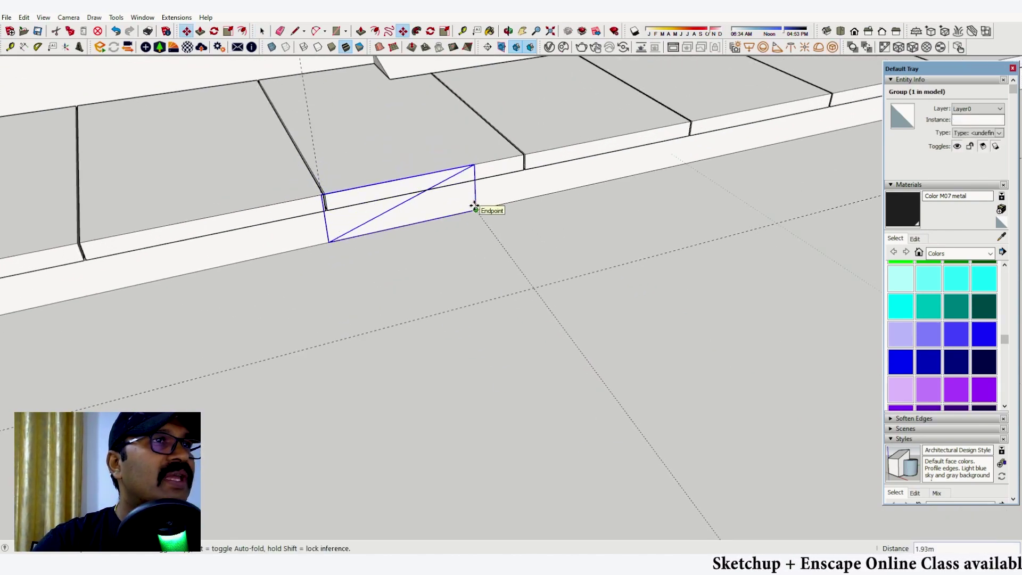
left_click(474, 206)
middle_click_drag(473, 212, 483, 245)
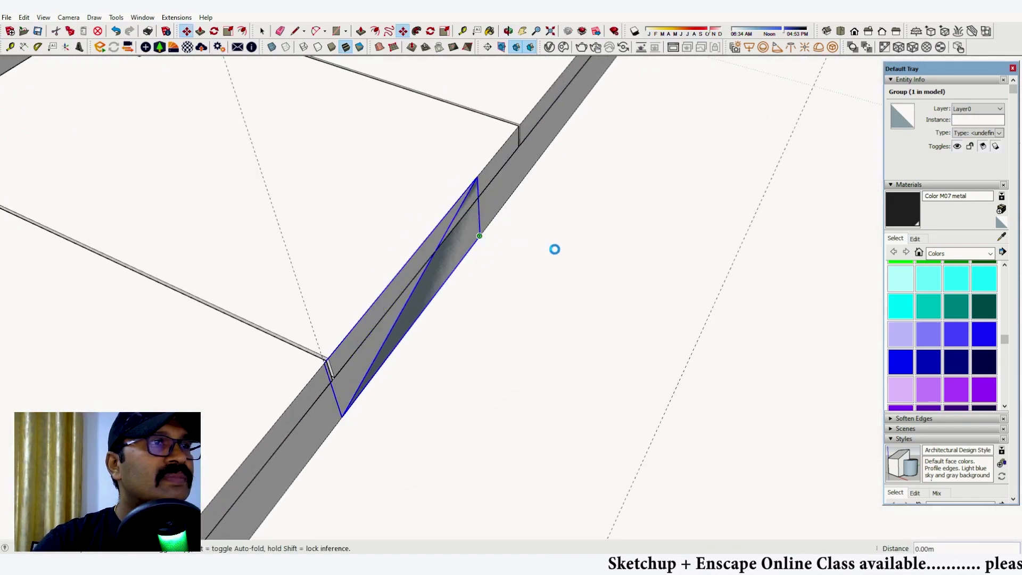
middle_click_drag(555, 290, 345, 248)
key("space")
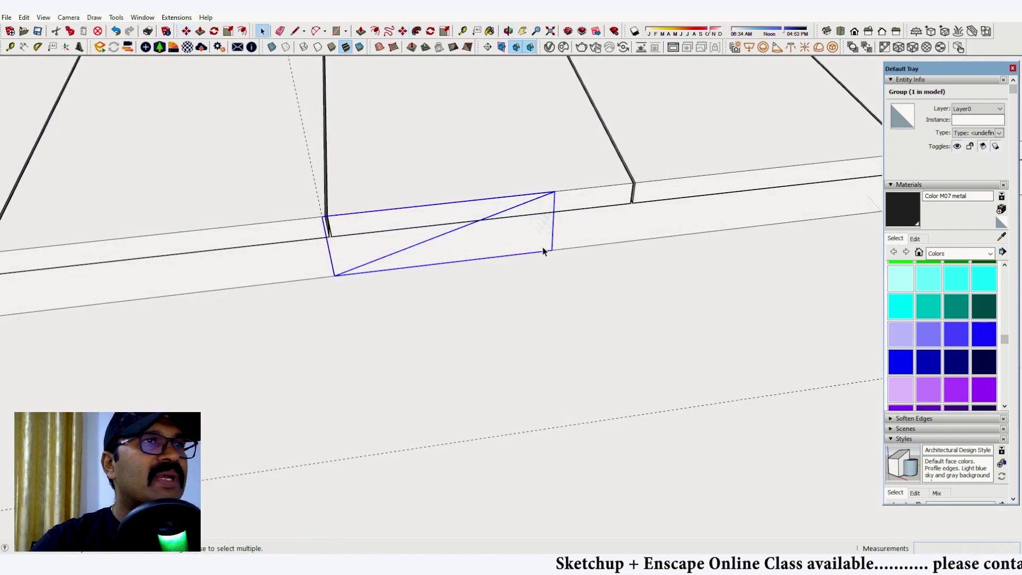
Inside the triangle group, draw edges from the triangle's tip out to the parallel guide, along it past the gate opening, and back to the kerb.
left_click(552, 234)
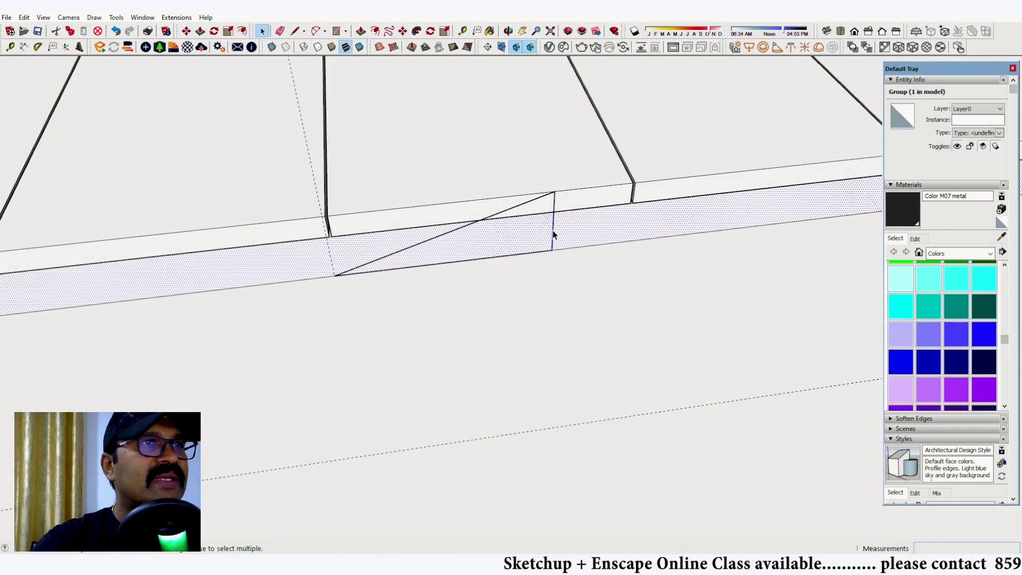
left_click(548, 202)
double_click(544, 214)
left_click(394, 308)
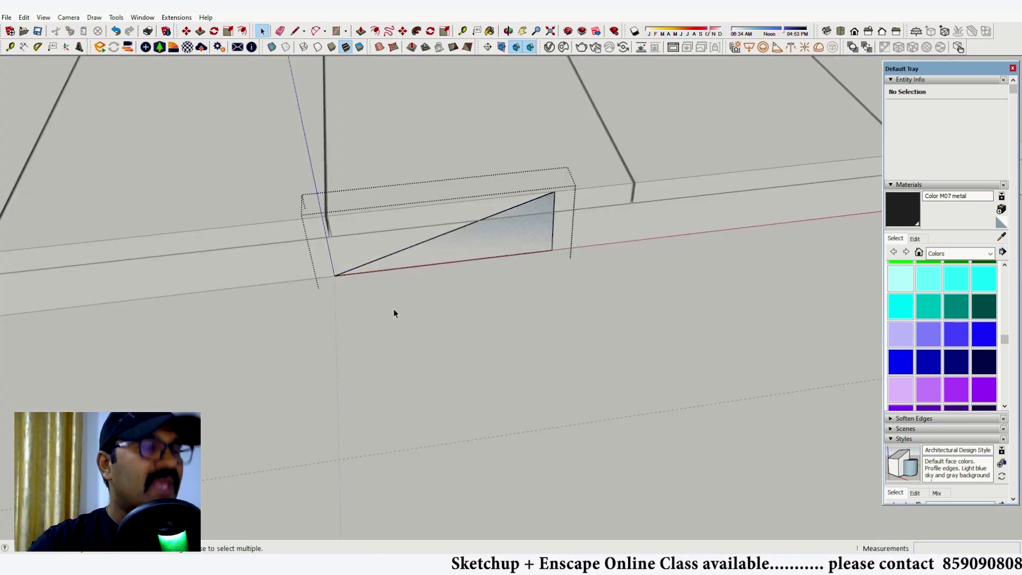
key("l")
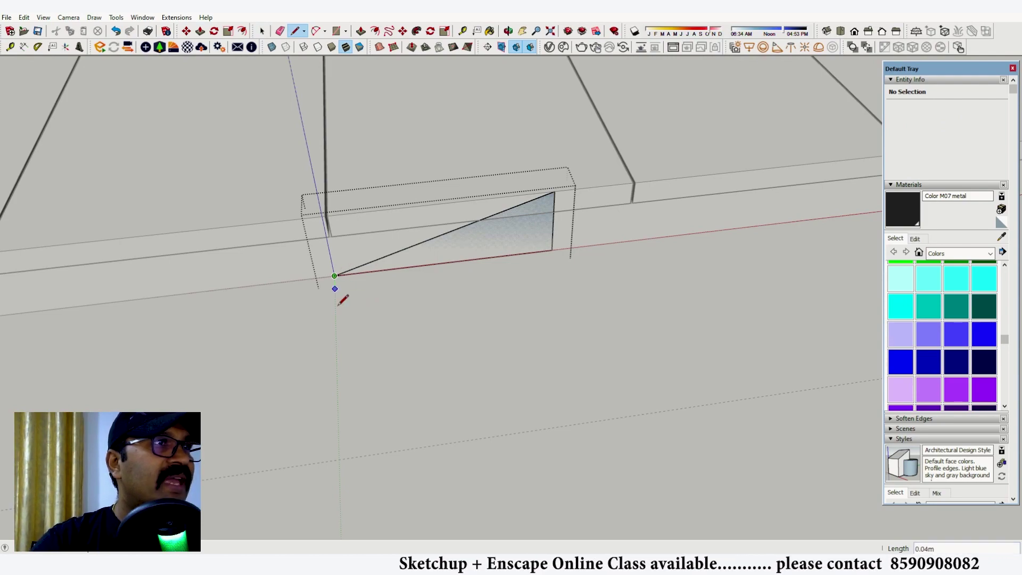
scroll(287, 392, "down", 10)
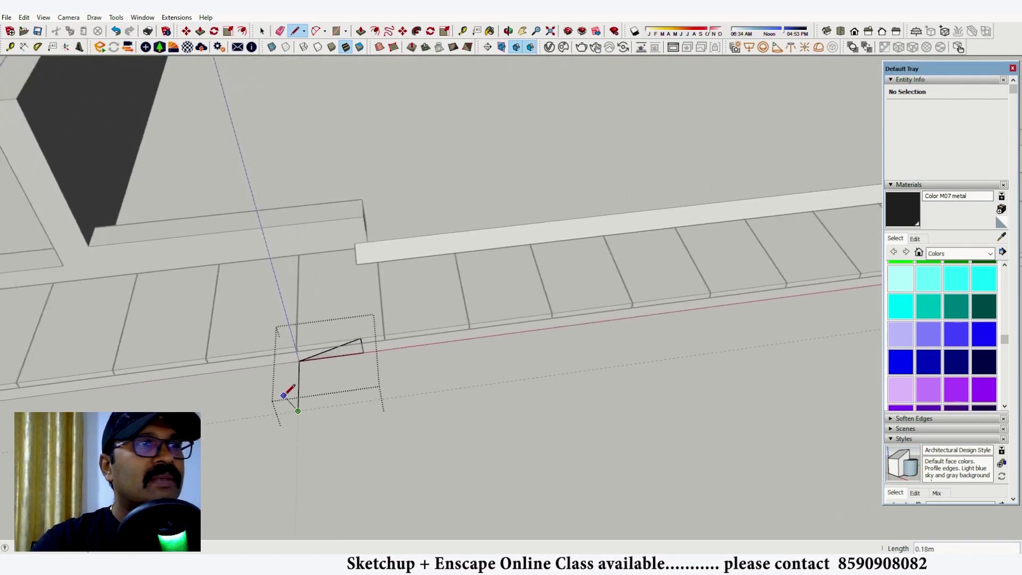
scroll(365, 387, "up", 8)
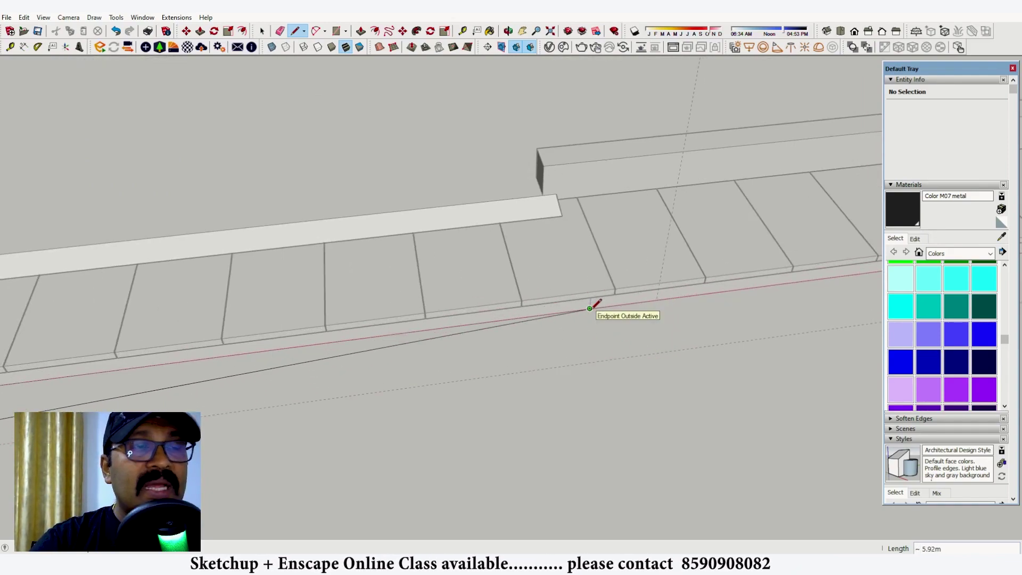
left_click(608, 360)
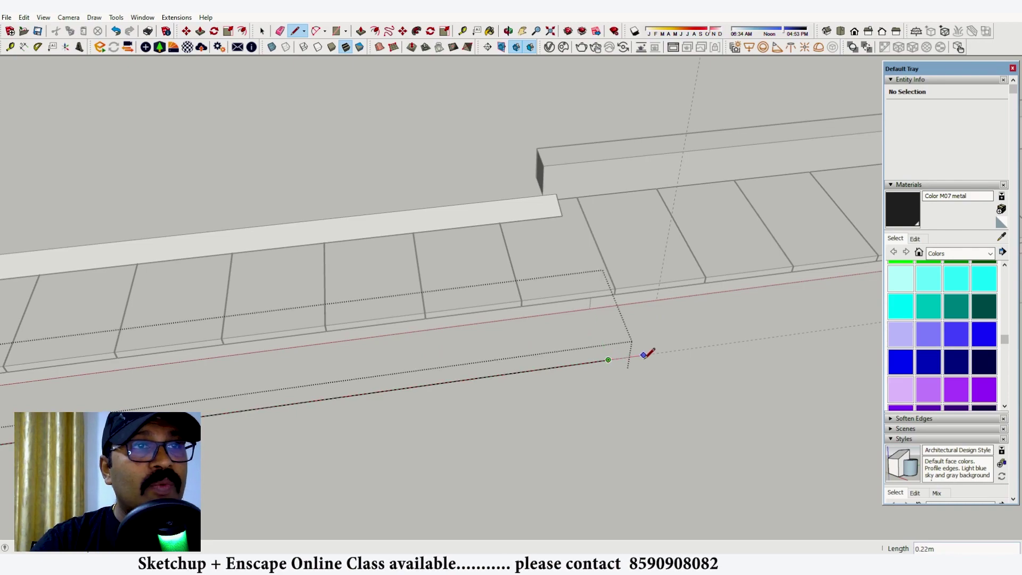
left_click(679, 350)
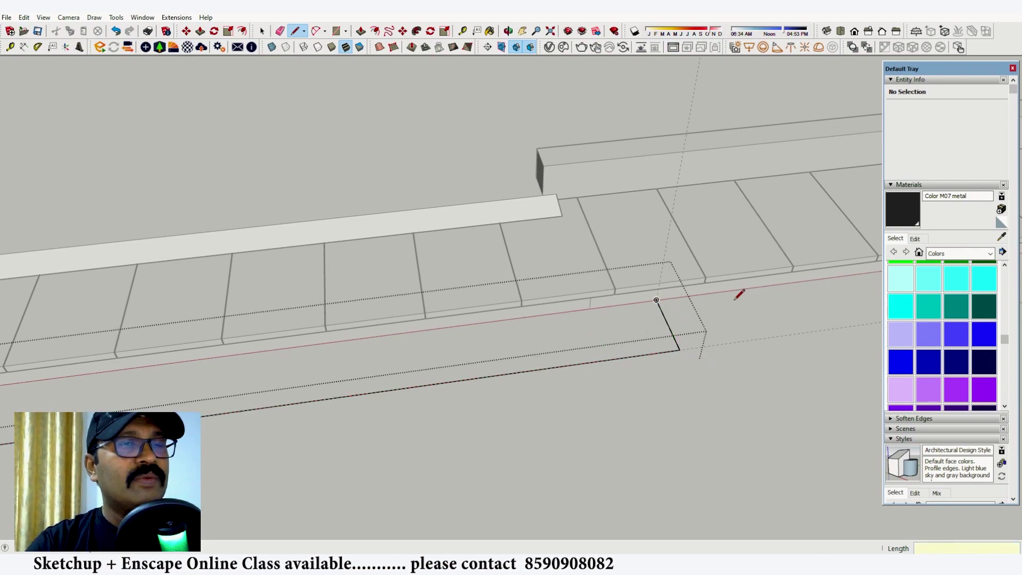
Draw a helper edge from the triangle's base corner to the outer edge, and an arc with about 0.12 m bulge across that path corner.
scroll(736, 302, "down", 4)
middle_click_drag(737, 309, 736, 353)
scroll(215, 401, "up", 4)
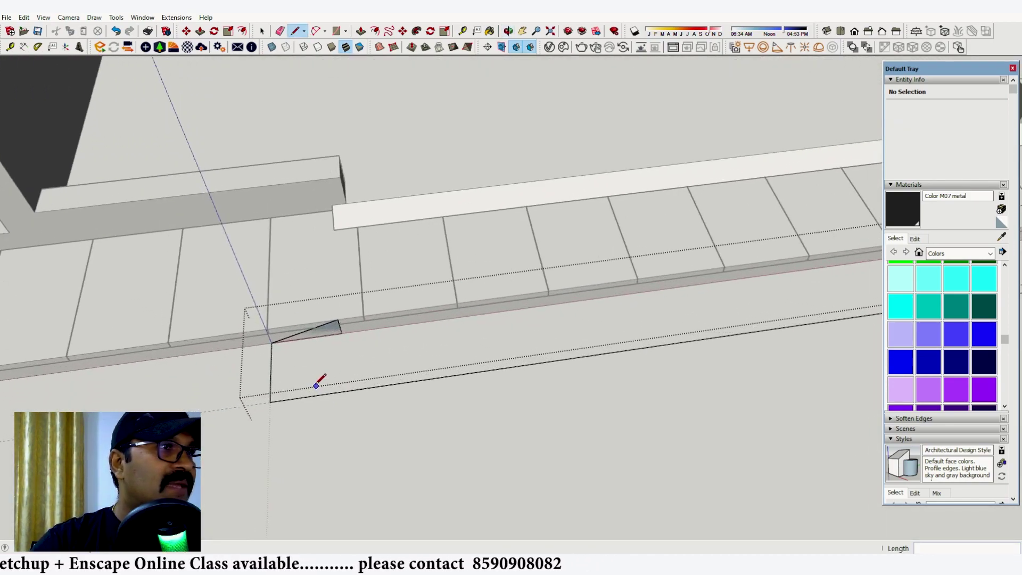
scroll(319, 382, "up", 2)
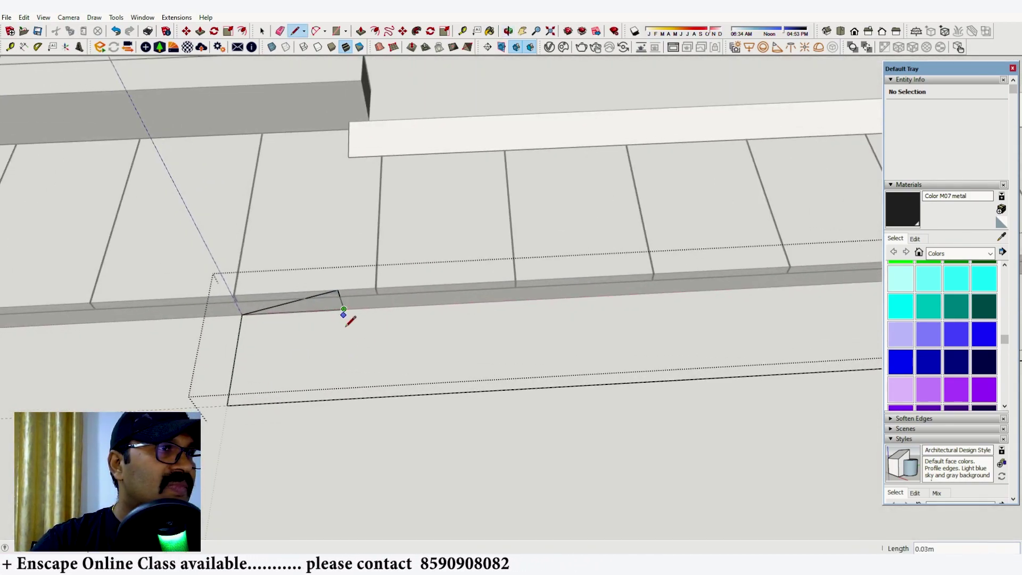
left_click(344, 394)
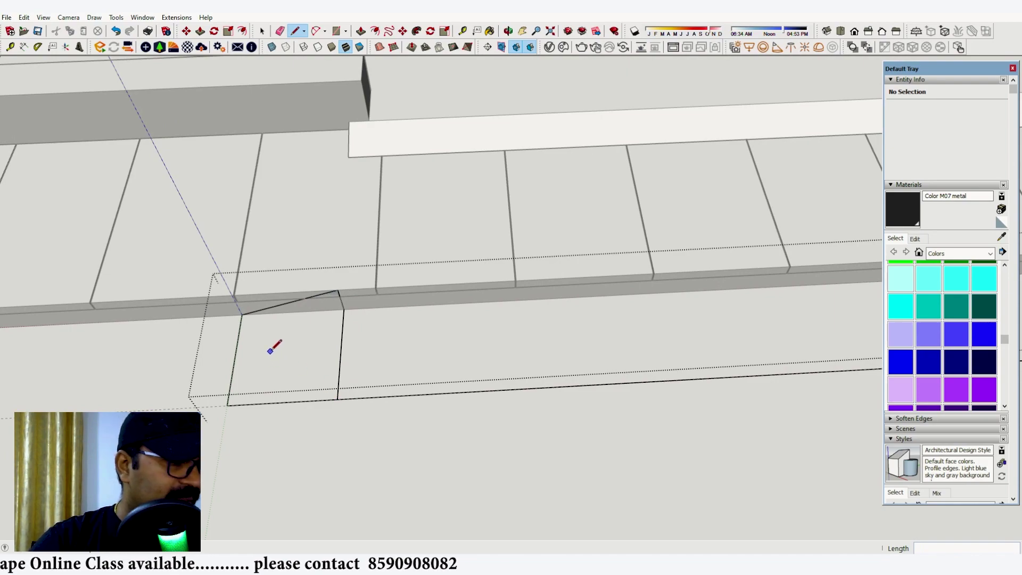
key("a")
left_click(242, 315)
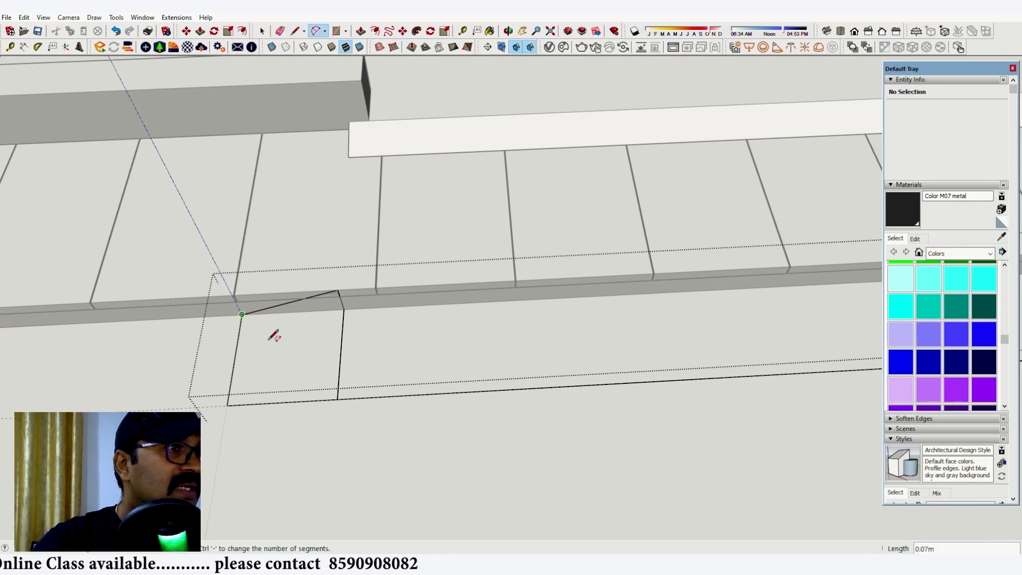
left_click(338, 397)
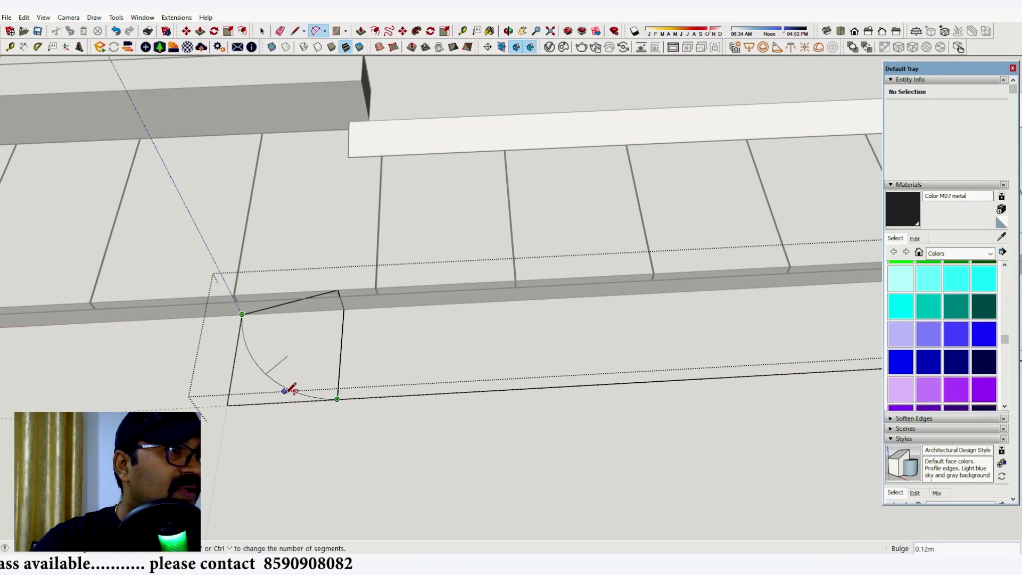
scroll(306, 401, "up", 2)
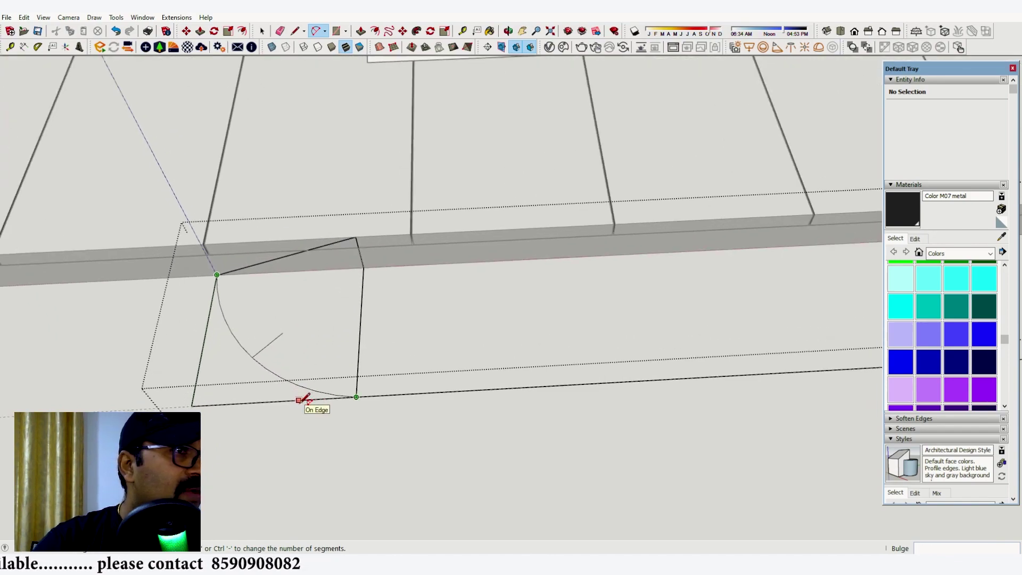
scroll(299, 400, "up", 1)
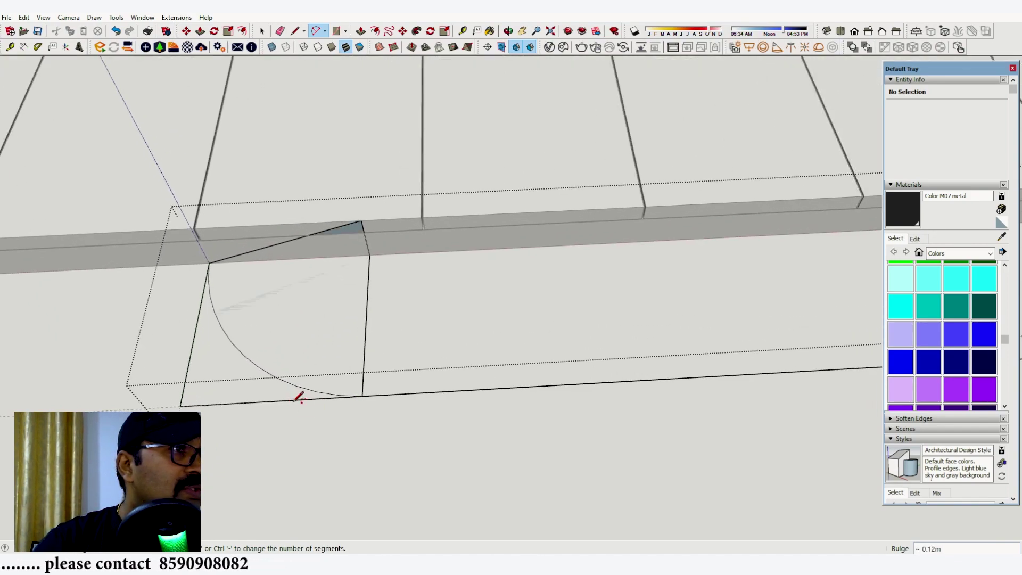
left_click(299, 398)
Erase the square corner edges outside the arc and the helper edge beside the triangle.
key("e")
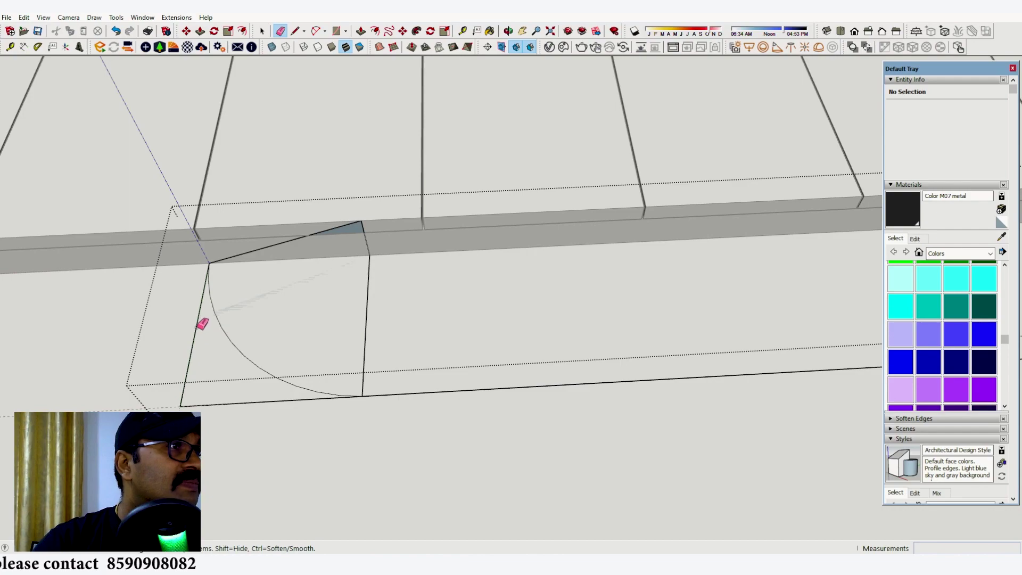
left_click(200, 326)
left_click(252, 403)
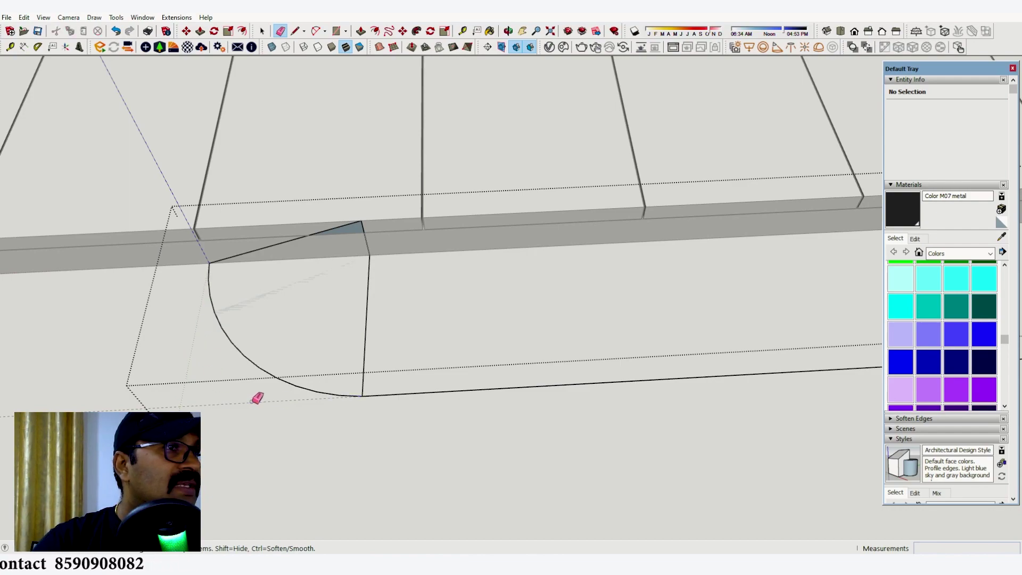
left_click(362, 383)
scroll(10, 351, "down", 4)
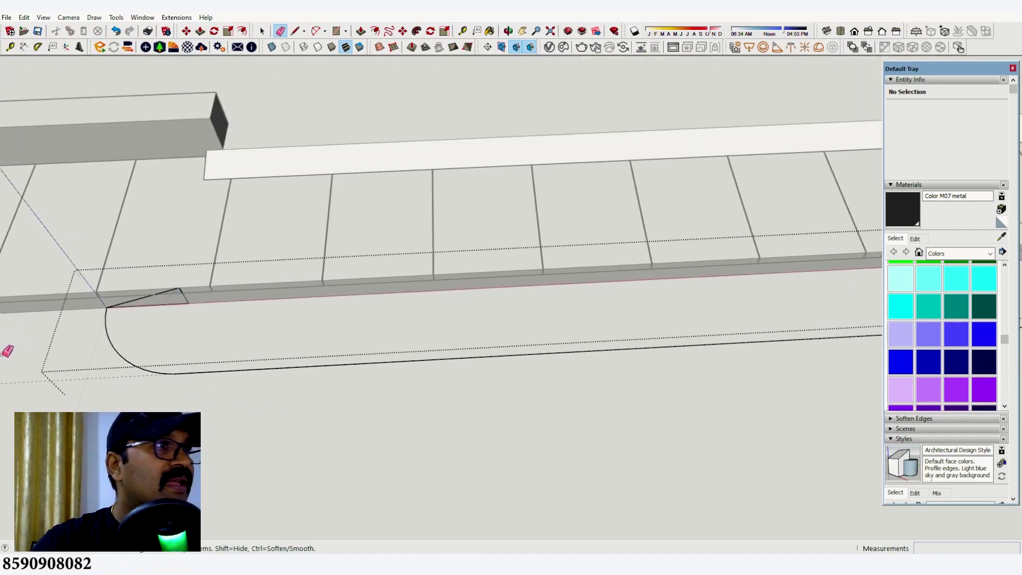
Round the path's far corner with a matching tangent arc that trims the square corner.
scroll(600, 305, "up", 1)
scroll(571, 331, "up", 4)
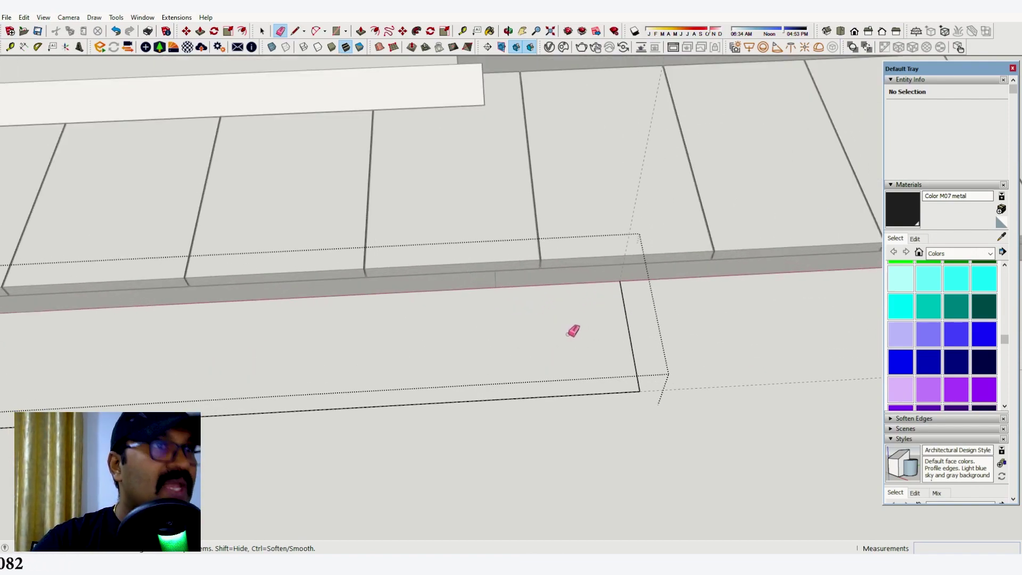
key("c")
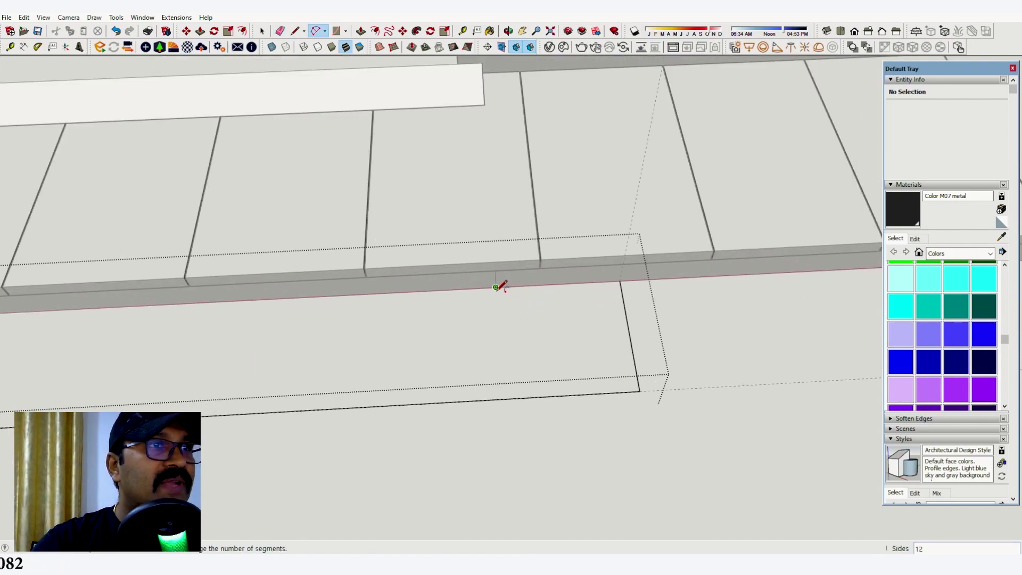
left_click(502, 399)
left_click(621, 280)
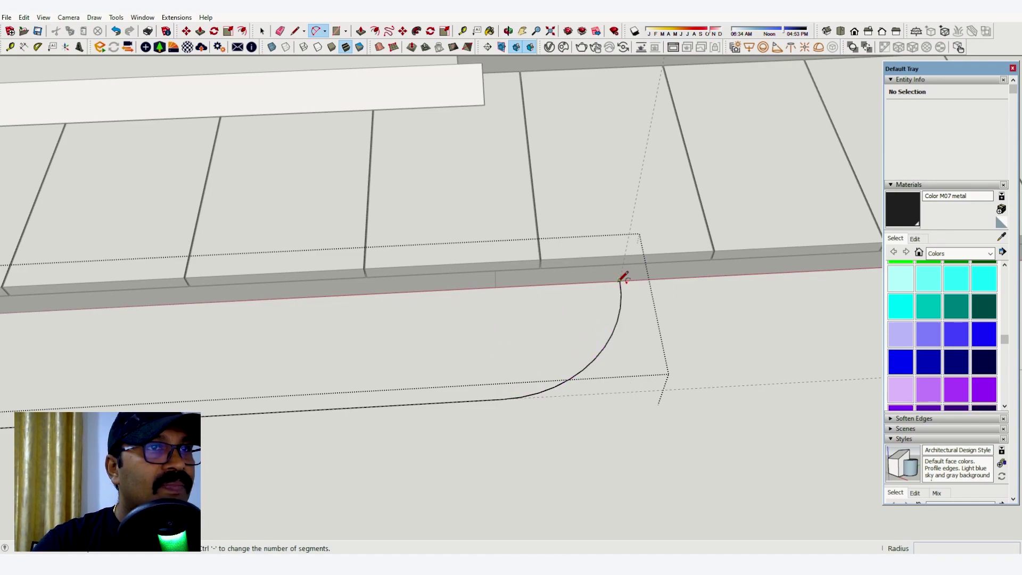
scroll(655, 357, "down", 4)
Sweep the triangle face along the whole rounded path with Follow Me to form the sloped ramp in front of the kerb.
key("space")
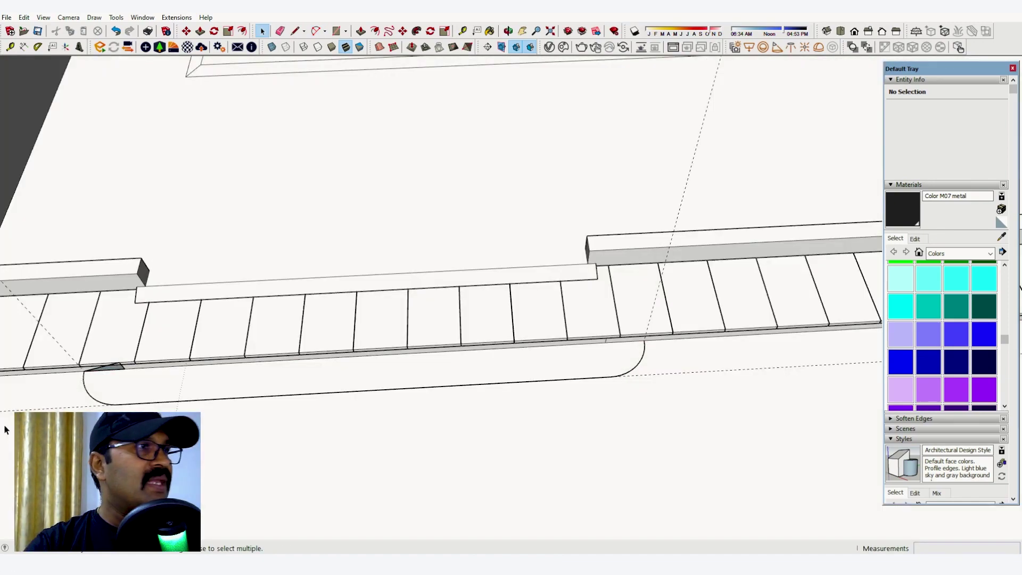
scroll(157, 399, "up", 3)
double_click(157, 398)
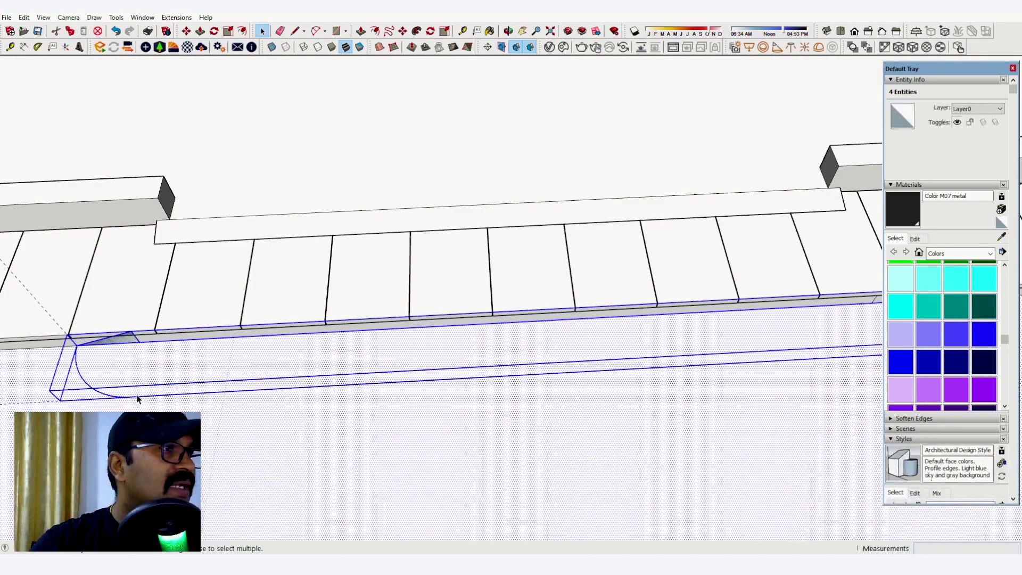
left_click(121, 400)
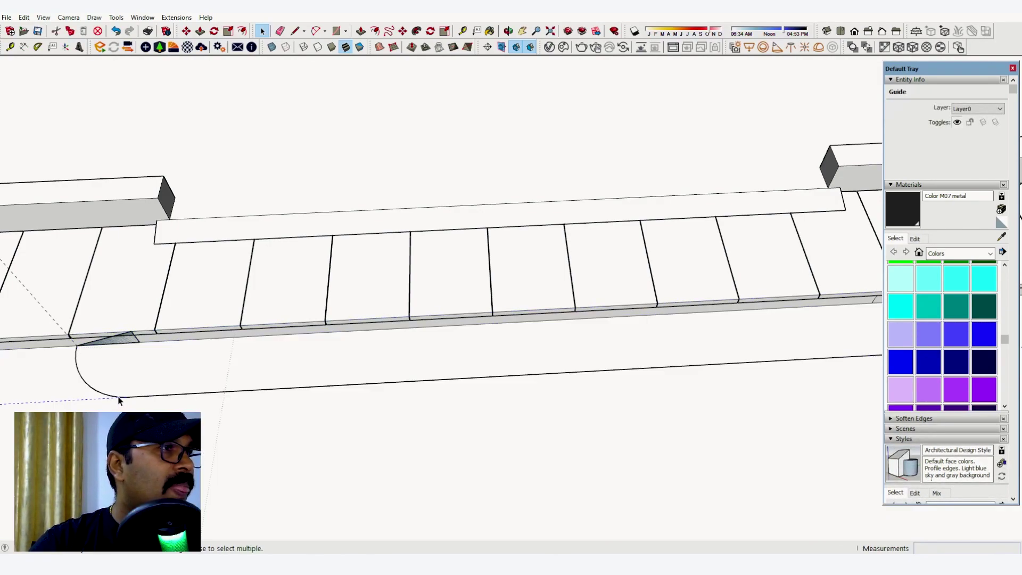
double_click(118, 397)
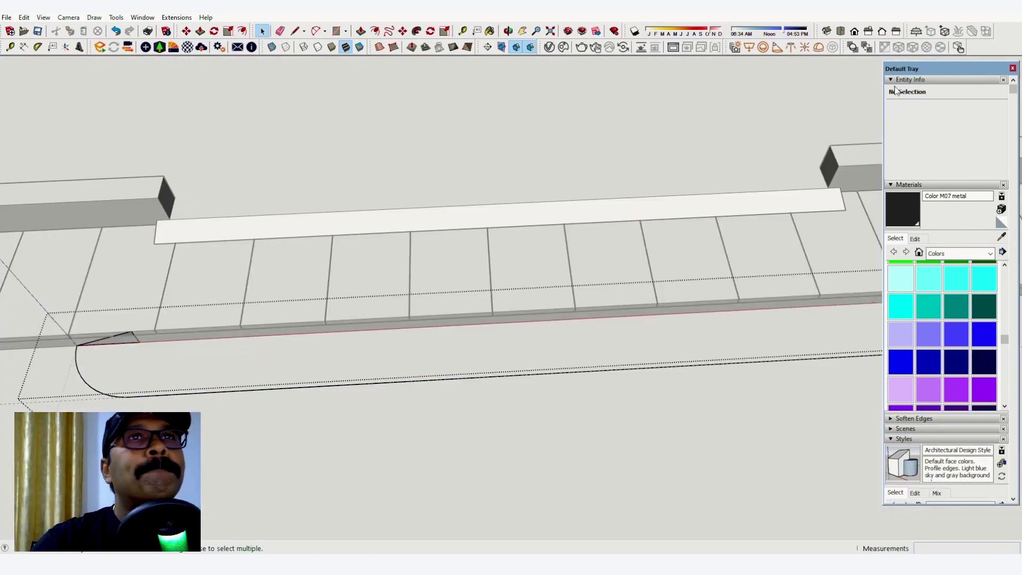
left_click(419, 32)
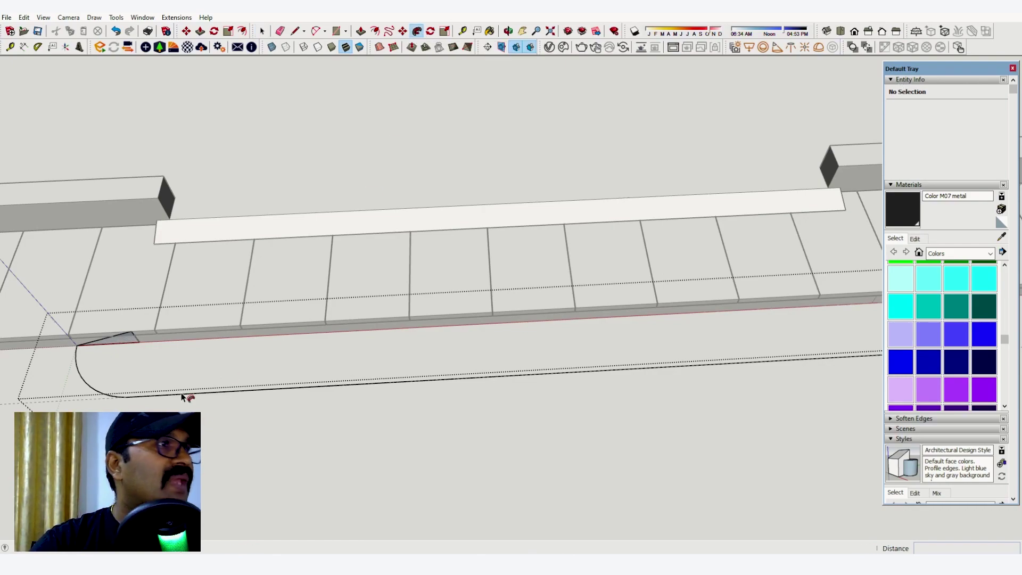
left_click(93, 346)
left_click_drag(94, 346, 227, 404)
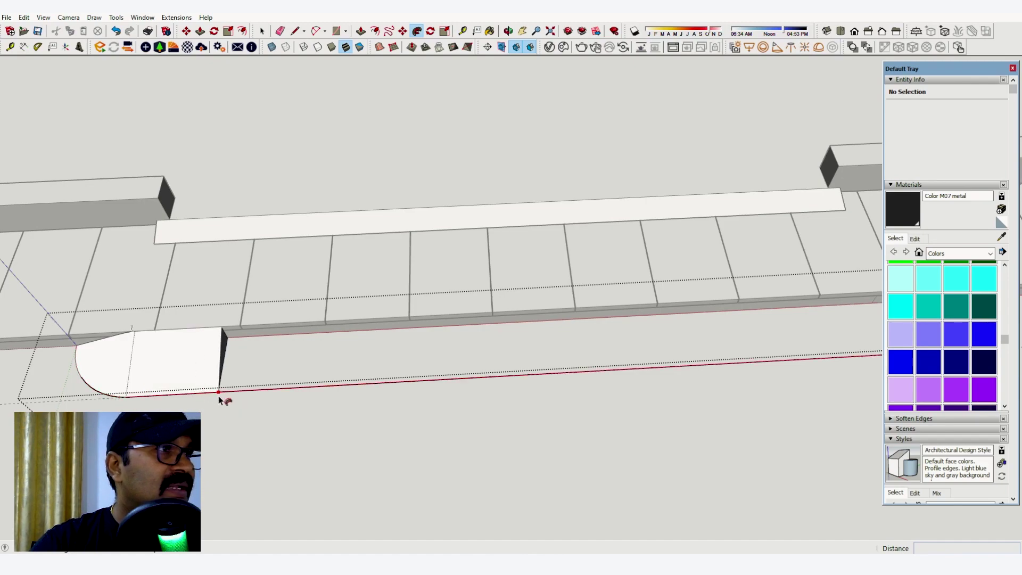
scroll(342, 373, "down", 3)
scroll(596, 359, "up", 3)
left_click_drag(576, 358, 645, 327)
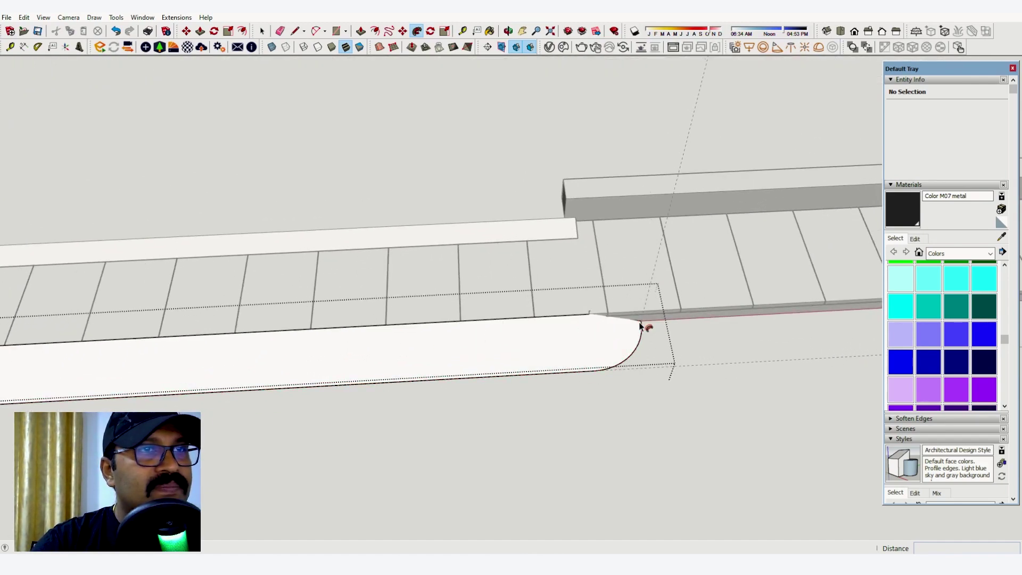
Close the ramp group and delete the ground guide line parallel to the outer kerb.
key("space")
middle_click_drag(552, 367, 712, 304)
scroll(711, 306, "down", 5)
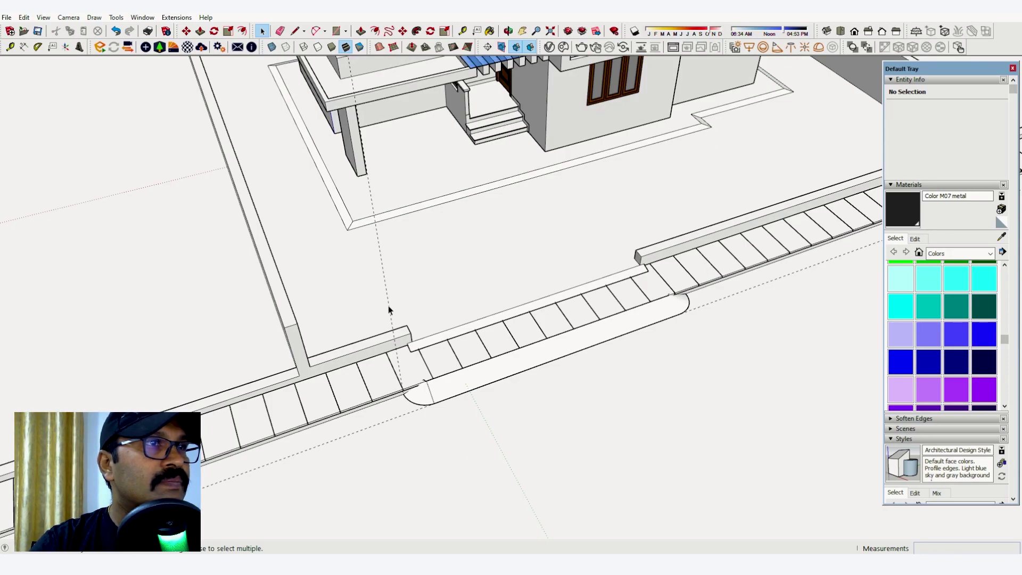
middle_click_drag(390, 337, 566, 373)
scroll(537, 407, "up", 4)
scroll(520, 395, "up", 3)
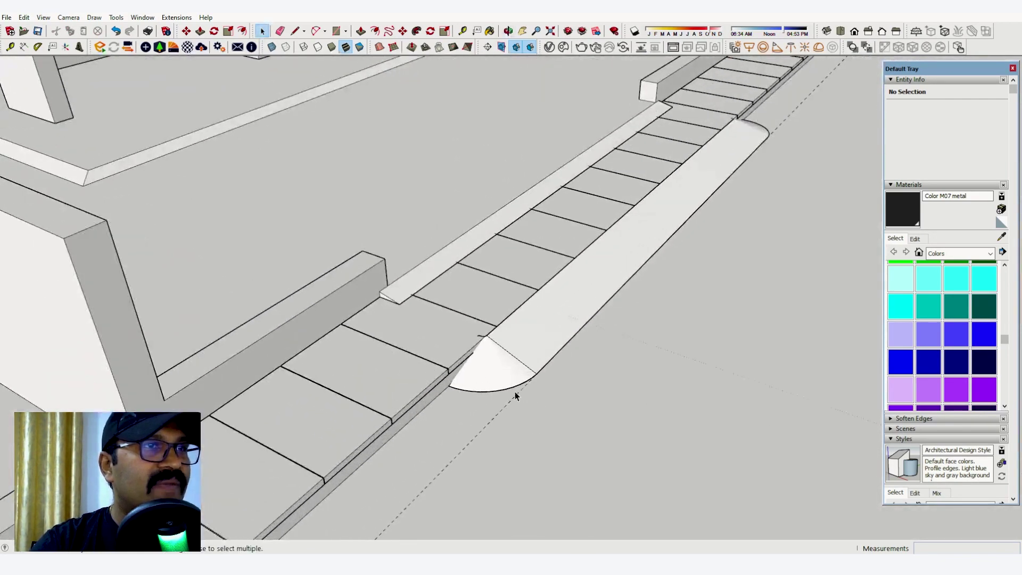
left_click(512, 400)
key("Delete")
scroll(564, 374, "down", 3)
mouse_move(572, 323)
middle_mouse_down()
mouse_move(522, 214)
mouse_move(606, 248)
mouse_move(680, 238)
mouse_move(626, 238)
mouse_move(630, 221)
mouse_move(506, 333)
middle_mouse_up()
scroll(661, 225, "up", 3)
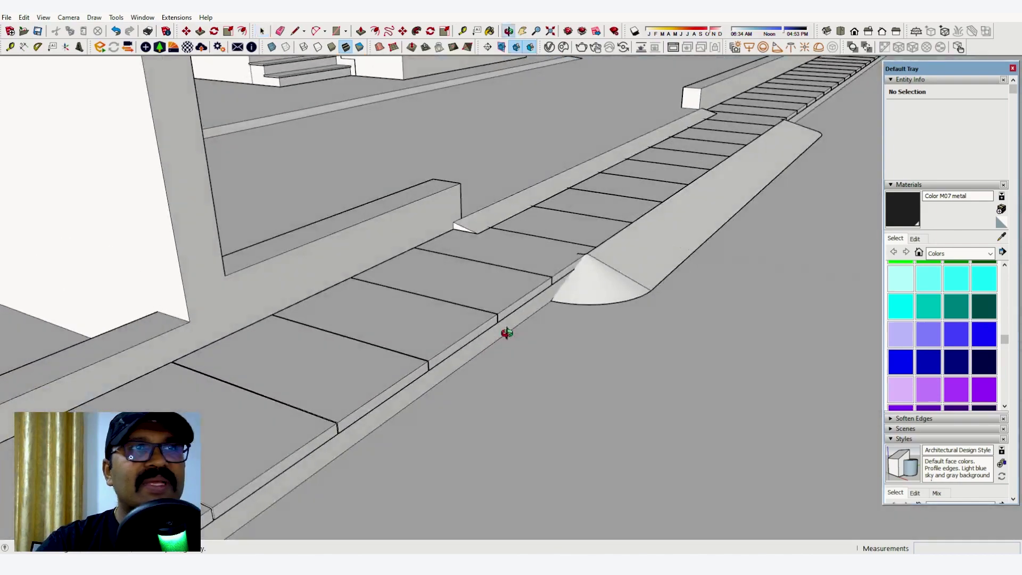
scroll(414, 384, "down", 2)
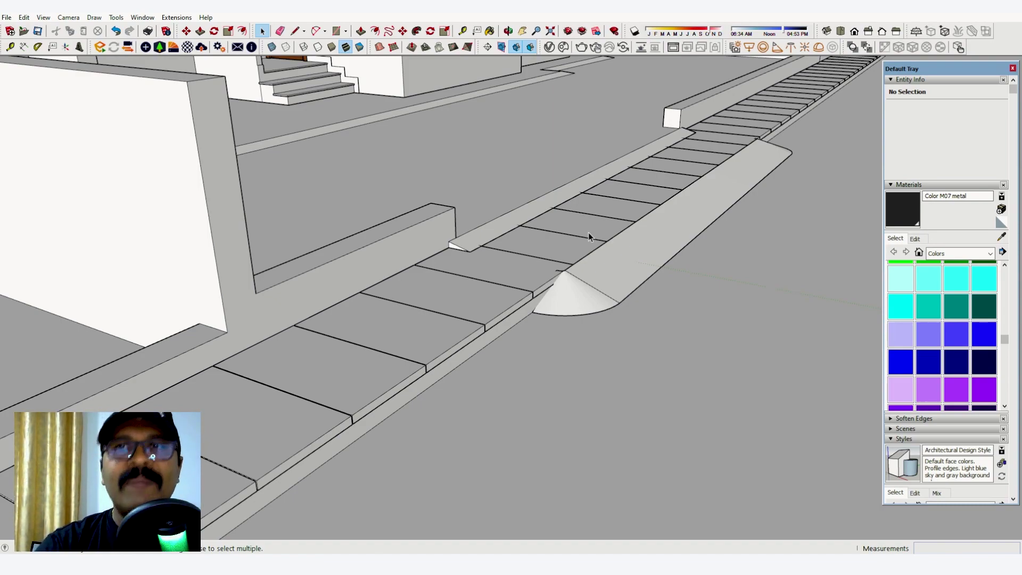
Examine the rounded entrance ramp from several sides, including its end cone and where it meets the channel slabs and gate wall end.
middle_click_drag(589, 232, 612, 311)
scroll(433, 336, "up", 3)
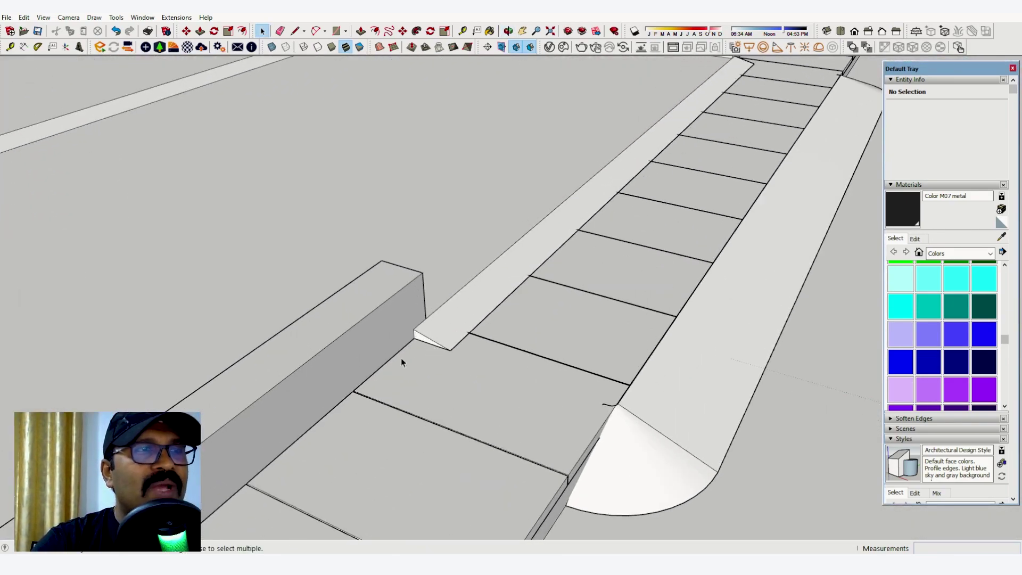
scroll(573, 343, "down", 3)
middle_click_drag(736, 319, 445, 289)
scroll(479, 280, "down", 2)
scroll(368, 283, "up", 3)
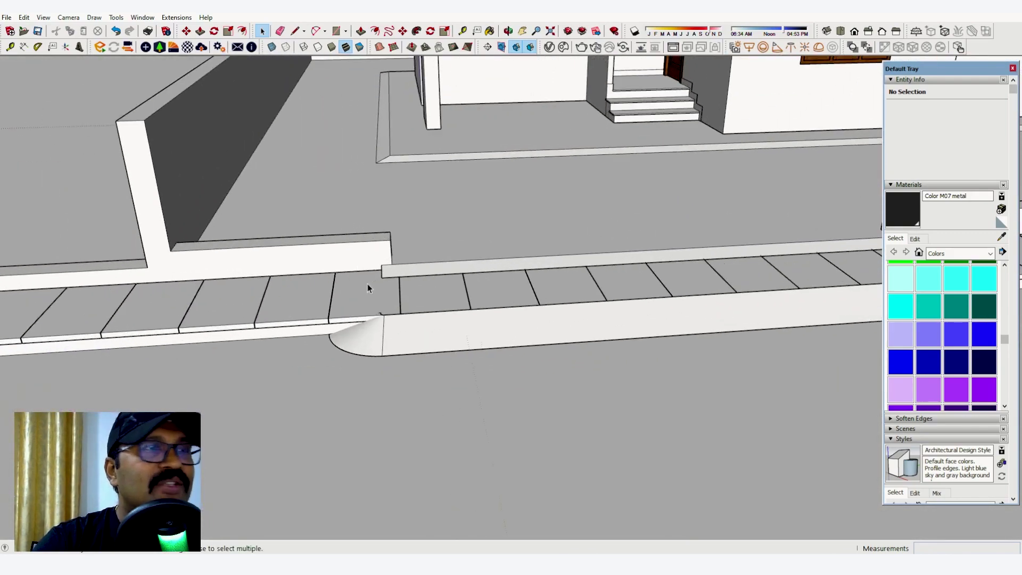
scroll(367, 283, "up", 2)
middle_click_drag(369, 273, 497, 278)
scroll(400, 293, "up", 2)
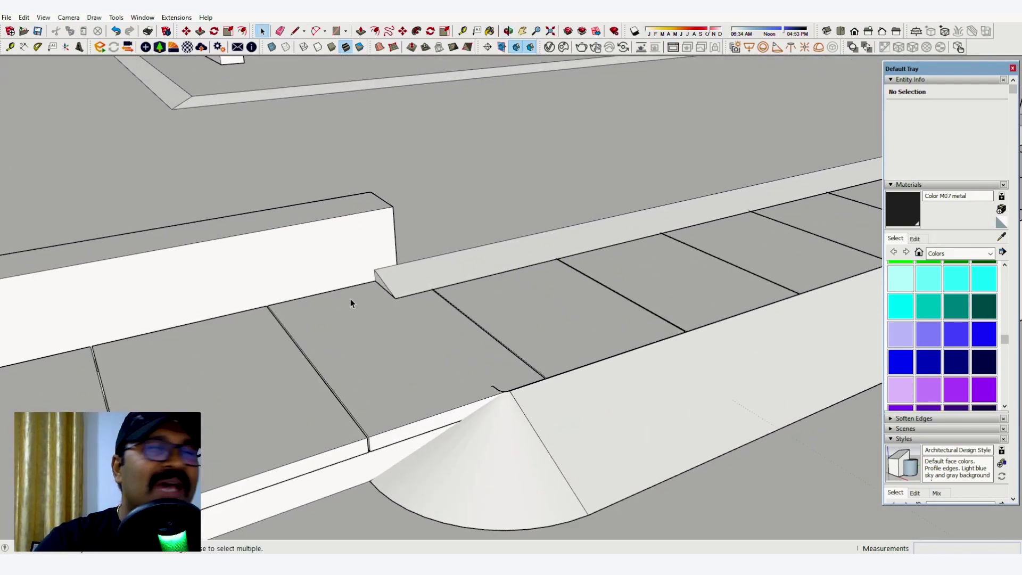
scroll(340, 288, "down", 5)
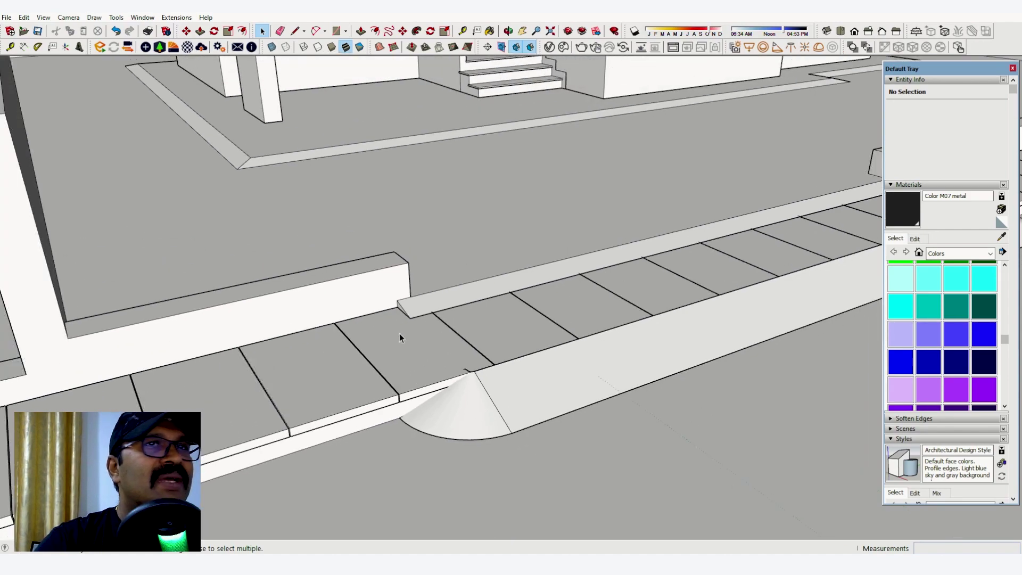
middle_click_drag(504, 330, 346, 330)
scroll(347, 333, "down", 3)
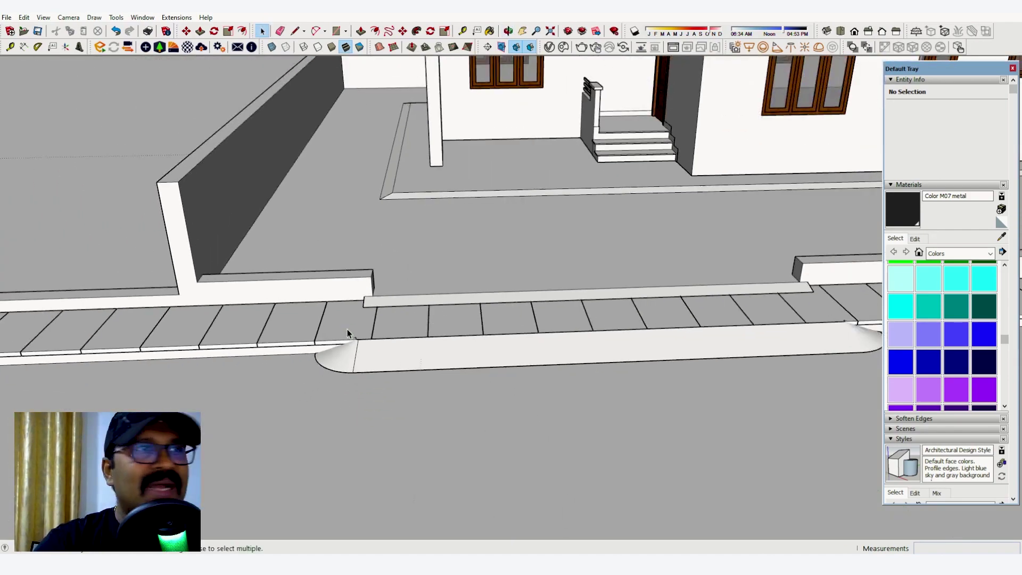
scroll(354, 332, "up", 5)
scroll(353, 330, "up", 4)
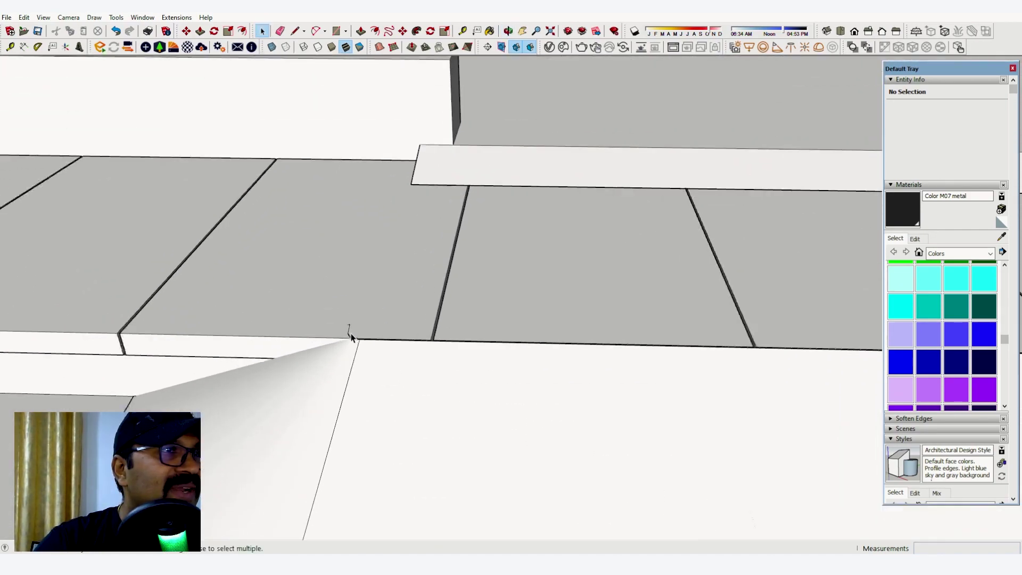
middle_click_drag(350, 329, 457, 336)
scroll(275, 310, "down", 2)
middle_click_drag(276, 306, 550, 295)
scroll(551, 294, "up", 1)
scroll(414, 307, "down", 4)
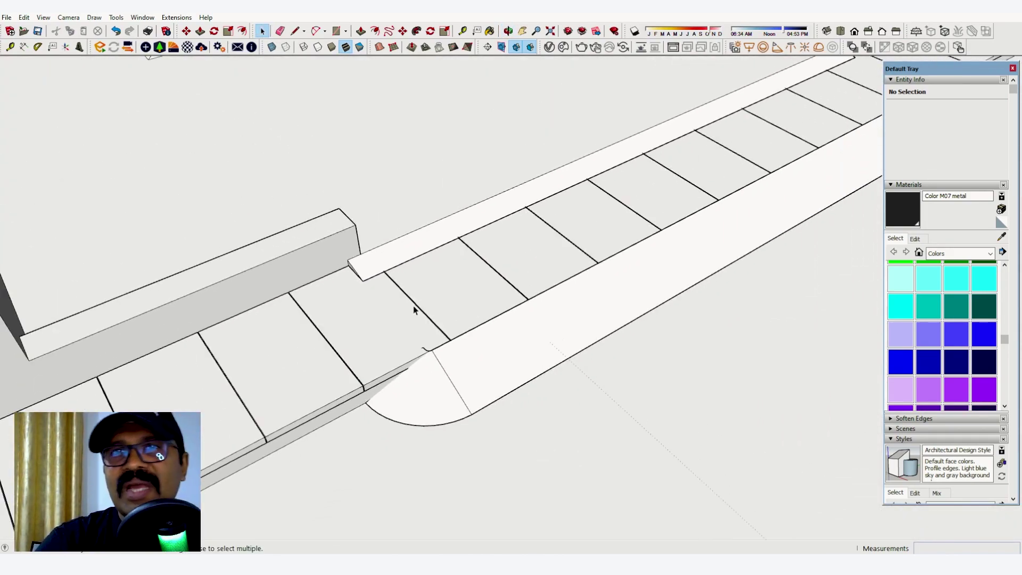
scroll(413, 307, "down", 5)
middle_click_drag(500, 226, 472, 250)
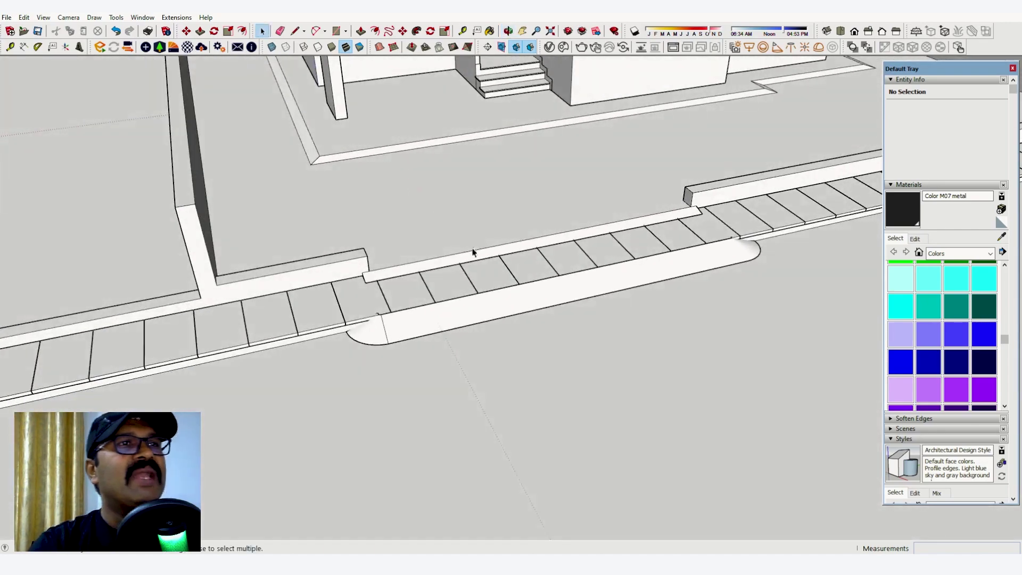
Look over the whole plot, checking the yard between the house's edging strip, the compound walls and the entrance.
scroll(680, 402, "down", 6)
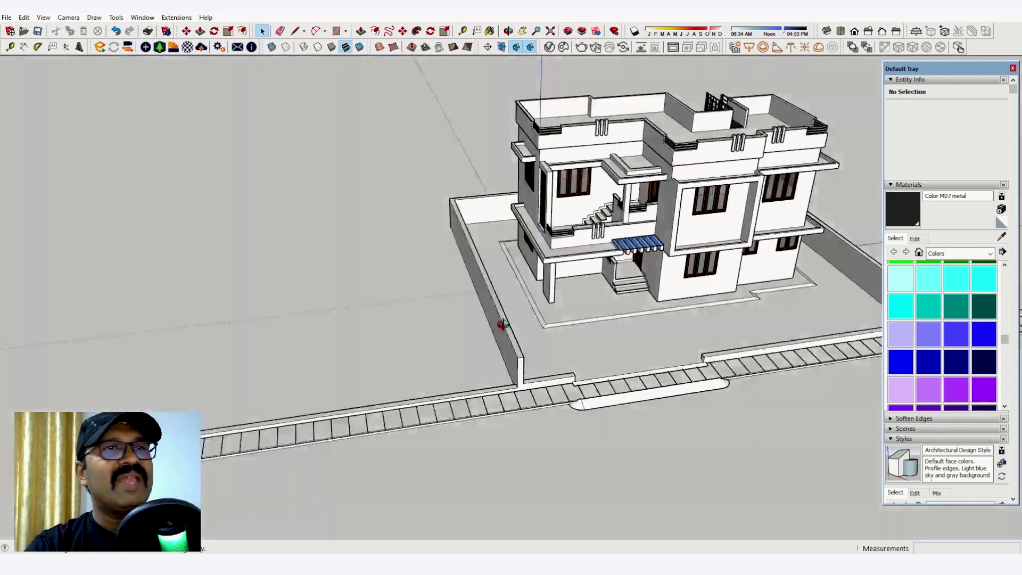
middle_click_drag(502, 321, 404, 356)
scroll(425, 362, "up", 6)
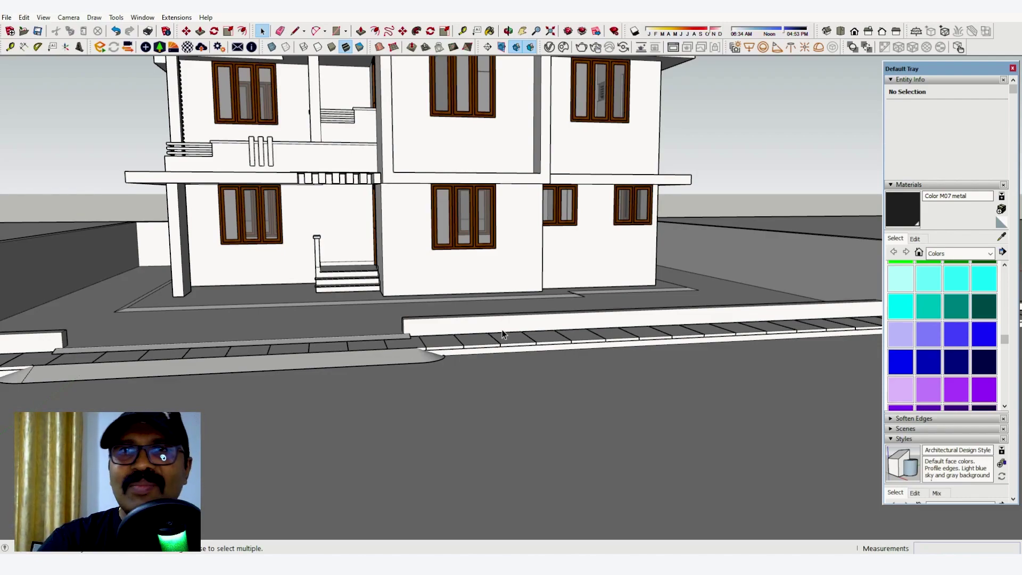
middle_click_drag(502, 334, 502, 443)
scroll(602, 310, "down", 3)
middle_click_drag(612, 310, 564, 320)
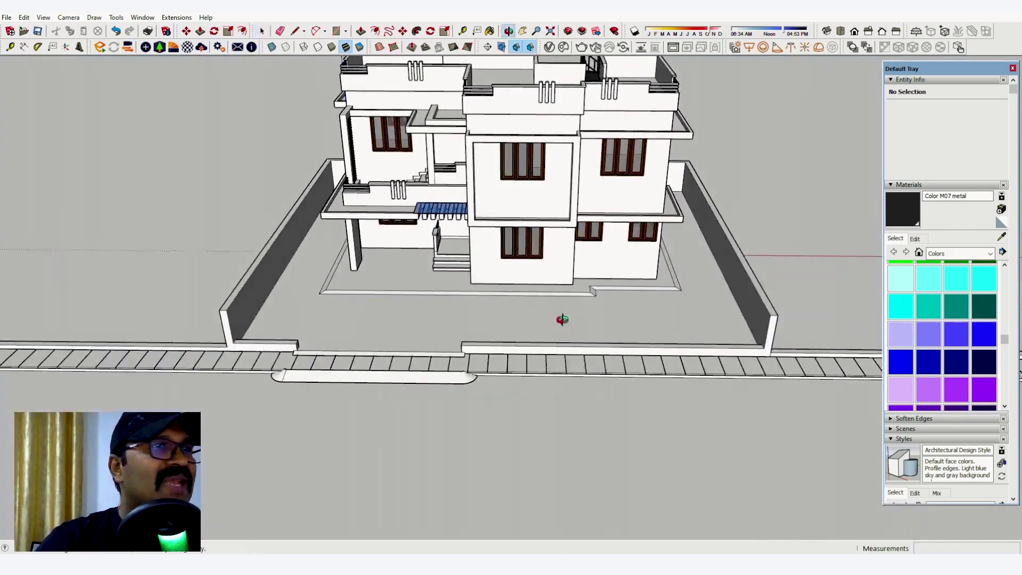
scroll(473, 172, "up", 2)
scroll(484, 261, "down", 3)
Place a guide line 0.6 m inside the yard, parallel to the side compound wall nearest the gate.
middle_click_drag(500, 280, 465, 242)
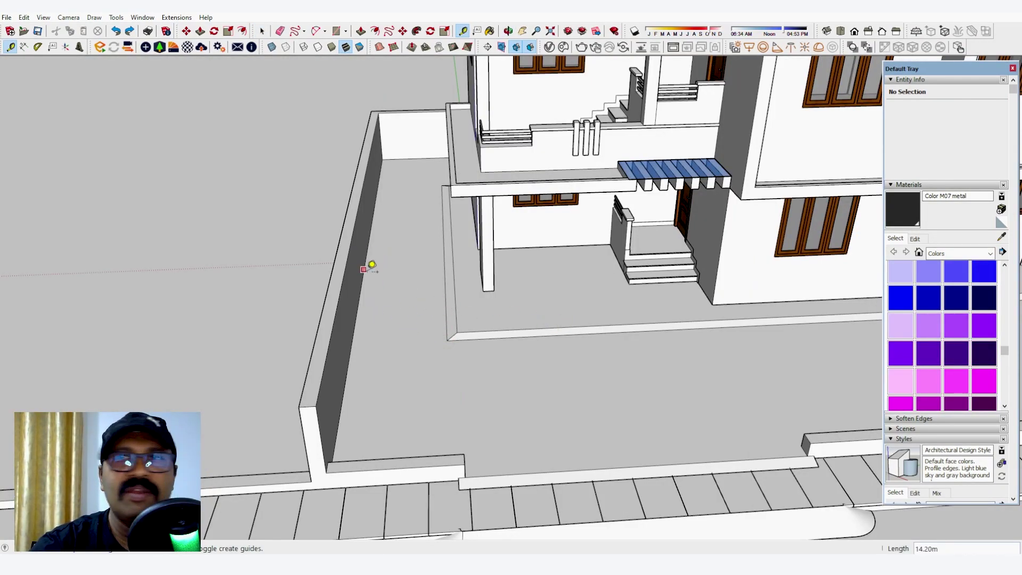
scroll(367, 273, "down", 2)
mouse_move(444, 275)
middle_mouse_down()
mouse_move(499, 320)
mouse_move(402, 310)
middle_mouse_up()
scroll(500, 320, "up", 1)
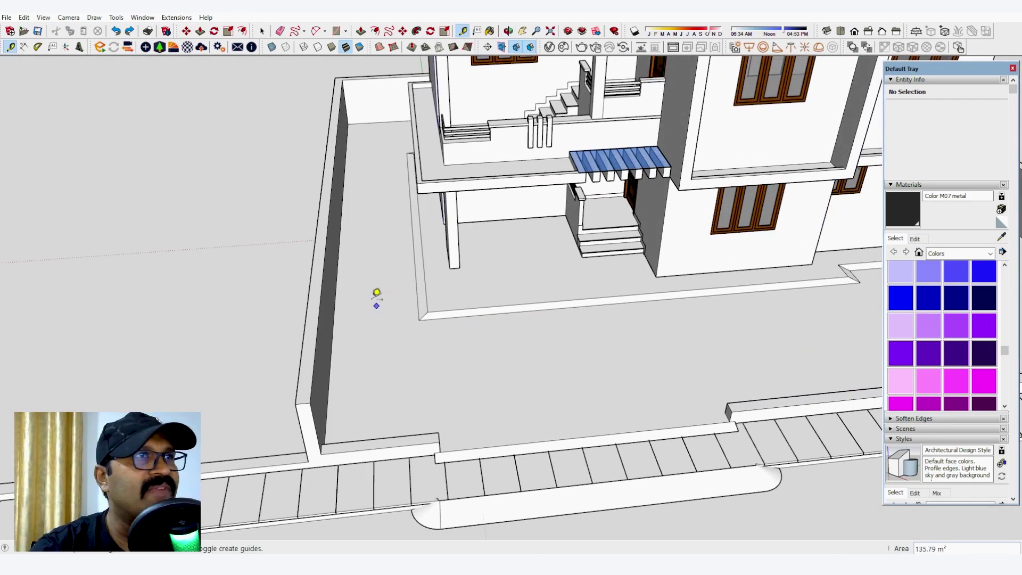
scroll(395, 244, "up", 2)
left_click(419, 254)
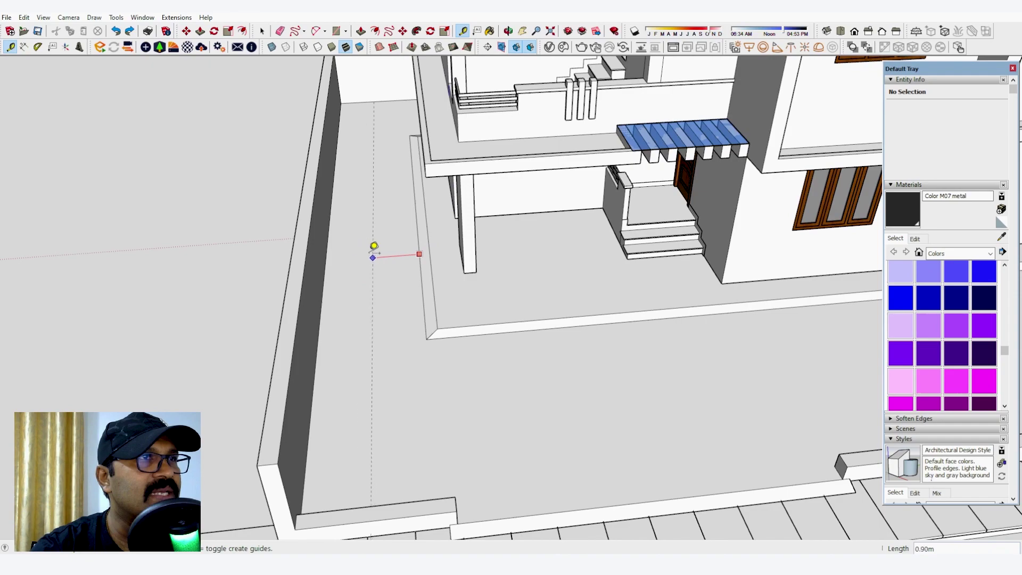
left_click(326, 260)
left_click(326, 256)
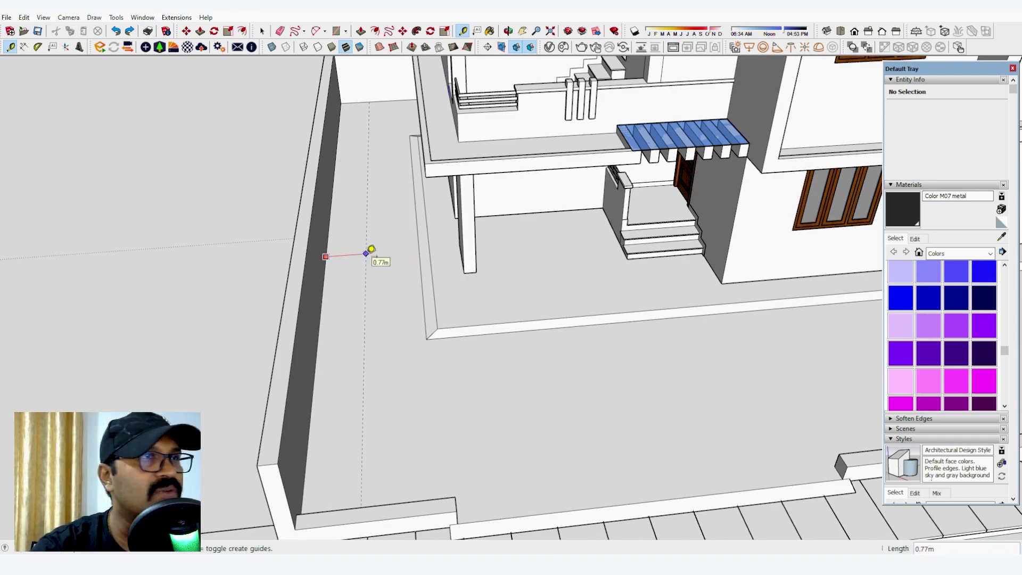
key("Return")
Measure from the house's edging strip to the front wall, and place a guide line 0.6 m inside that wall.
scroll(341, 207, "down", 3)
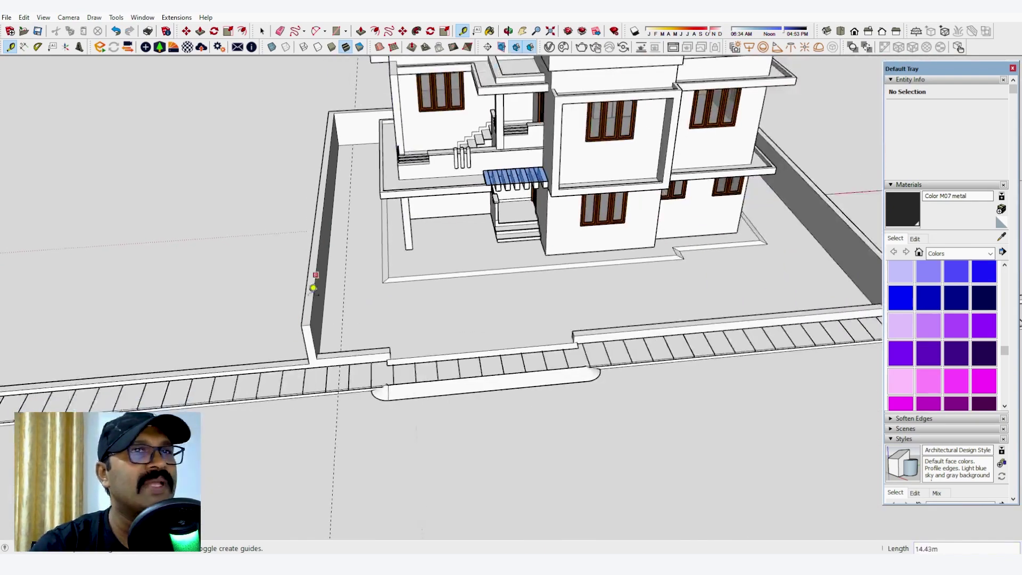
middle_click_drag(314, 282, 686, 404)
scroll(464, 250, "up", 2)
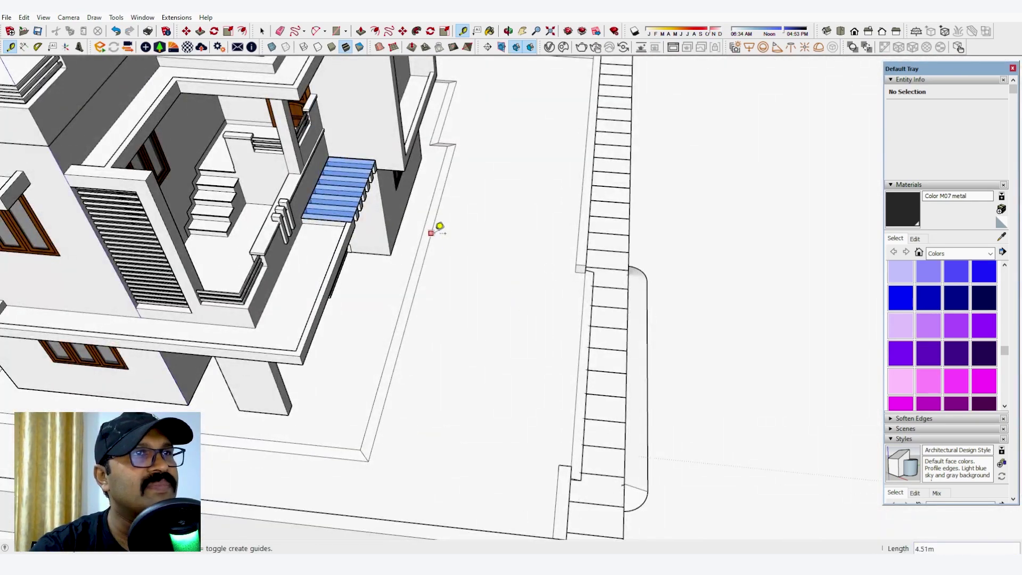
left_click(431, 233)
middle_click_drag(432, 232, 616, 260)
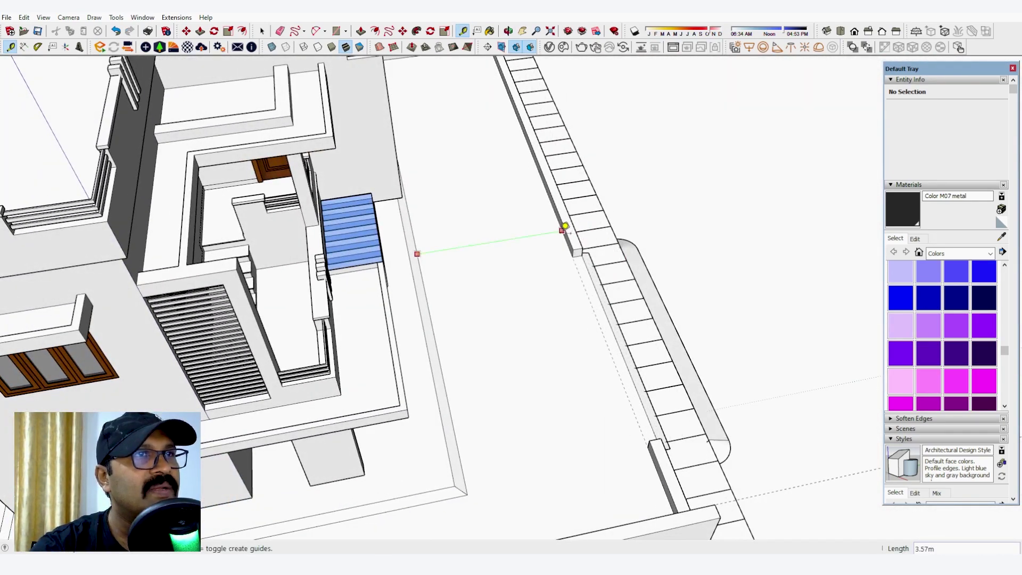
left_click(564, 229)
scroll(559, 234, "up", 2)
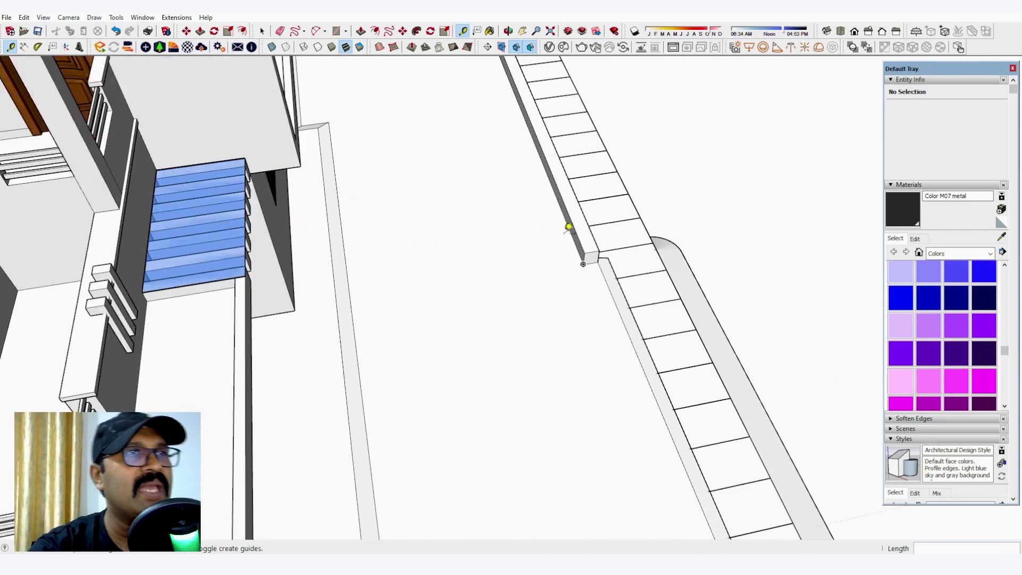
left_click(569, 232)
type(".")
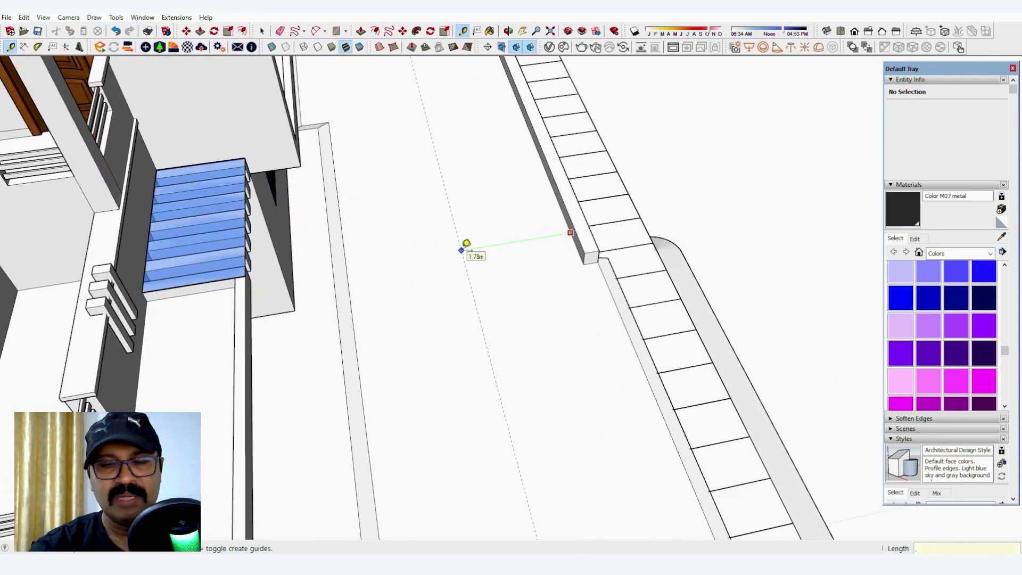
type("35")
key("Return")
Place a guide line 0.6 m inside the opposite side compound wall.
scroll(466, 245, "down", 1)
middle_click_drag(483, 304, 193, 372)
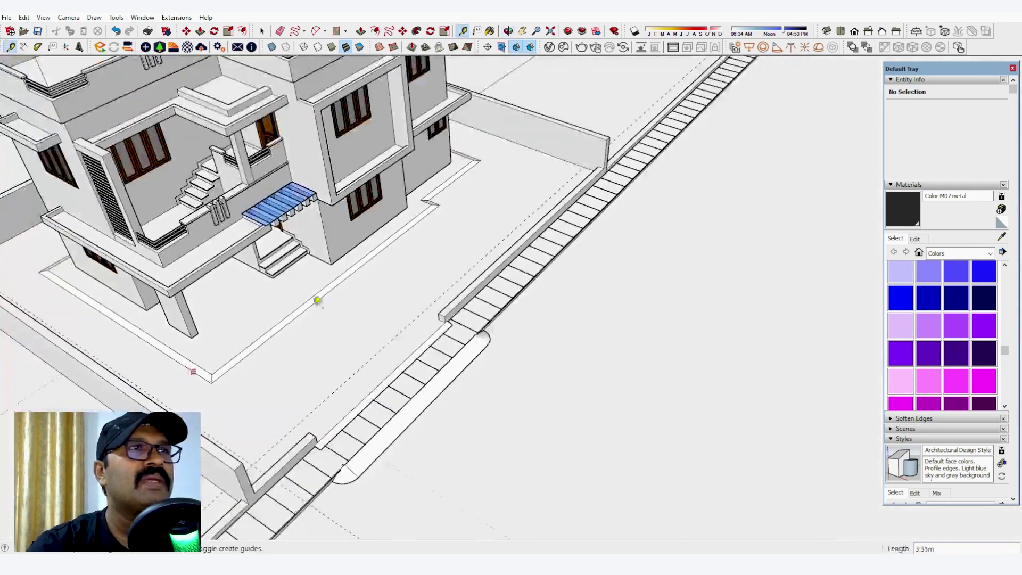
middle_click_drag(318, 301, 696, 210)
scroll(696, 210, "up", 3)
left_click(665, 188)
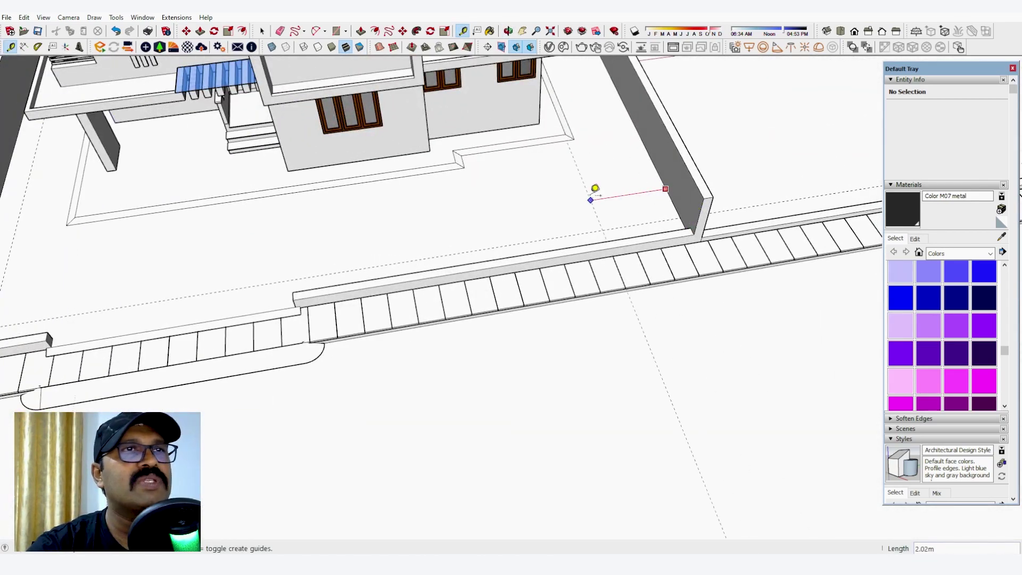
left_click(595, 188)
type(".6")
Add guide lines parallel to the side walls through both ends of the gate opening.
middle_click_drag(595, 188, 301, 189)
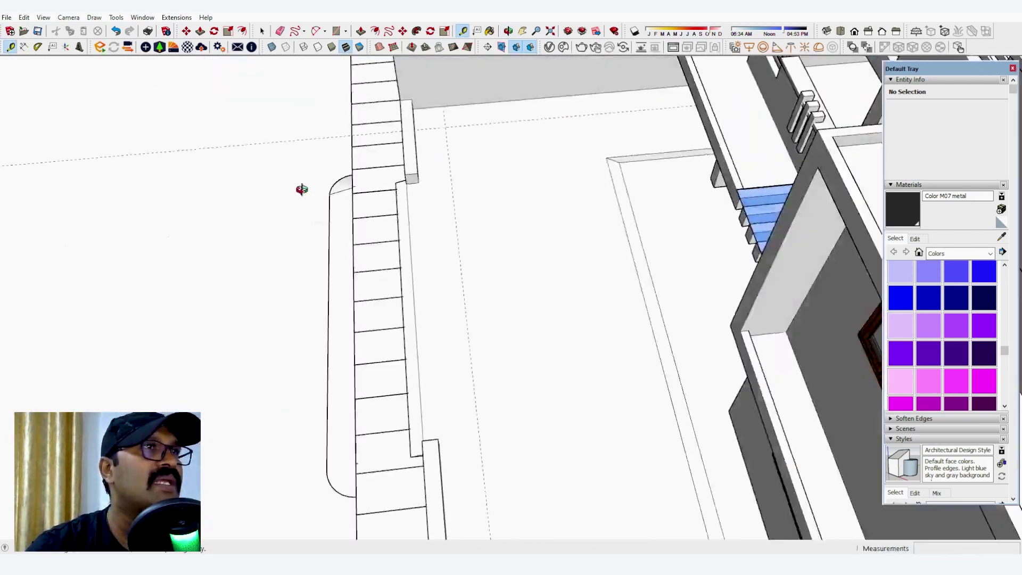
scroll(463, 121, "up", 3)
left_click(440, 93)
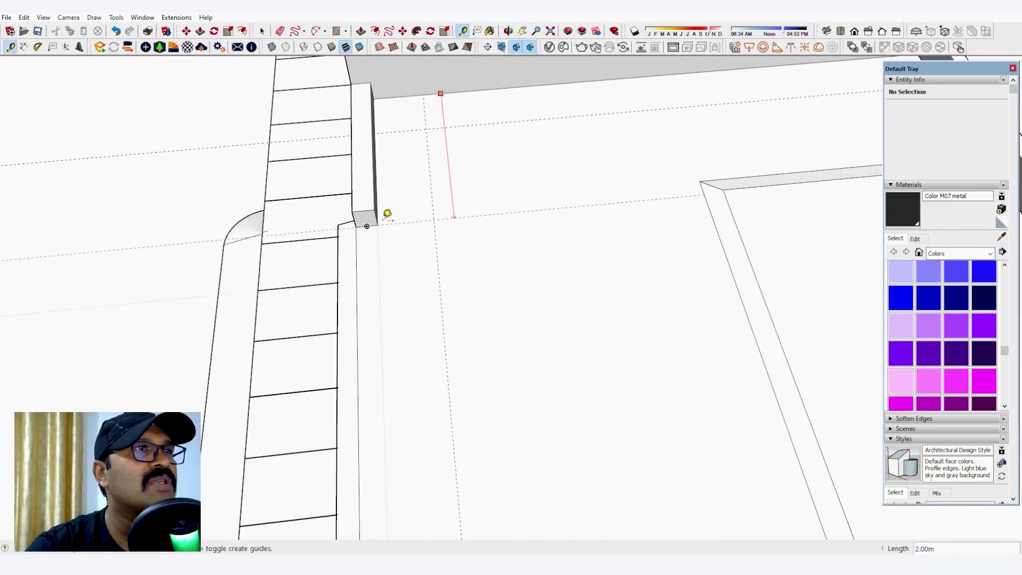
left_click(384, 213)
middle_click_drag(383, 214, 362, 410)
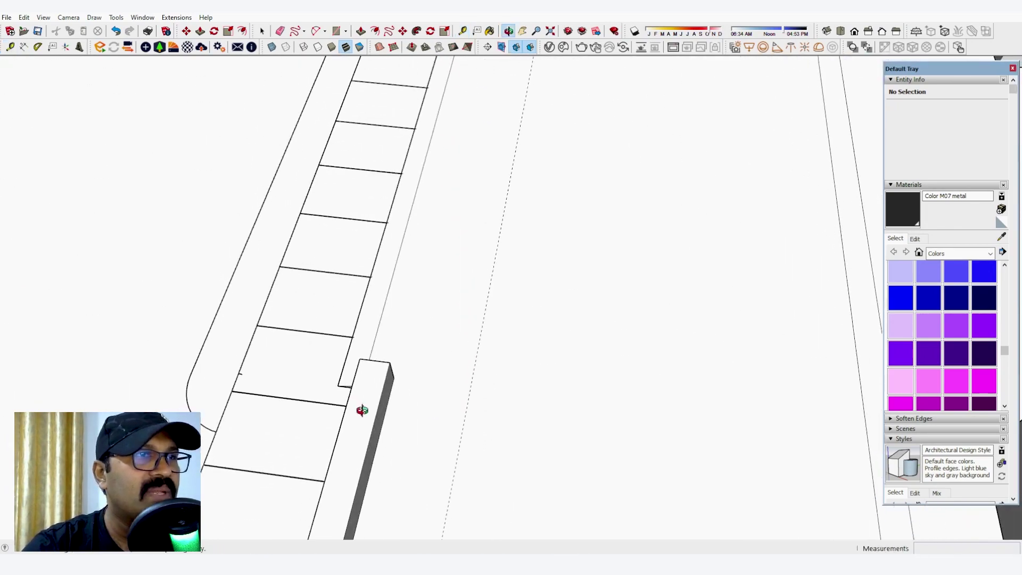
scroll(384, 380, "up", 1)
middle_click_drag(521, 349, 686, 315)
scroll(596, 346, "down", 6)
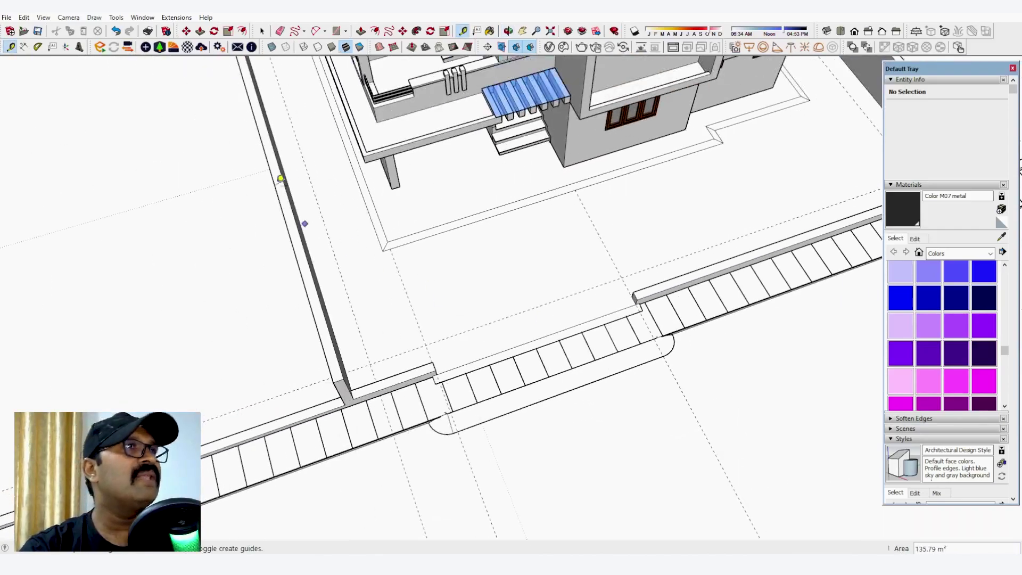
Draw a 14.20 m by 0.60 m ground rectangle along the side wall nearest the gate, from the rear corner to the front wall.
scroll(346, 184, "up", 2)
key("r")
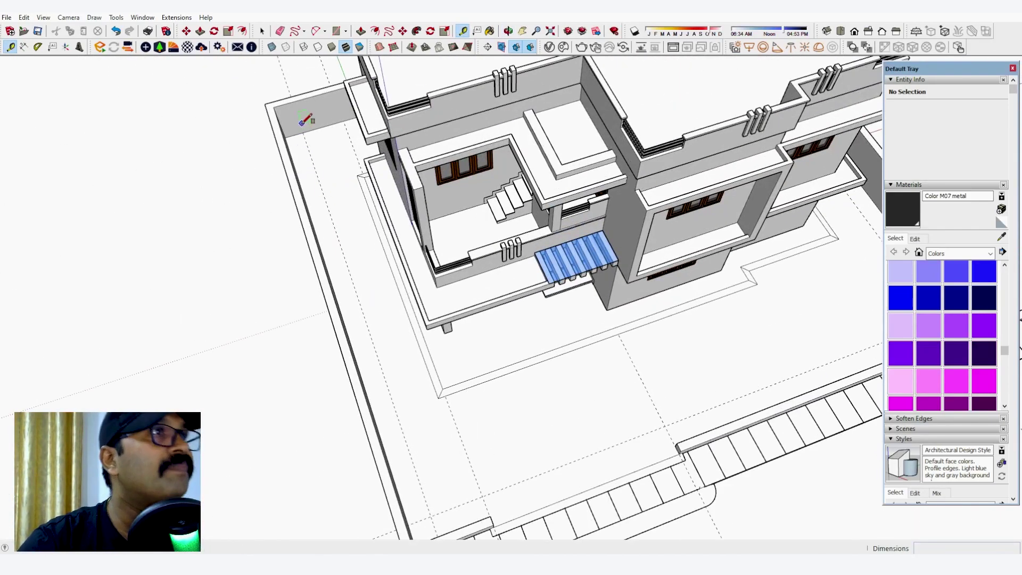
scroll(301, 124, "up", 2)
left_click(279, 141)
scroll(314, 119, "down", 2)
scroll(415, 514, "up", 3)
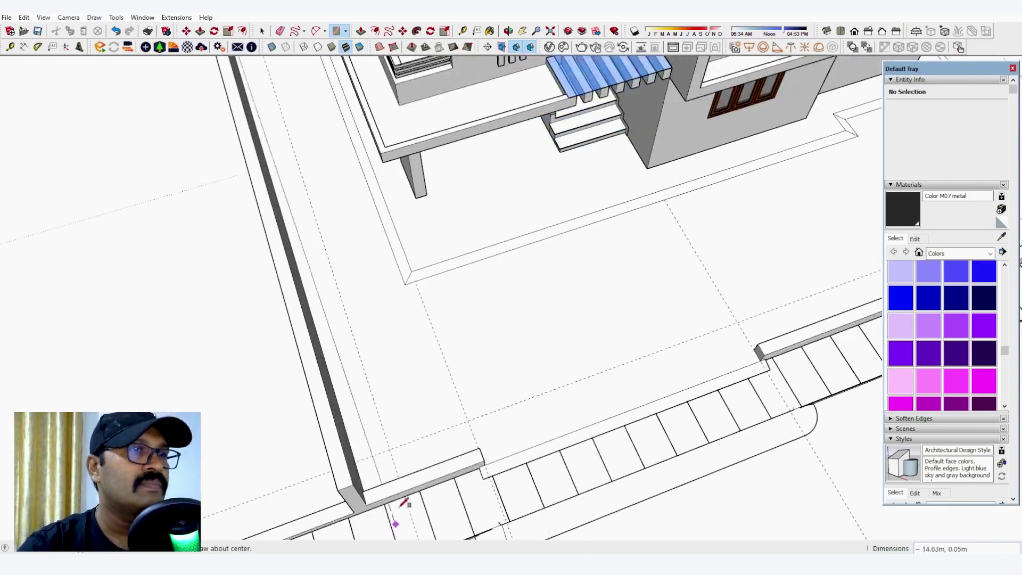
middle_click_drag(441, 390, 413, 232)
scroll(404, 230, "up", 2)
middle_click_drag(340, 255, 356, 193)
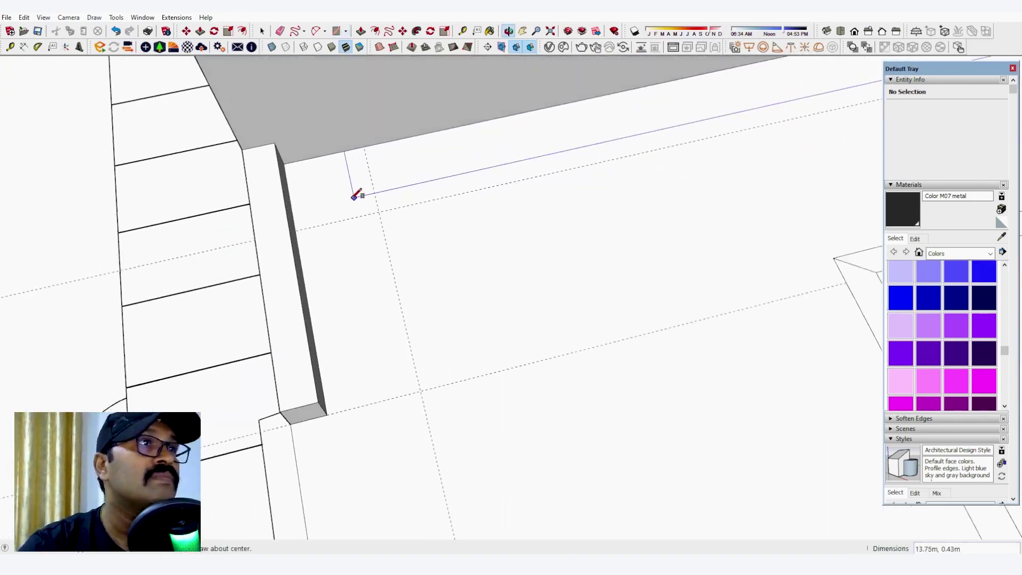
scroll(348, 210, "up", 1)
left_click(285, 237)
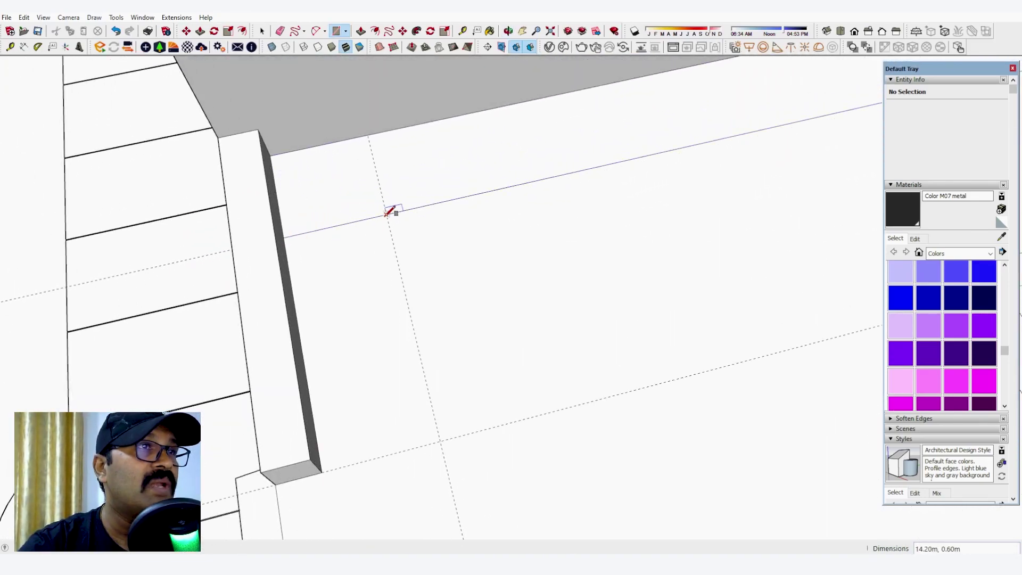
Draw a 0.60 m by 1.40 m rectangle behind the short front wall up to the gate opening, and erase its dividing edge with the side strip.
left_click(390, 212)
left_click(390, 211)
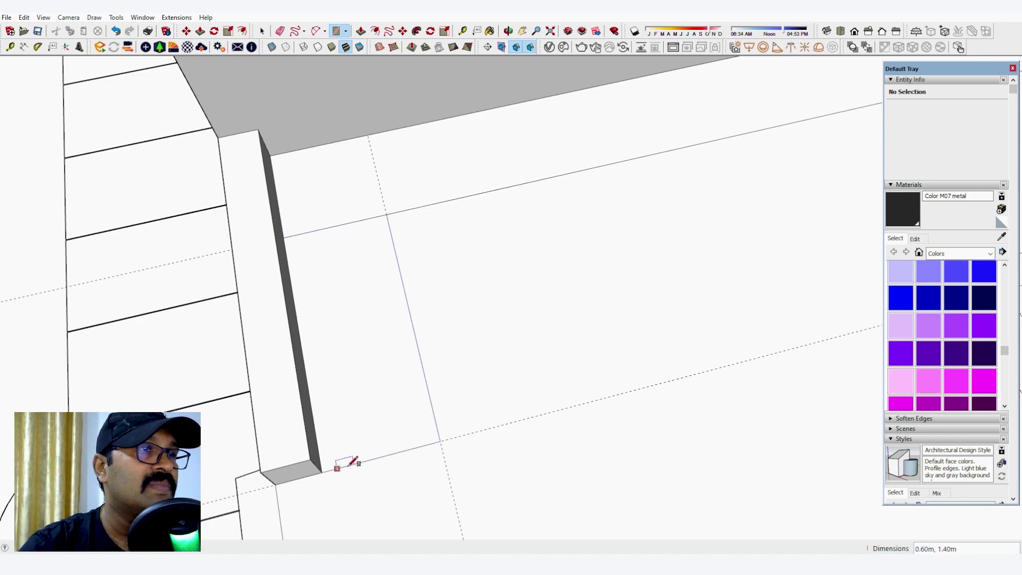
key("e")
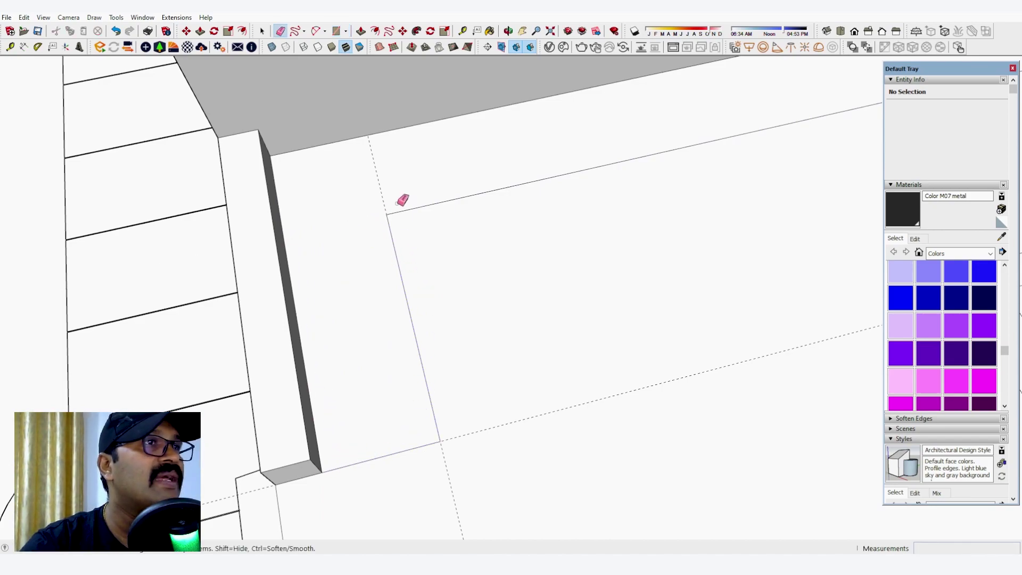
Draw a ground rectangle behind the long front wall, from the gate opening to the guide line inside the far side wall.
scroll(428, 147, "down", 7)
scroll(535, 433, "up", 2)
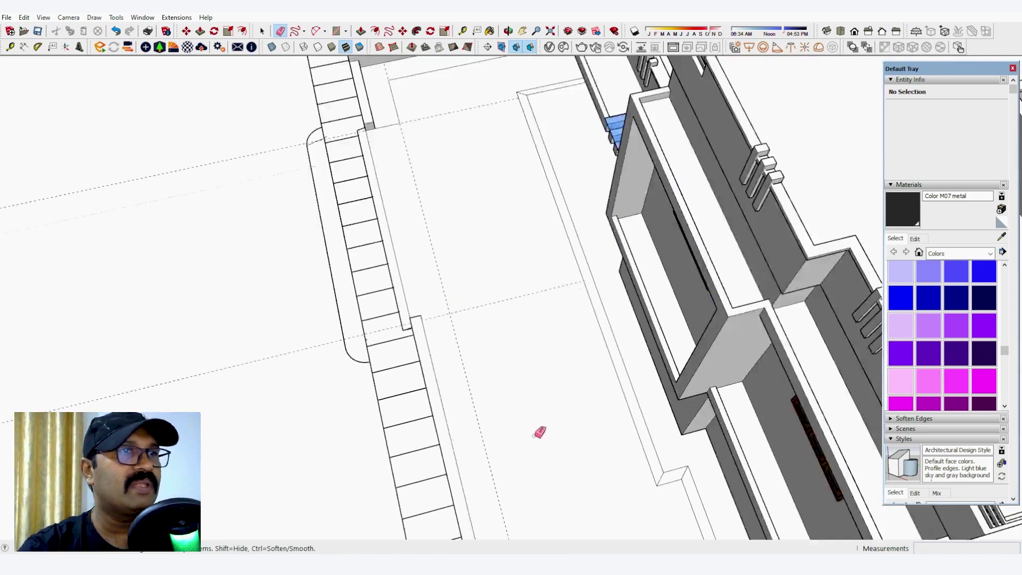
mouse_move(535, 433)
middle_mouse_down()
mouse_move(395, 383)
mouse_move(406, 288)
middle_mouse_up()
scroll(406, 289, "up", 2)
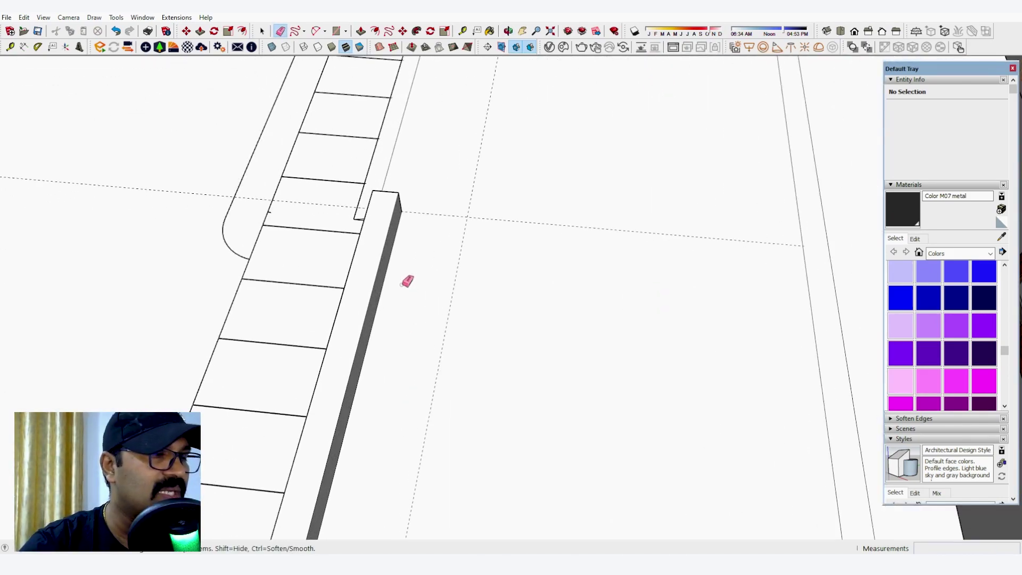
key("r")
left_click(403, 210)
middle_click_drag(438, 338, 539, 426)
scroll(539, 425, "down", 5)
scroll(719, 221, "up", 6)
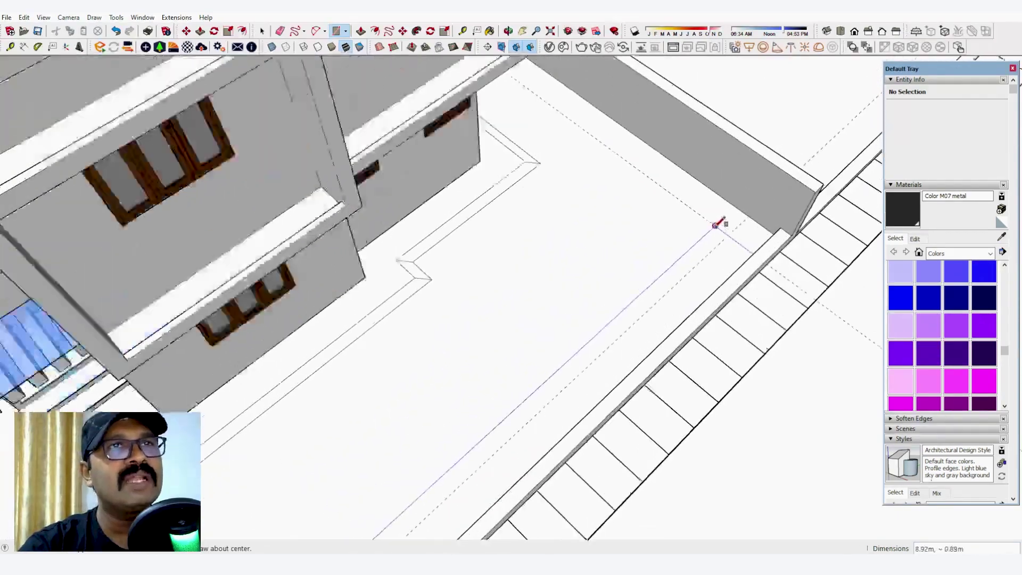
left_click(760, 211)
middle_click_drag(739, 226, 495, 251)
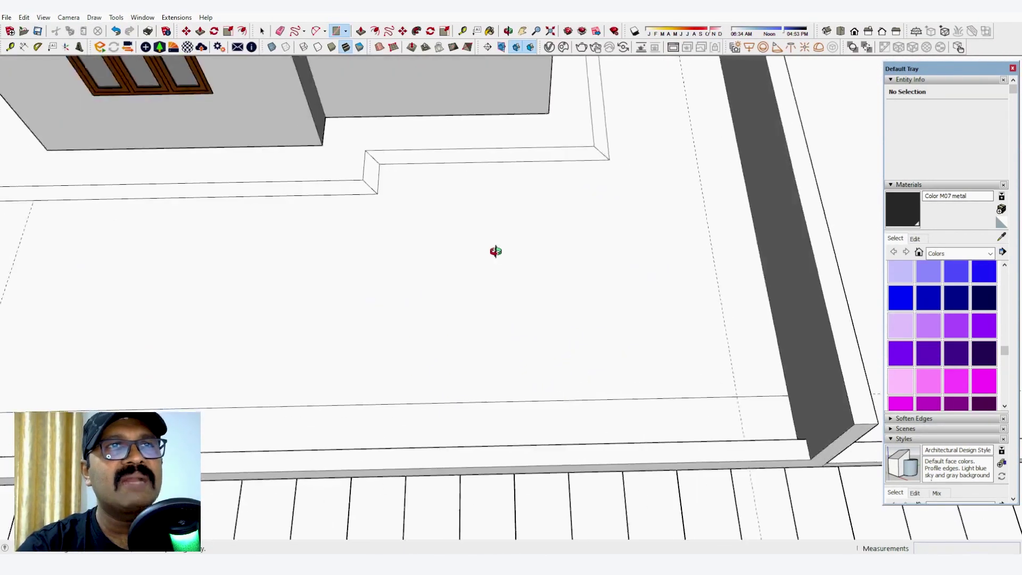
Draw a 0.60 m by 13.60 m rectangle along the far side wall, and erase the dividing edge and guide lines at the front corner.
left_click(736, 397)
scroll(531, 424, "down", 4)
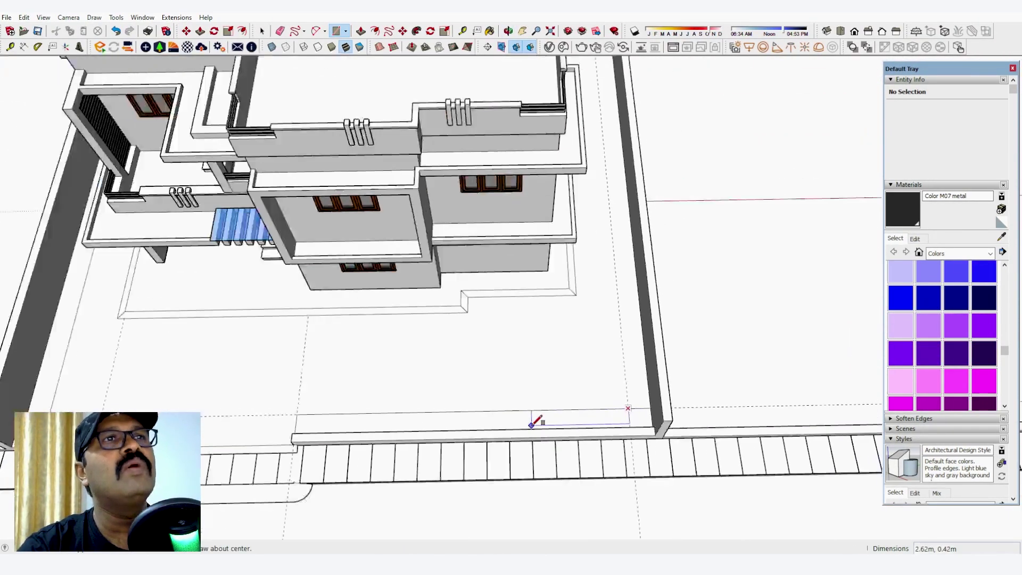
scroll(636, 122, "up", 6)
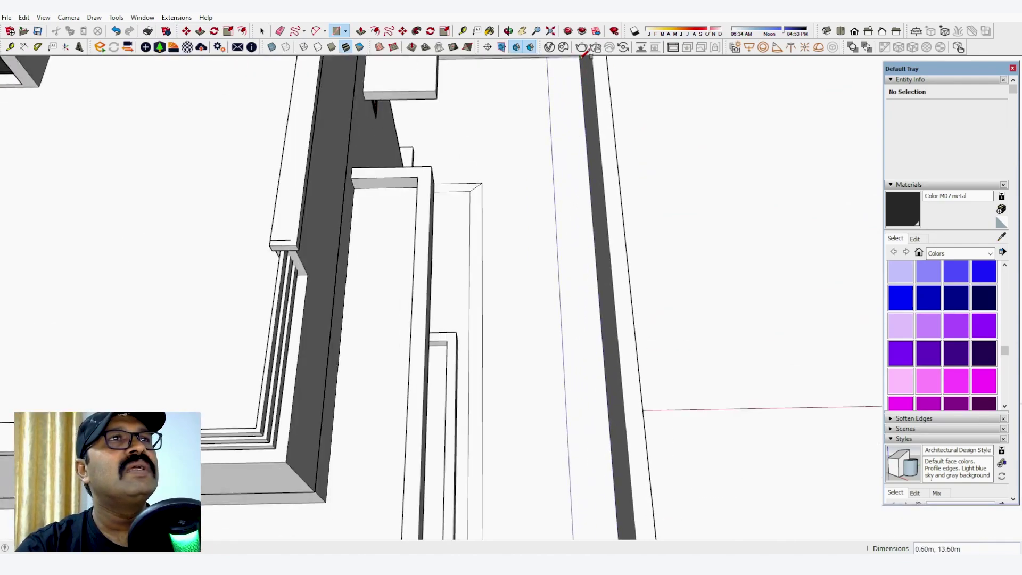
scroll(650, 160, "down", 8)
scroll(659, 319, "up", 7)
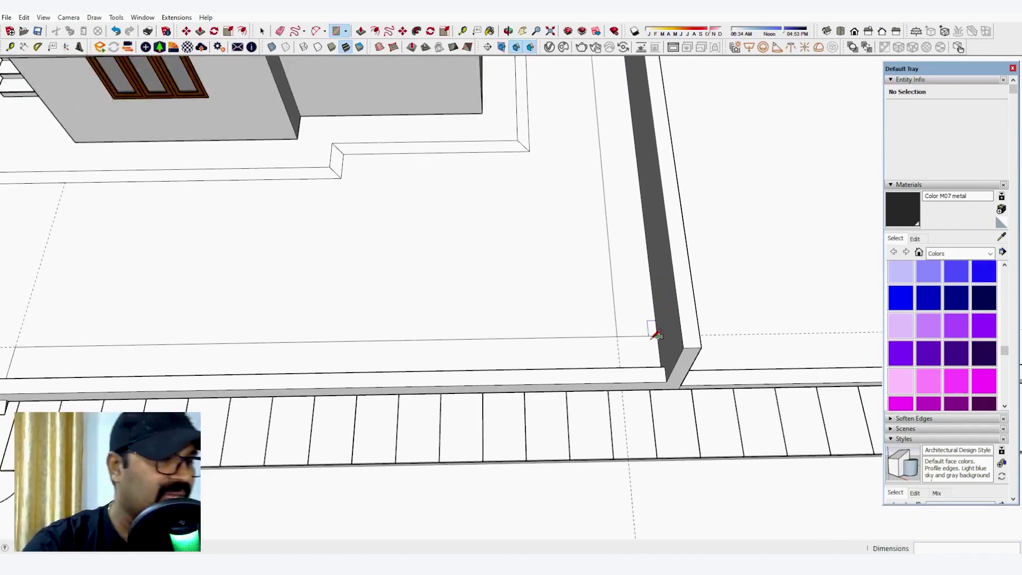
scroll(656, 334, "up", 1)
key("e")
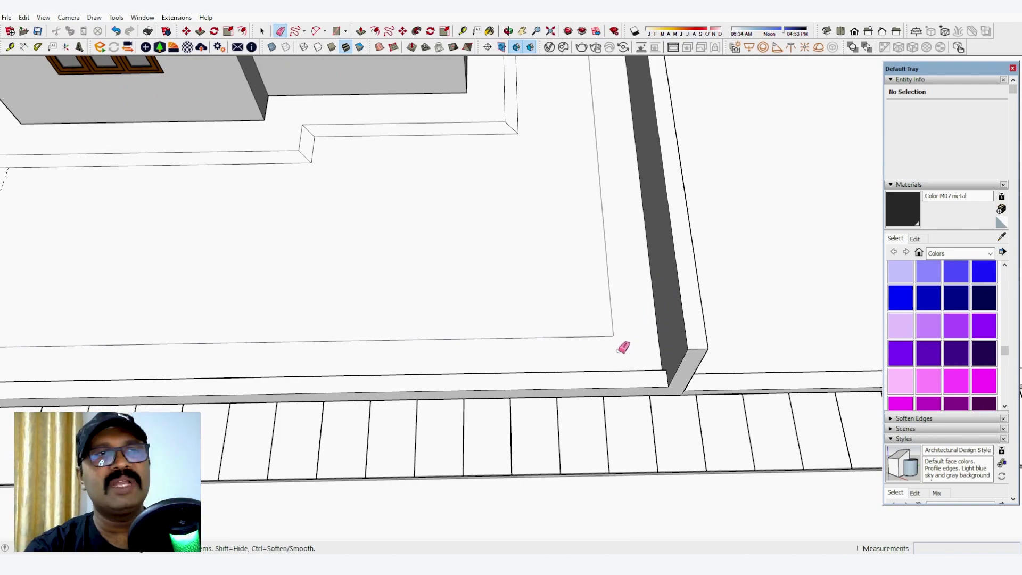
Examine the front wall strips and both ends of the gate opening.
scroll(728, 390, "down", 5)
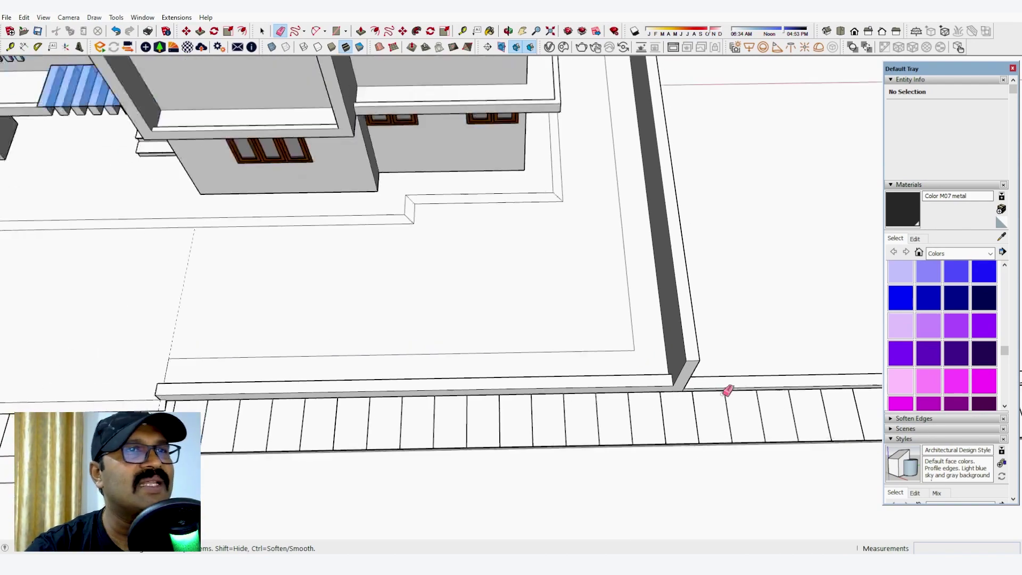
middle_click_drag(602, 335, 718, 363)
scroll(529, 422, "up", 3)
scroll(529, 422, "up", 3)
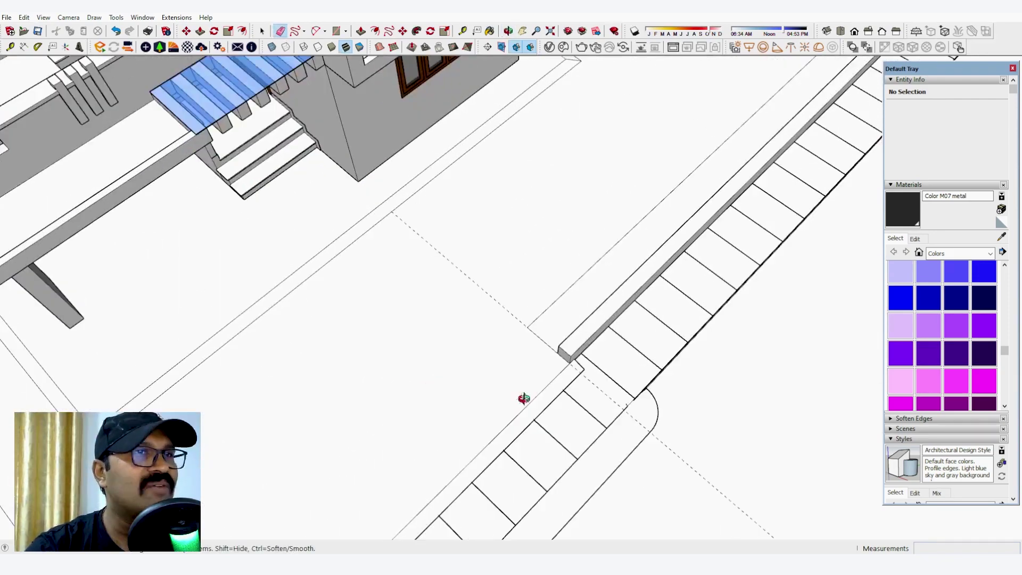
middle_click_drag(522, 398, 628, 378)
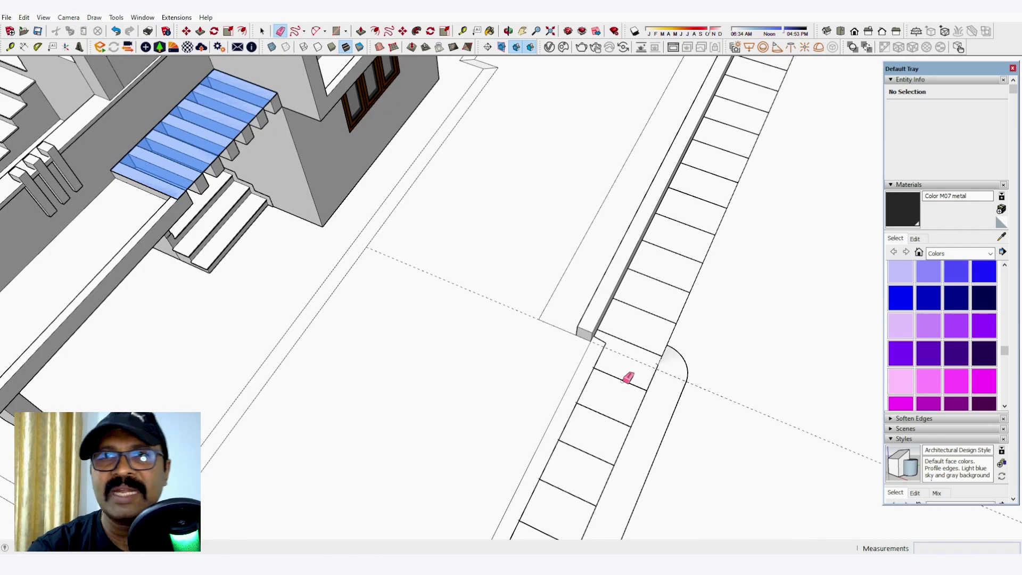
scroll(671, 330, "down", 5)
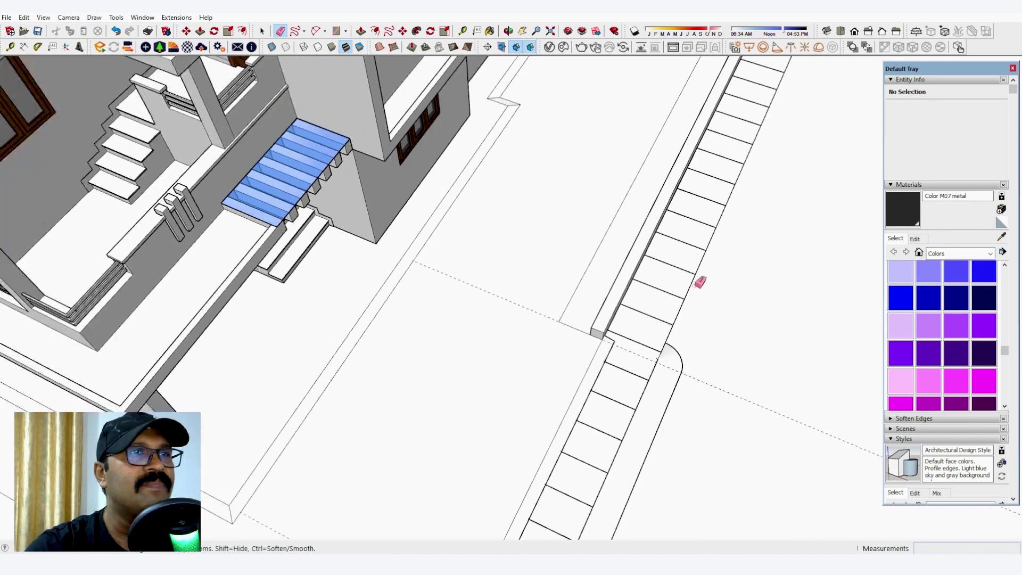
middle_click_drag(616, 321, 287, 509)
scroll(201, 382, "up", 3)
key("e")
scroll(423, 379, "up", 4)
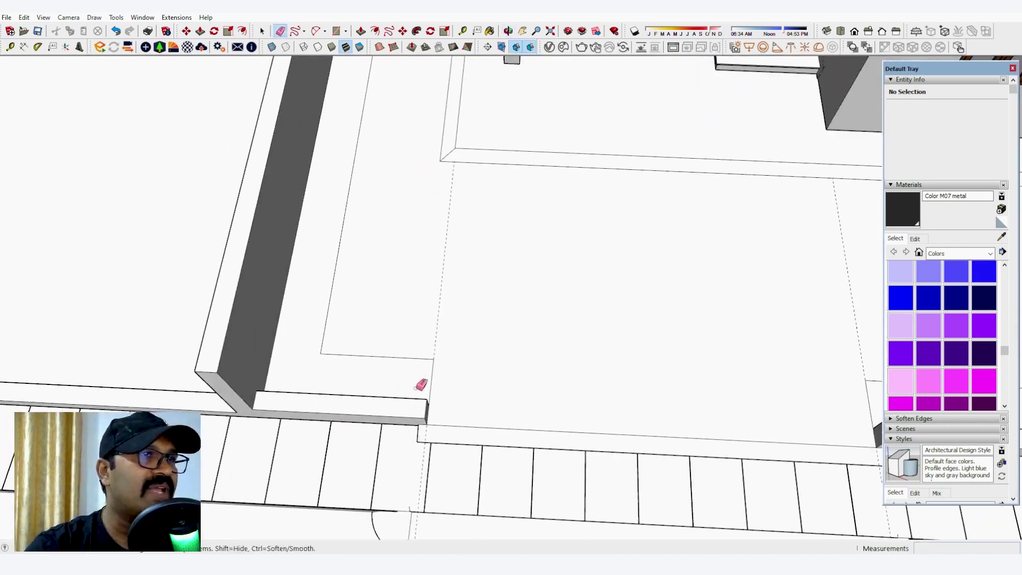
Place guide lines 0.15 m inside the short front strip's gate-side edges and round that corner with an arc.
scroll(431, 374, "up", 3)
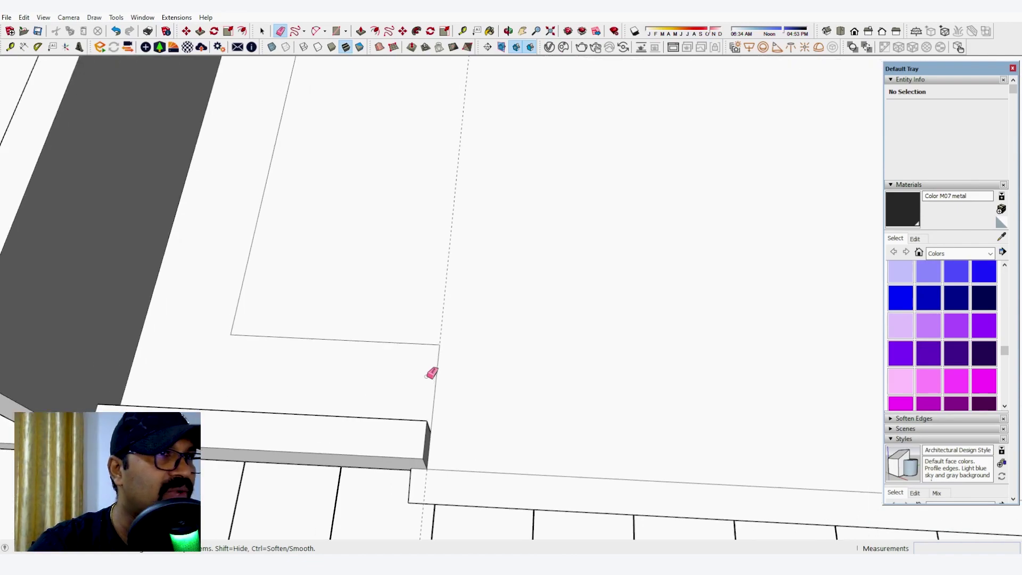
key("t")
left_click(439, 361)
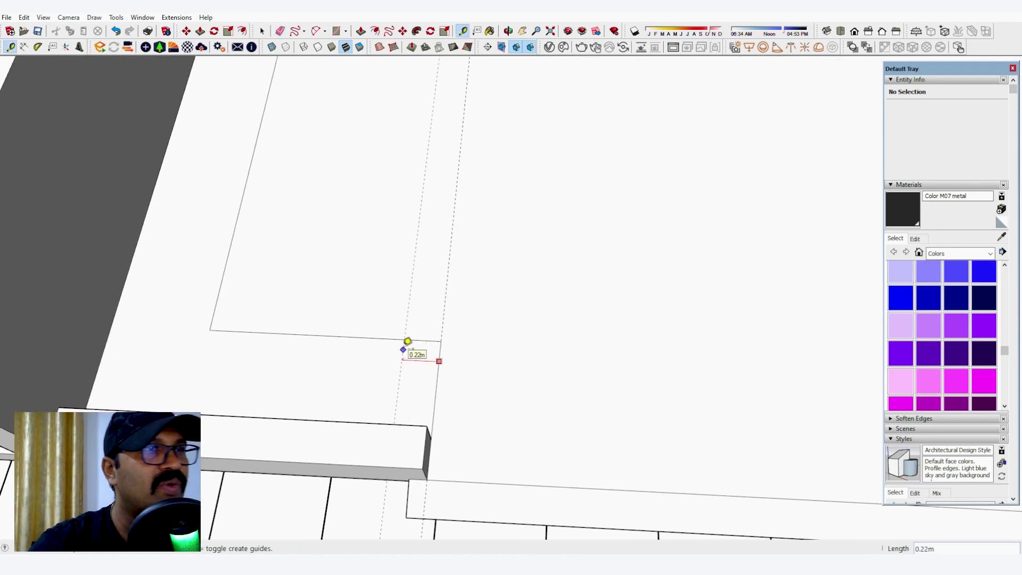
type(".15")
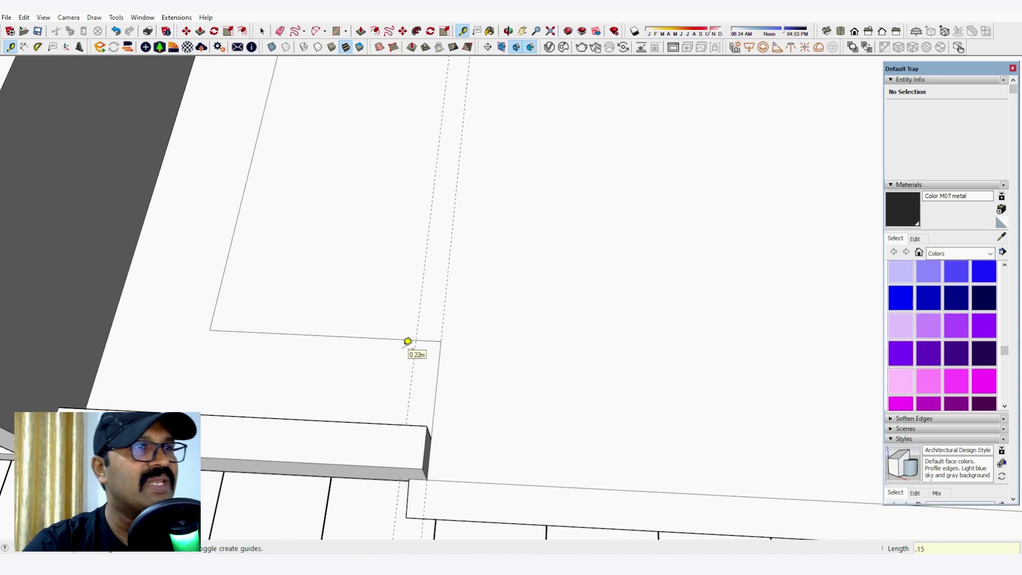
key("Return")
scroll(410, 340, "up", 2)
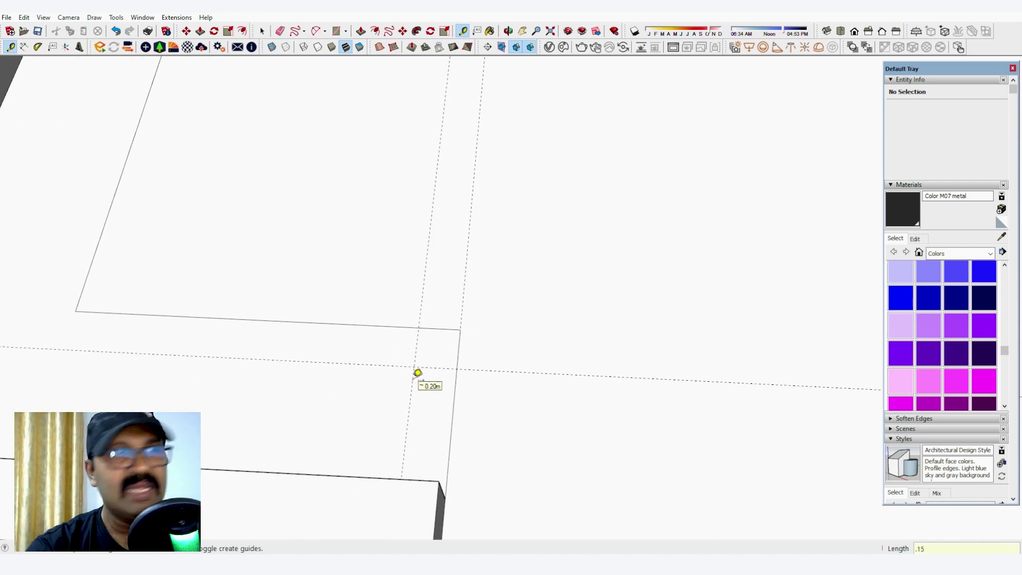
key("a")
scroll(255, 347, "down", 5)
Place a guide line 0.15 m inside the long front strip's gate end and round its corner with an arc.
scroll(697, 369, "up", 5)
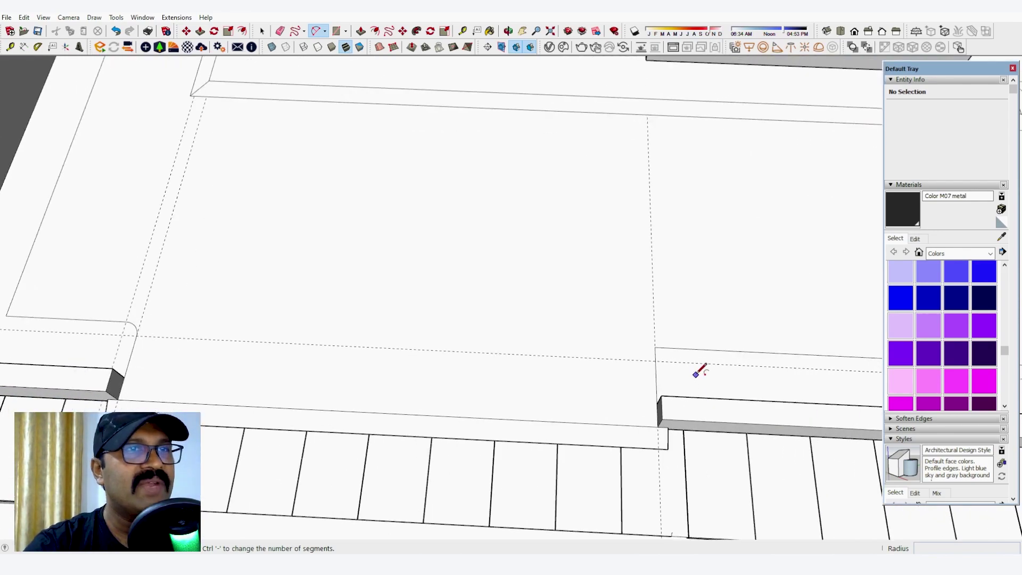
key("t")
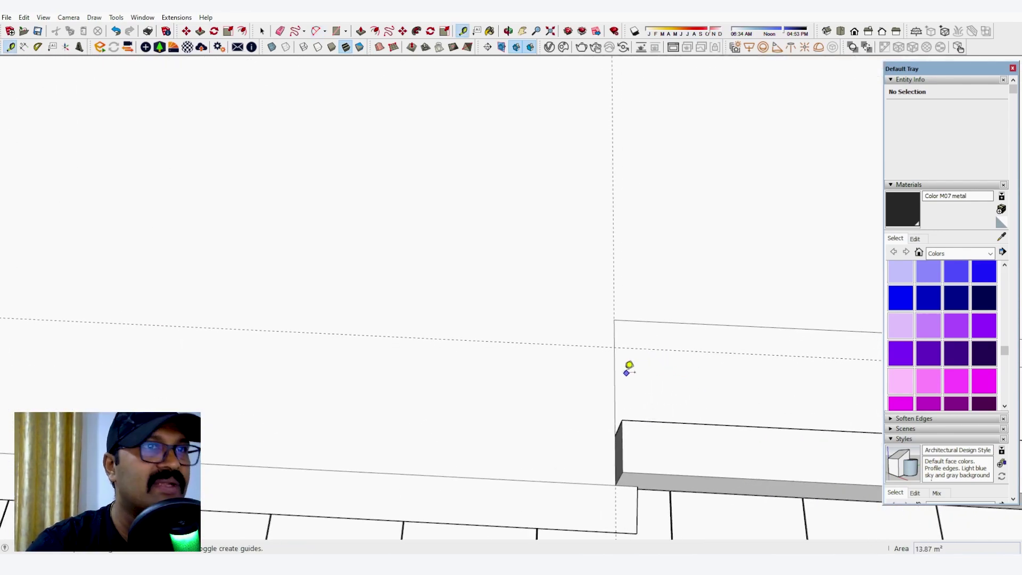
left_click(614, 376)
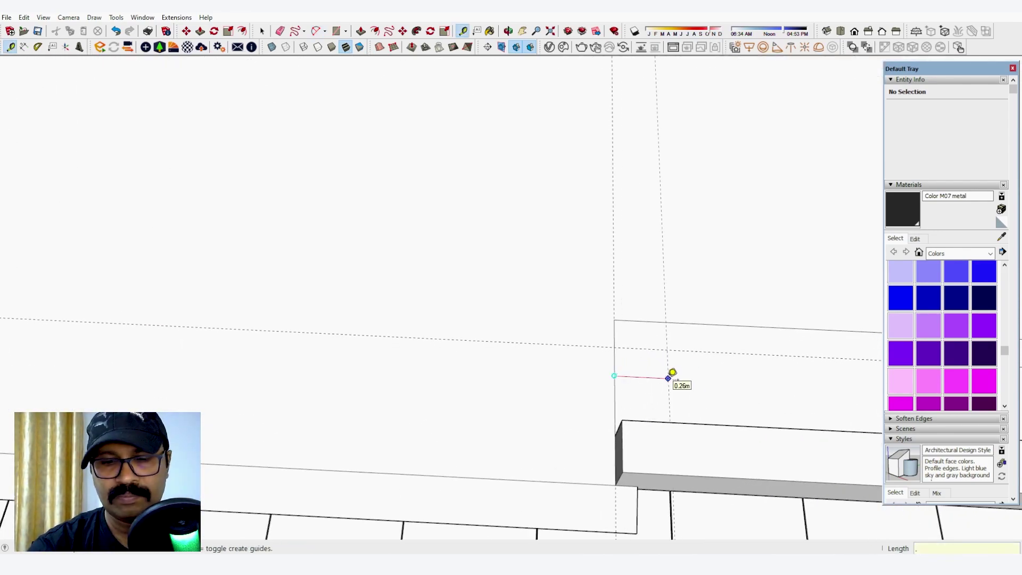
type(".15")
key("Return")
key("a")
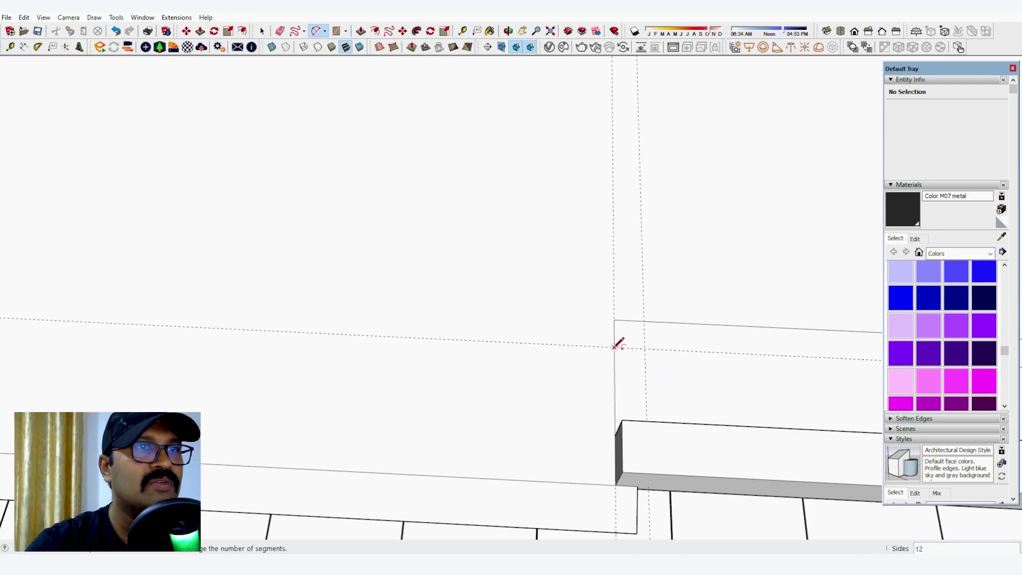
left_click(613, 347)
left_click(644, 320)
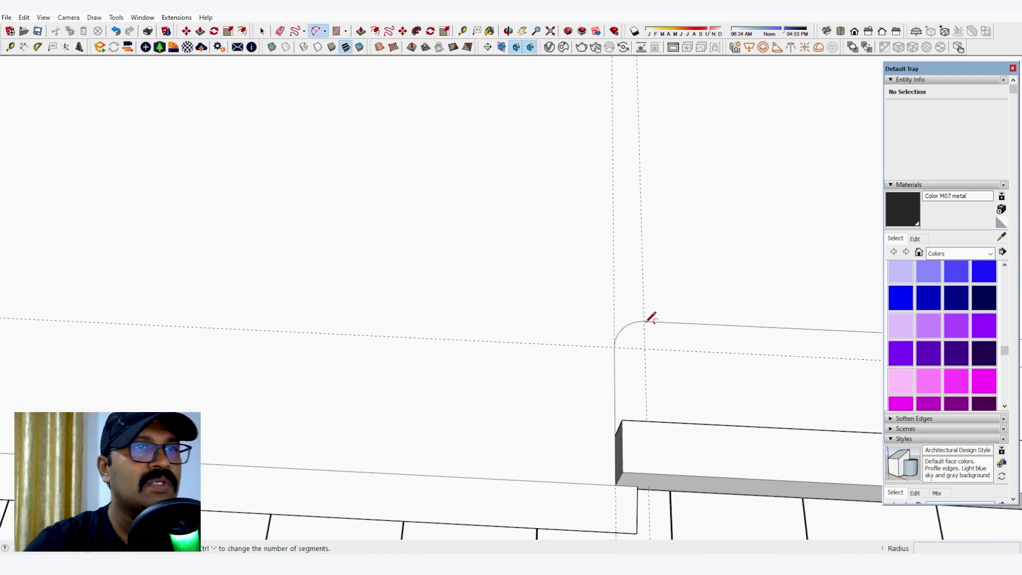
left_click(652, 318)
Erase the guide lines on both sides of the gate opening.
scroll(661, 313, "down", 5)
key("e")
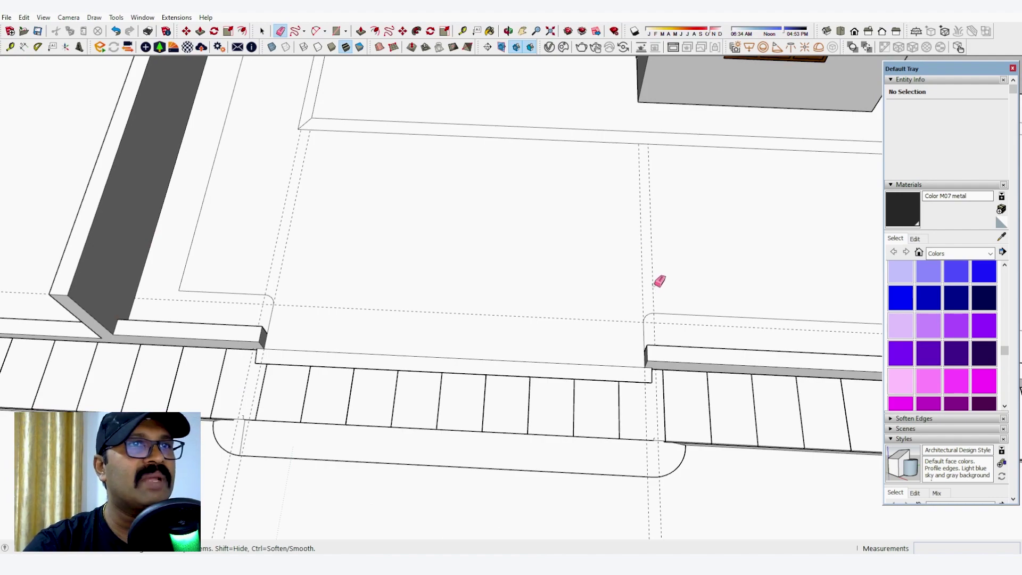
left_click(653, 284)
left_click(642, 283)
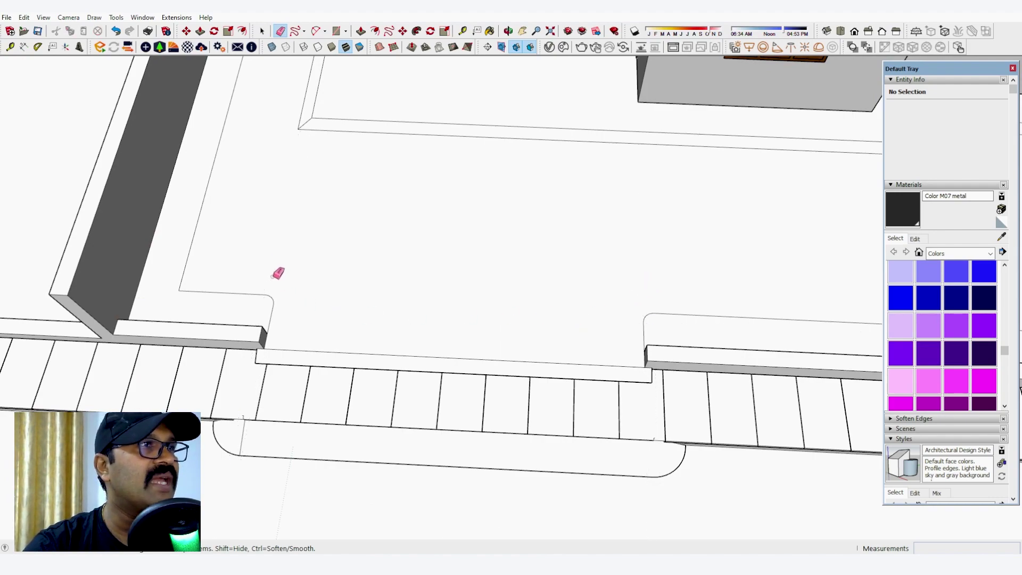
Examine the strip outlines around the compound, ending at the rear corner of the side wall nearest the gate.
scroll(420, 326, "down", 5)
middle_click_drag(459, 404, 680, 223)
scroll(680, 223, "up", 2)
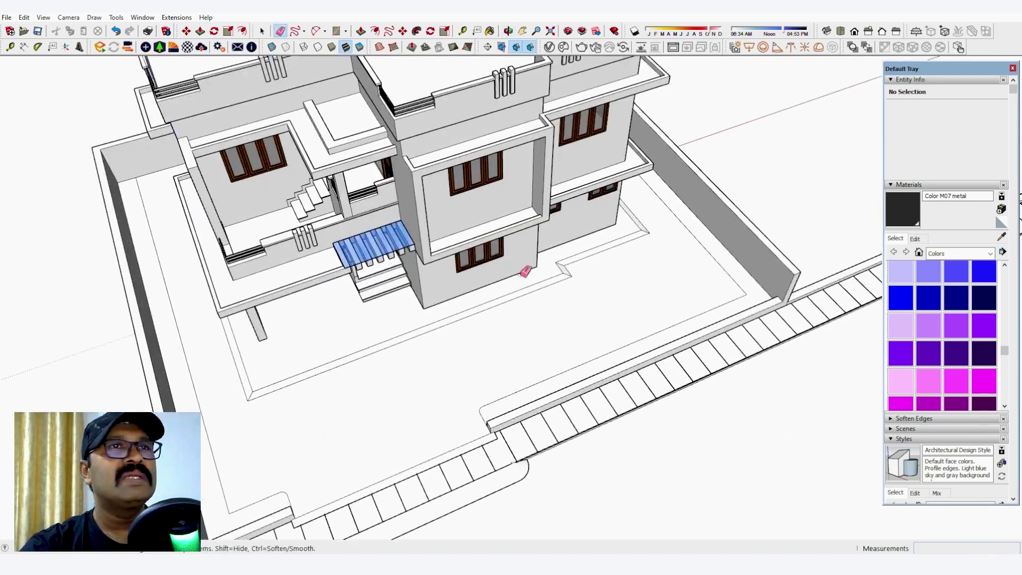
scroll(525, 272, "down", 3)
mouse_move(515, 296)
middle_mouse_down()
mouse_move(340, 373)
mouse_move(326, 308)
middle_mouse_up()
scroll(449, 325, "up", 5)
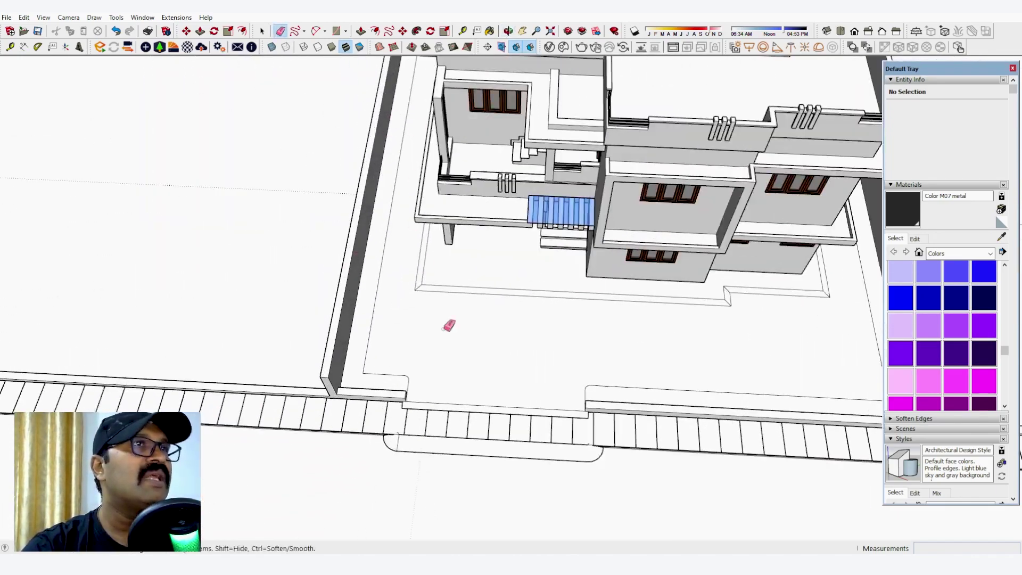
scroll(449, 326, "down", 3)
scroll(445, 176, "up", 10)
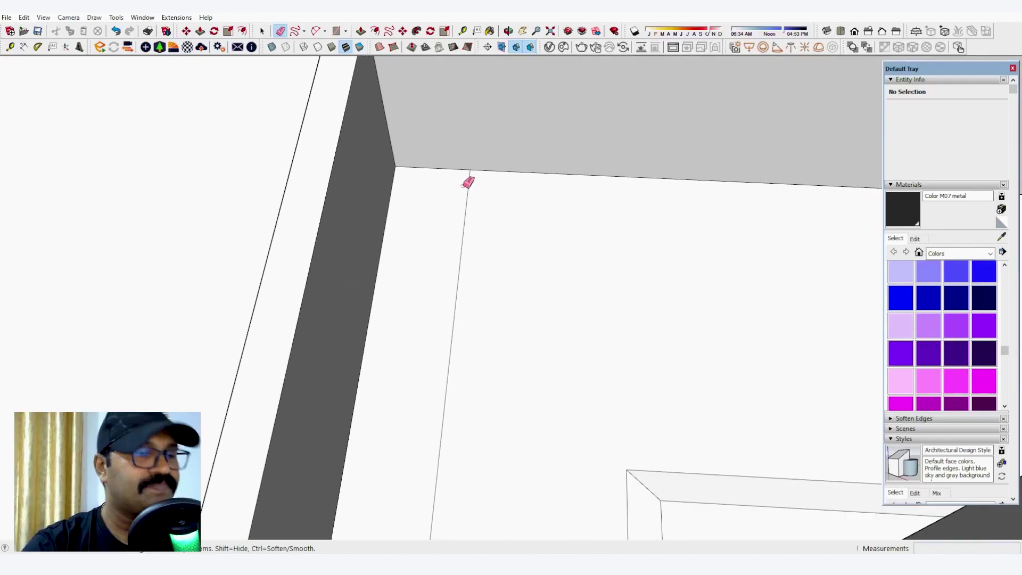
On the rear wall face, draw a vertical line up from the side strip's inner edge and a 0.02 m horizontal line away from the strip.
scroll(467, 183, "up", 2)
key("l")
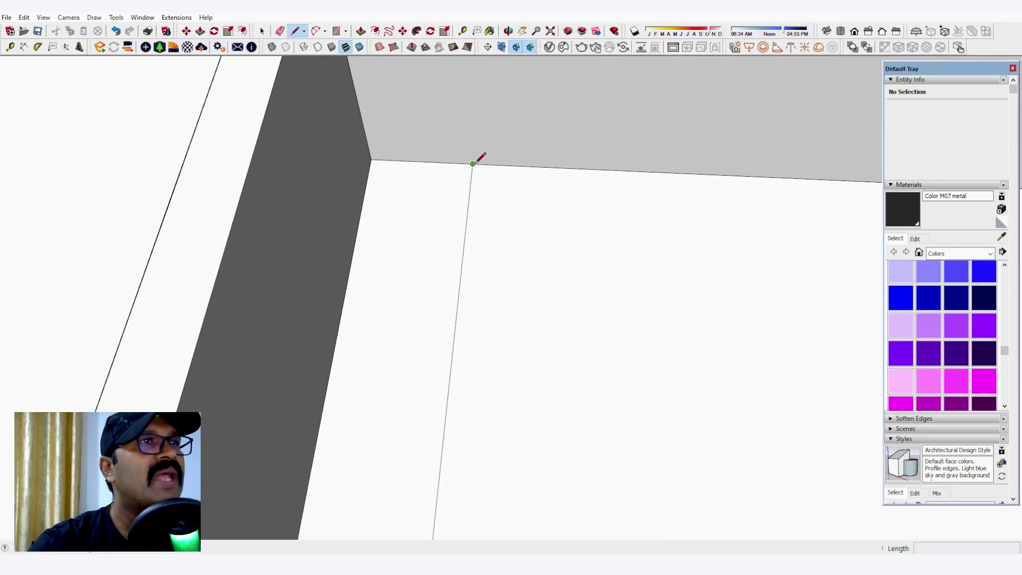
left_click(474, 162)
scroll(479, 150, "up", 3)
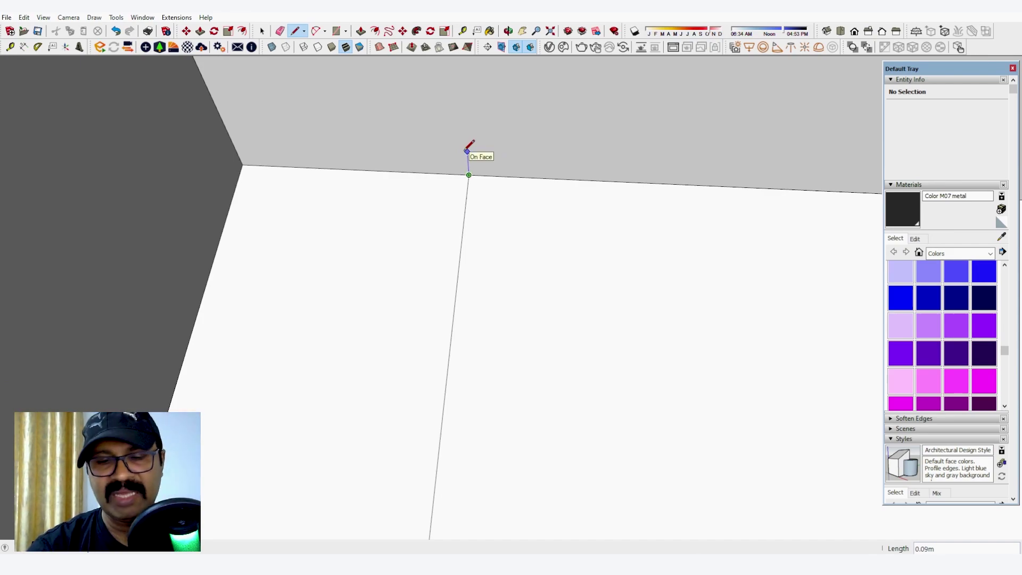
scroll(467, 148, "up", 3)
key("Return")
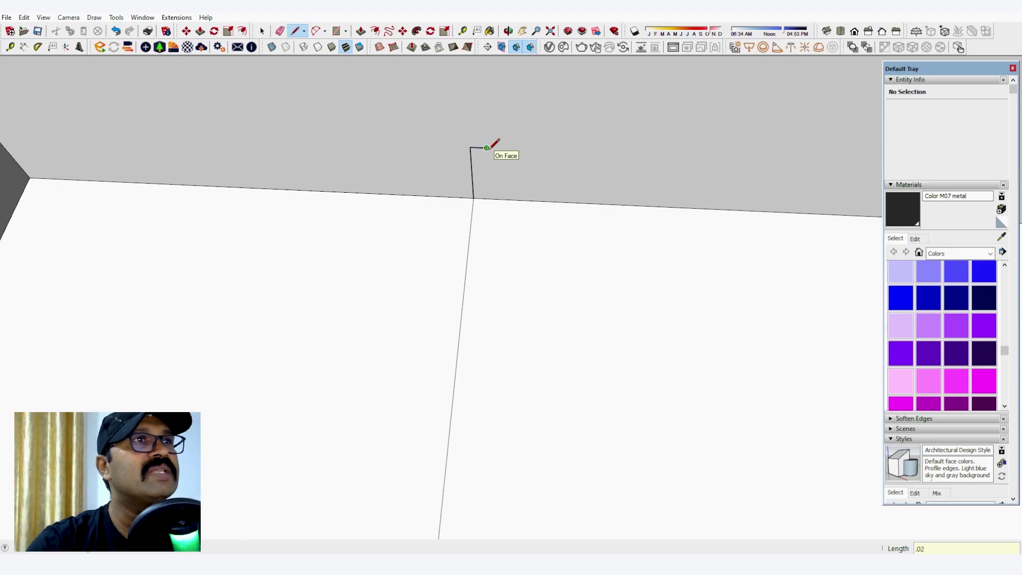
type(".02")
key("Return")
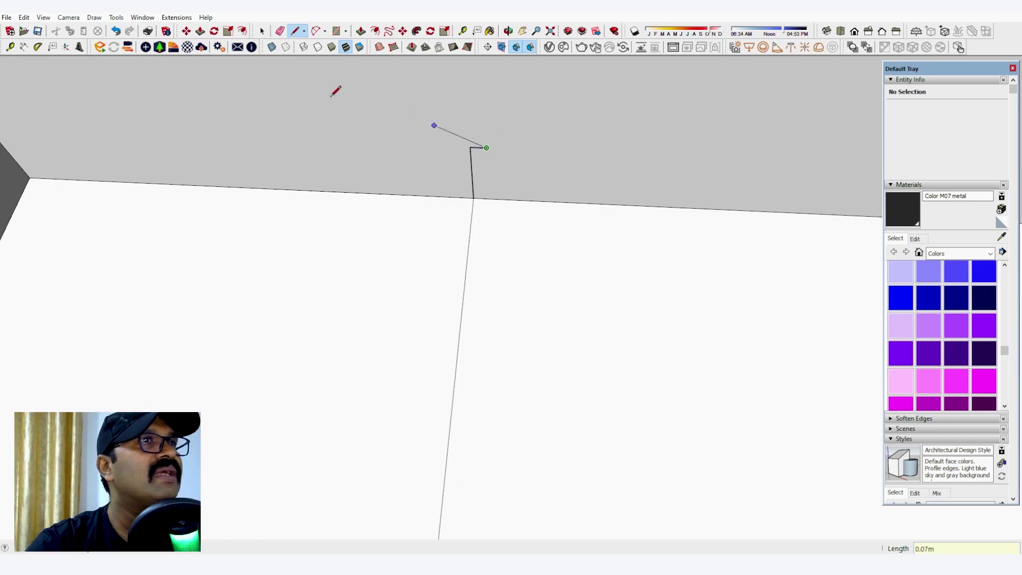
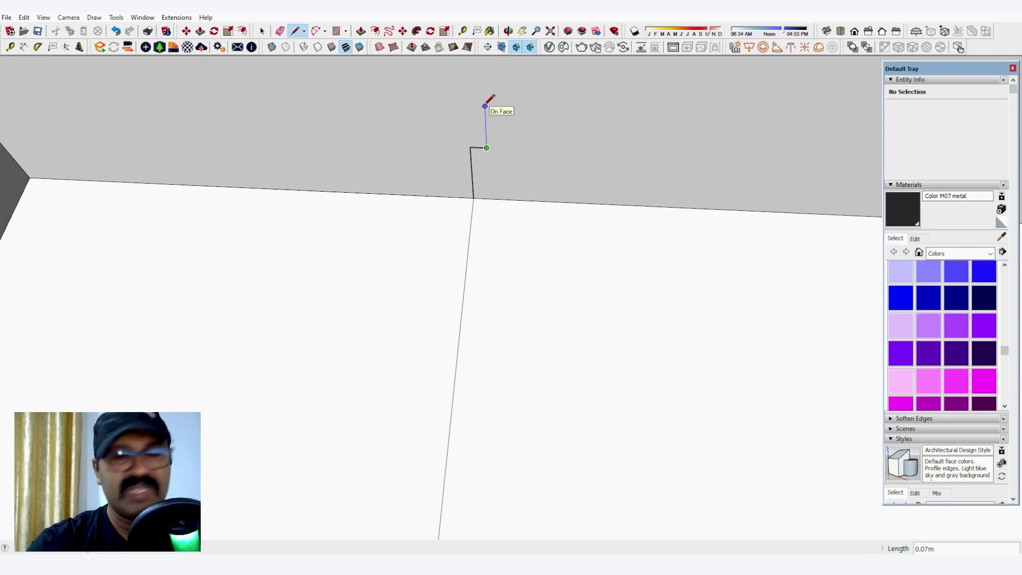
Complete the kerb profile with a 0.01 m rise, a 0.12 m line back over the strip, and a closing vertical down to the ground.
type(".01")
key("Return")
scroll(479, 140, "up", 3)
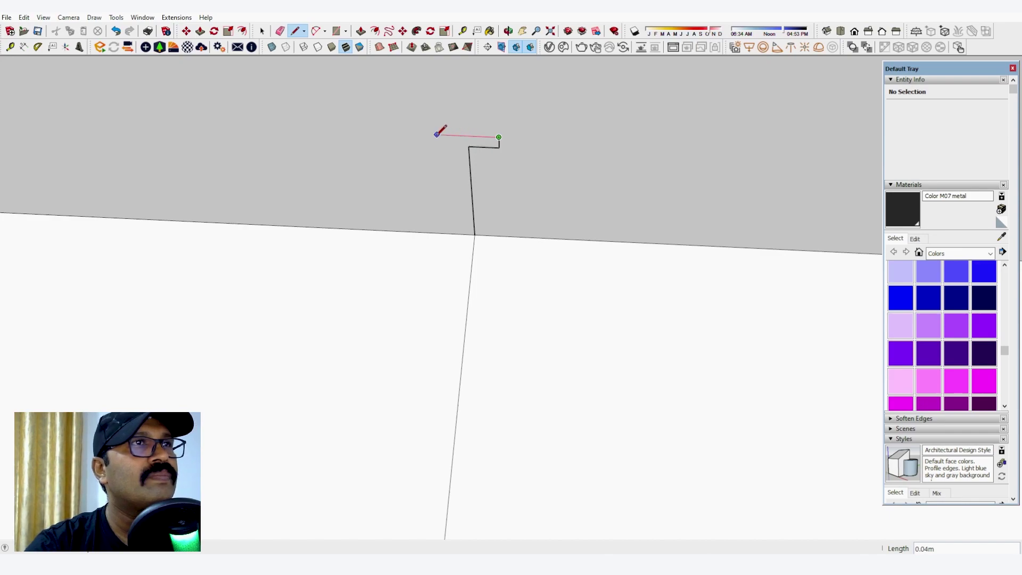
type(".12")
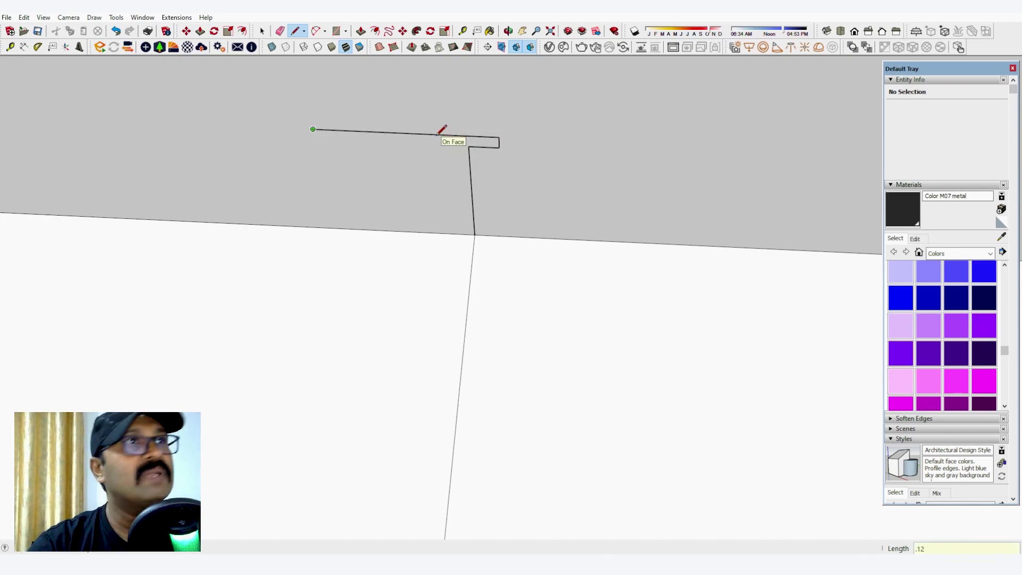
key("Return")
scroll(438, 133, "down", 3)
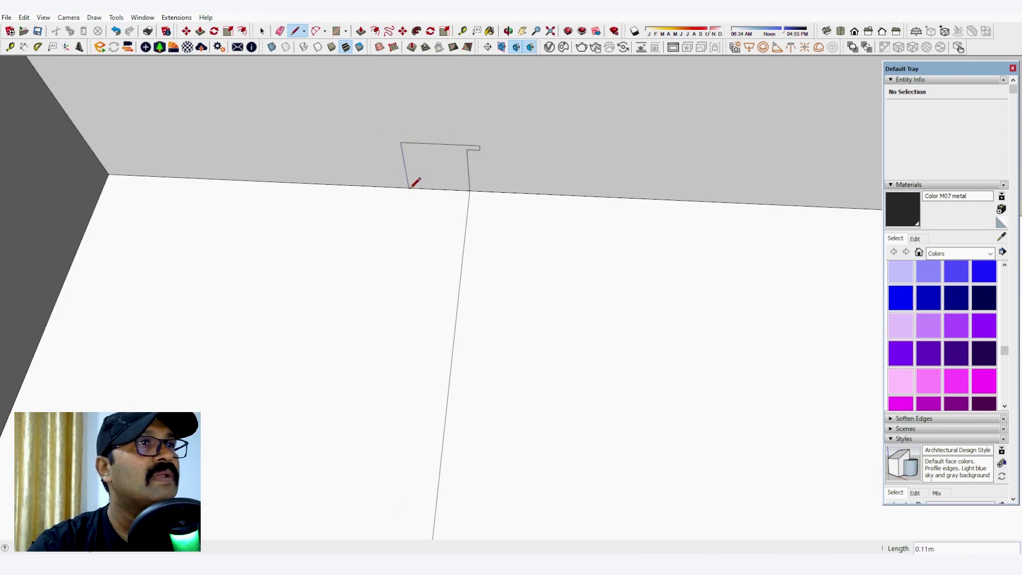
left_click(411, 187)
key("space")
scroll(486, 146, "down", 1)
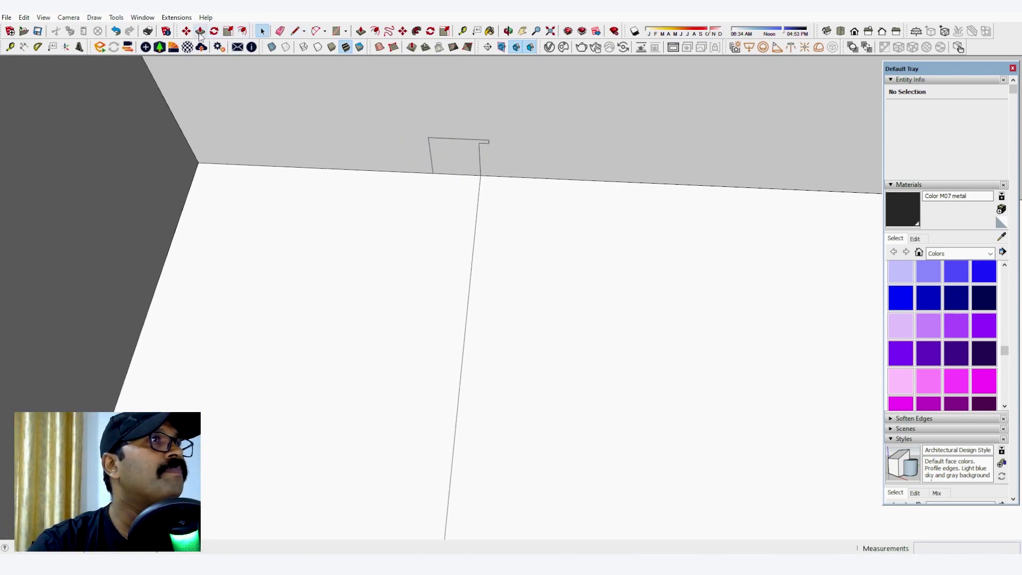
Sweep the kerb profile along the side strip's inner edge with Follow Me.
left_click(416, 31)
left_click(462, 169)
scroll(450, 255, "down", 1)
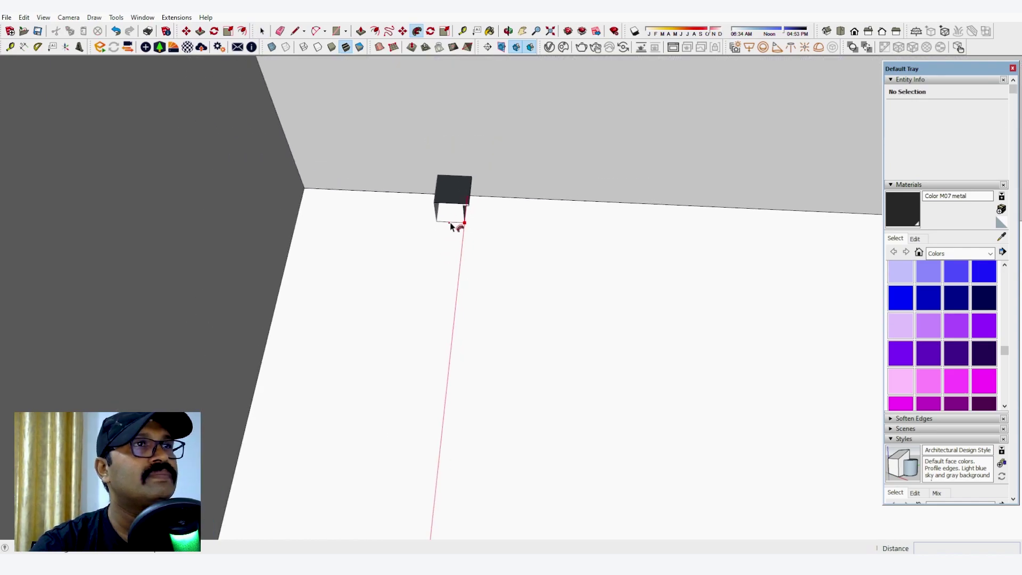
Place a guide 0.07 m from the kerb profile's long vertical edge, inside the profile on the rear boundary wall.
scroll(451, 226, "down", 10)
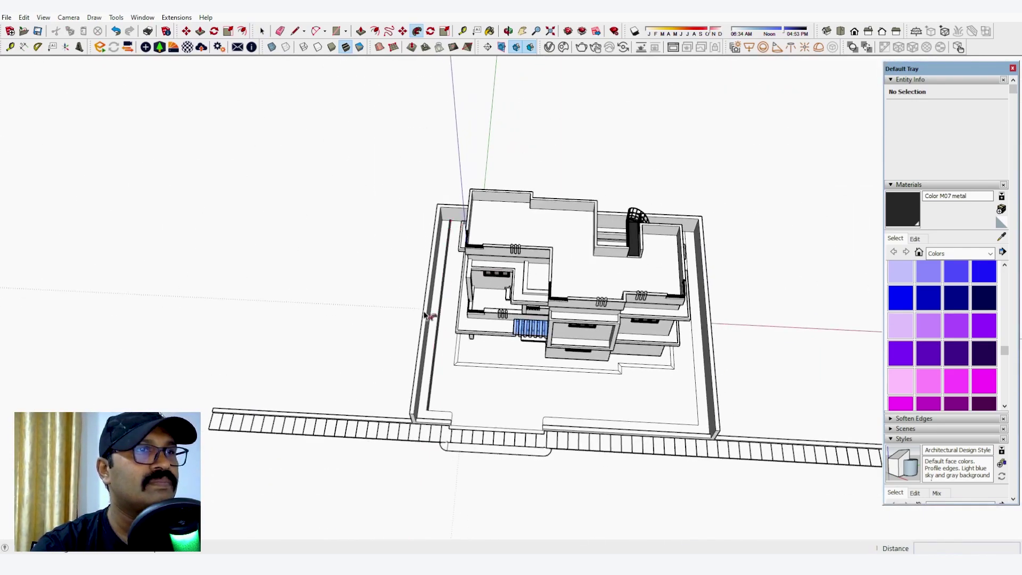
scroll(433, 418, "up", 7)
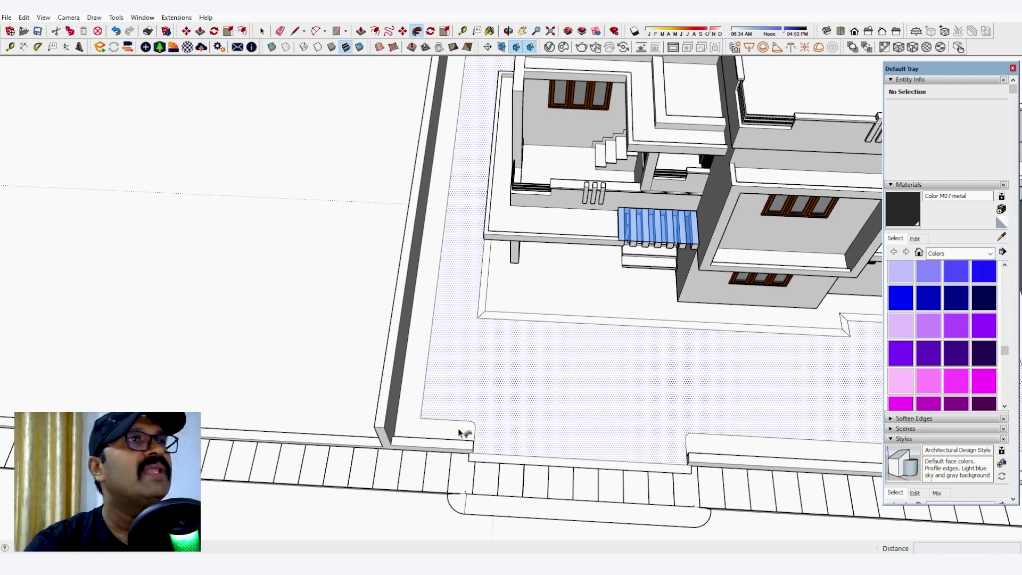
scroll(467, 164, "down", 4)
scroll(470, 133, "up", 10)
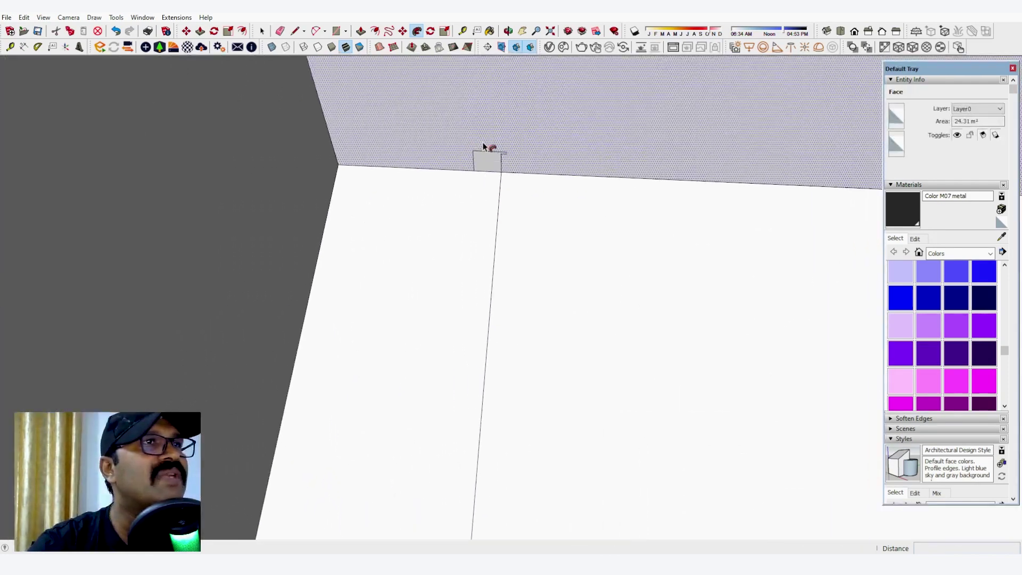
scroll(484, 147, "up", 6)
key("t")
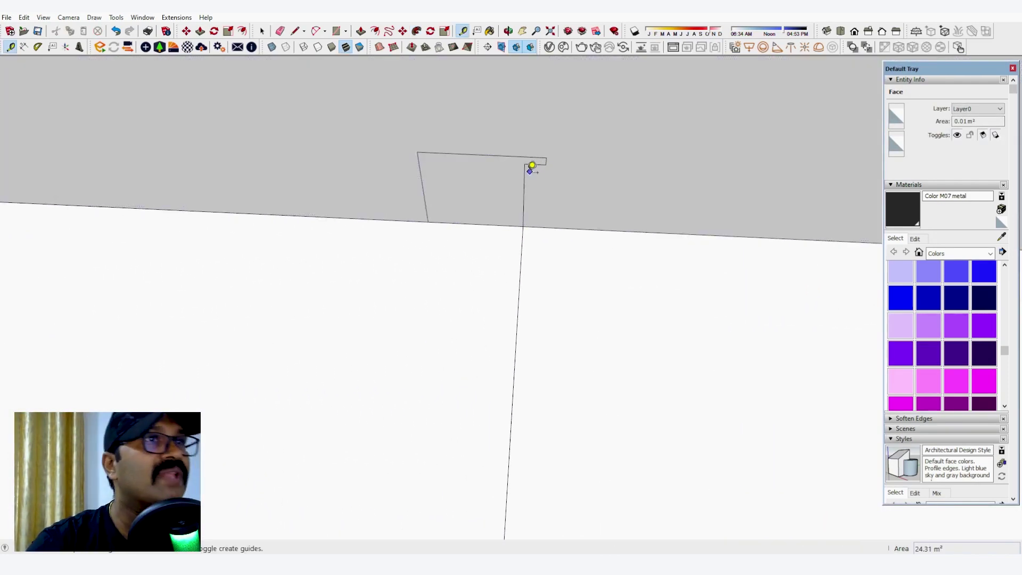
left_click(525, 167)
type(".0")
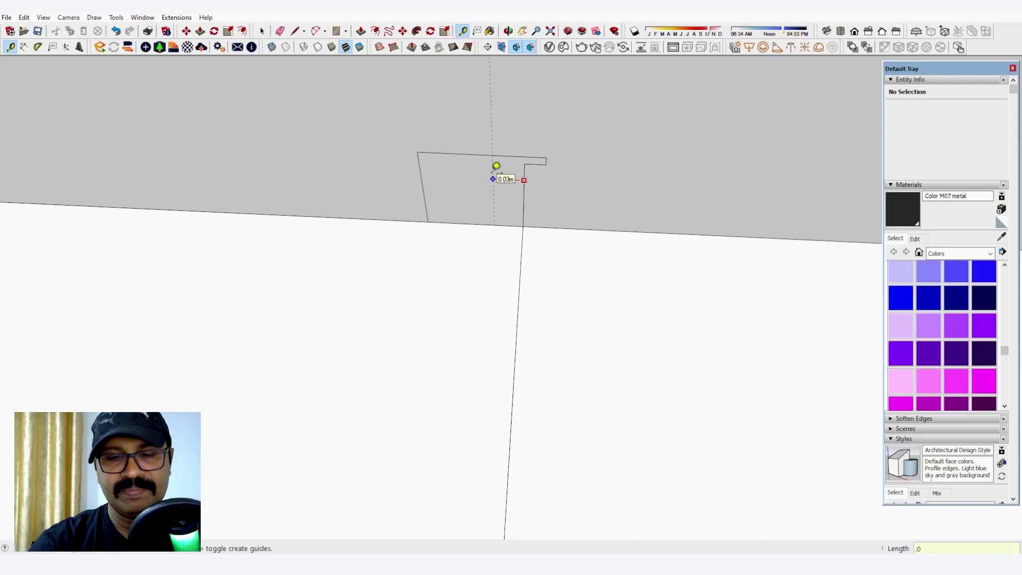
type("7")
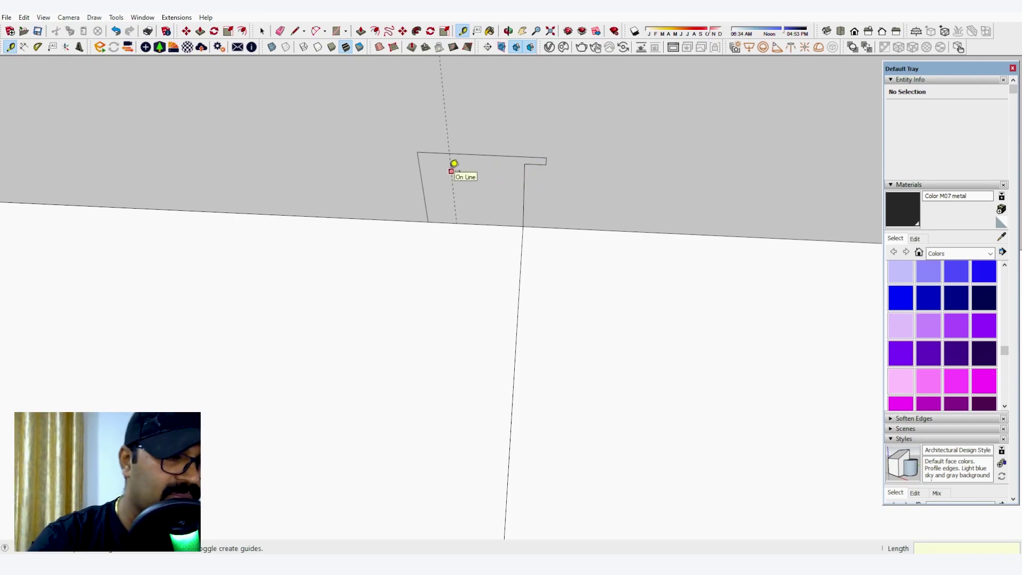
Draw a line along the guide across the kerb profile and erase the profile's surplus outer edges.
type("l")
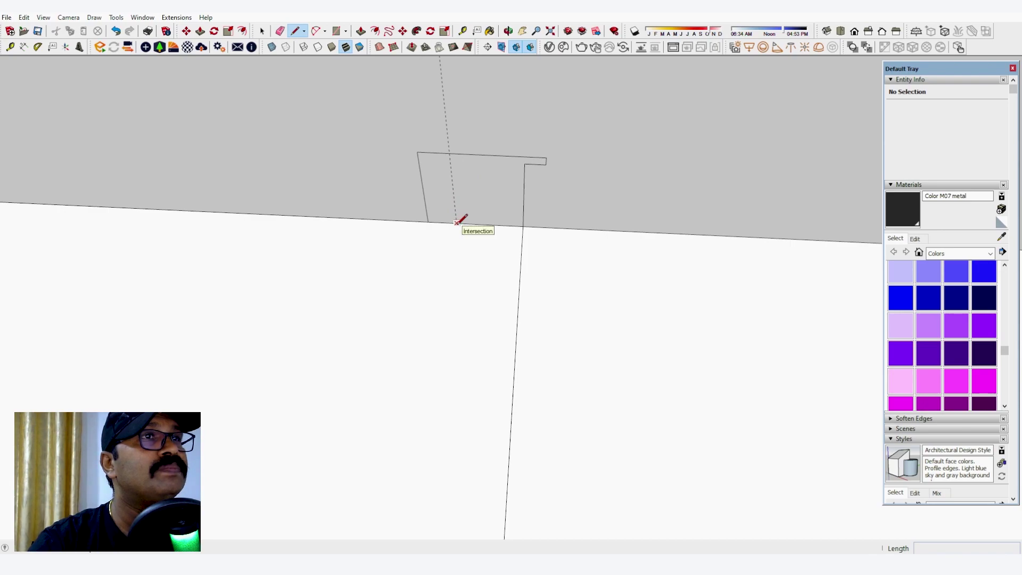
left_click(456, 223)
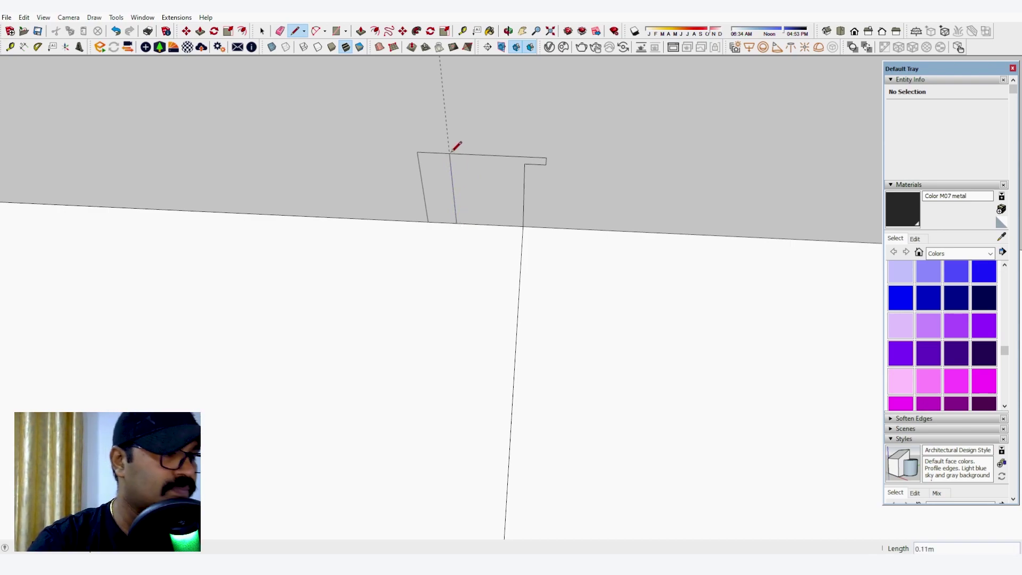
left_click(451, 153)
key("e")
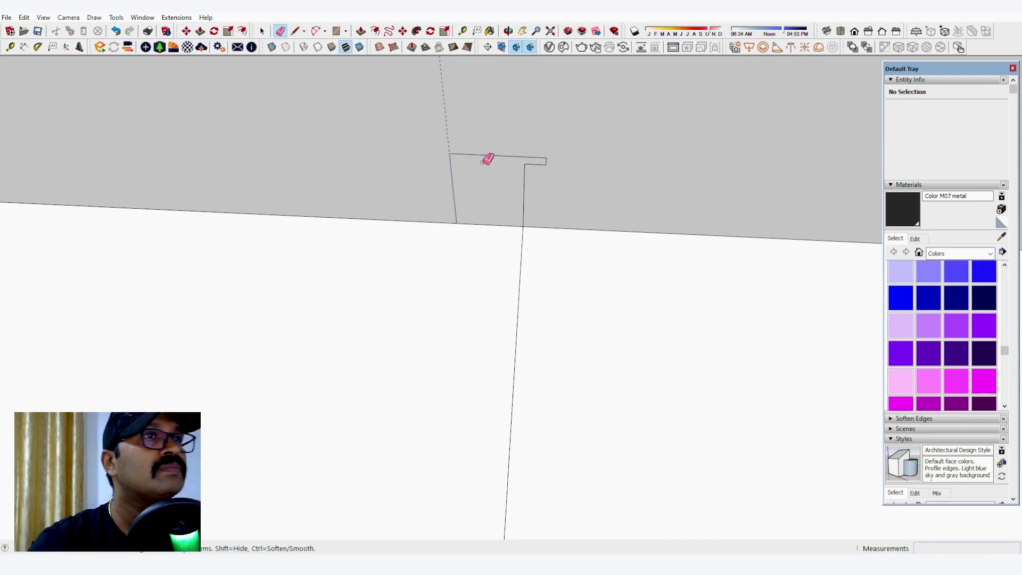
Extrude the narrowed kerb profile with Follow Me along the side strip line and around the rounded corner to the front wall's end.
scroll(485, 161, "down", 3)
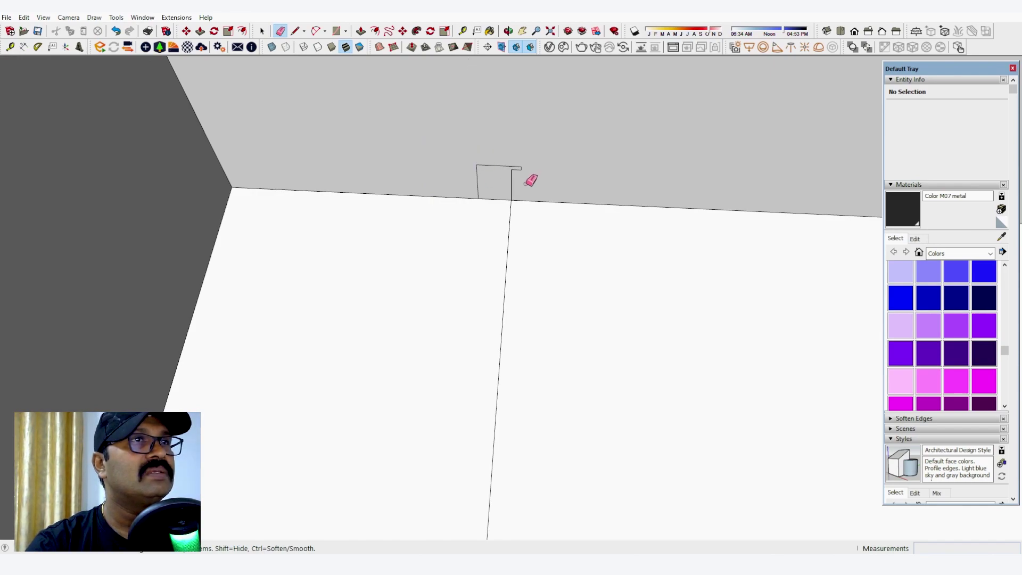
scroll(530, 186, "down", 3)
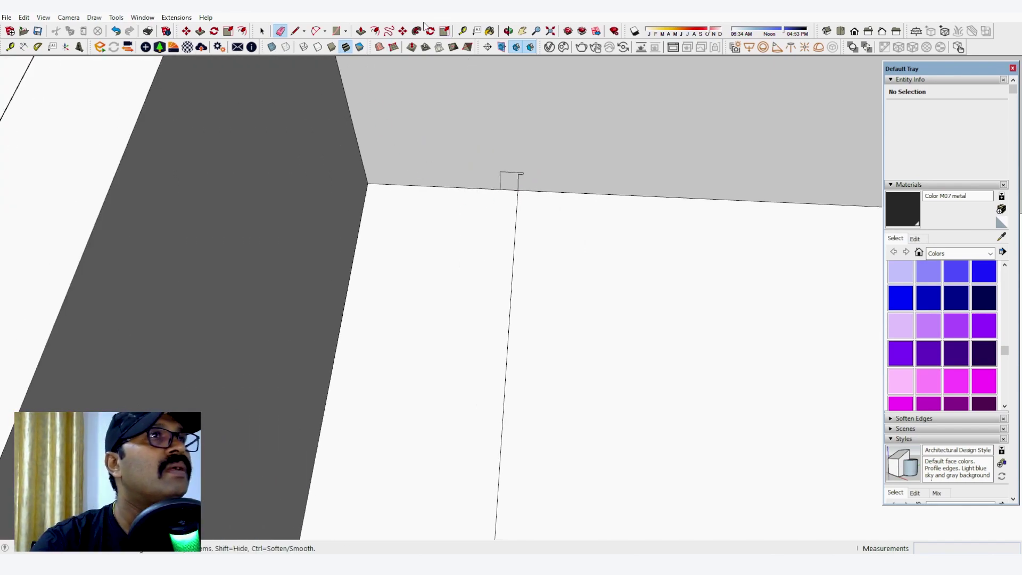
left_click(418, 30)
left_click(507, 185)
scroll(483, 264, "down", 3)
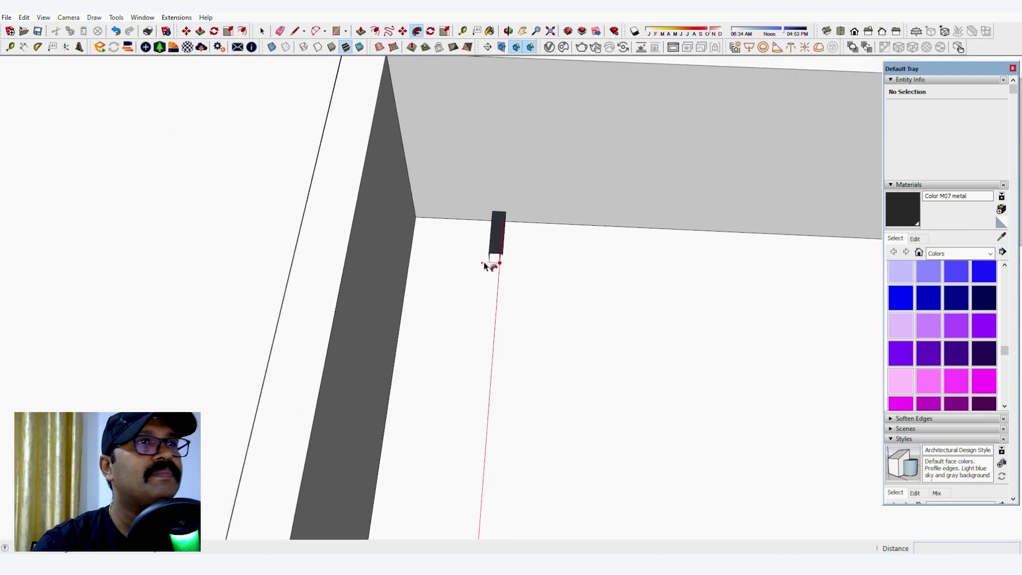
scroll(484, 266, "down", 6)
scroll(506, 415, "up", 1)
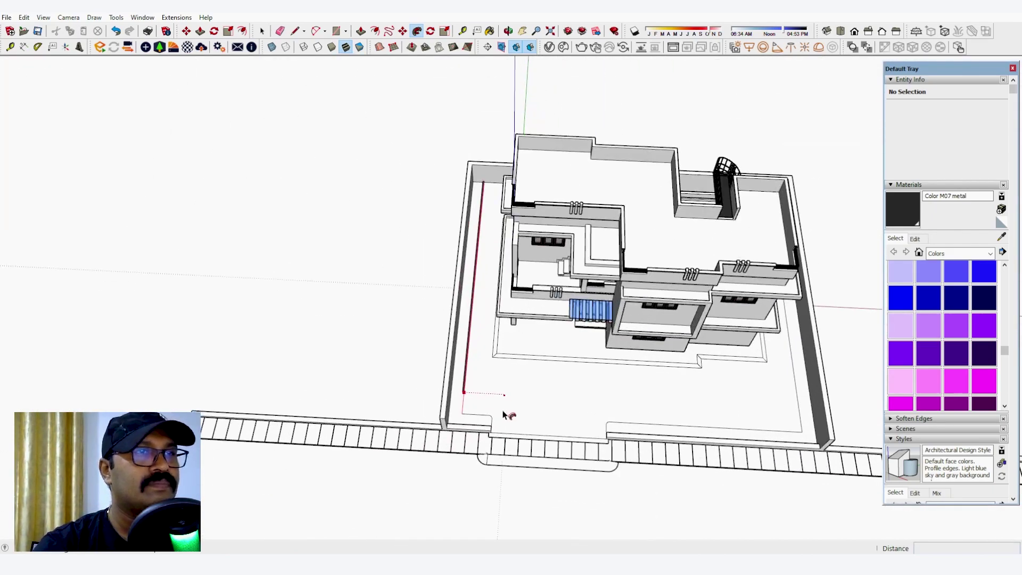
scroll(503, 416, "up", 6)
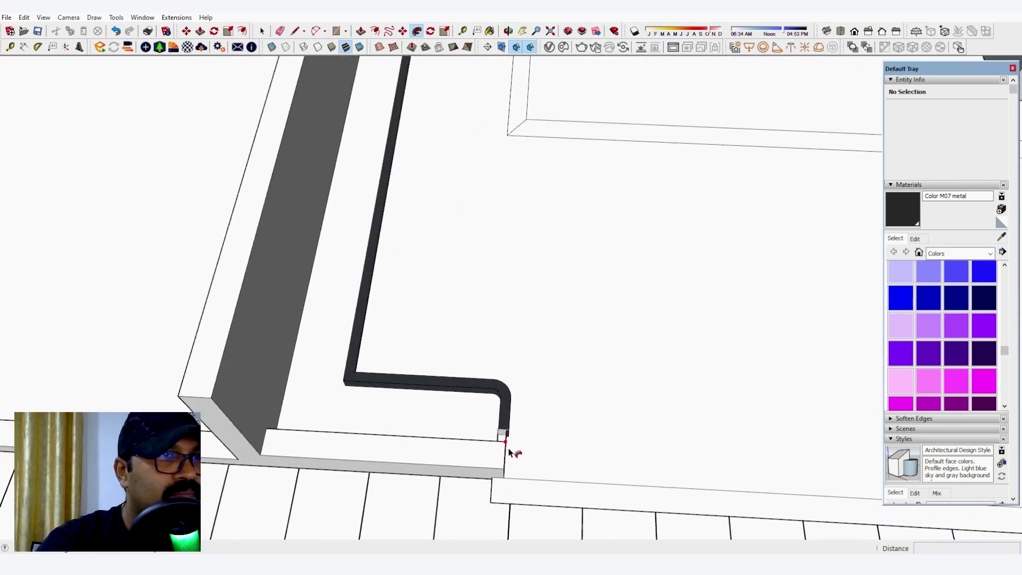
scroll(508, 449, "up", 2)
middle_click_drag(507, 453, 277, 404)
scroll(434, 412, "up", 1)
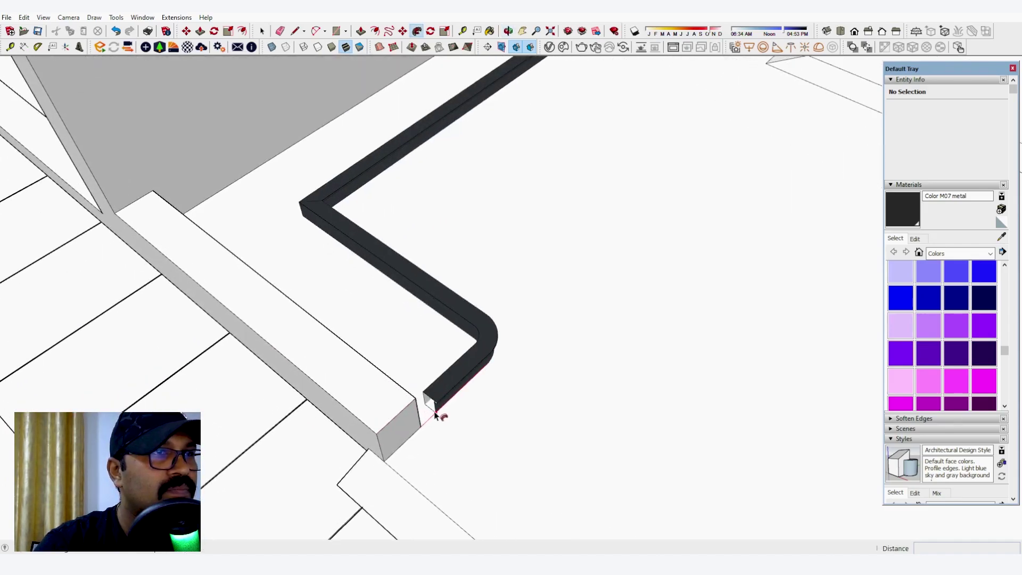
left_click(421, 426)
Push/Pull the strip face between the side boundary wall and the new kerb by 0.05 m.
middle_click_drag(442, 394, 584, 353)
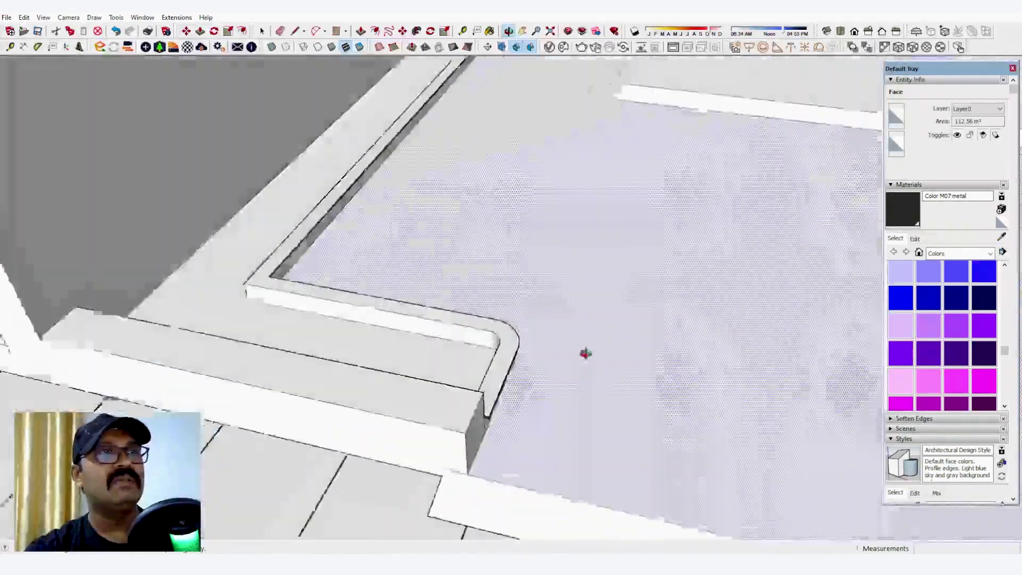
scroll(207, 500, "down", 6)
middle_click_drag(336, 396, 230, 463)
scroll(350, 410, "up", 2)
scroll(276, 393, "up", 3)
scroll(293, 389, "up", 2)
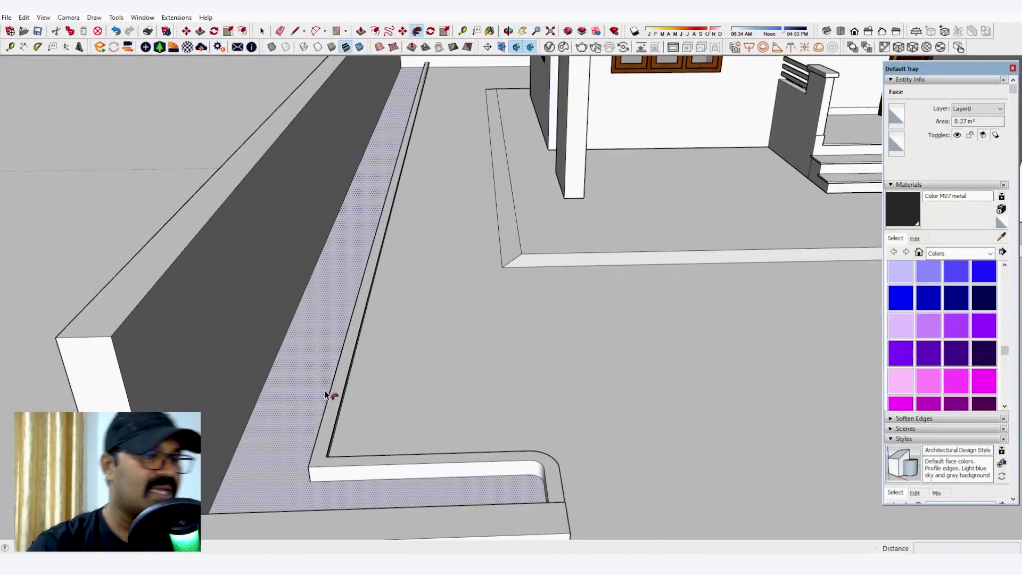
key("p")
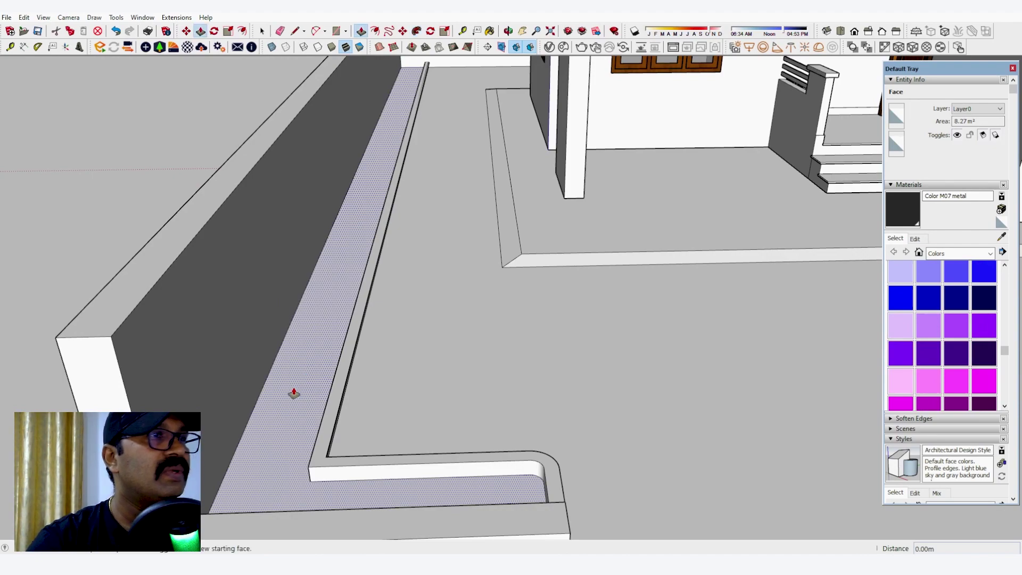
left_click(293, 393)
type(".0")
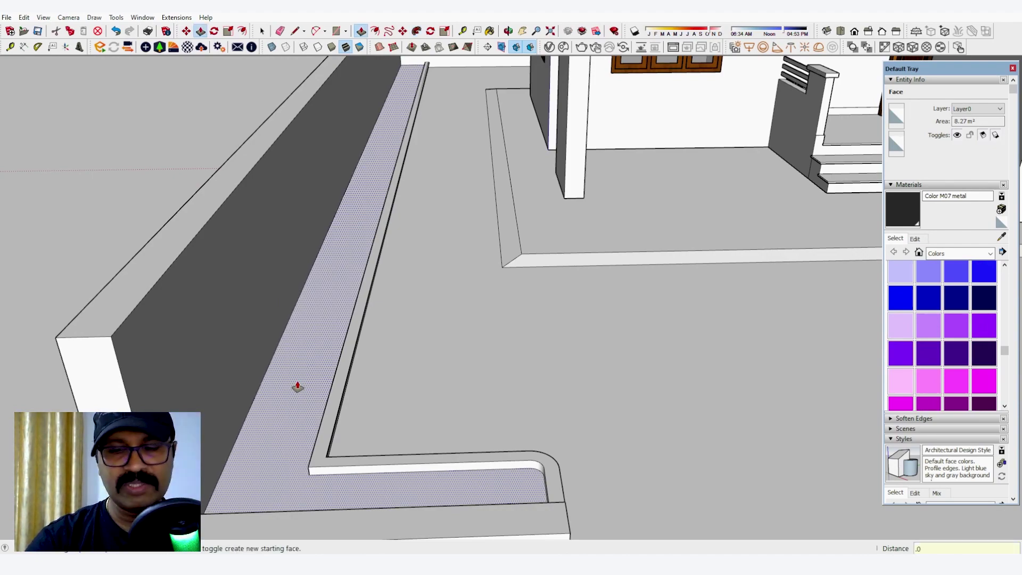
type("5")
key("Return")
Draw a vertical line on the rear wall from the opposite strip line's end, with a 0.02 m horizontal lip at its upper end.
scroll(224, 275, "down", 3)
mouse_move(335, 328)
middle_mouse_down()
mouse_move(243, 274)
mouse_move(315, 330)
middle_mouse_up()
scroll(139, 382, "down", 4)
middle_click_drag(139, 381, 591, 265)
middle_click_drag(626, 250, 771, 146)
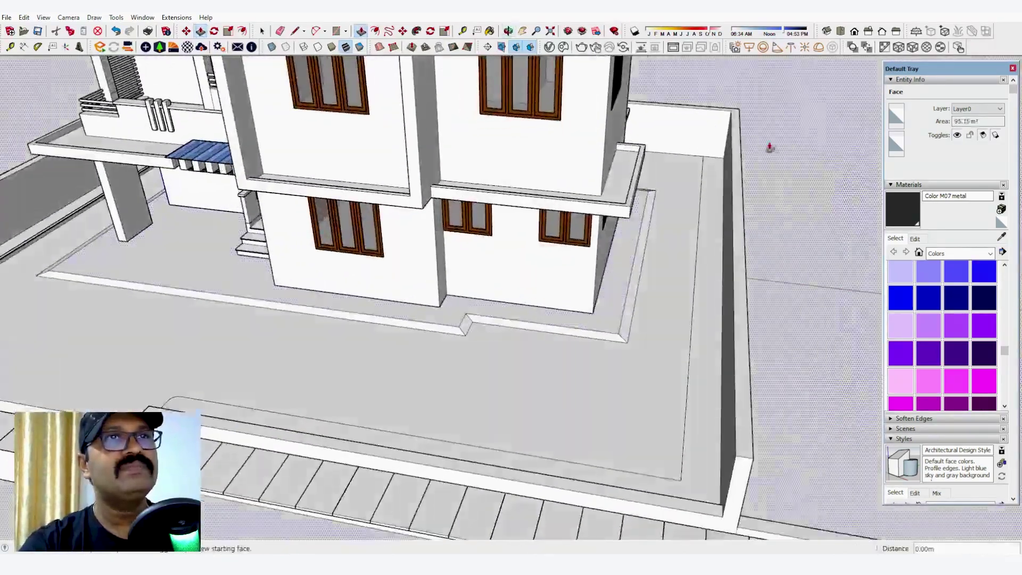
scroll(712, 144, "up", 8)
key("l")
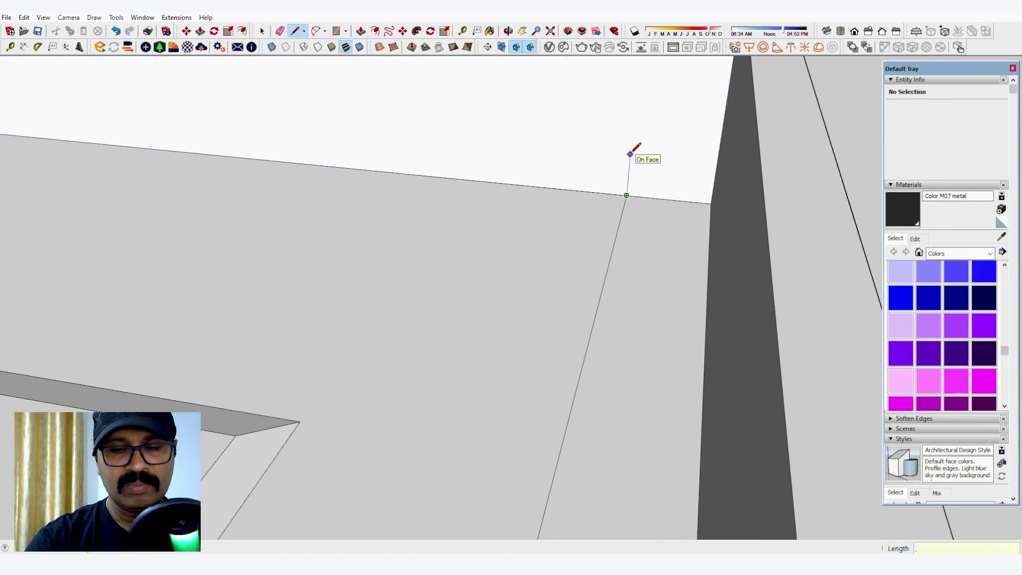
scroll(630, 153, "up", 4)
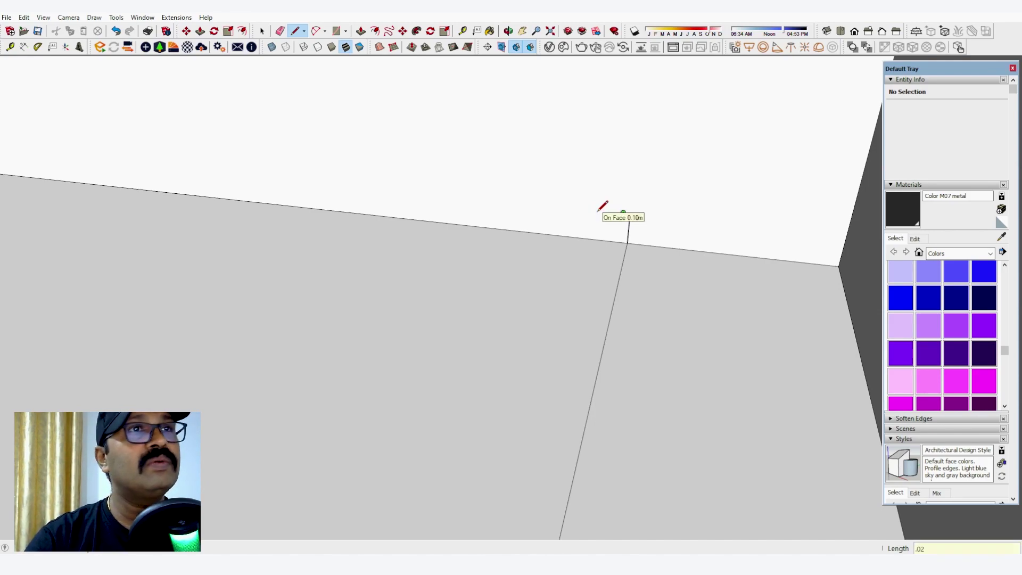
key("Return")
scroll(598, 211, "up", 3)
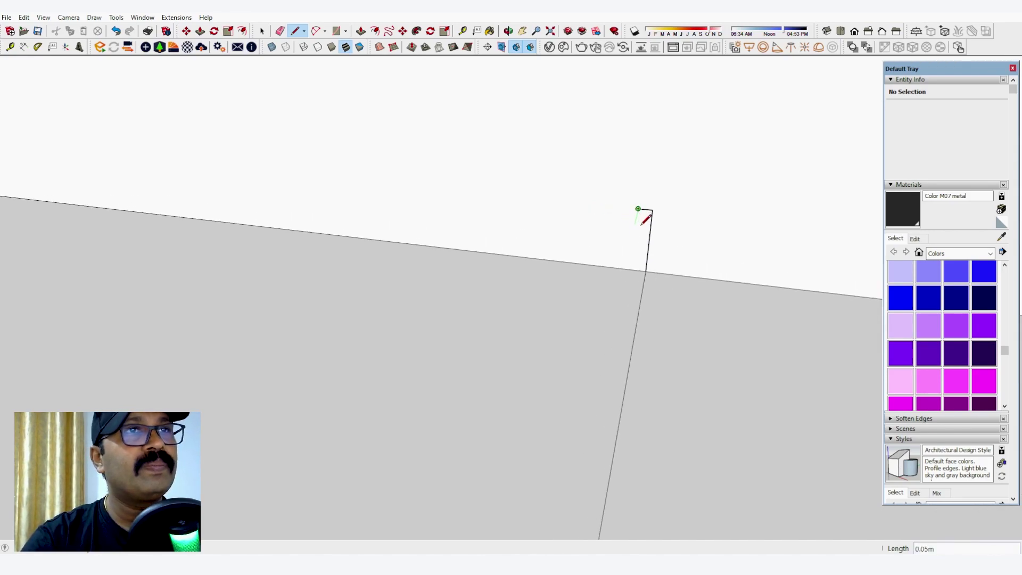
middle_click_drag(637, 232, 721, 110)
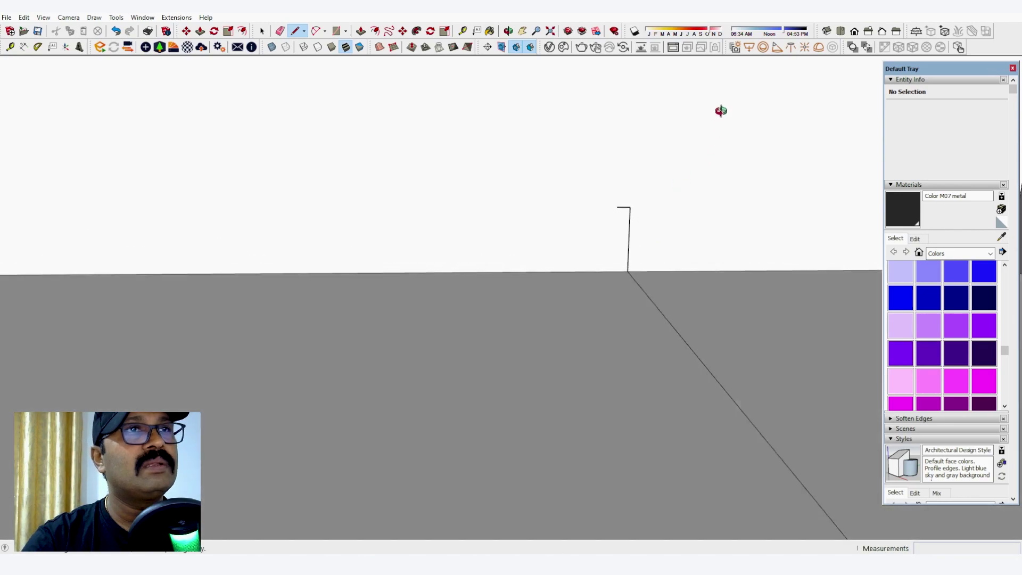
middle_click_drag(616, 238, 12, 137)
scroll(297, 143, "down", 5)
scroll(659, 294, "up", 2)
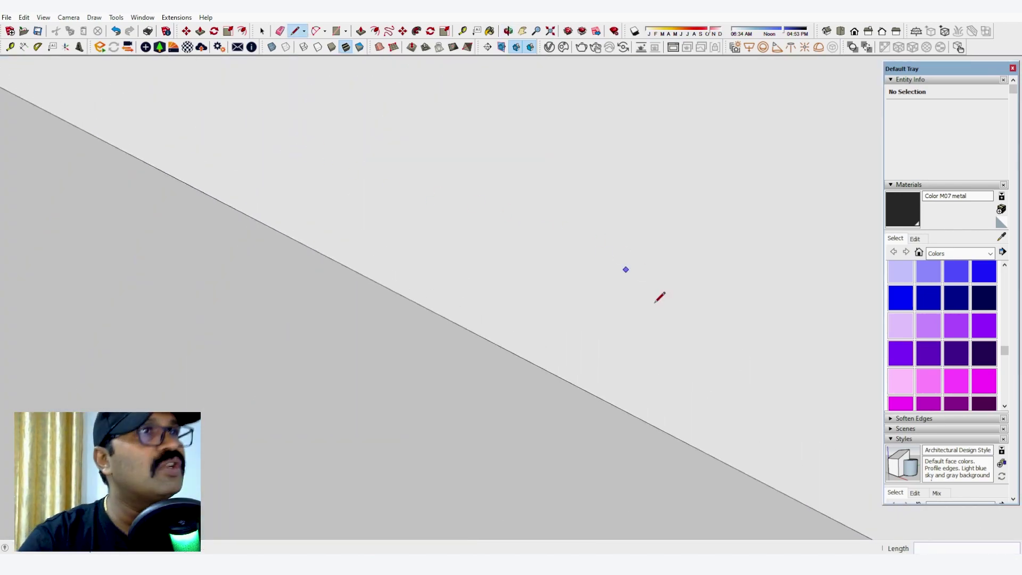
scroll(641, 378, "down", 2)
scroll(641, 381, "down", 6)
middle_click_drag(641, 385, 539, 369)
scroll(228, 90, "up", 4)
scroll(234, 85, "up", 4)
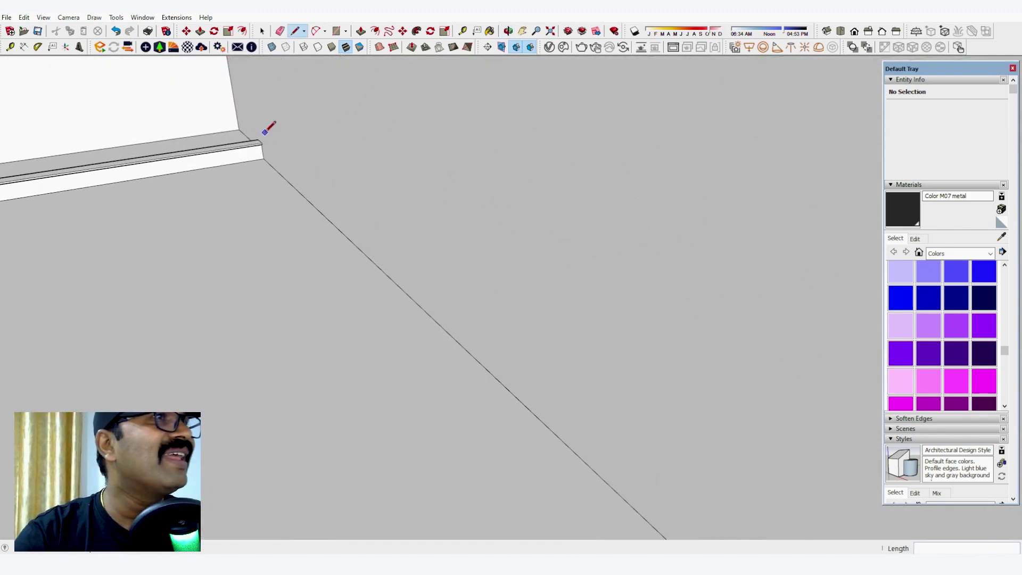
left_click(262, 143)
scroll(269, 131, "down", 8)
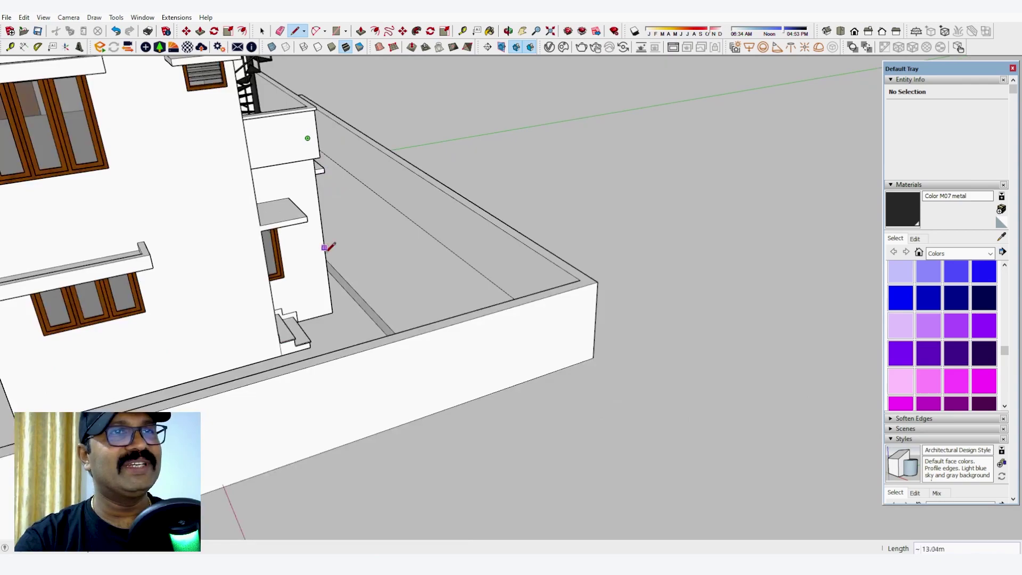
middle_click_drag(329, 247, 503, 300)
scroll(718, 305, "up", 7)
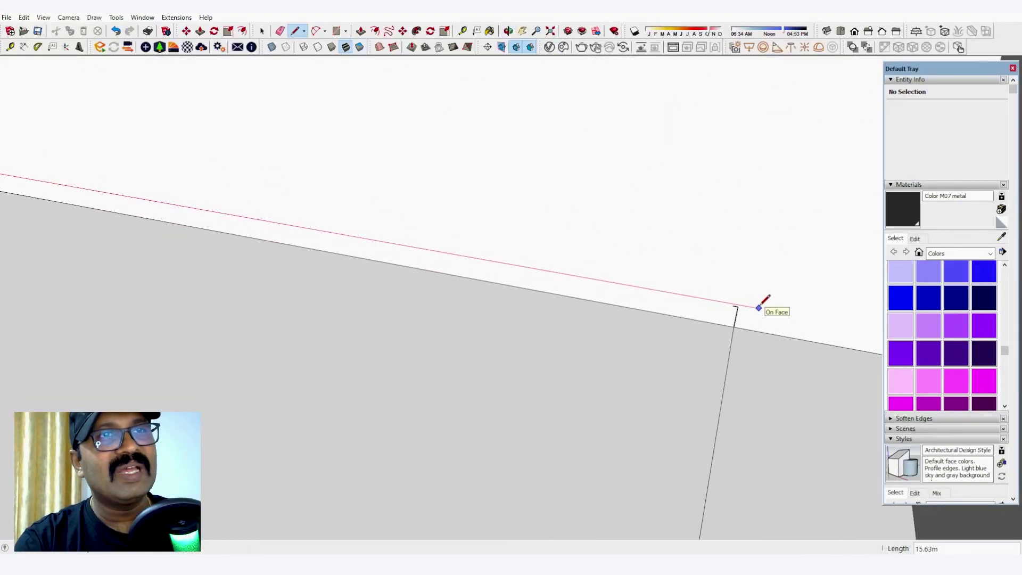
scroll(742, 303, "up", 3)
key("Escape")
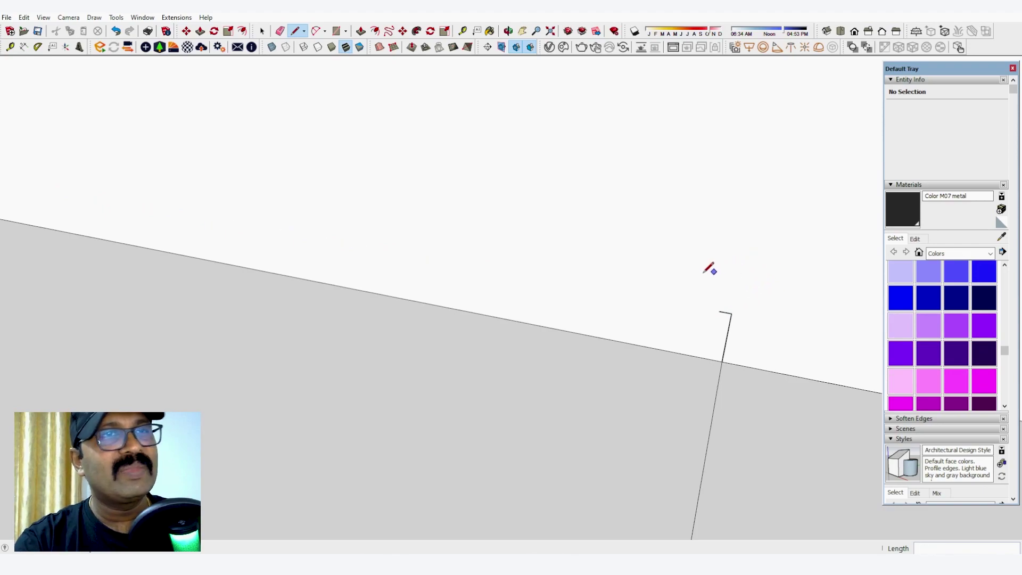
Measure the end profile of the finished kerb with the Tape Measure tool for use at the opposite corner.
scroll(578, 347, "down", 6)
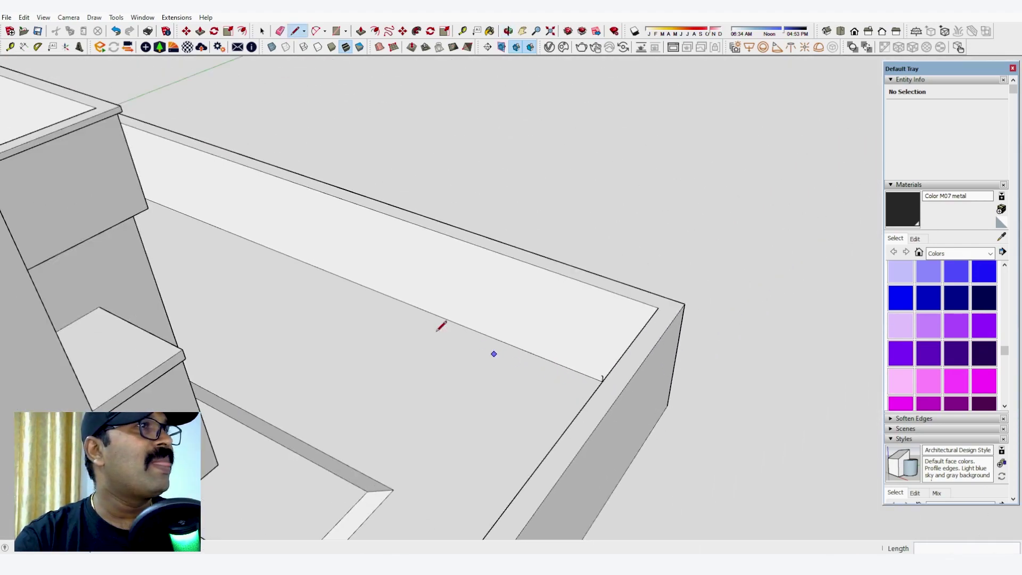
scroll(372, 319, "down", 5)
scroll(213, 176, "up", 8)
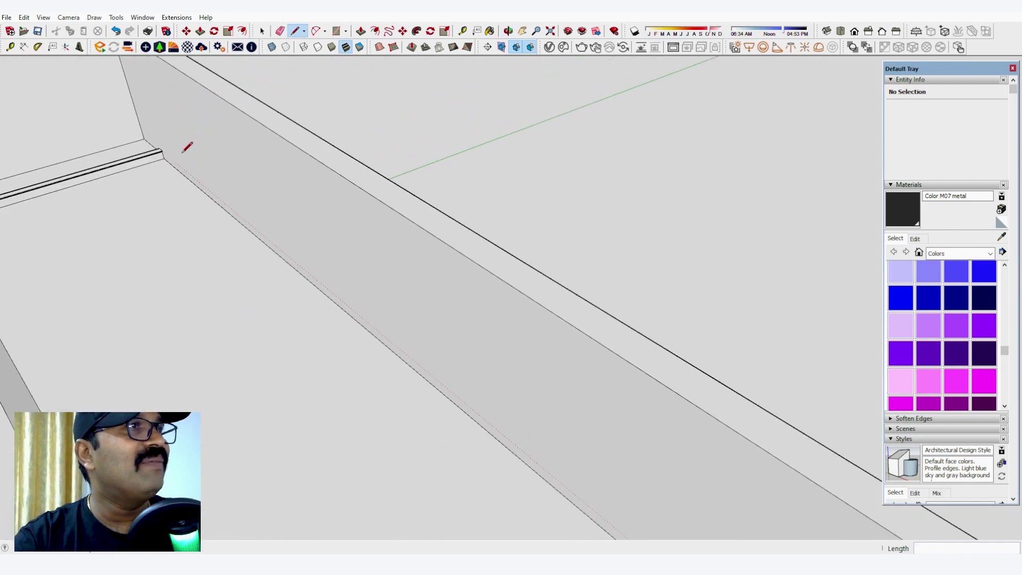
scroll(167, 133, "up", 3)
key("t")
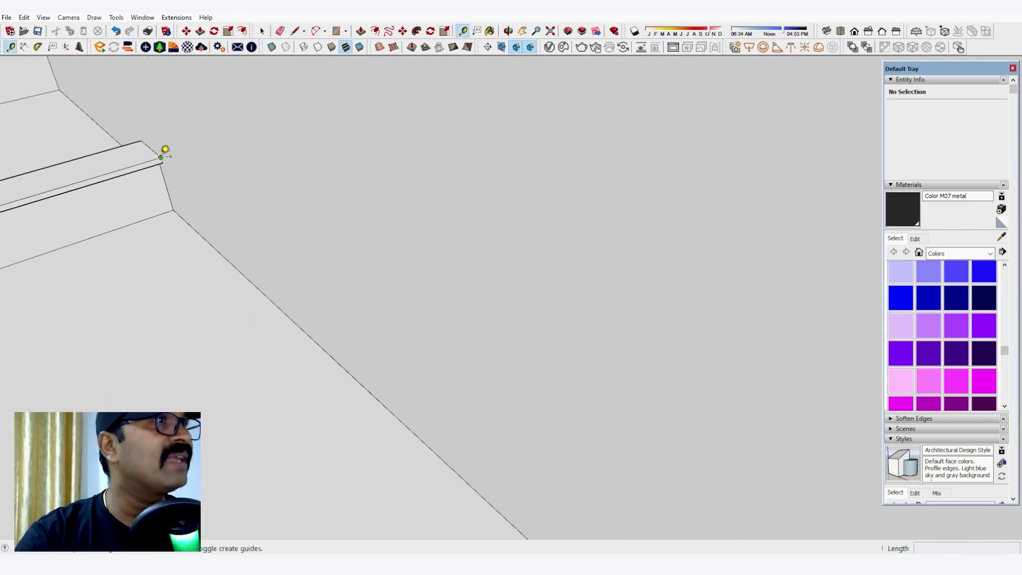
left_click(161, 158)
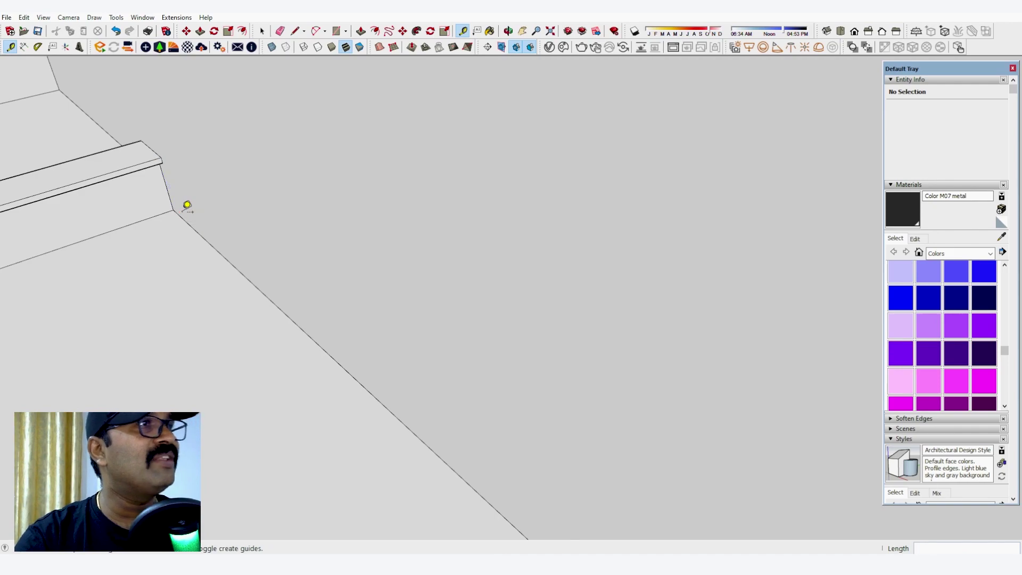
scroll(149, 149, "down", 6)
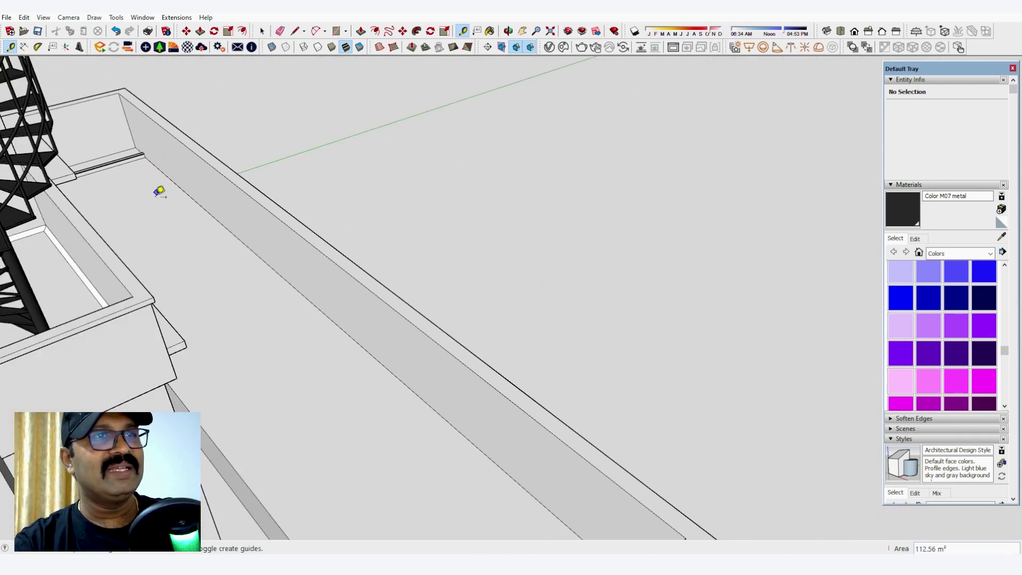
scroll(157, 199, "down", 3)
scroll(411, 349, "up", 10)
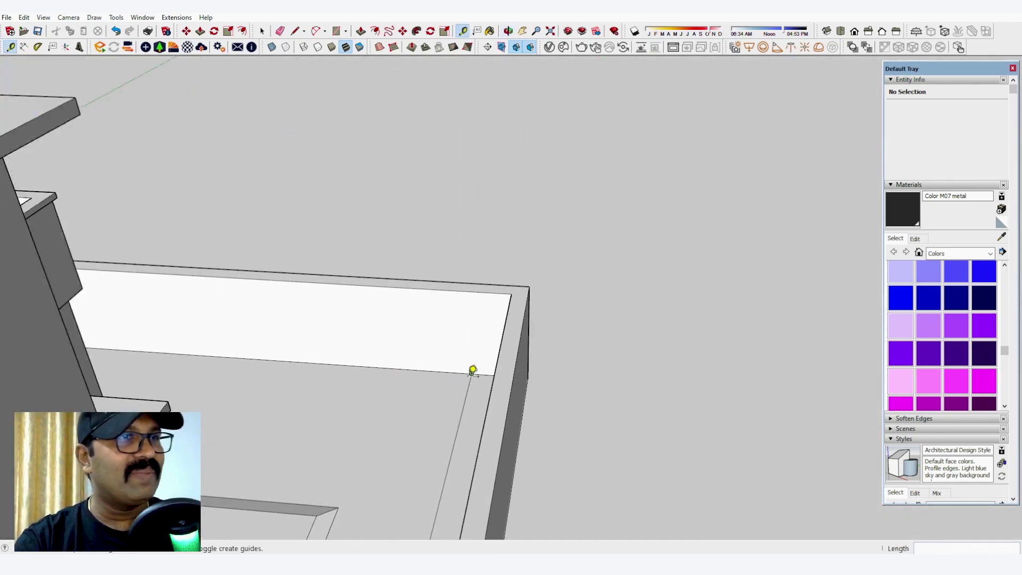
Set a guide 0.11 m above the rear wall's base and complete the closed kerb profile along it with lines.
scroll(472, 369, "up", 6)
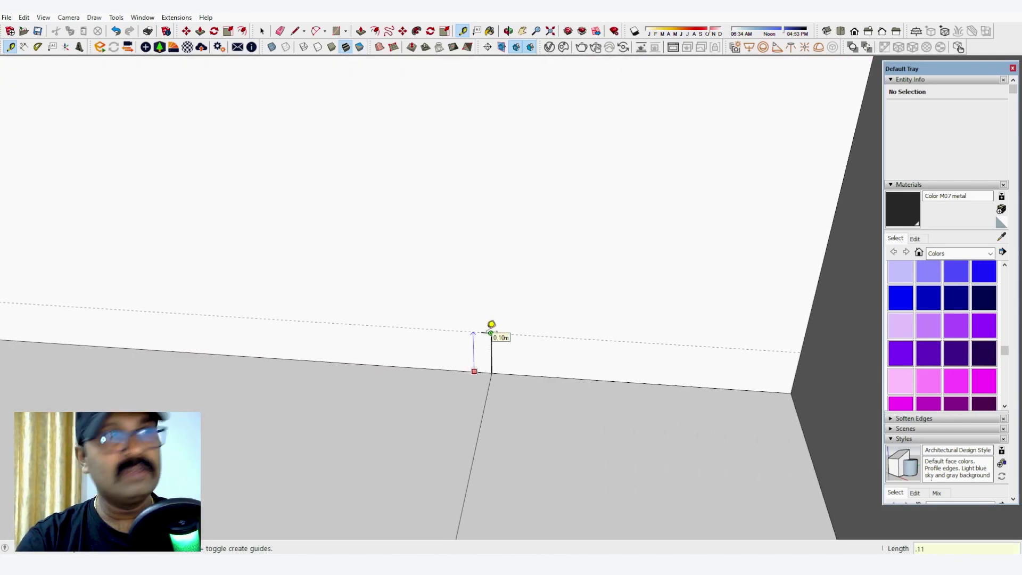
key("Return")
scroll(495, 333, "up", 3)
key("l")
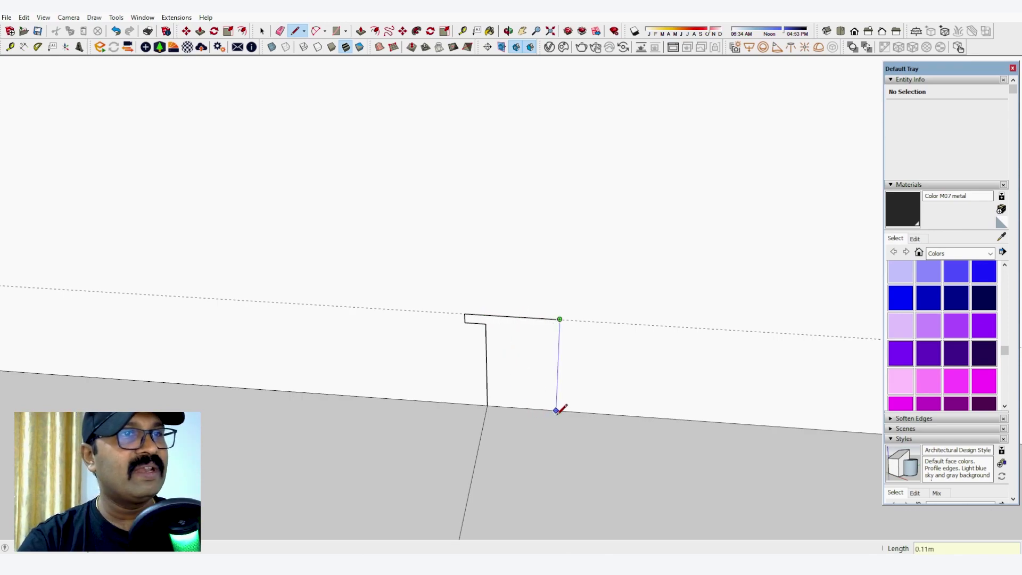
scroll(480, 262, "down", 2)
key("e")
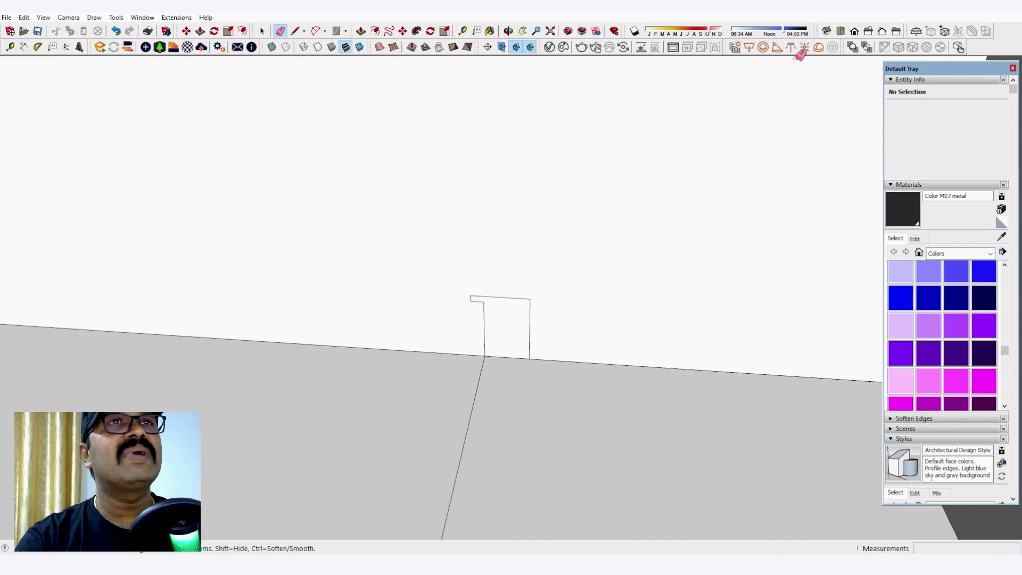
Extrude the kerb profile with Follow Me along the opposite strip line and around the rounded corner towards the front wall's end.
left_click(417, 32)
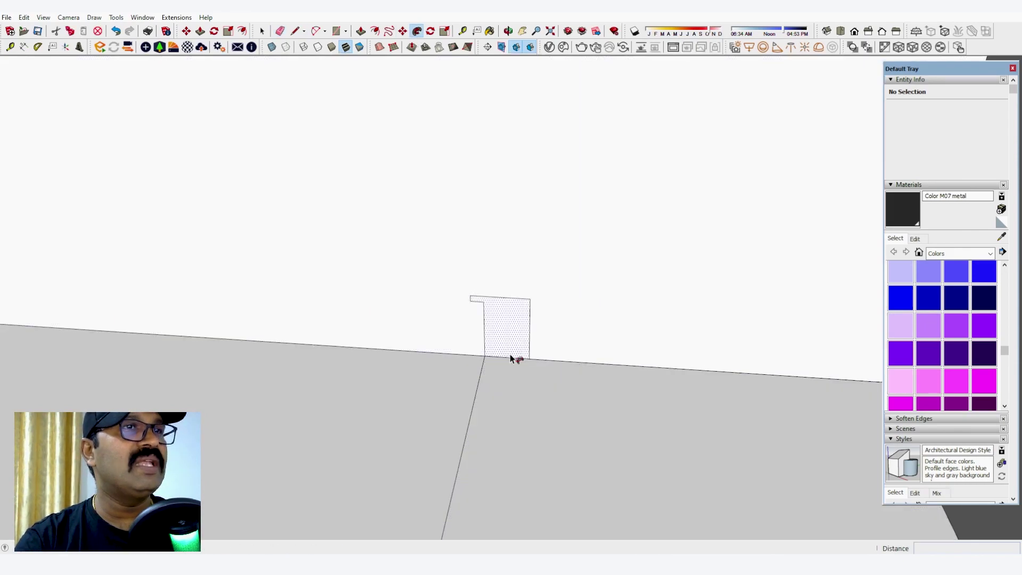
left_click(510, 354)
scroll(469, 430, "down", 10)
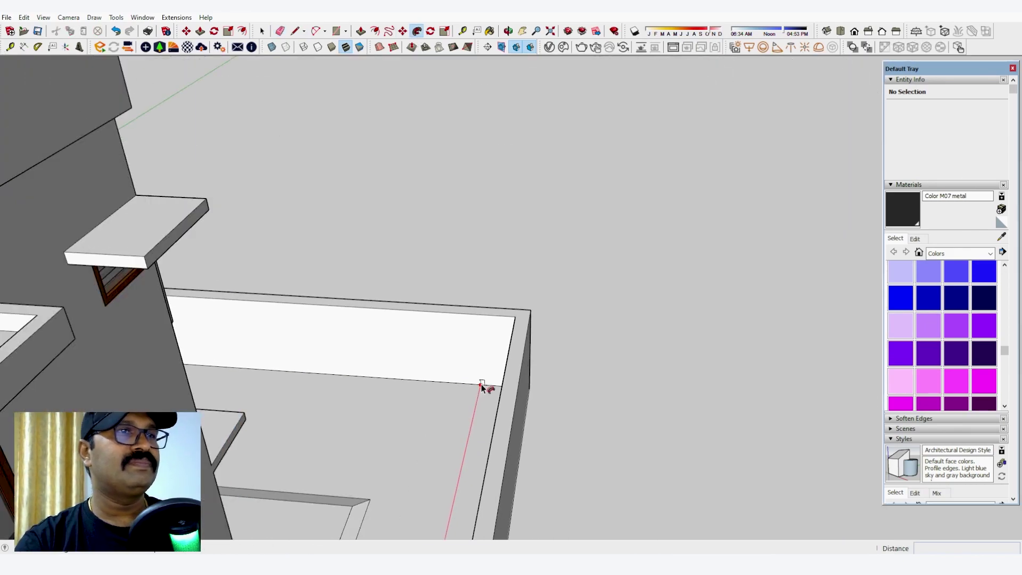
scroll(482, 393, "down", 2)
scroll(490, 472, "up", 12)
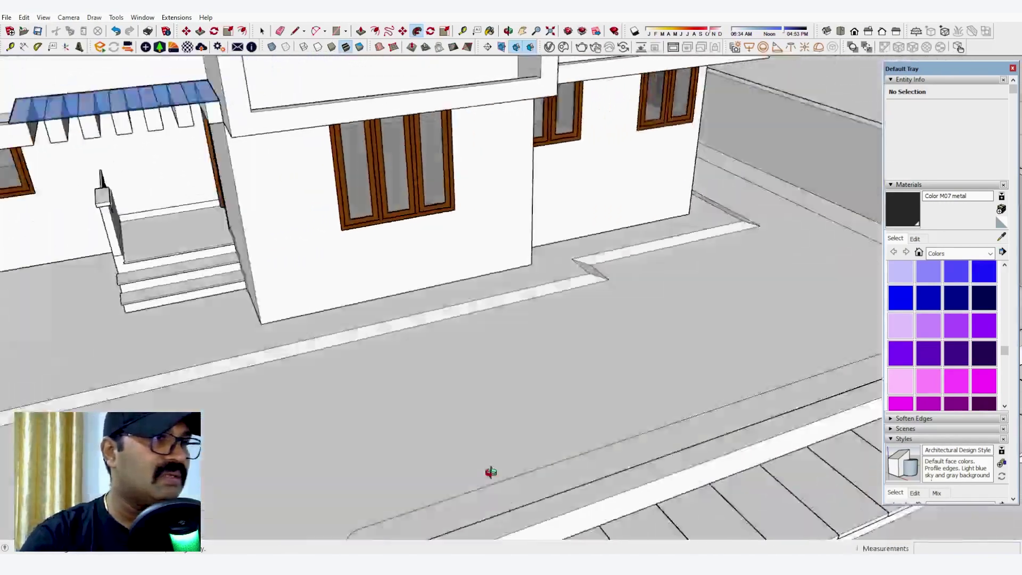
middle_click_drag(491, 471, 626, 429)
scroll(626, 429, "down", 3)
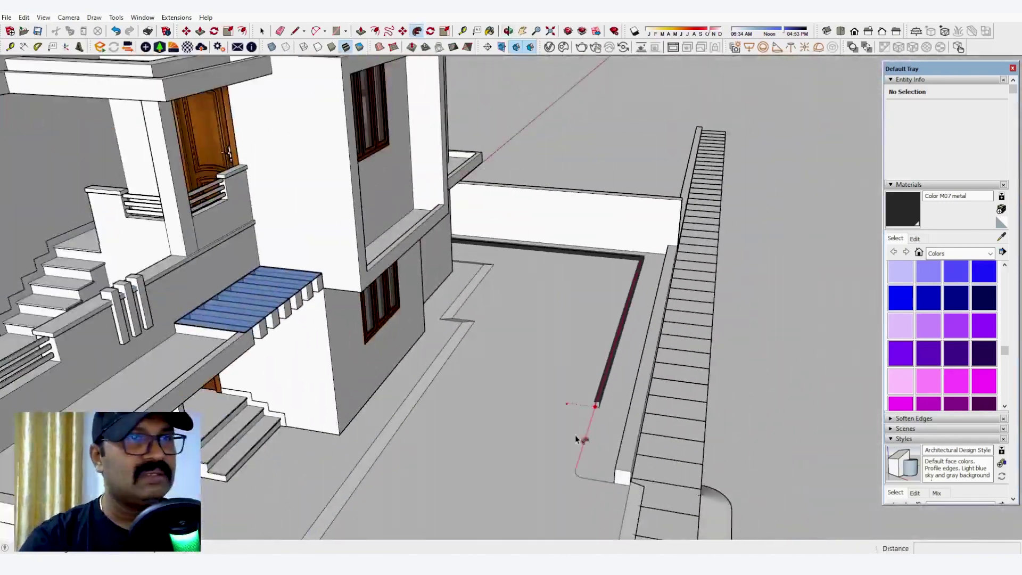
scroll(598, 485, "up", 4)
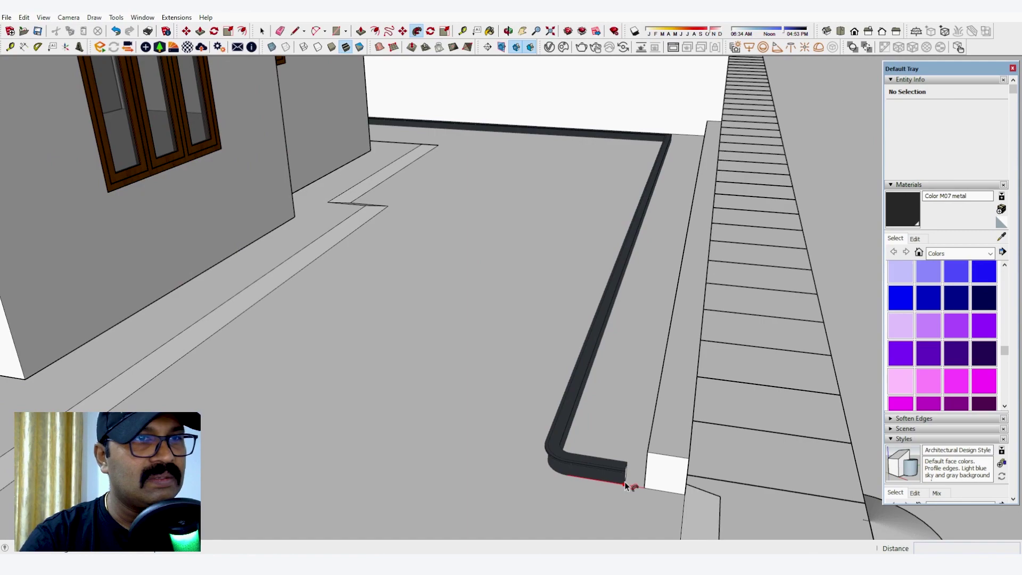
left_click(642, 487)
Push/Pull the new kerb's end face to close the gap to the front wall.
middle_click_drag(649, 490, 481, 463)
scroll(570, 504, "up", 3)
key("p")
left_click(568, 503)
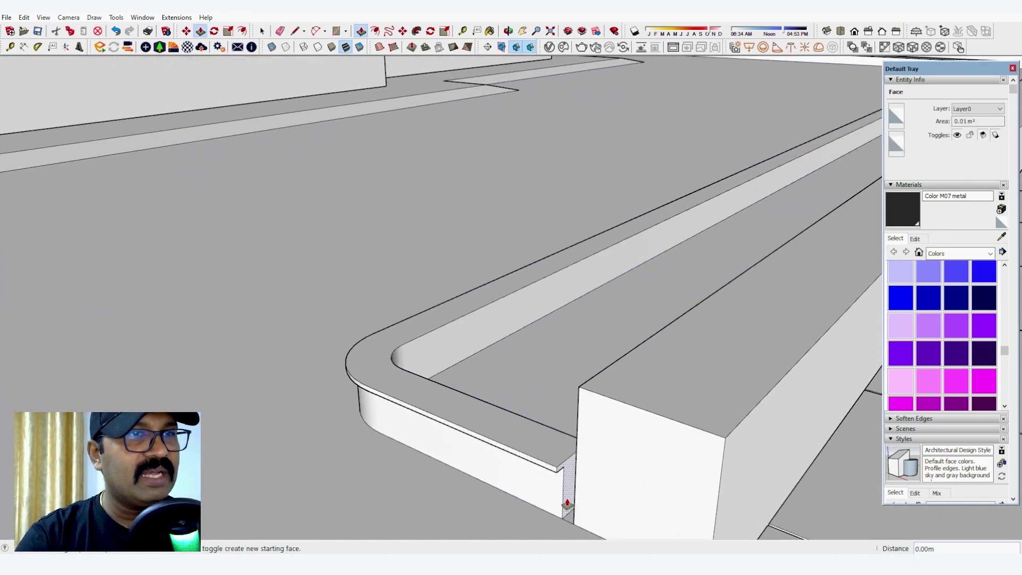
left_click(574, 494)
Push/Pull the strip face between the front wall and the new kerb by 0.05 m, level with the opposite planting strip.
scroll(686, 435, "down", 3)
middle_click_drag(685, 433, 538, 471)
scroll(692, 323, "down", 4)
middle_click_drag(668, 351, 610, 395)
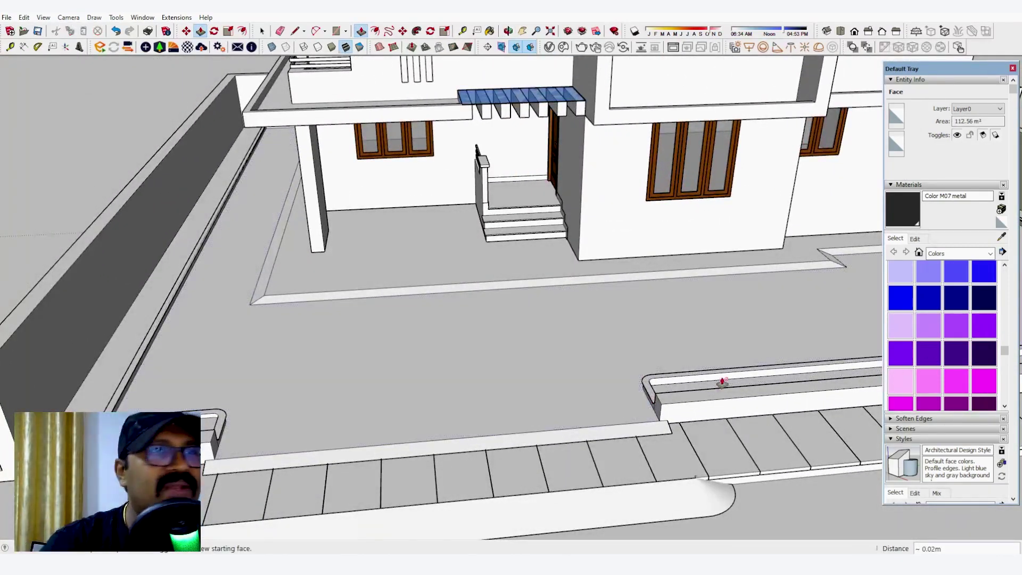
middle_click_drag(723, 381, 443, 418)
scroll(283, 338, "up", 3)
scroll(312, 355, "down", 4)
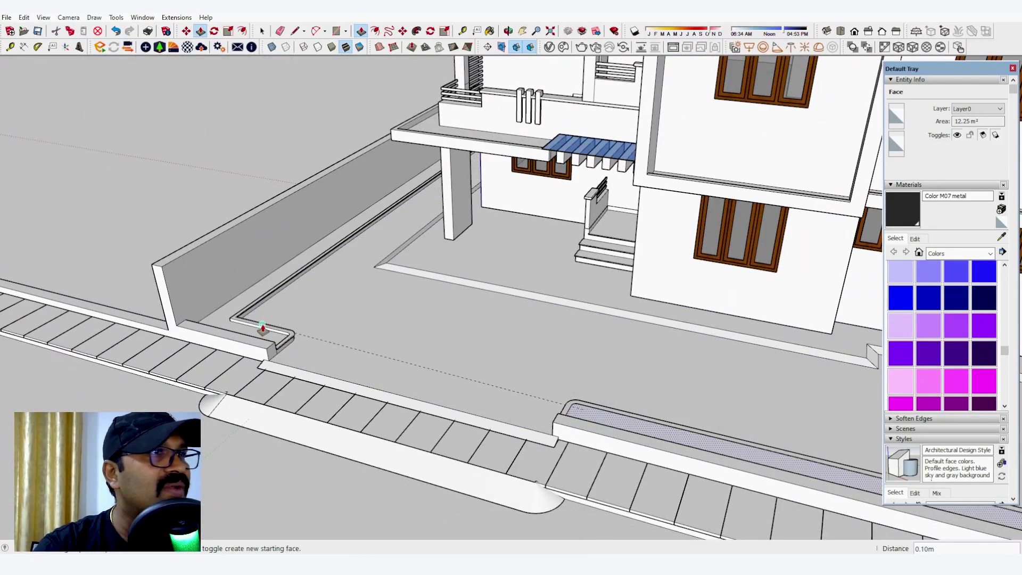
scroll(267, 335, "up", 3)
scroll(369, 392, "down", 2)
Push/Pull the end face of the short front wall at the gate opening by 0.02 m, flush with the kerb lip.
middle_click_drag(370, 393, 381, 456)
scroll(287, 311, "up", 2)
scroll(287, 311, "up", 2)
scroll(308, 299, "up", 2)
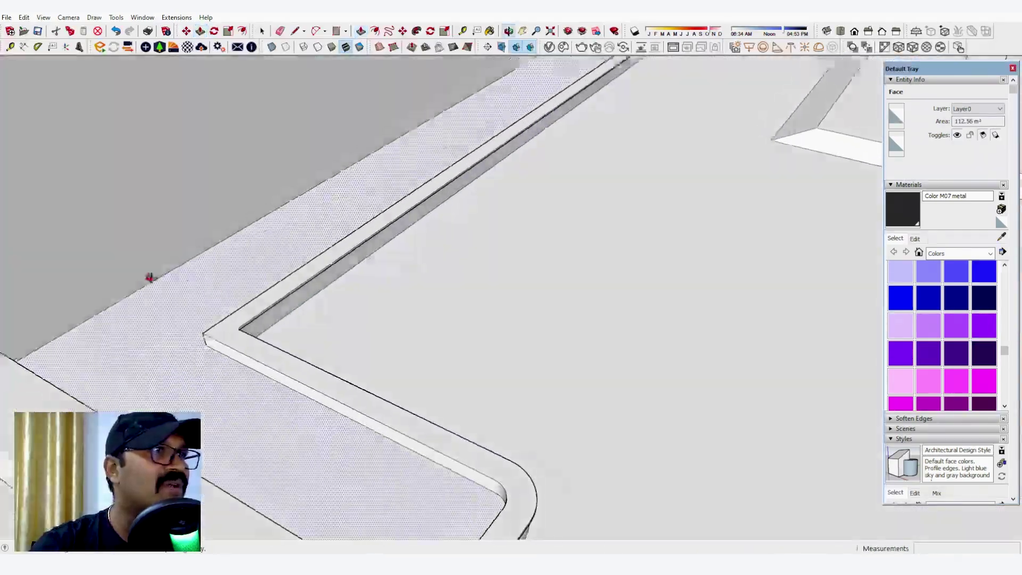
middle_click_drag(151, 277, 443, 269)
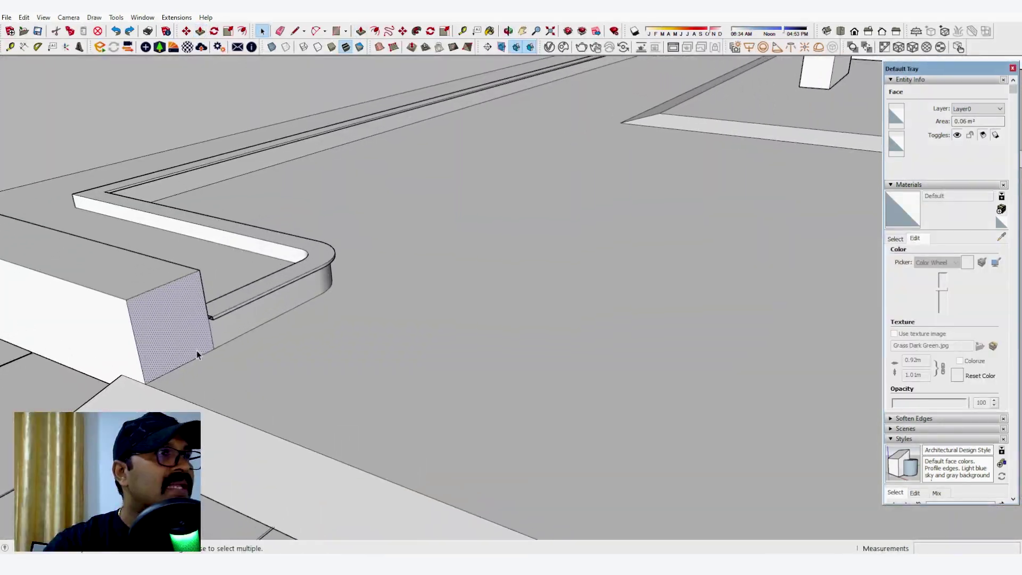
scroll(181, 315, "up", 2)
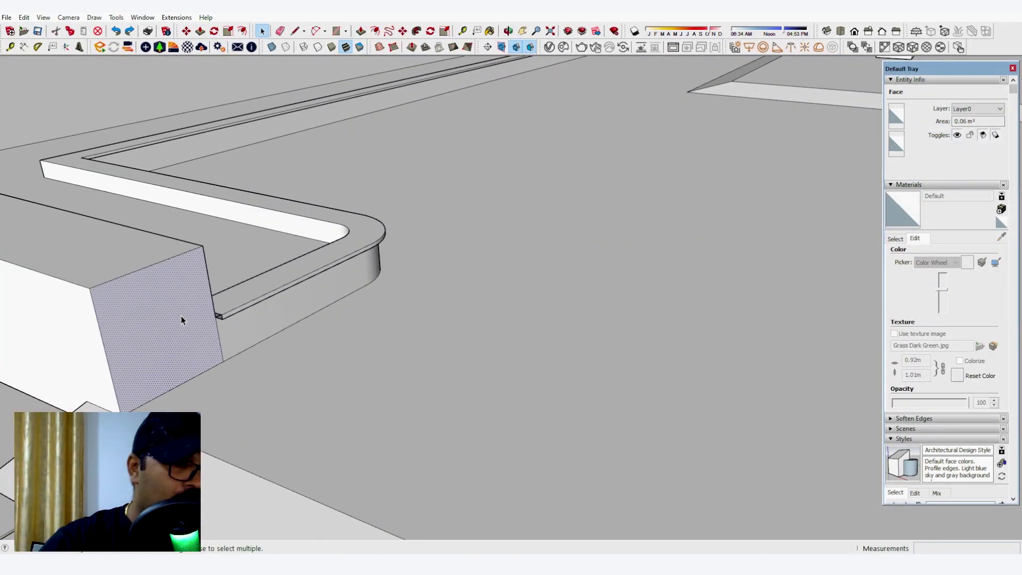
key("p")
scroll(212, 308, "up", 3)
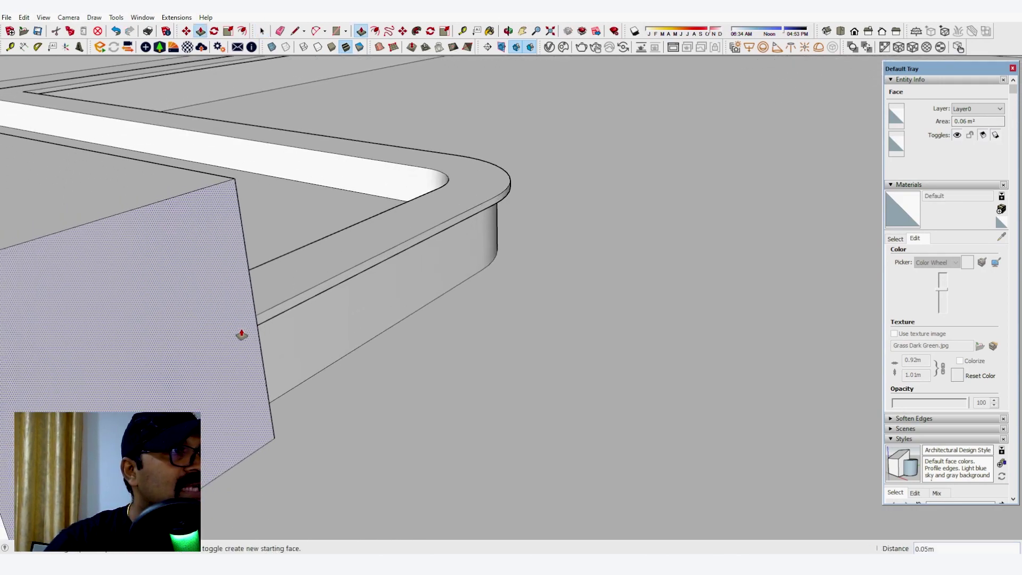
left_click(294, 299)
scroll(178, 285, "down", 2)
scroll(177, 285, "down", 2)
Extend the long front wall's end face across the gate opening by 0.02 m to its kerb lip with Push/Pull.
middle_click_drag(177, 285, 71, 228)
middle_click_drag(290, 239, 368, 288)
scroll(27, 278, "down", 5)
middle_click_drag(47, 293, 447, 324)
scroll(778, 311, "up", 4)
scroll(798, 305, "up", 2)
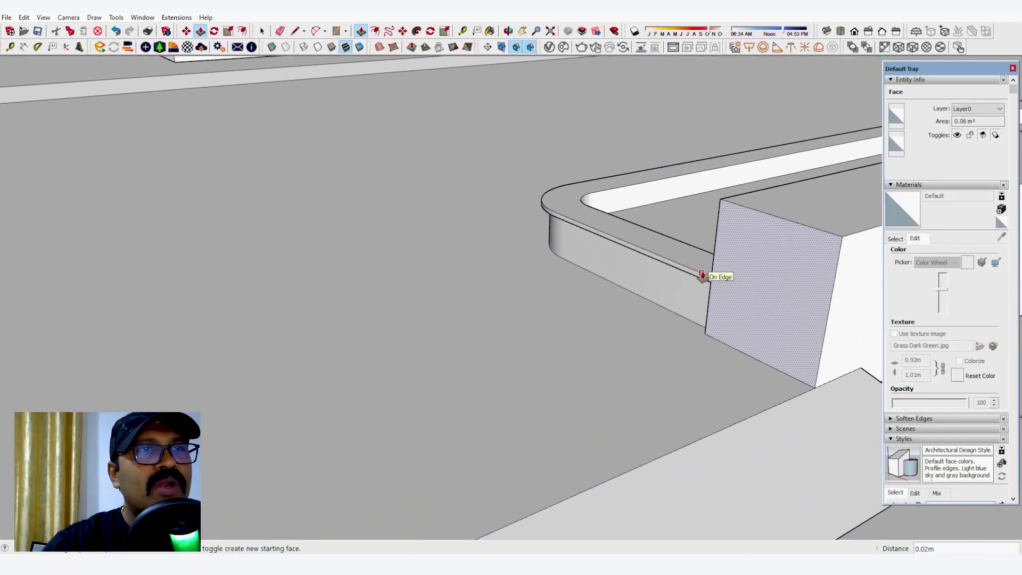
scroll(698, 297, "down", 4)
middle_click_drag(730, 276, 625, 280)
scroll(665, 284, "down", 4)
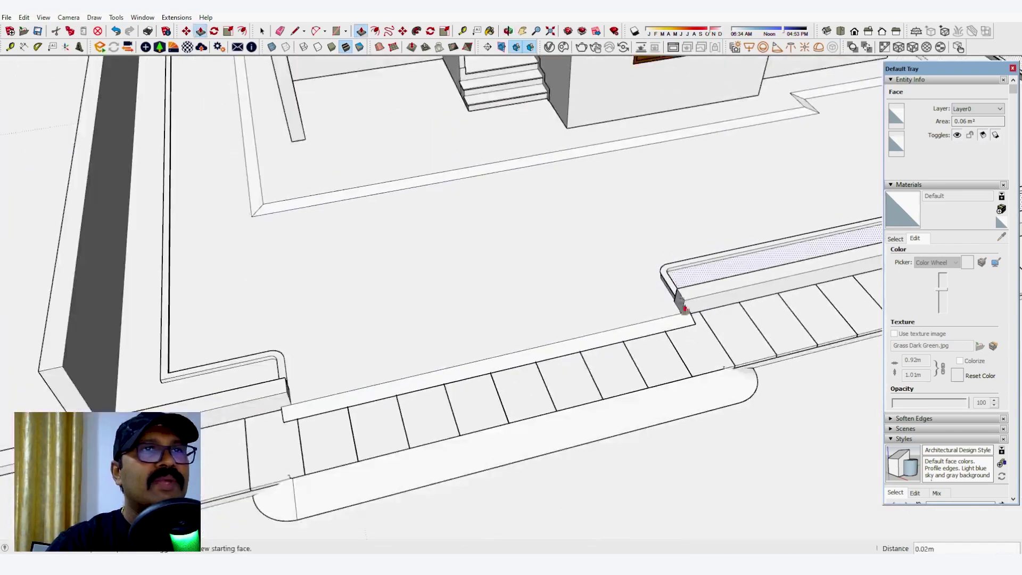
Draw a 2.97 m line from the house border's front corner to the rounded kerb corner beside the short front wall.
scroll(685, 310, "down", 2)
middle_click_drag(685, 310, 446, 432)
scroll(339, 282, "up", 3)
middle_click_drag(339, 283, 53, 349)
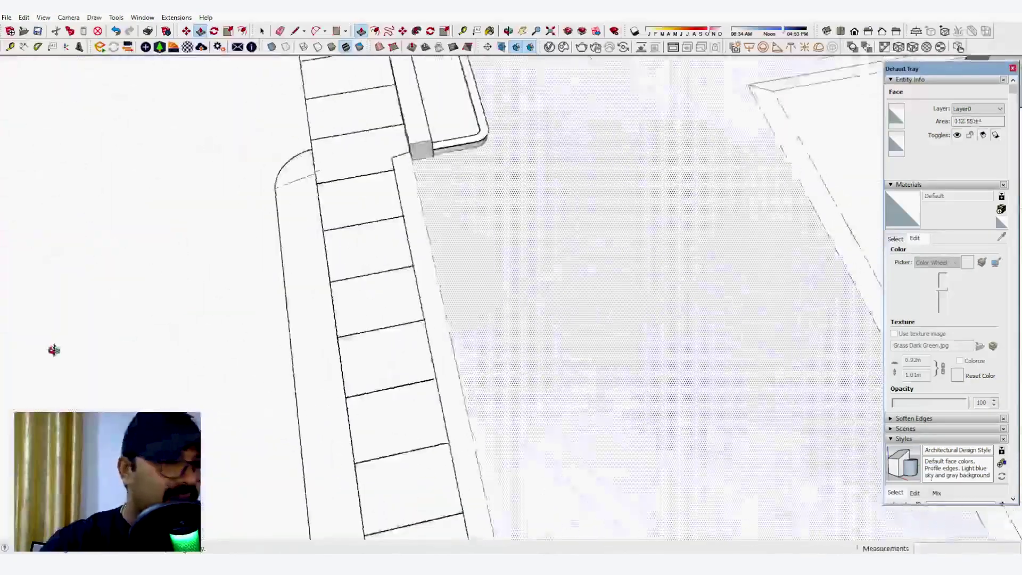
key("l")
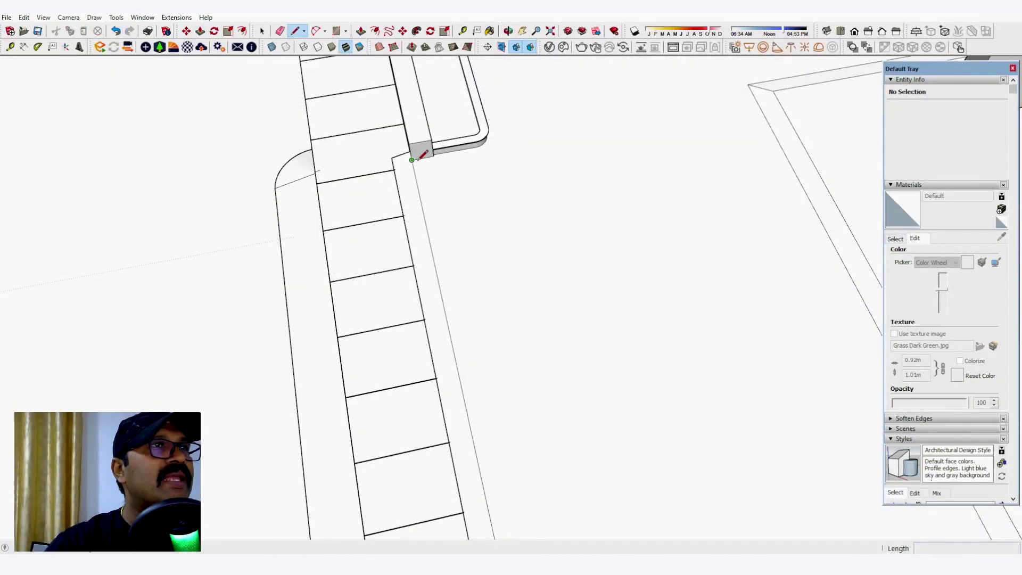
middle_click_drag(441, 151, 554, 285)
scroll(554, 285, "down", 3)
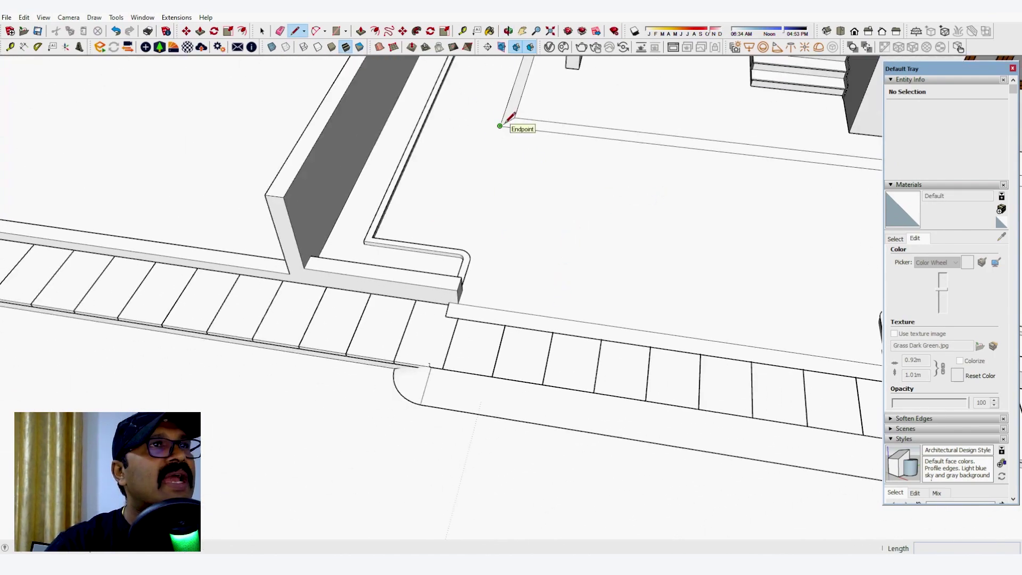
left_click(505, 123)
scroll(524, 154, "up", 2)
middle_click_drag(277, 227, 27, 287)
middle_click_drag(608, 160, 538, 195)
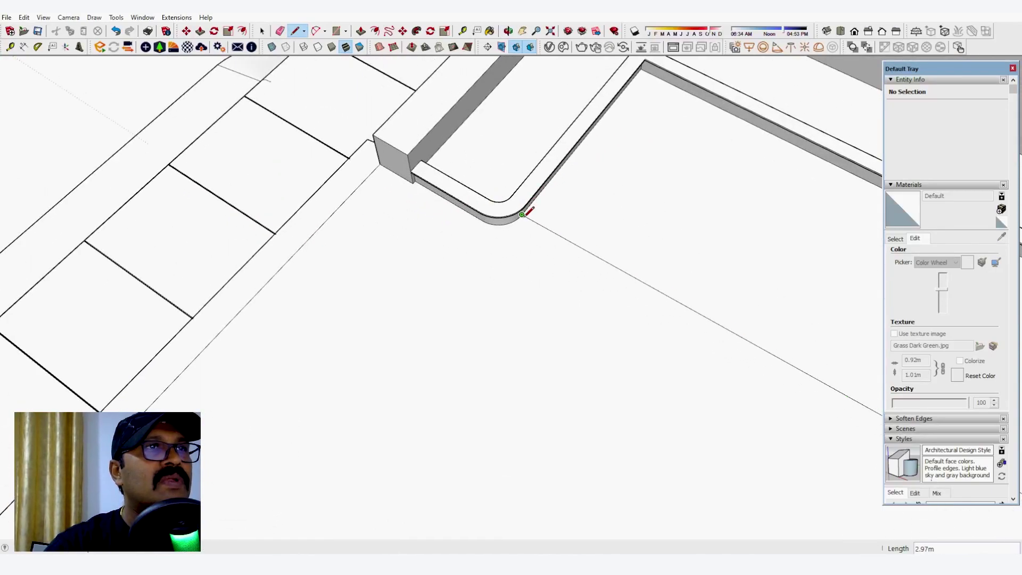
Place a guide along the kerb side at the short front wall's end and measure its offset from the drawn line.
middle_click_drag(537, 201, 382, 300)
scroll(669, 242, "up", 2)
middle_click_drag(655, 221, 669, 226)
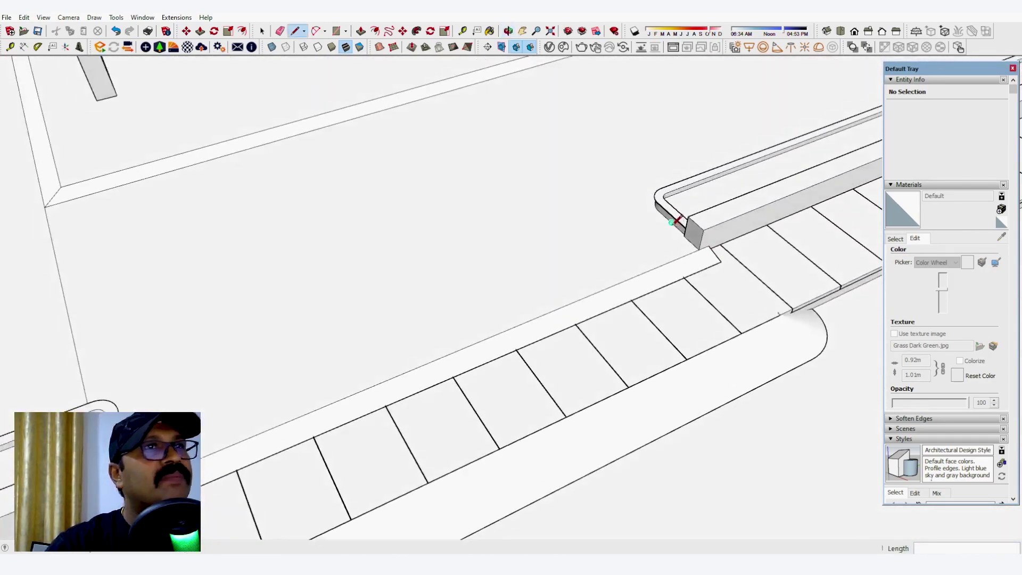
scroll(601, 240, "down", 2)
middle_click_drag(644, 272, 372, 200)
scroll(372, 200, "up", 3)
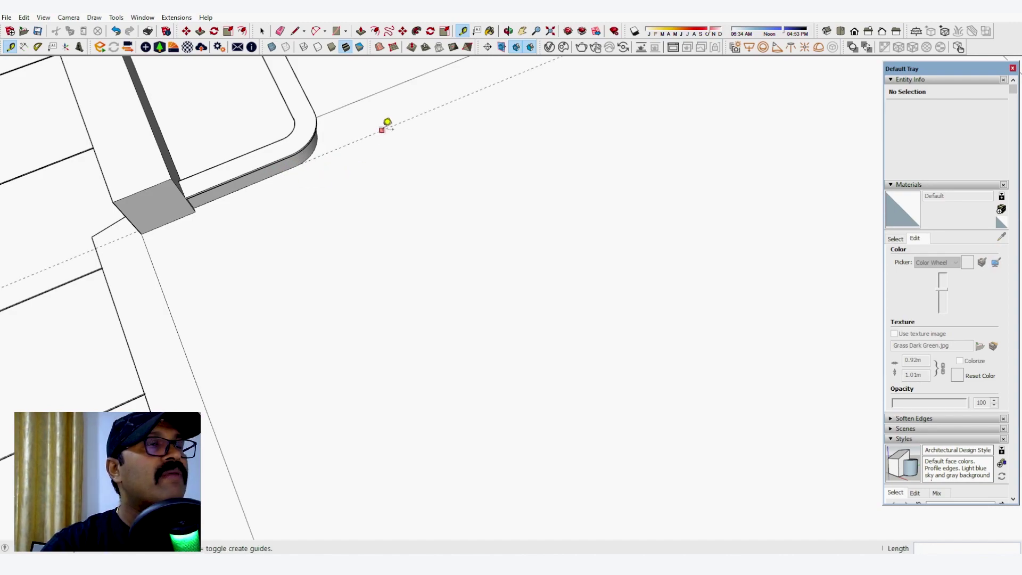
scroll(193, 191, "down", 10)
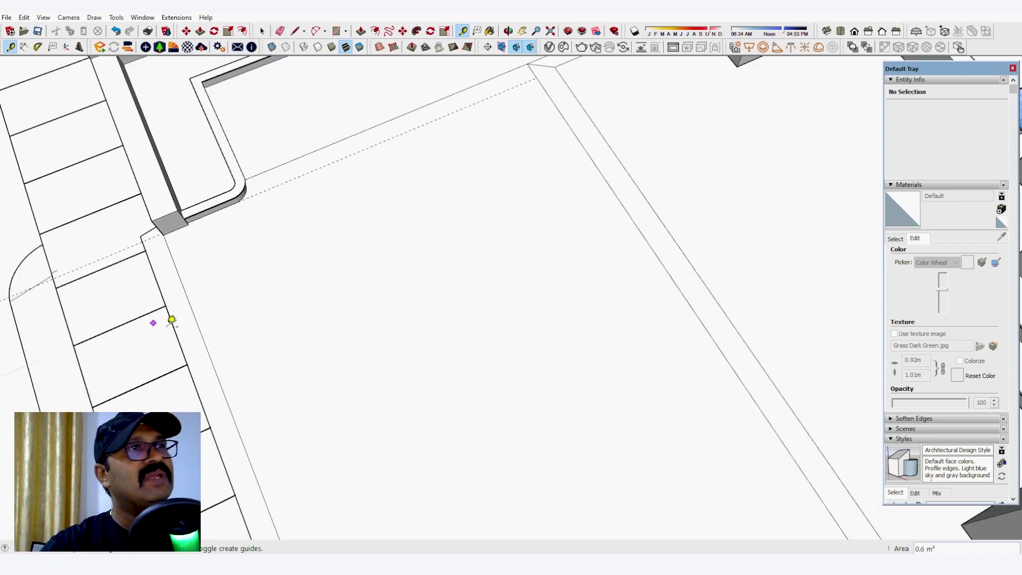
Place a guide along the kerb side at the long front wall's end, with a parallel guide offset 0.2 m inward.
scroll(686, 257, "up", 6)
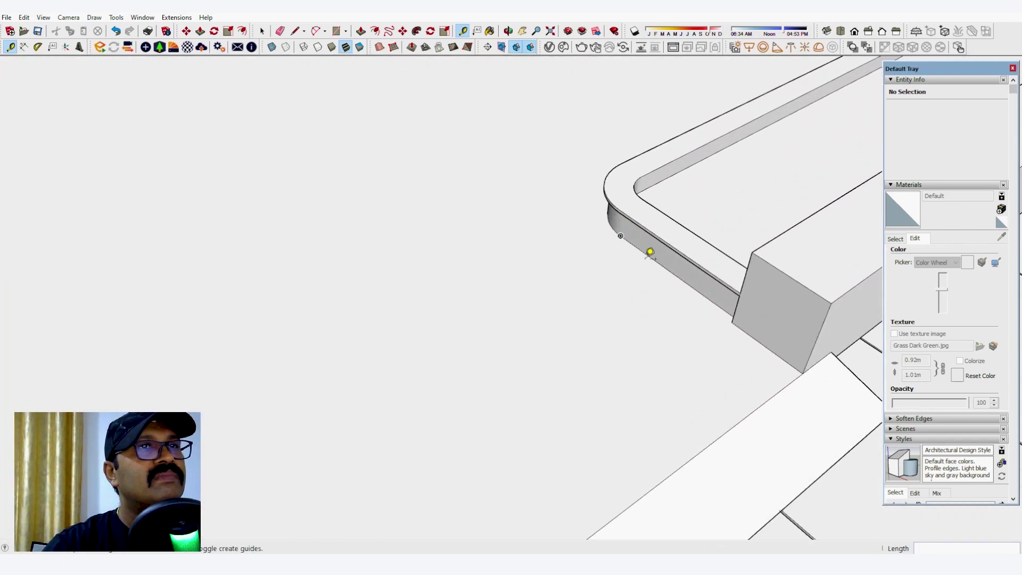
scroll(553, 234, "down", 2)
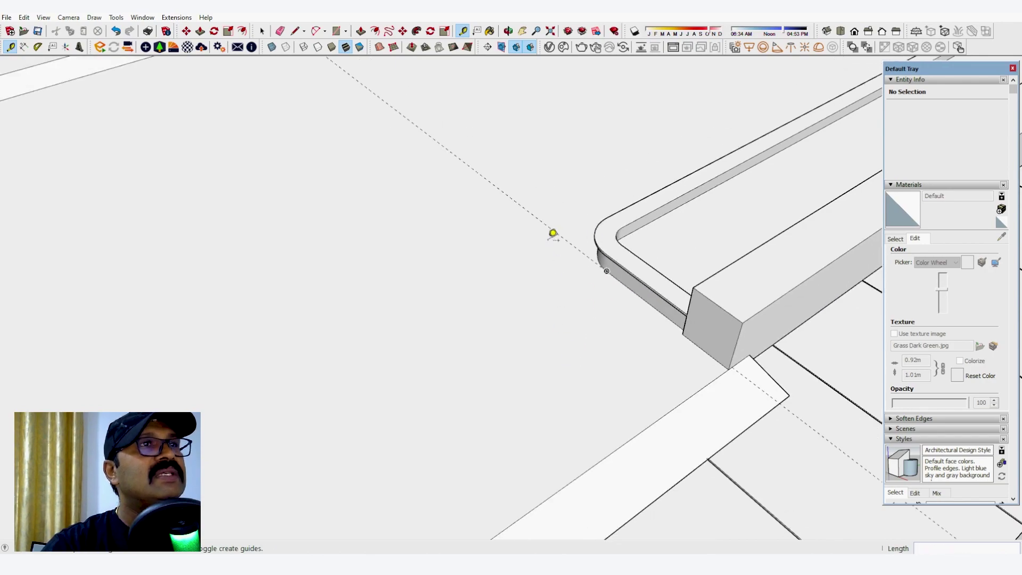
type(".2")
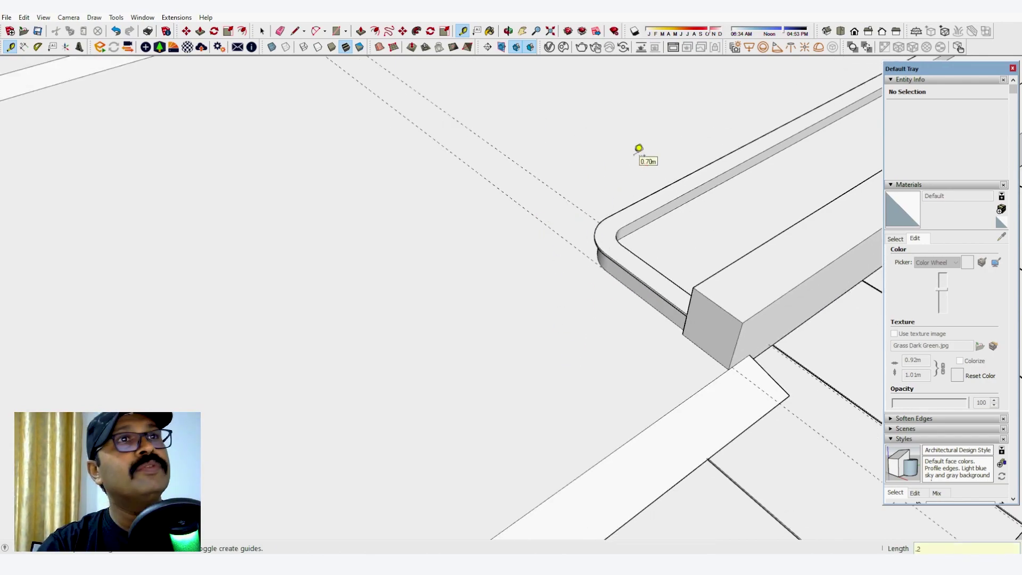
Draw a 2.97 m line along the offset guide from the house border to the long front wall's rounded kerb.
scroll(618, 254, "down", 3)
middle_click_drag(586, 274, 764, 301)
scroll(761, 301, "down", 1)
scroll(309, 175, "up", 2)
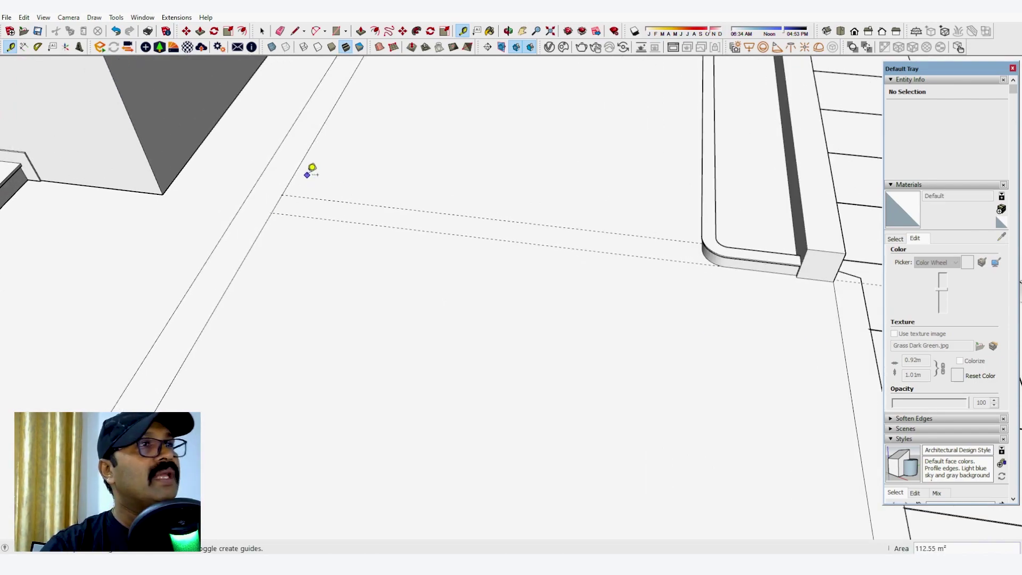
key("l")
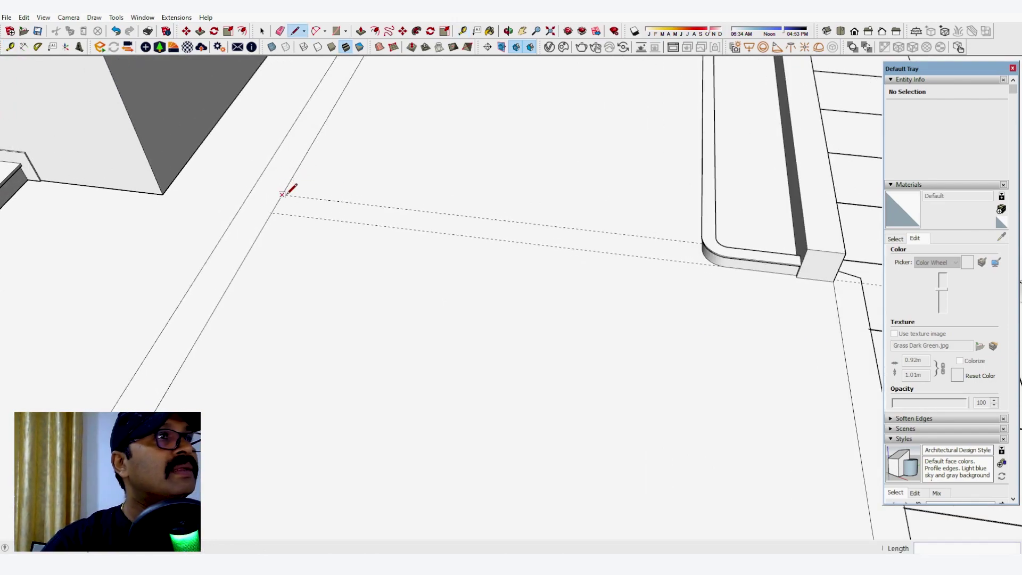
left_click(282, 194)
middle_click_drag(479, 229, 673, 183)
scroll(672, 180, "up", 2)
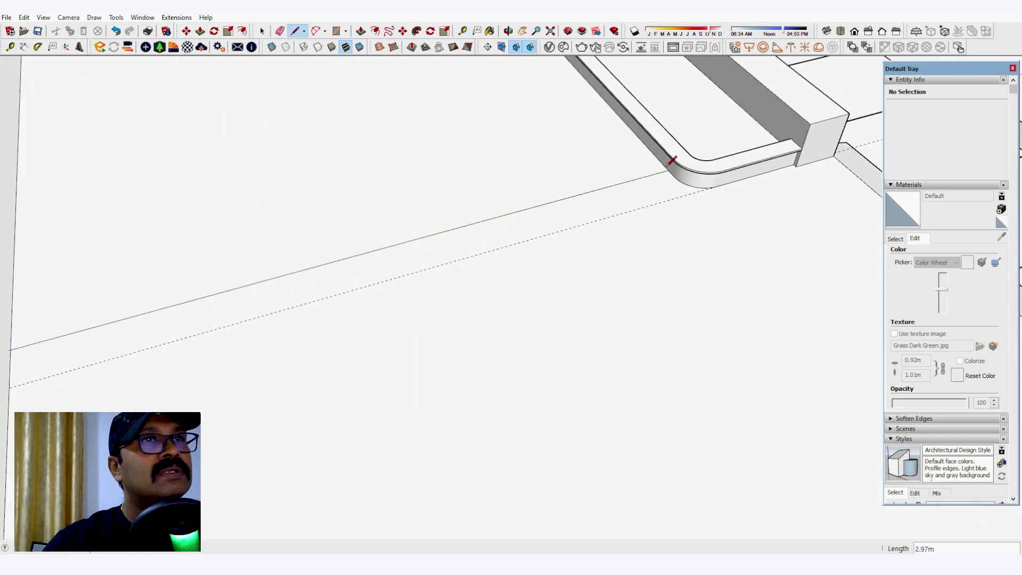
Erase the construction guides beside both new ground lines in front of the gate opening.
key("space")
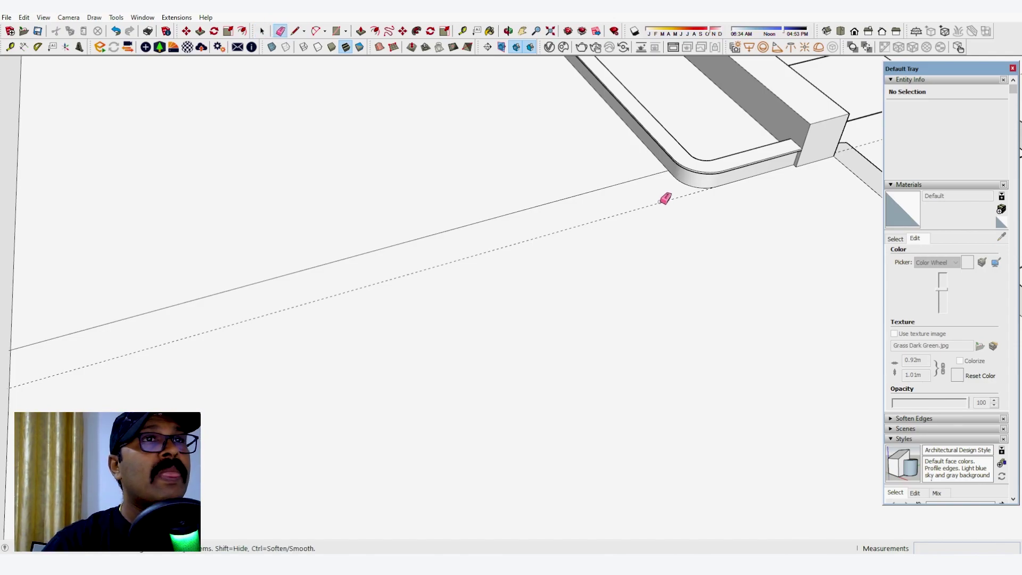
mouse_move(727, 217)
middle_mouse_down()
mouse_move(557, 221)
mouse_move(682, 228)
mouse_move(424, 265)
mouse_move(267, 262)
middle_mouse_up()
key("space")
left_click(430, 276)
scroll(219, 259, "up", 2)
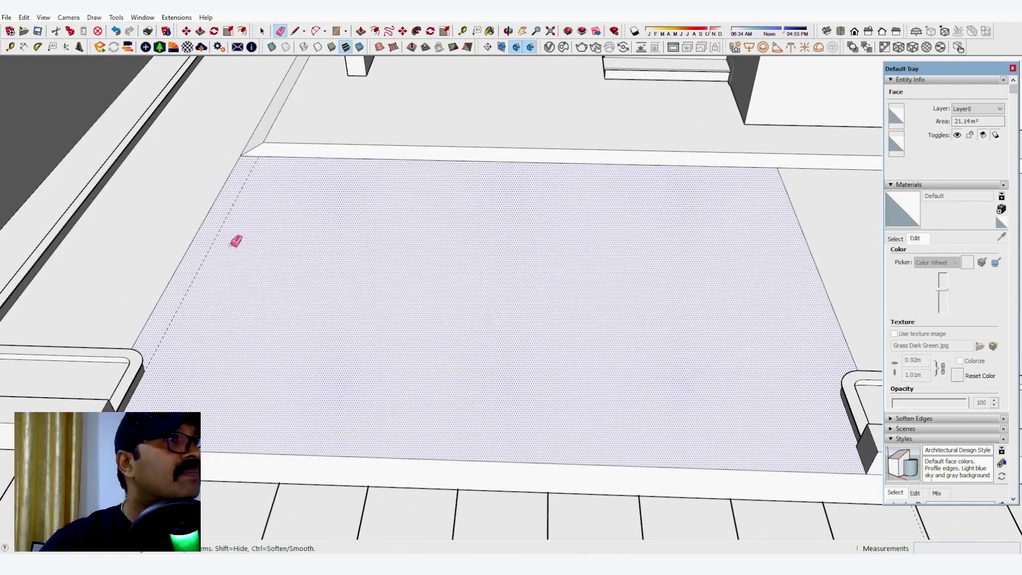
left_click(236, 204)
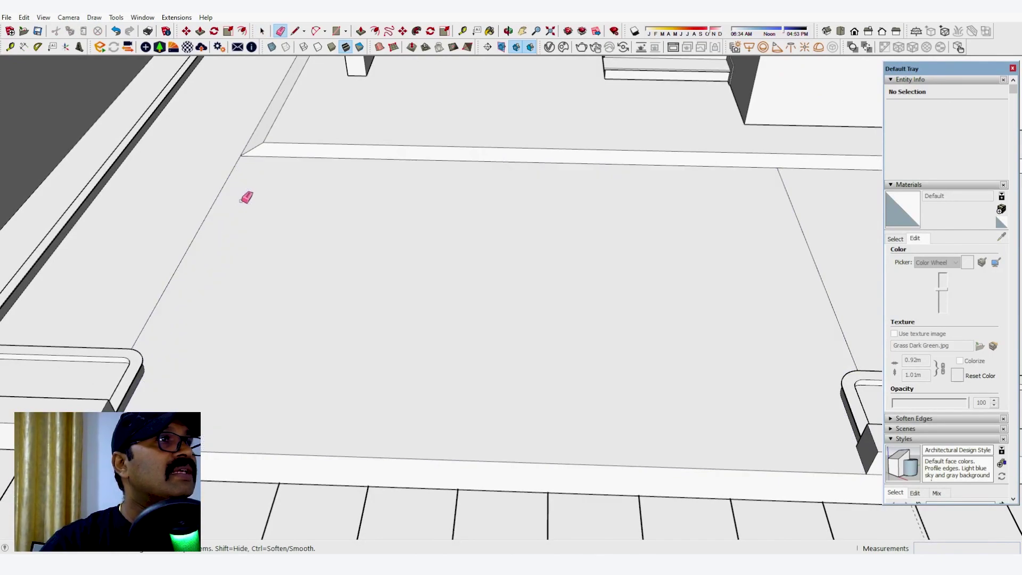
scroll(457, 235, "down", 4)
middle_click_drag(450, 265, 424, 267)
scroll(359, 156, "up", 3)
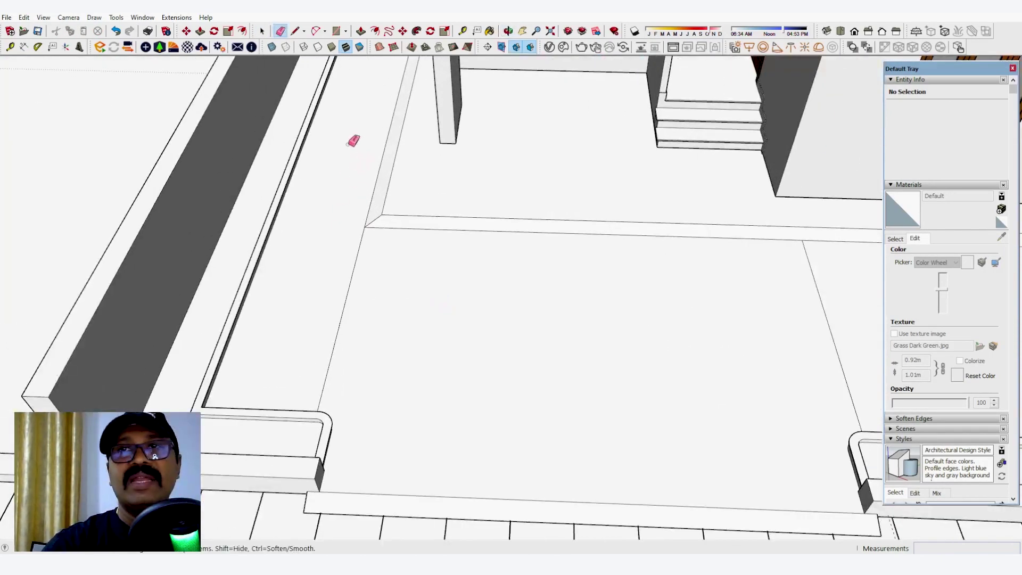
scroll(332, 180, "down", 6)
key("space")
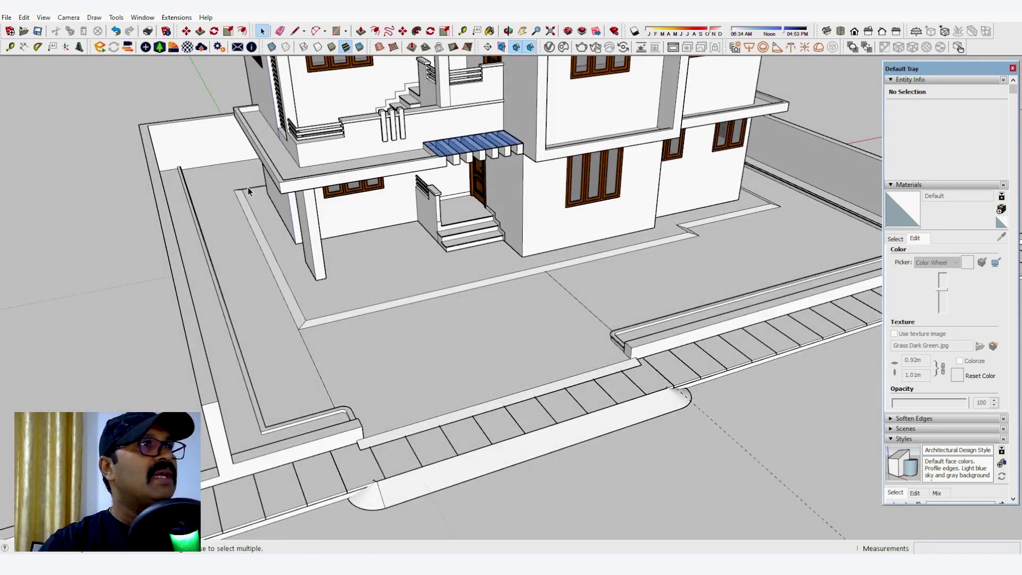
Erase the leftover guide running outward across the ground from the gate ramp's end.
scroll(248, 186, "down", 5)
middle_click_drag(248, 187, 424, 322)
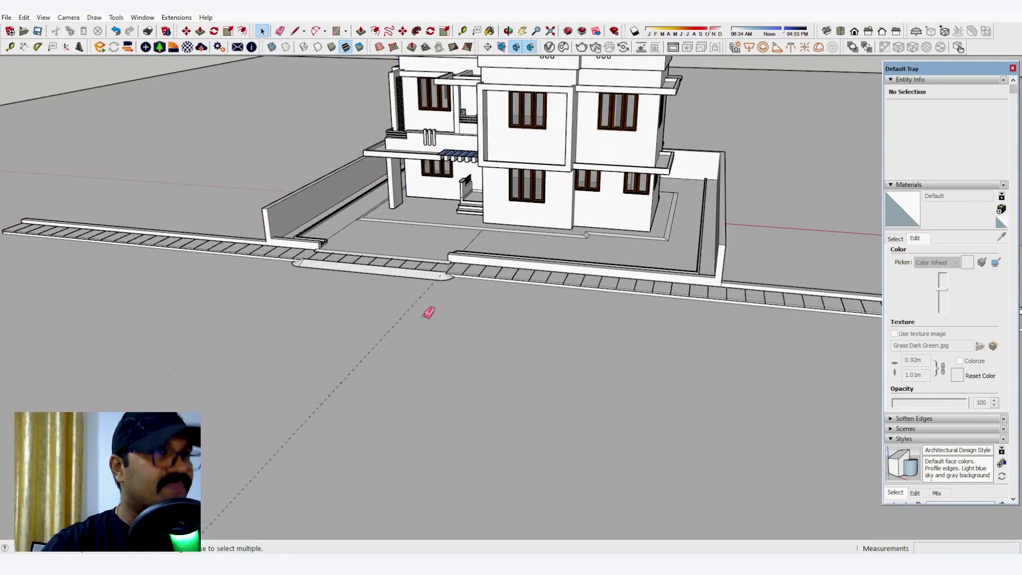
key("e")
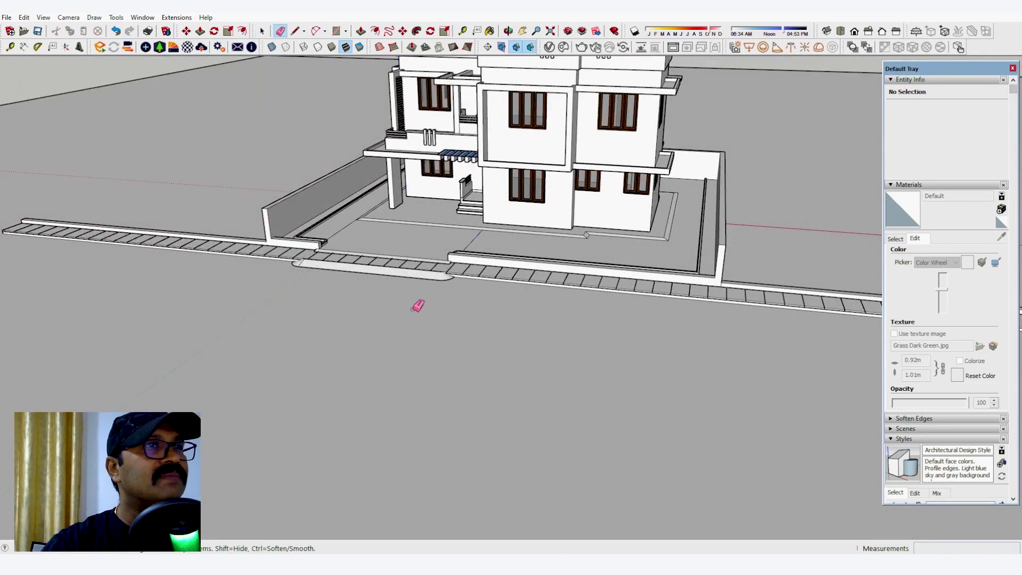
Examine the house, front boundary walls and footpath from the front and from a raised corner view.
middle_click_drag(512, 166, 711, 270)
scroll(662, 371, "down", 2)
middle_click_drag(651, 300, 585, 186)
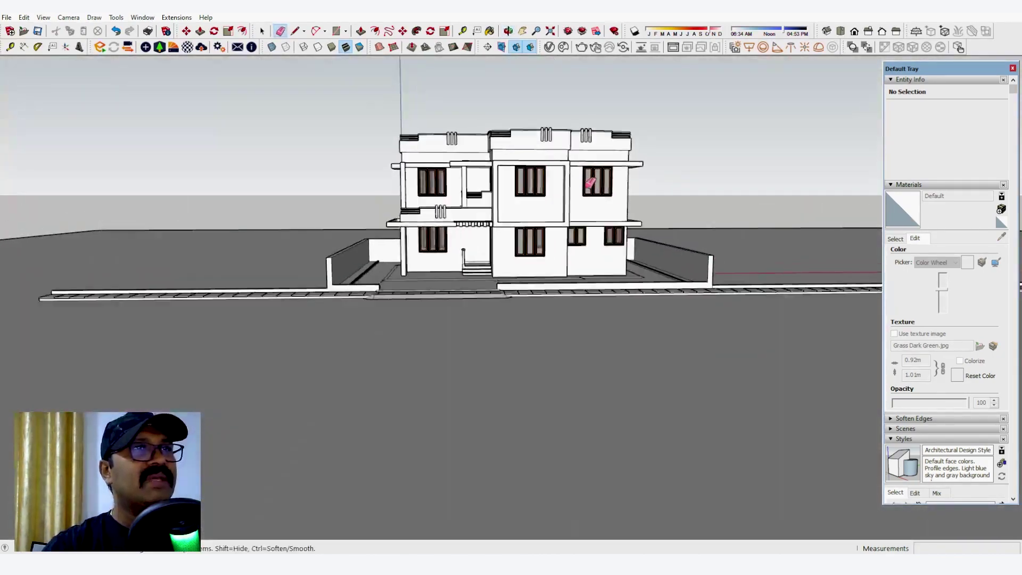
scroll(554, 183, "up", 3)
scroll(477, 182, "up", 2)
scroll(457, 391, "up", 2)
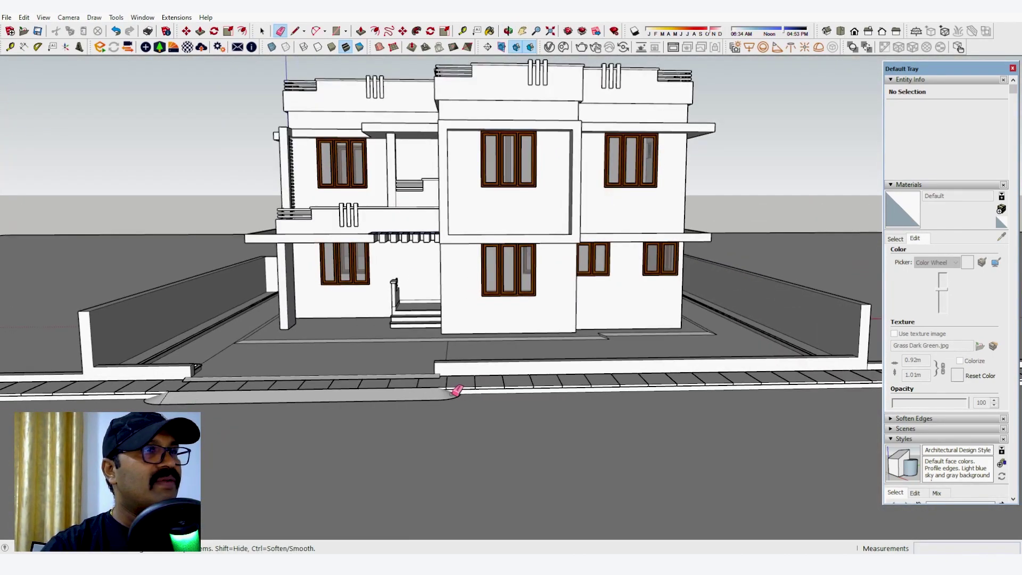
scroll(508, 250, "down", 2)
middle_click_drag(508, 251, 612, 367)
scroll(413, 211, "down", 2)
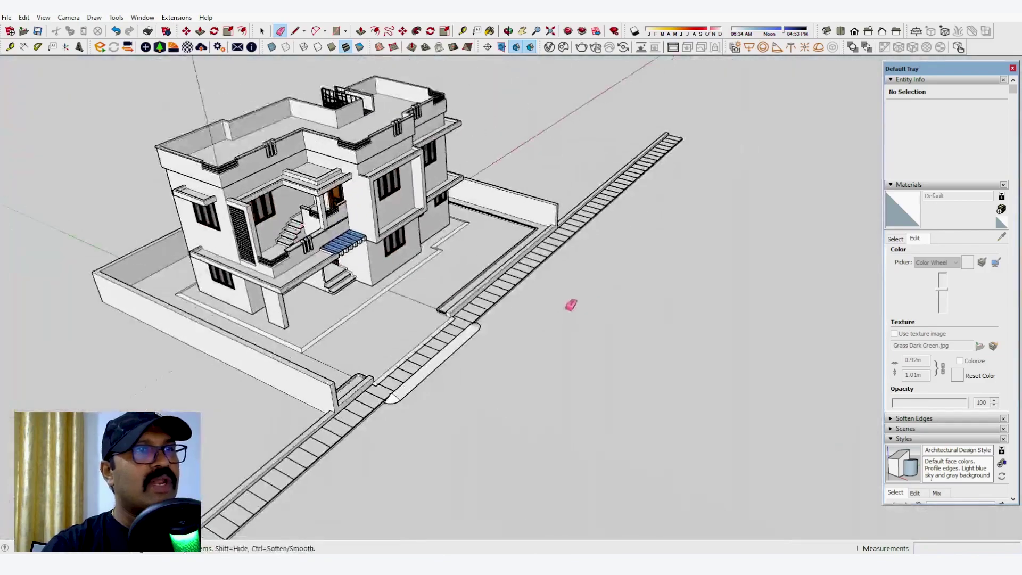
Place a guide parallel to the footpath's outer edge, offset 5 m outward from the house.
scroll(570, 303, "up", 1)
key("t")
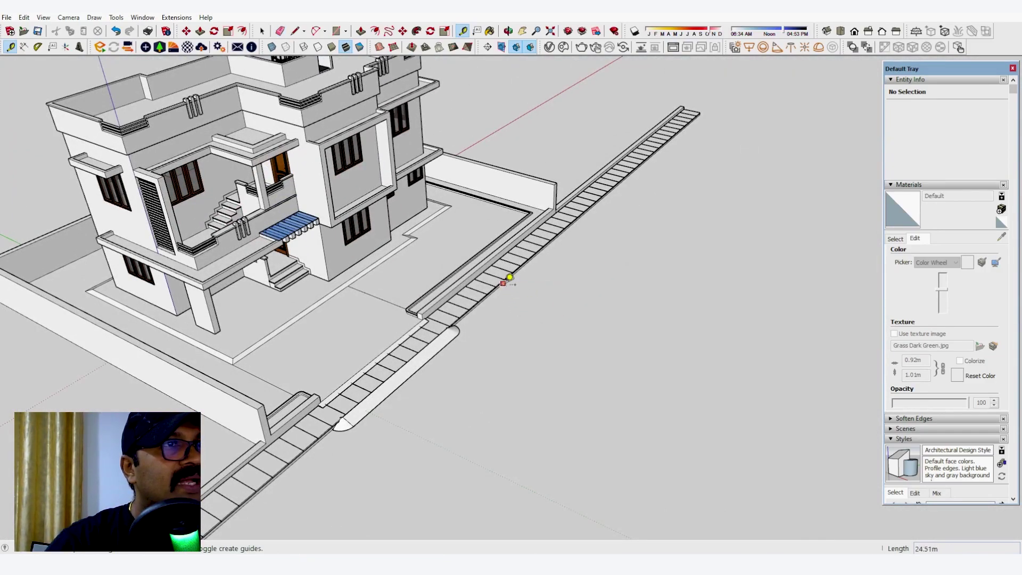
left_click(712, 371)
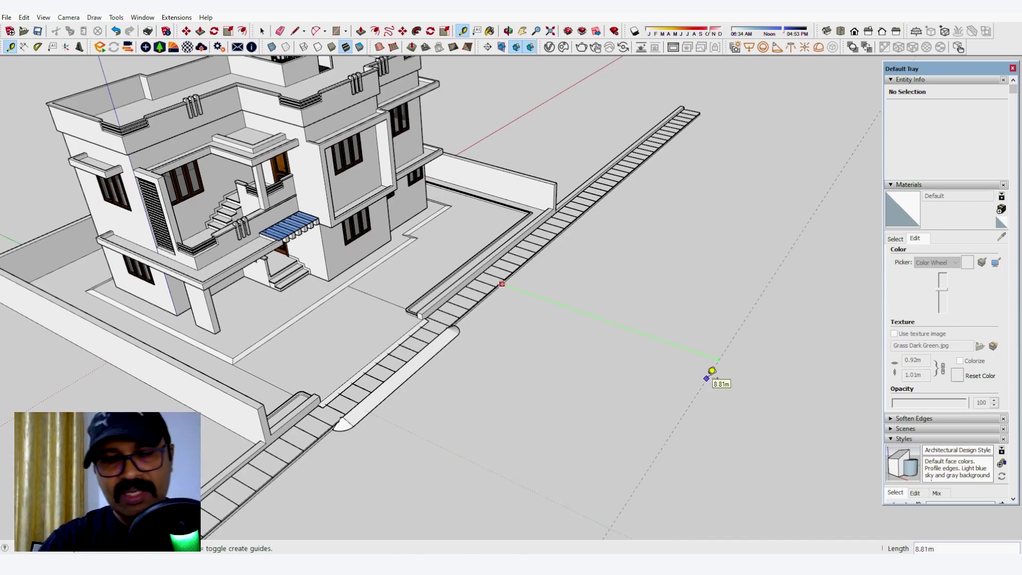
type("5")
Examine the front elevation and the guide's distance from the footpath to judge the road width.
middle_click_drag(705, 363, 633, 426)
middle_click_drag(486, 213, 505, 112)
scroll(487, 219, "up", 3)
scroll(408, 191, "up", 1)
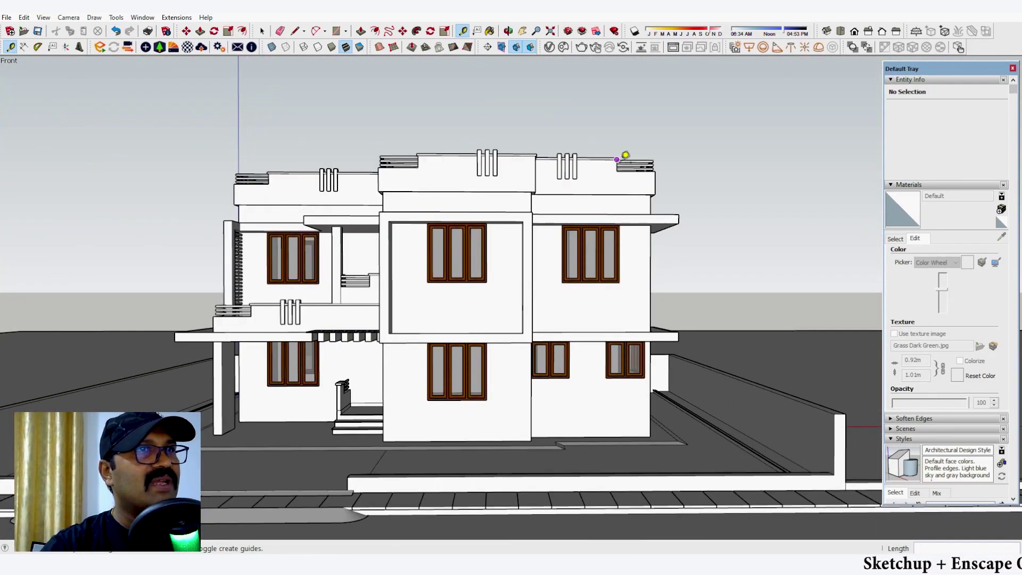
scroll(617, 159, "down", 1)
scroll(376, 220, "up", 1)
scroll(473, 170, "down", 5)
middle_click_drag(467, 208, 512, 421)
scroll(509, 415, "down", 3)
scroll(225, 205, "up", 4)
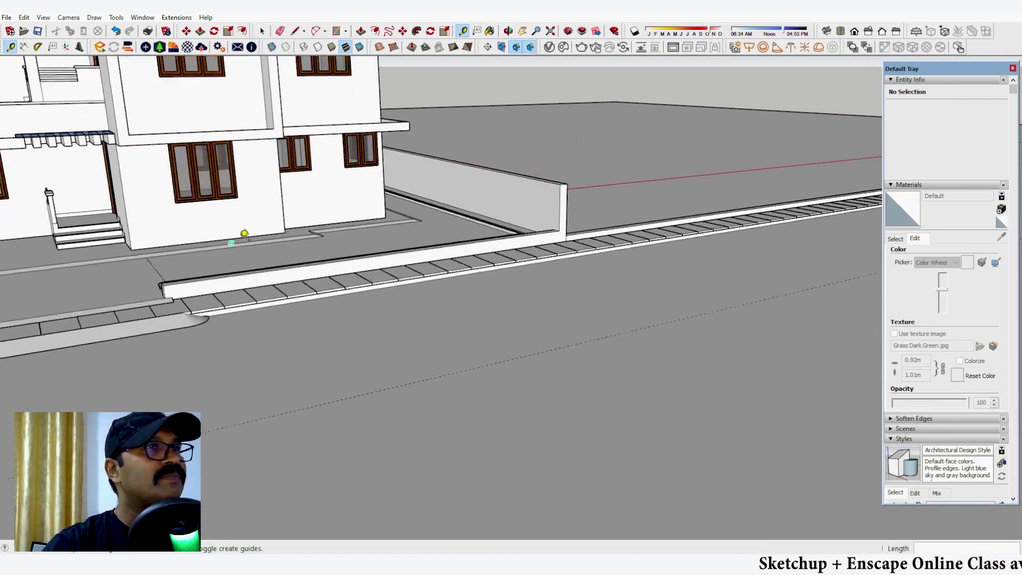
Replace the road guide with a parallel one farther out from the footpath's outer edge.
middle_click_drag(244, 233, 619, 391)
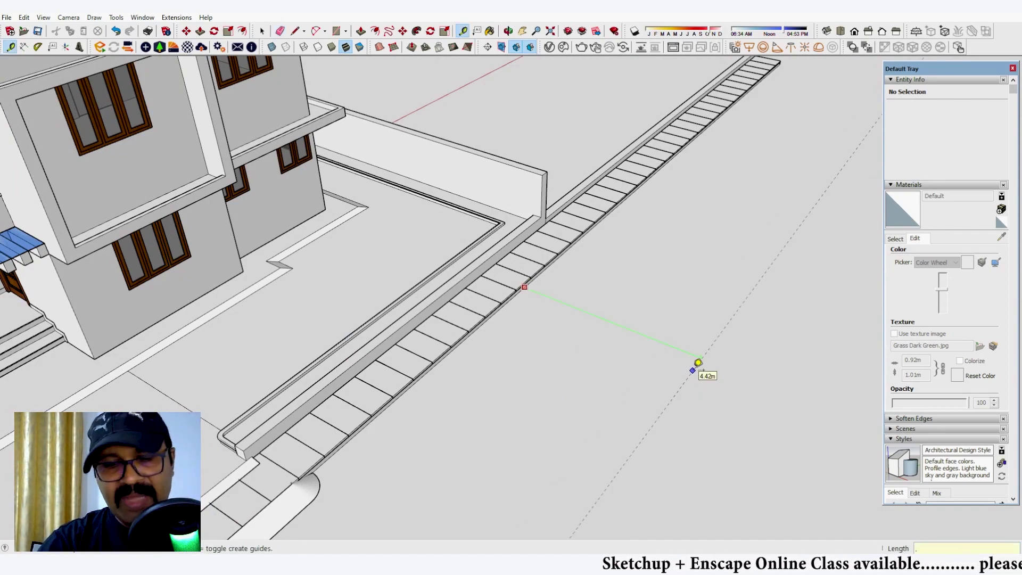
scroll(686, 298, "down", 3)
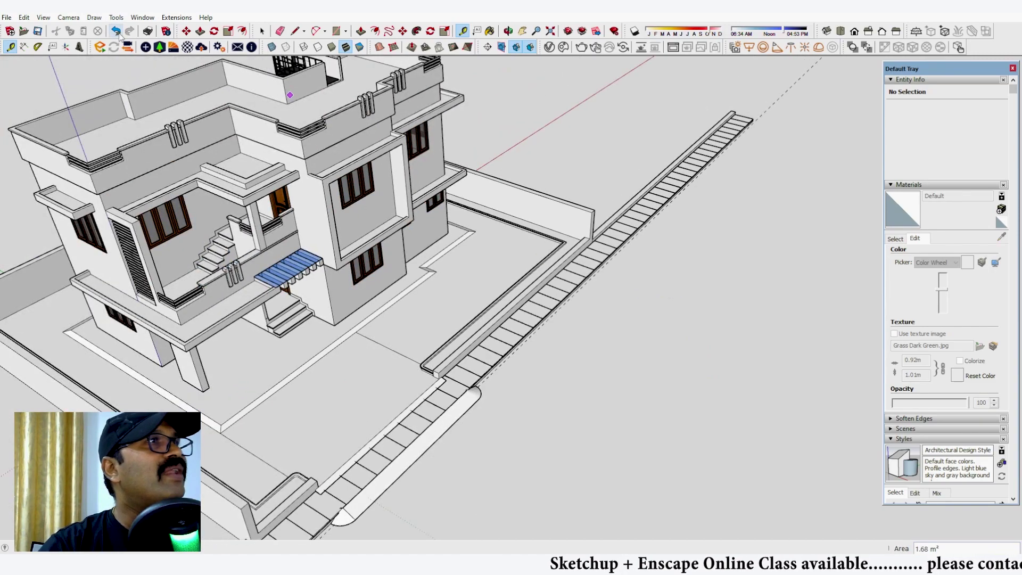
scroll(534, 299, "up", 5)
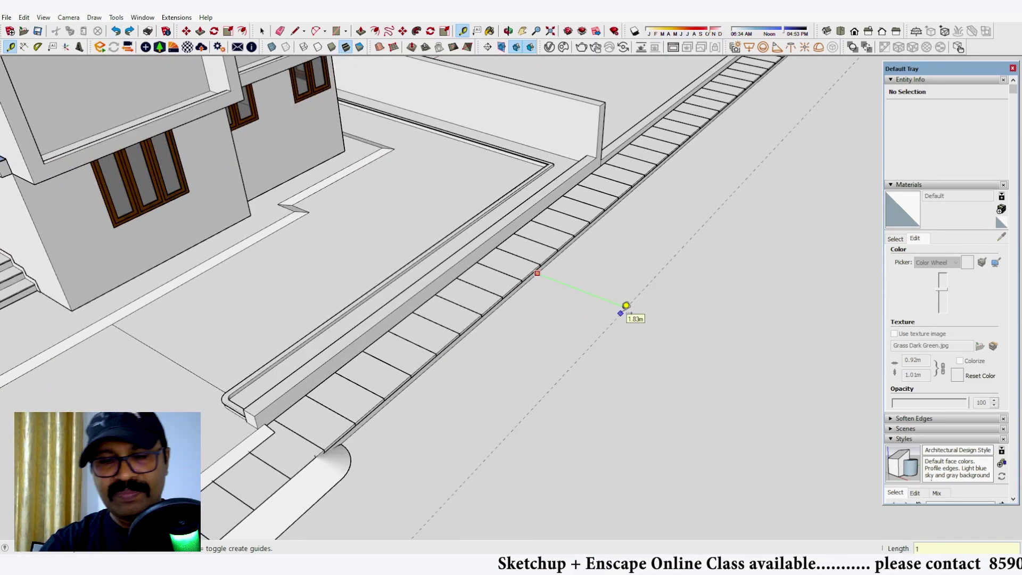
scroll(626, 305, "down", 8)
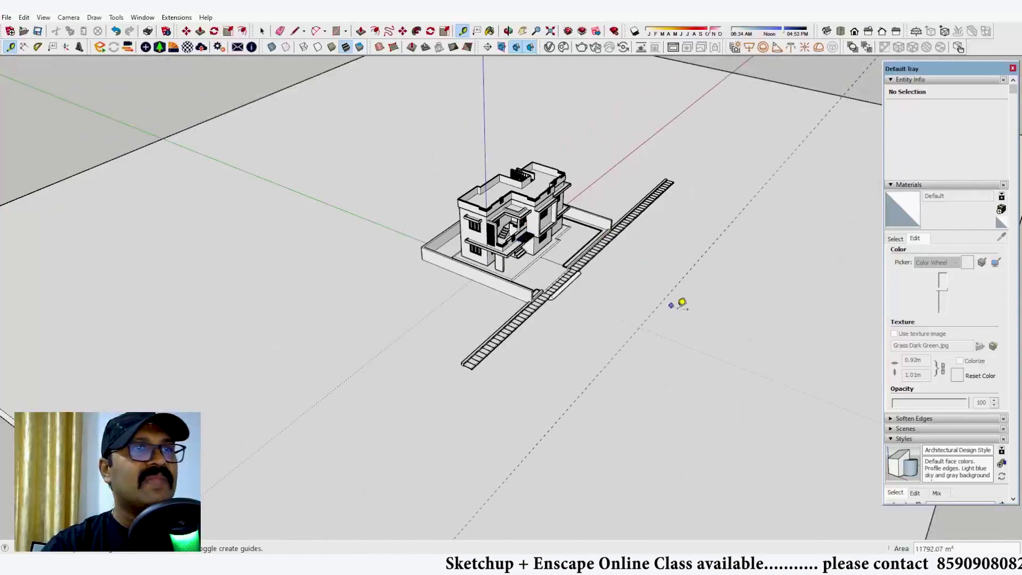
Draw a line from the outer corner at the footpath's end beyond the short front wall straight out to the guide.
middle_click_drag(677, 302, 442, 400)
scroll(358, 384, "up", 5)
key("l")
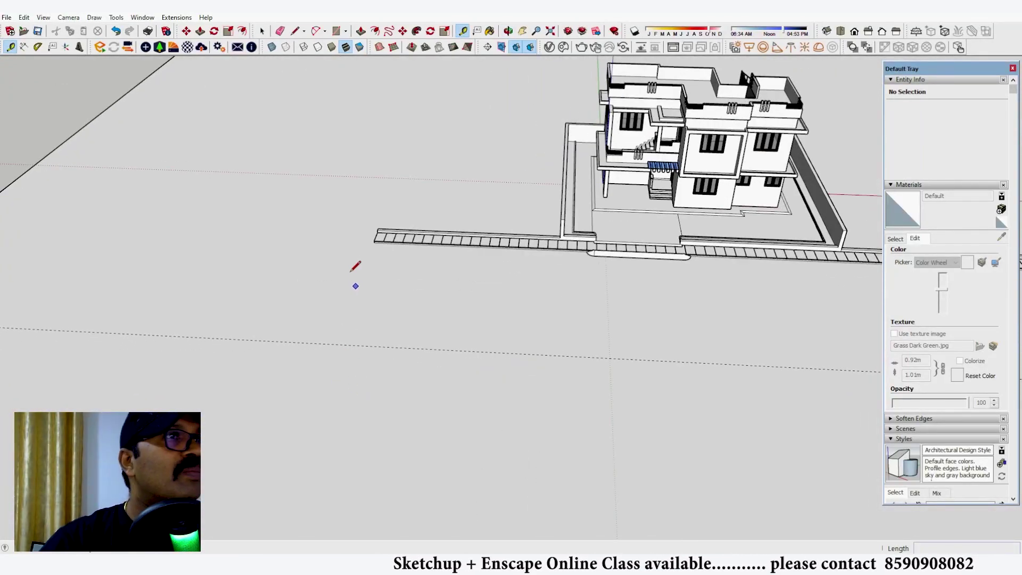
scroll(545, 263, "up", 4)
middle_click_drag(546, 262, 461, 304)
left_click(387, 287)
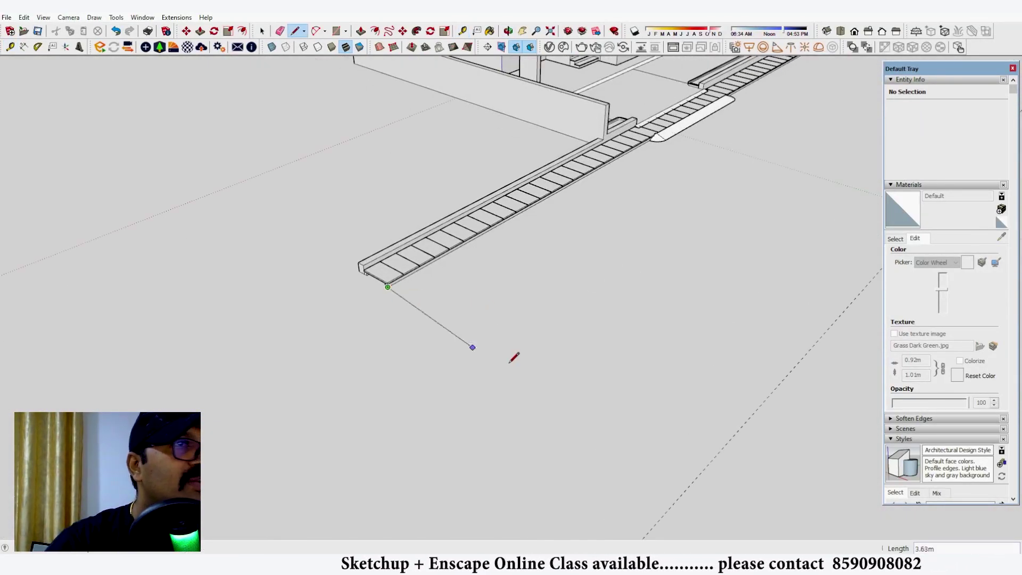
scroll(515, 359, "down", 2)
left_click(655, 440)
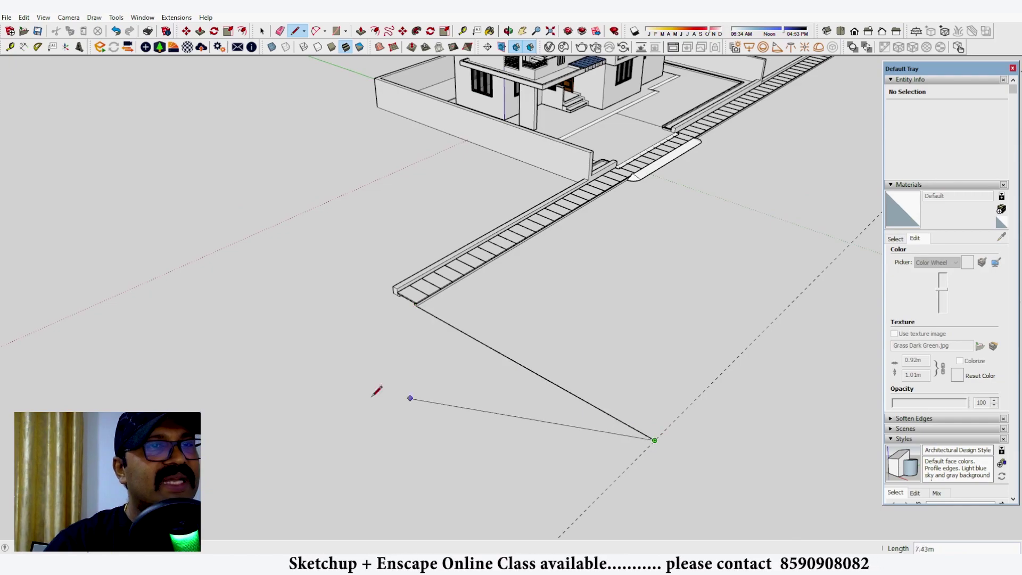
Draw the road's outer edge along the guide until it aligns with the footpath's opposite end.
scroll(287, 430, "down", 3)
middle_click_drag(288, 430, 624, 307)
scroll(626, 302, "down", 3)
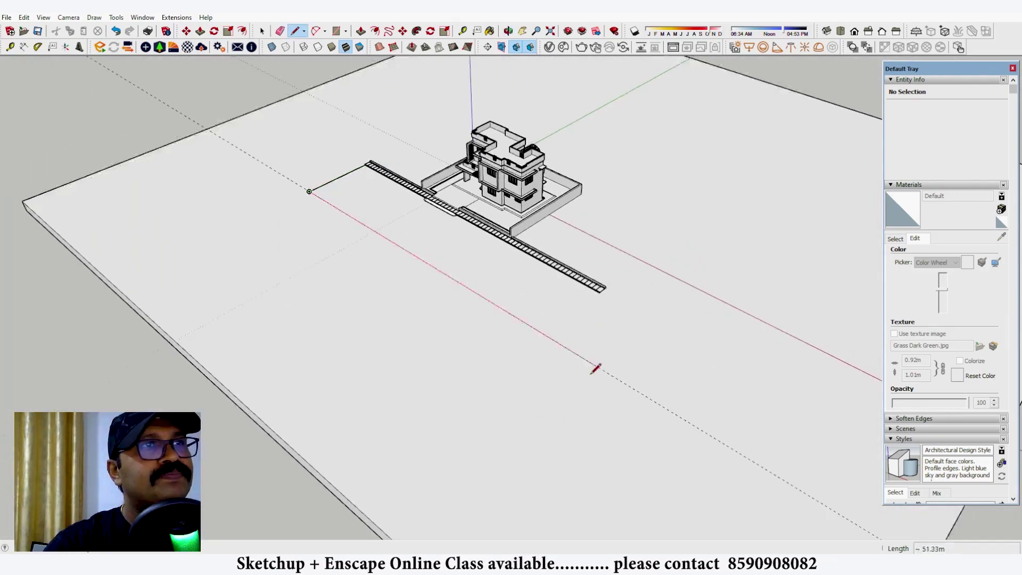
scroll(607, 276, "up", 5)
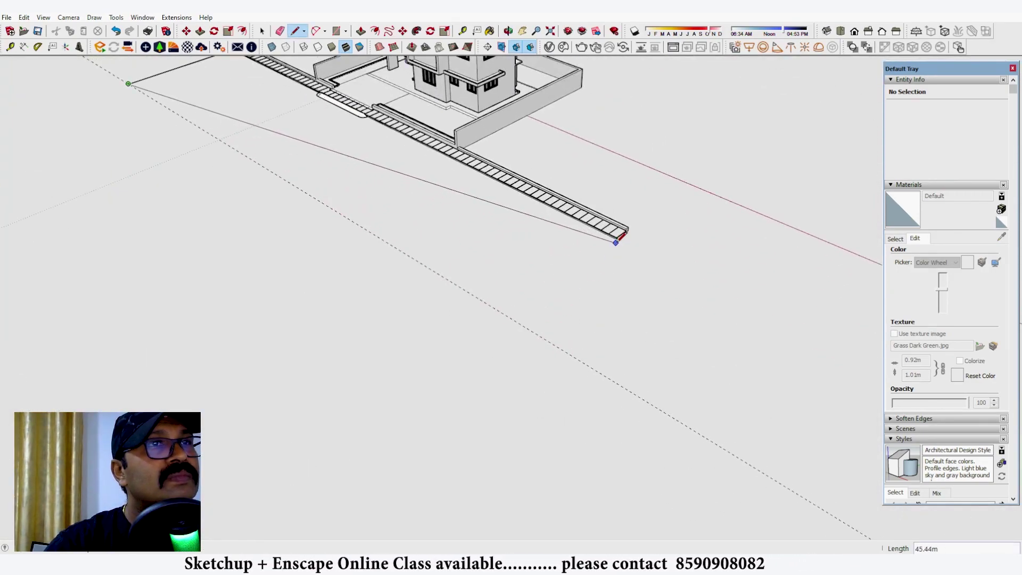
scroll(618, 237, "up", 3)
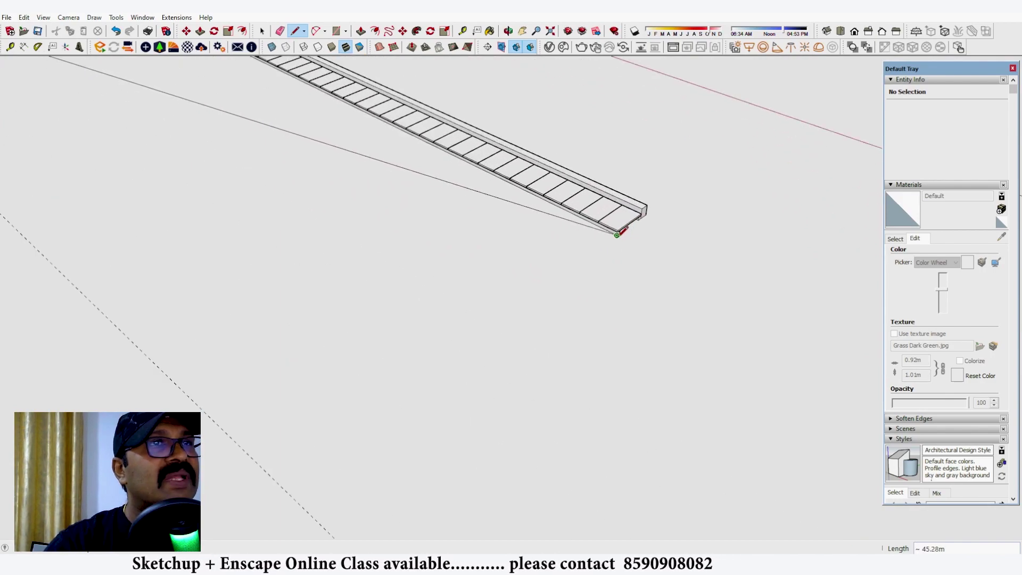
scroll(633, 241, "down", 2)
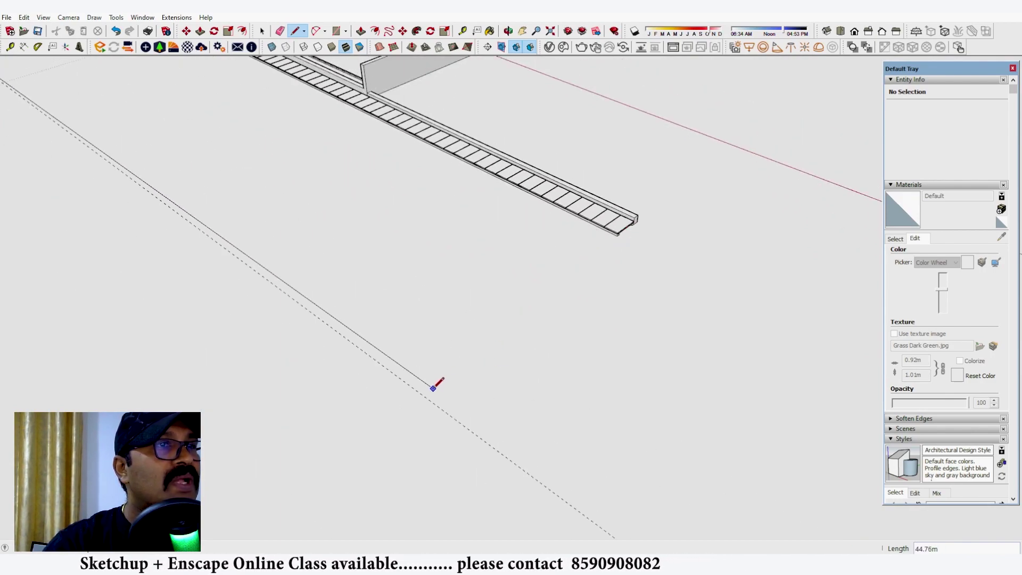
left_click(409, 384)
Close the road outline with a line back to the footpath's outer corner and erase the road guide.
scroll(634, 256, "up", 3)
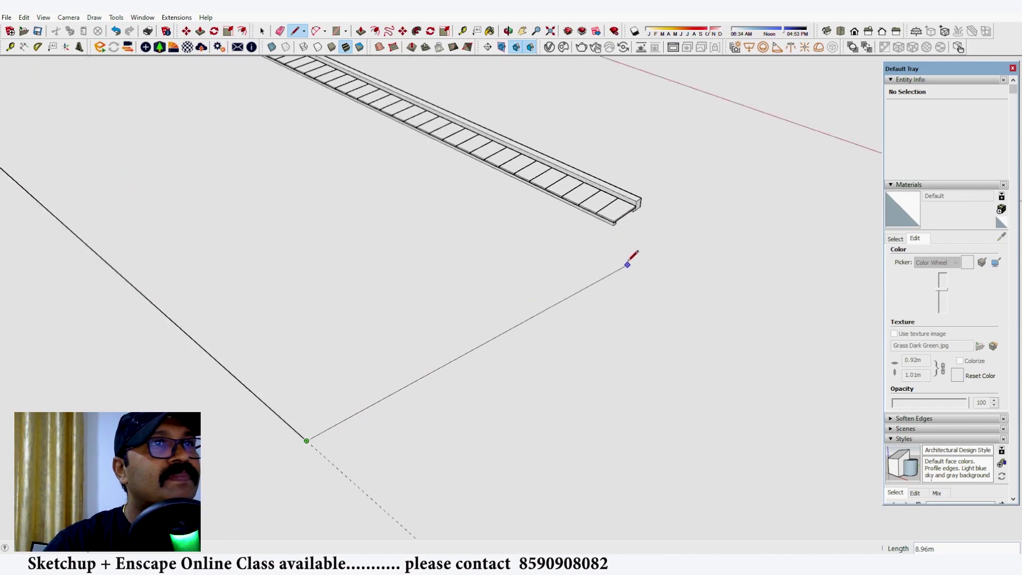
left_click(615, 216)
key("space")
scroll(714, 278, "down", 5)
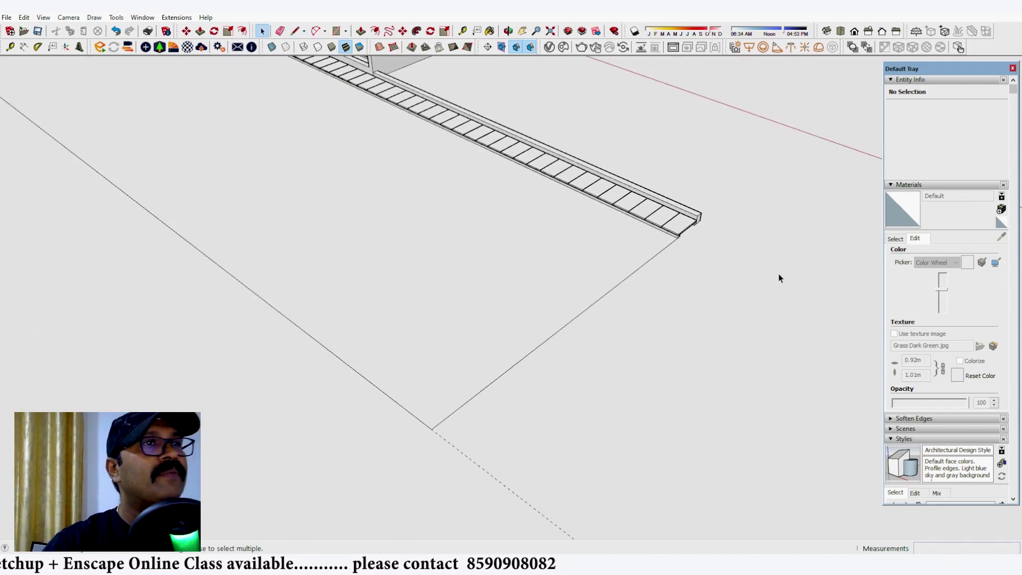
scroll(736, 344, "up", 2)
key("e")
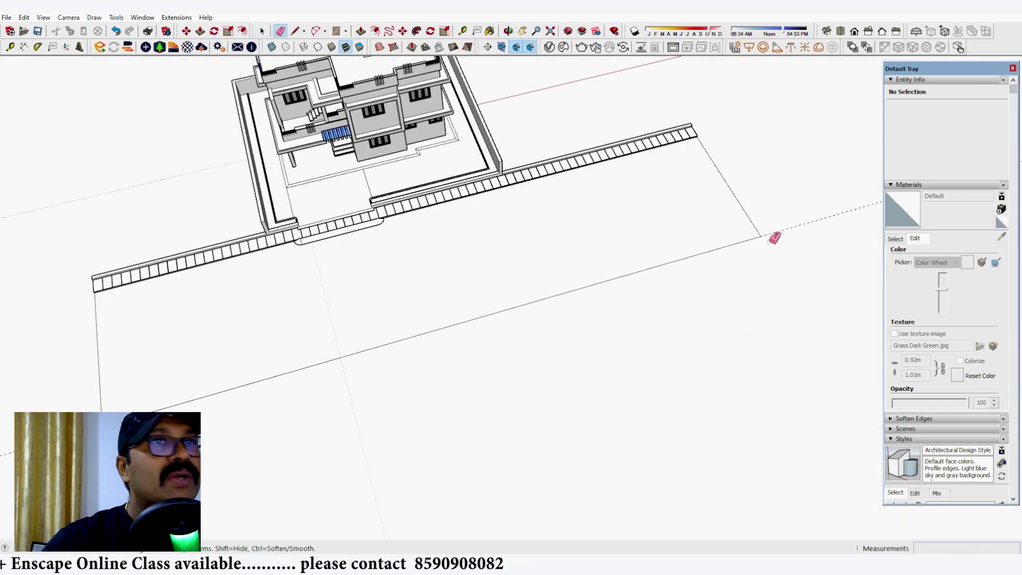
Inspect the finished front yard, entrance steps and upper balcony of the house from several angles.
scroll(781, 228, "down", 2)
middle_click_drag(799, 347, 448, 179)
scroll(411, 266, "up", 10)
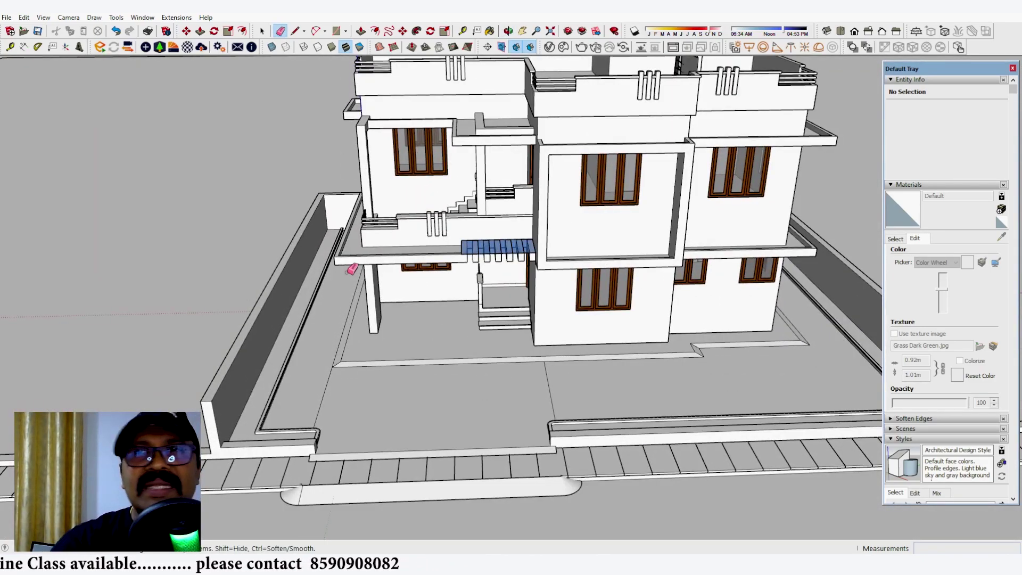
scroll(481, 330, "up", 3)
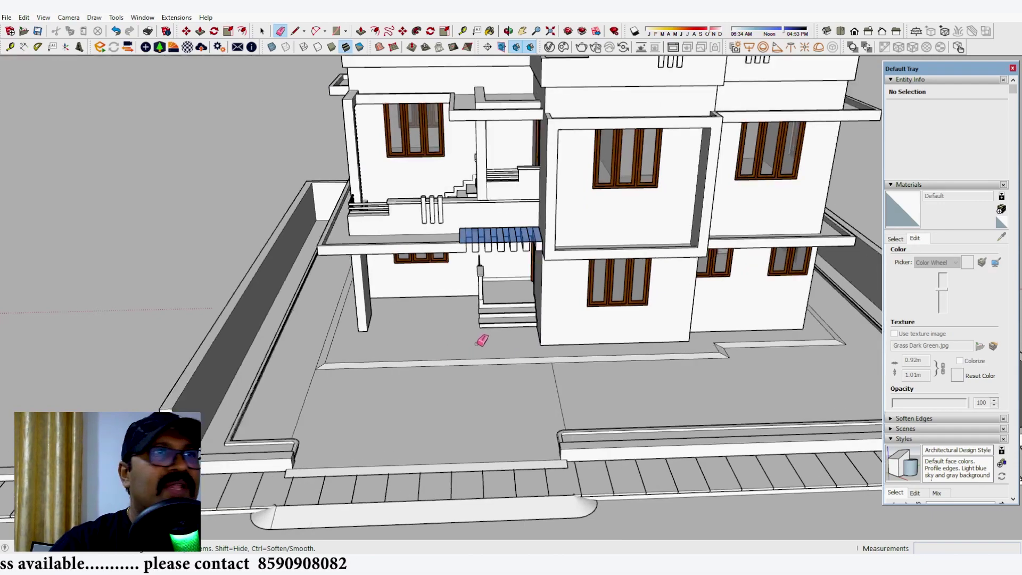
middle_click_drag(488, 214, 449, 199)
scroll(451, 260, "down", 3)
middle_click_drag(456, 260, 399, 205)
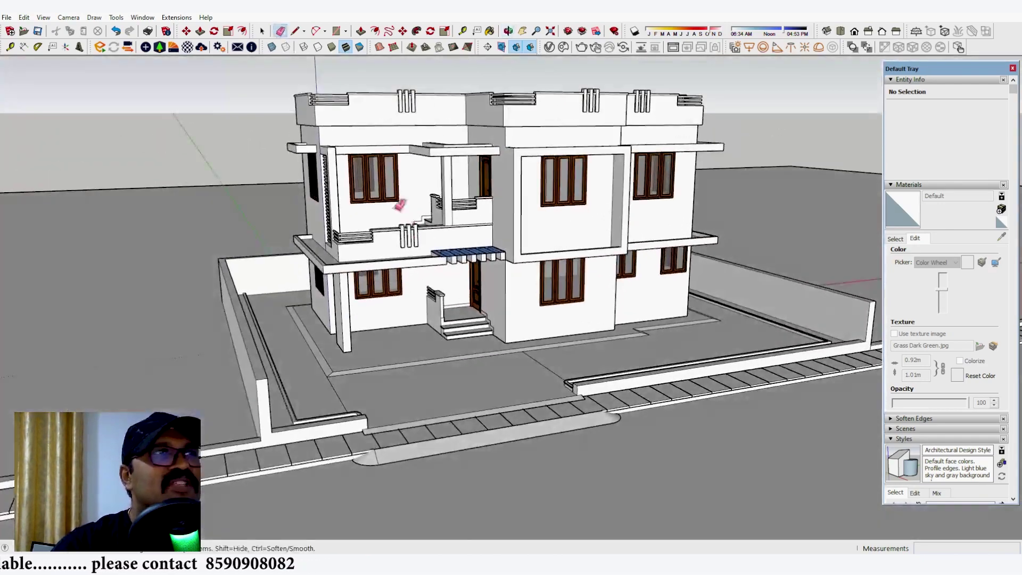
scroll(379, 155, "up", 6)
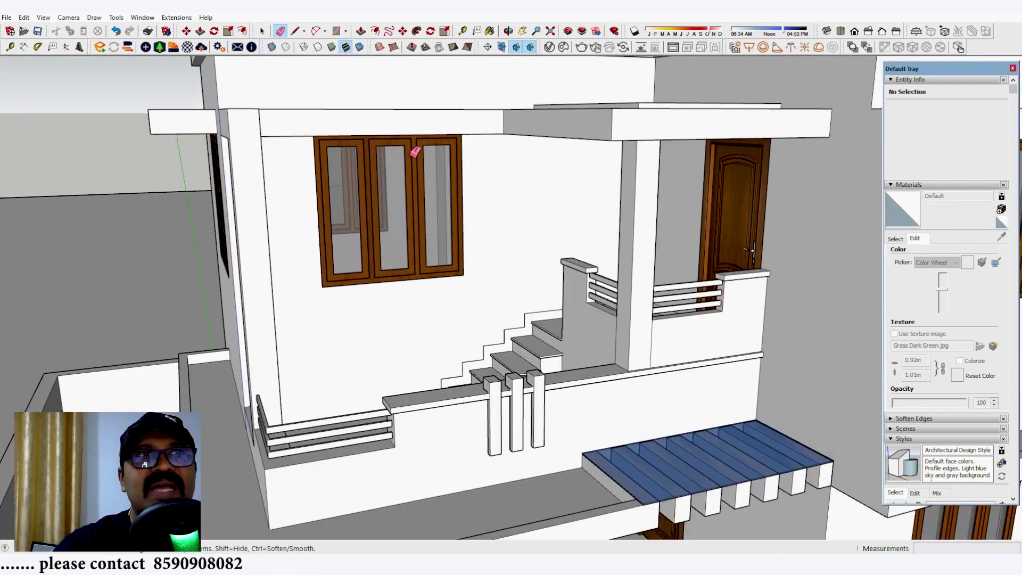
scroll(415, 152, "down", 6)
middle_click_drag(495, 262, 570, 292)
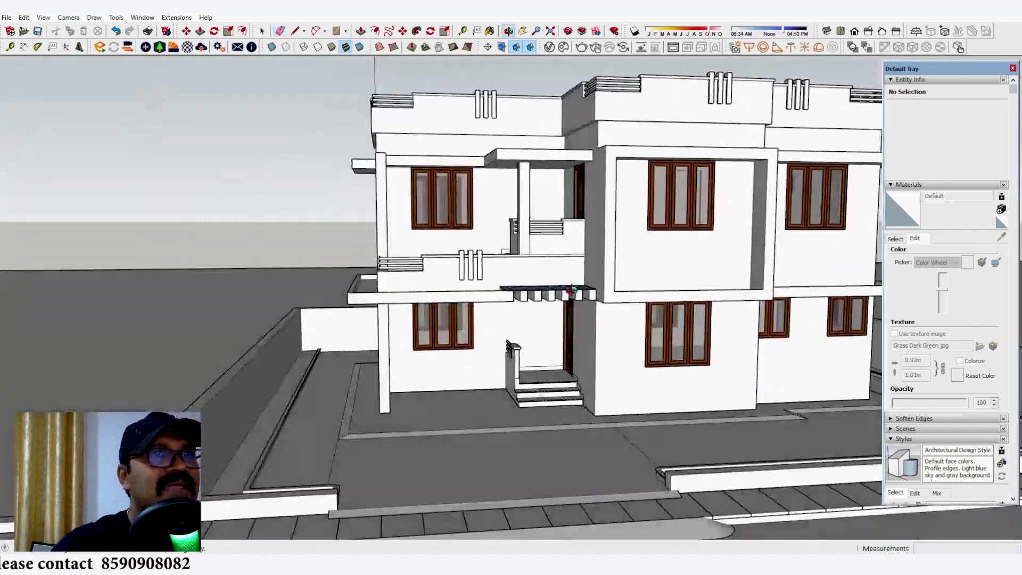
scroll(518, 338, "down", 2)
middle_click_drag(518, 338, 625, 311)
Switch to the Front standard view and examine the full front elevation with its boundary walls.
key("F2")
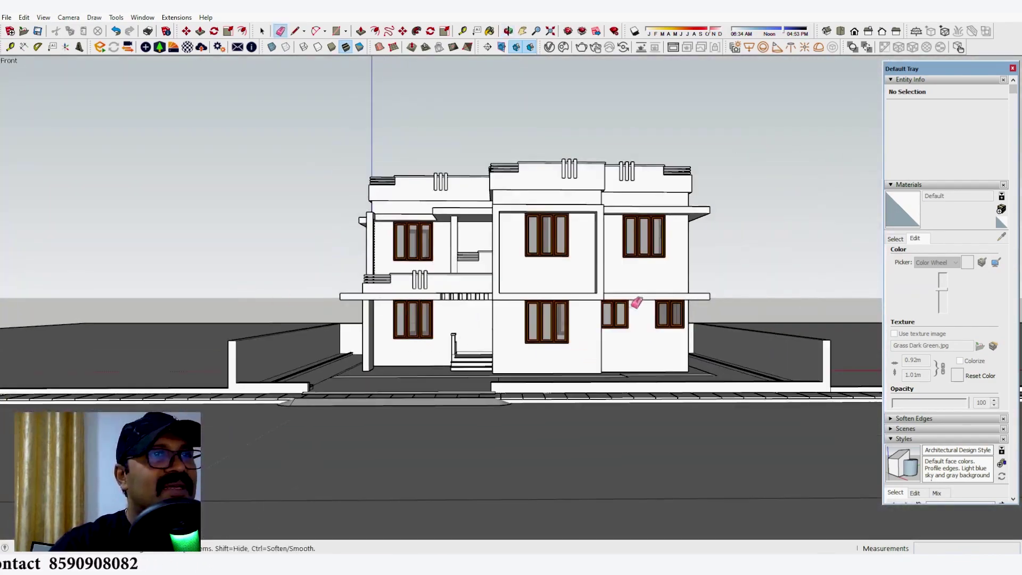
scroll(637, 302, "up", 2)
middle_click_drag(616, 255, 627, 268)
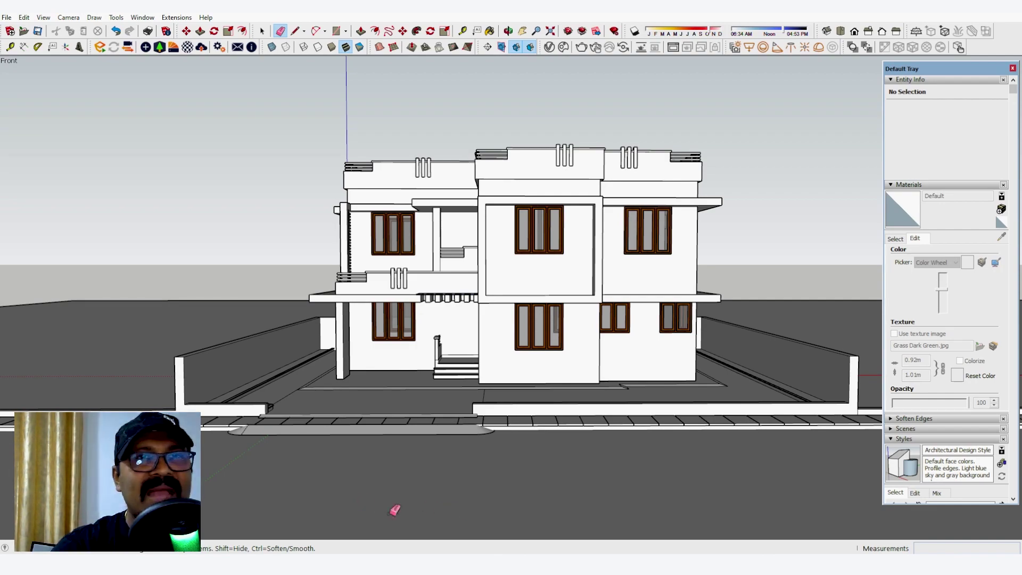
middle_click_drag(537, 425, 496, 323)
scroll(496, 324, "up", 3)
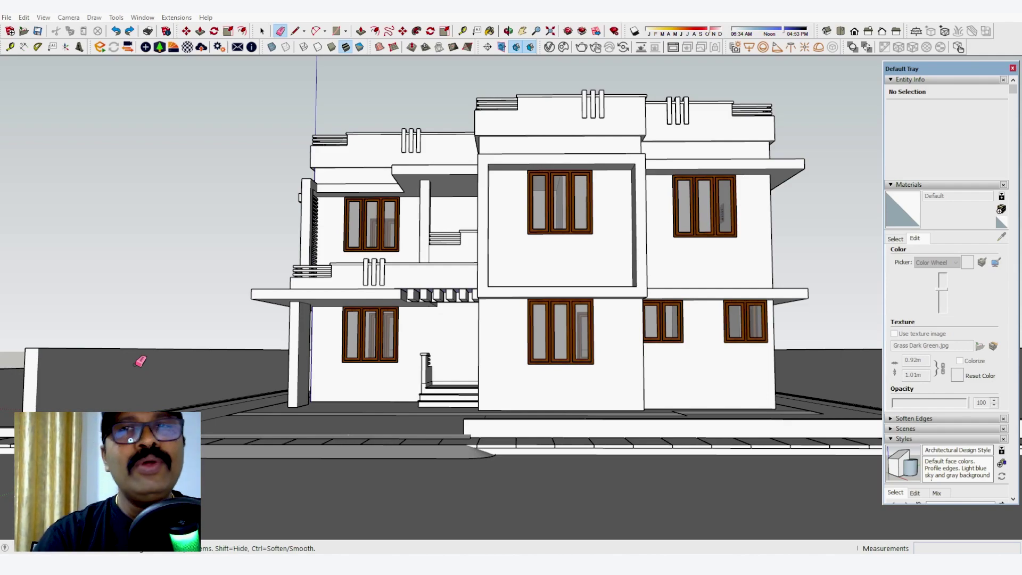
scroll(96, 365, "up", 3)
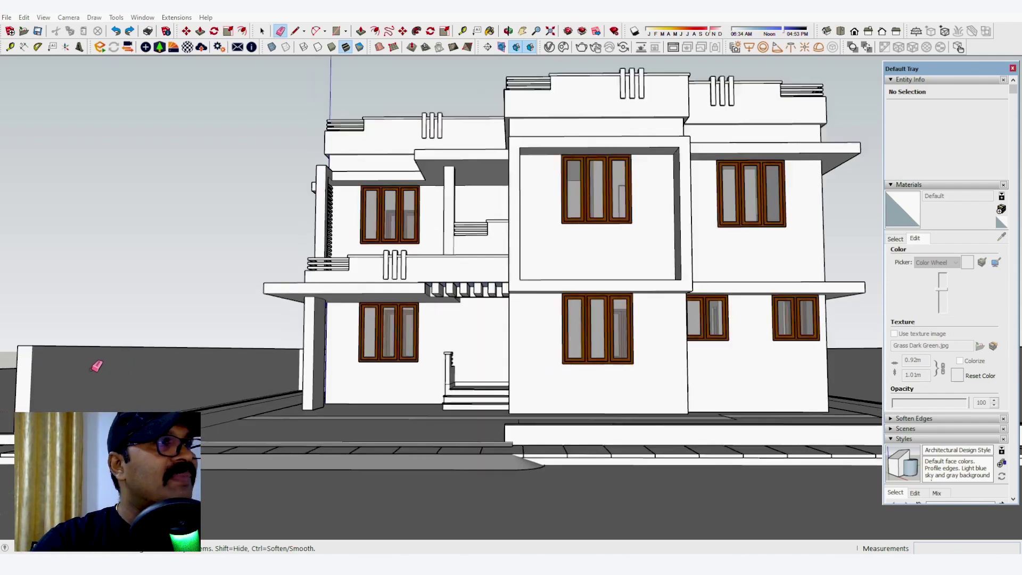
Examine the front end and top of the side boundary wall beside the short front wall.
scroll(520, 357, "down", 3)
scroll(255, 366, "up", 5)
scroll(203, 342, "down", 4)
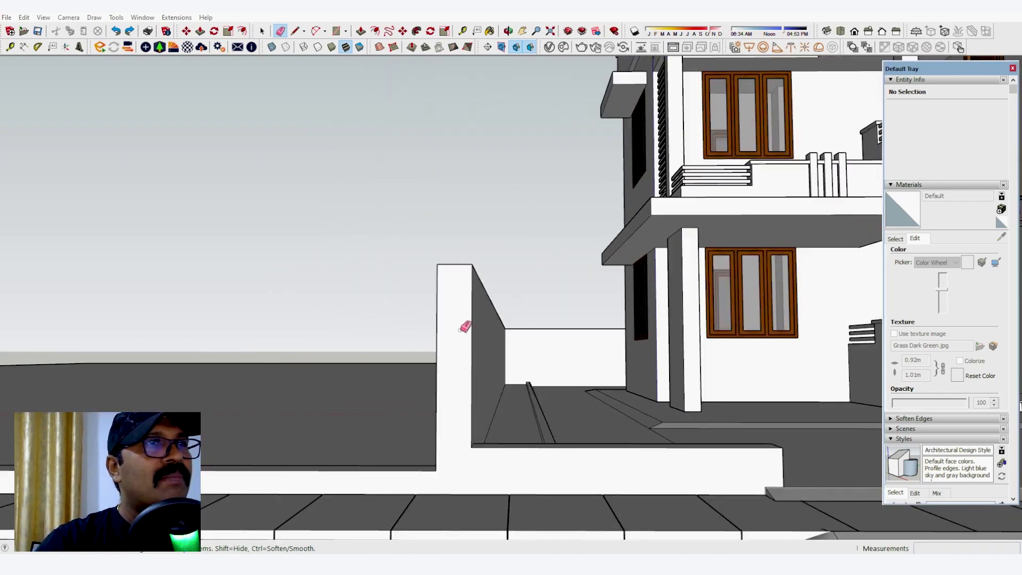
mouse_move(465, 326)
middle_mouse_down()
mouse_move(353, 372)
mouse_move(378, 356)
middle_mouse_up()
scroll(477, 266, "up", 3)
mouse_move(475, 280)
middle_mouse_down()
mouse_move(450, 312)
mouse_move(432, 275)
middle_mouse_up()
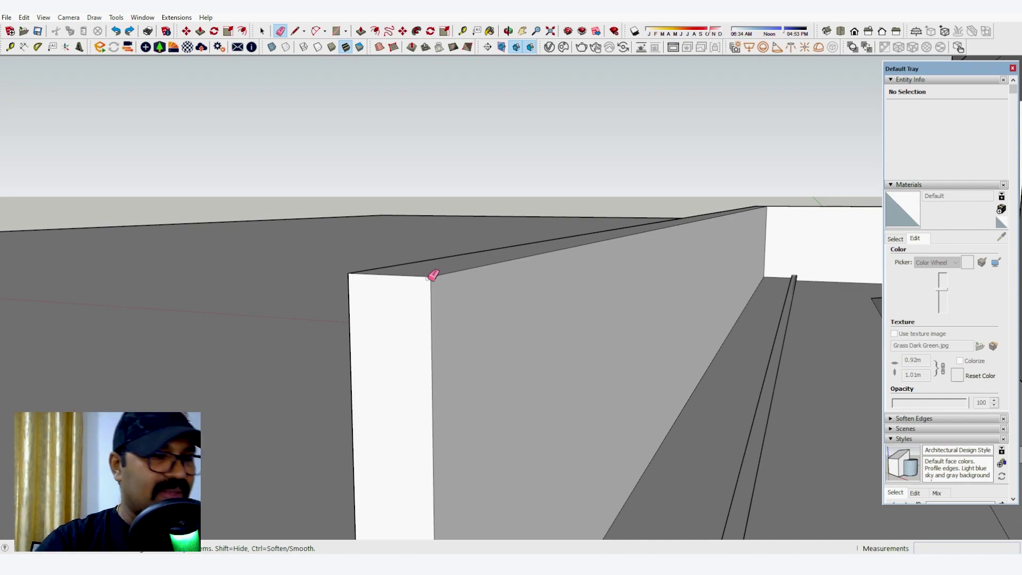
scroll(383, 317, "down", 6)
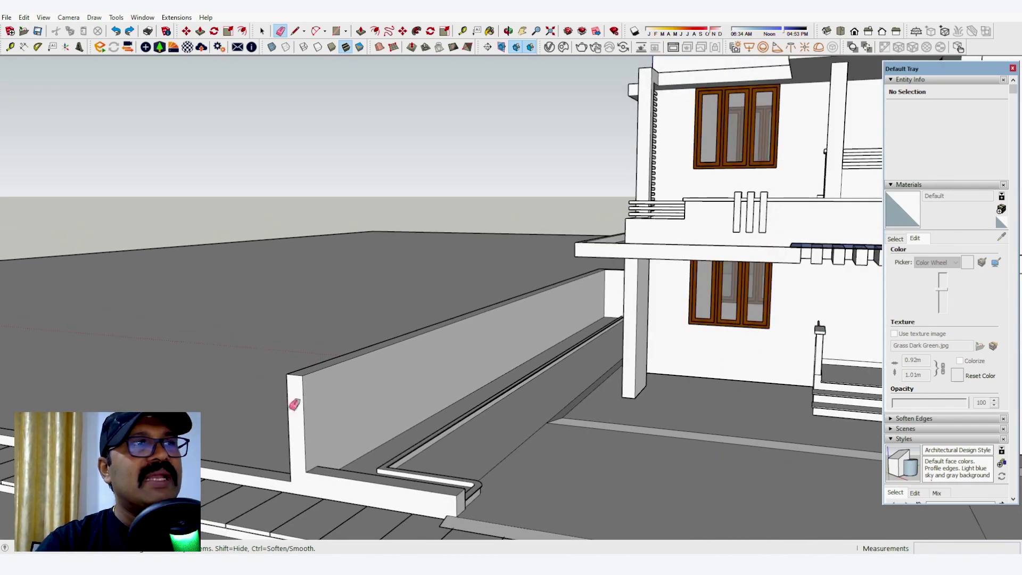
Place a guide 0.05 m below the top edge of the side boundary wall's front end.
scroll(720, 188, "up", 5)
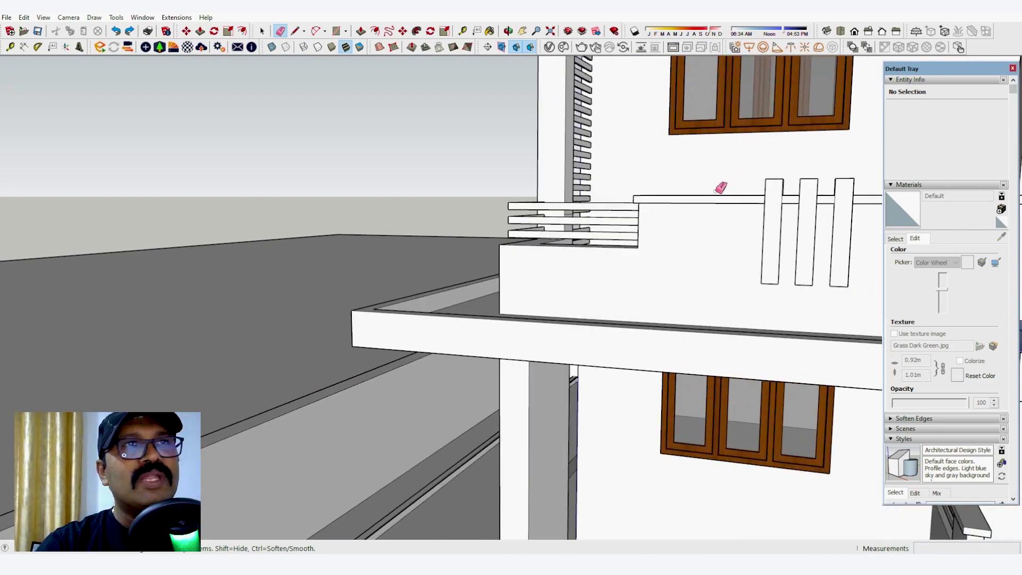
scroll(734, 160, "down", 5)
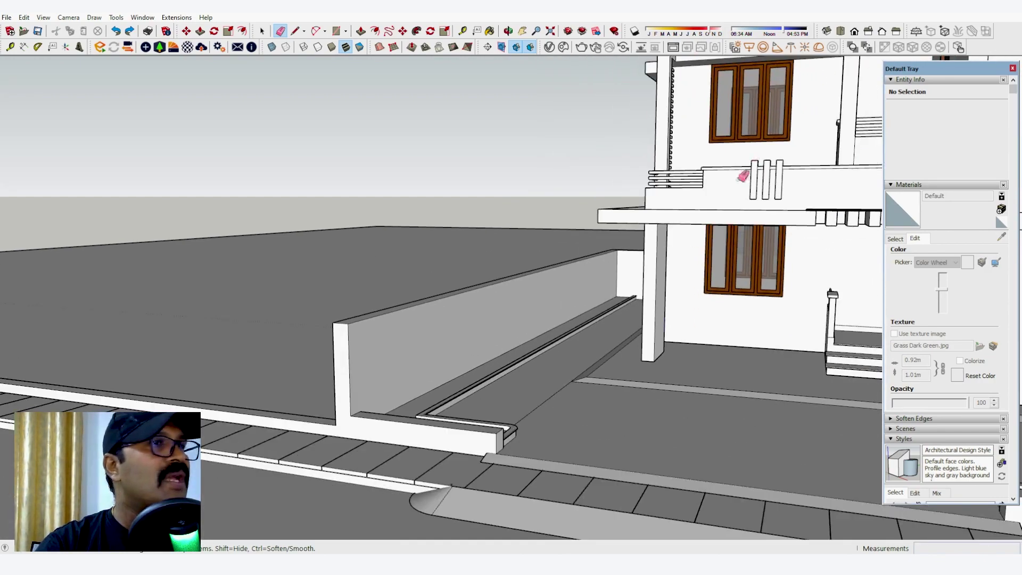
scroll(288, 388, "up", 5)
scroll(341, 386, "up", 1)
key("t")
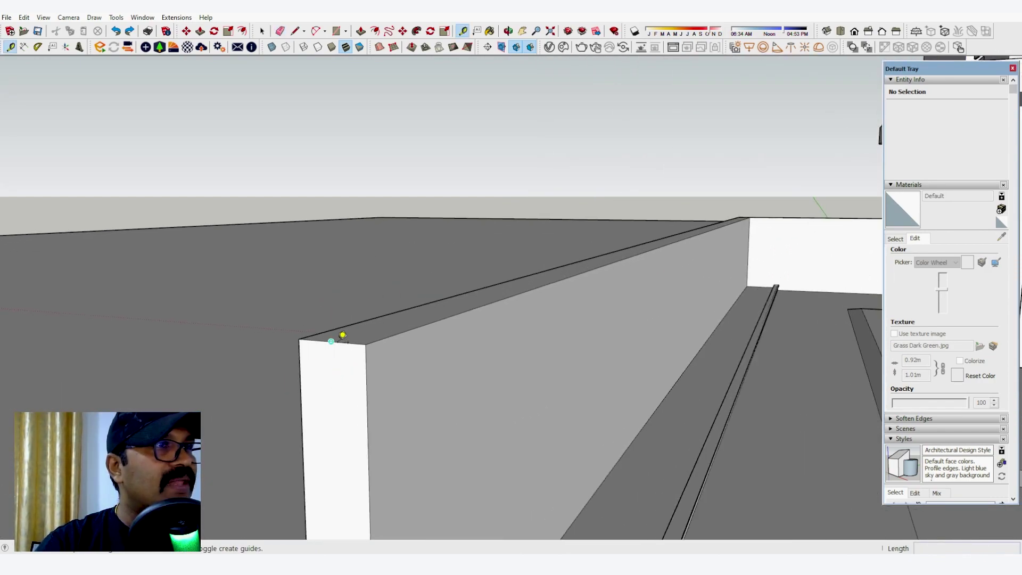
left_click(331, 342)
type(".05")
key("Return")
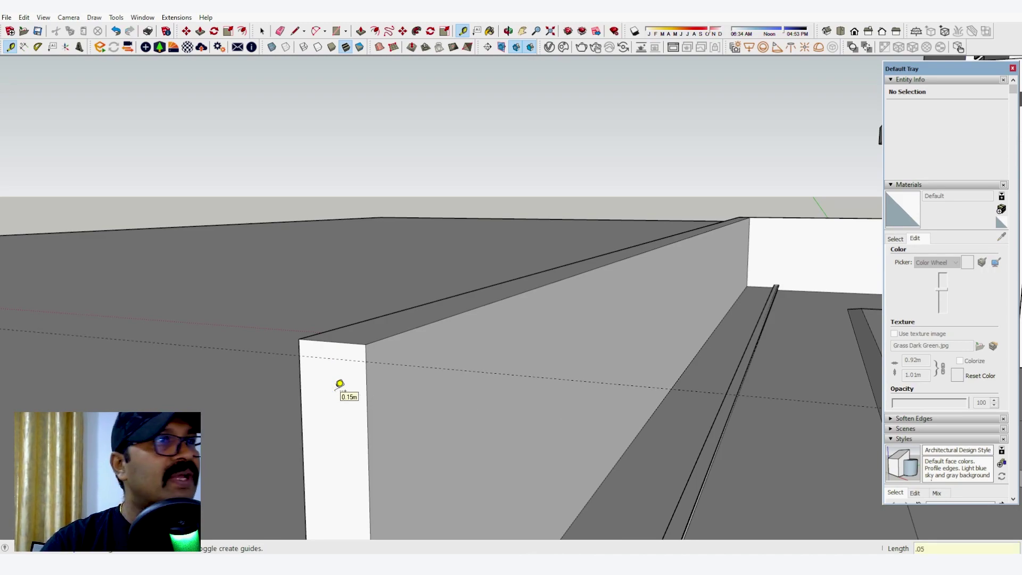
Draw a line along the guide across the wall's front end and extrude the narrow band above it slightly forward.
scroll(340, 384, "up", 1)
key("l")
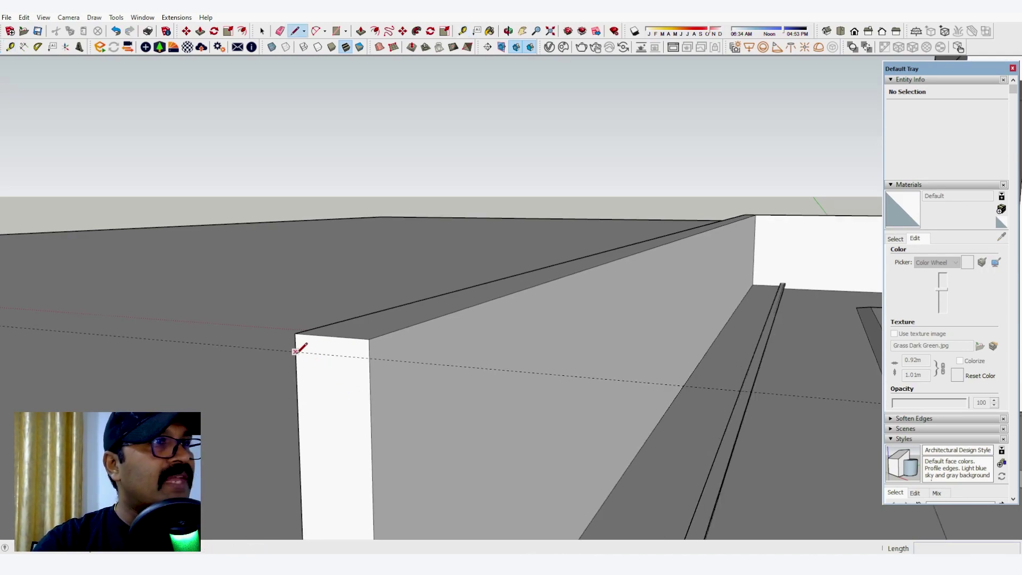
left_click(296, 352)
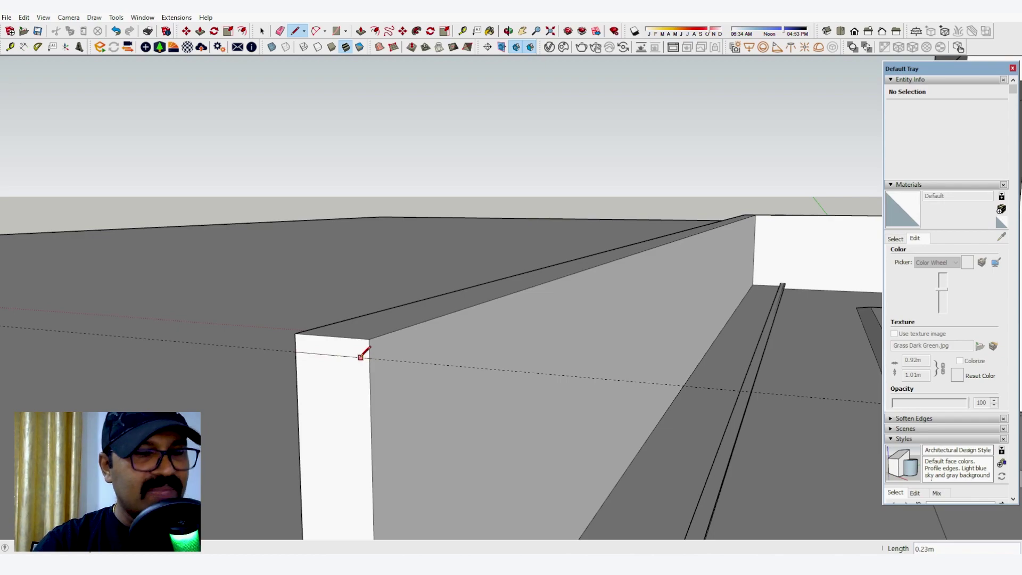
left_click(361, 356)
key("p")
left_click_drag(354, 358, 333, 367)
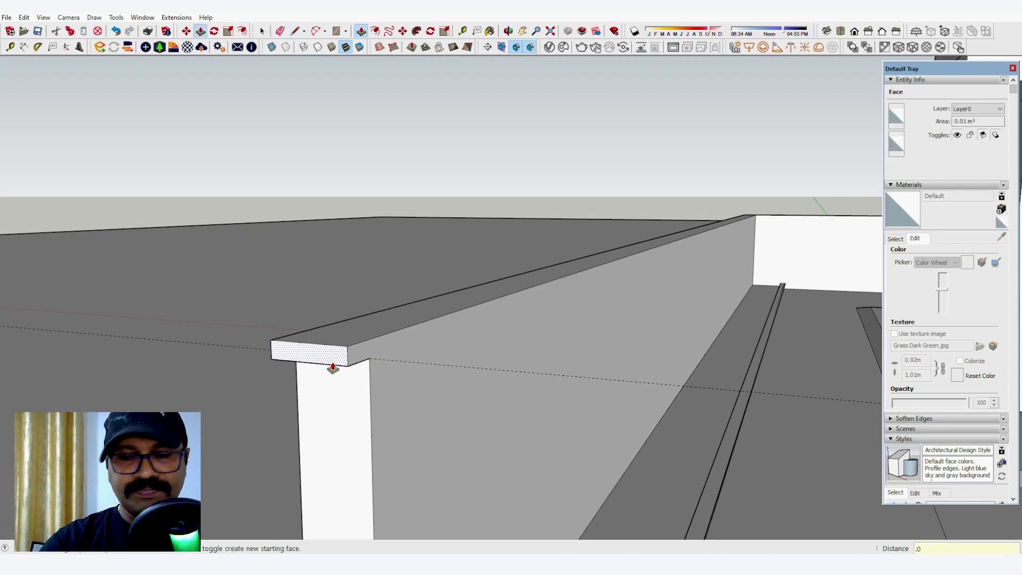
left_click(333, 368)
Draw a line from the band's lower inner corner along the side wall's inner face to the rear wall corner.
key("l")
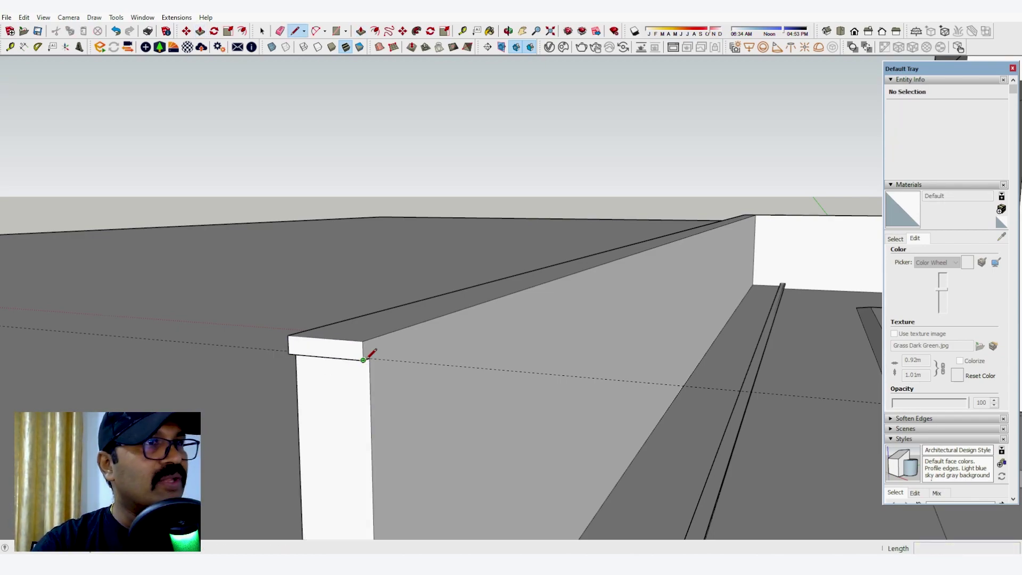
left_click(363, 361)
scroll(341, 333, "down", 1)
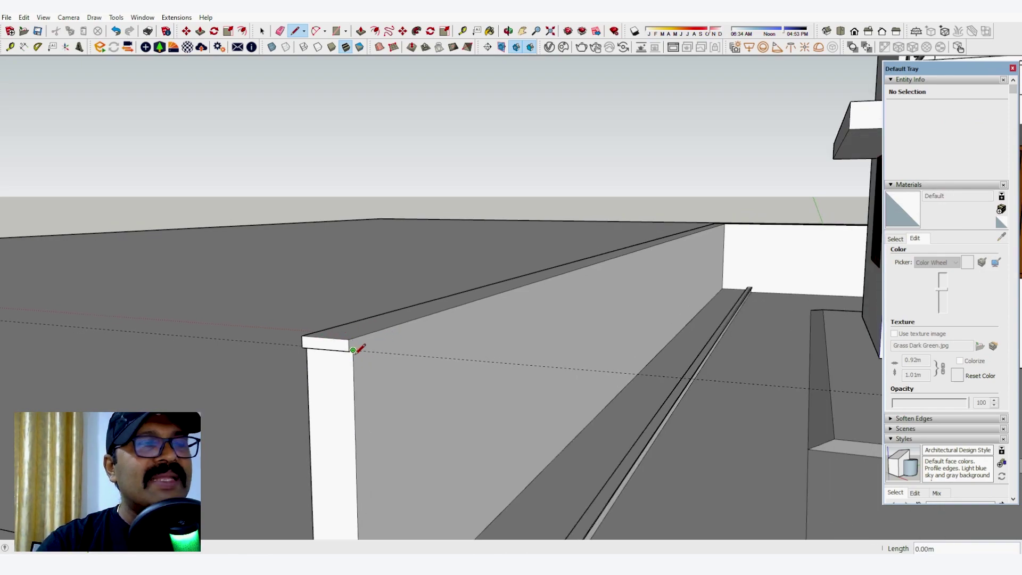
scroll(361, 347, "up", 1)
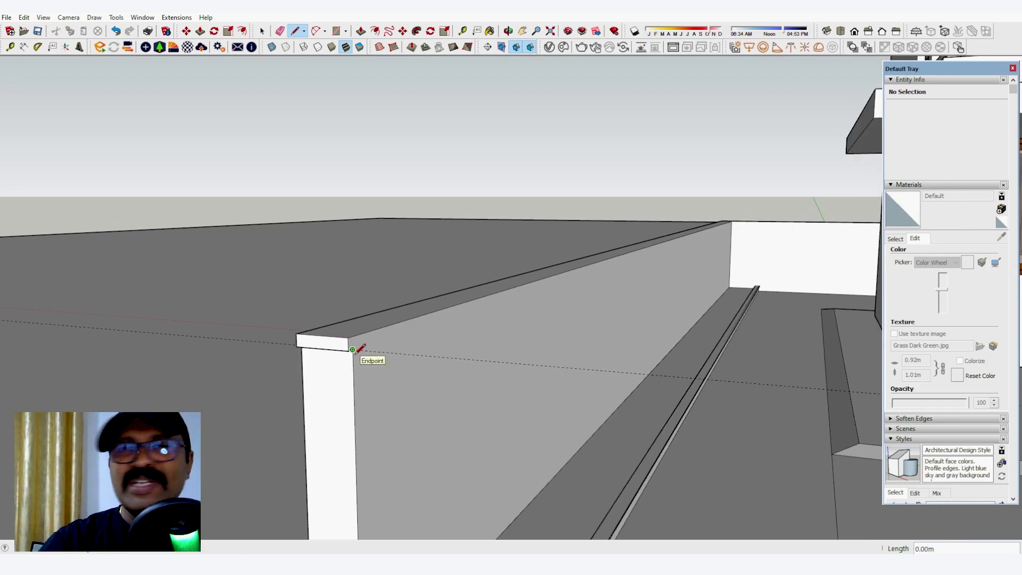
scroll(628, 239, "up", 3)
scroll(277, 277, "down", 2)
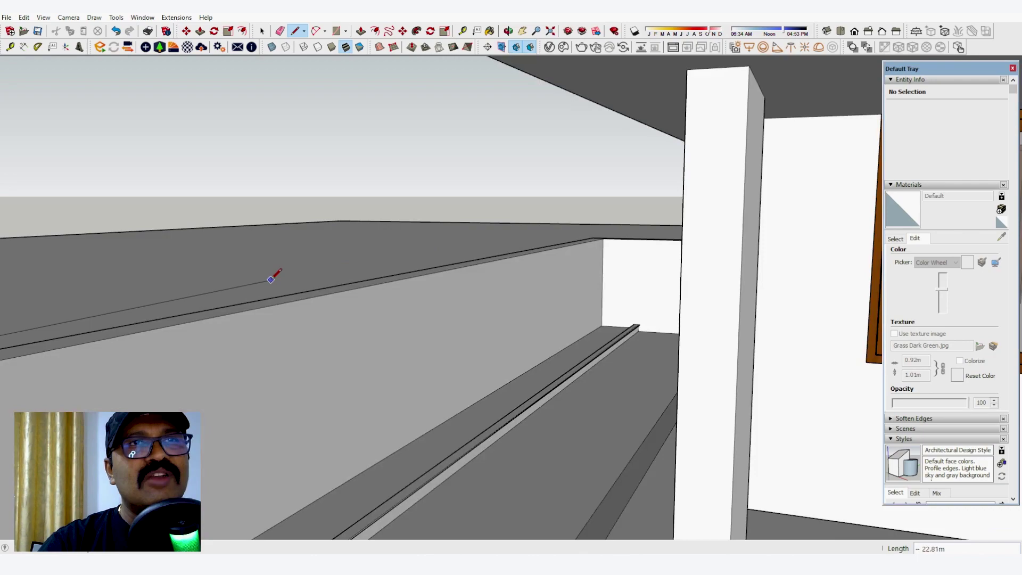
scroll(433, 277, "up", 1)
scroll(614, 239, "up", 2)
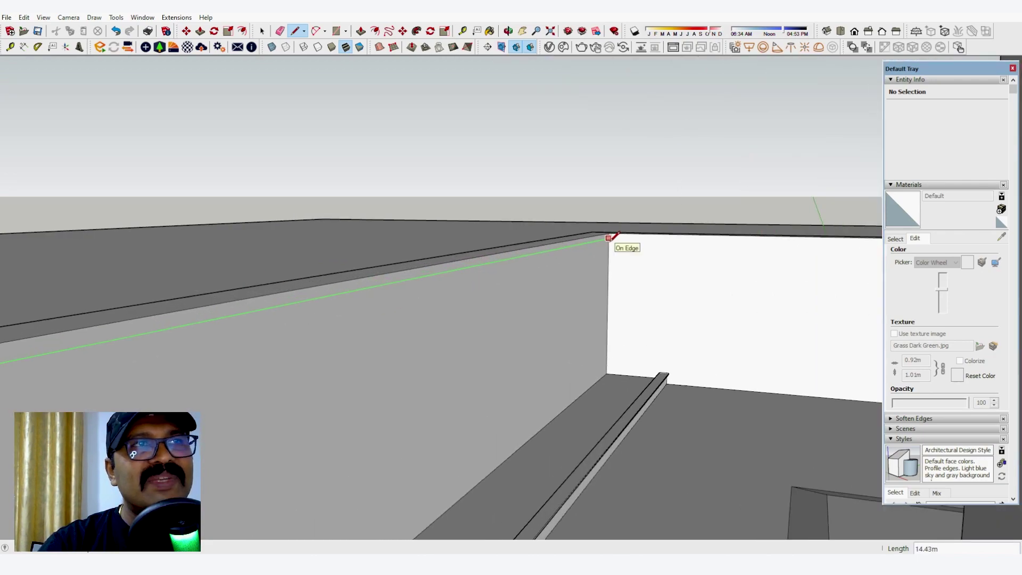
left_click(609, 238)
Continue the coping line across the rear wall and forward along the opposite side wall, ending across its front end.
scroll(613, 234, "down", 10)
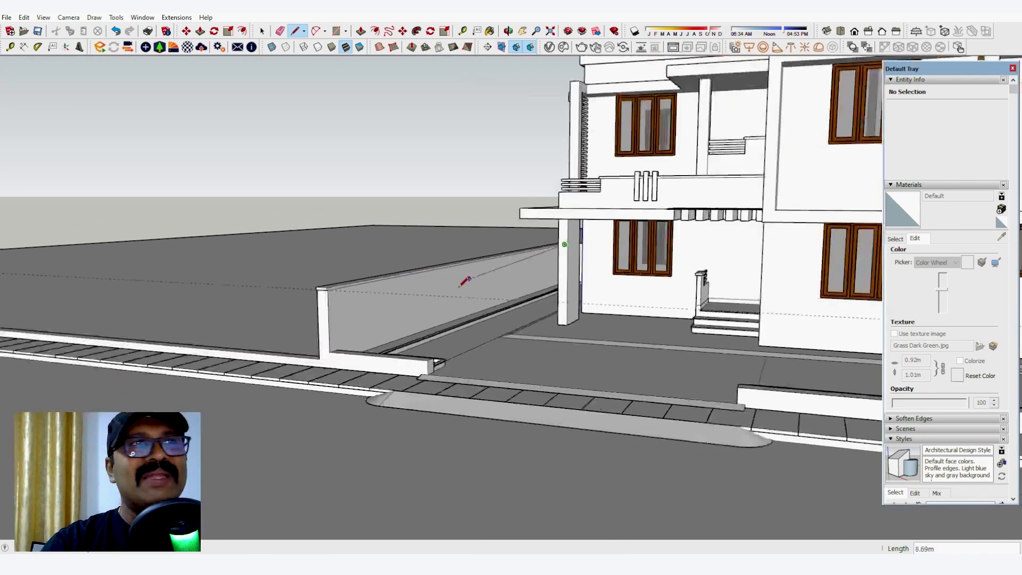
scroll(698, 278, "up", 10)
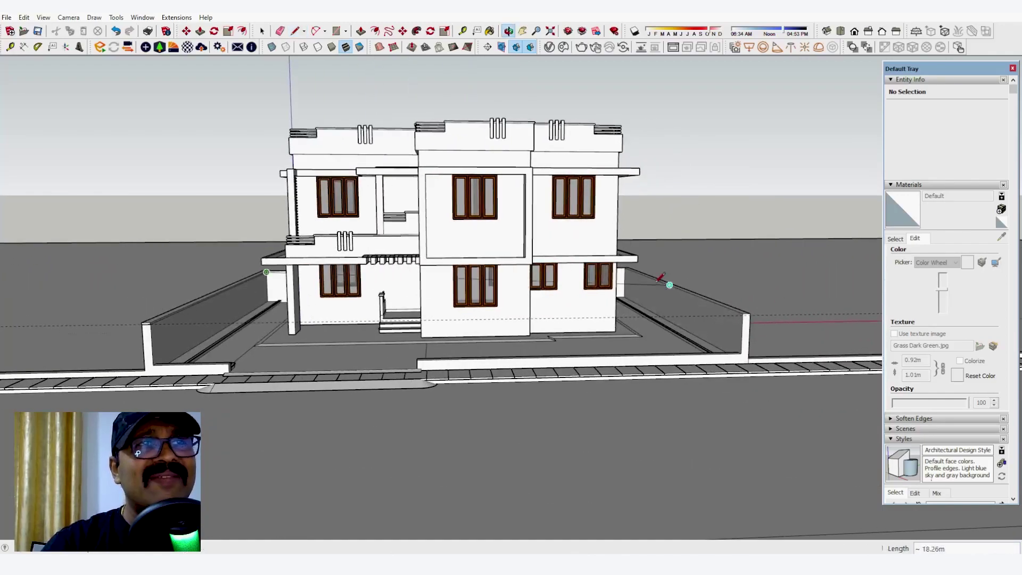
scroll(611, 262, "up", 3)
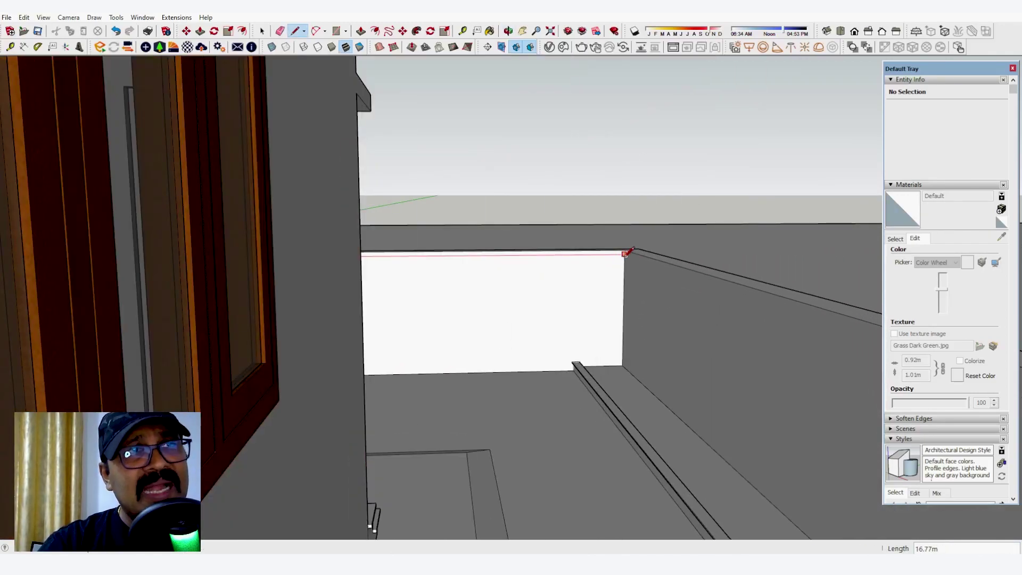
left_click(624, 254)
scroll(529, 250, "down", 5)
scroll(585, 277, "up", 4)
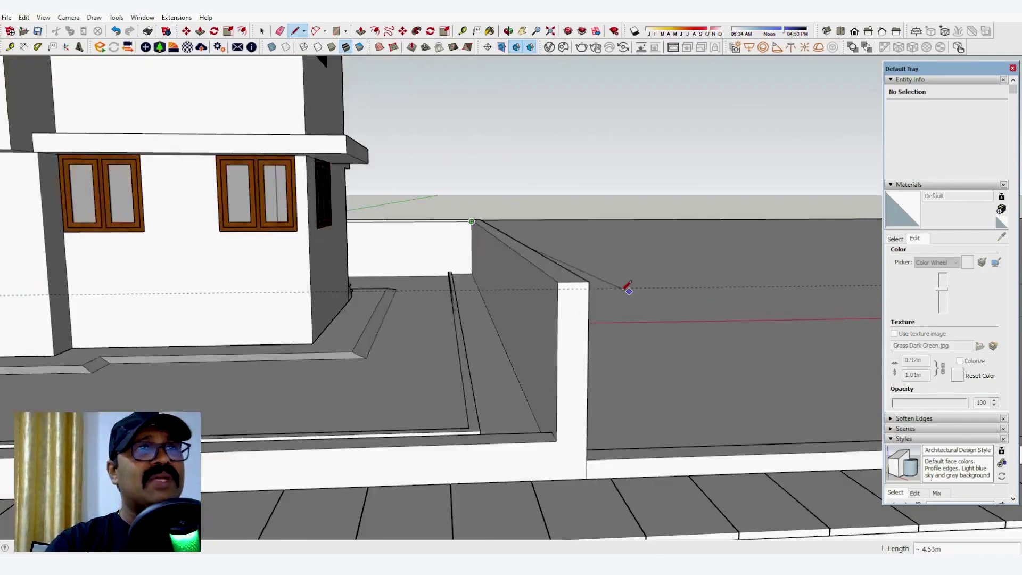
left_click(586, 286)
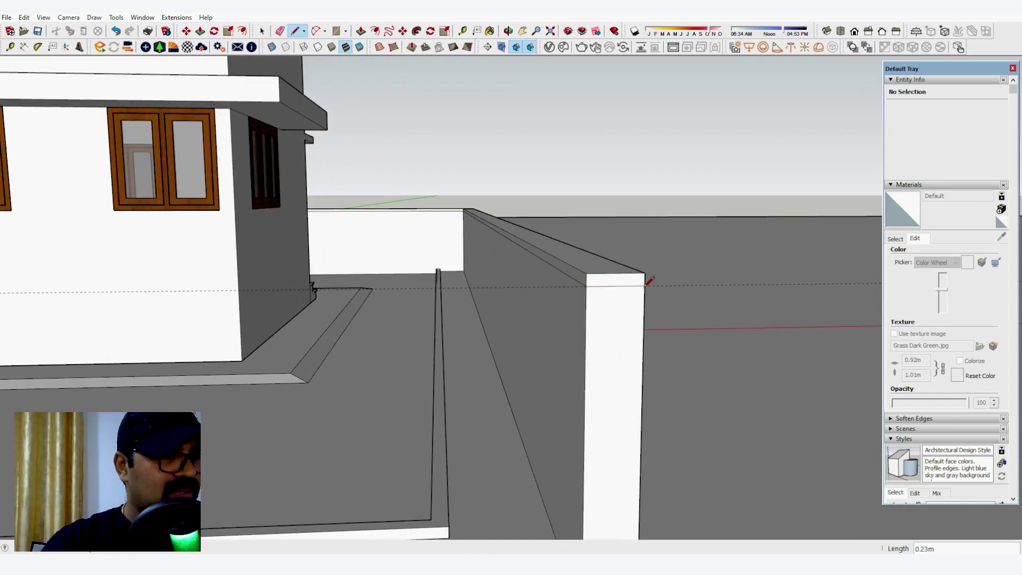
Erase the guide and extrude the narrow top band at the opposite side wall's front end slightly forward.
key("e")
scroll(660, 284, "up", 2)
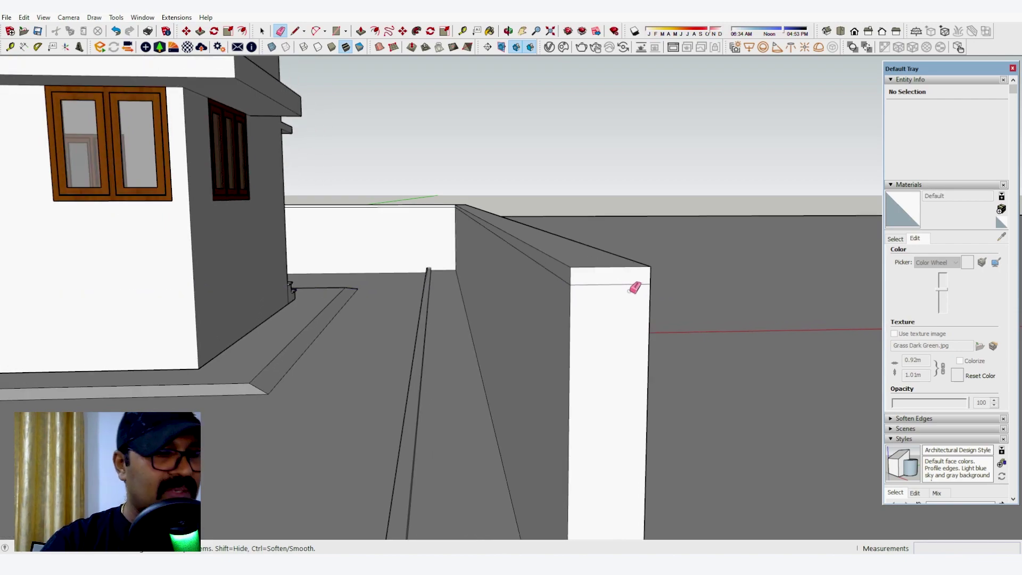
key("p")
left_click(602, 286)
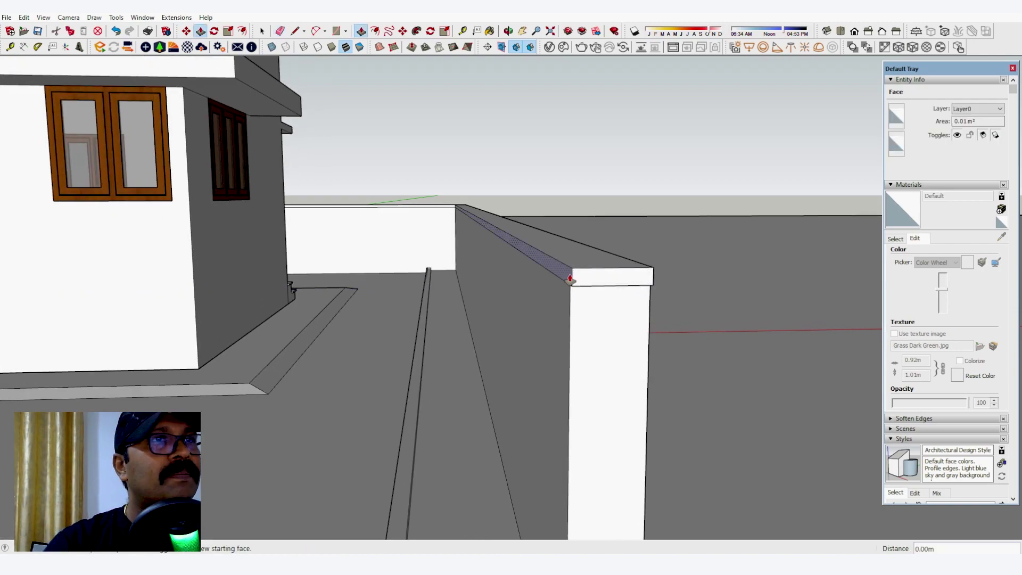
Examine the top bands of the side and rear boundary walls from inside and outside the plot.
middle_click_drag(511, 269, 452, 218)
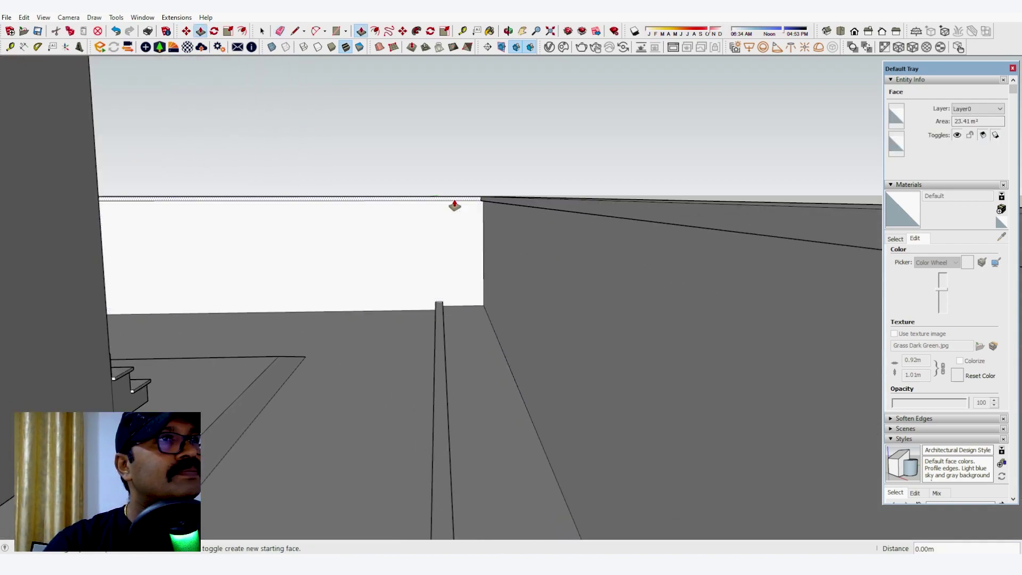
middle_click_drag(700, 297, 224, 407)
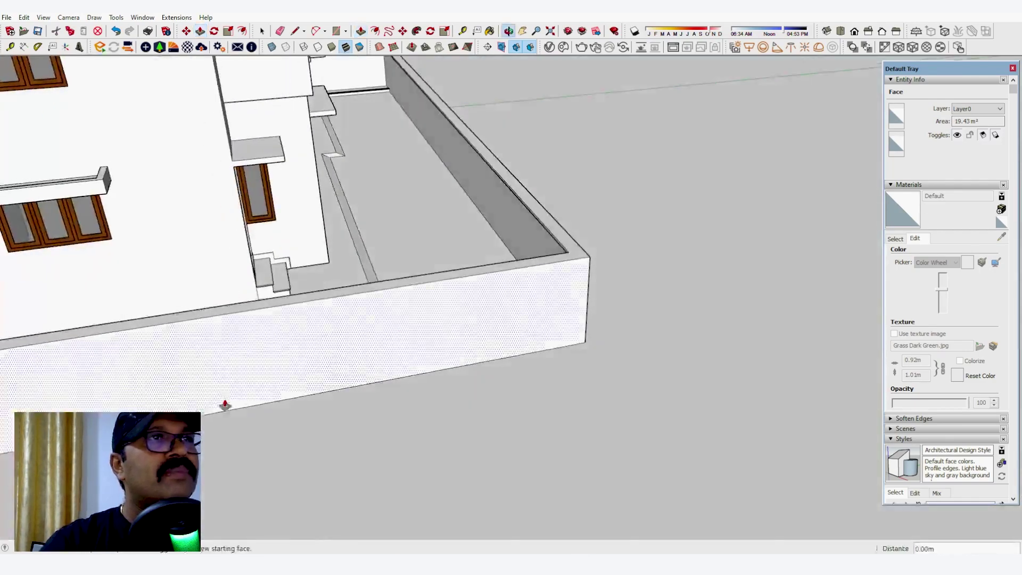
scroll(550, 238, "up", 8)
middle_click_drag(584, 247, 644, 281)
scroll(675, 272, "down", 7)
scroll(676, 271, "down", 8)
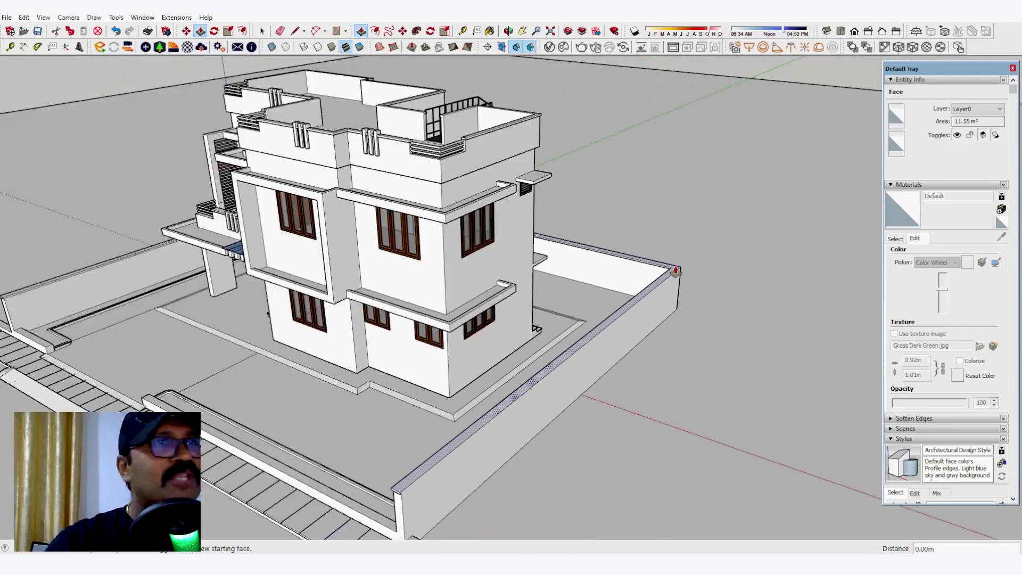
scroll(262, 294, "up", 10)
middle_click_drag(270, 286, 386, 246)
scroll(474, 282, "up", 10)
scroll(385, 247, "down", 6)
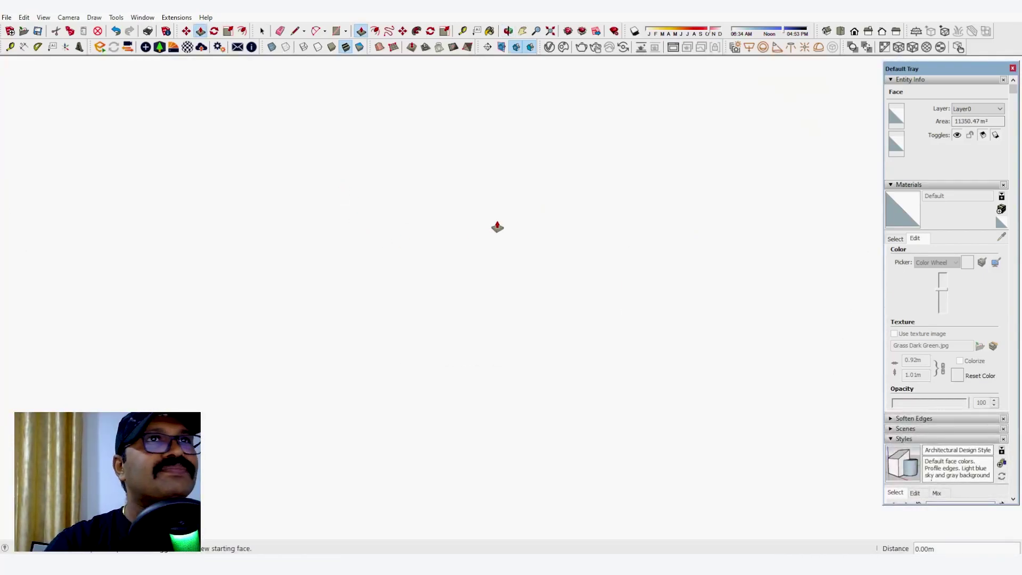
scroll(441, 252, "down", 10)
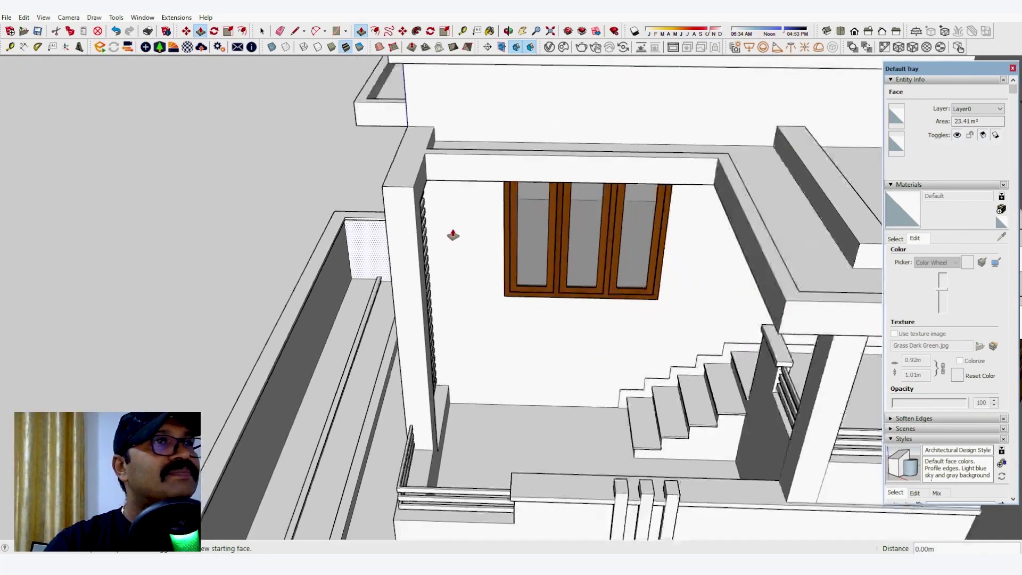
scroll(452, 234, "down", 5)
Clear the selection and examine the house's front elevation together with its boundary walls.
middle_click_drag(461, 288, 452, 173)
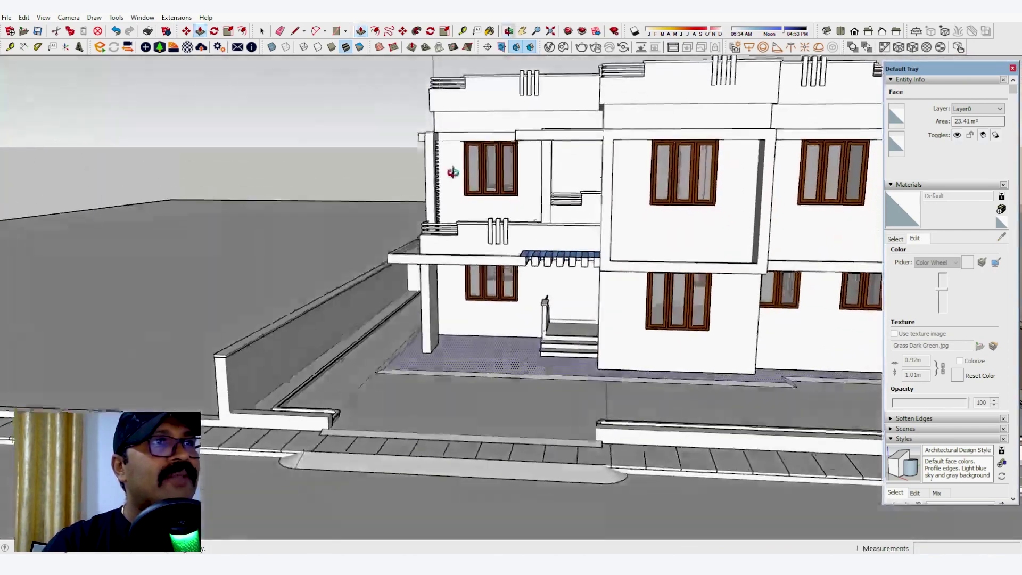
scroll(338, 238, "down", 1)
scroll(292, 323, "down", 1)
middle_click_drag(548, 319, 555, 287)
key("space")
left_click(792, 258)
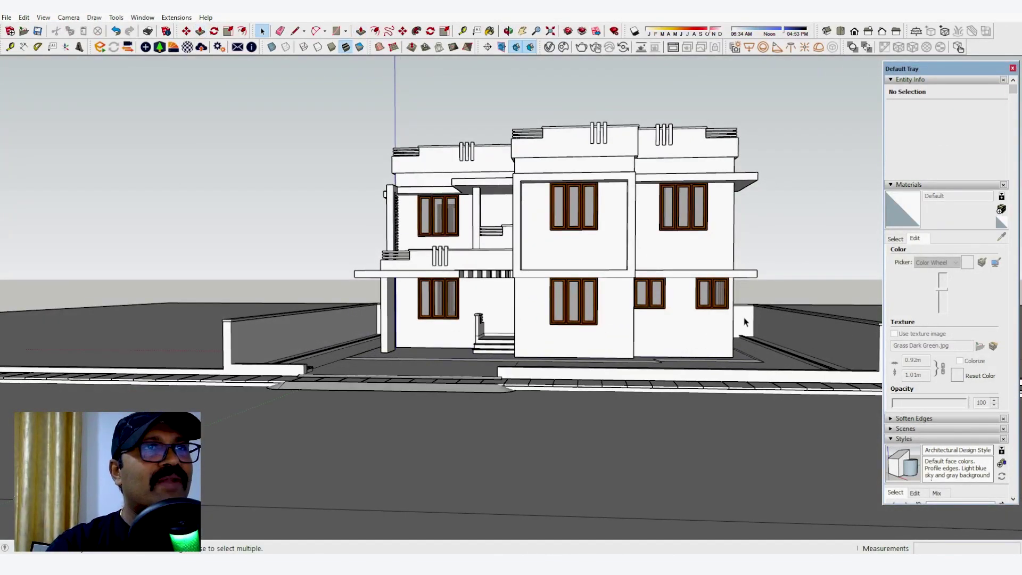
middle_click_drag(744, 322, 752, 322)
scroll(752, 321, "up", 4)
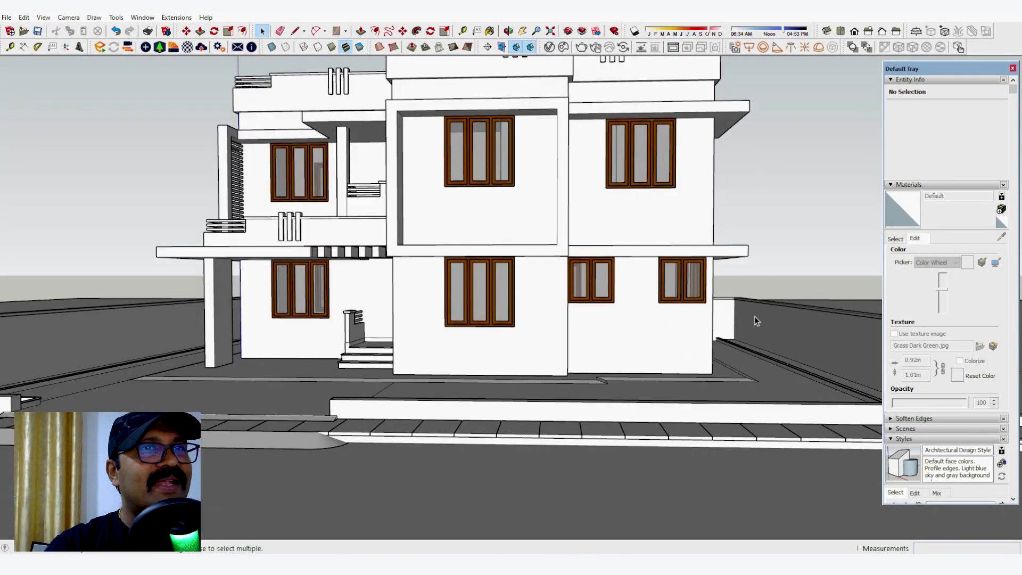
scroll(693, 316, "up", 2)
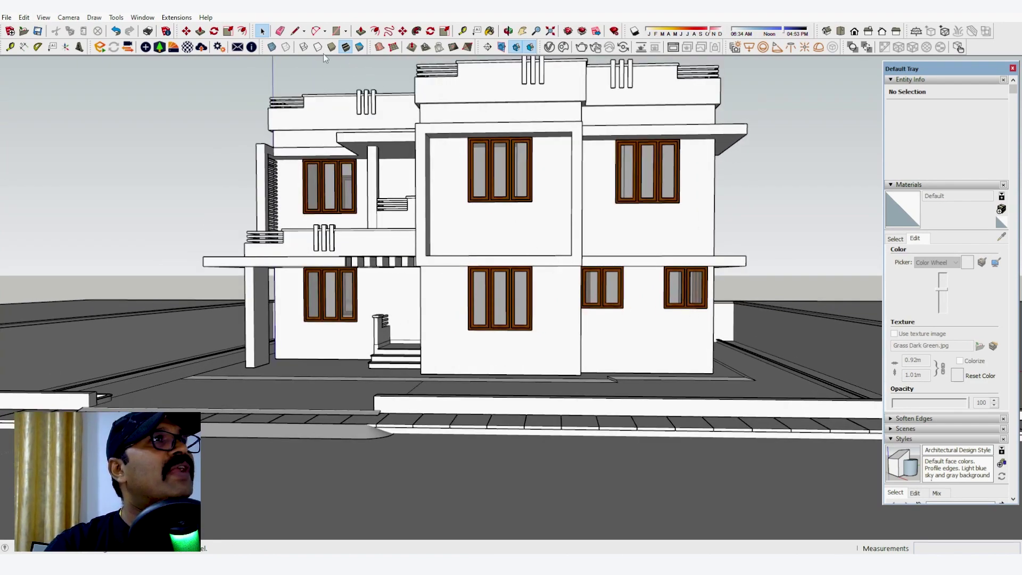
Turn on shadows and examine how they fall on the front facade, entrance, balcony and boundary walls.
left_click(635, 33)
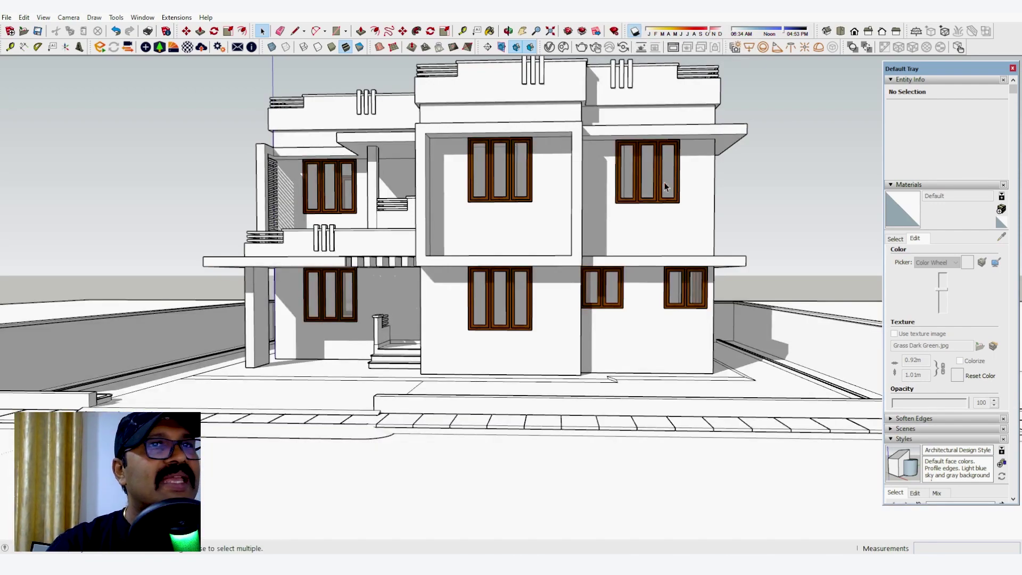
mouse_move(673, 233)
middle_mouse_down()
mouse_move(666, 201)
mouse_move(668, 222)
middle_mouse_up()
middle_click_drag(351, 315, 357, 307)
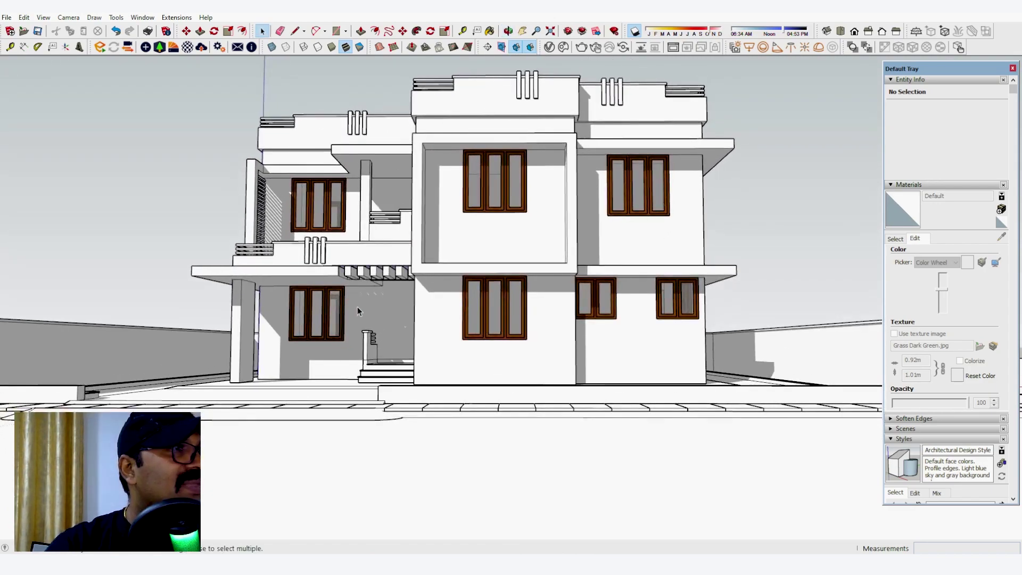
scroll(204, 347, "up", 2)
middle_click_drag(268, 345, 347, 342)
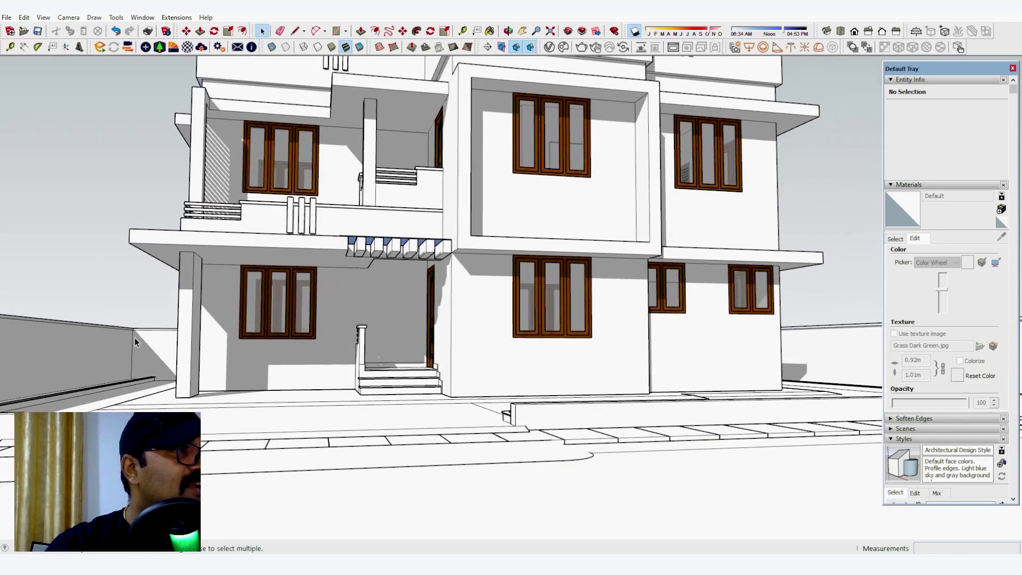
middle_click_drag(134, 337, 139, 331)
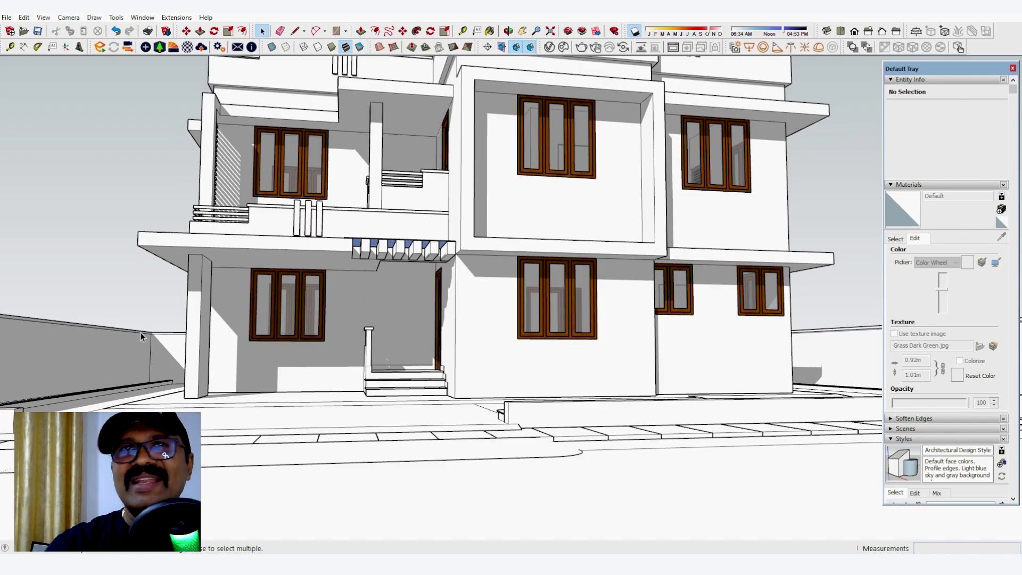
middle_click_drag(452, 266, 411, 379)
scroll(412, 375, "down", 4)
middle_click_drag(510, 318, 522, 172)
scroll(481, 298, "up", 2)
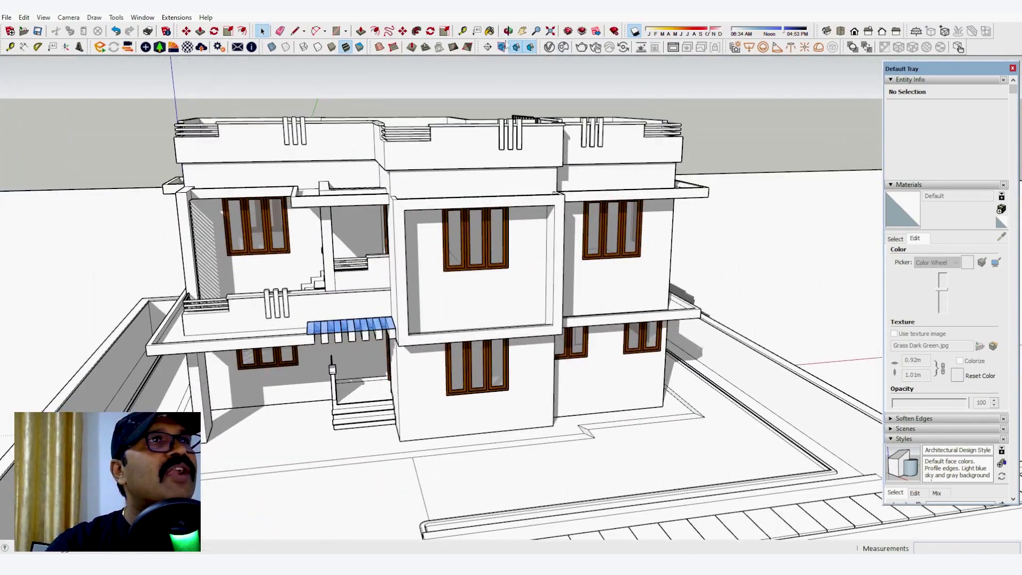
Turn off shadows and review the whole plot and house, finishing with a low front view.
left_click(634, 31)
scroll(663, 293, "down", 3)
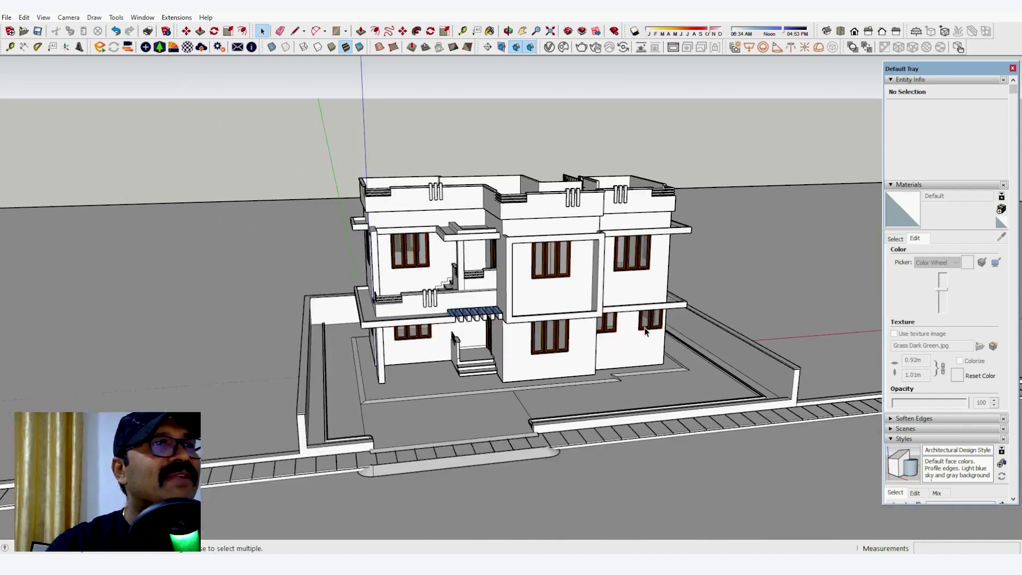
middle_click_drag(645, 329, 633, 274)
middle_click_drag(600, 352, 636, 302)
scroll(584, 344, "up", 3)
middle_click_drag(584, 344, 569, 322)
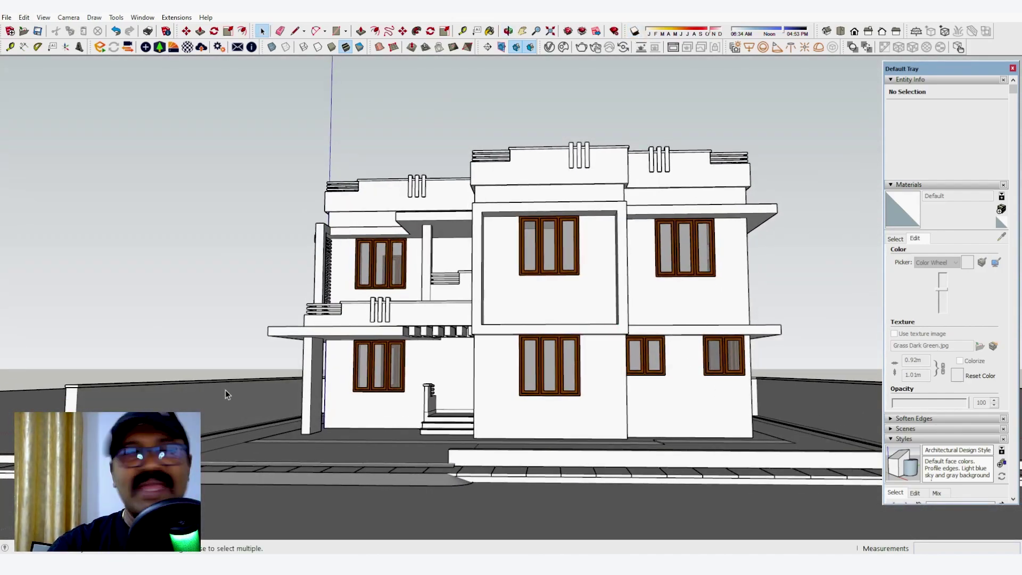
Review the house's front elevation and boundary walls from a raised view and from closer in front.
scroll(570, 427, "down", 3)
middle_click_drag(570, 427, 534, 535)
scroll(352, 436, "up", 2)
middle_click_drag(353, 437, 505, 307)
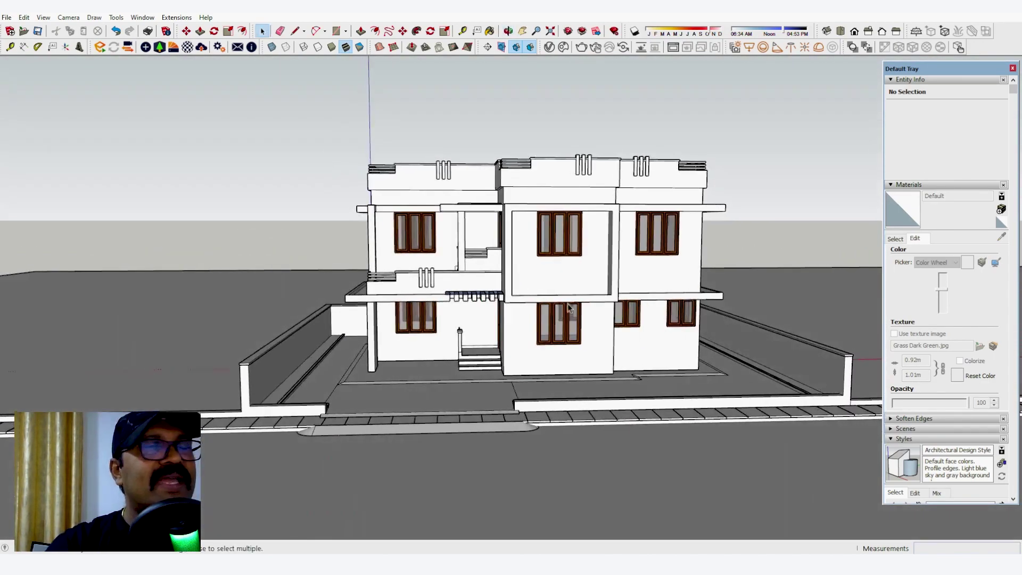
scroll(614, 304, "up", 2)
middle_click_drag(614, 303, 594, 288)
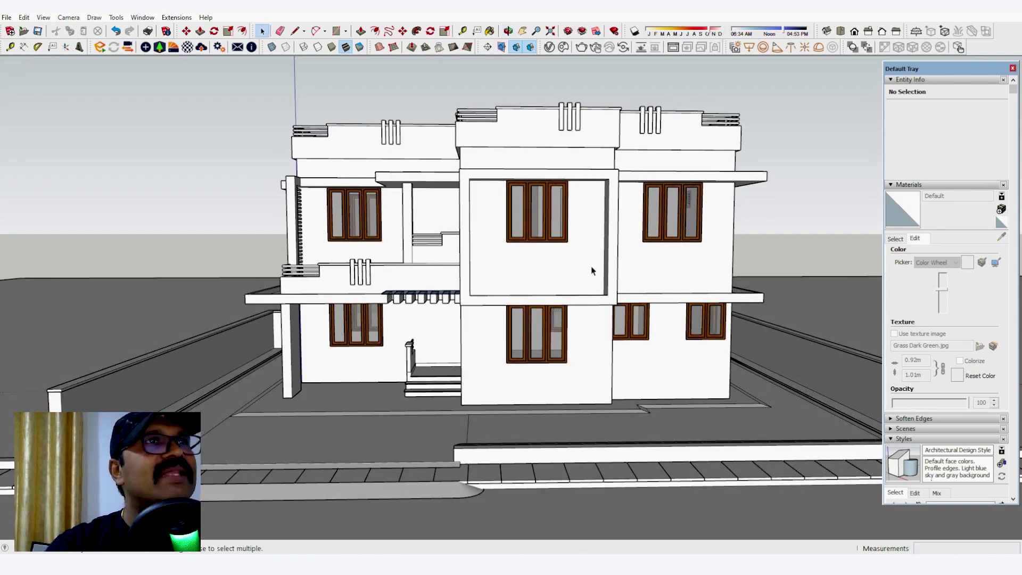
scroll(591, 265, "up", 1)
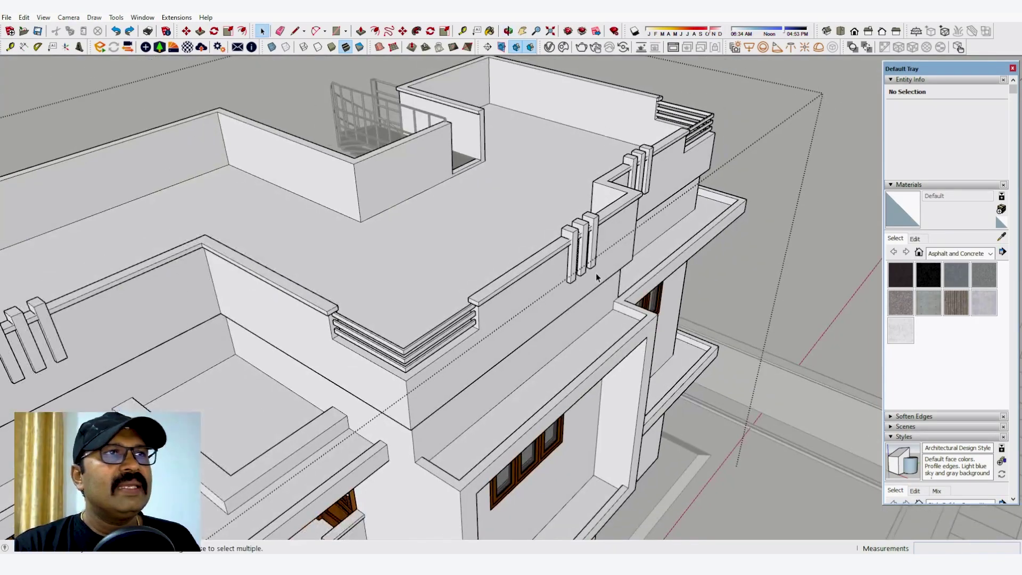
Examine the roof parapets, the spiral stair, and the joint between the lower terrace's walls and floor.
scroll(421, 182, "up", 2)
middle_click_drag(423, 186, 422, 242)
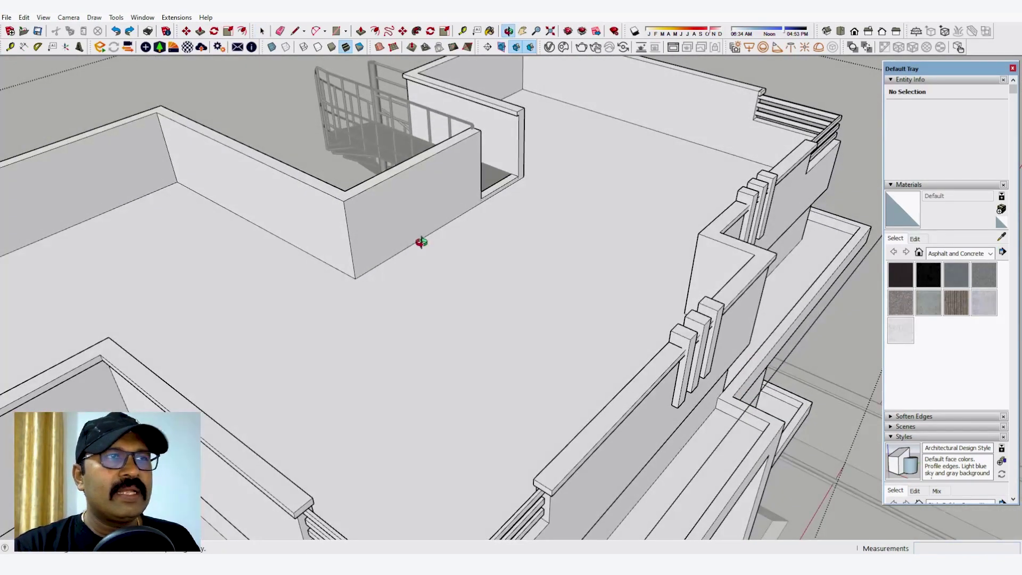
scroll(439, 247, "up", 1)
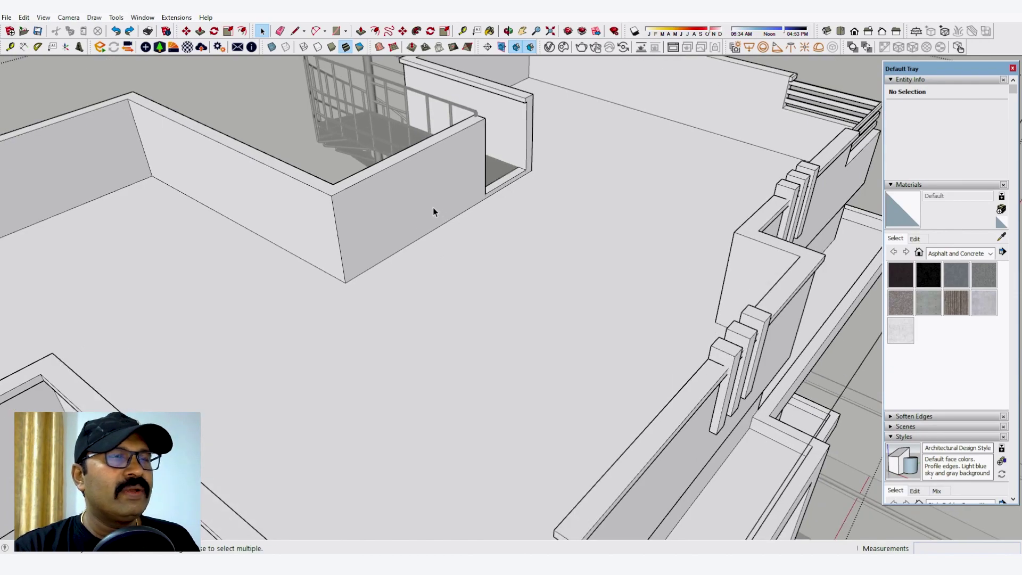
scroll(439, 218, "up", 1)
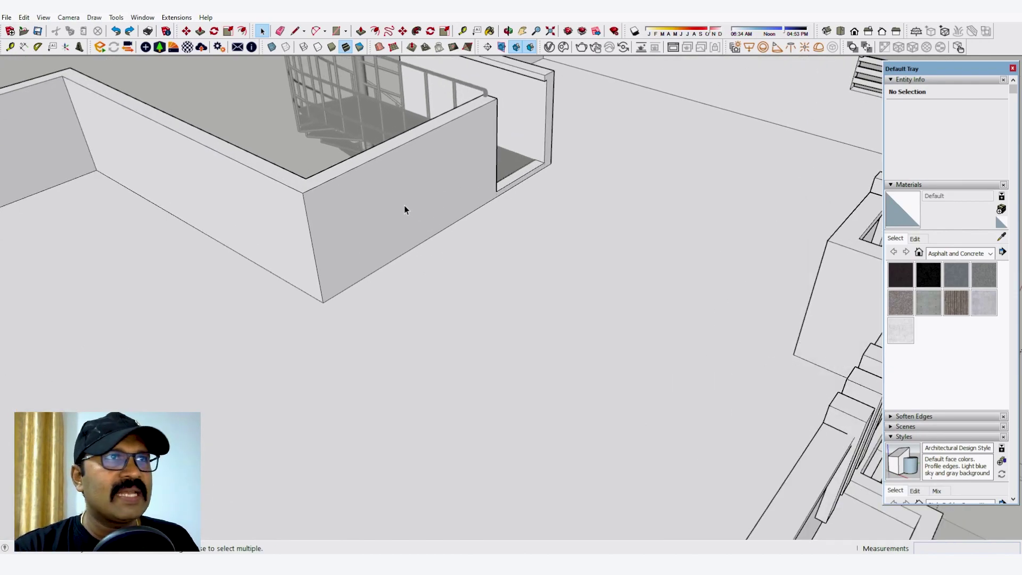
middle_click_drag(404, 205, 867, 301)
scroll(769, 268, "down", 3)
middle_click_drag(385, 413, 514, 455)
scroll(575, 260, "down", 1)
scroll(514, 455, "up", 2)
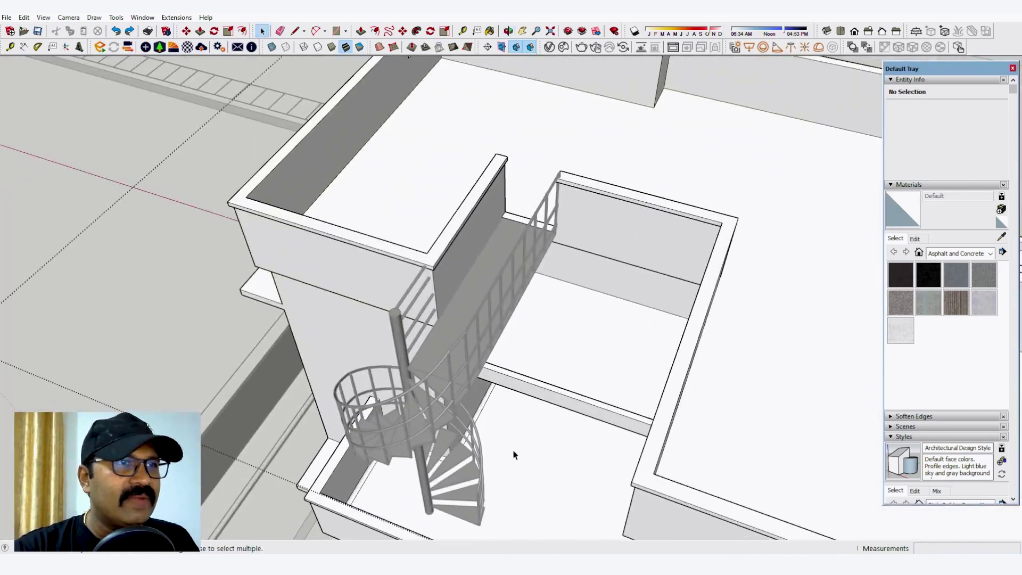
scroll(479, 384, "up", 3)
scroll(477, 282, "up", 4)
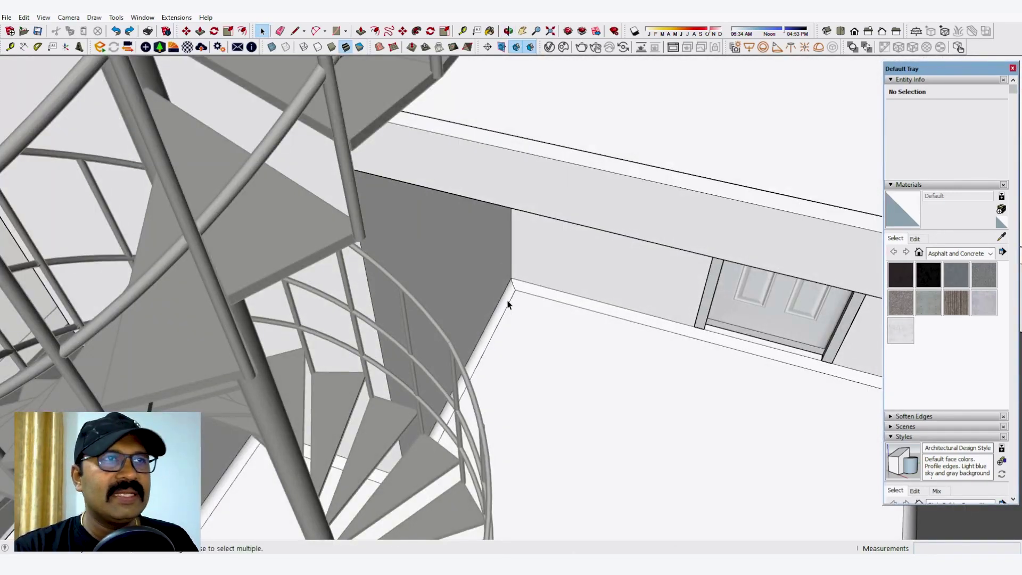
Examine where the roof parapets meet the slab beside the stair opening and along the front of the house.
scroll(462, 399, "down", 7)
middle_click_drag(604, 228, 360, 261)
scroll(401, 359, "down", 3)
scroll(215, 181, "up", 6)
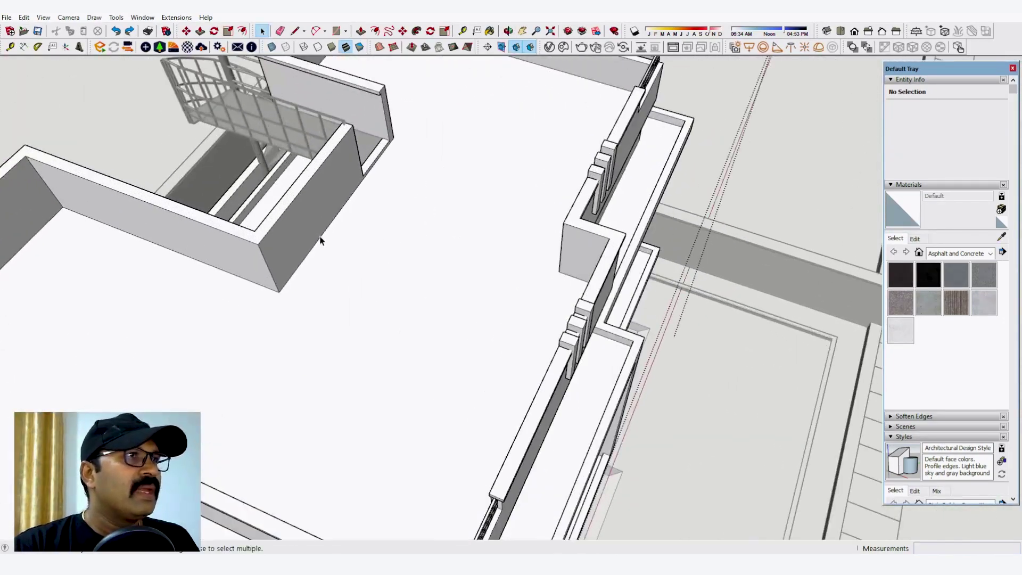
scroll(317, 236, "up", 1)
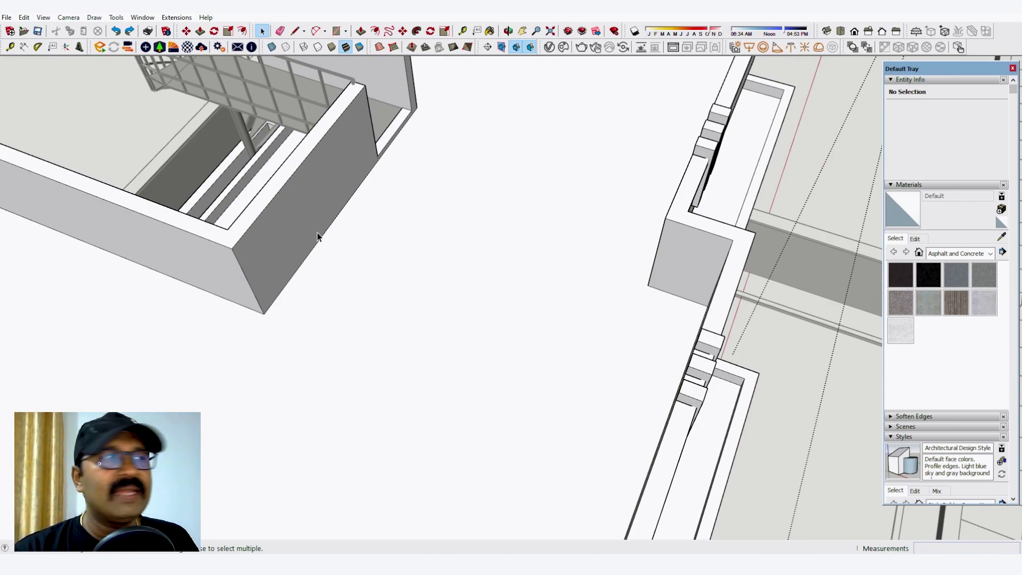
scroll(397, 282, "down", 5)
middle_click_drag(517, 321, 229, 191)
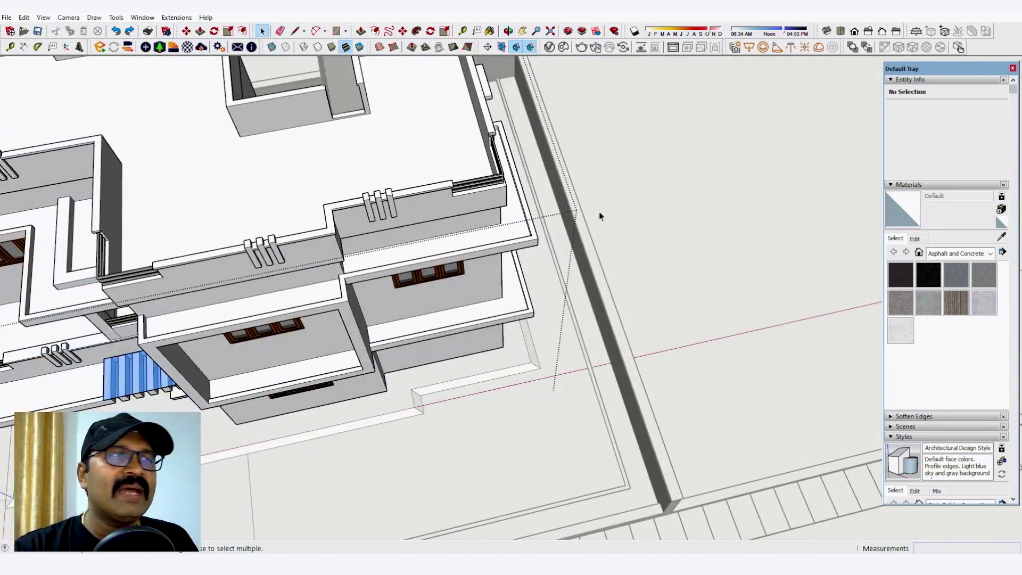
Draw two 0.05 m lines from one point on the stair-opening parapet's base edge, one across the roof floor and one up the wall.
scroll(342, 176, "down", 5)
scroll(430, 204, "up", 6)
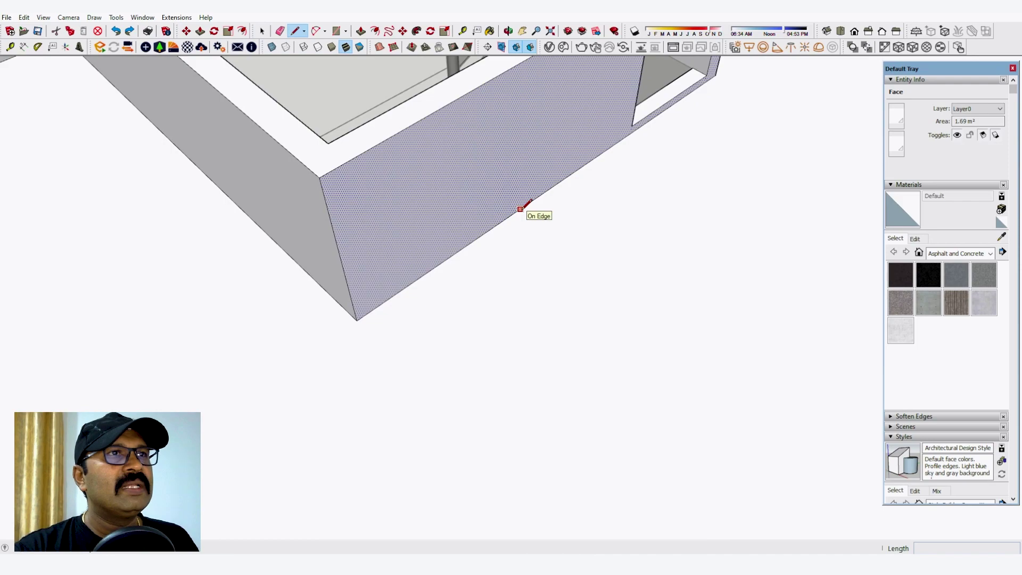
left_click(520, 209)
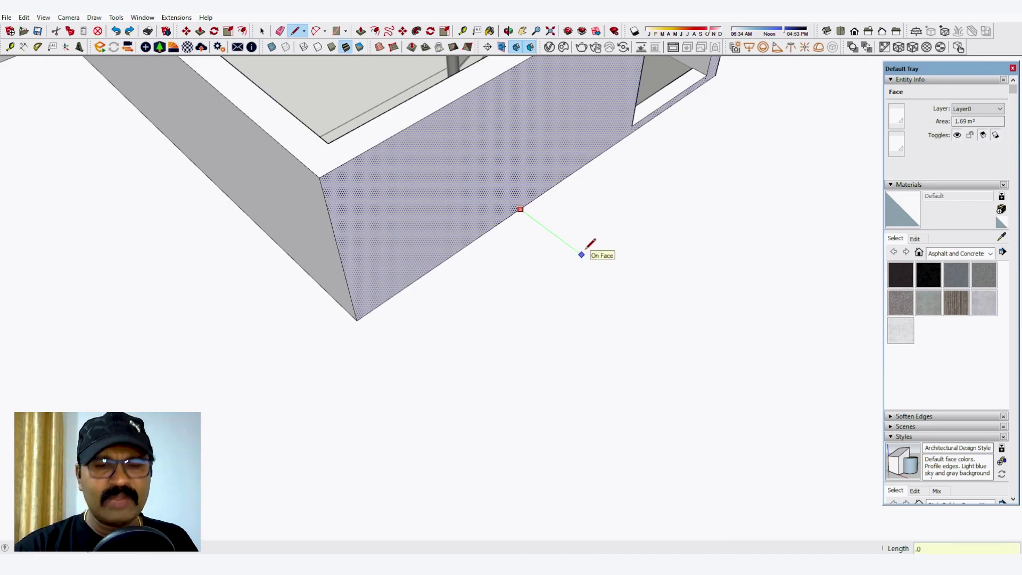
key("Escape")
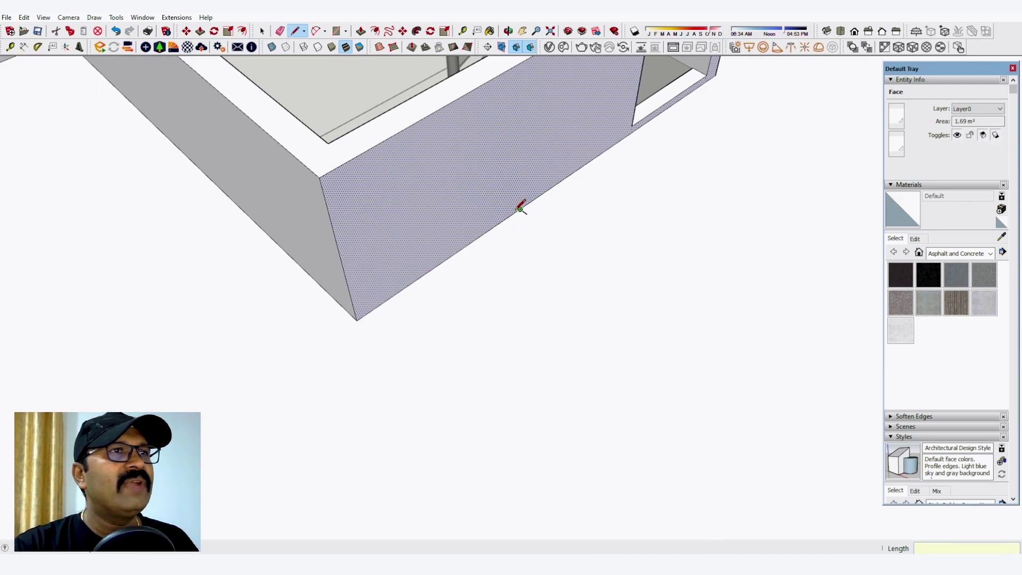
scroll(520, 209, "up", 5)
left_click(520, 210)
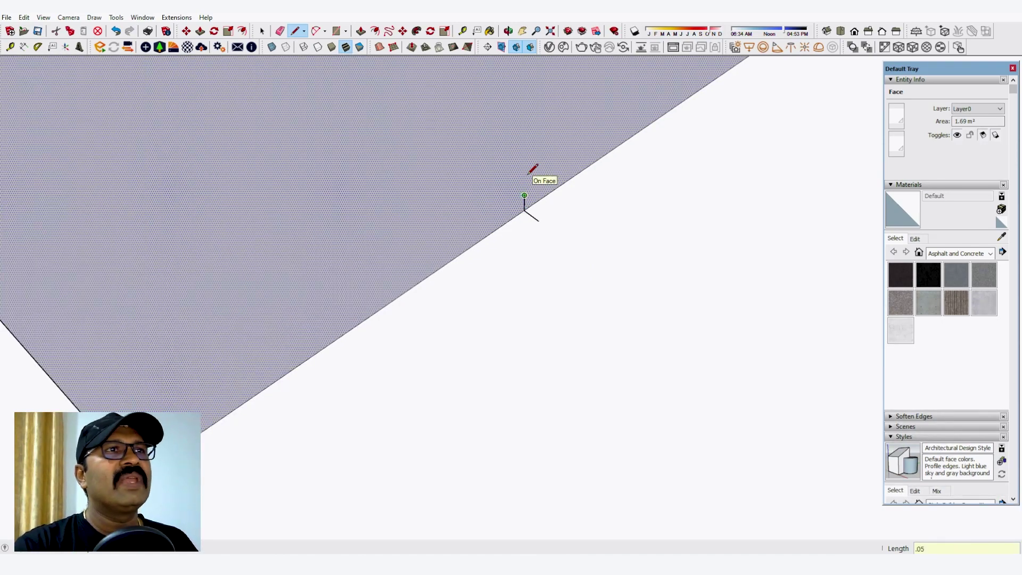
middle_click_drag(534, 218, 638, 187)
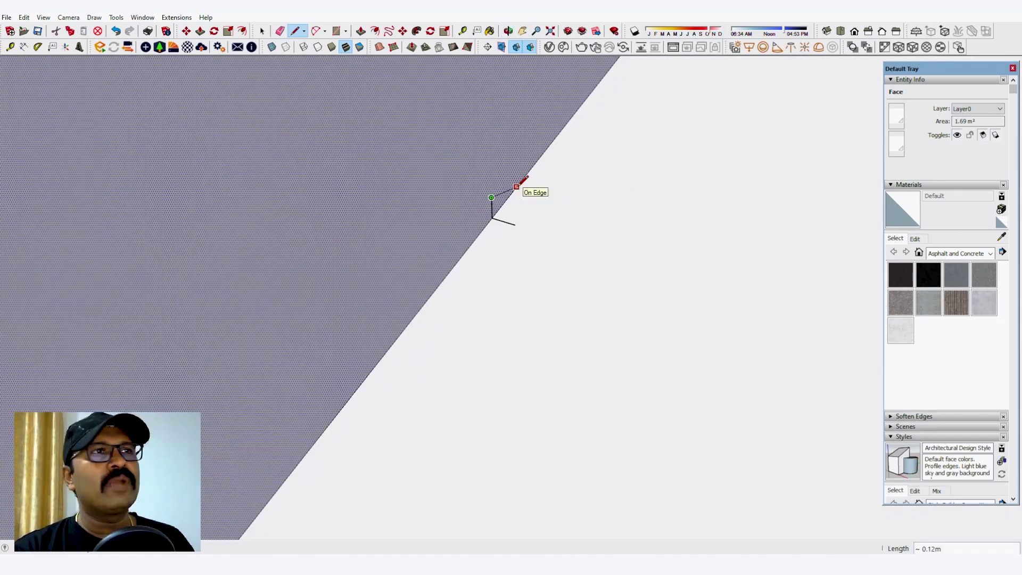
Try to join the free ends of the two short lines with an arc.
key("a")
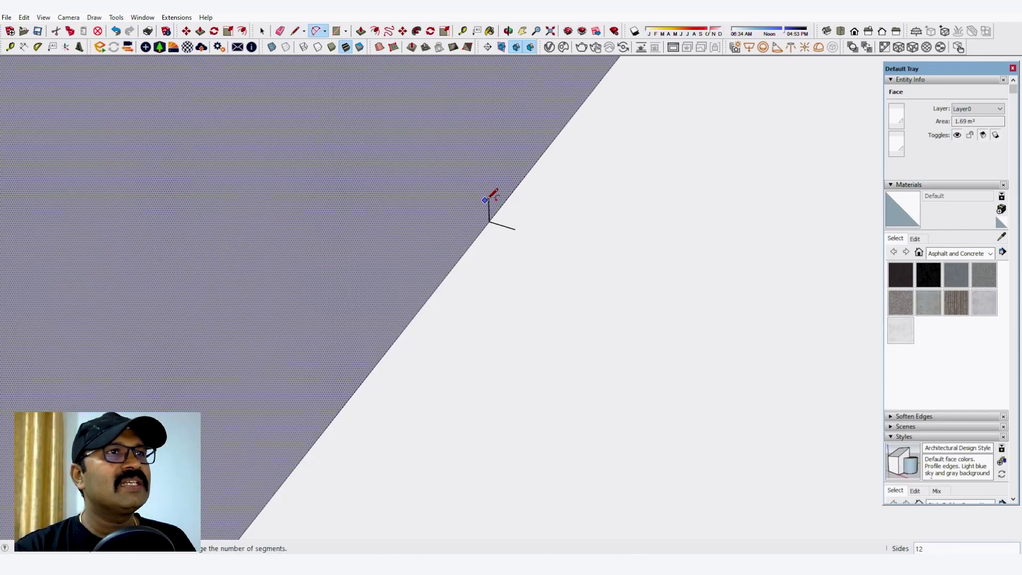
scroll(521, 229, "up", 2)
left_click(515, 228)
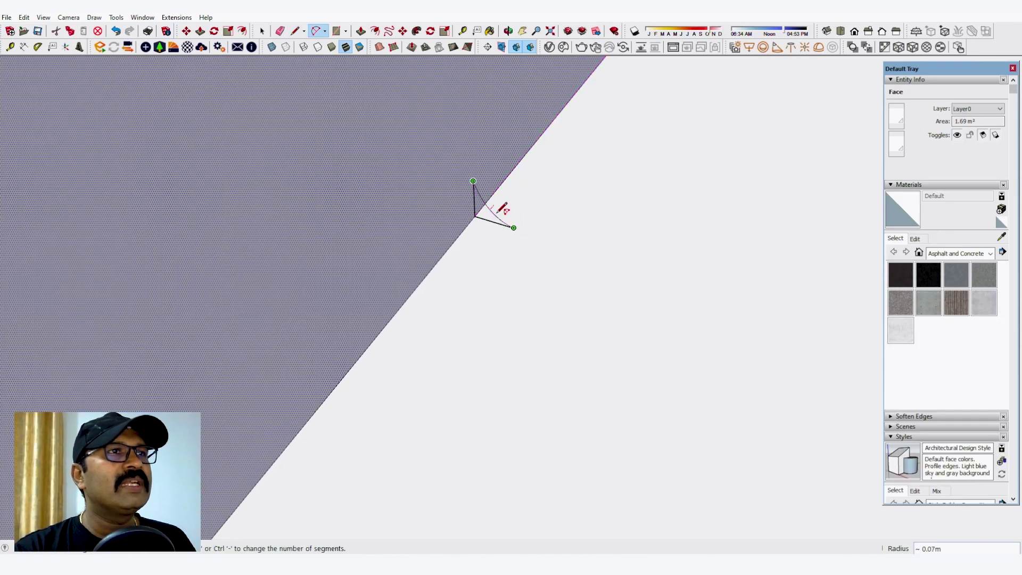
left_click(500, 209)
middle_click_drag(500, 209, 313, 217)
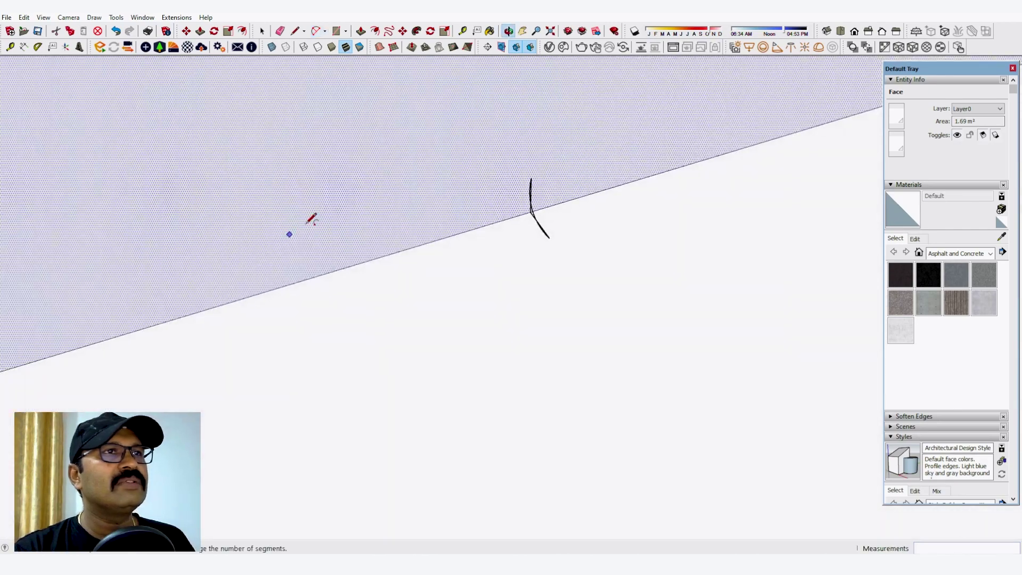
left_click(115, 30)
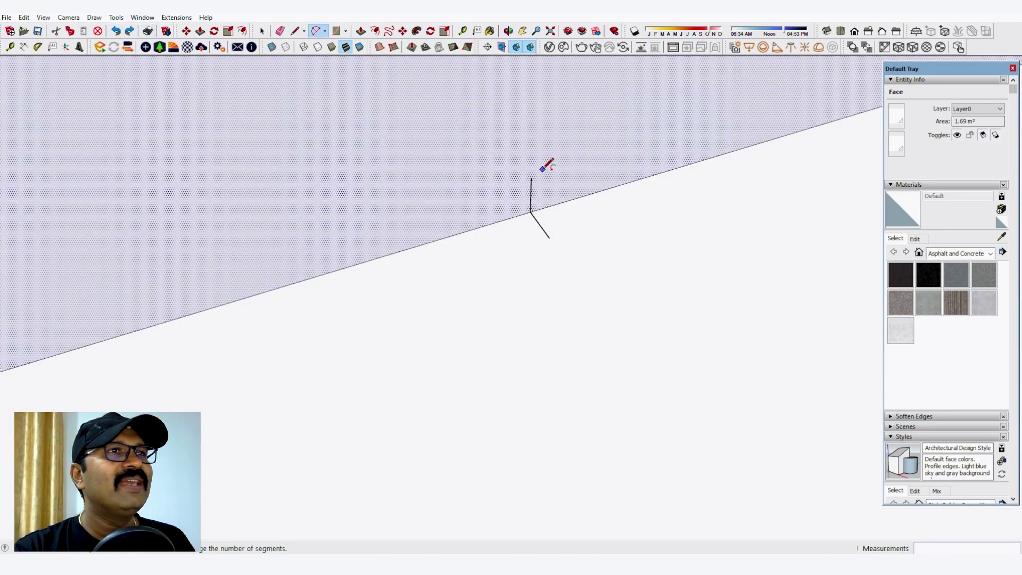
Draw a concave arc of about 0.06 m radius joining the free ends of the two lines to close the corner profile.
left_click(531, 212)
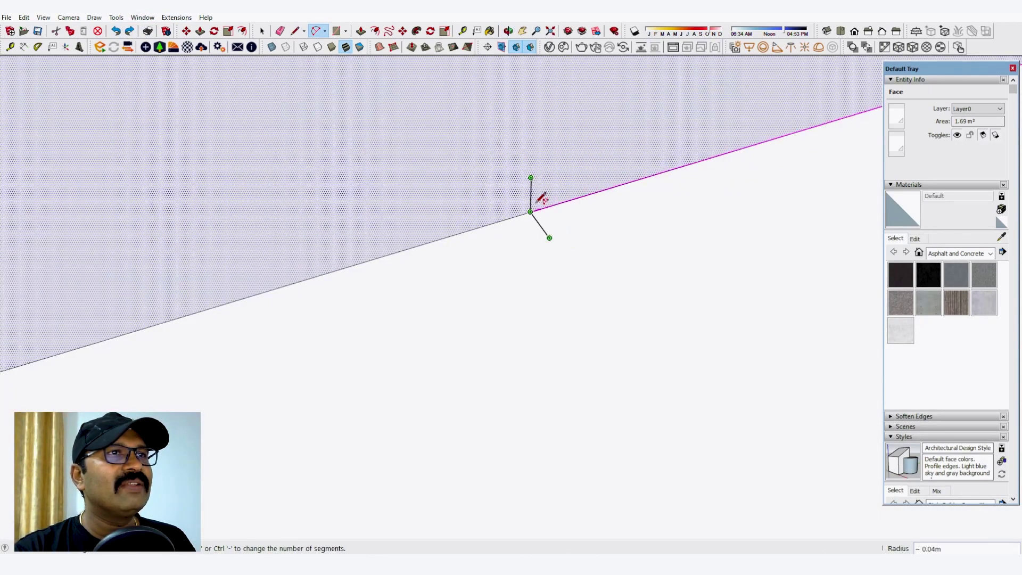
scroll(538, 189, "up", 2)
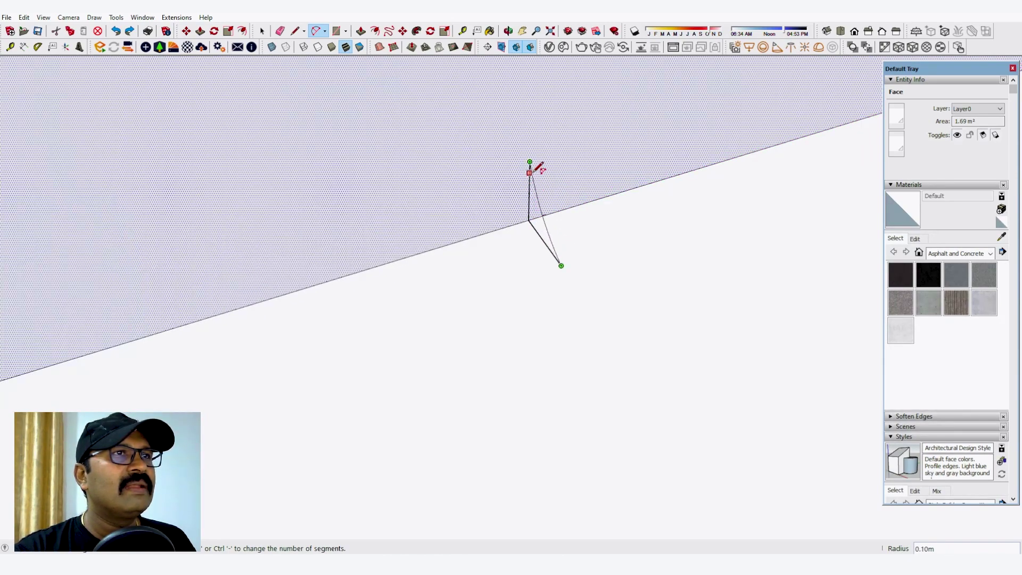
middle_click_drag(512, 178, 442, 214)
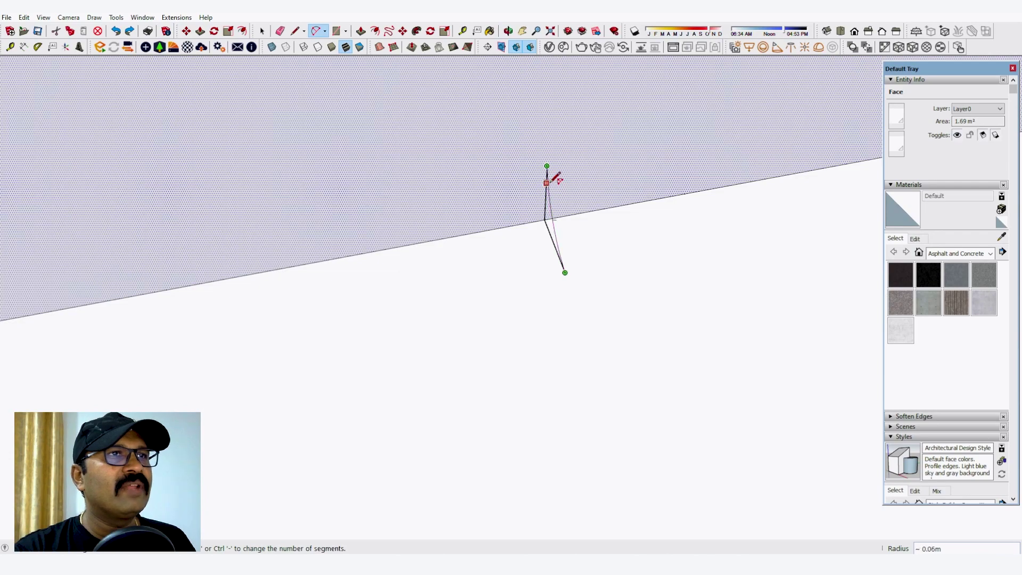
left_click(550, 185)
middle_click_drag(551, 184, 539, 248)
scroll(637, 182, "down", 4)
middle_click_drag(612, 187, 595, 252)
Select the parapet base edges from the small corner profile around the stair-opening wall and along the rear parapet past its short offset.
key("space")
left_click(579, 235)
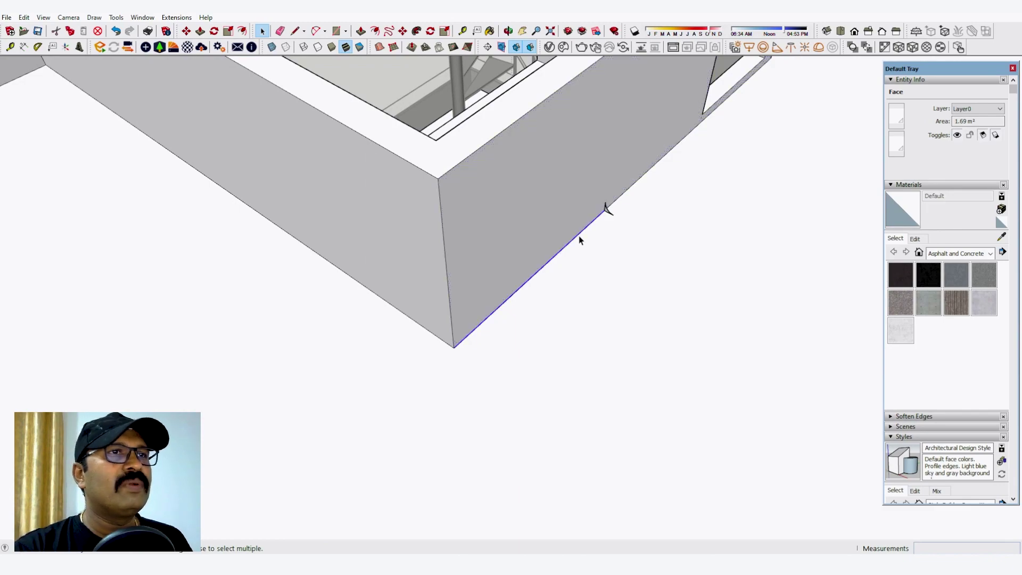
left_click(437, 336, "ctrl")
scroll(665, 264, "down", 3)
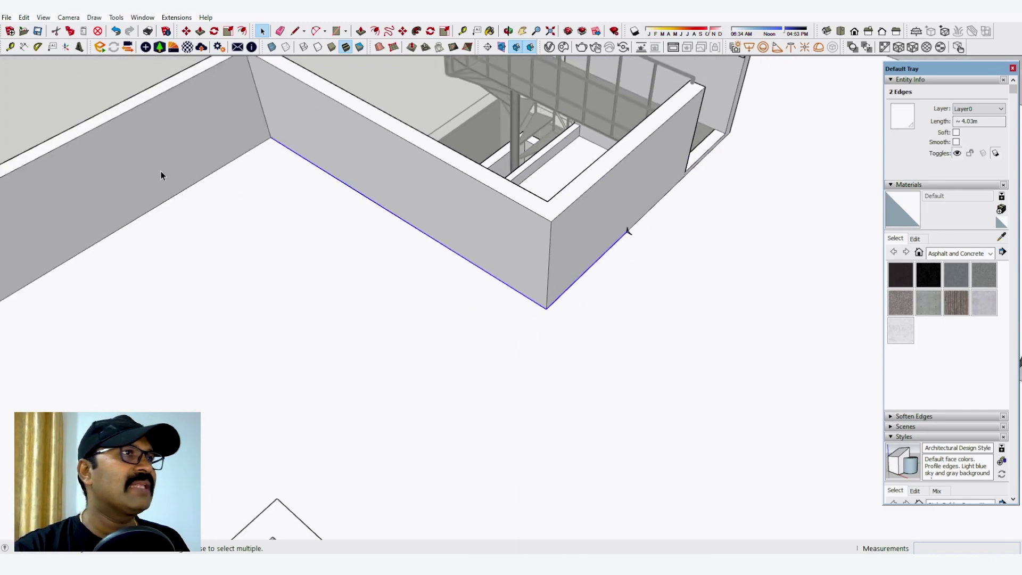
left_click(195, 186, "ctrl")
scroll(479, 128, "down", 5)
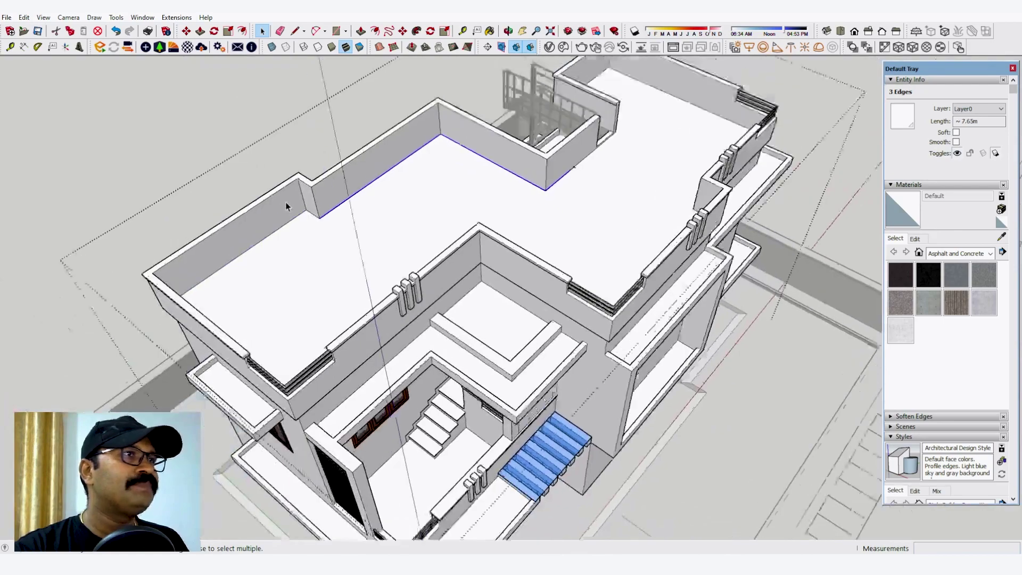
scroll(287, 210, "up", 5)
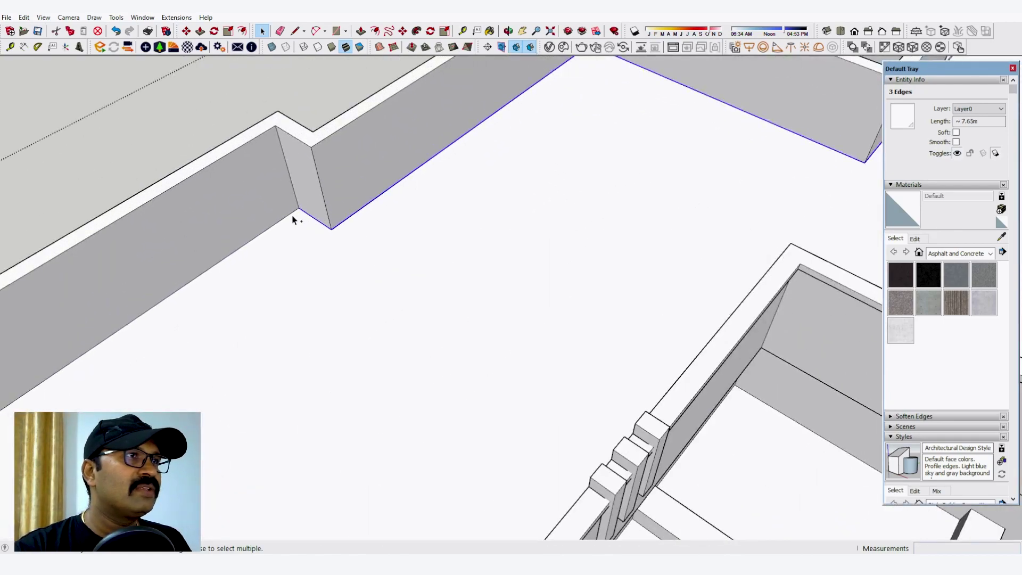
left_click(291, 214, "ctrl")
Add the base edges of the remaining rear parapet, the end parapet and the parapet around the balcony recess to the selection.
scroll(474, 139, "down", 4)
middle_click_drag(538, 187, 469, 197)
scroll(130, 175, "up", 2)
scroll(308, 213, "down", 5)
middle_click_drag(540, 310, 776, 300)
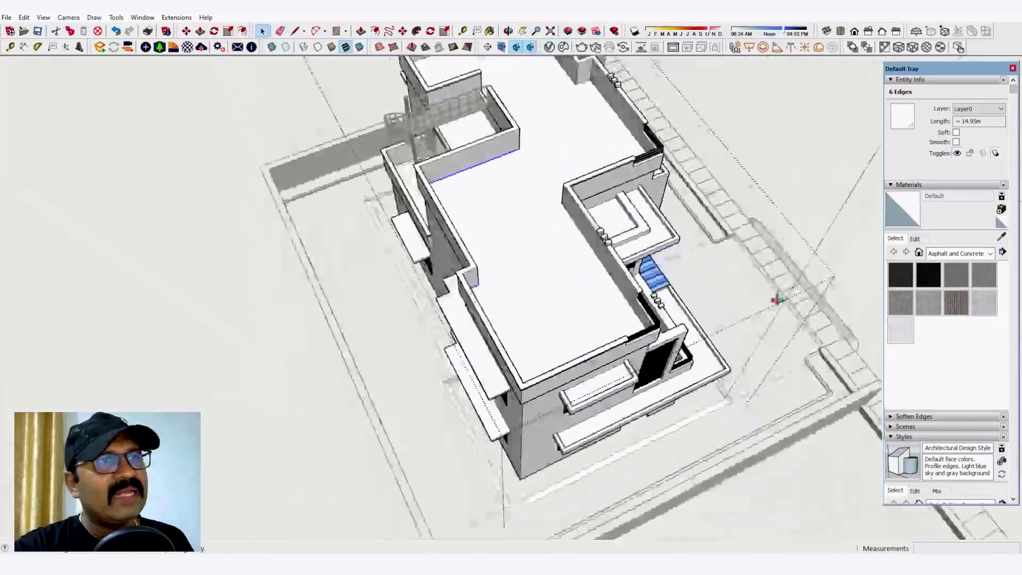
scroll(615, 284, "up", 3)
left_click(614, 284, "ctrl")
middle_click_drag(582, 282, 575, 260)
scroll(574, 260, "down", 2)
scroll(522, 171, "up", 1)
middle_click_drag(522, 171, 570, 172)
scroll(570, 173, "up", 2)
left_click(571, 173, "ctrl")
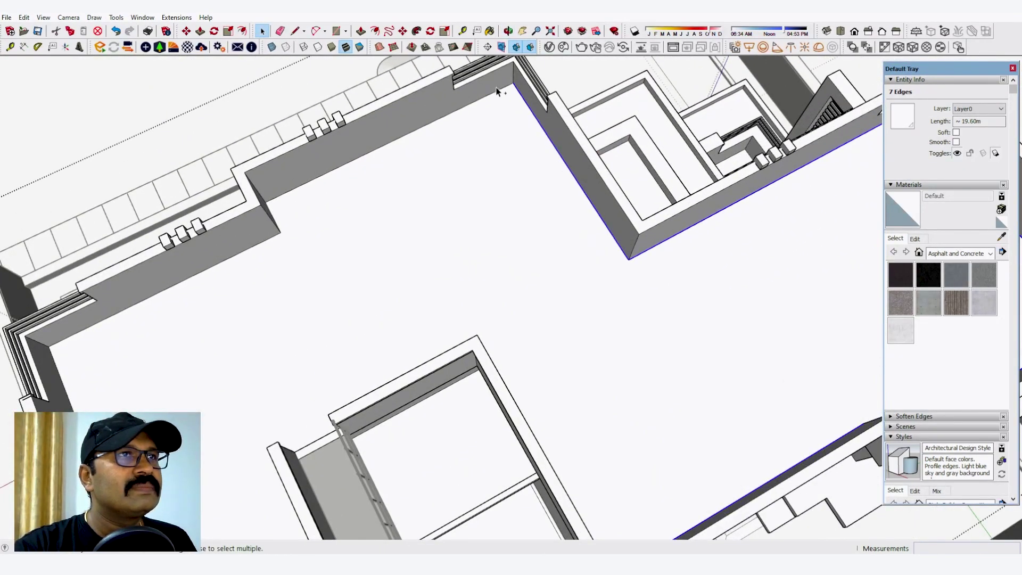
Add the base edges of the front parapet, its short offset and the adjoining end parapet to the path selection.
left_click(495, 95, "shift")
left_click(495, 94, "shift")
middle_click_drag(490, 169, 278, 176)
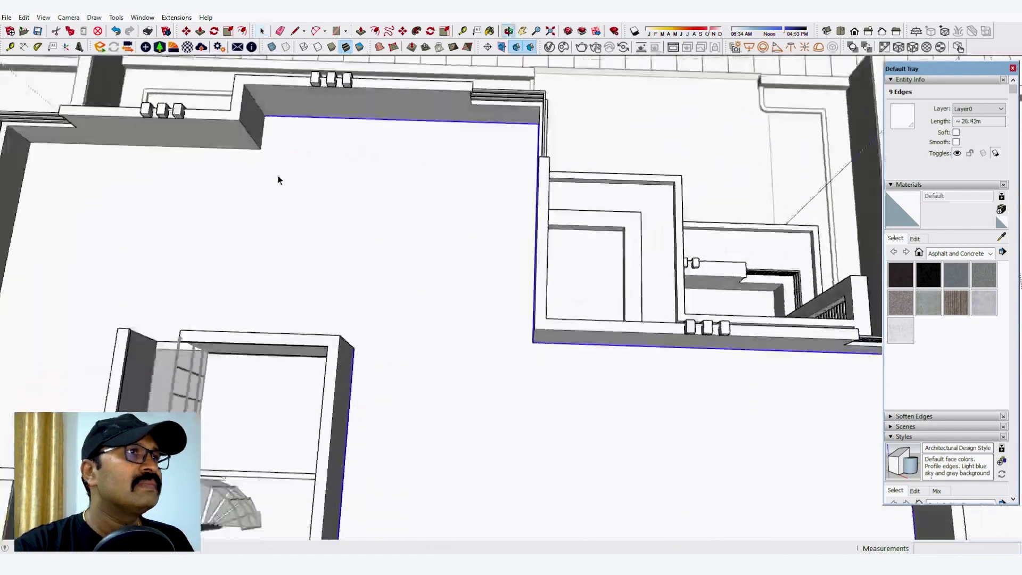
scroll(276, 160, "up", 5)
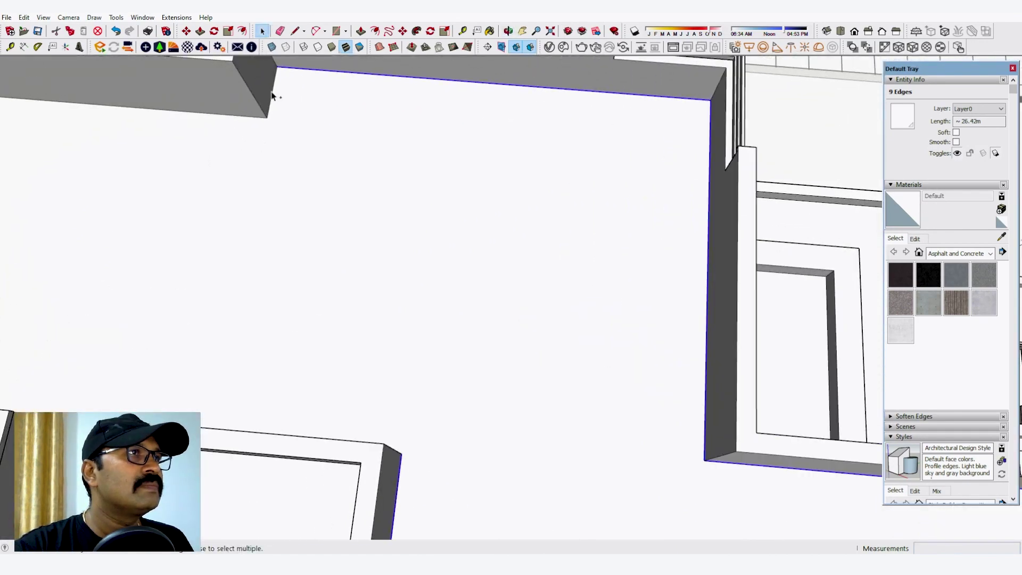
left_click(246, 115, "shift")
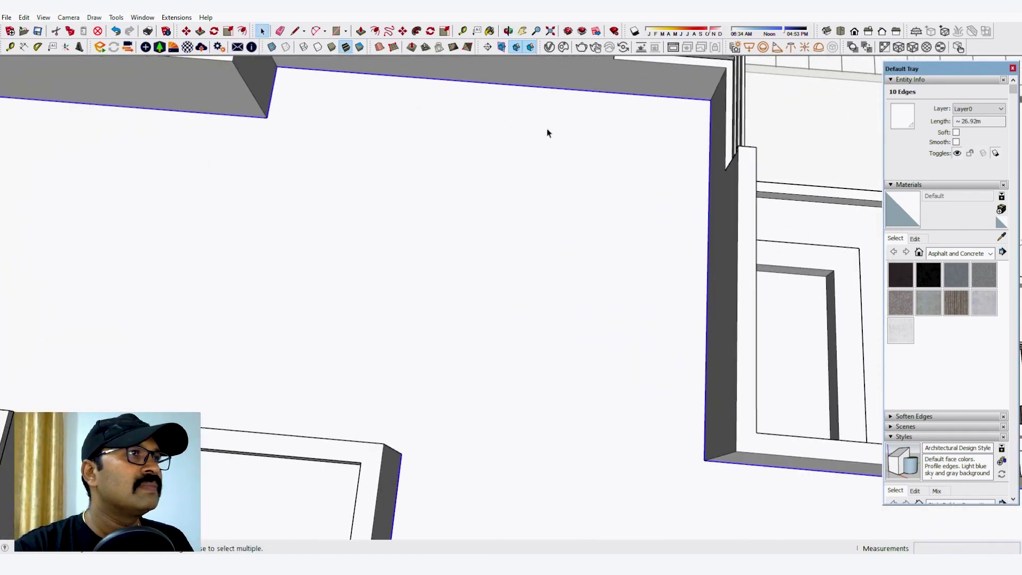
scroll(634, 150, "down", 5)
scroll(285, 210, "up", 5)
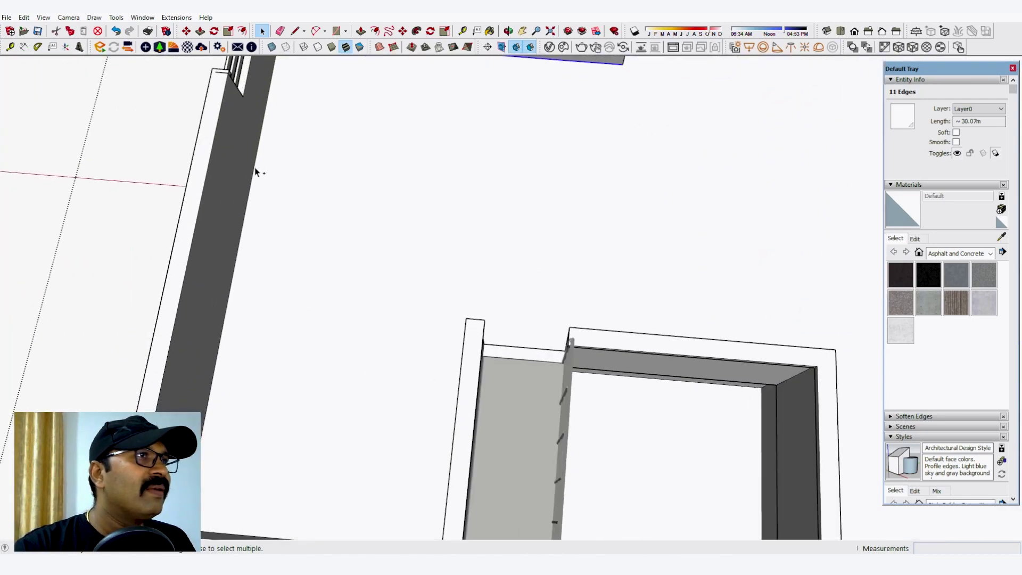
left_click(254, 169, "shift")
middle_click_drag(259, 169, 330, 245)
scroll(431, 390, "down", 2)
middle_click_drag(431, 390, 290, 331)
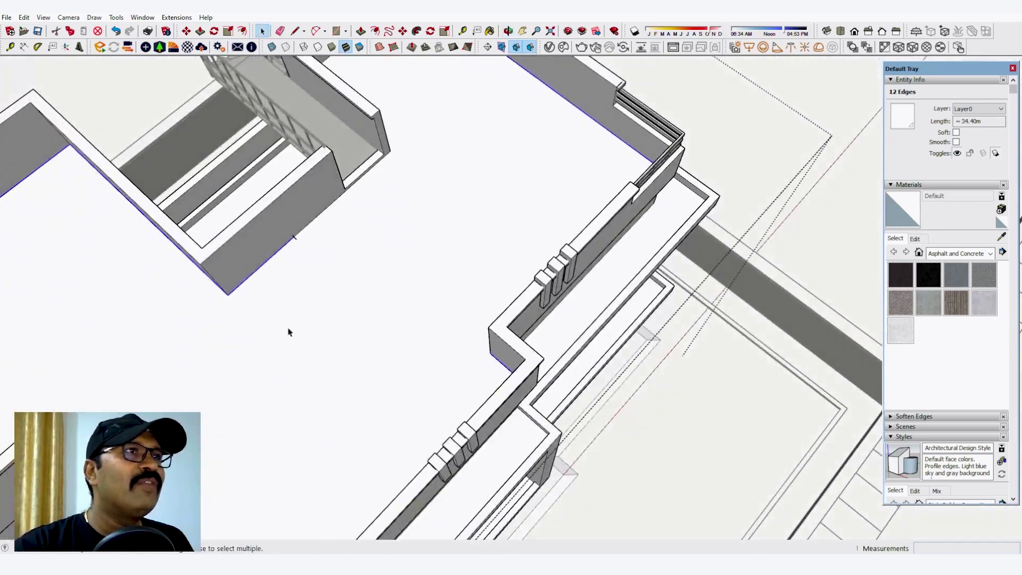
Add the base edges of the short rear parapet, the wall beside the spiral stair and the stair-opening wall to the selection.
scroll(293, 341, "down", 3)
scroll(341, 139, "up", 5)
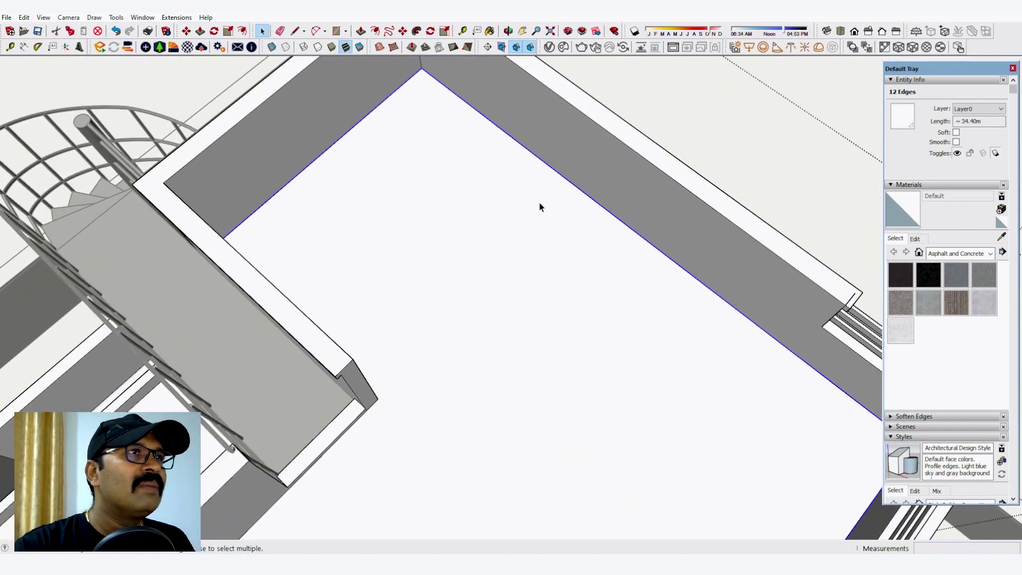
middle_click_drag(538, 207, 411, 228)
scroll(238, 276, "up", 3)
left_click(183, 337, "shift")
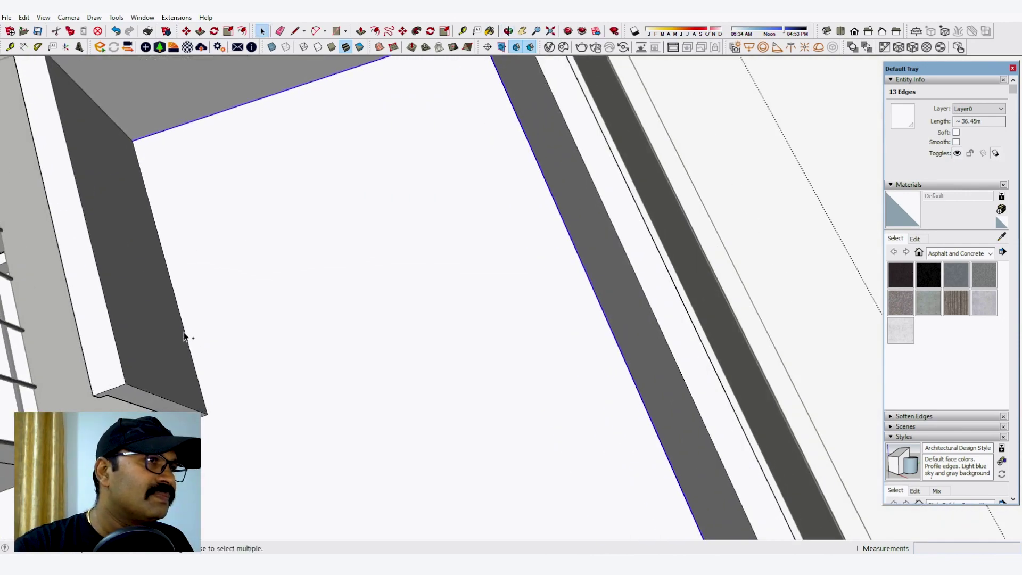
left_click(185, 337, "shift")
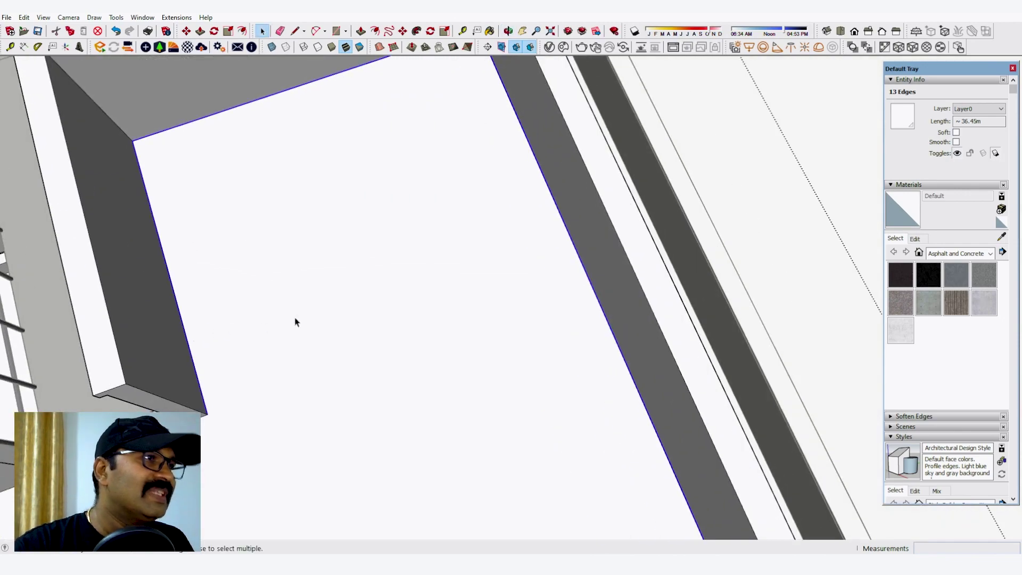
scroll(521, 198, "down", 3)
scroll(522, 199, "down", 3)
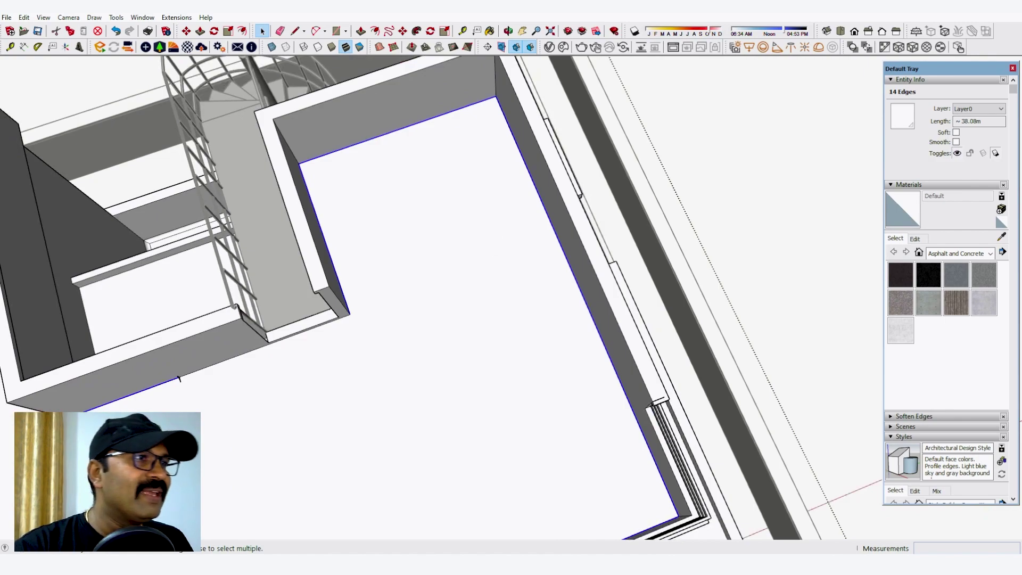
middle_click_drag(176, 388, 434, 237)
scroll(353, 452, "up", 5)
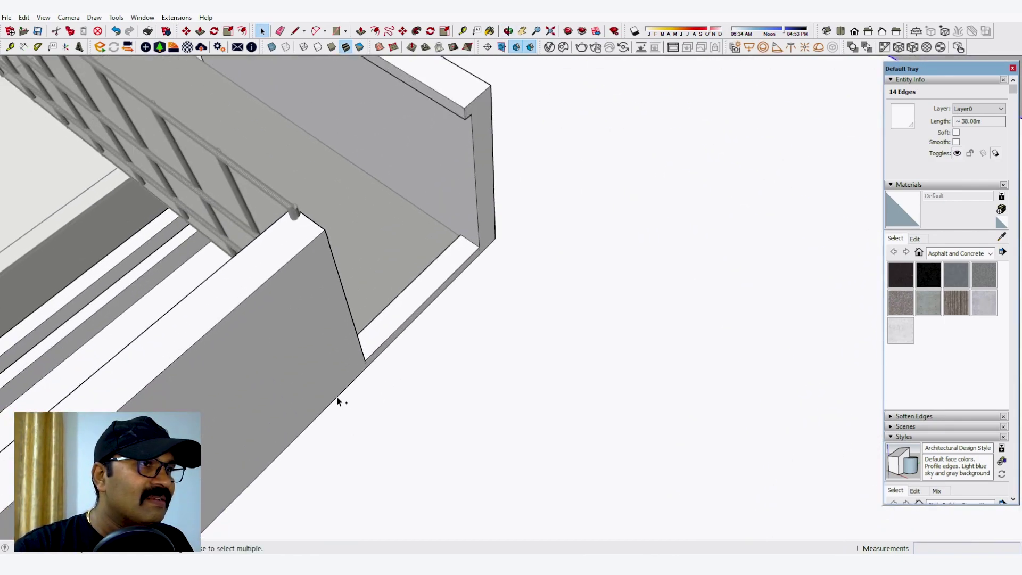
left_click(337, 397, "ctrl")
Sweep the small concave corner profile along the selected parapet base edges with Follow Me and clear the selection.
scroll(518, 210, "down", 3)
middle_click_drag(435, 370, 412, 124)
left_click(364, 415)
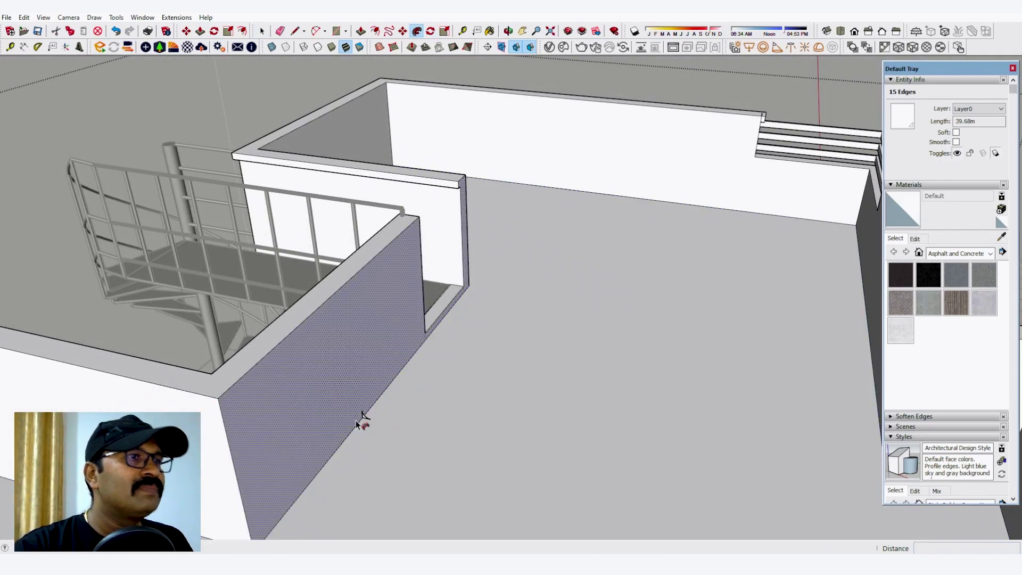
scroll(362, 409, "up", 5)
left_click(365, 391)
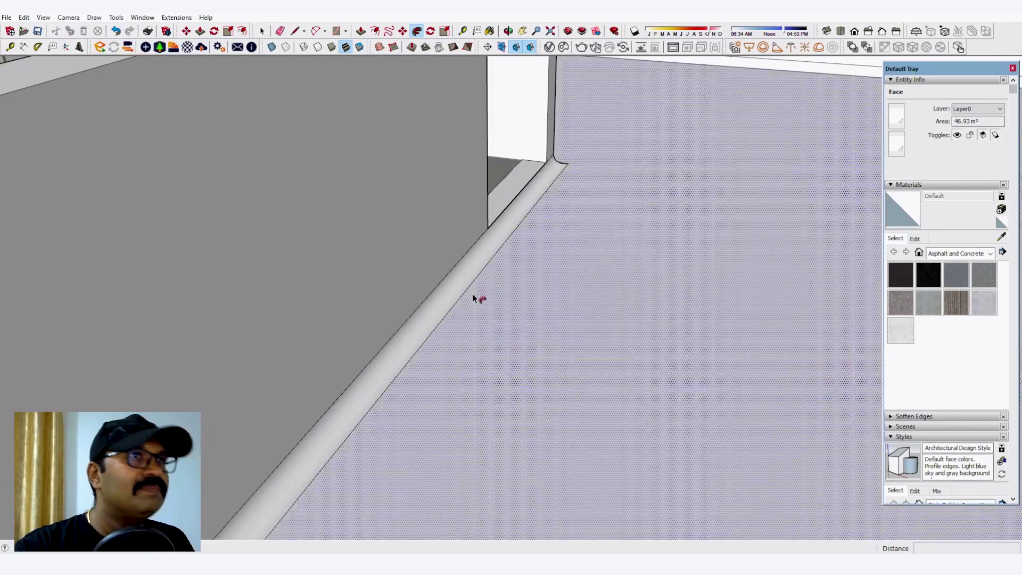
scroll(475, 295, "down", 3)
middle_click_drag(526, 271, 320, 320)
scroll(591, 253, "down", 5)
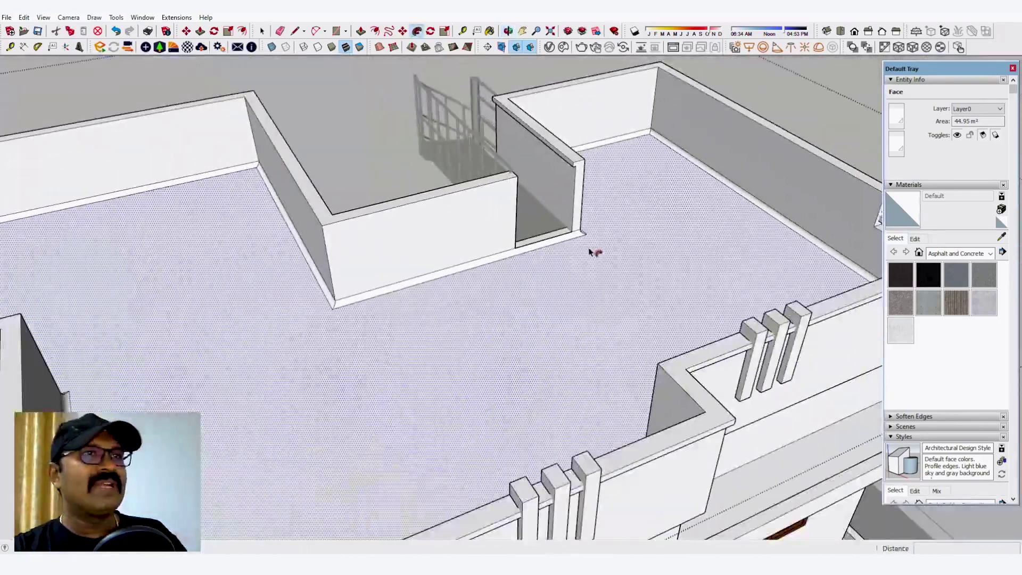
middle_click_drag(483, 286, 662, 278)
scroll(766, 265, "up", 2)
key("space")
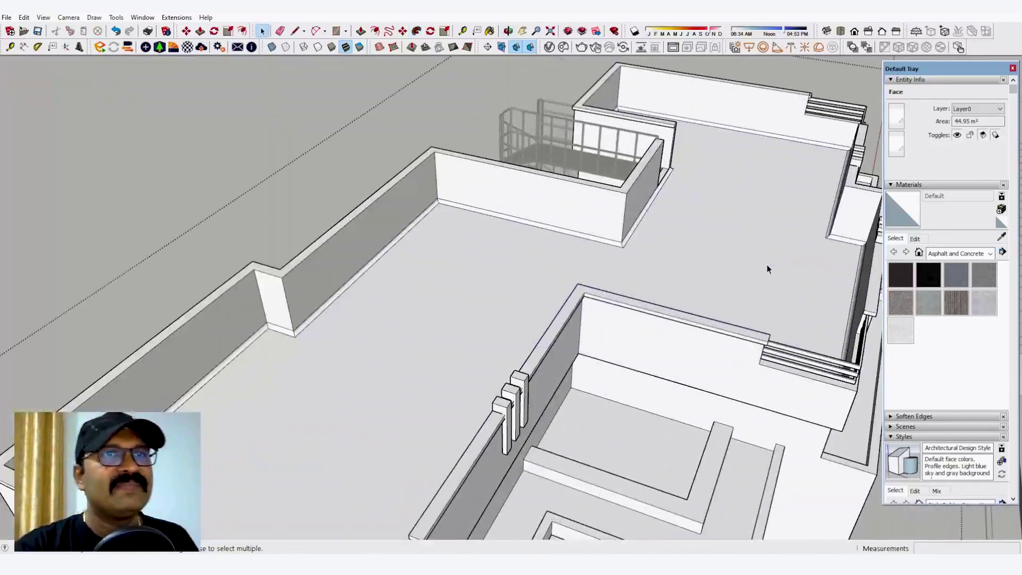
key("Escape")
Examine the concave fillet along the base of the roof parapets, including the corners and the offset.
scroll(537, 269, "down", 2)
middle_click_drag(537, 269, 219, 266)
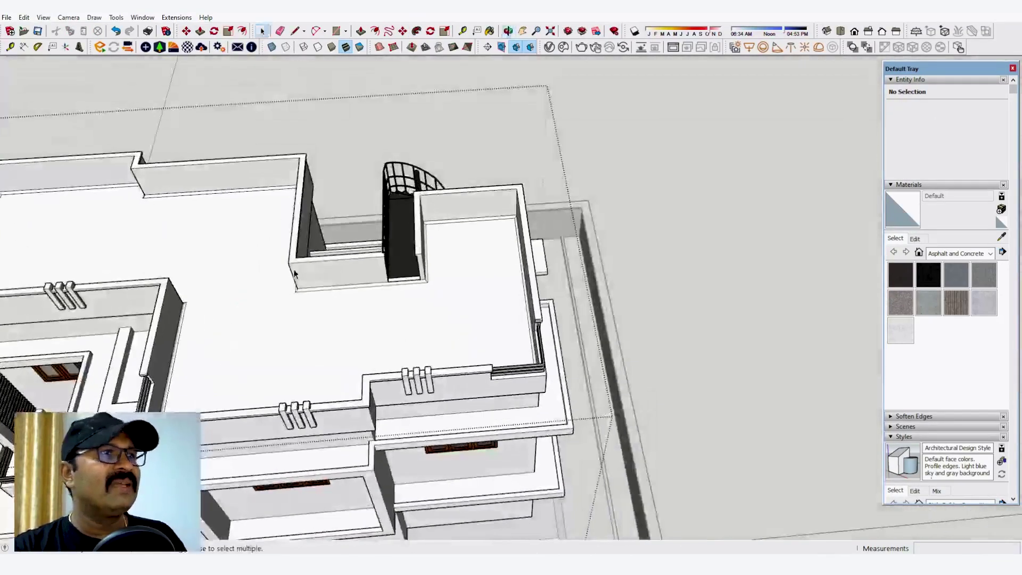
scroll(213, 256, "up", 3)
middle_click_drag(141, 239, 382, 217)
scroll(532, 220, "up", 3)
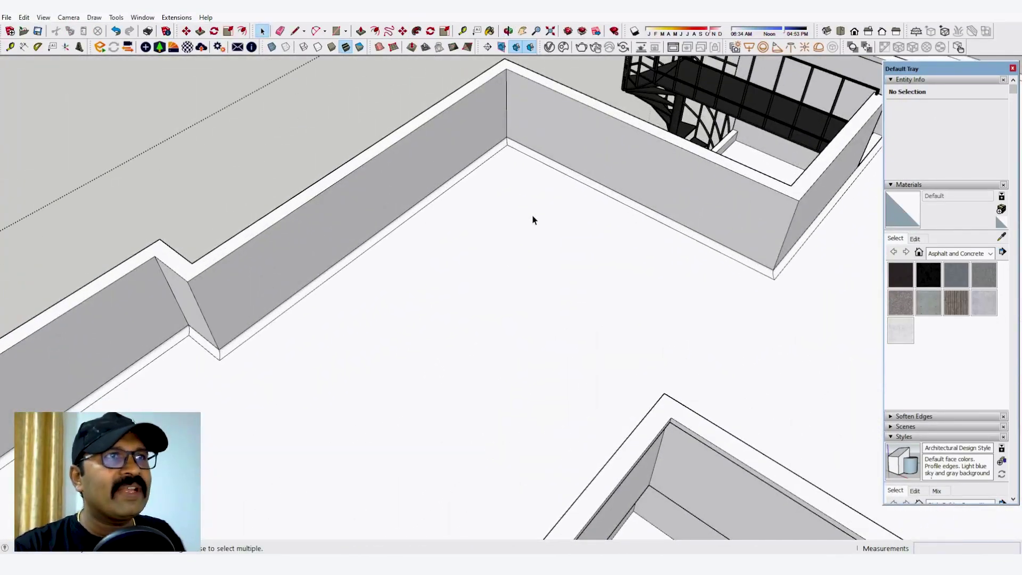
scroll(454, 198, "up", 2)
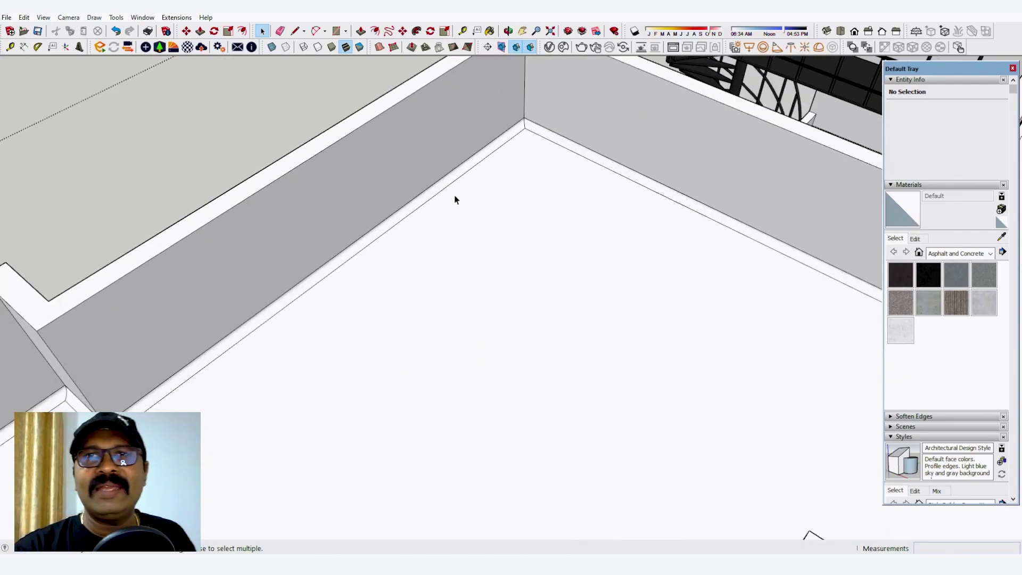
scroll(458, 195, "down", 3)
middle_click_drag(468, 203, 555, 241)
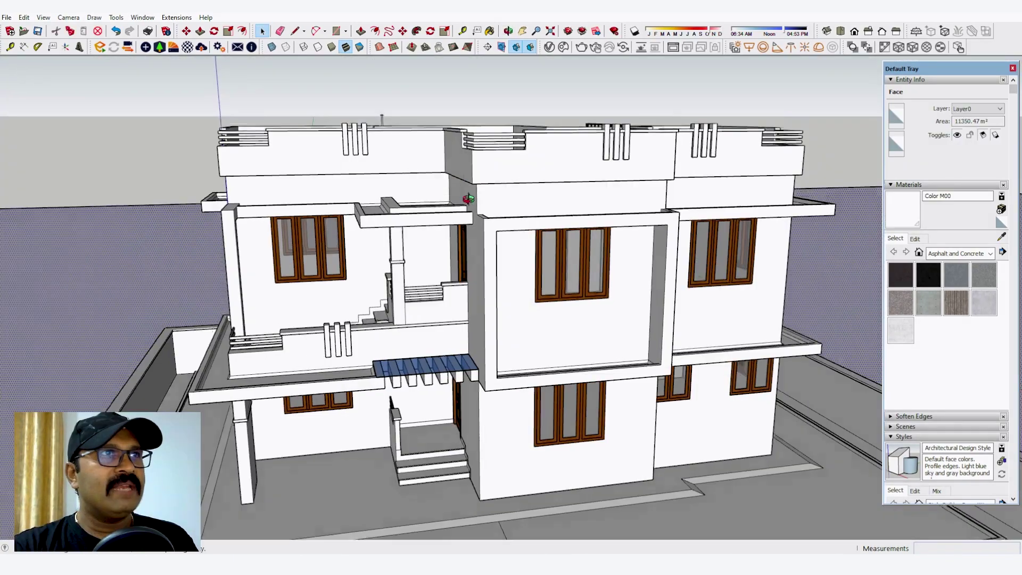
Examine the base fillets on the front roof slabs, the sunshades, the balcony floor and the balcony steps.
middle_click_drag(468, 199, 464, 466)
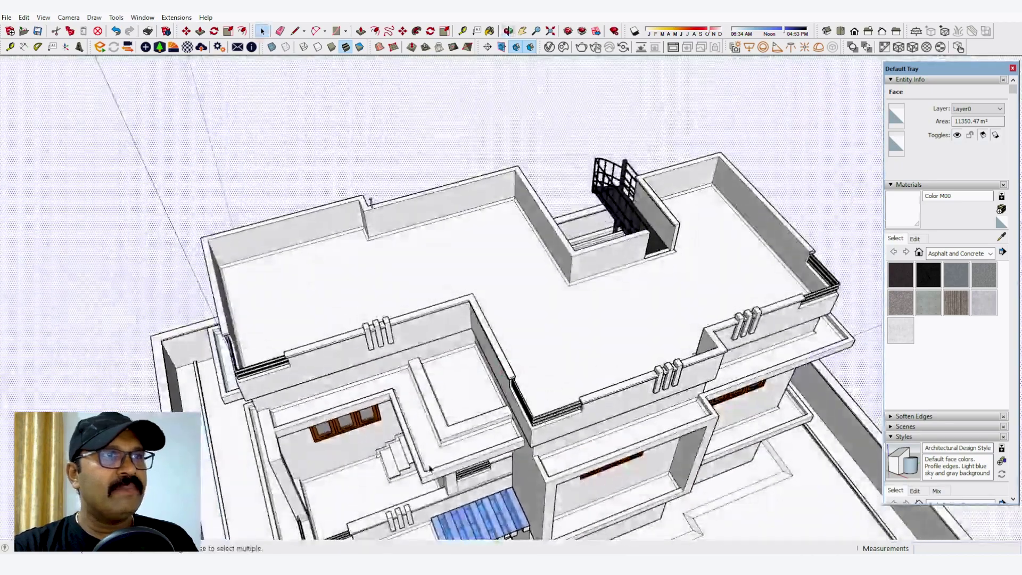
scroll(432, 451, "up", 2)
scroll(434, 426, "up", 3)
scroll(333, 392, "up", 3)
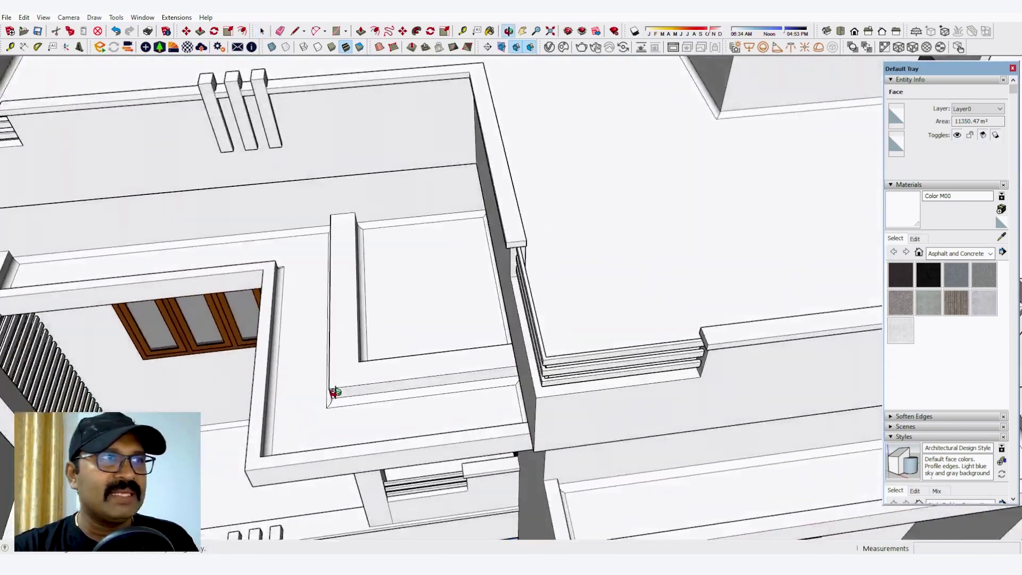
scroll(324, 348, "down", 8)
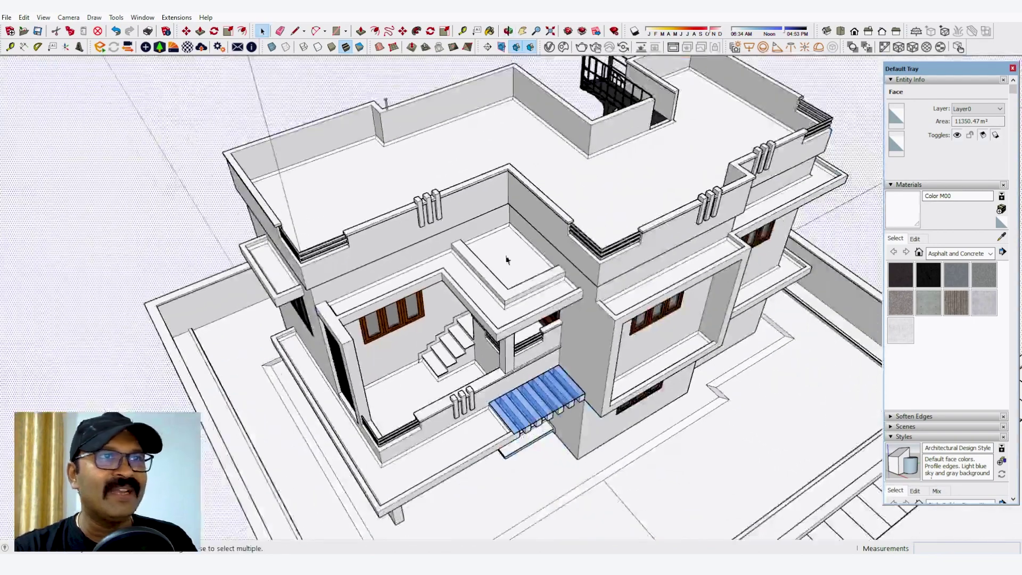
middle_click_drag(506, 258, 502, 148)
scroll(408, 228, "up", 6)
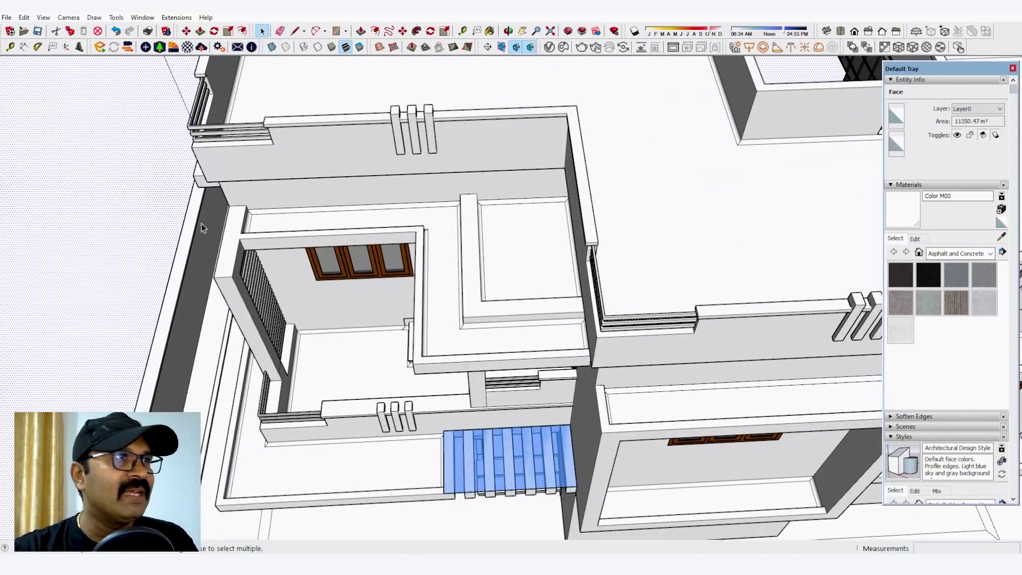
middle_click_drag(201, 228, 589, 356)
scroll(573, 390, "up", 5)
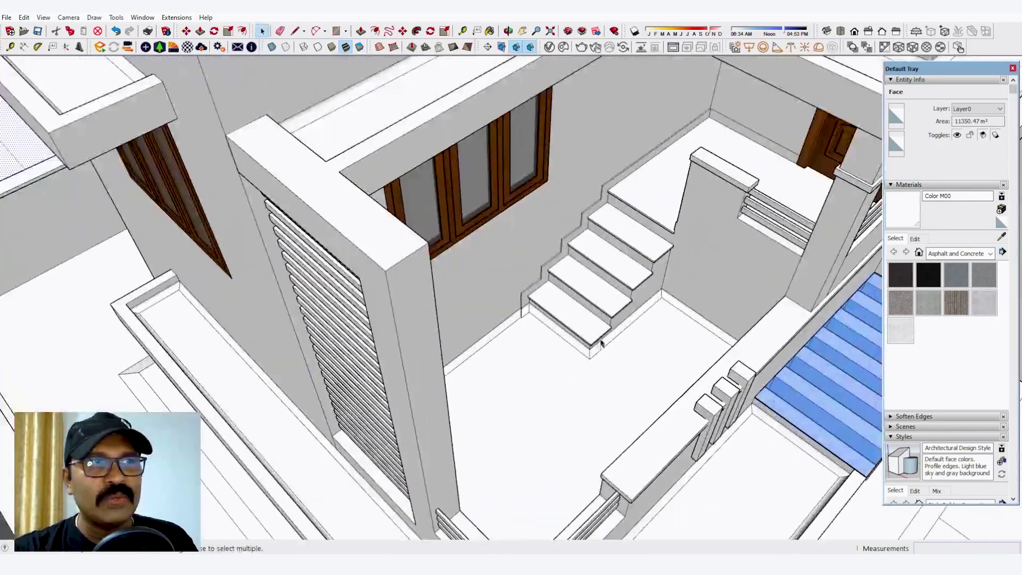
scroll(601, 343, "down", 8)
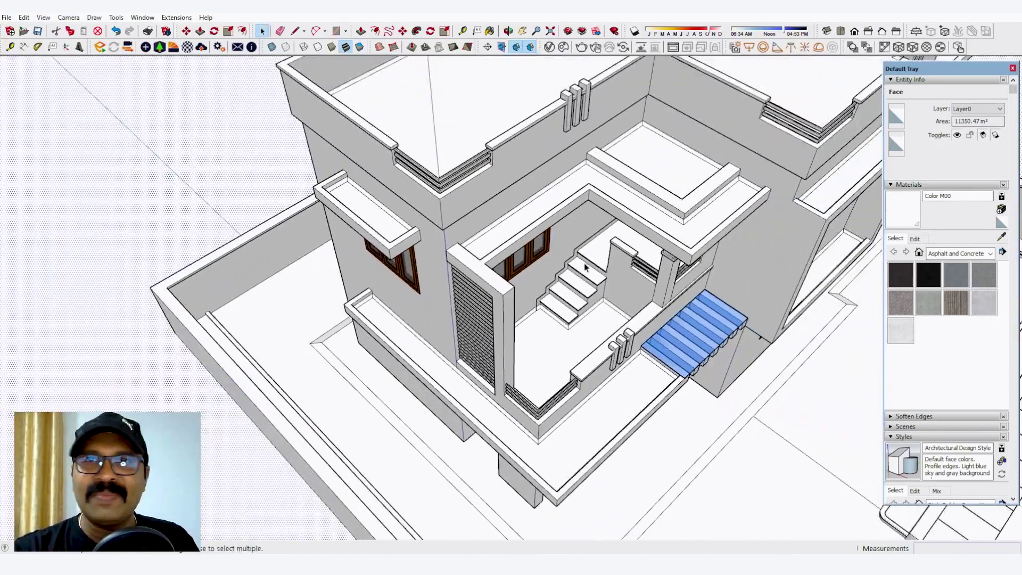
Examine the rear sunshades around the drain pipes and the fillets at their walls, finishing with the whole back of the house.
middle_click_drag(404, 312, 497, 274)
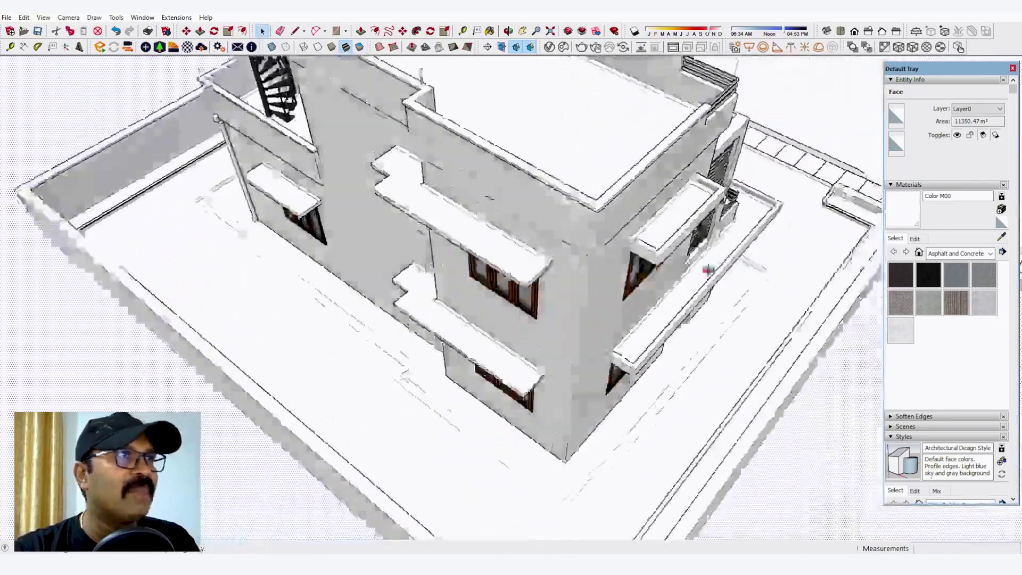
scroll(497, 274, "up", 5)
scroll(588, 217, "up", 6)
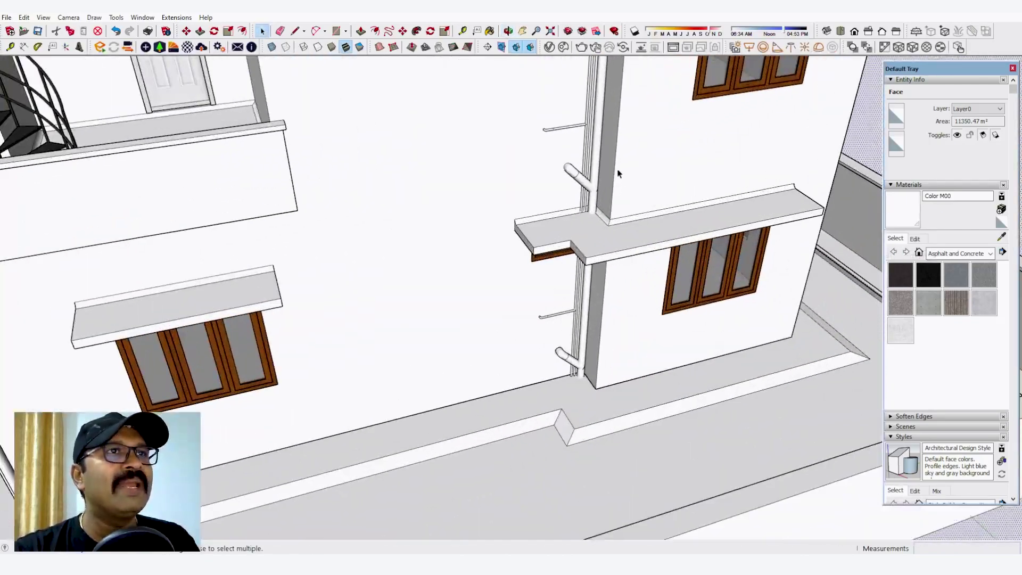
scroll(354, 331, "down", 3)
middle_click_drag(353, 331, 540, 177)
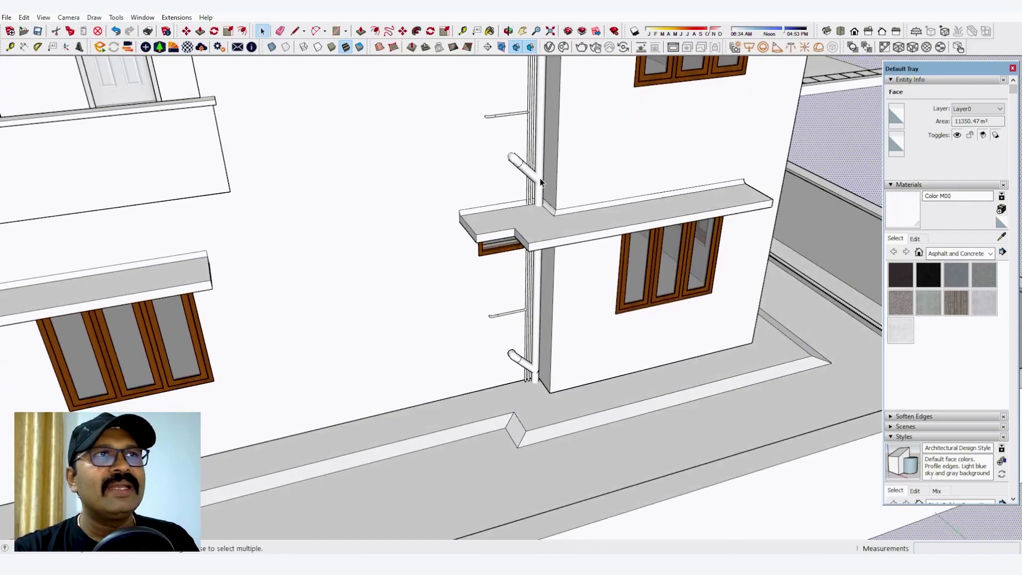
scroll(539, 177, "up", 4)
scroll(539, 177, "up", 2)
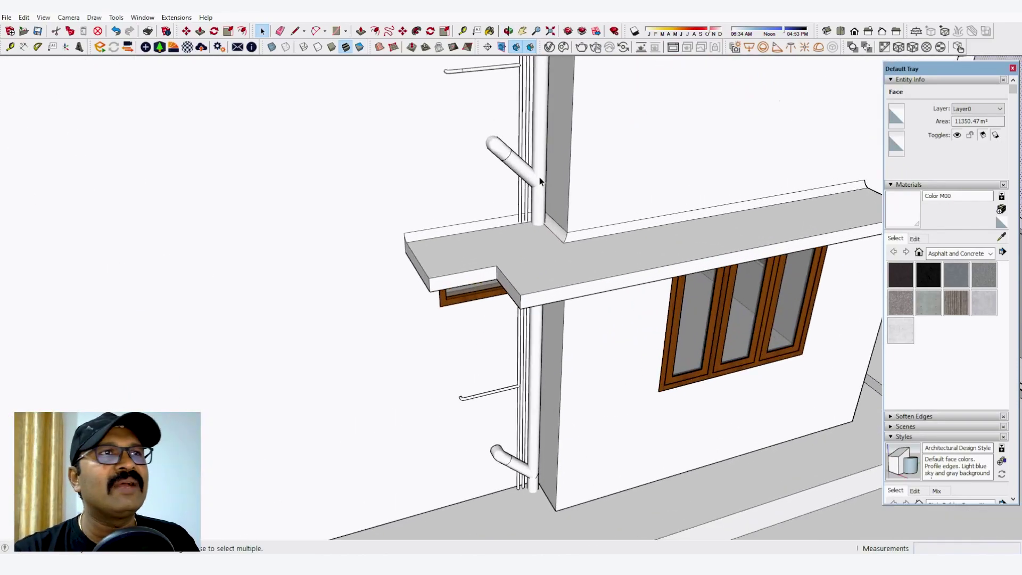
scroll(538, 179, "down", 1)
middle_click_drag(580, 200, 777, 223)
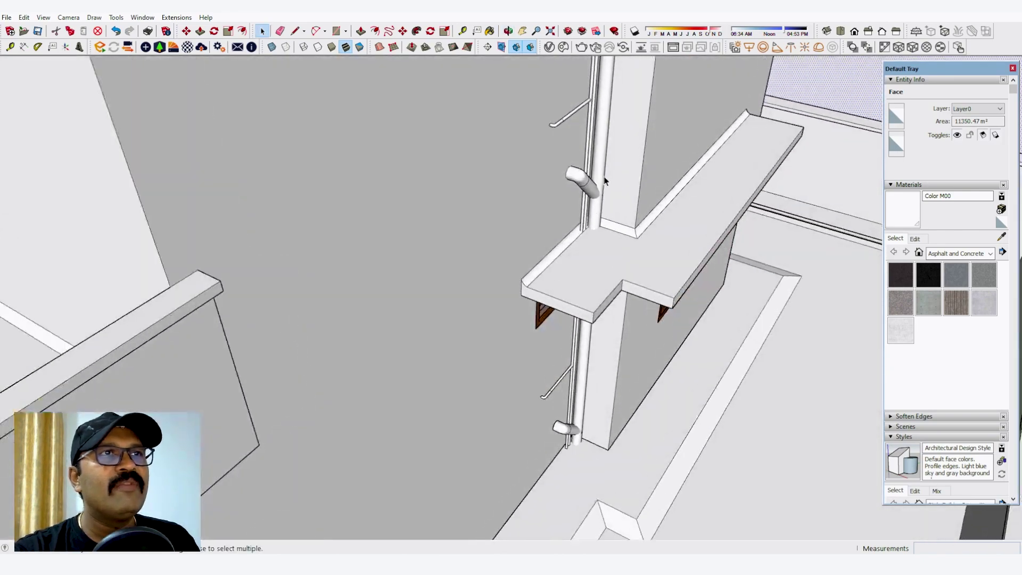
scroll(583, 182, "up", 2)
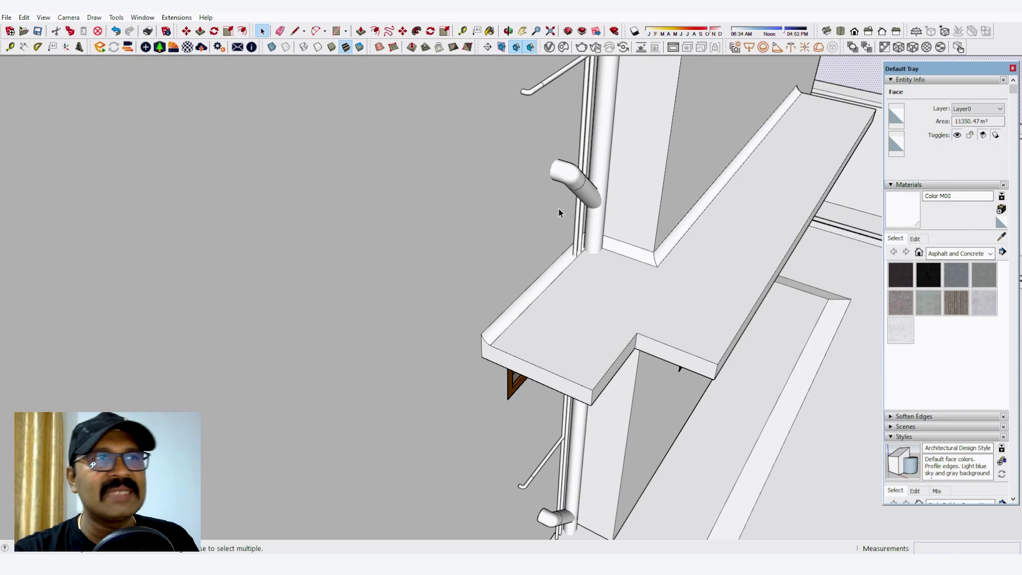
scroll(558, 208, "down", 4)
middle_click_drag(636, 242, 534, 262)
scroll(601, 332, "down", 3)
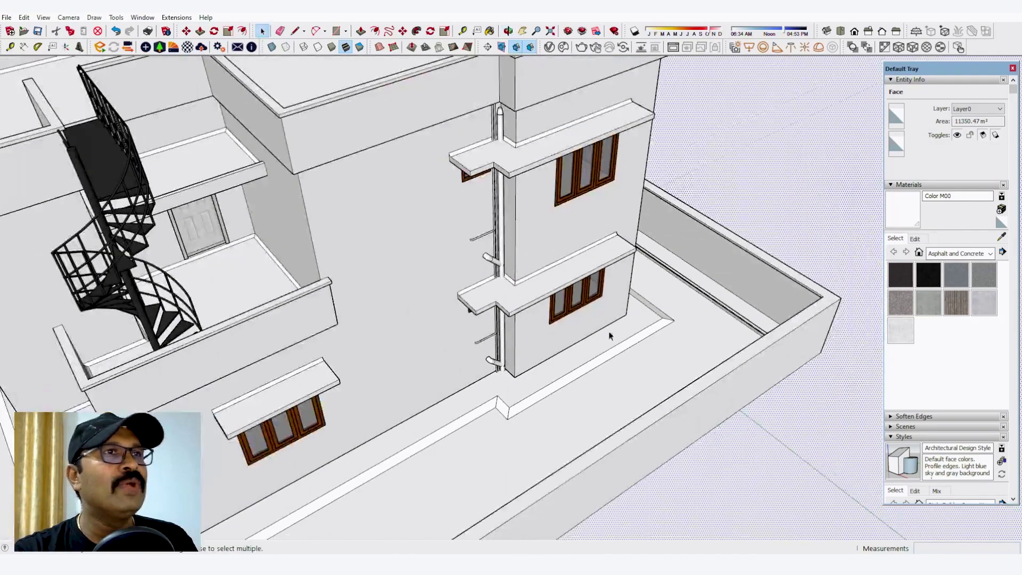
scroll(424, 311, "up", 2)
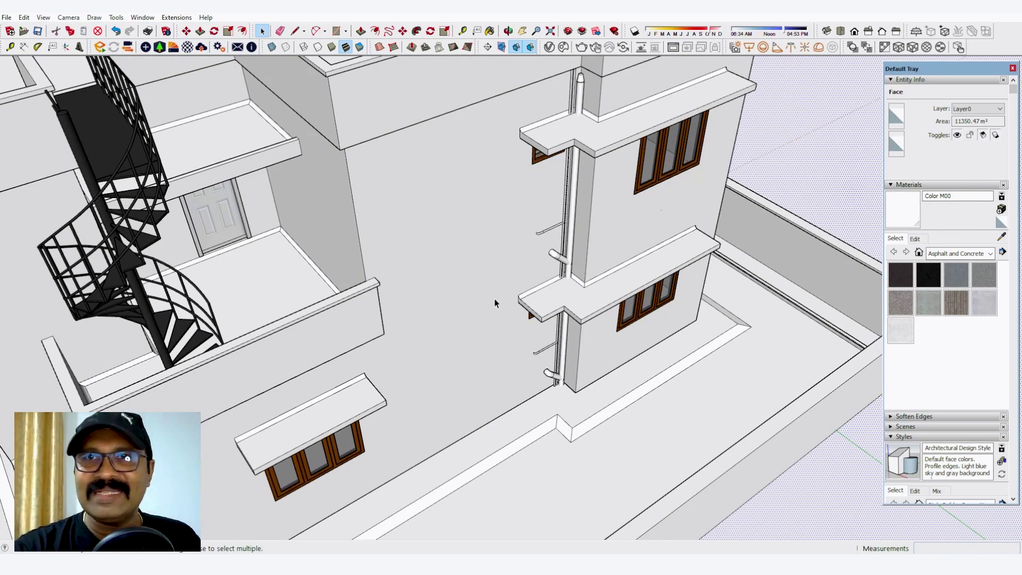
scroll(586, 320, "down", 10)
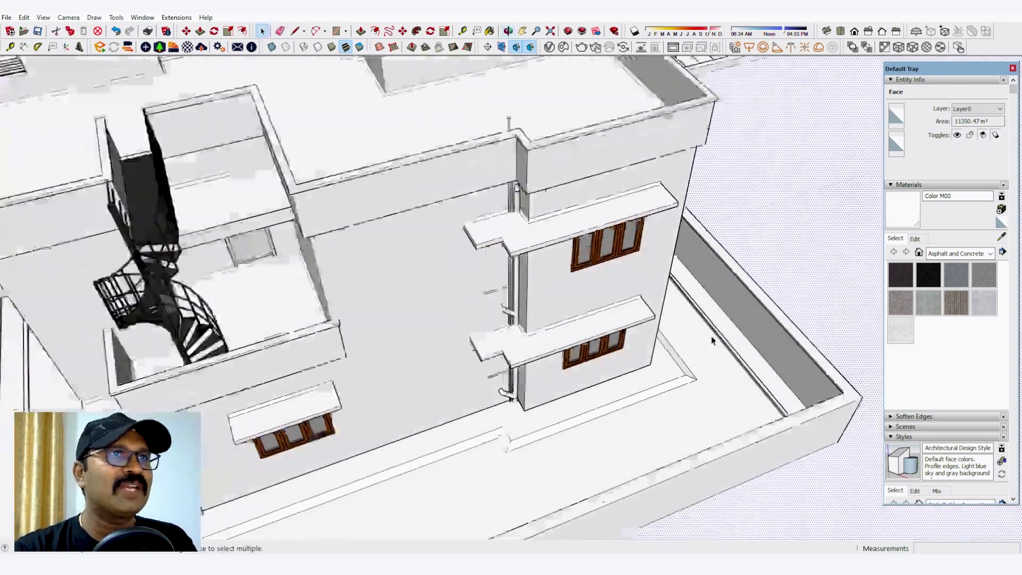
scroll(476, 274, "up", 2)
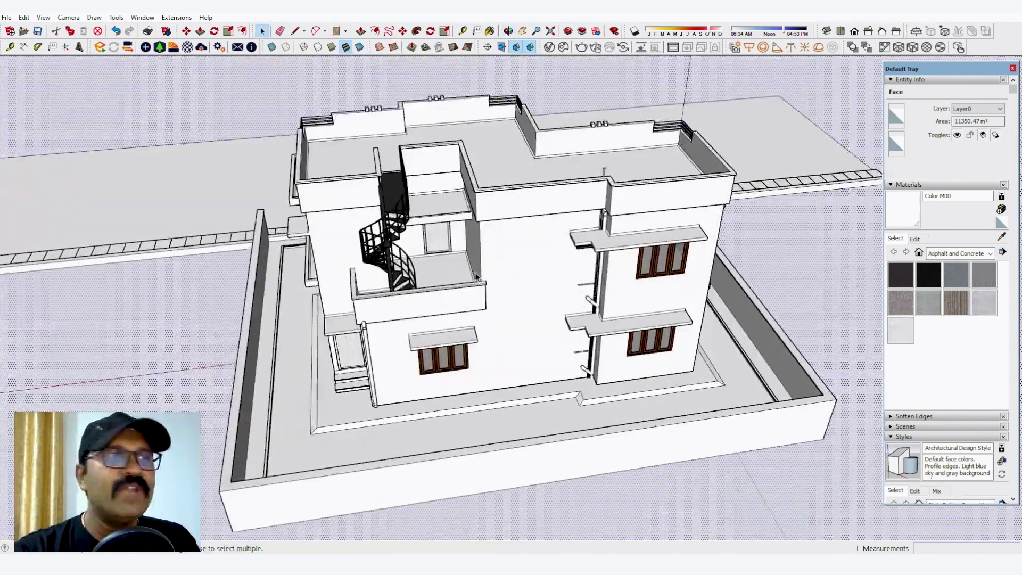
scroll(476, 274, "up", 1)
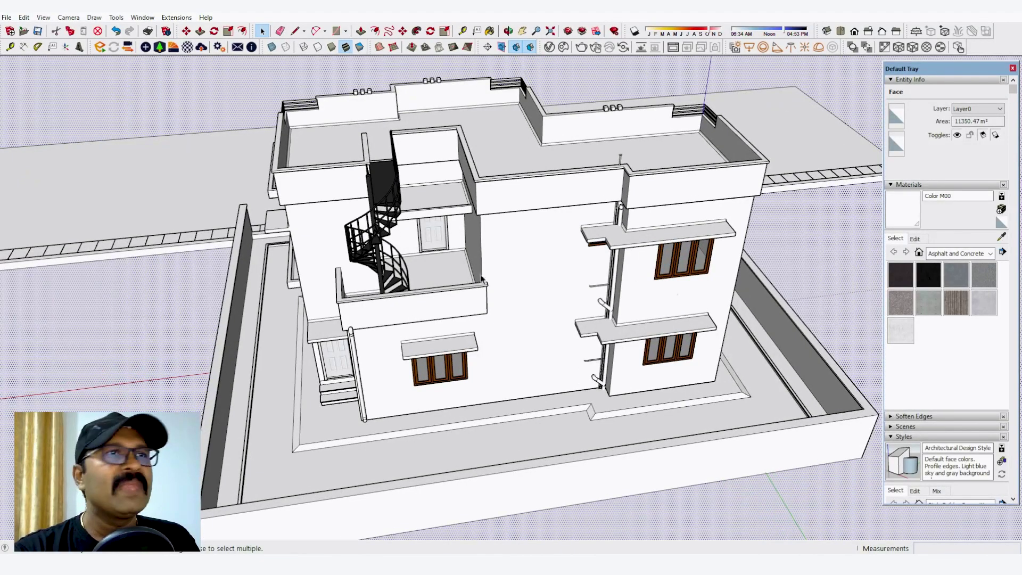
Examine the front of the house, focusing on the upper balcony column, its decorative band and the adjoining railings.
middle_click_drag(632, 289, 240, 297)
scroll(240, 297, "down", 1)
scroll(501, 182, "up", 2)
middle_click_drag(501, 183, 426, 261)
scroll(529, 150, "up", 10)
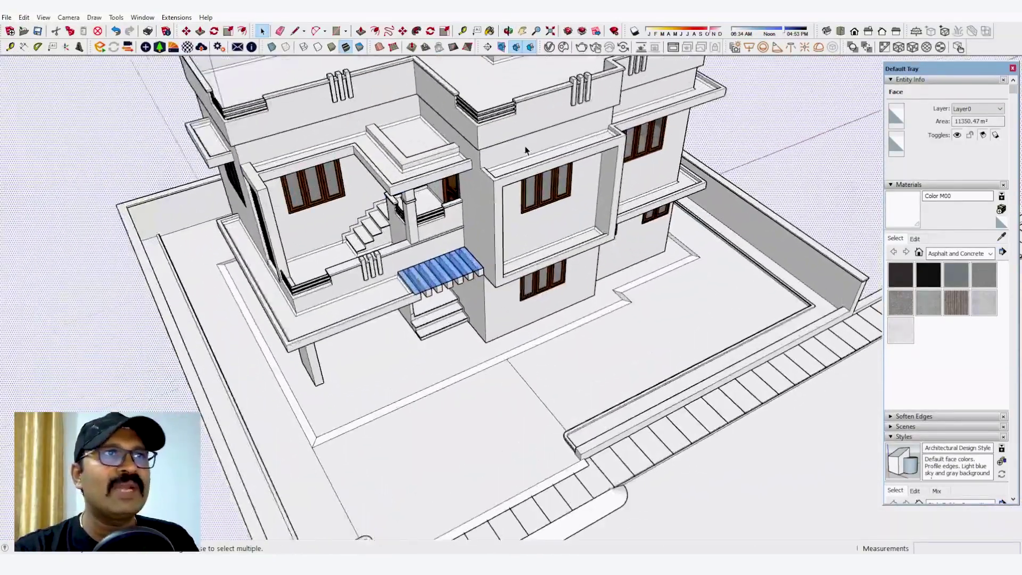
scroll(515, 162, "down", 1)
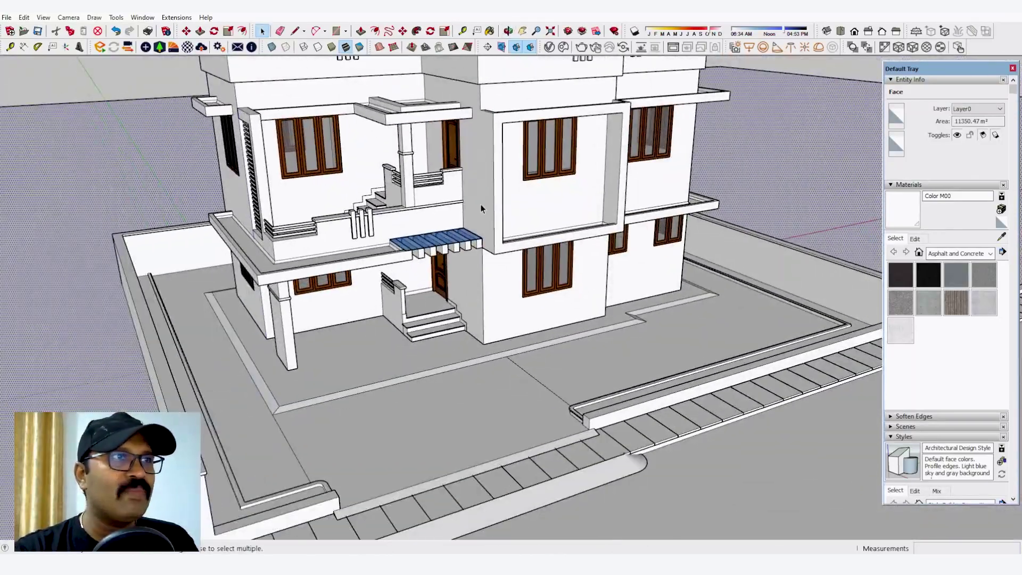
middle_click_drag(481, 203, 590, 196)
scroll(361, 155, "up", 4)
scroll(432, 171, "up", 8)
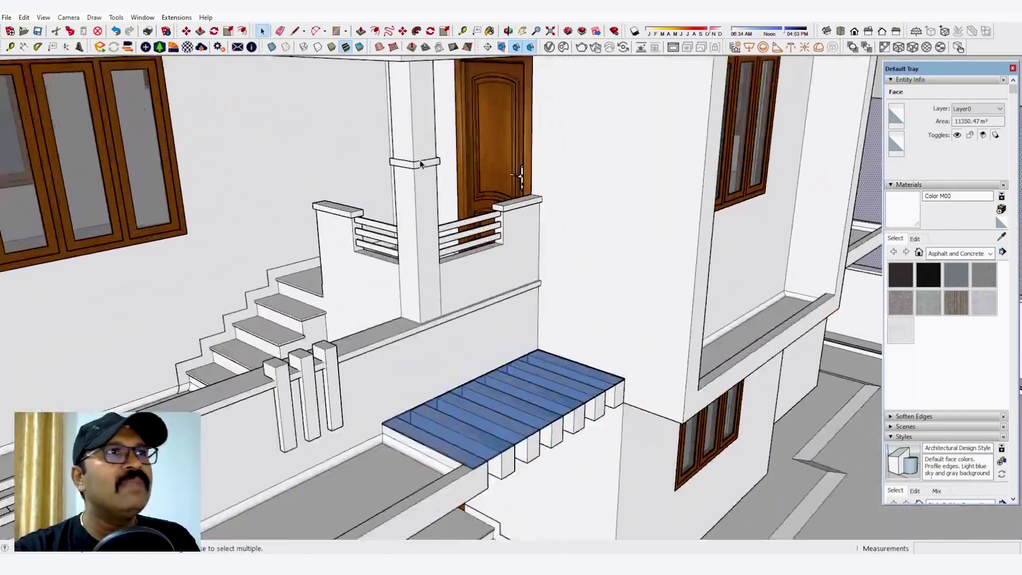
scroll(485, 264, "up", 2)
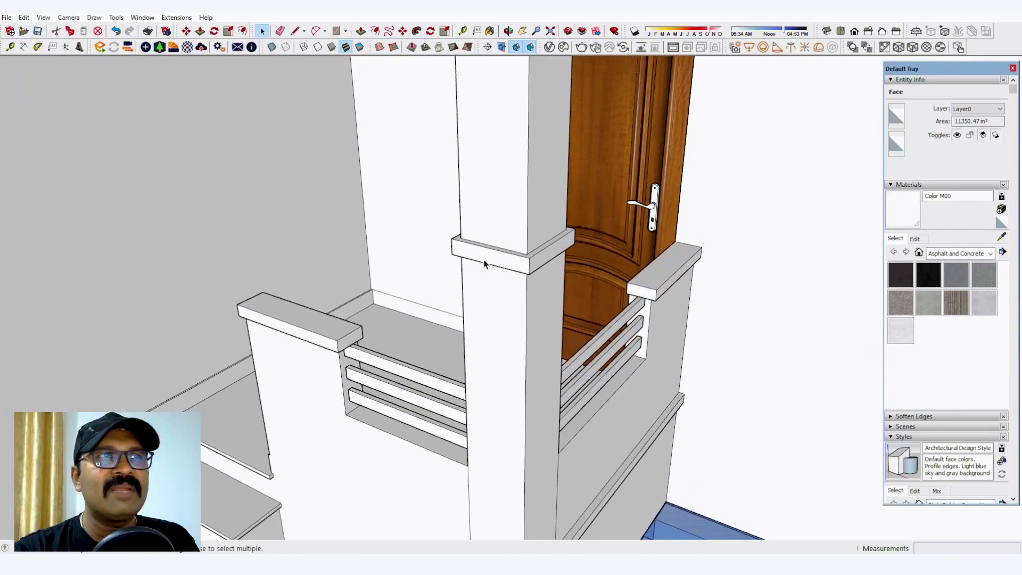
scroll(527, 245, "down", 2)
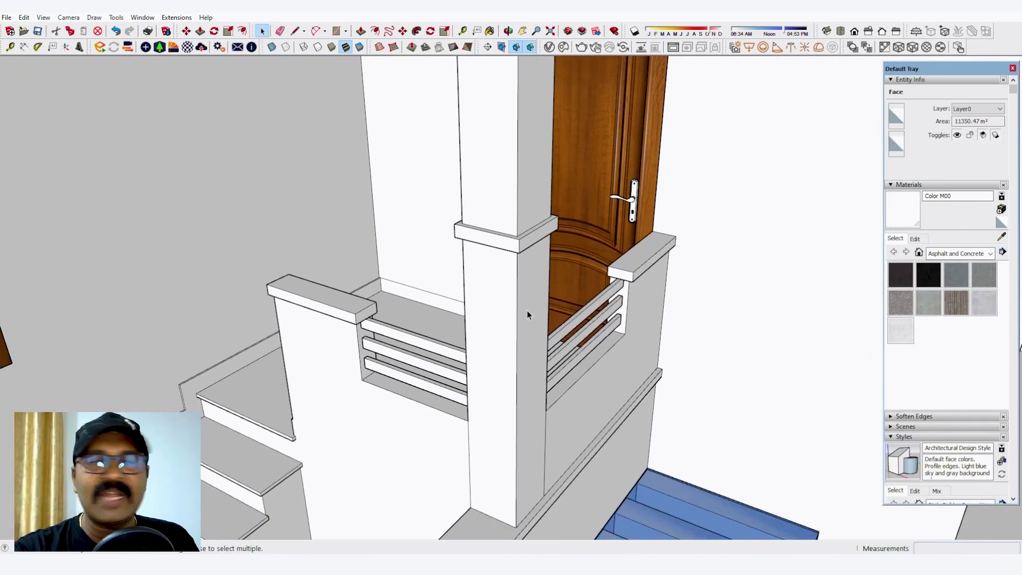
scroll(522, 273, "down", 8)
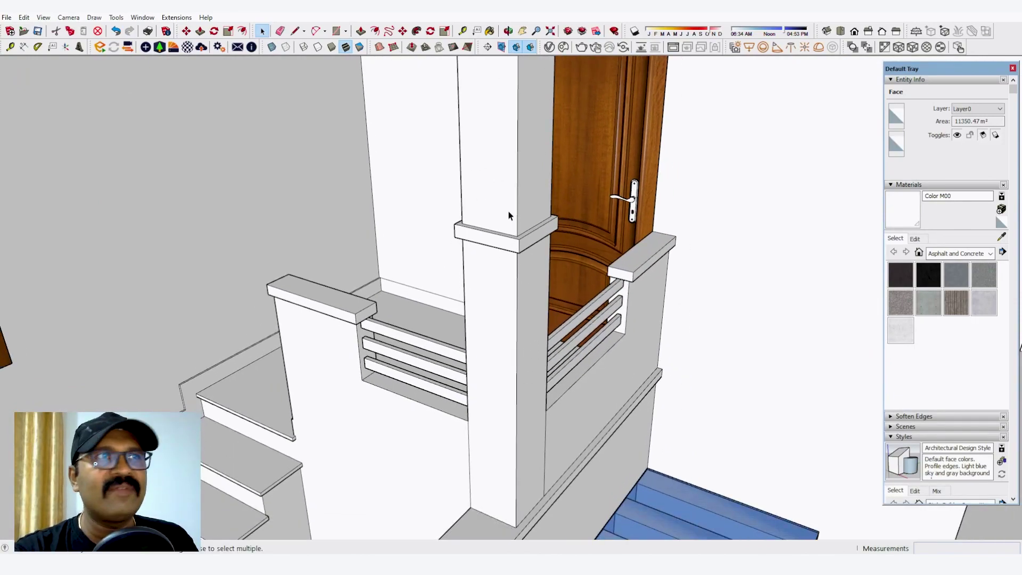
scroll(527, 104, "down", 2)
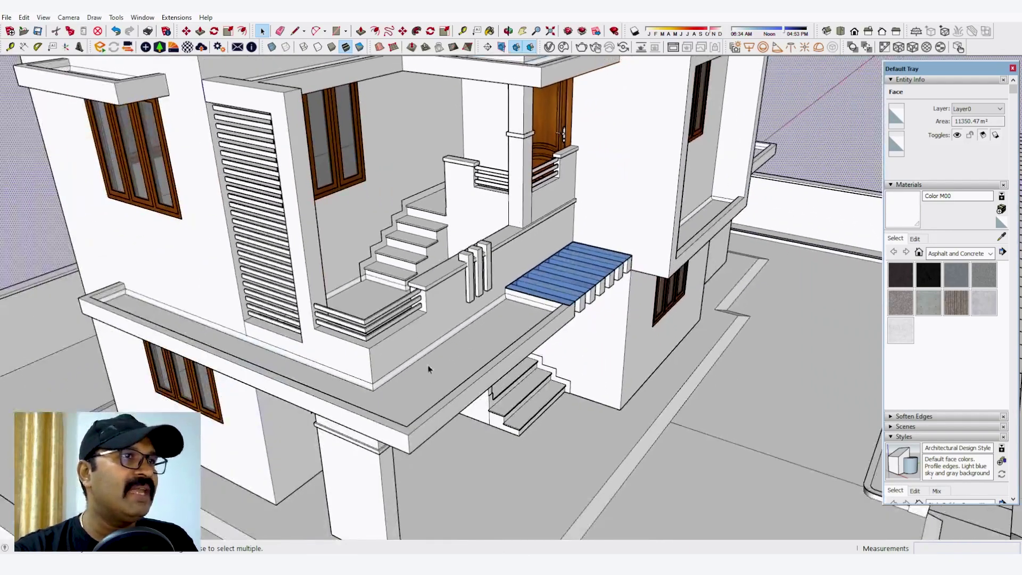
Examine the porch column, the entrance steps and the whole front elevation, and clear the selection.
scroll(343, 512, "up", 3)
middle_click_drag(351, 500, 558, 271)
scroll(366, 241, "down", 3)
scroll(557, 271, "down", 8)
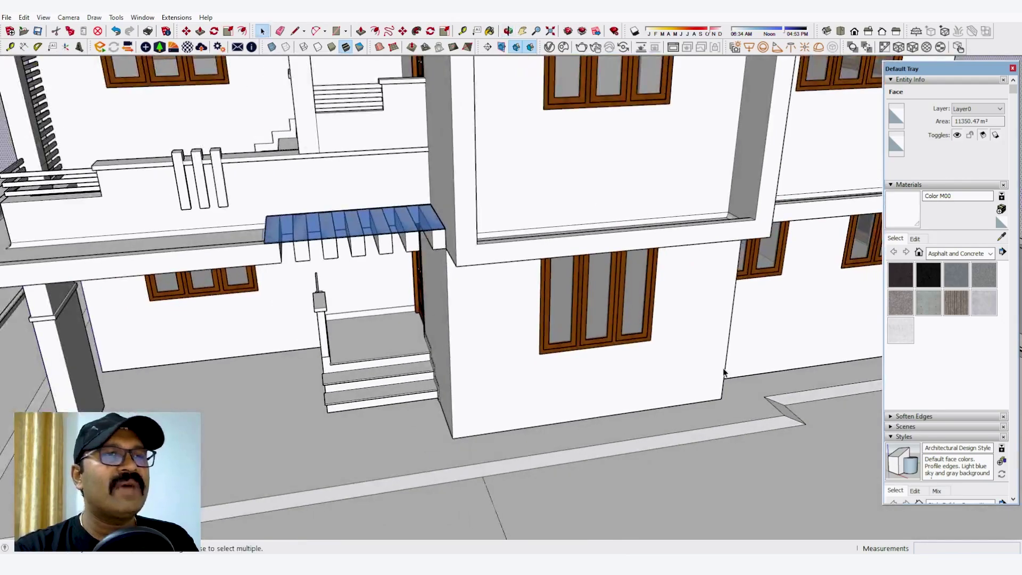
scroll(647, 333, "down", 1)
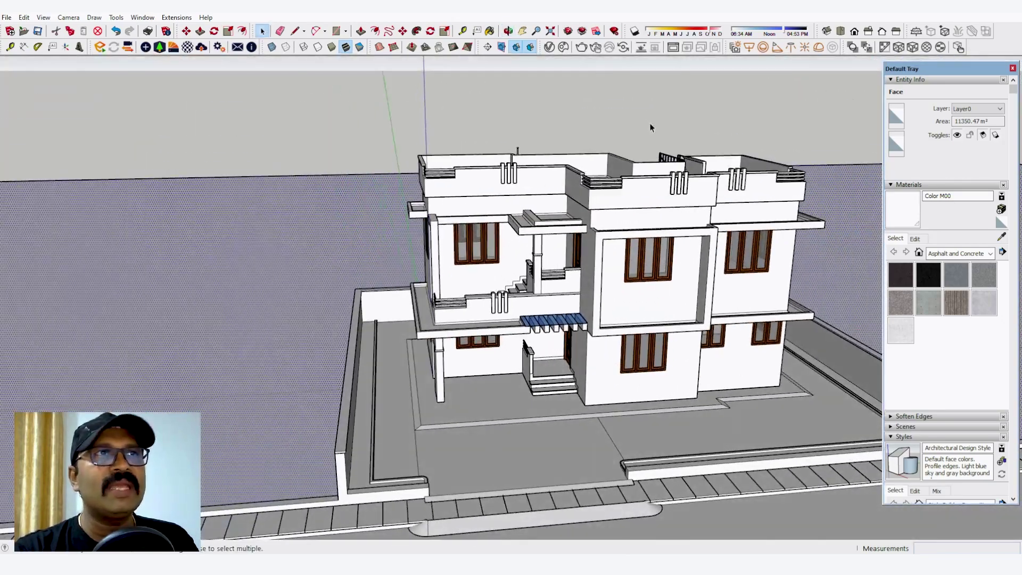
left_click(649, 110)
mouse_move(476, 364)
middle_mouse_down()
mouse_move(458, 314)
mouse_move(338, 305)
mouse_move(373, 346)
mouse_move(426, 362)
mouse_move(468, 351)
mouse_move(496, 296)
mouse_move(457, 331)
mouse_move(277, 371)
mouse_move(167, 354)
mouse_move(488, 356)
mouse_move(132, 345)
middle_mouse_up()
scroll(619, 379, "up", 3)
scroll(299, 298, "down", 5)
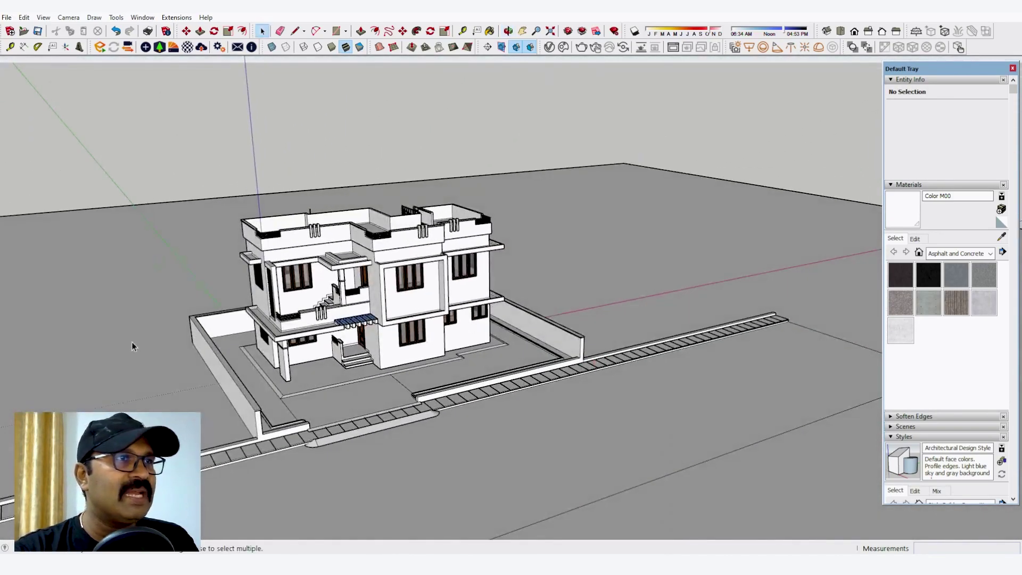
Examine the back of the house, including the spiral staircase, the rear balcony, the sunshades and the drain pipes.
scroll(132, 340, "up", 3)
scroll(256, 331, "up", 3)
mouse_move(272, 309)
middle_mouse_down()
mouse_move(490, 356)
mouse_move(538, 322)
middle_mouse_up()
scroll(481, 340, "down", 2)
middle_click_drag(481, 343, 840, 343)
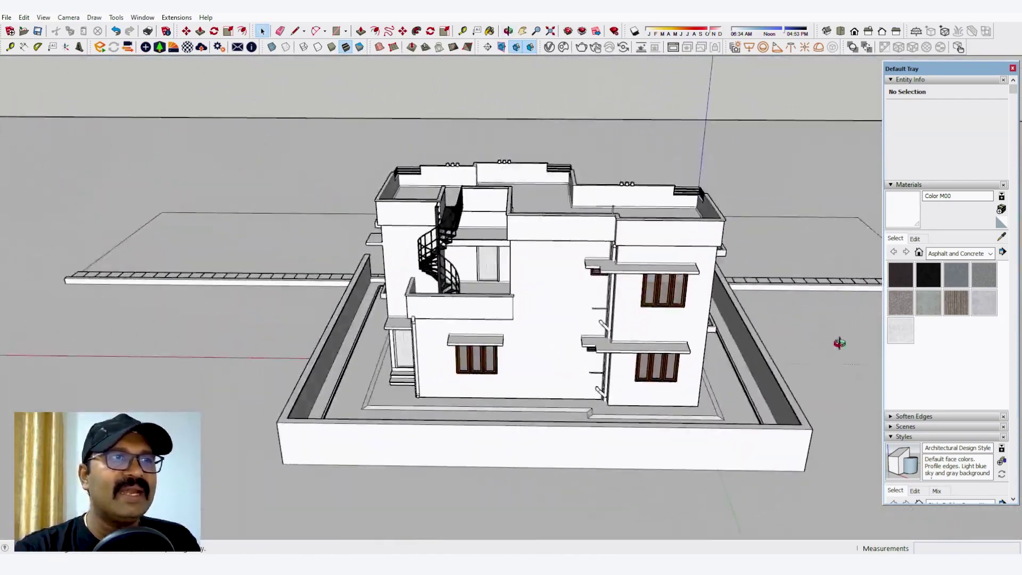
scroll(686, 288, "up", 3)
scroll(592, 270, "up", 3)
middle_click_drag(461, 256, 708, 300)
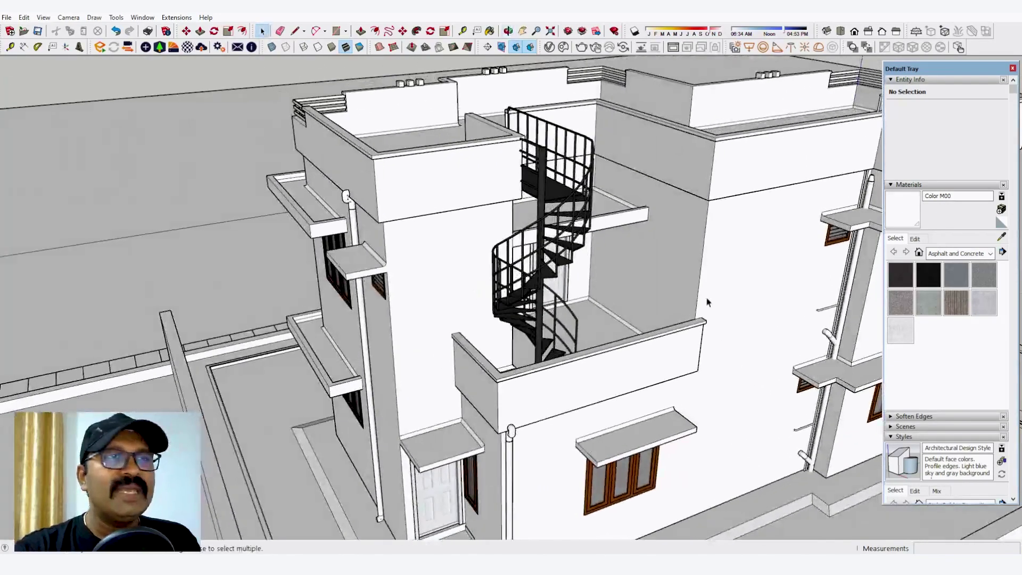
scroll(686, 314, "up", 2)
scroll(232, 232, "down", 2)
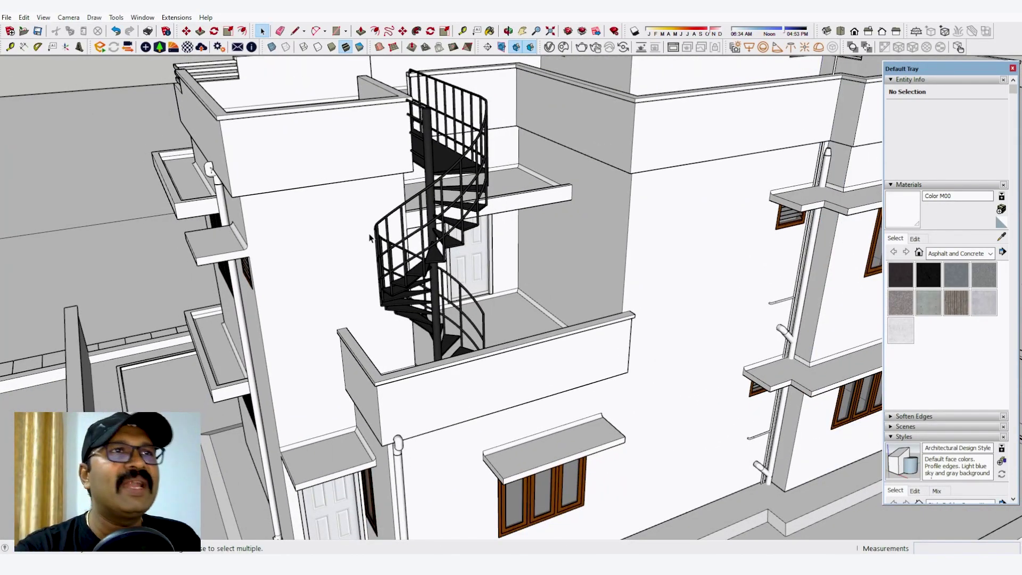
scroll(339, 263, "down", 2)
middle_click_drag(601, 284, 490, 242)
scroll(406, 131, "up", 2)
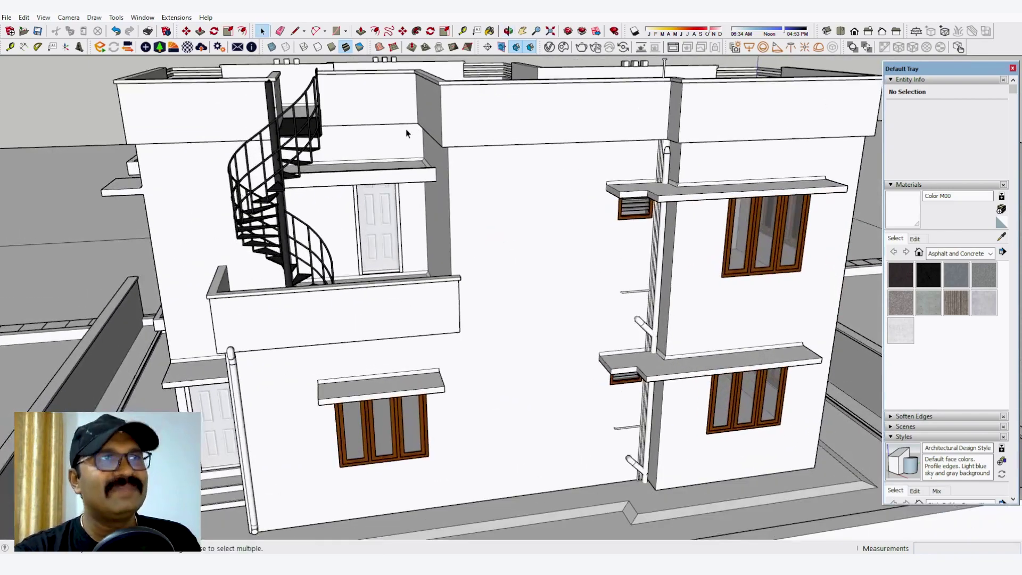
scroll(398, 181, "down", 3)
middle_click_drag(398, 181, 462, 284)
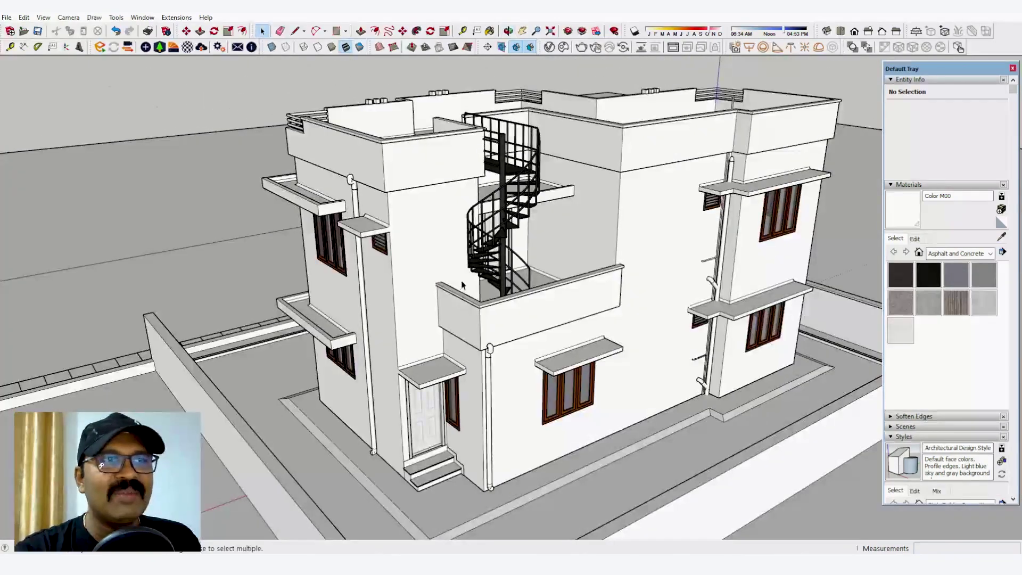
scroll(462, 285, "up", 4)
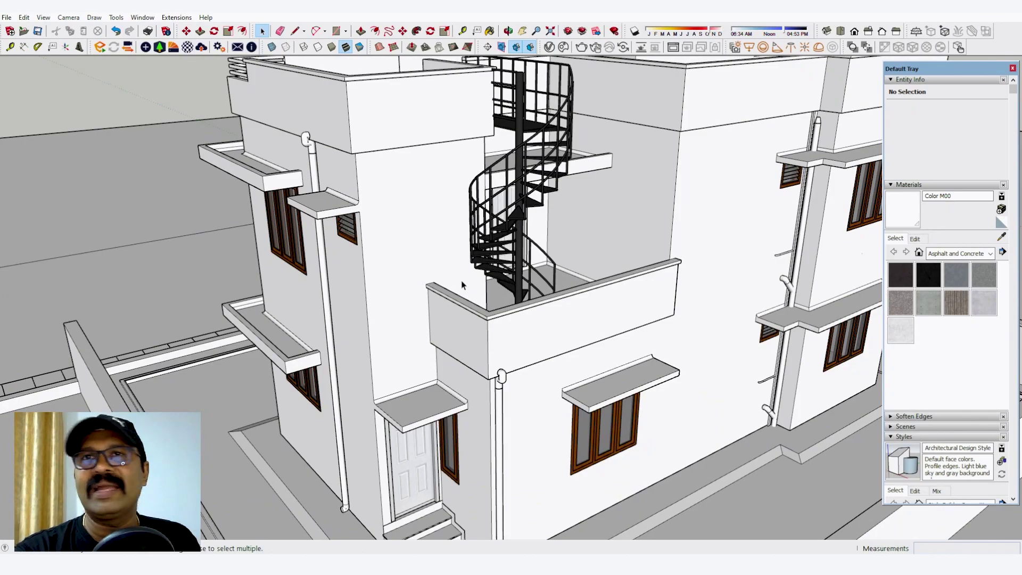
scroll(462, 285, "down", 3)
Examine the side wall with its wraparound sunshades, windows and vertical drain pipe.
mouse_move(458, 288)
middle_mouse_down()
mouse_move(625, 303)
mouse_move(714, 215)
middle_mouse_up()
scroll(714, 214, "up", 4)
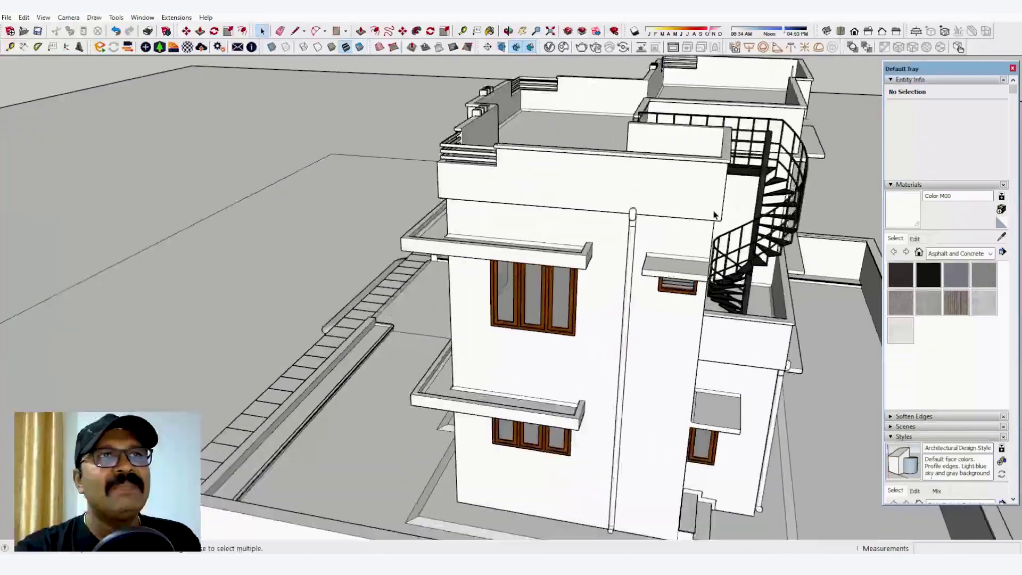
scroll(678, 219, "up", 3)
mouse_move(623, 228)
middle_mouse_down()
mouse_move(730, 225)
mouse_move(760, 209)
middle_mouse_up()
scroll(760, 209, "up", 2)
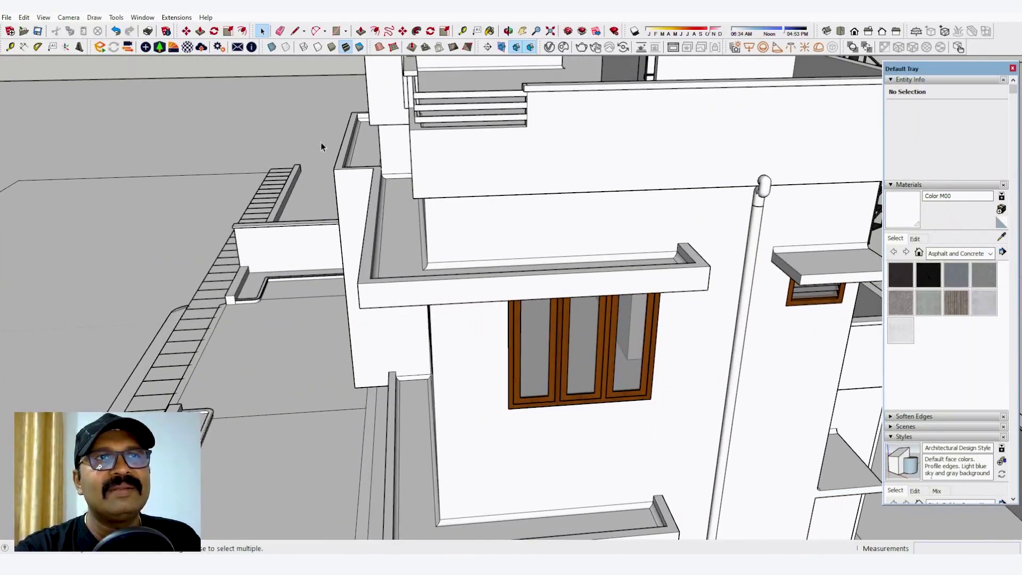
scroll(321, 147, "down", 5)
middle_click_drag(321, 147, 555, 238)
scroll(555, 238, "up", 2)
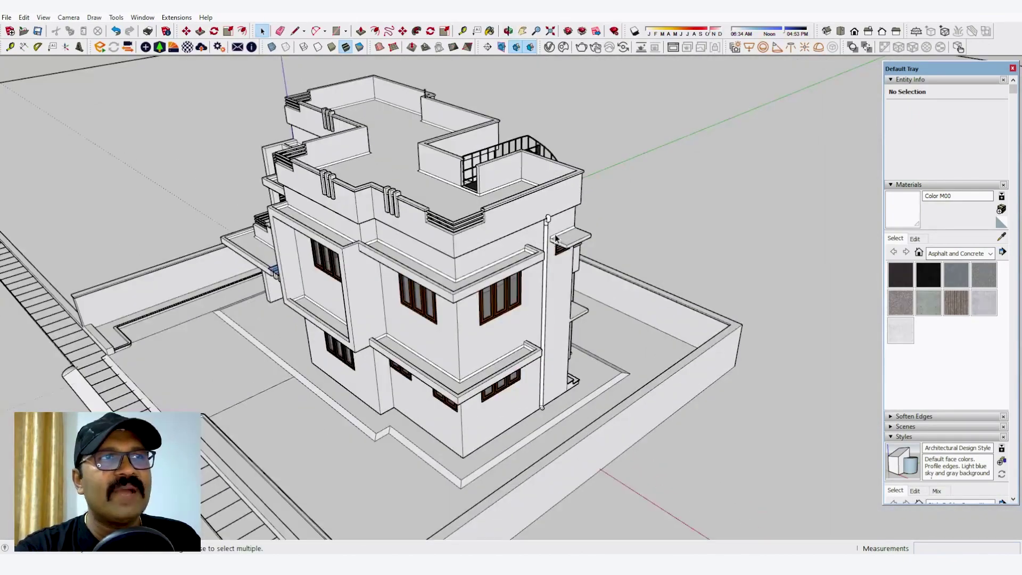
scroll(555, 238, "up", 1)
scroll(540, 207, "up", 2)
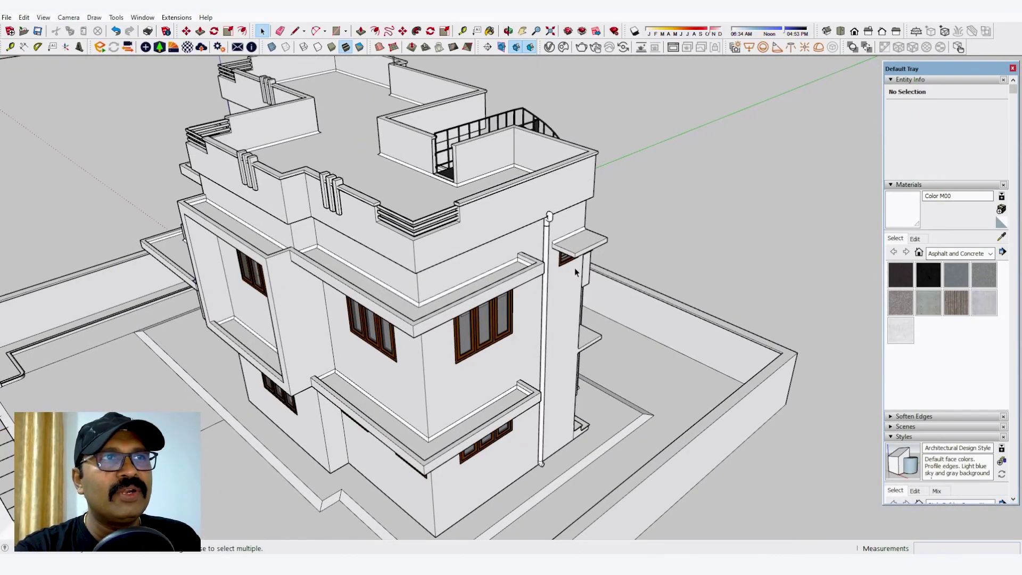
Examine the rear balcony, the roof slabs and parapets from above, and the opposite side wall with its sunshades.
middle_click_drag(573, 268, 440, 303)
scroll(440, 302, "up", 3)
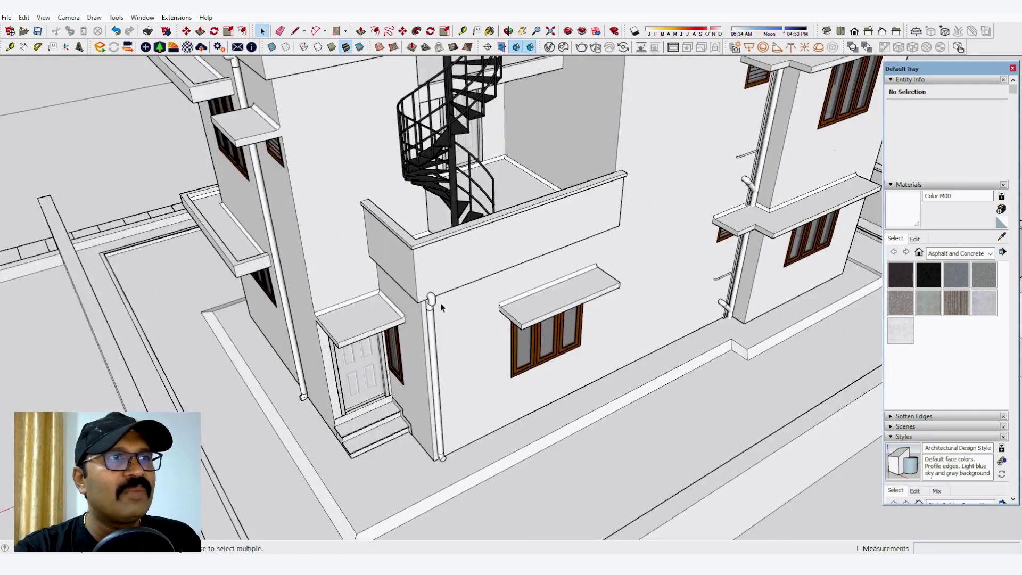
middle_click_drag(601, 155, 473, 222)
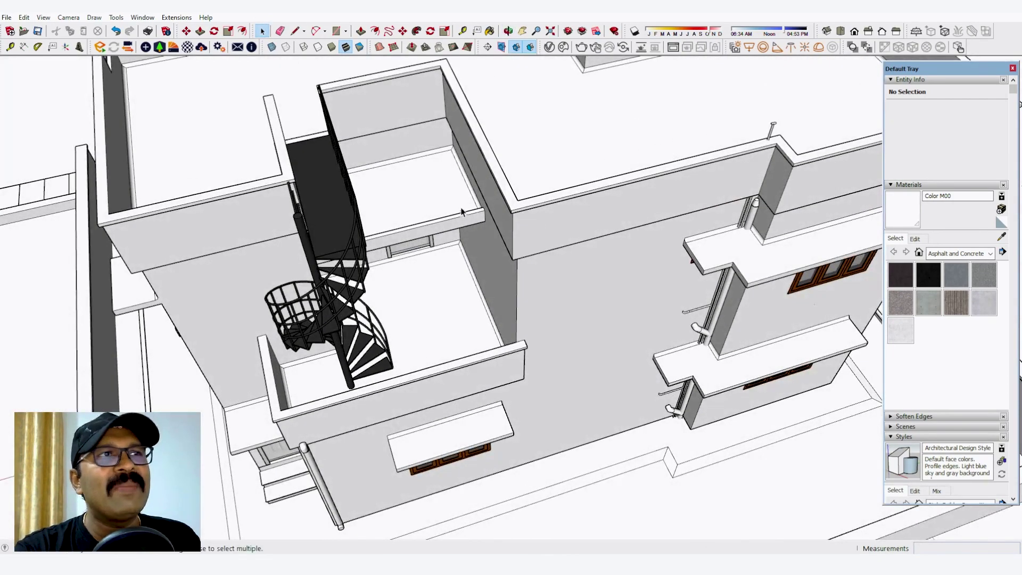
scroll(453, 213, "down", 3)
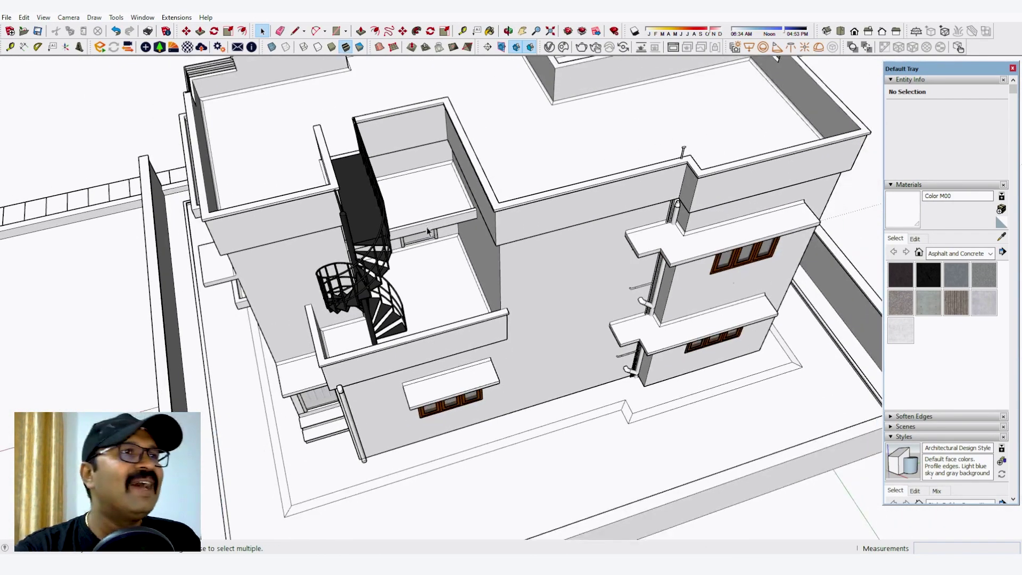
mouse_move(453, 213)
middle_mouse_down()
mouse_move(522, 201)
mouse_move(431, 175)
mouse_move(808, 180)
mouse_move(692, 208)
mouse_move(701, 199)
mouse_move(684, 112)
middle_mouse_up()
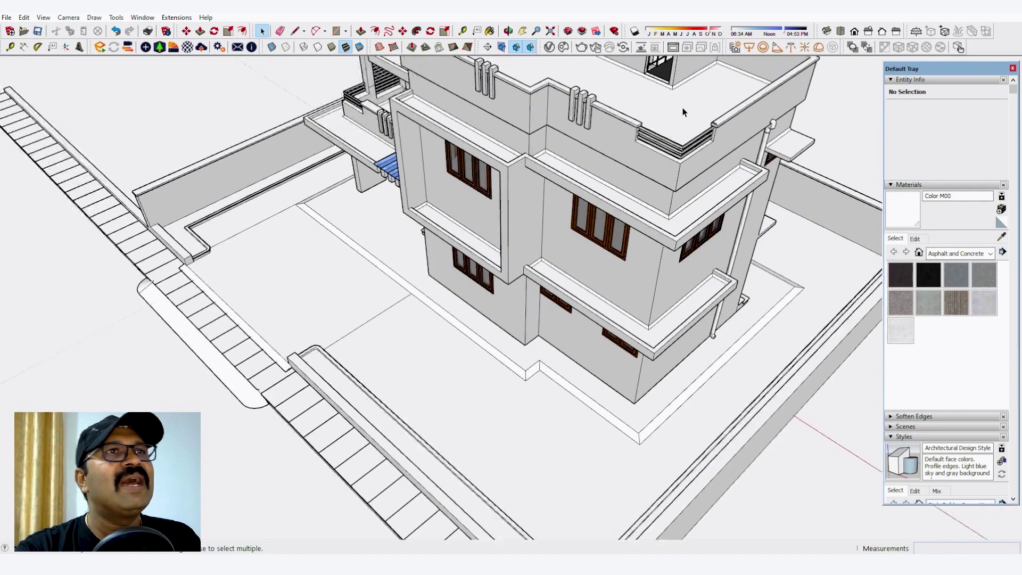
scroll(580, 248, "down", 3)
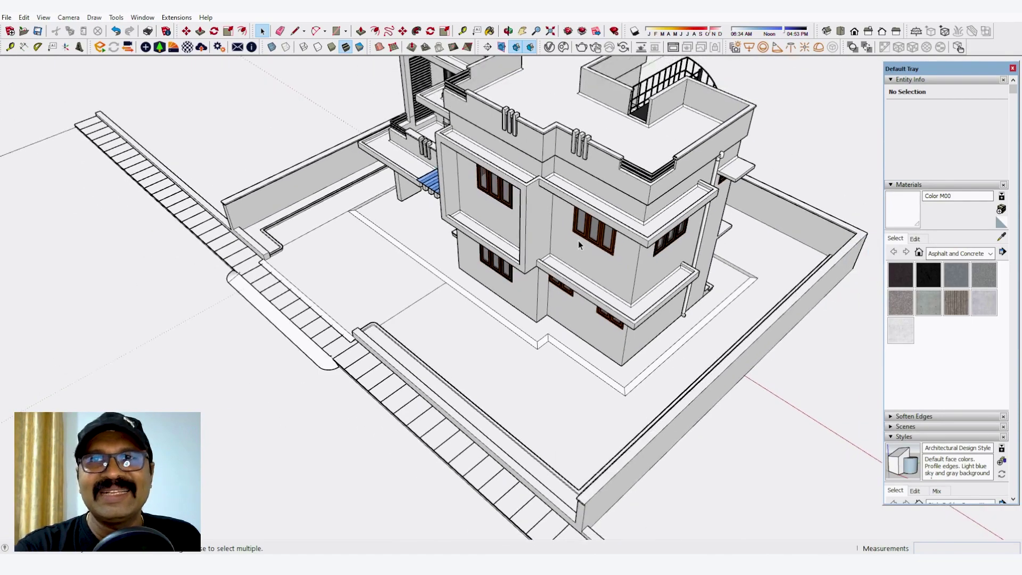
scroll(609, 101, "up", 4)
scroll(611, 343, "down", 4)
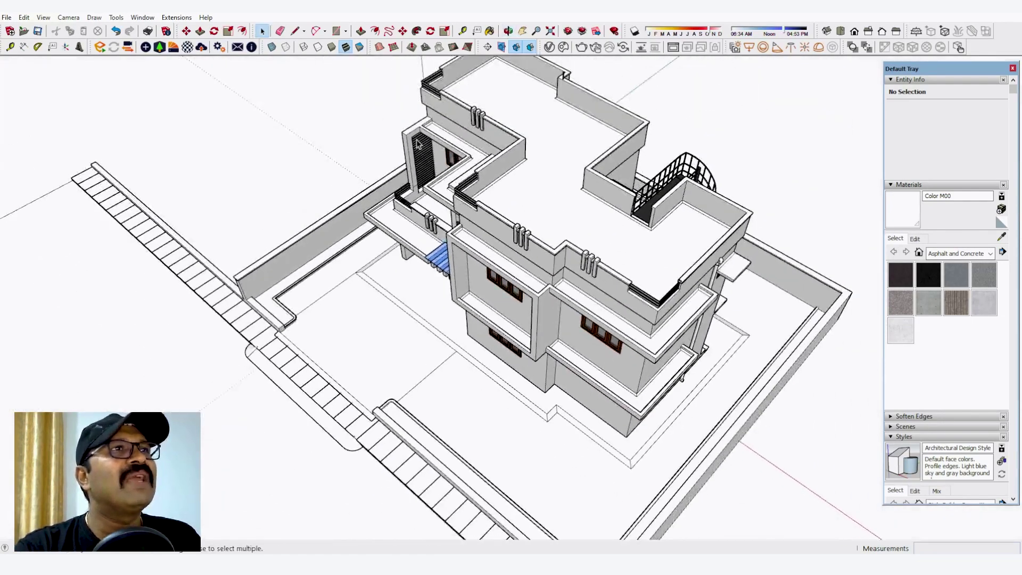
middle_click_drag(419, 143, 1011, 120)
scroll(339, 232, "up", 2)
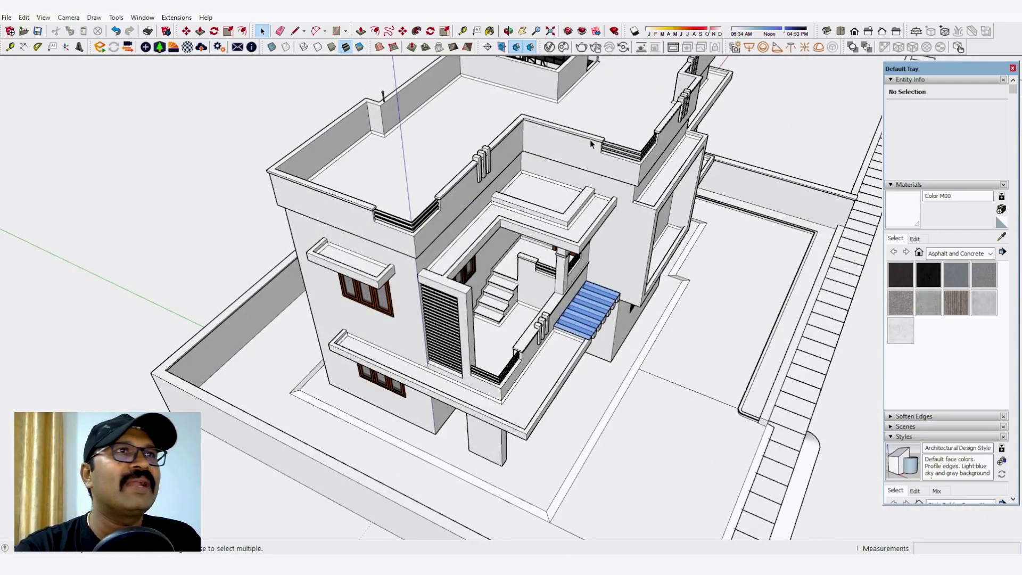
middle_click_drag(479, 223, 603, 214)
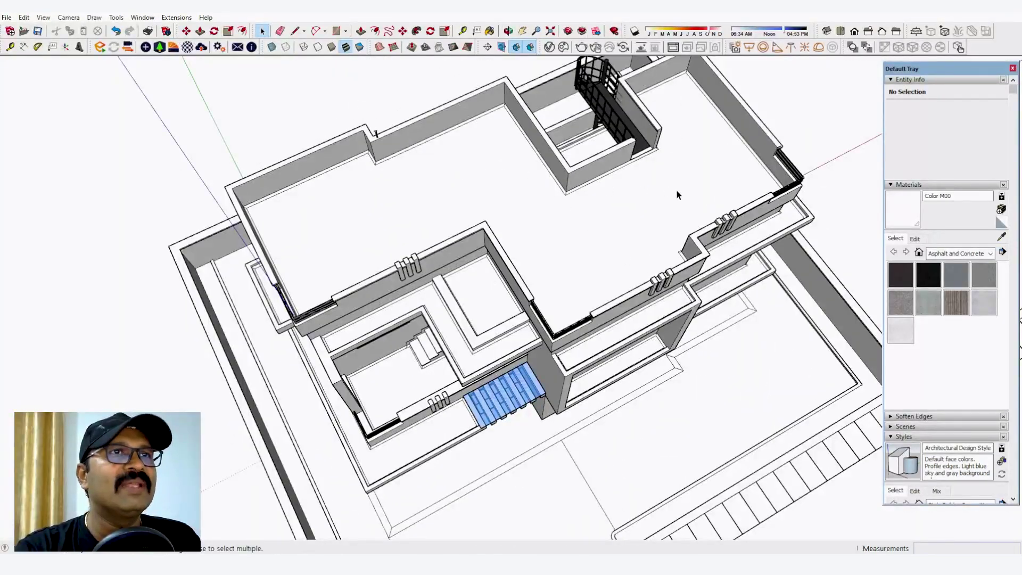
middle_click_drag(424, 200, 293, 244)
middle_click_drag(360, 207, 582, 196)
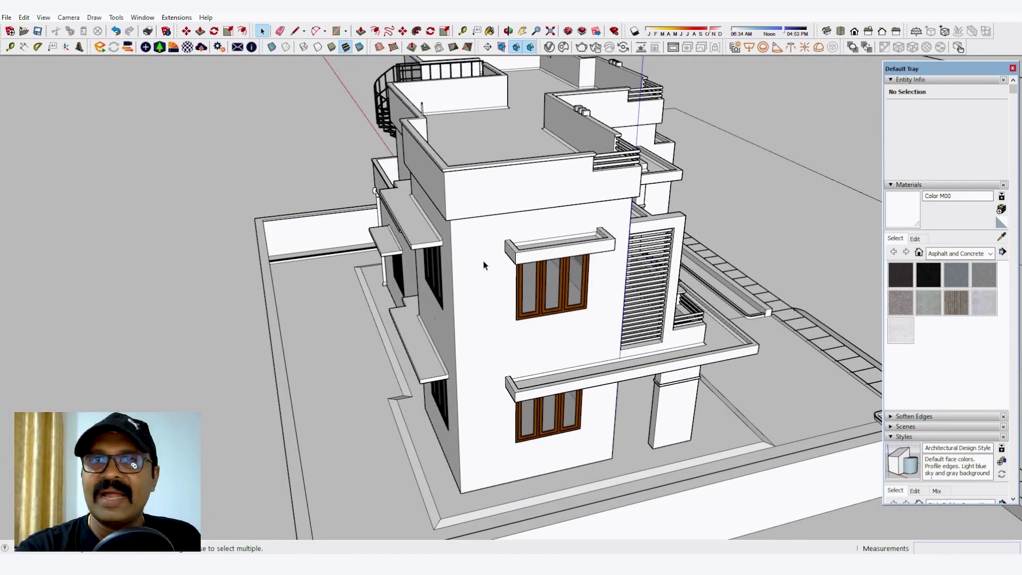
Examine the rear corner drain pipe from its upper bends to its ground outlet, with the nearby back door and steps.
middle_click_drag(484, 265, 804, 274)
scroll(288, 349, "up", 1)
scroll(287, 349, "up", 6)
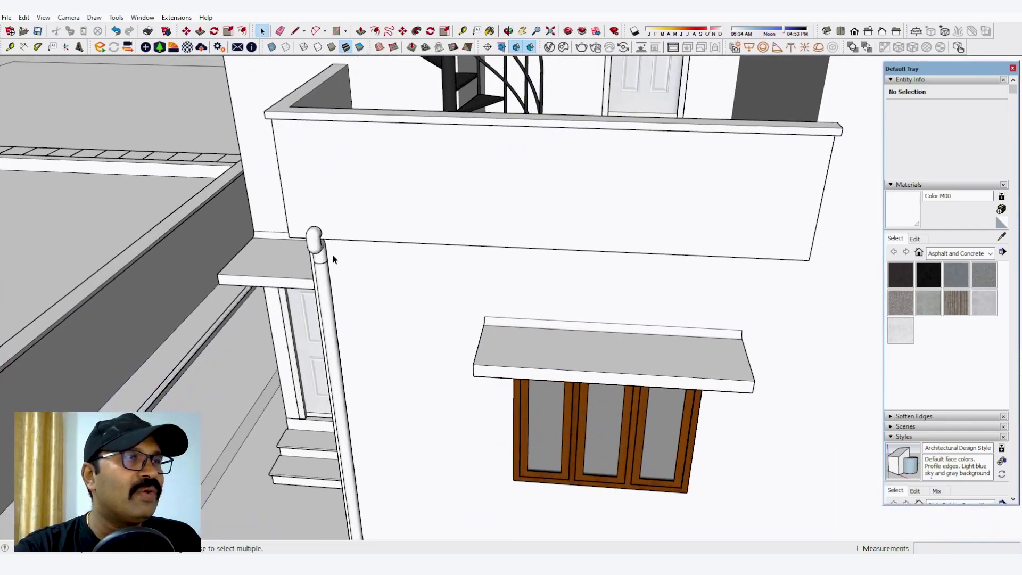
middle_click_drag(335, 257, 638, 233)
scroll(596, 255, "down", 3)
scroll(504, 286, "up", 6)
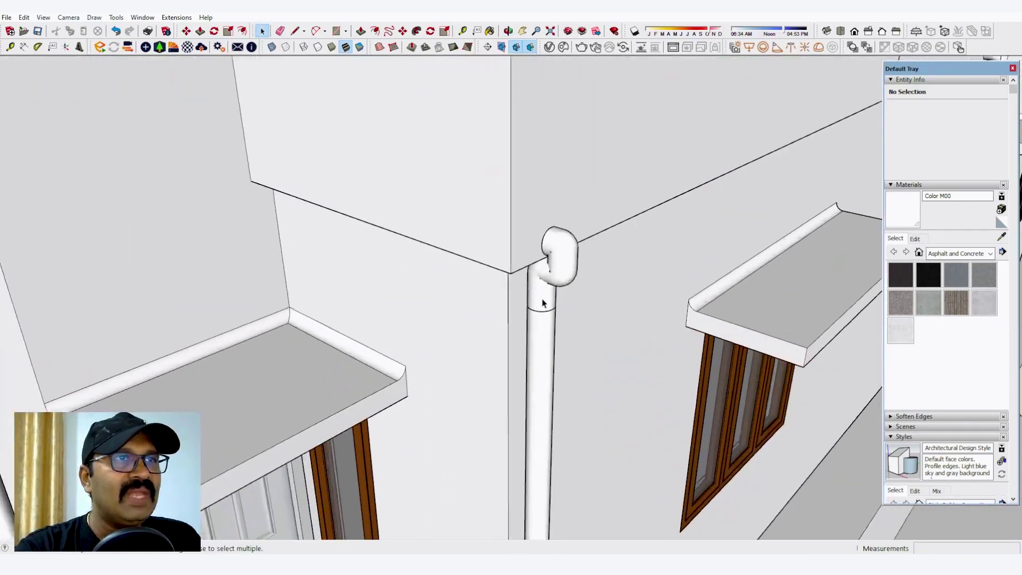
scroll(496, 157, "down", 4)
scroll(536, 493, "up", 6)
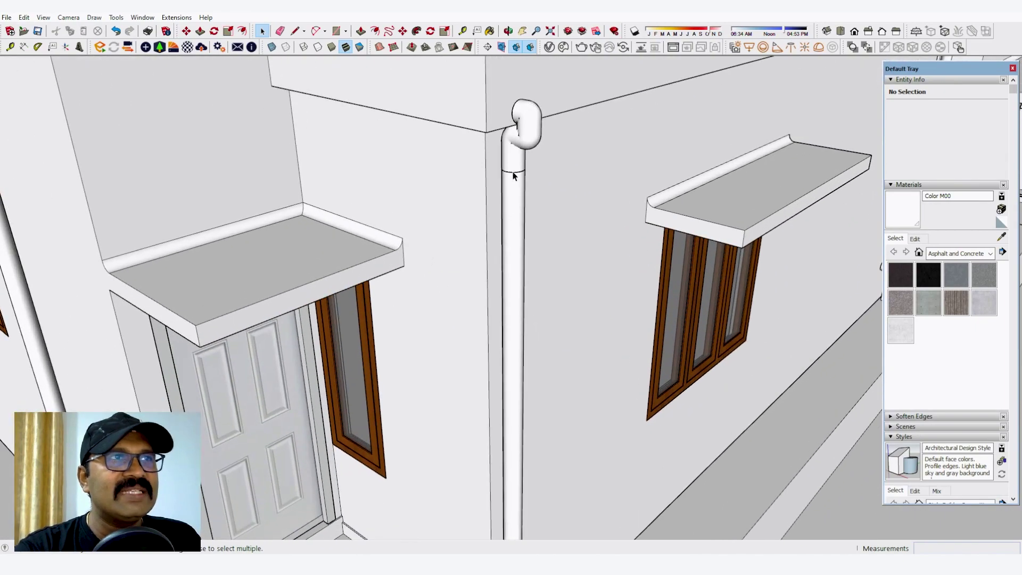
scroll(513, 210, "up", 2)
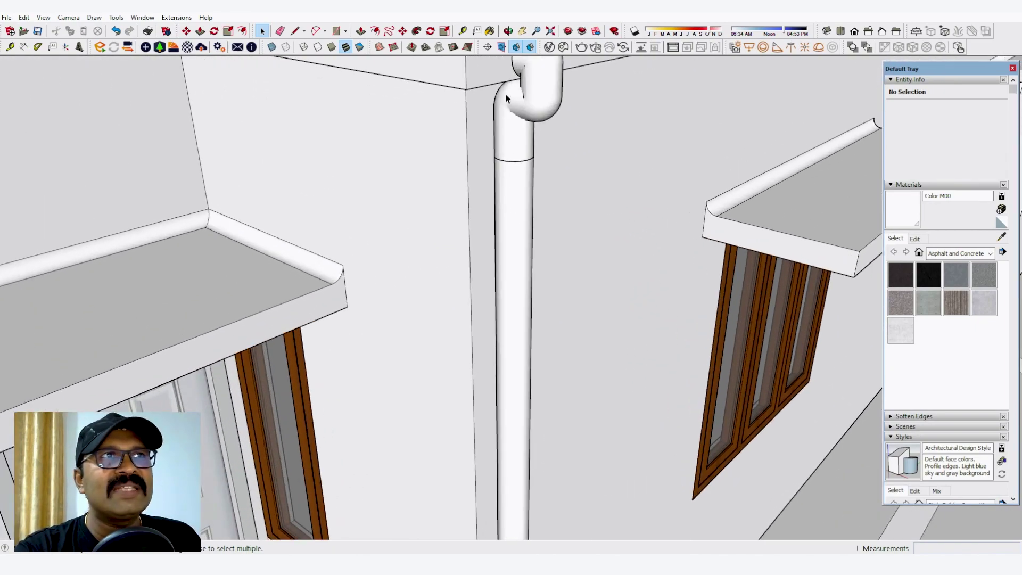
scroll(267, 149, "down", 8)
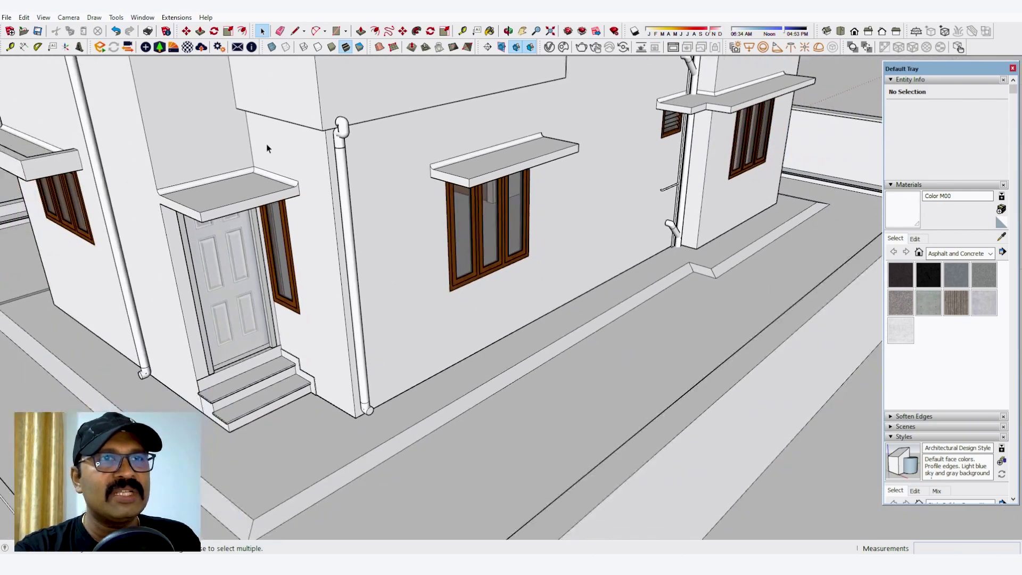
scroll(267, 144, "down", 2)
scroll(466, 356, "up", 3)
middle_click_drag(466, 357, 570, 404)
scroll(566, 385, "up", 3)
scroll(566, 386, "down", 5)
scroll(617, 403, "up", 3)
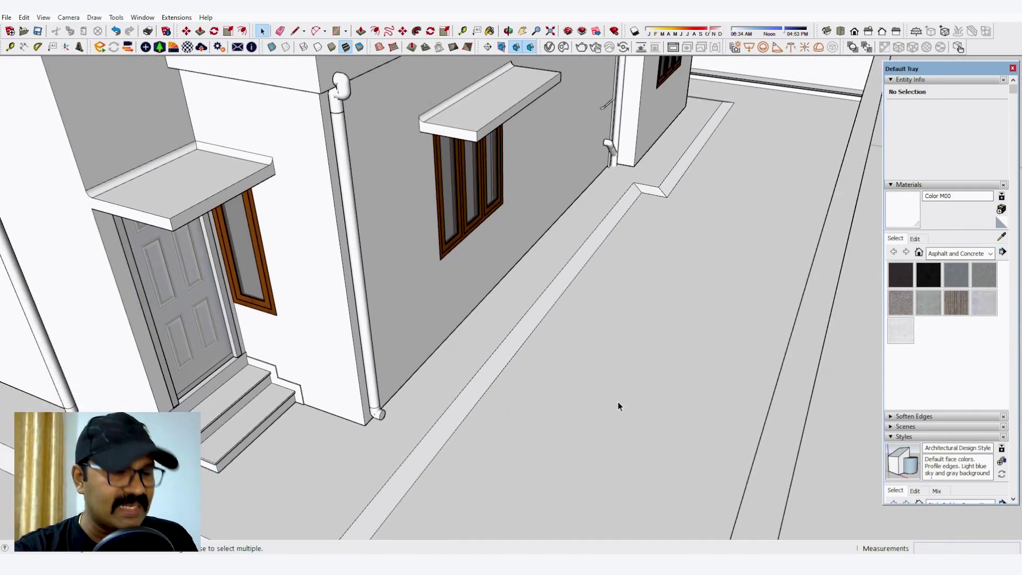
Draw a sample pipe path beside the house: a vertical line with a horizontal segment about 0.19 m long from its upper end.
left_click(643, 286)
scroll(644, 282, "up", 3)
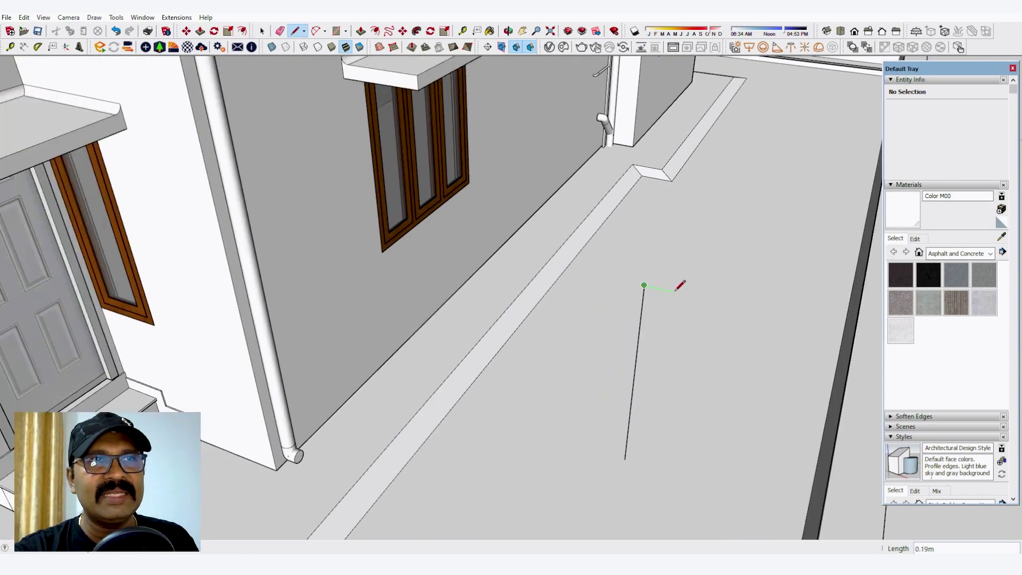
left_click(675, 292)
key("space")
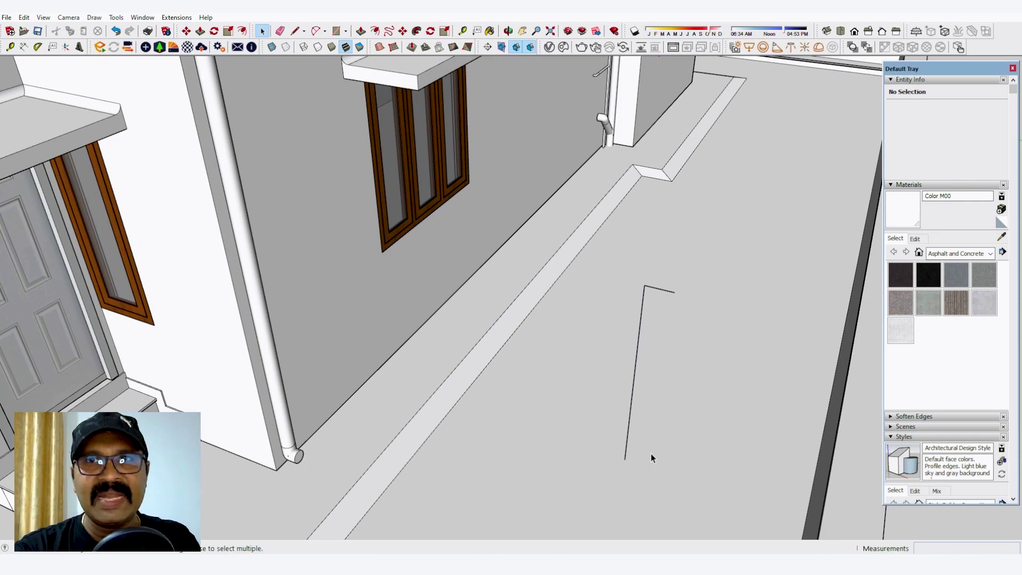
Draw a small circle centred on the lower end of the sample path as the pipe profile.
key("c")
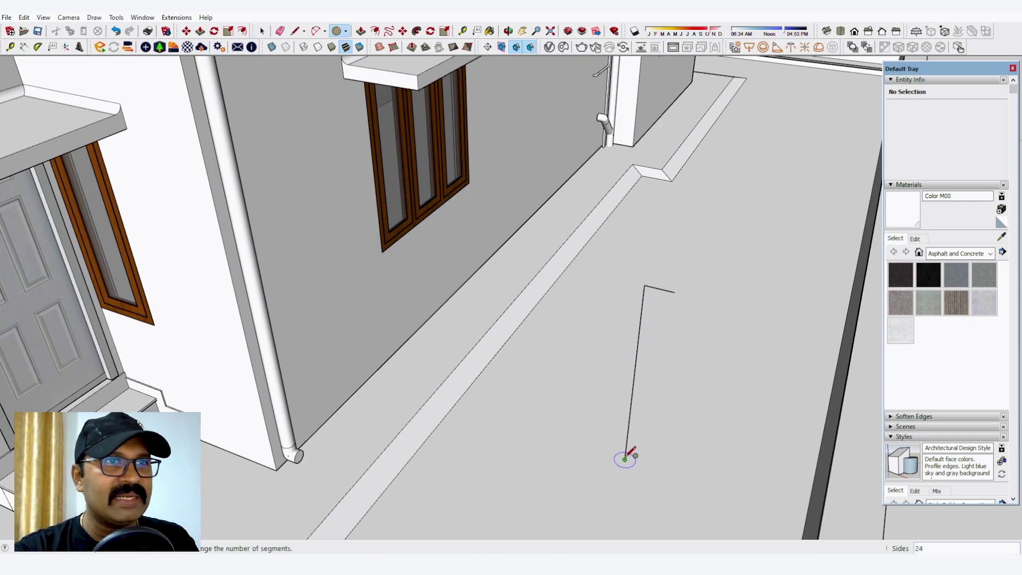
scroll(648, 453, "up", 2)
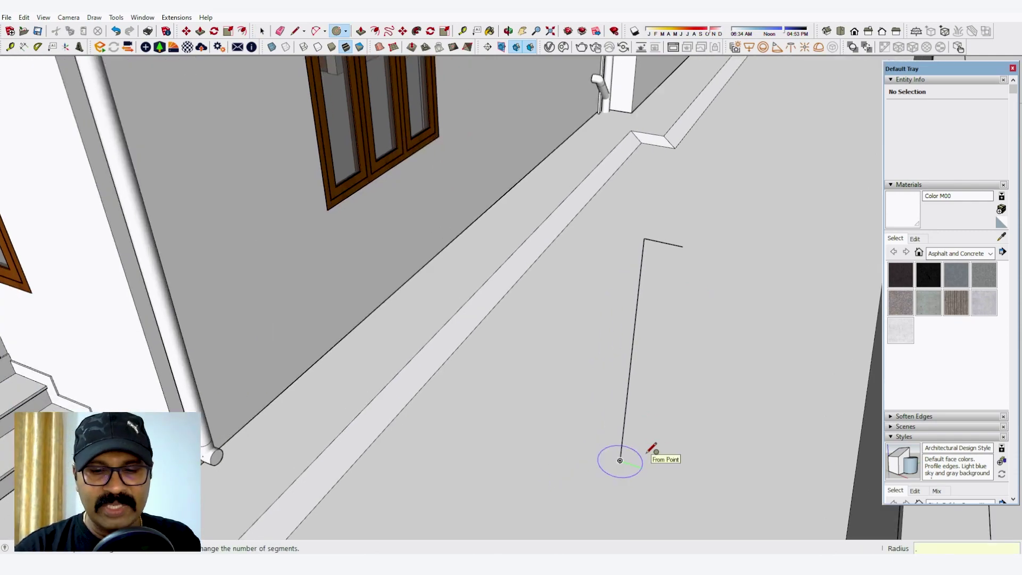
scroll(646, 453, "up", 1)
scroll(598, 451, "down", 1)
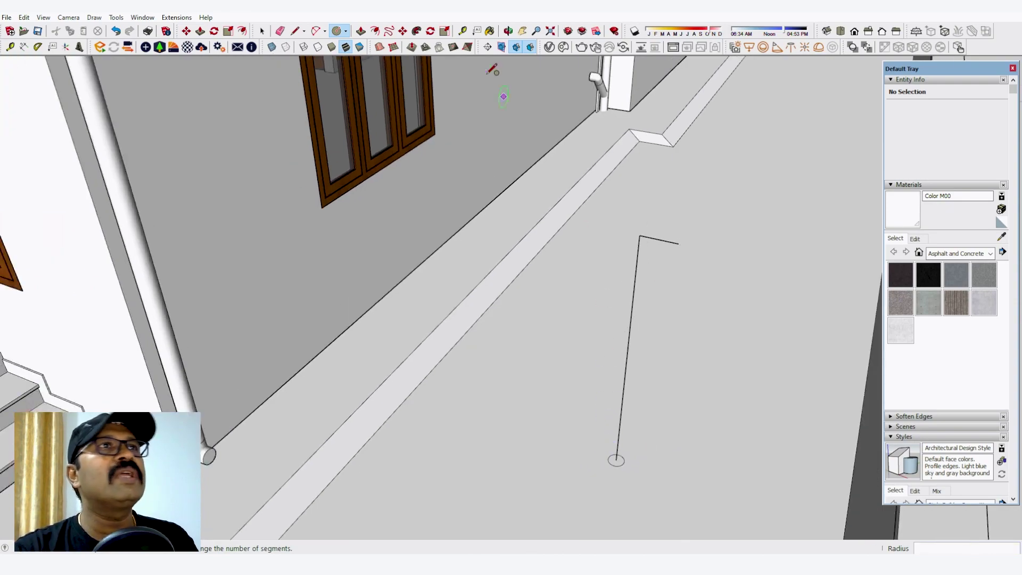
Sweep the circle along the sharp-cornered path with Follow Me to form a sample pipe.
left_click(417, 31)
left_click(620, 459)
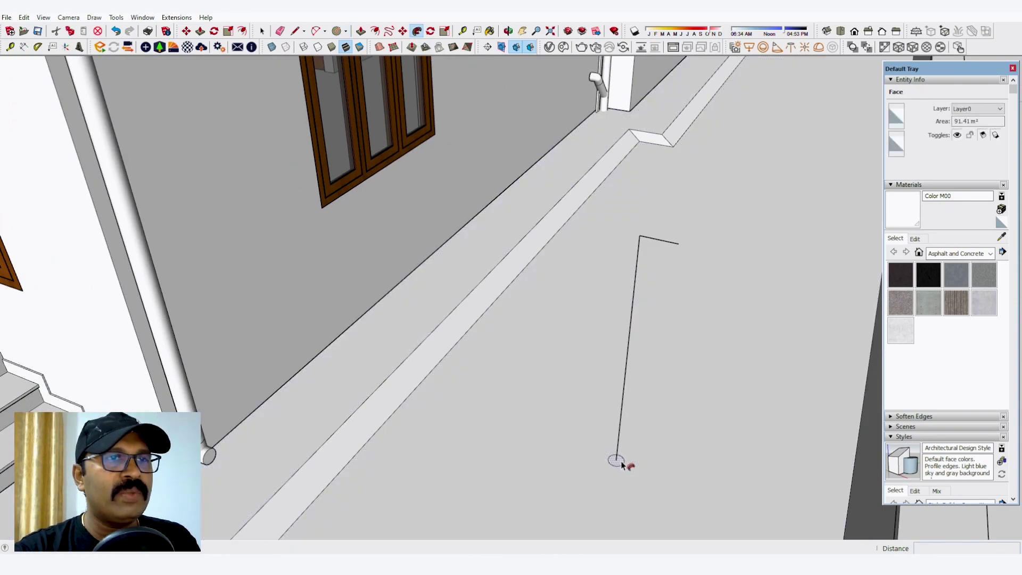
left_click(644, 239)
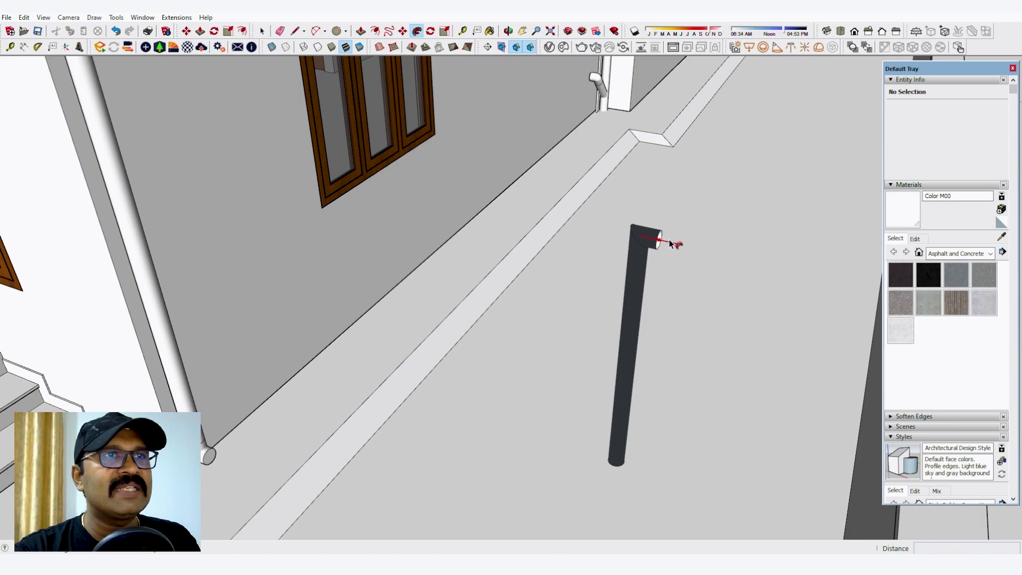
key("space")
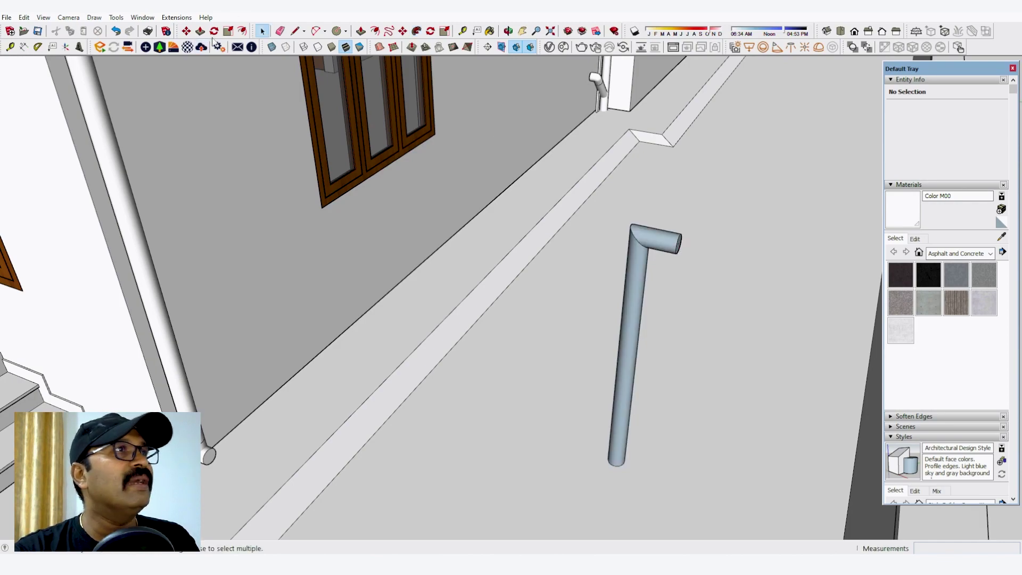
Undo the sharp-cornered sample pipe and round the upper corner of its path with a tangent arc.
scroll(667, 234, "up", 2)
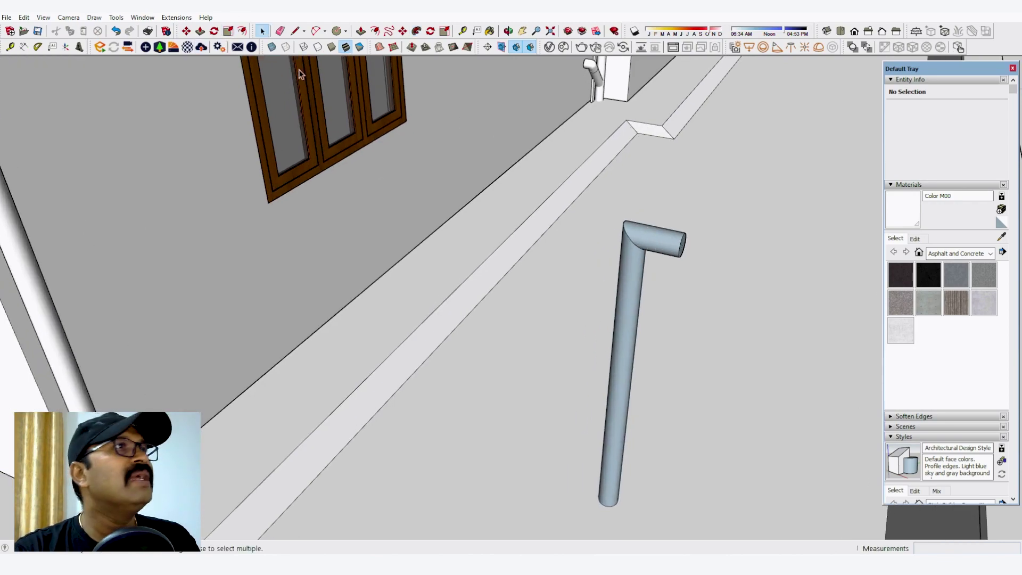
left_click(116, 32)
scroll(633, 242, "up", 3)
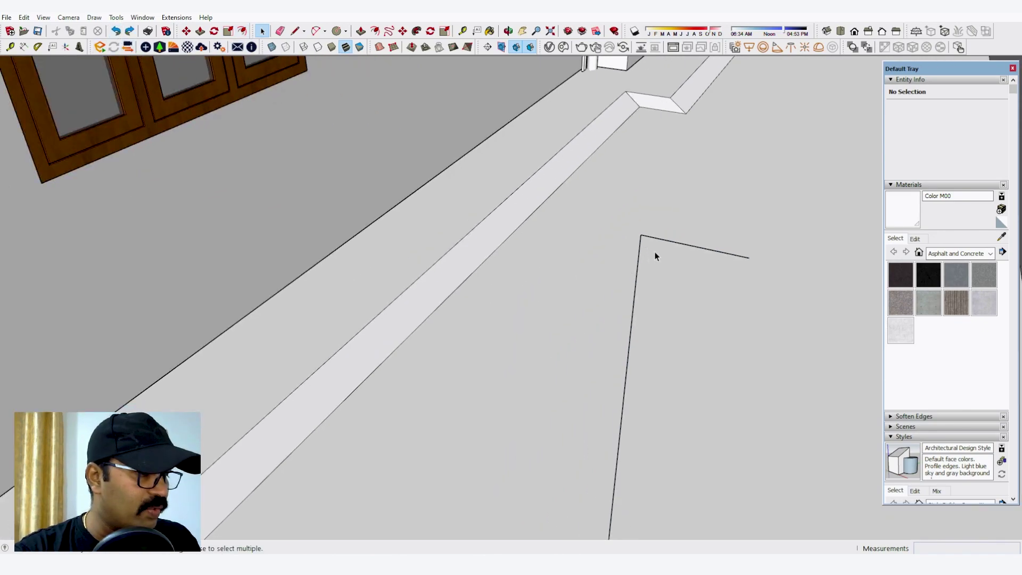
key("c")
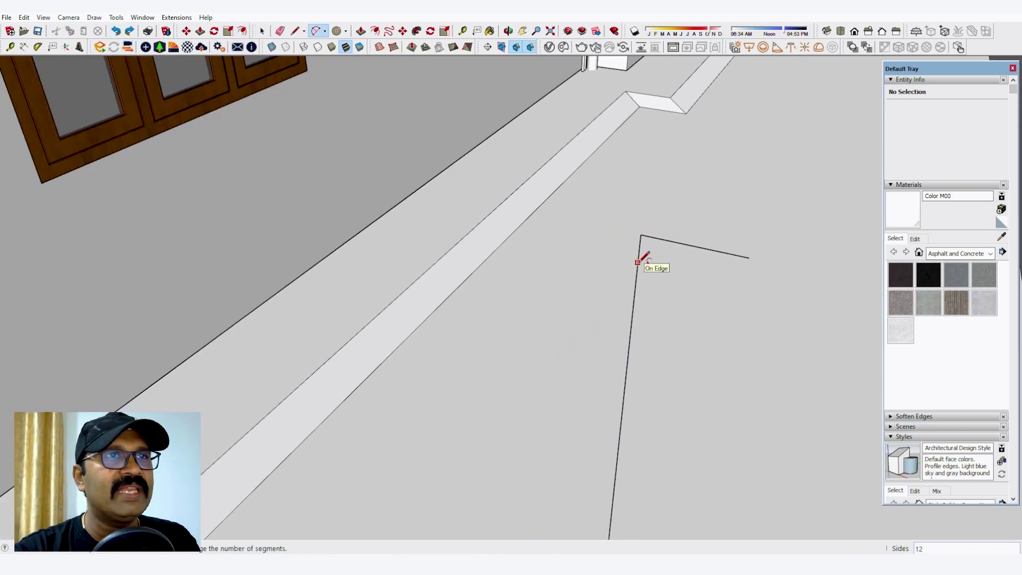
left_click(637, 262)
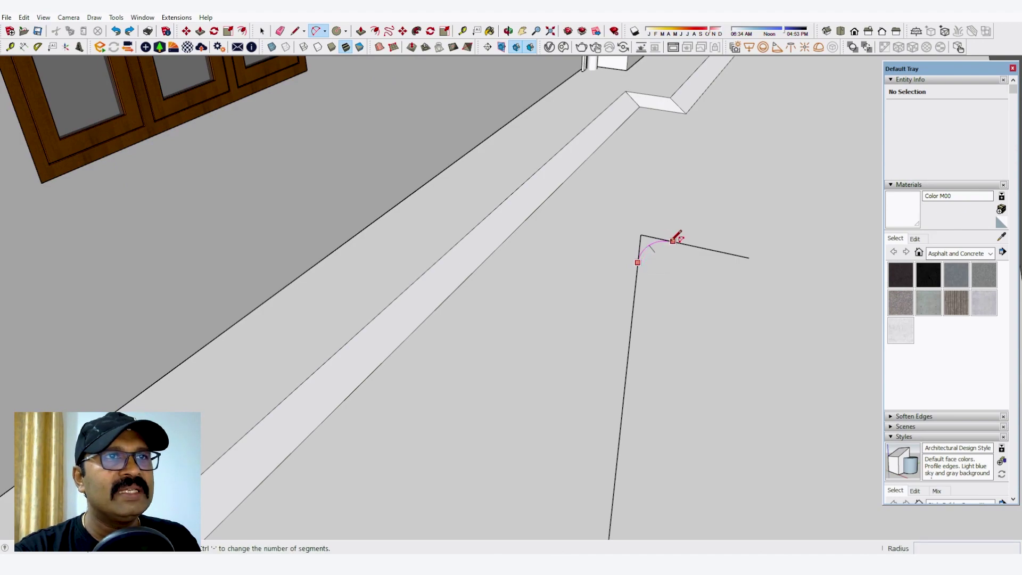
scroll(622, 176, "down", 3)
key("space")
Sweep the circle along the rounded path with Follow Me, and undo the sample pipe and its path.
scroll(612, 431, "up", 4)
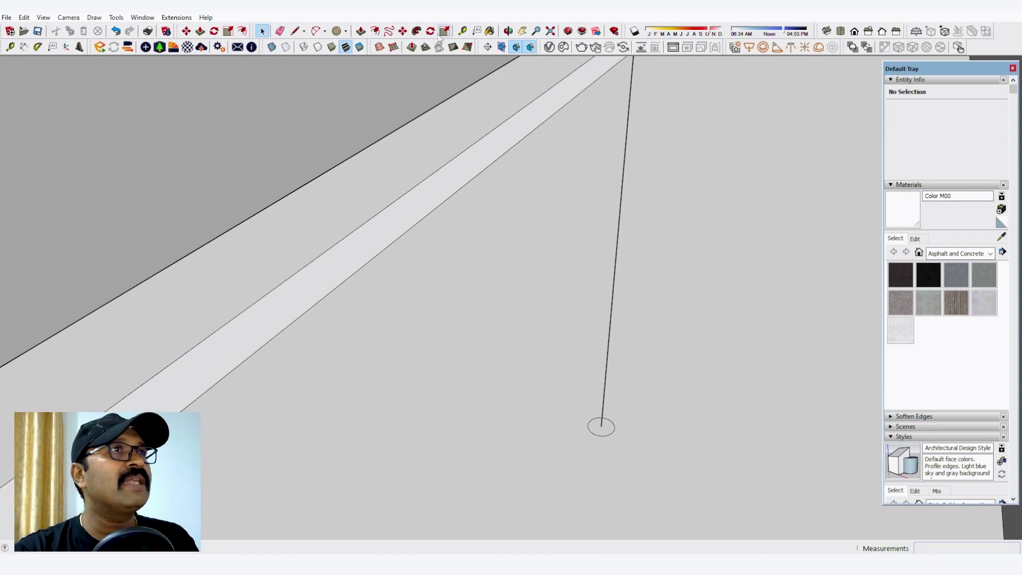
left_click(417, 31)
scroll(595, 427, "down", 2)
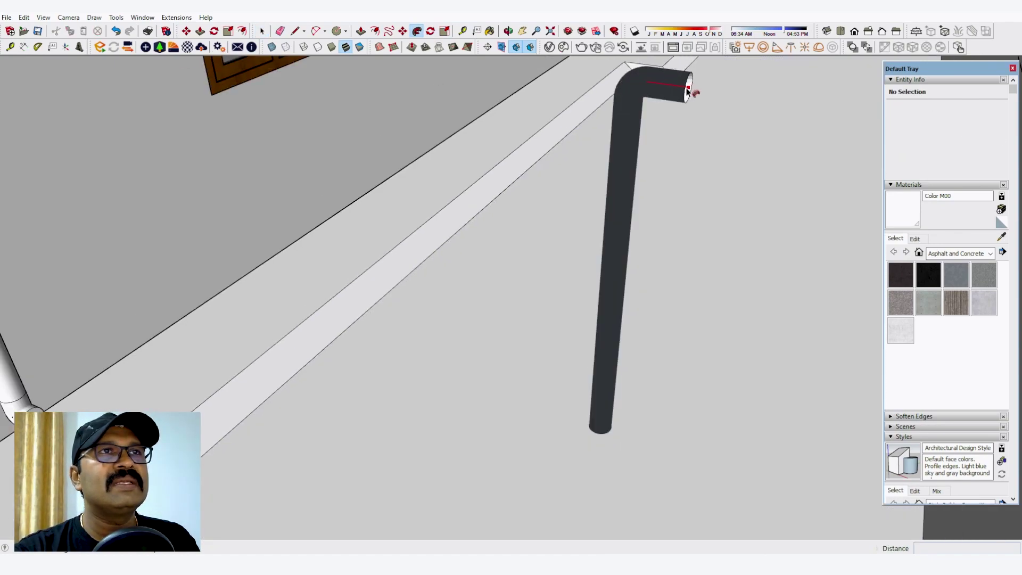
left_click(689, 89)
key("space")
scroll(602, 283, "down", 3)
middle_click_drag(601, 283, 631, 330)
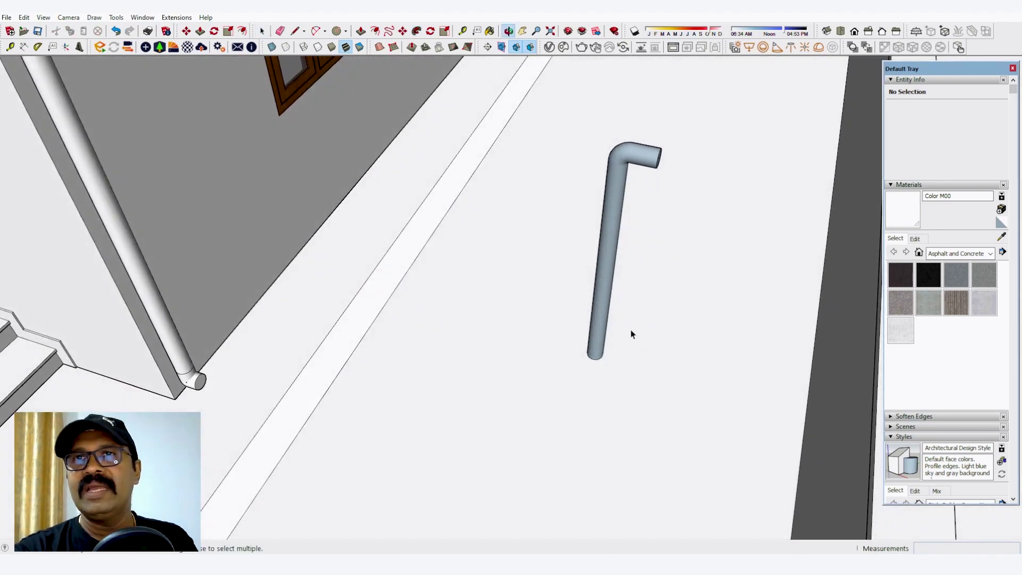
left_click(116, 30)
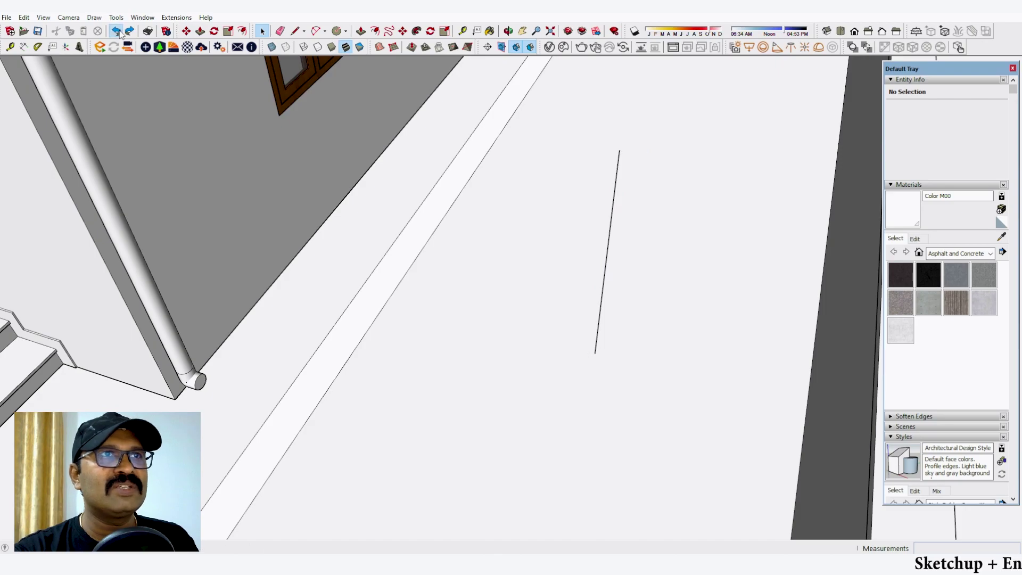
Copy the side wall's two-part drain pipe, upper bend and vertical run, about 12 m to the house's opposite corner.
scroll(599, 350, "down", 5)
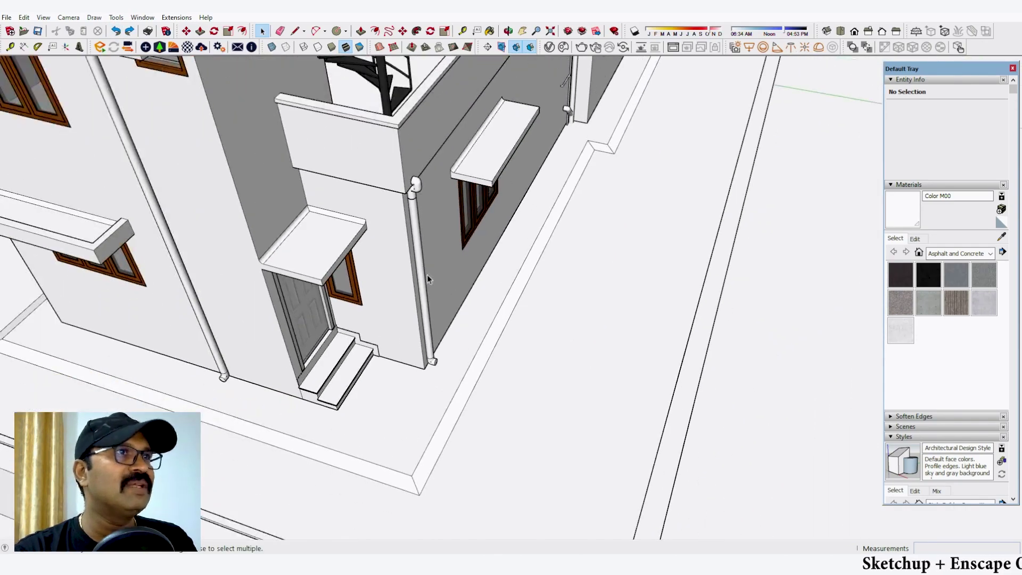
scroll(427, 275, "down", 2)
middle_click_drag(221, 186, 426, 372)
scroll(423, 366, "up", 2)
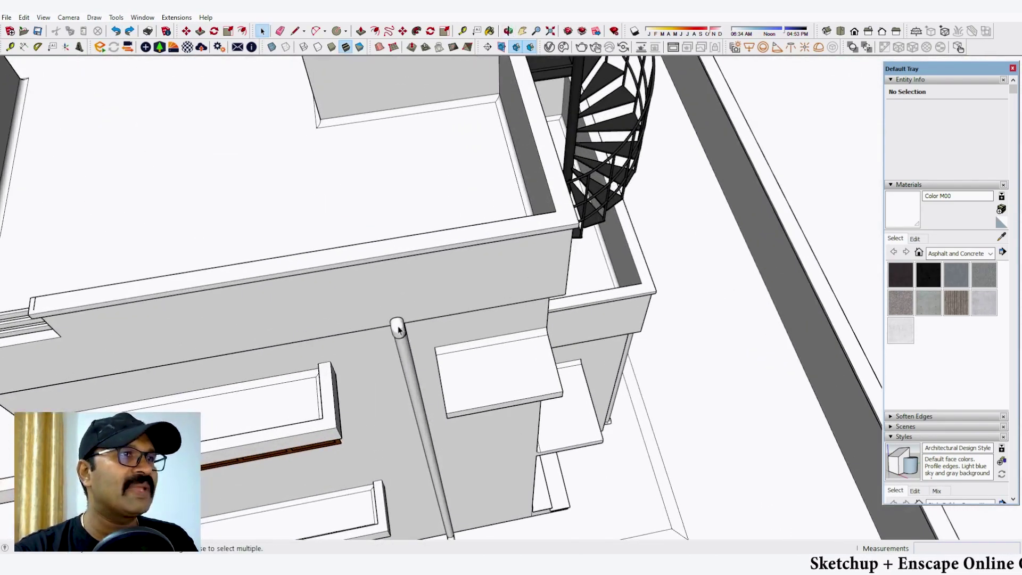
left_click(398, 322)
left_click(398, 325)
scroll(398, 324, "up", 3)
key("m")
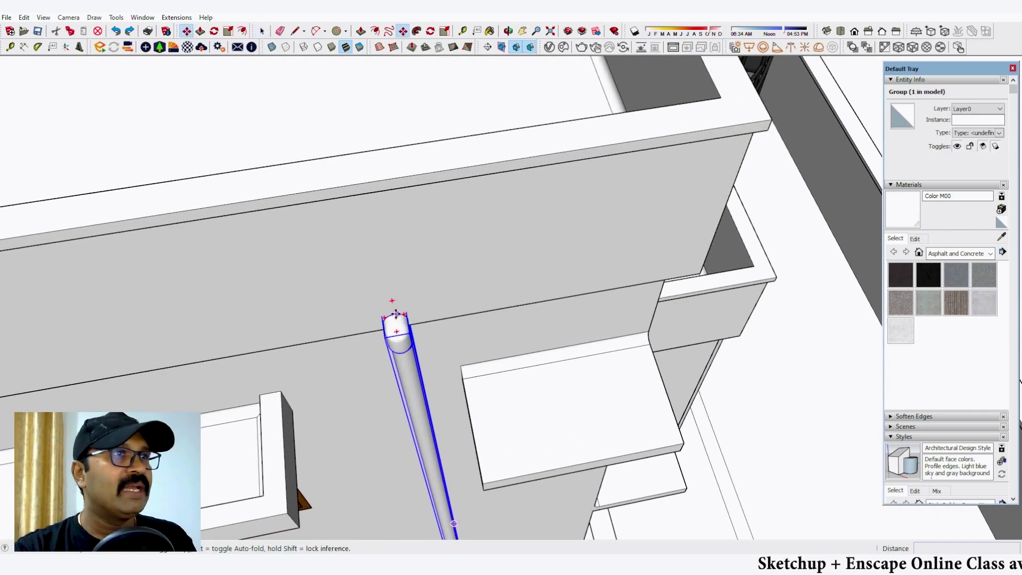
left_click(393, 313)
key("ctrl")
scroll(470, 269, "down", 4)
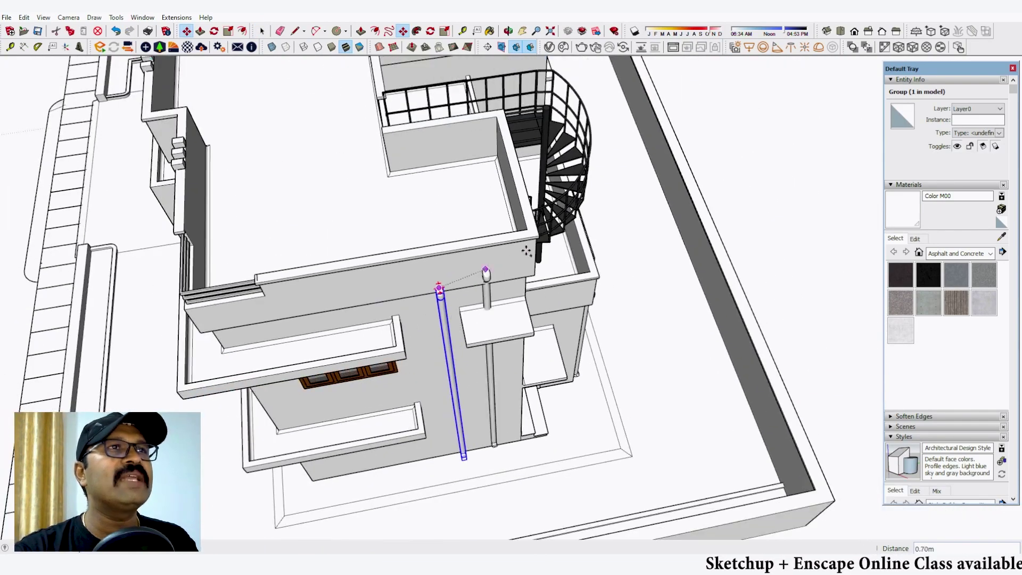
middle_click_drag(486, 275, 1, 323)
scroll(148, 319, "down", 4)
middle_click_drag(550, 326, 201, 249)
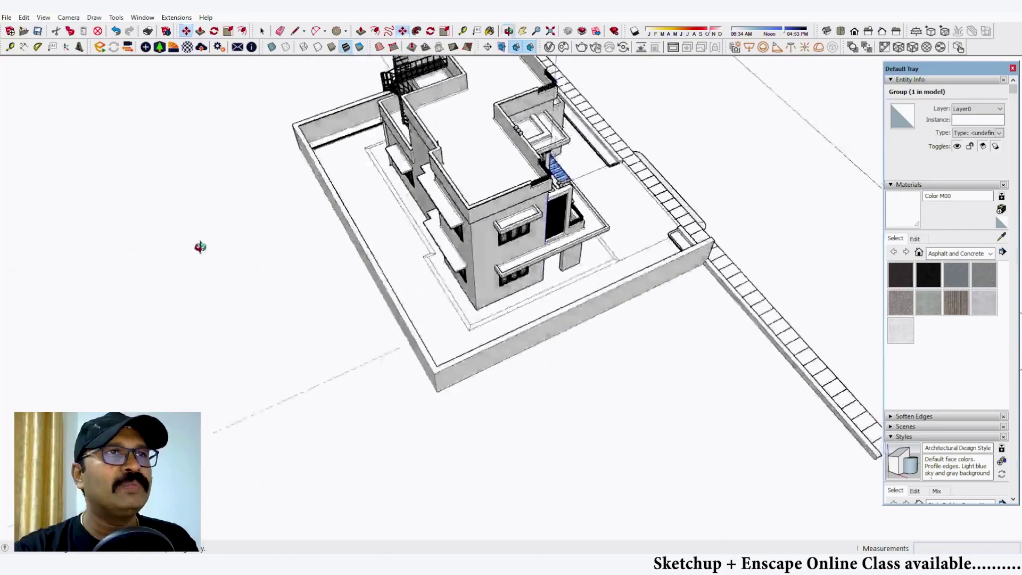
scroll(463, 227, "up", 2)
scroll(465, 227, "up", 5)
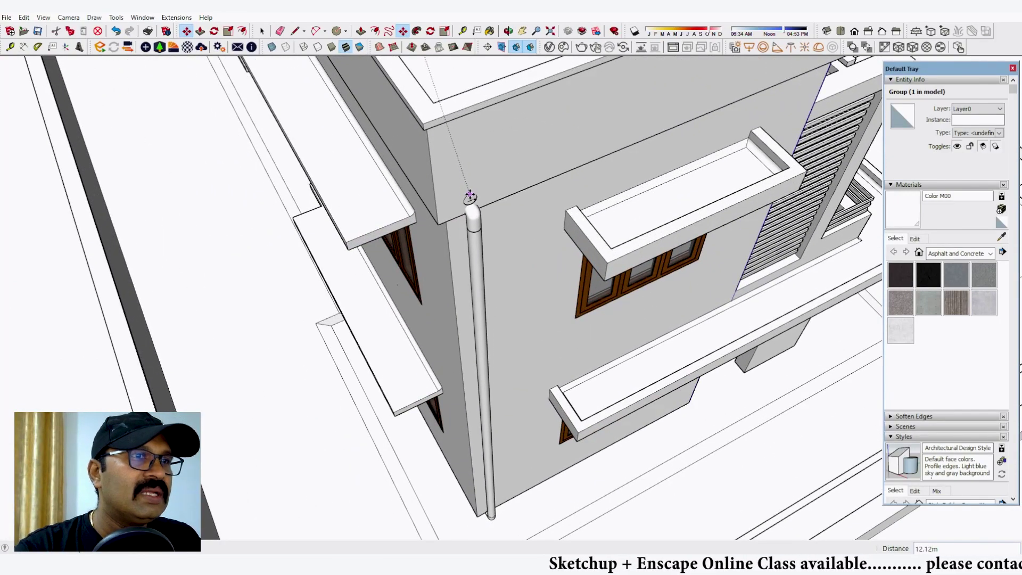
left_click(474, 195)
Rotate the copied drain pipe about the vertical axis so its upper bend faces the wall at the new corner.
middle_click_drag(486, 165, 462, 255)
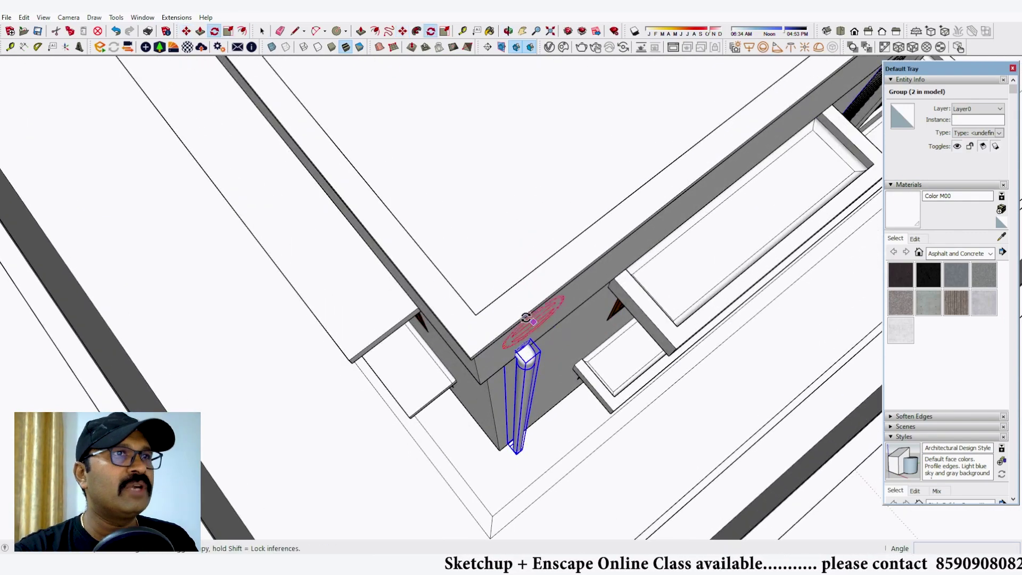
left_click(552, 281)
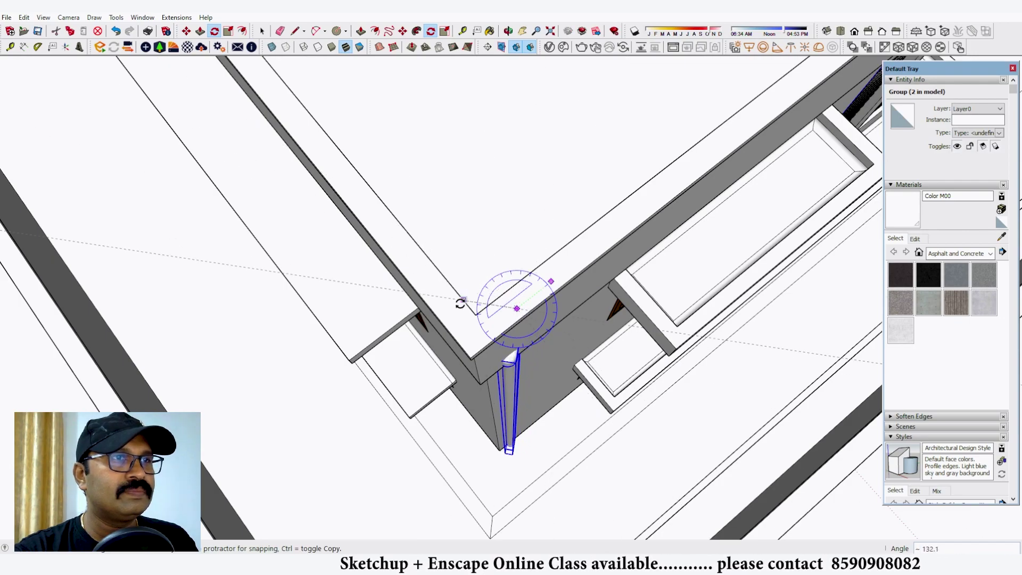
left_click(462, 352)
middle_click_drag(462, 351, 545, 192)
scroll(541, 165, "up", 3)
scroll(543, 163, "up", 1)
Move the copied drain pipe in against the wall and adjust its height so the upper bend meets the parapet band.
key("m")
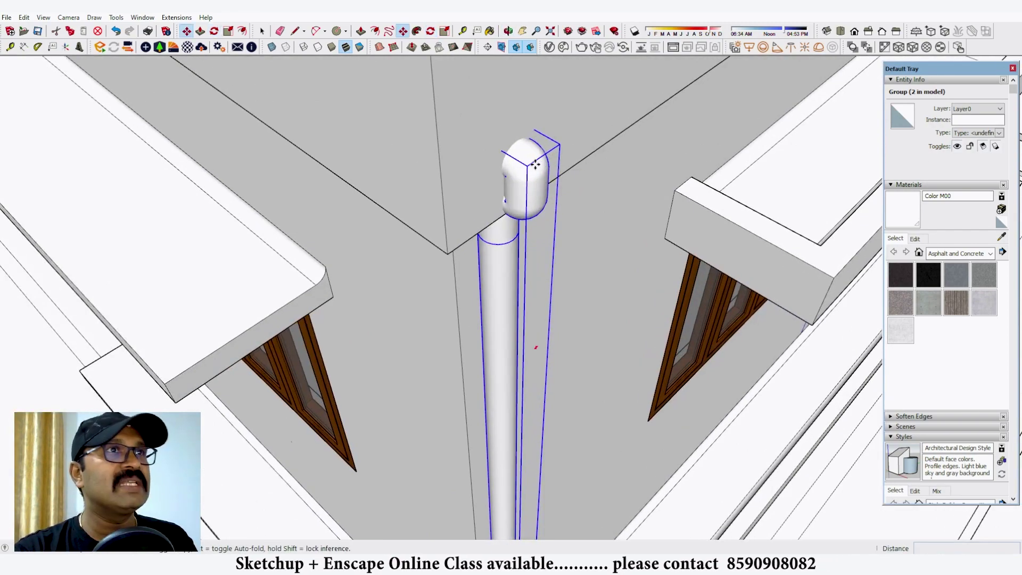
left_click(536, 163)
left_click(536, 174)
middle_click_drag(547, 209, 655, 154)
scroll(486, 217, "up", 2)
left_click(485, 213)
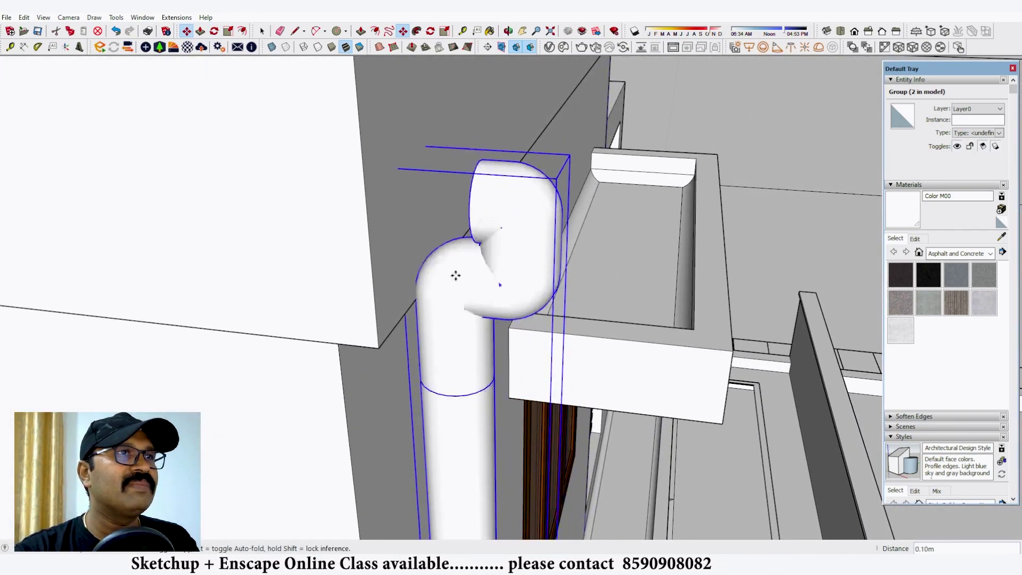
middle_click_drag(446, 271, 457, 137)
left_click(431, 268)
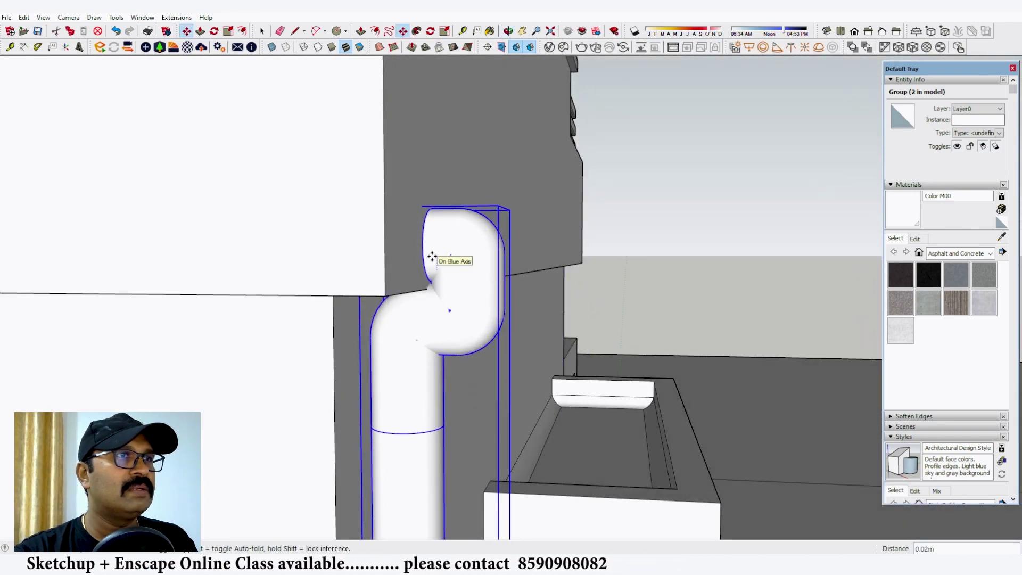
left_click(454, 271)
Shift the copied drain pipe about 0.13 m along the wall, away from the house corner.
scroll(463, 239, "down", 10)
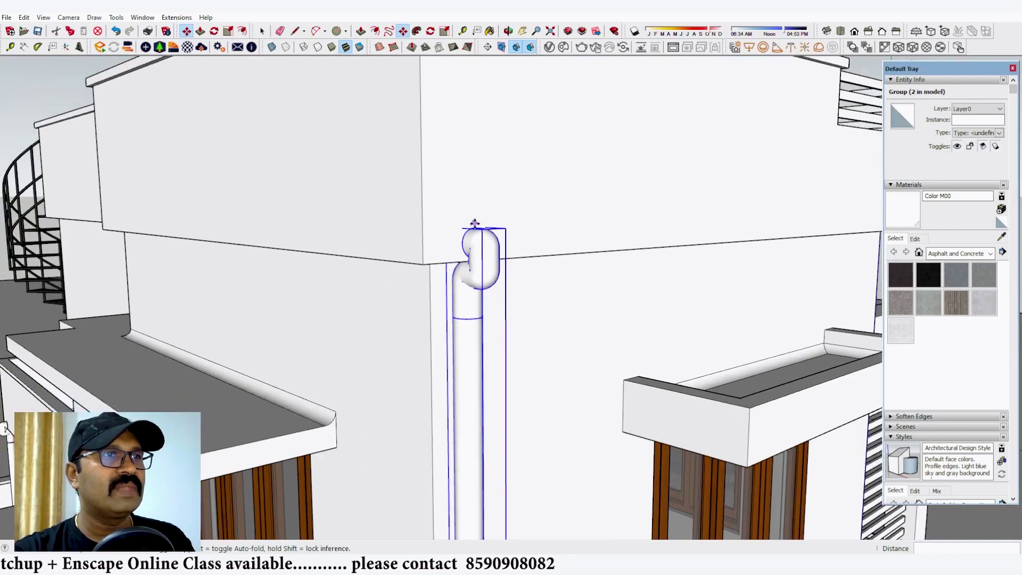
scroll(473, 224, "down", 10)
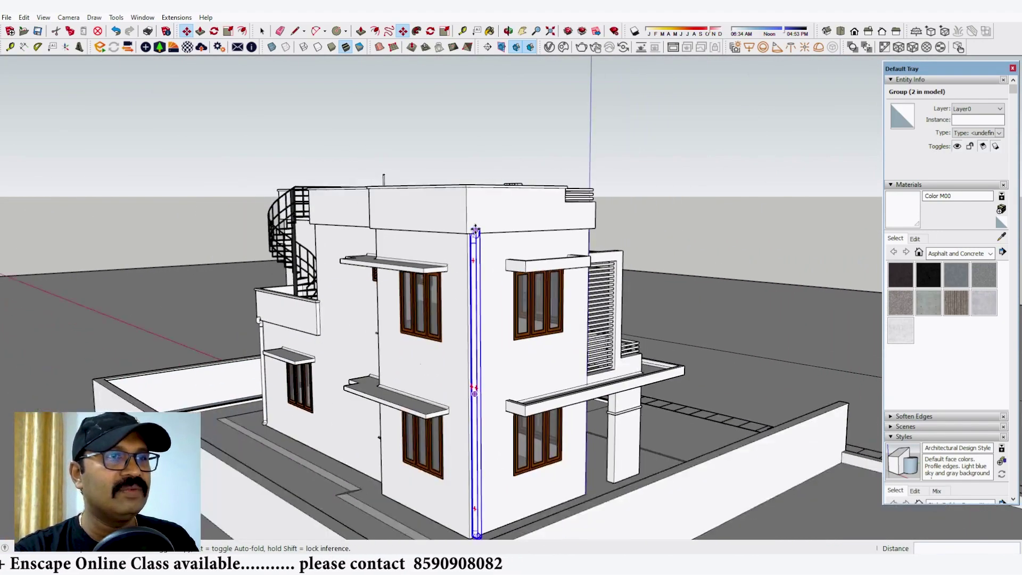
scroll(458, 265, "up", 8)
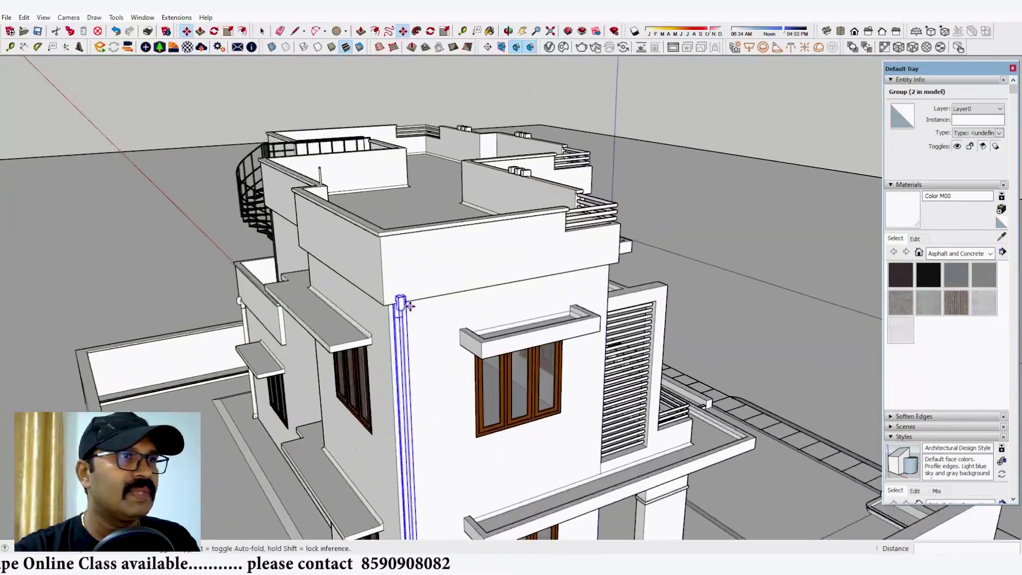
scroll(403, 301, "up", 2)
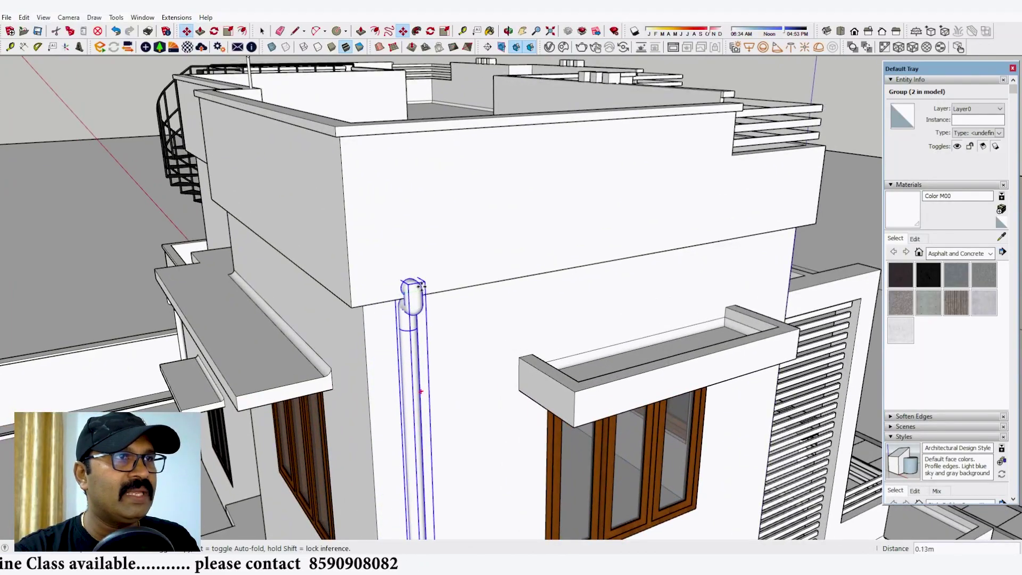
key("space")
Deselect the drain pipe and examine the house from the side wall around to the front elevation.
scroll(528, 282, "down", 8)
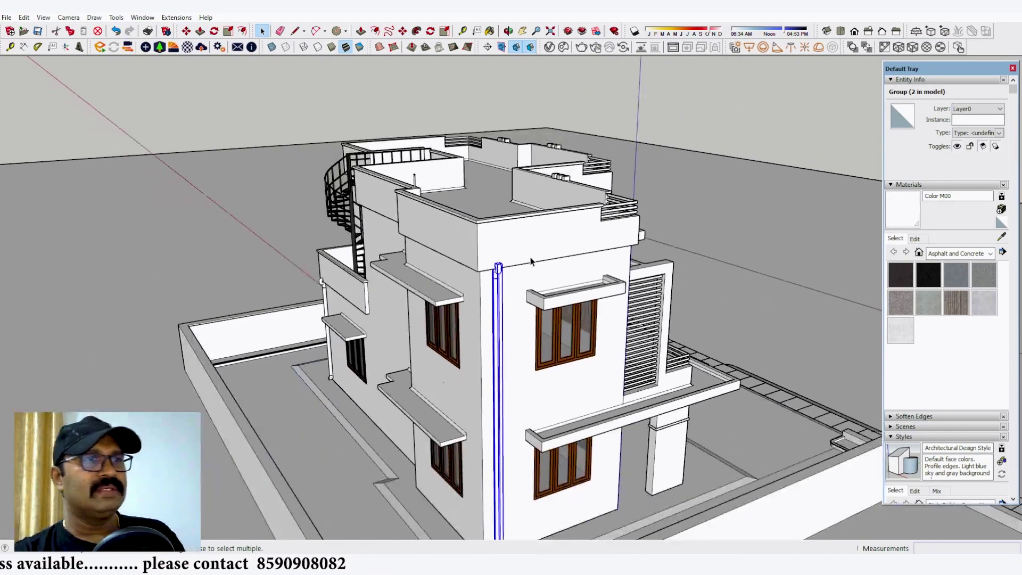
middle_click_drag(528, 282, 578, 307)
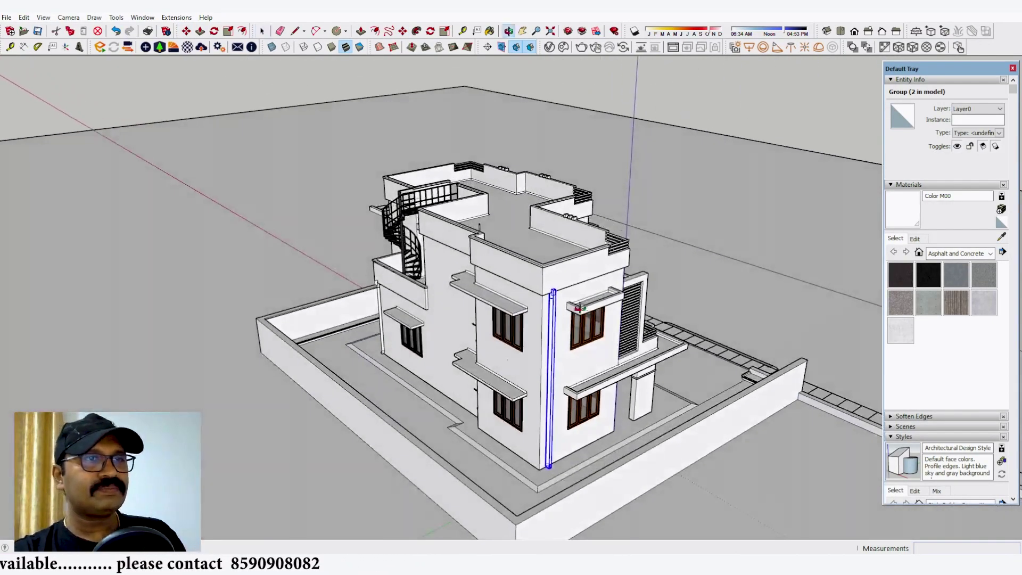
left_click(656, 210)
middle_click_drag(655, 210, 226, 388)
scroll(335, 217, "up", 2)
middle_click_drag(349, 267, 239, 248)
scroll(212, 233, "up", 2)
middle_click_drag(324, 265, 565, 286)
scroll(564, 310, "down", 1)
scroll(506, 326, "down", 1)
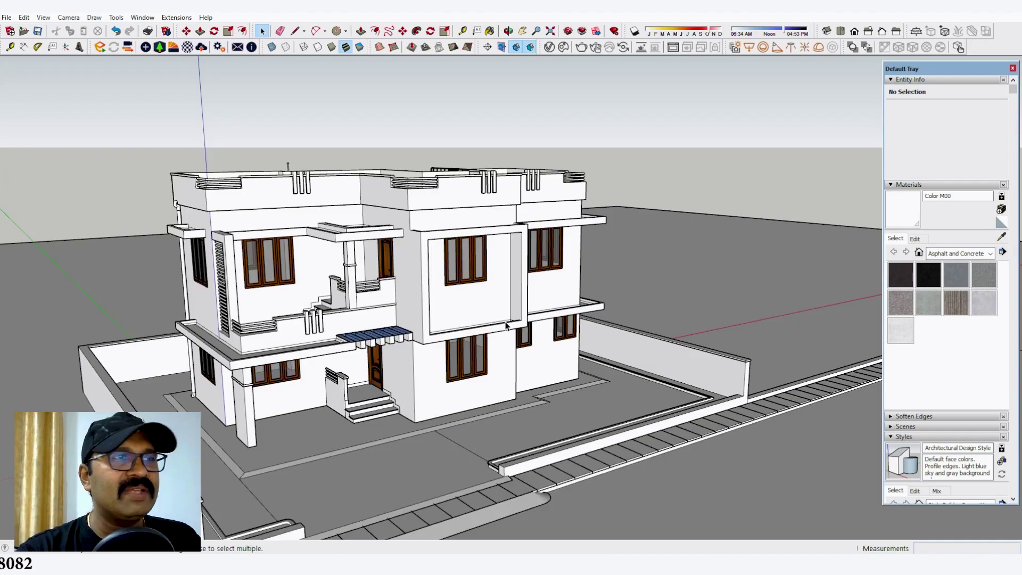